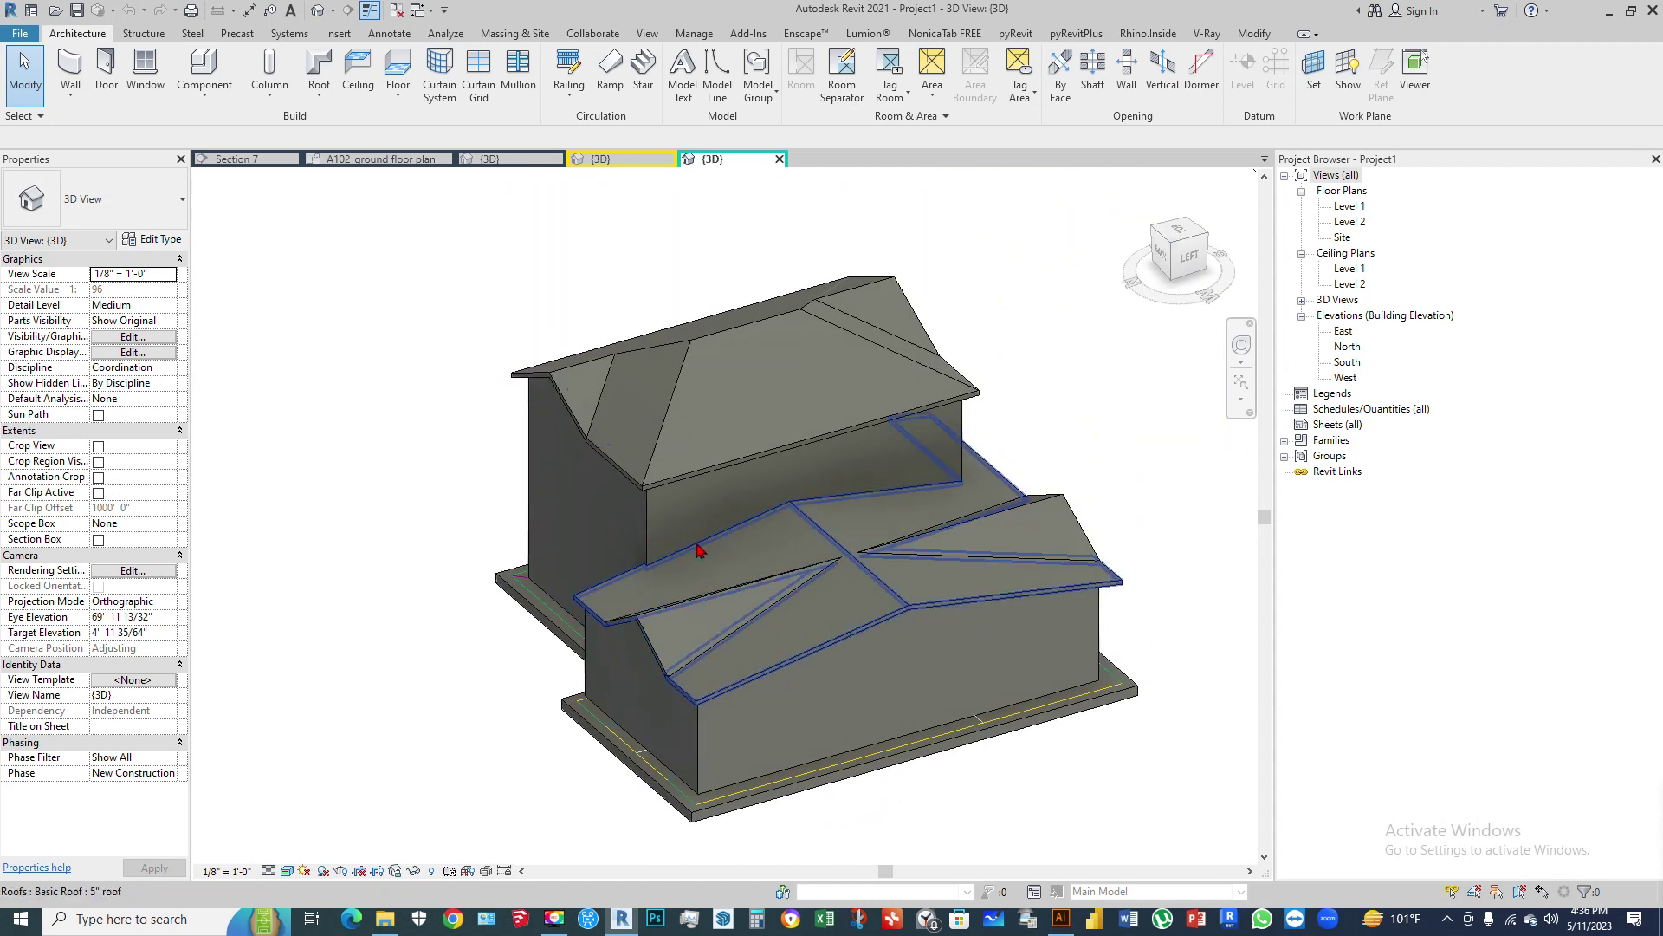
# Step: Orbit the house model to a near top-down view and pan it left
pyautogui.moveTo(639, 583)
pyautogui.keyDown('shift'); pyautogui.mouseDown(button='middle')
pyautogui.moveTo(809, 594)
pyautogui.moveTo(902, 668)
pyautogui.moveTo(754, 550)
pyautogui.moveTo(705, 598)
pyautogui.moveTo(706, 668)
pyautogui.moveTo(778, 634)
pyautogui.moveTo(780, 670)
pyautogui.moveTo(984, 545)
pyautogui.moveTo(662, 472)
pyautogui.moveTo(350, 276)
pyautogui.mouseUp(button='middle'); pyautogui.keyUp('shift')
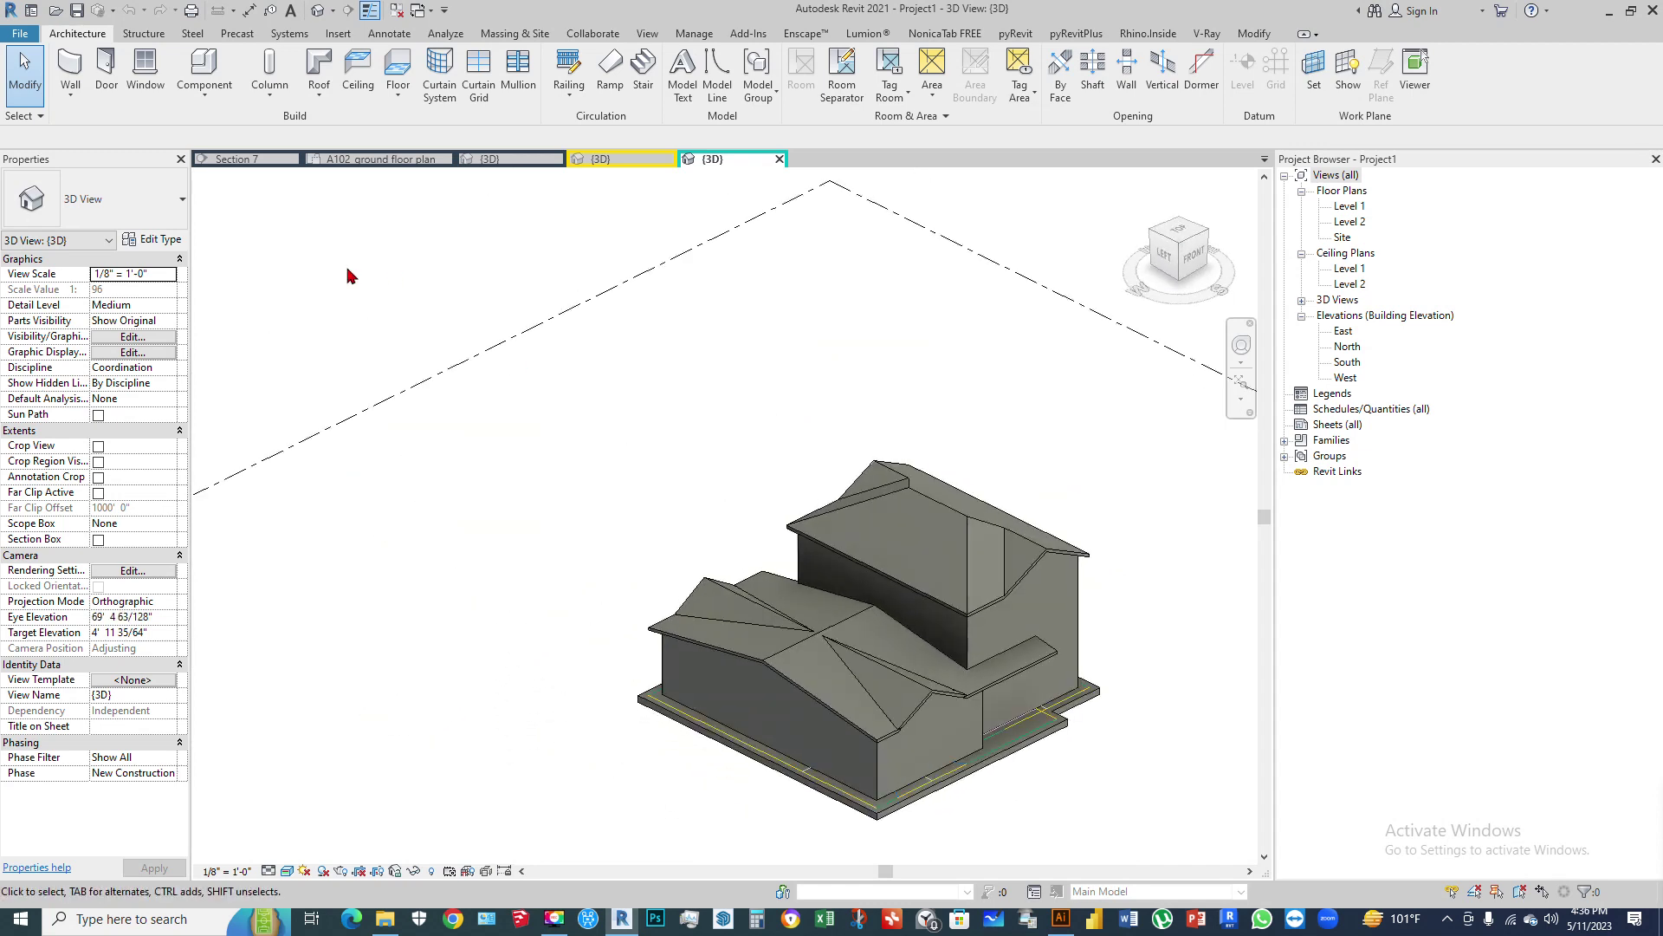
pyautogui.moveTo(984, 464); pyautogui.dragTo(745, 407, button='middle')
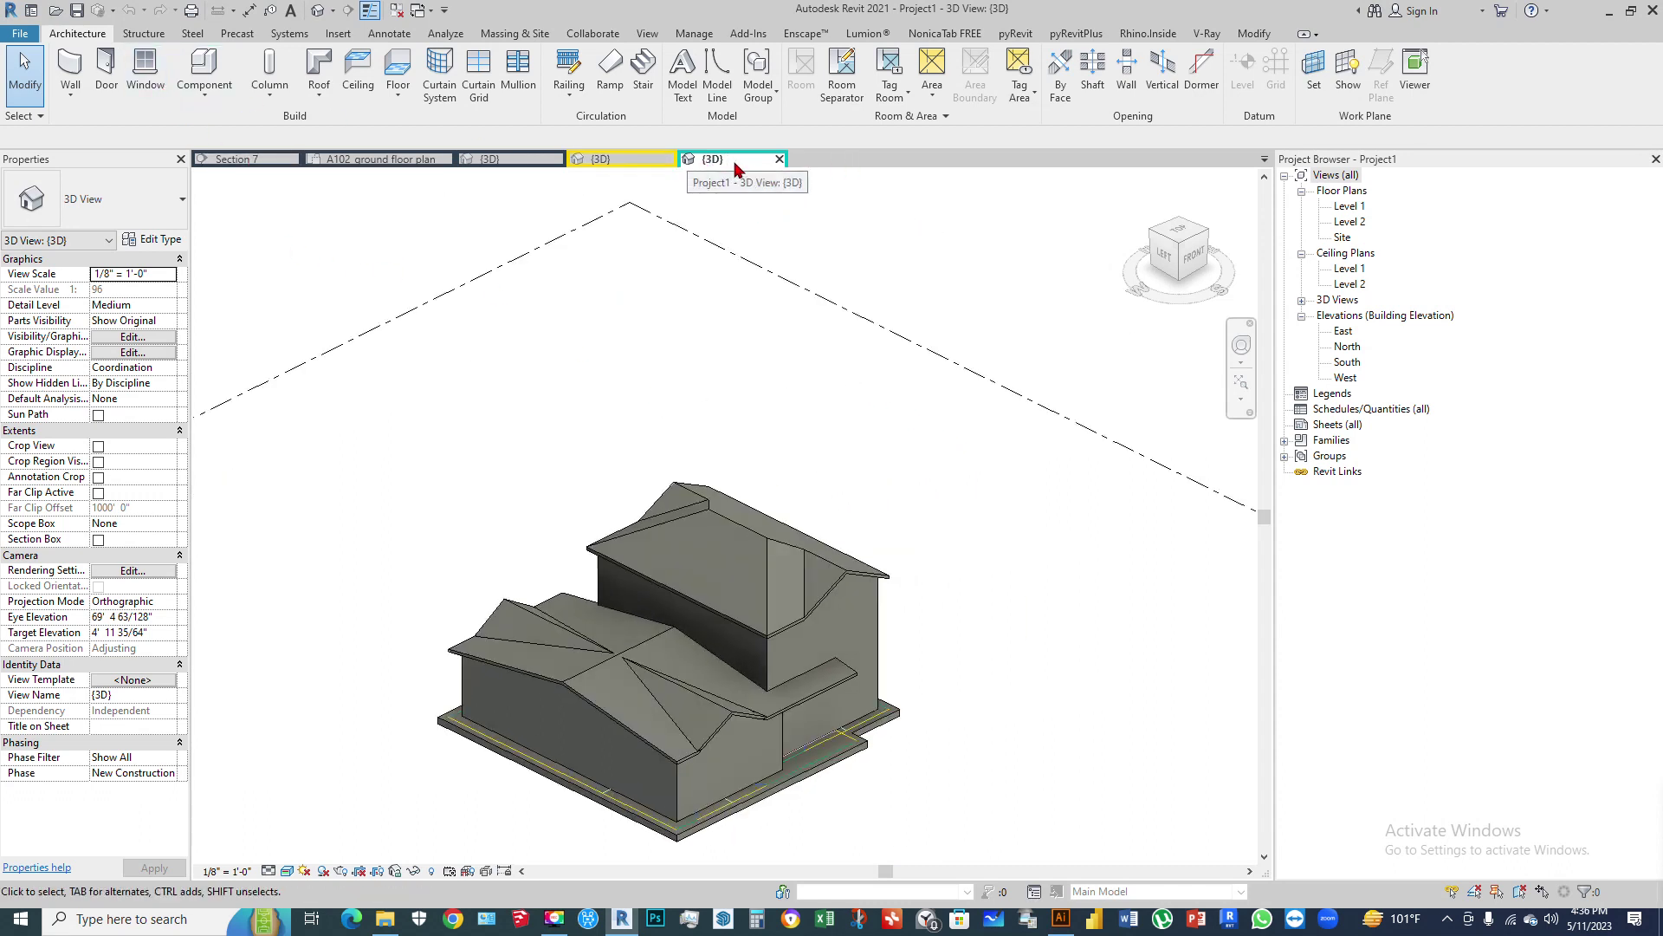
# Step: Switch to the hip roof project and open the Level 1 plan showing the imported roof outlines
pyautogui.click(607, 160)
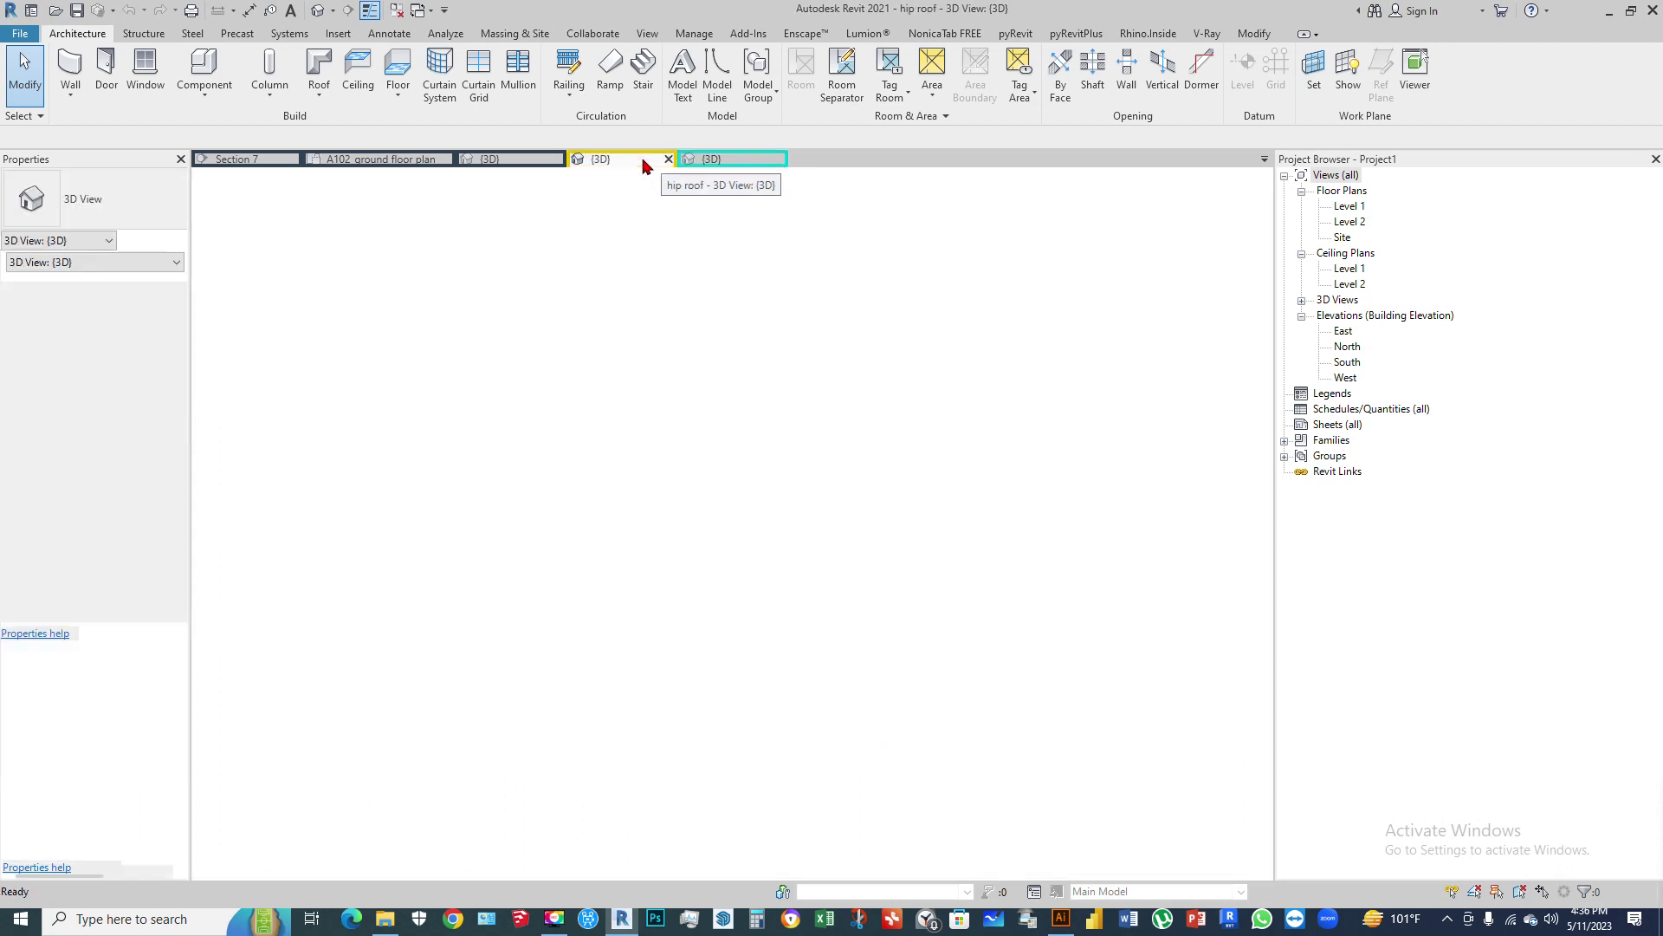
pyautogui.moveTo(960, 513); pyautogui.dragTo(816, 503, button='middle')
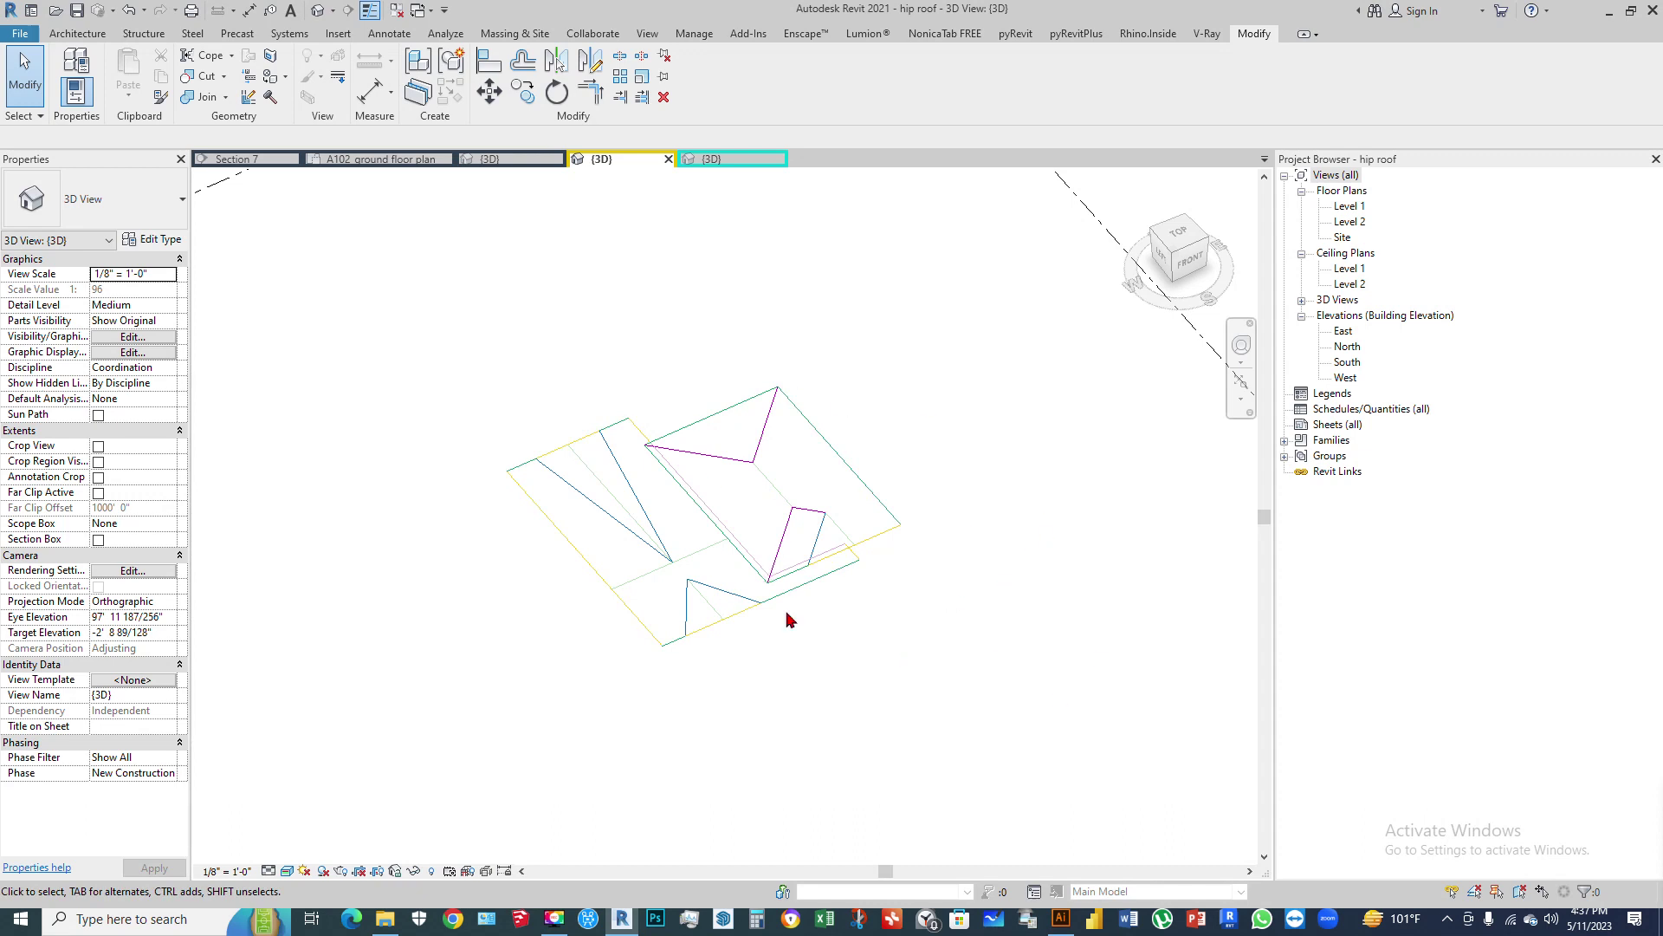
pyautogui.doubleClick(1349, 208)
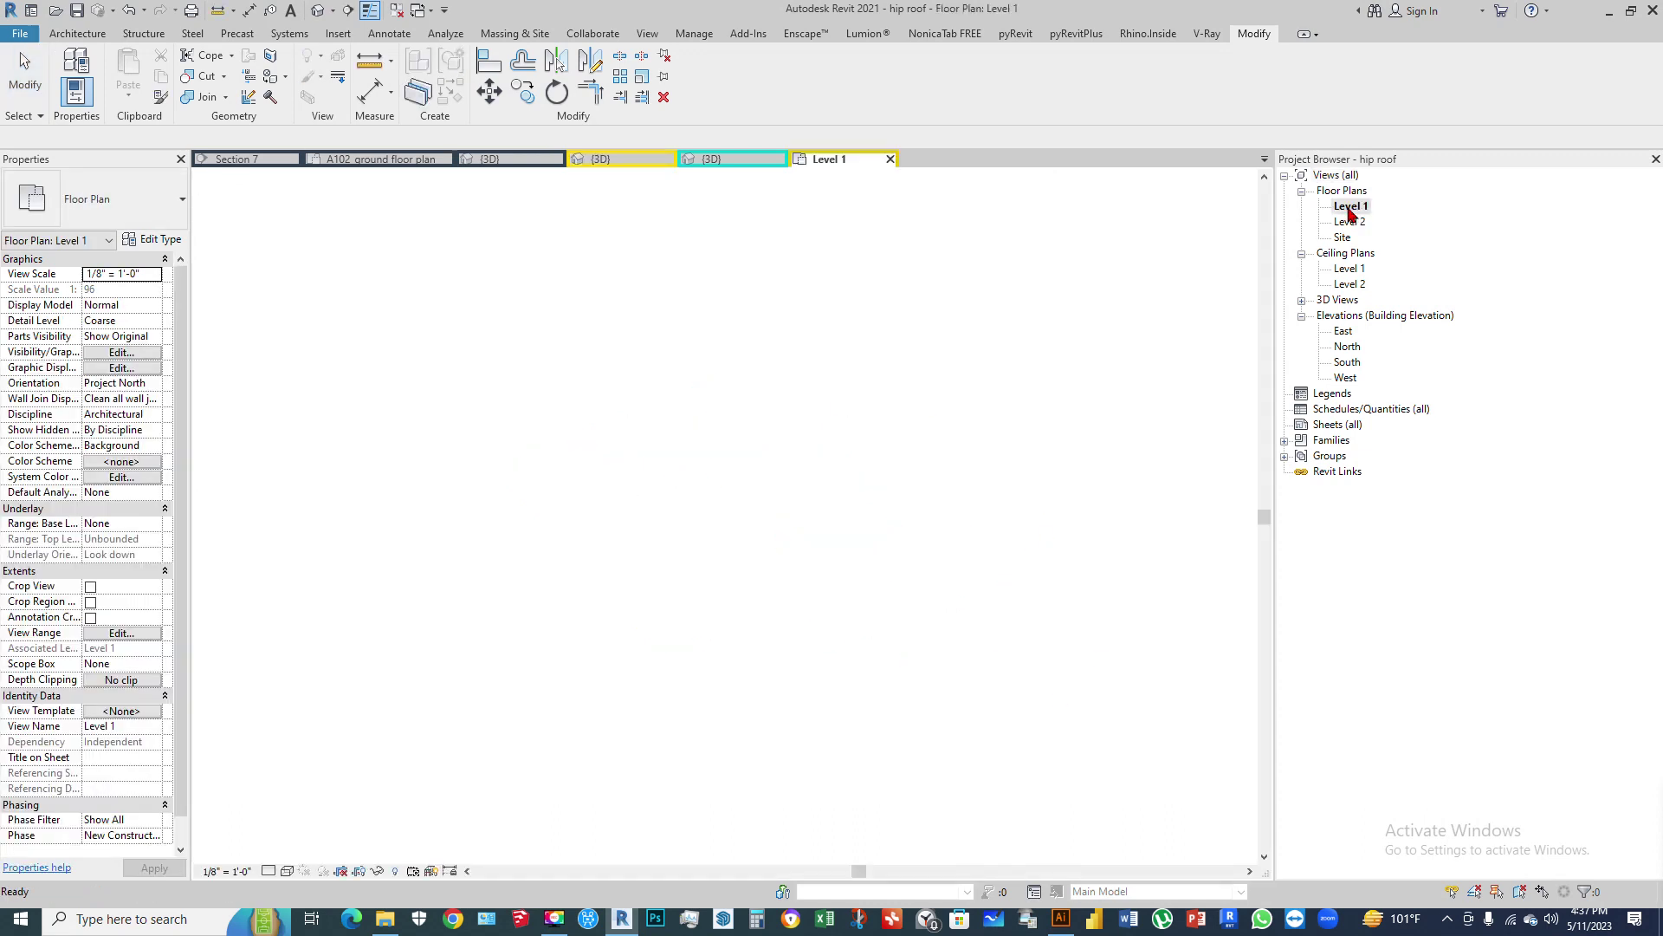
pyautogui.scroll(3, 872, 639)
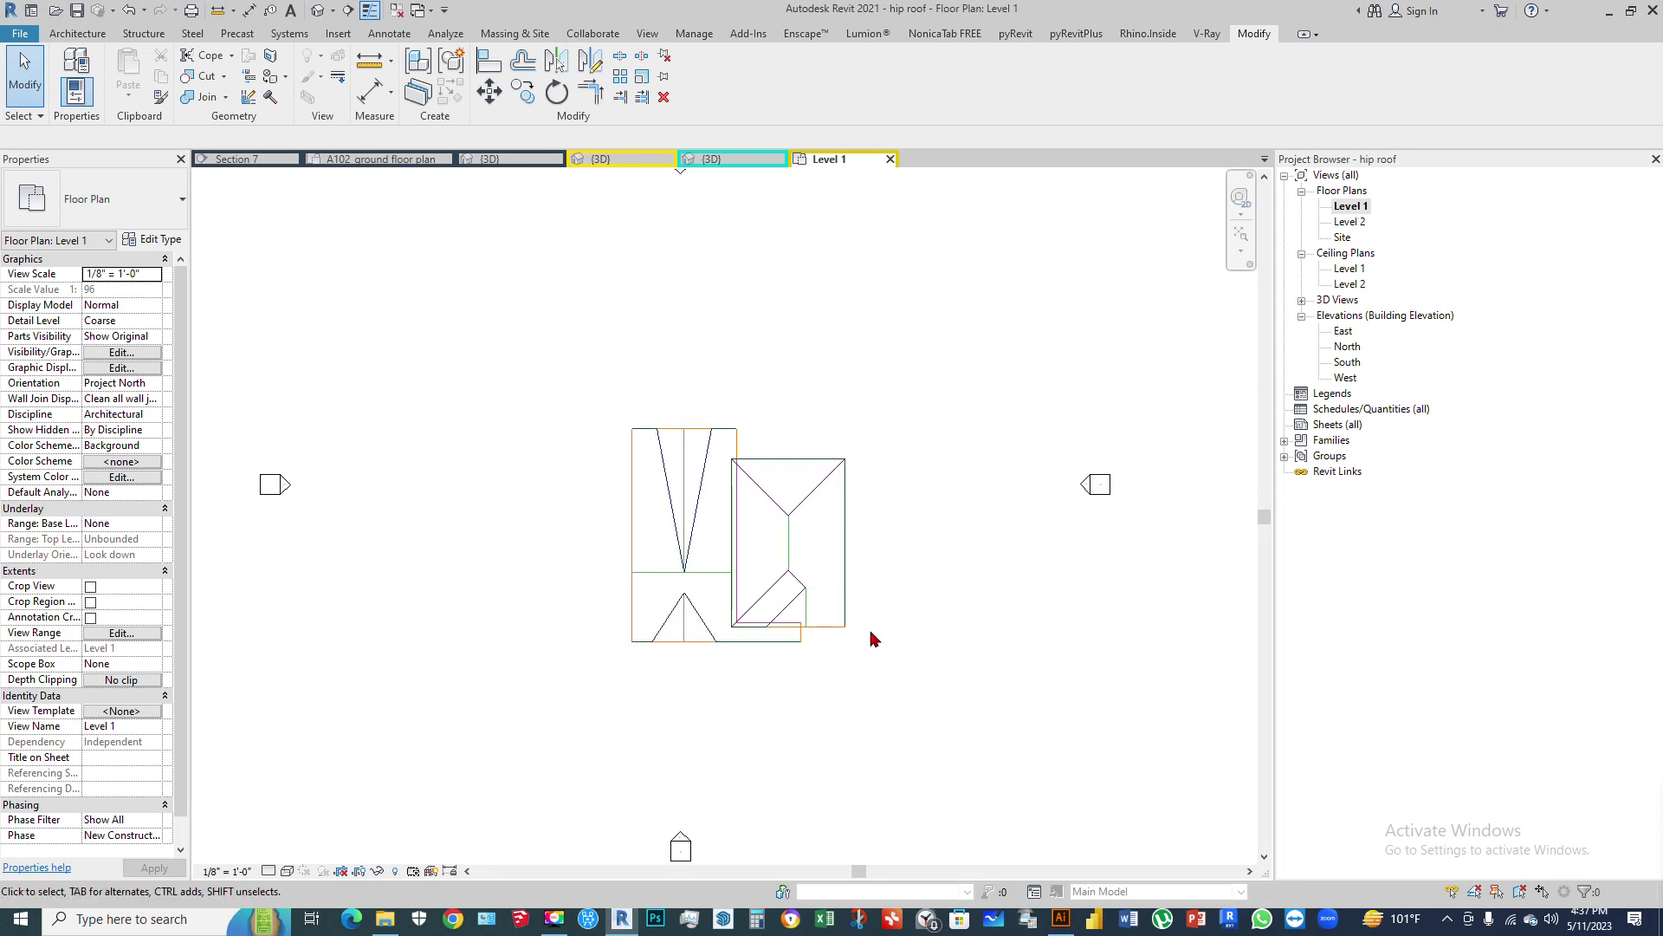
pyautogui.moveTo(824, 449); pyautogui.dragTo(823, 523, button='middle')
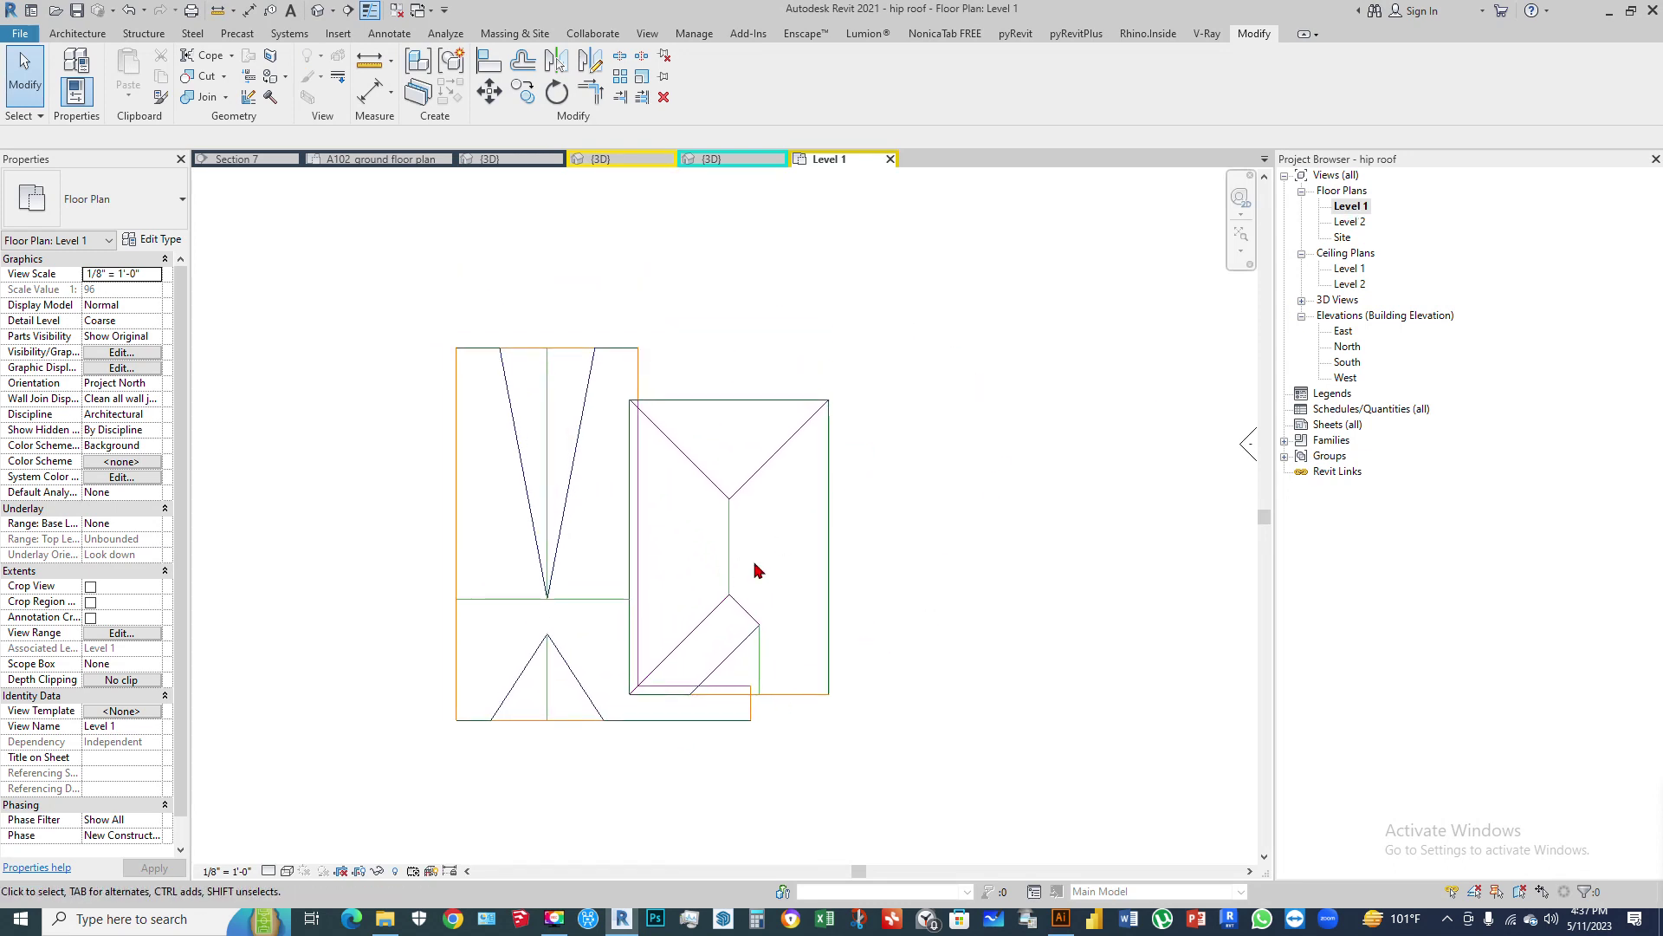
pyautogui.scroll(1, 855, 574)
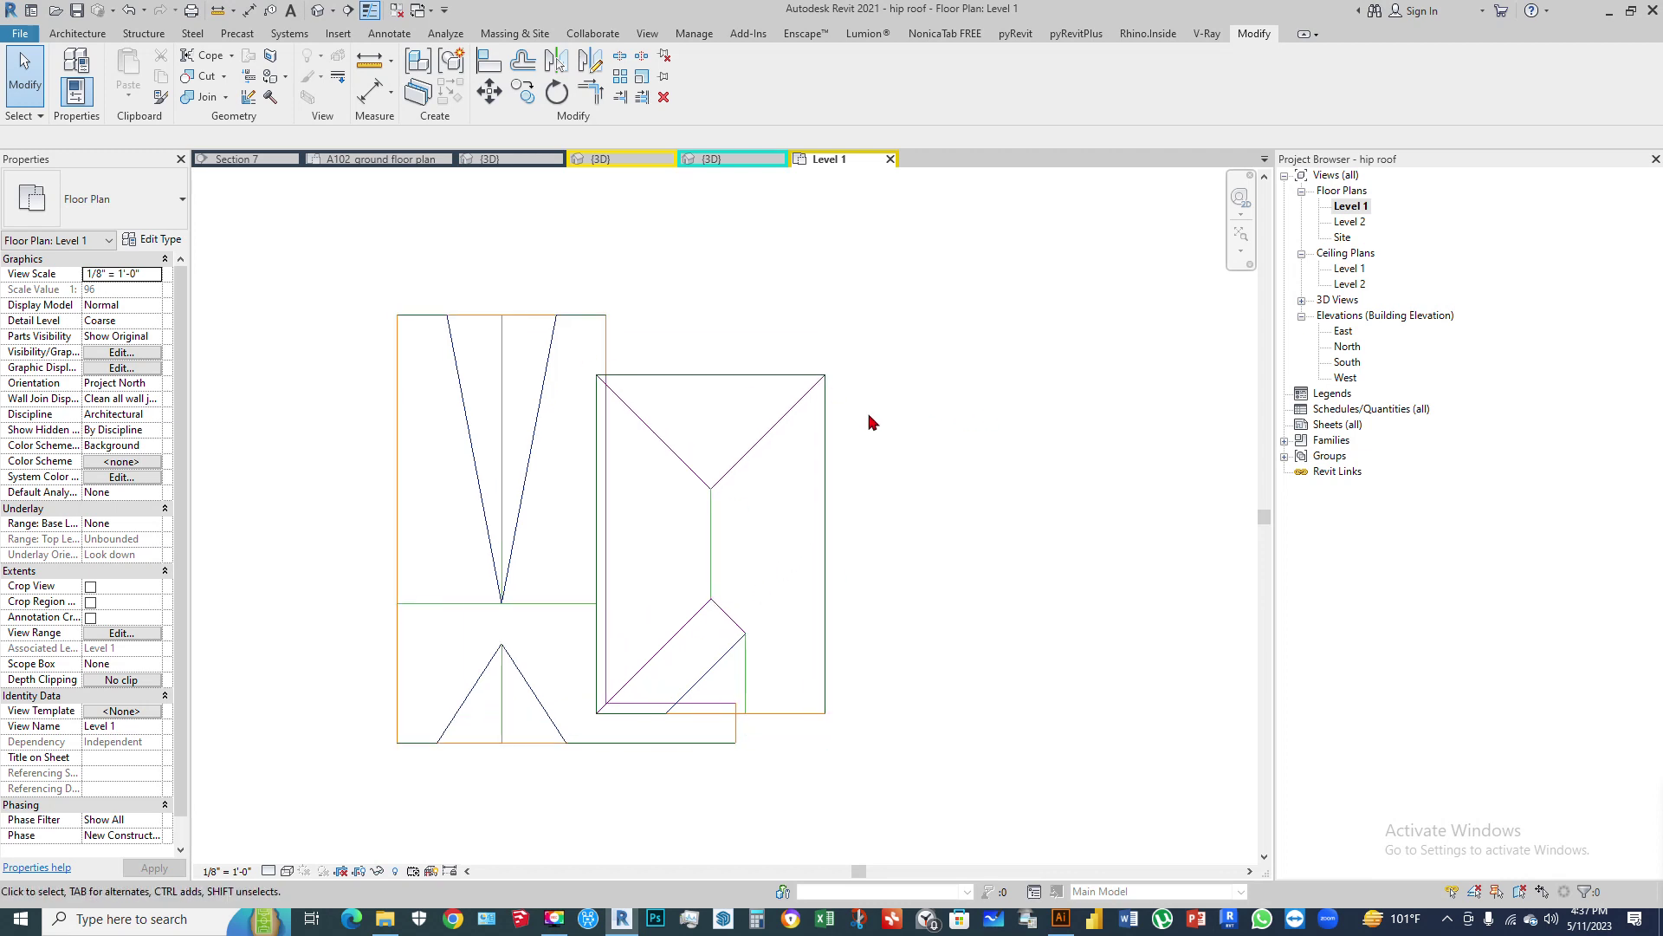
pyautogui.click(74, 36)
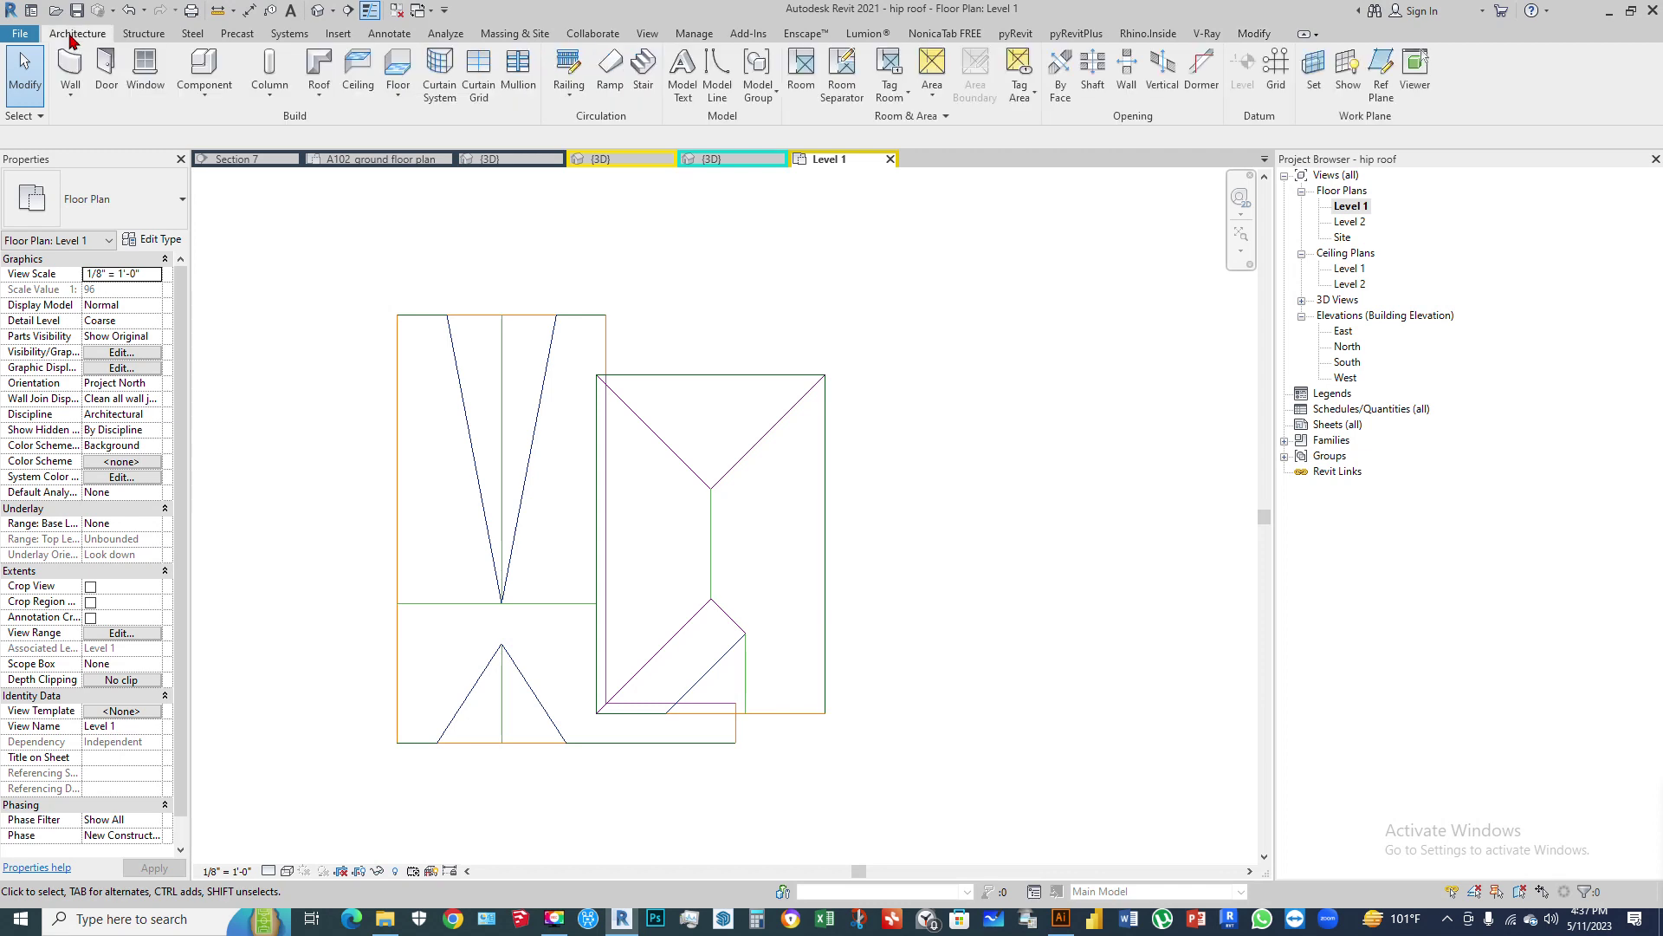
# Step: Start a Roof by Footprint sketch and move it to Level 2 in the Lowest Level Notice
pyautogui.click(323, 101)
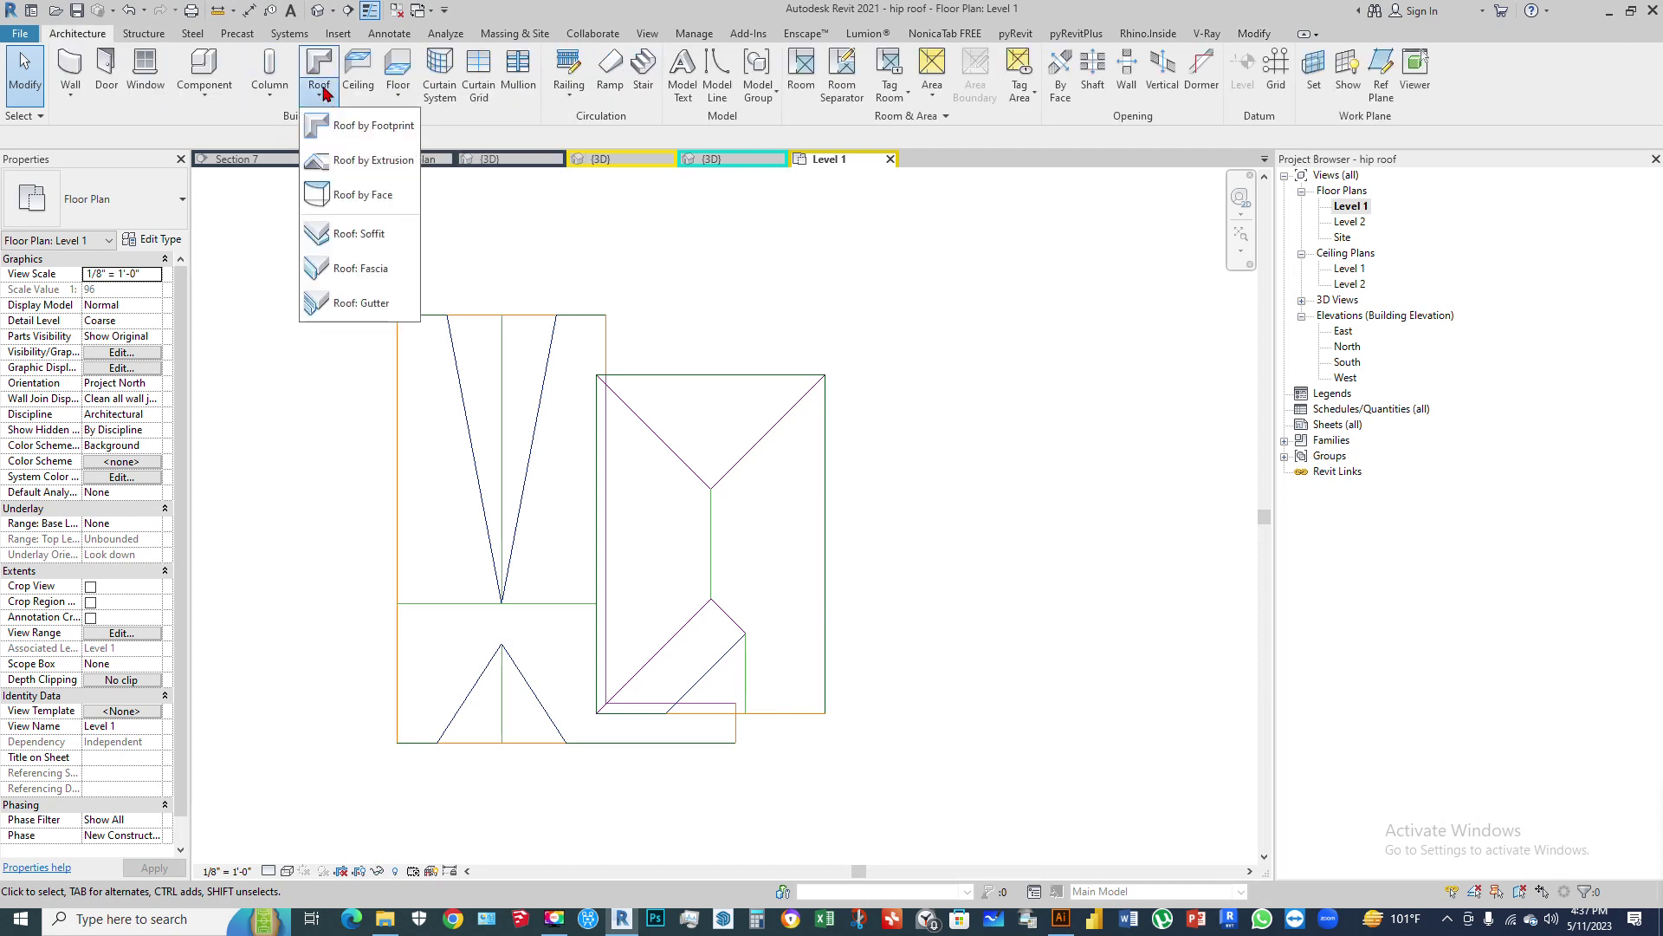
pyautogui.click(345, 130)
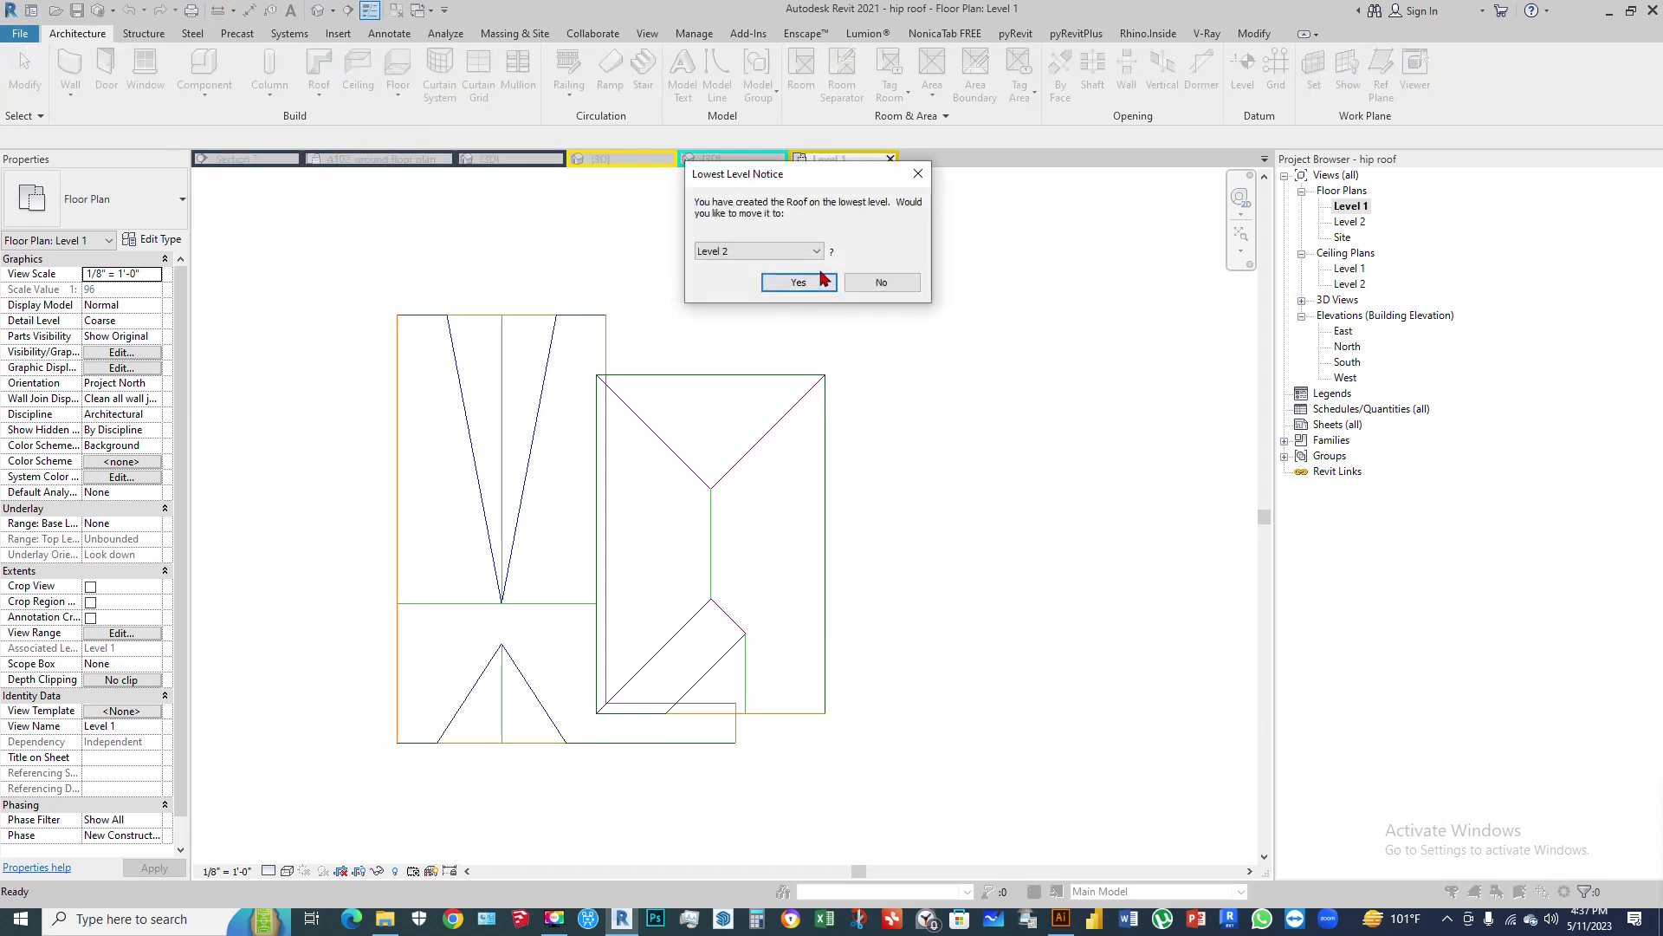
pyautogui.click(723, 252)
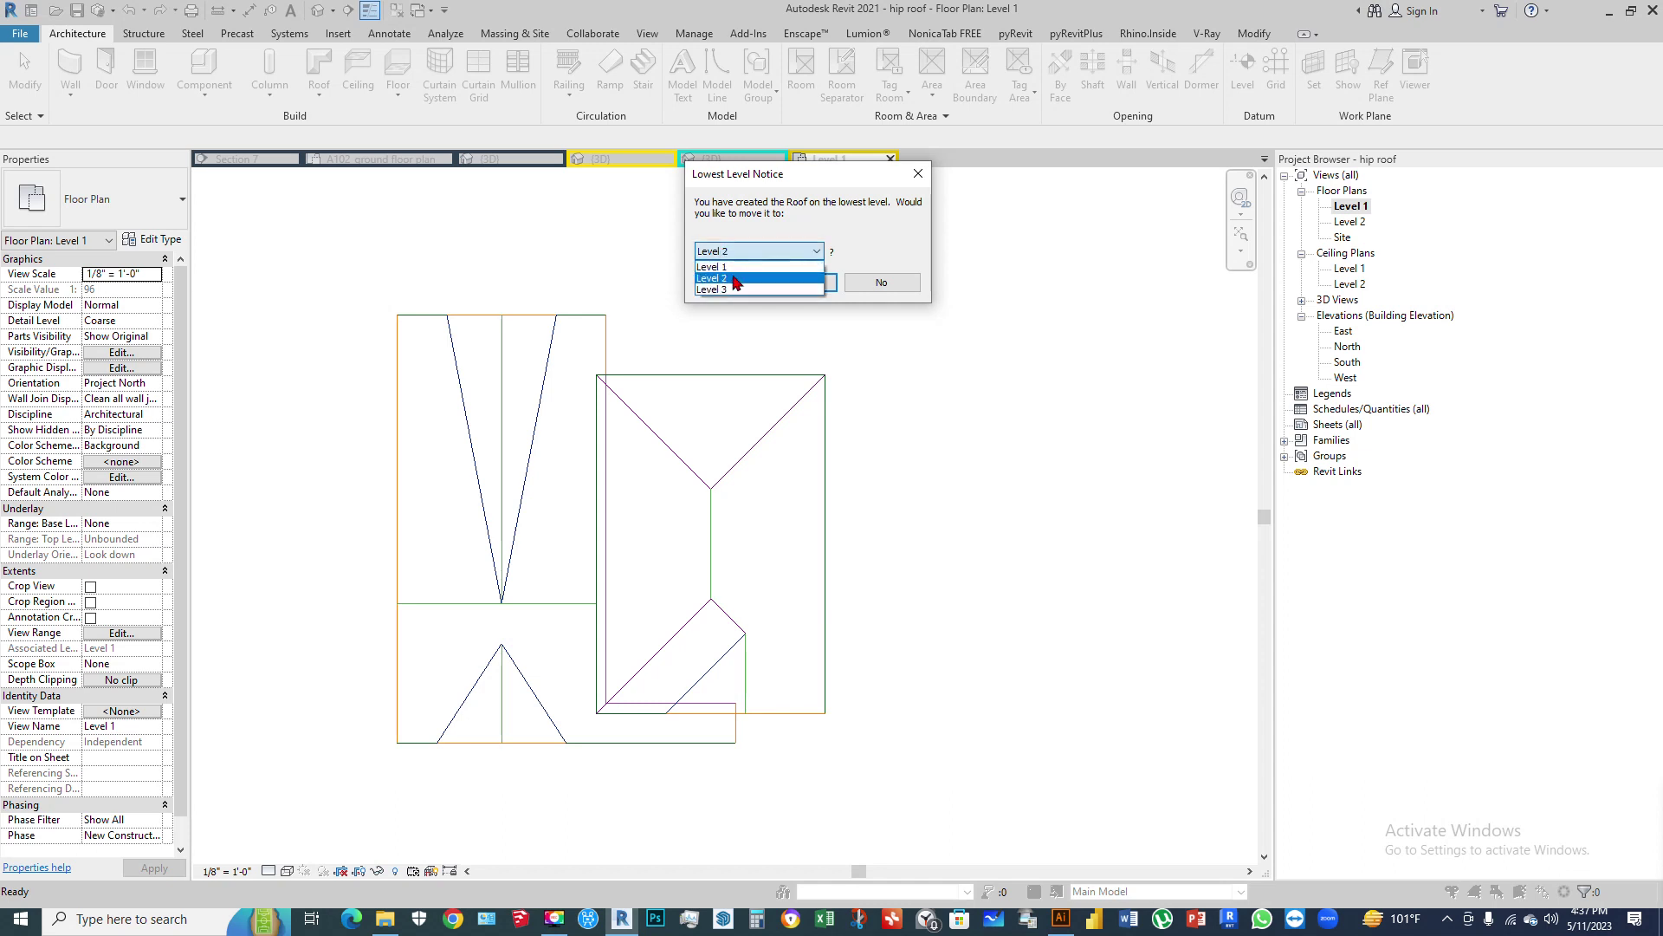
pyautogui.click(735, 278)
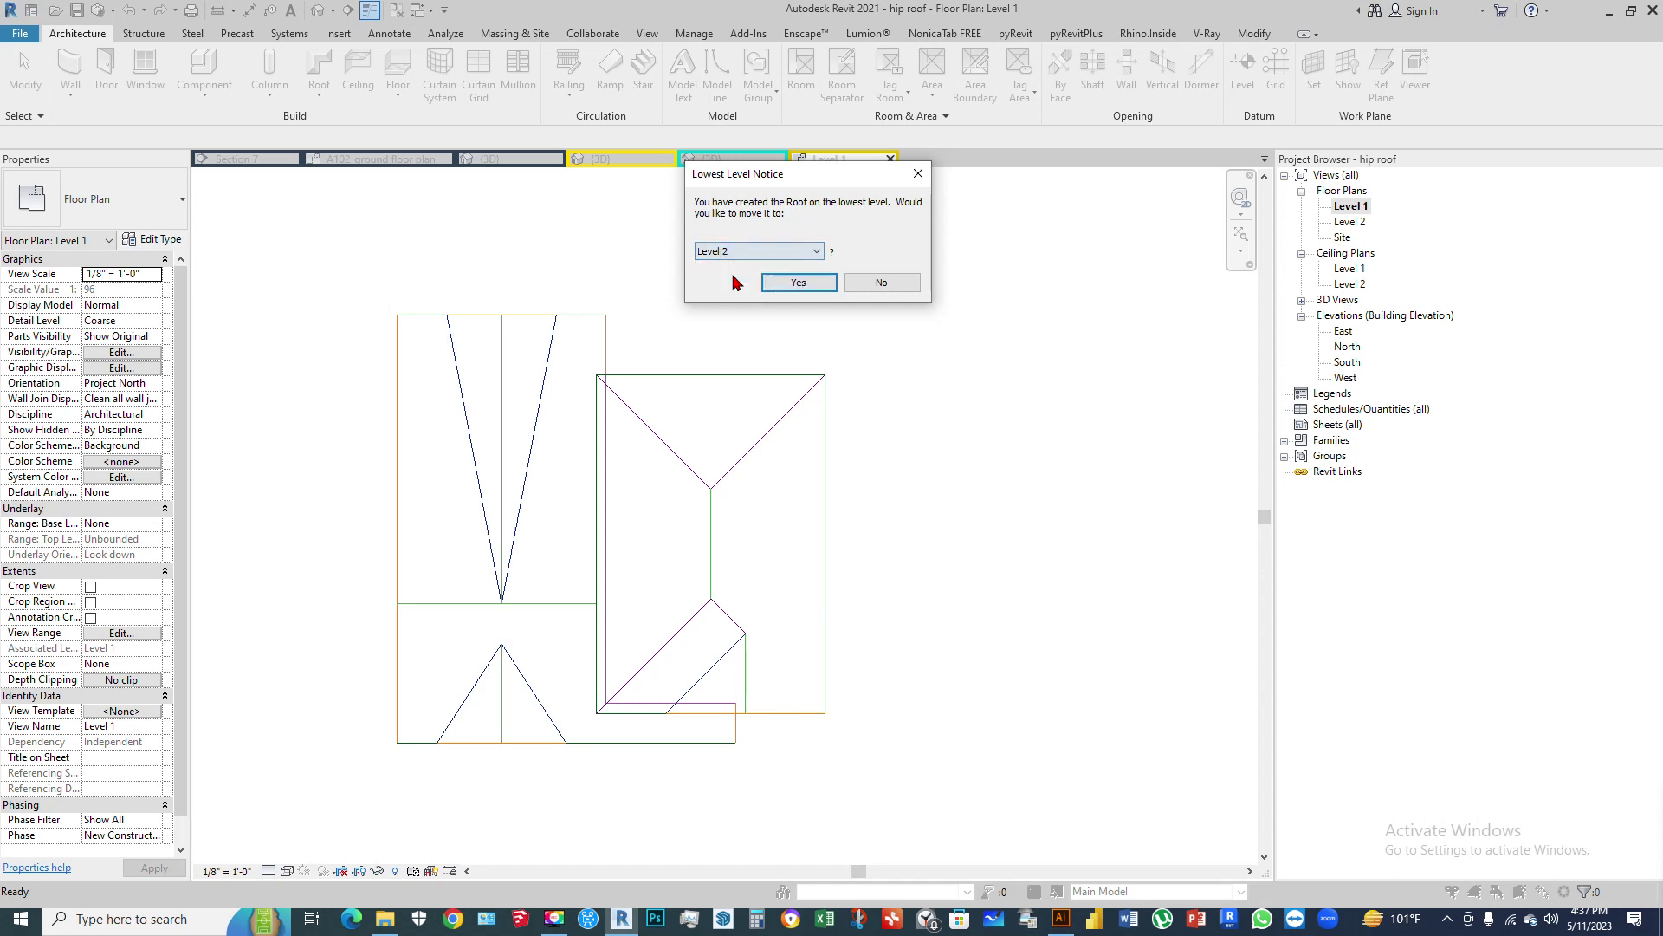
pyautogui.click(791, 282)
pyautogui.scroll(1, 774, 620)
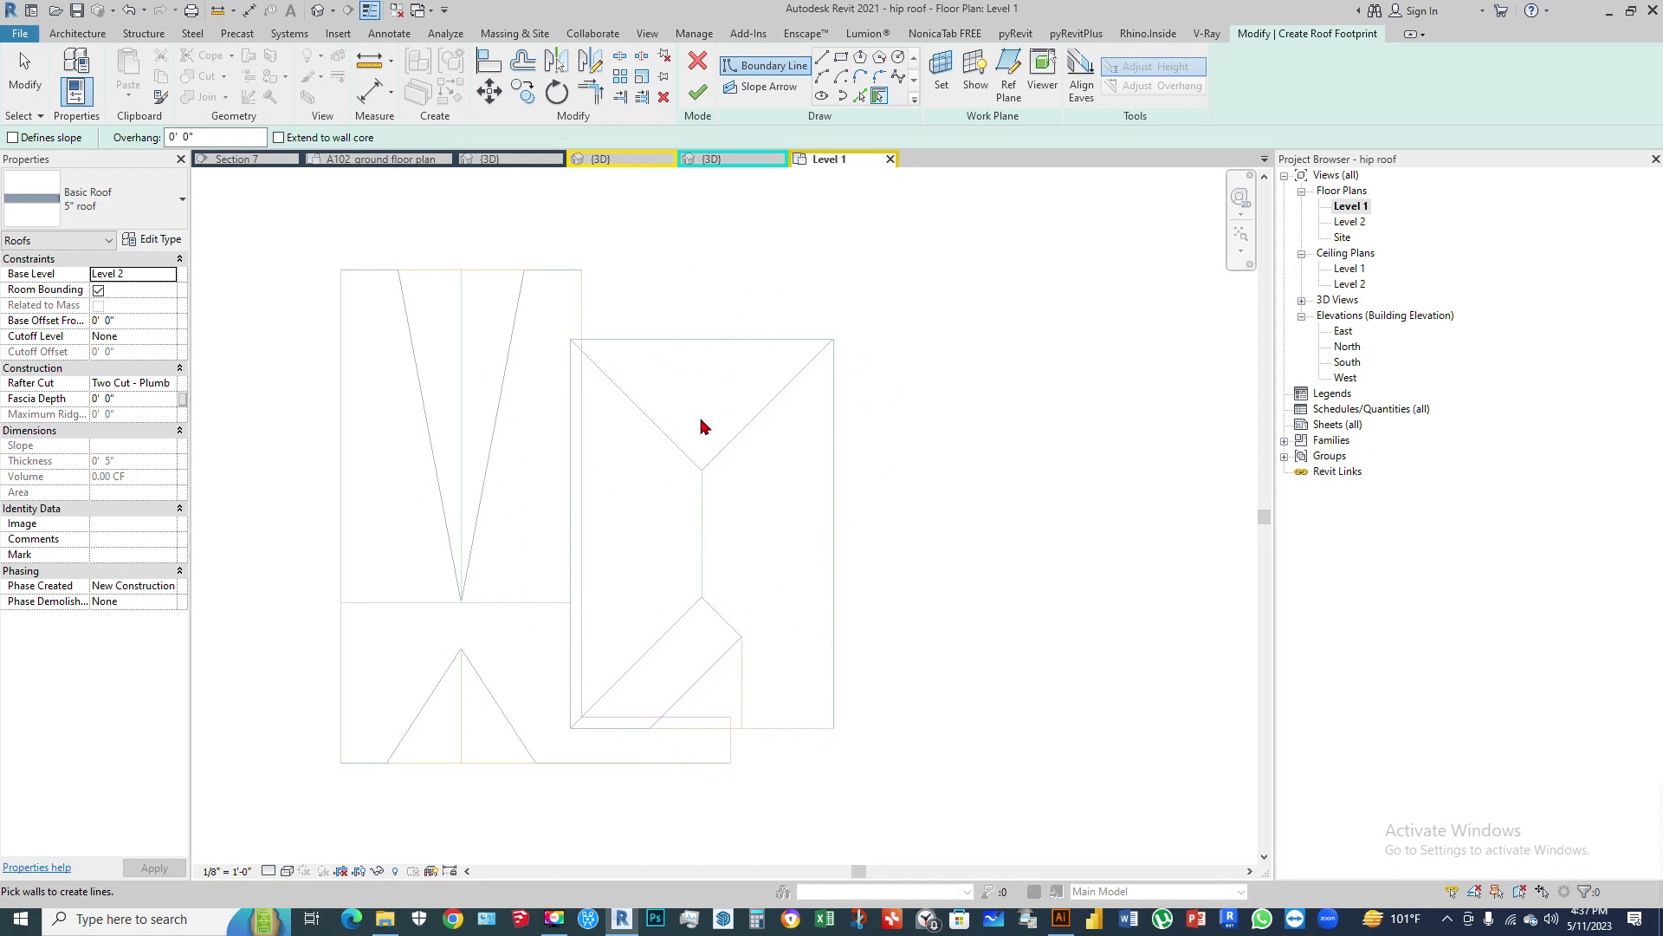
# Step: Pick the whole right-hand rectangle chain of plan lines as the roof boundary with Tab
pyautogui.click(822, 61)
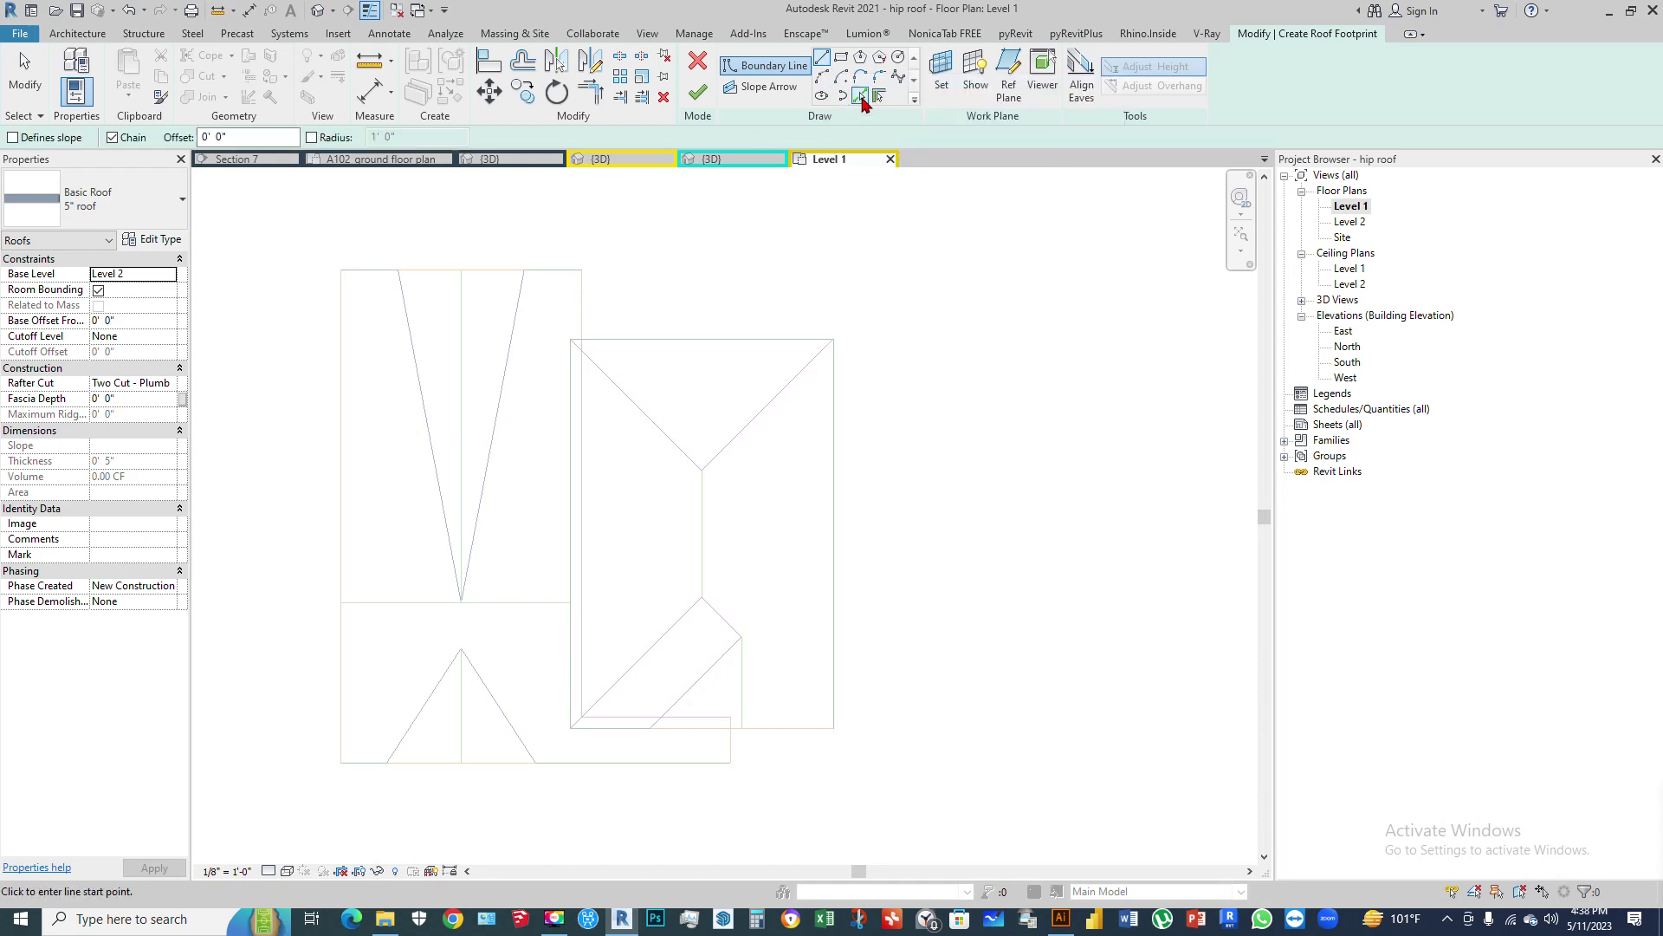
pyautogui.click(860, 95)
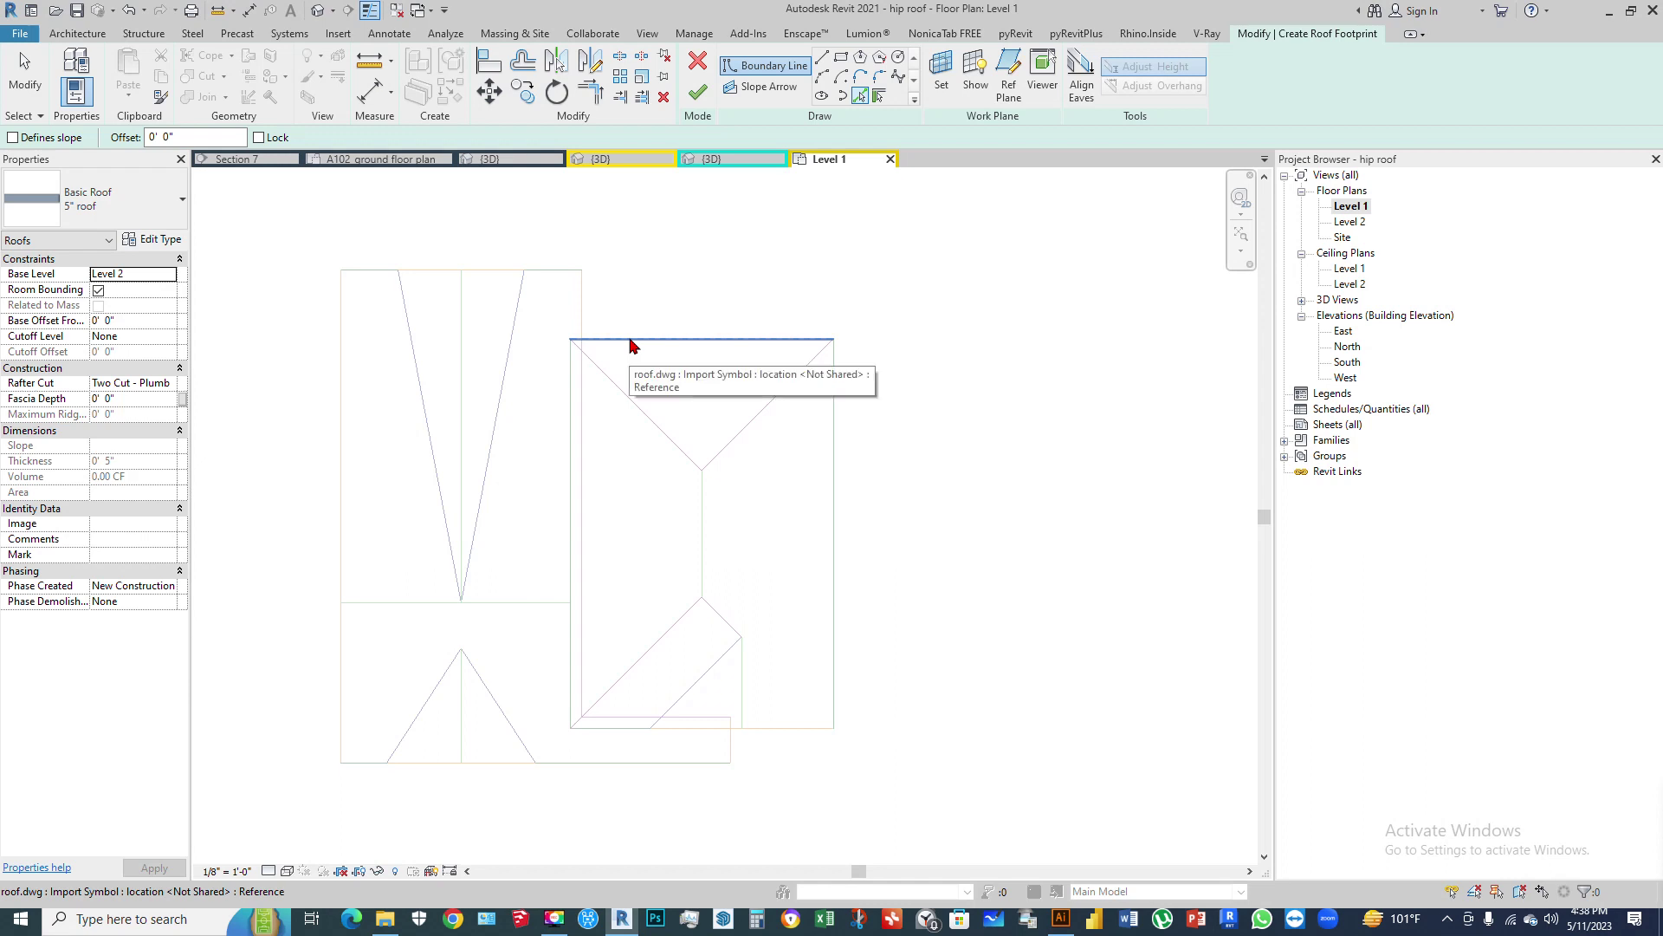
pyautogui.press('Tab')
pyautogui.press('Tab')
pyautogui.press('Escape')
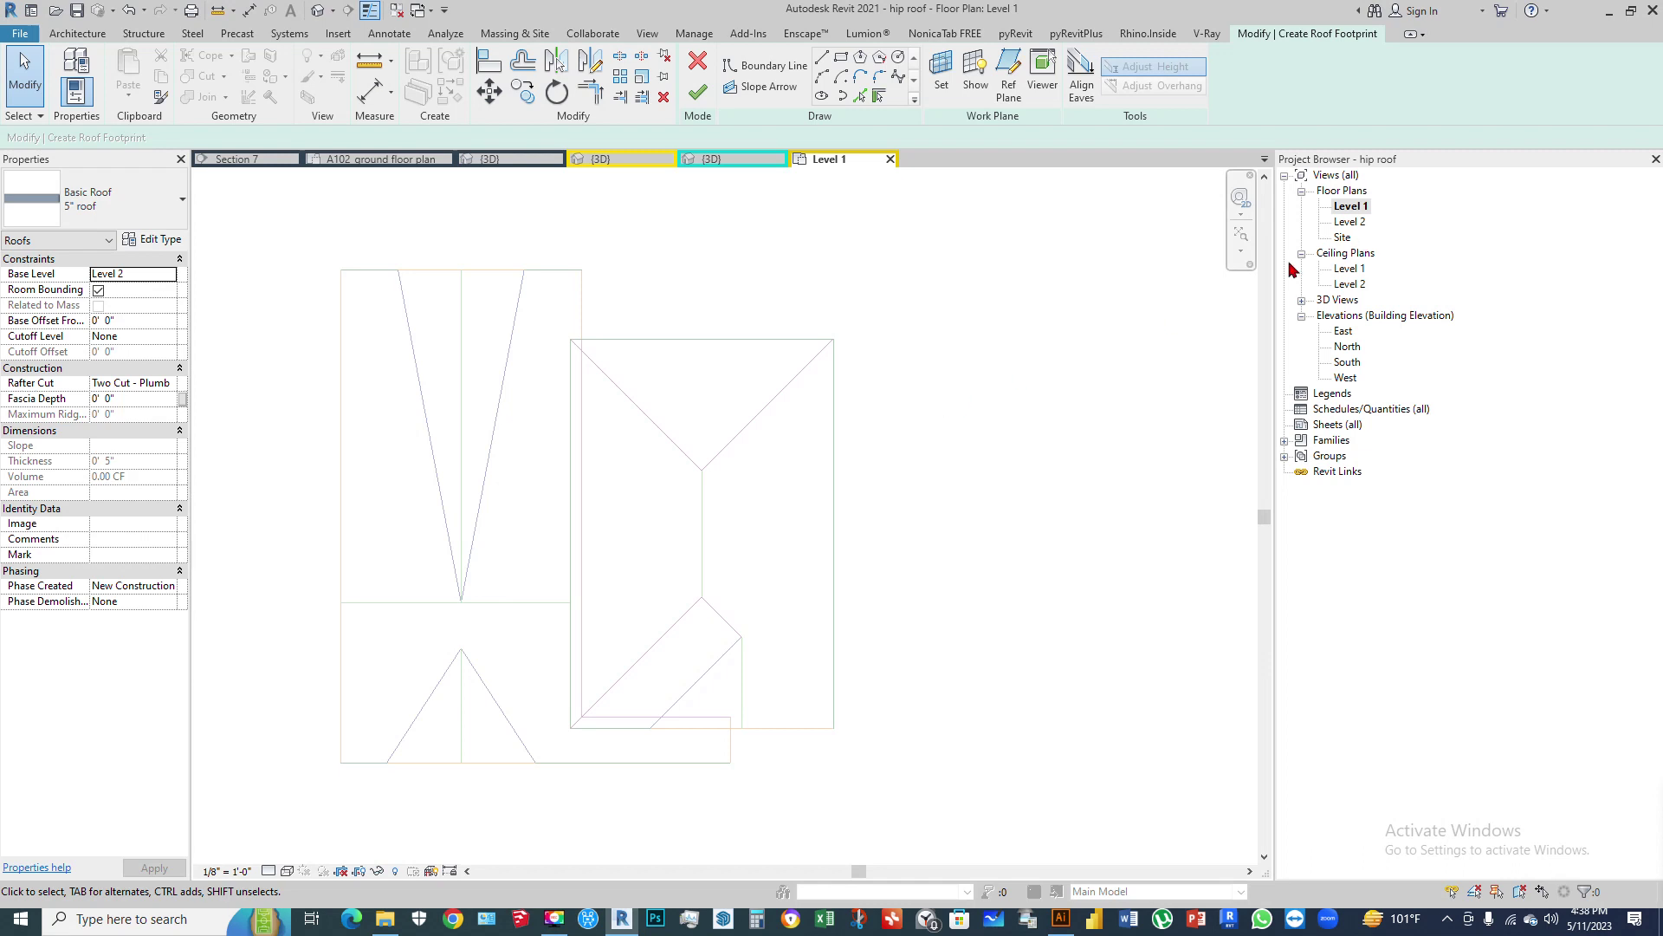
pyautogui.scroll(1, 609, 407)
pyautogui.scroll(-2, 726, 371)
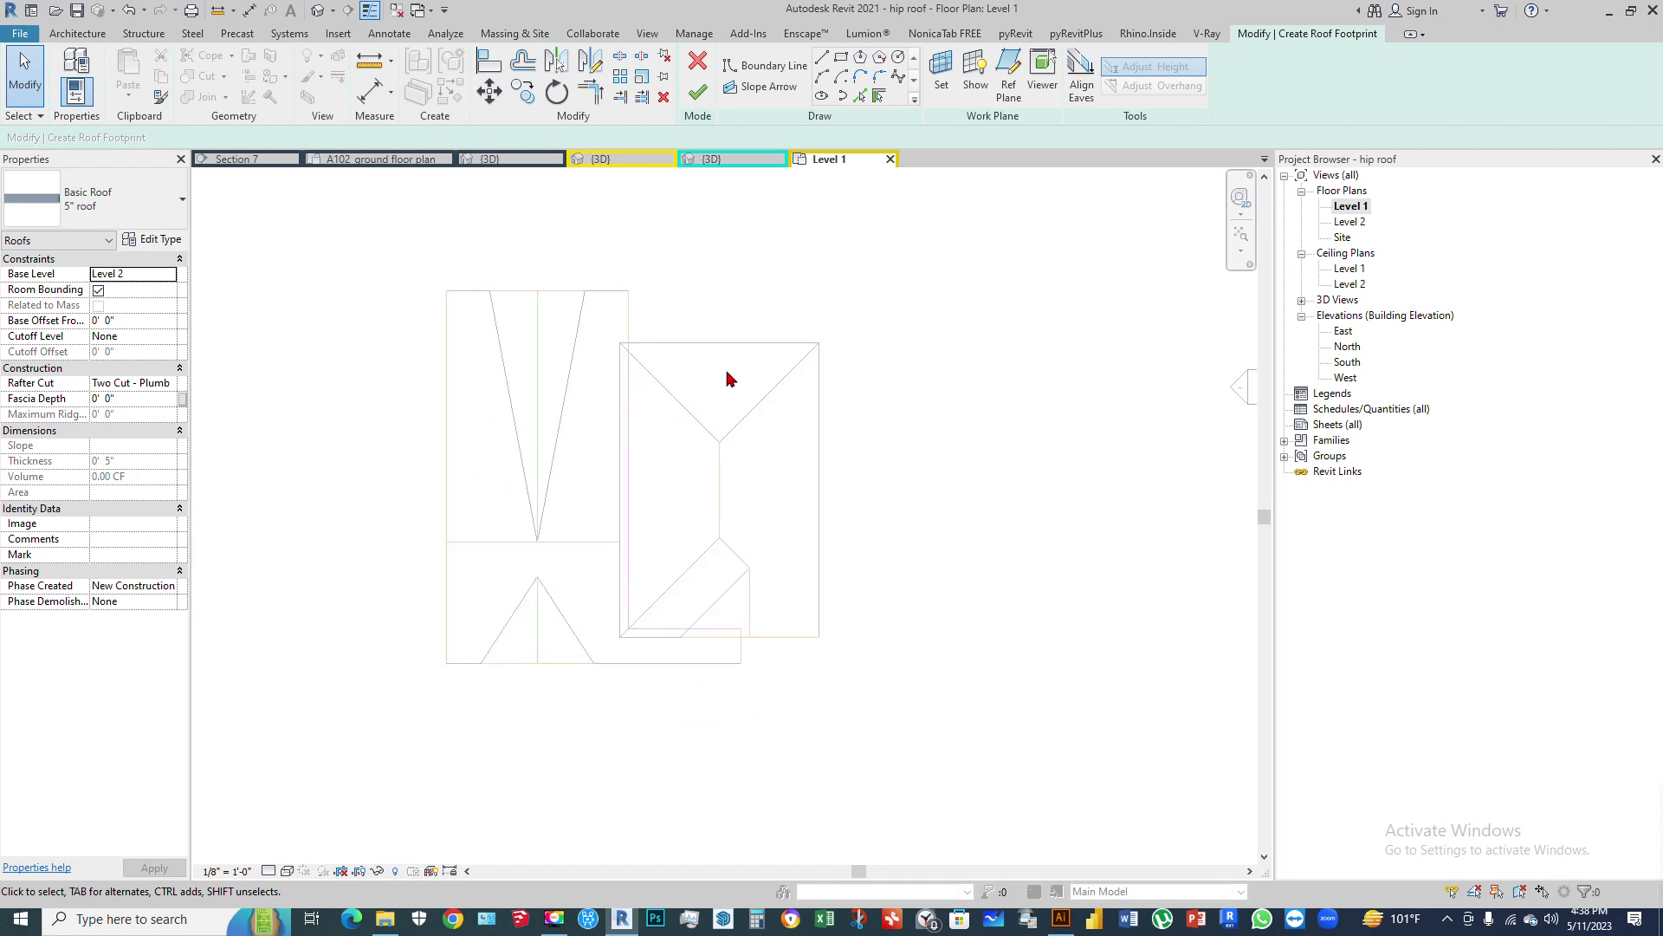
pyautogui.click(859, 96)
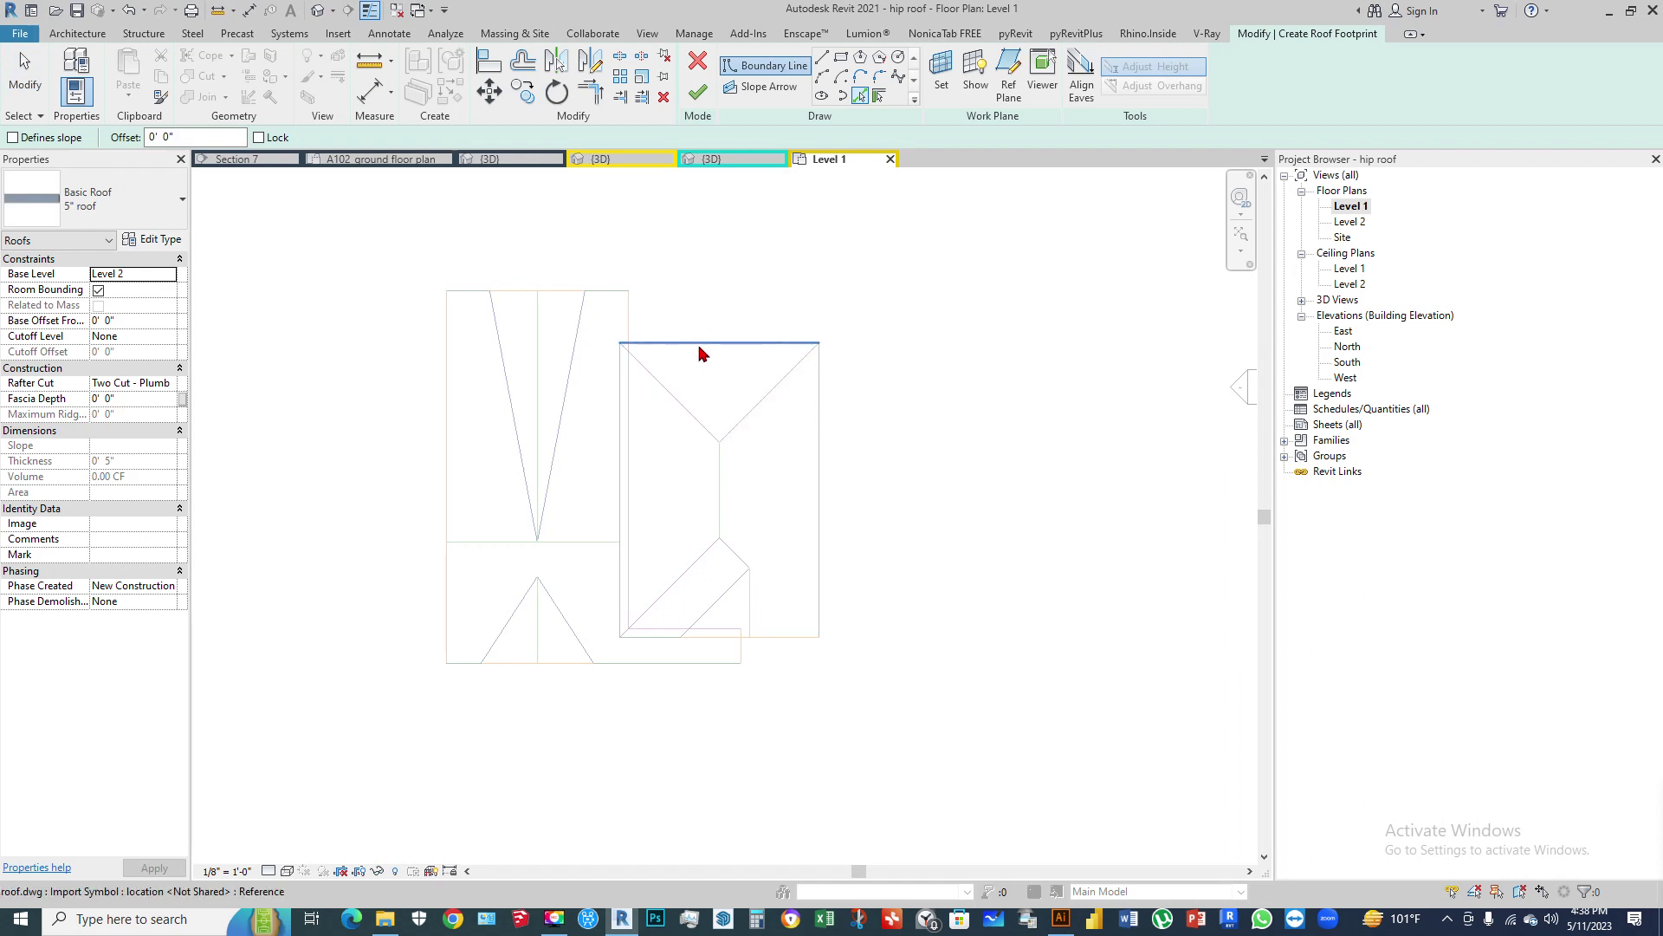
pyautogui.press('Tab')
pyautogui.press('Tab')
pyautogui.press('Tab')
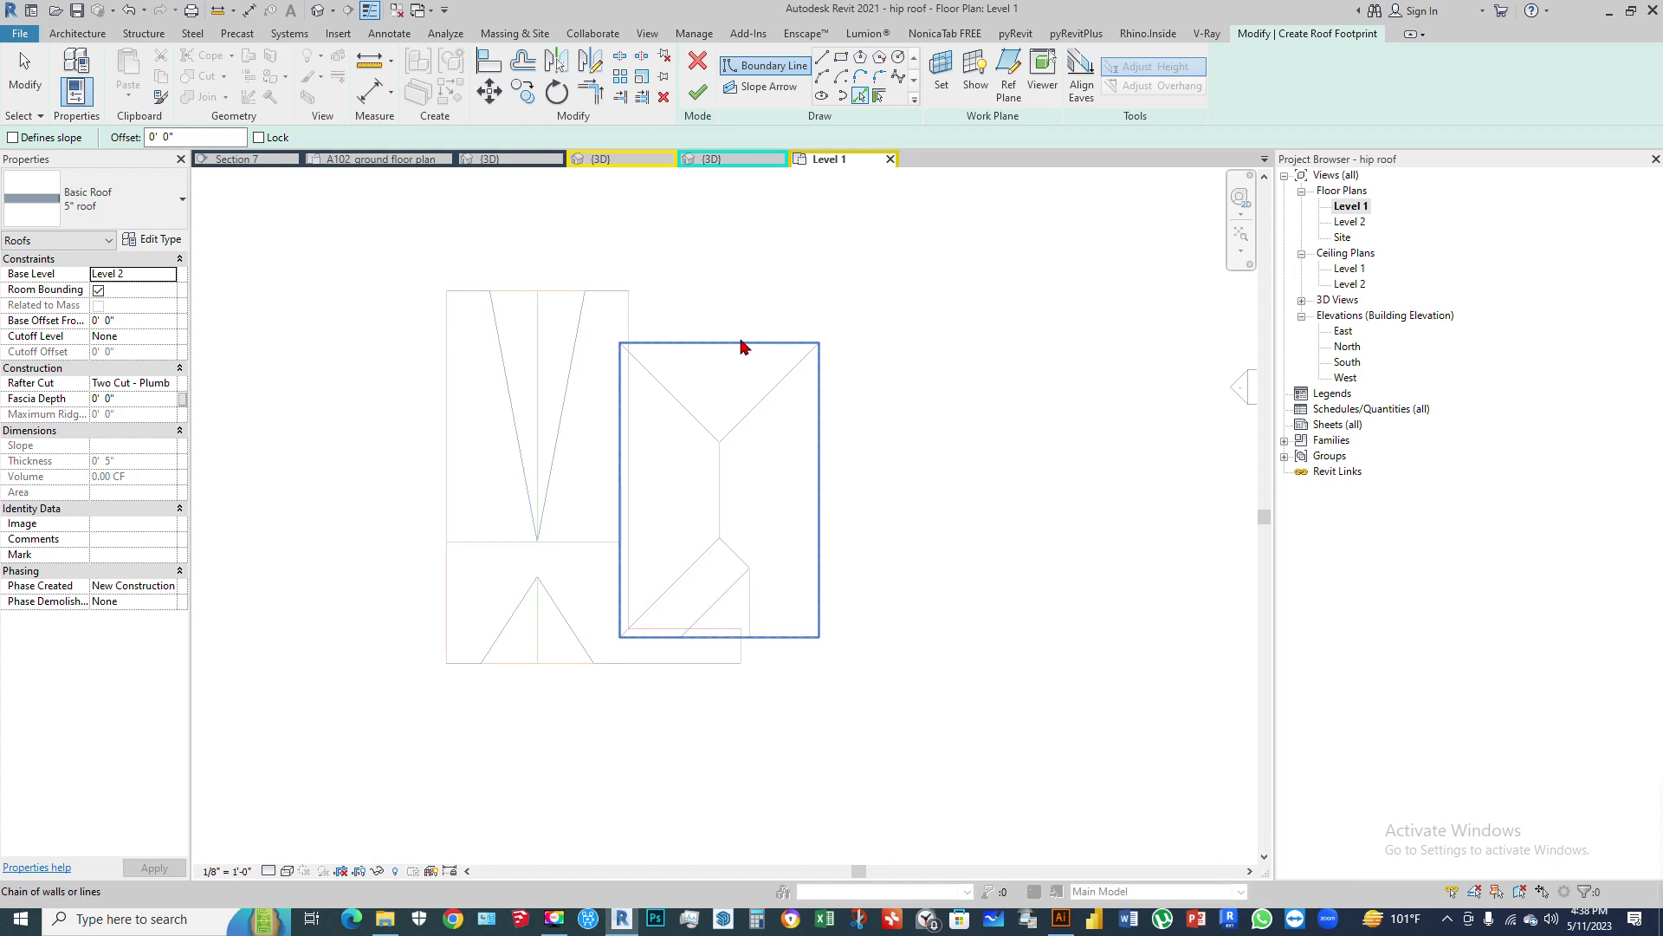
pyautogui.click(741, 347)
pyautogui.scroll(1, 668, 664)
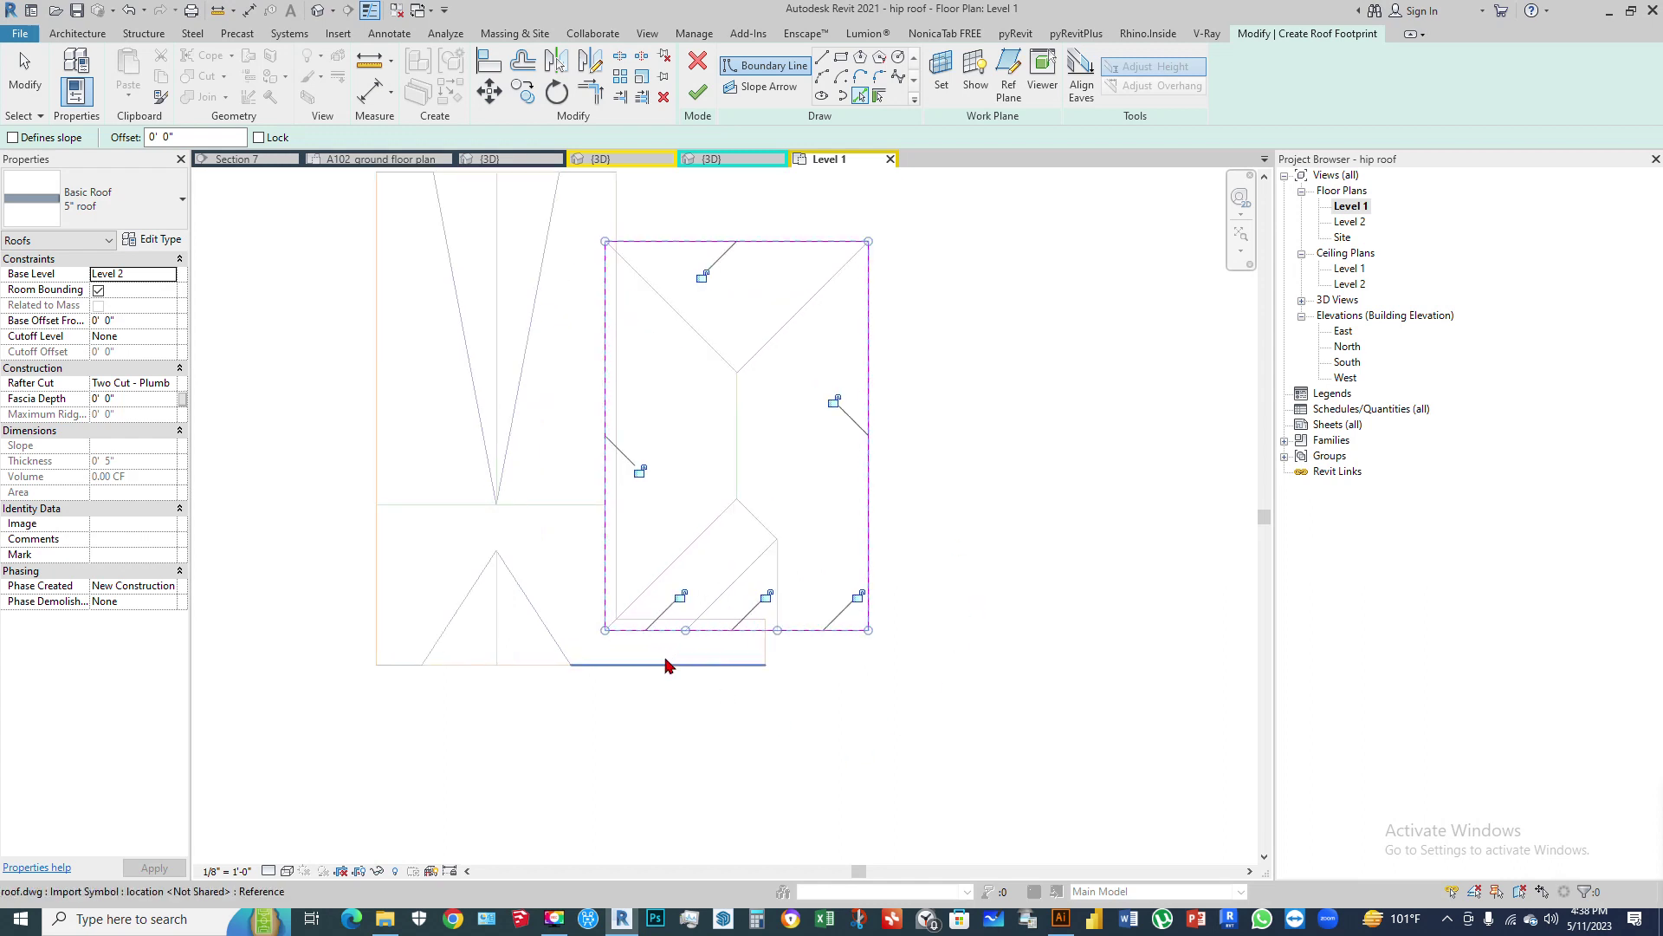
pyautogui.press('Escape')
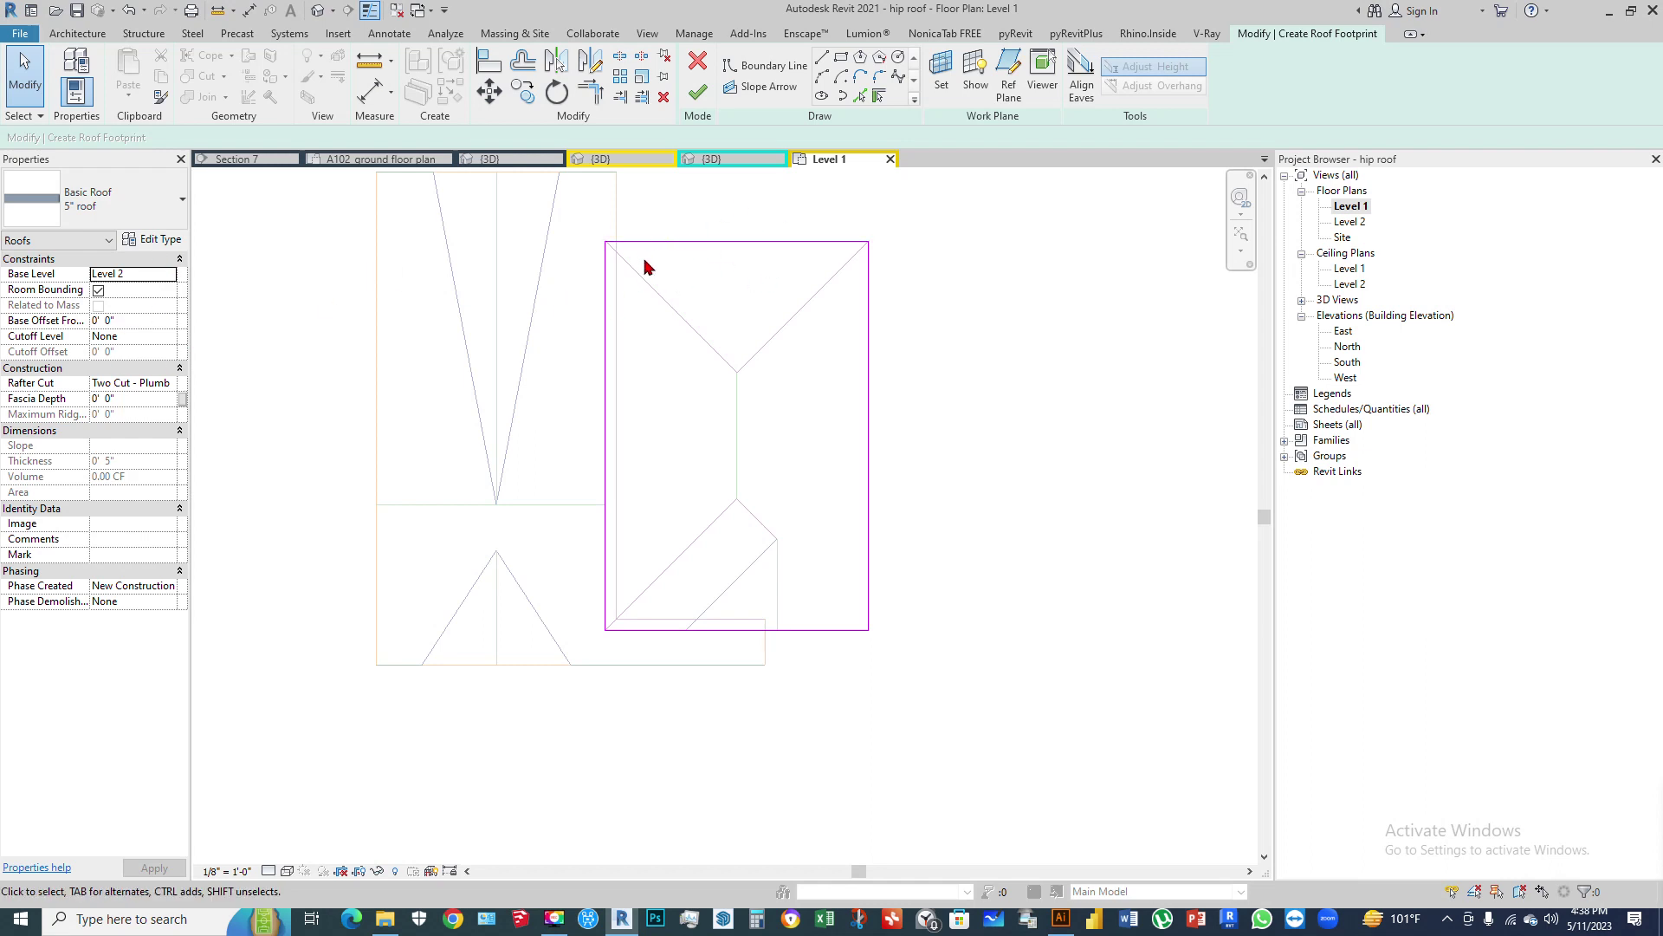
# Step: Make all six boundary lines define slope at 6"/12"
pyautogui.moveTo(577, 211)
pyautogui.mouseDown()
pyautogui.moveTo(840, 543)
pyautogui.moveTo(924, 682)
pyautogui.mouseUp()
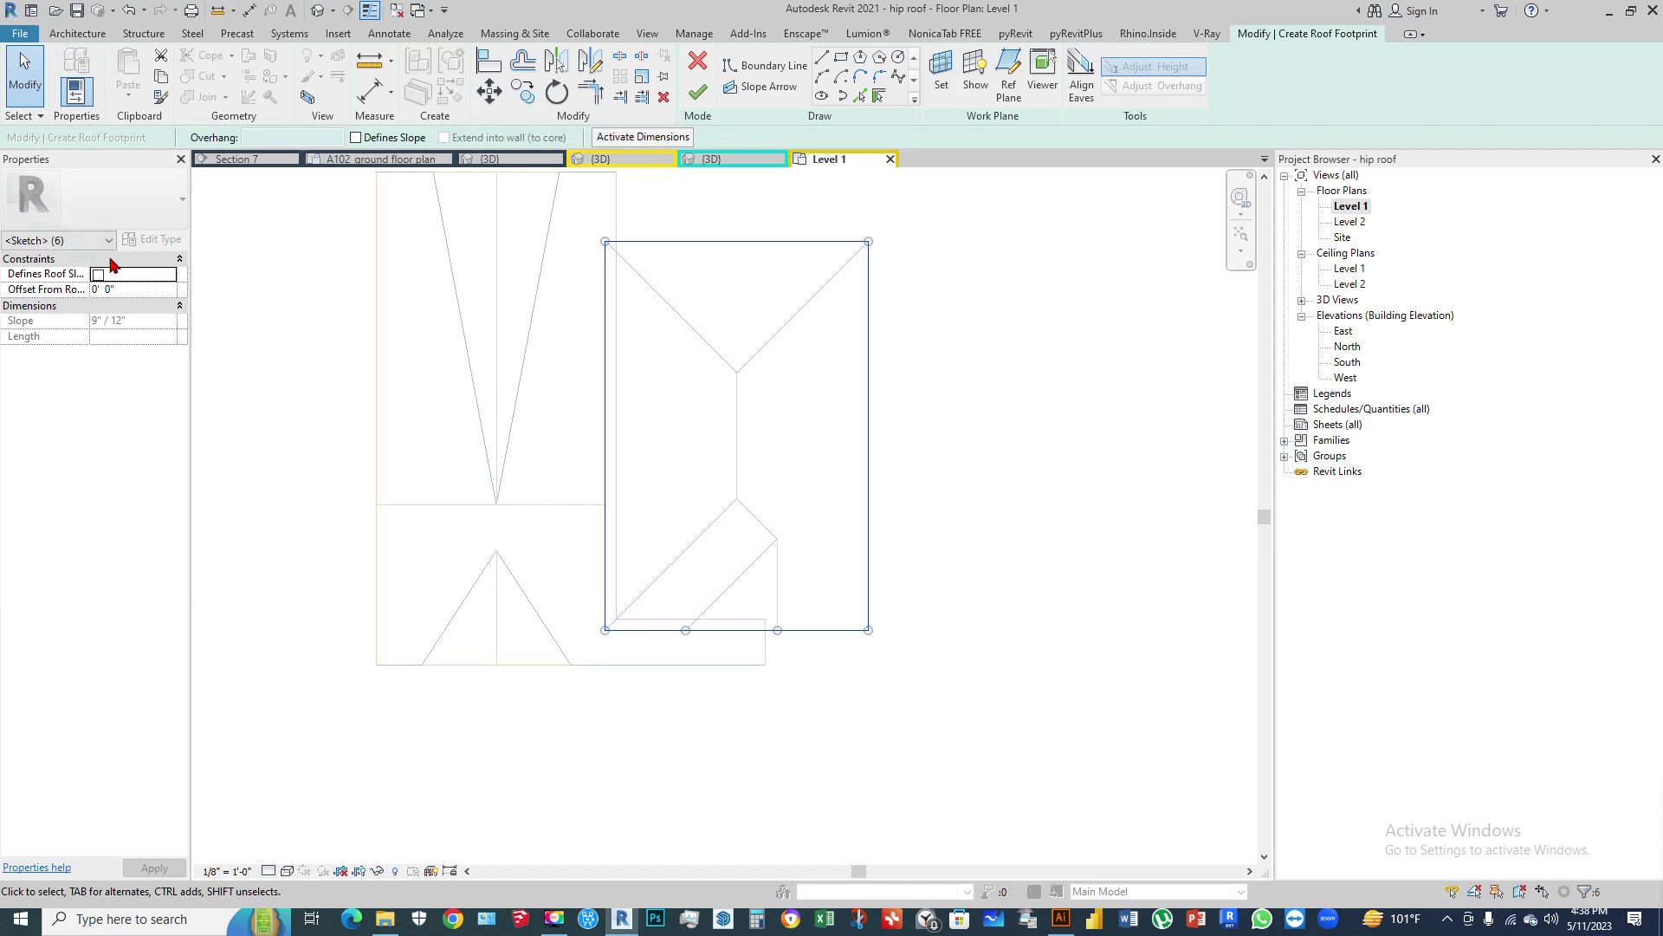
pyautogui.click(356, 138)
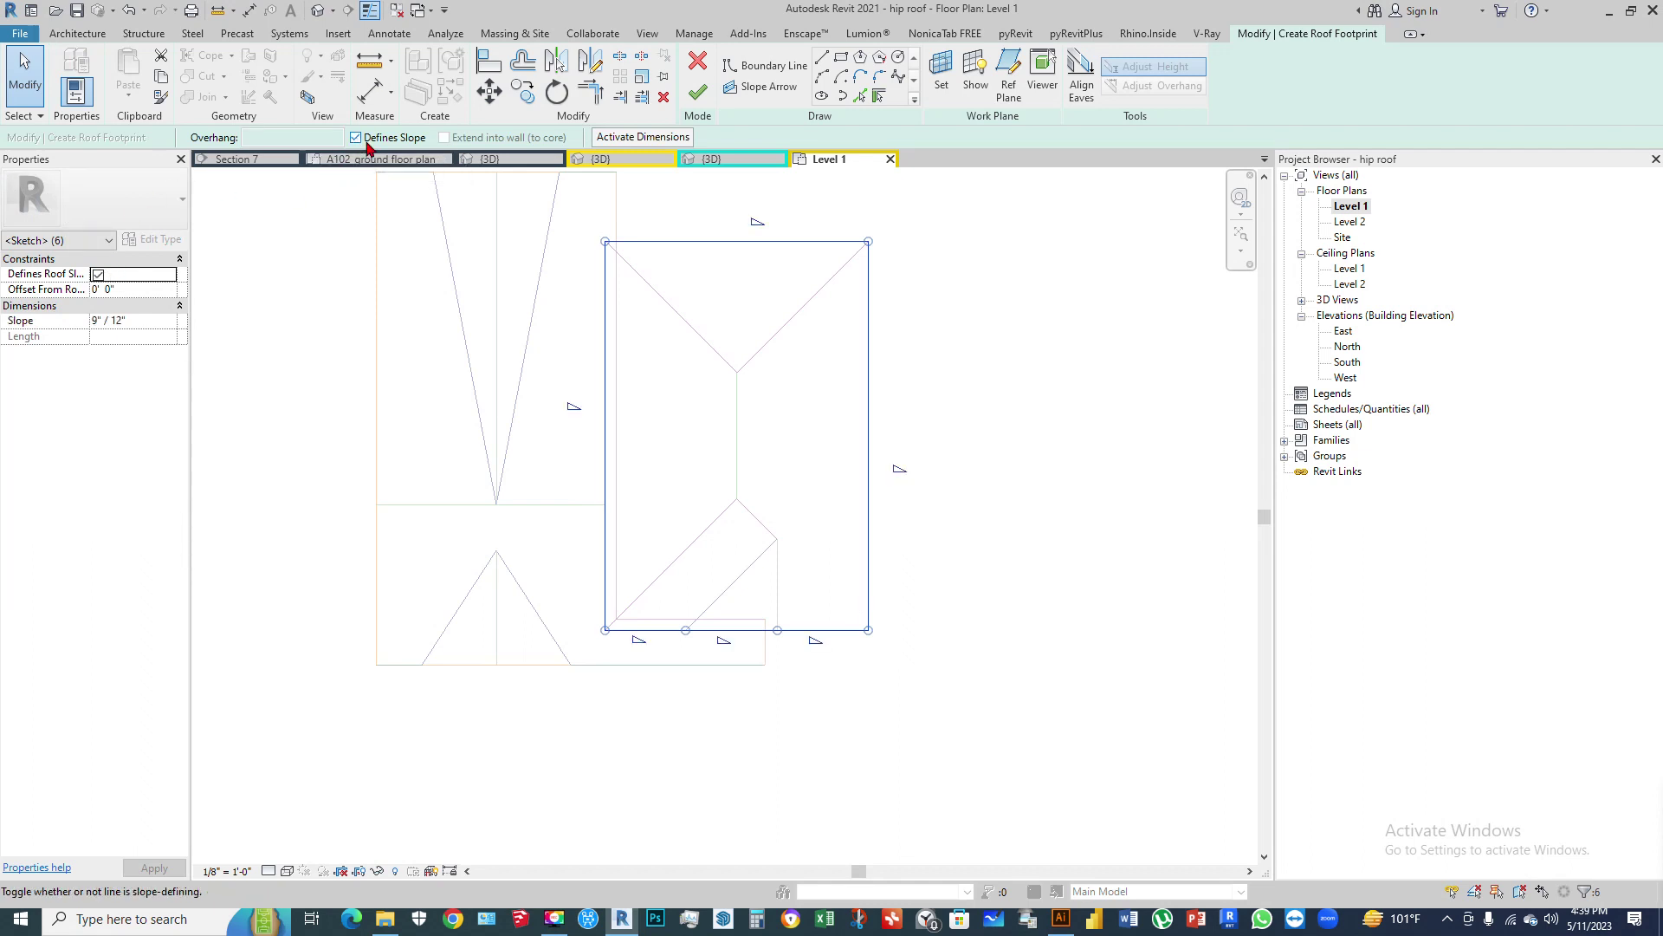
pyautogui.click(153, 320)
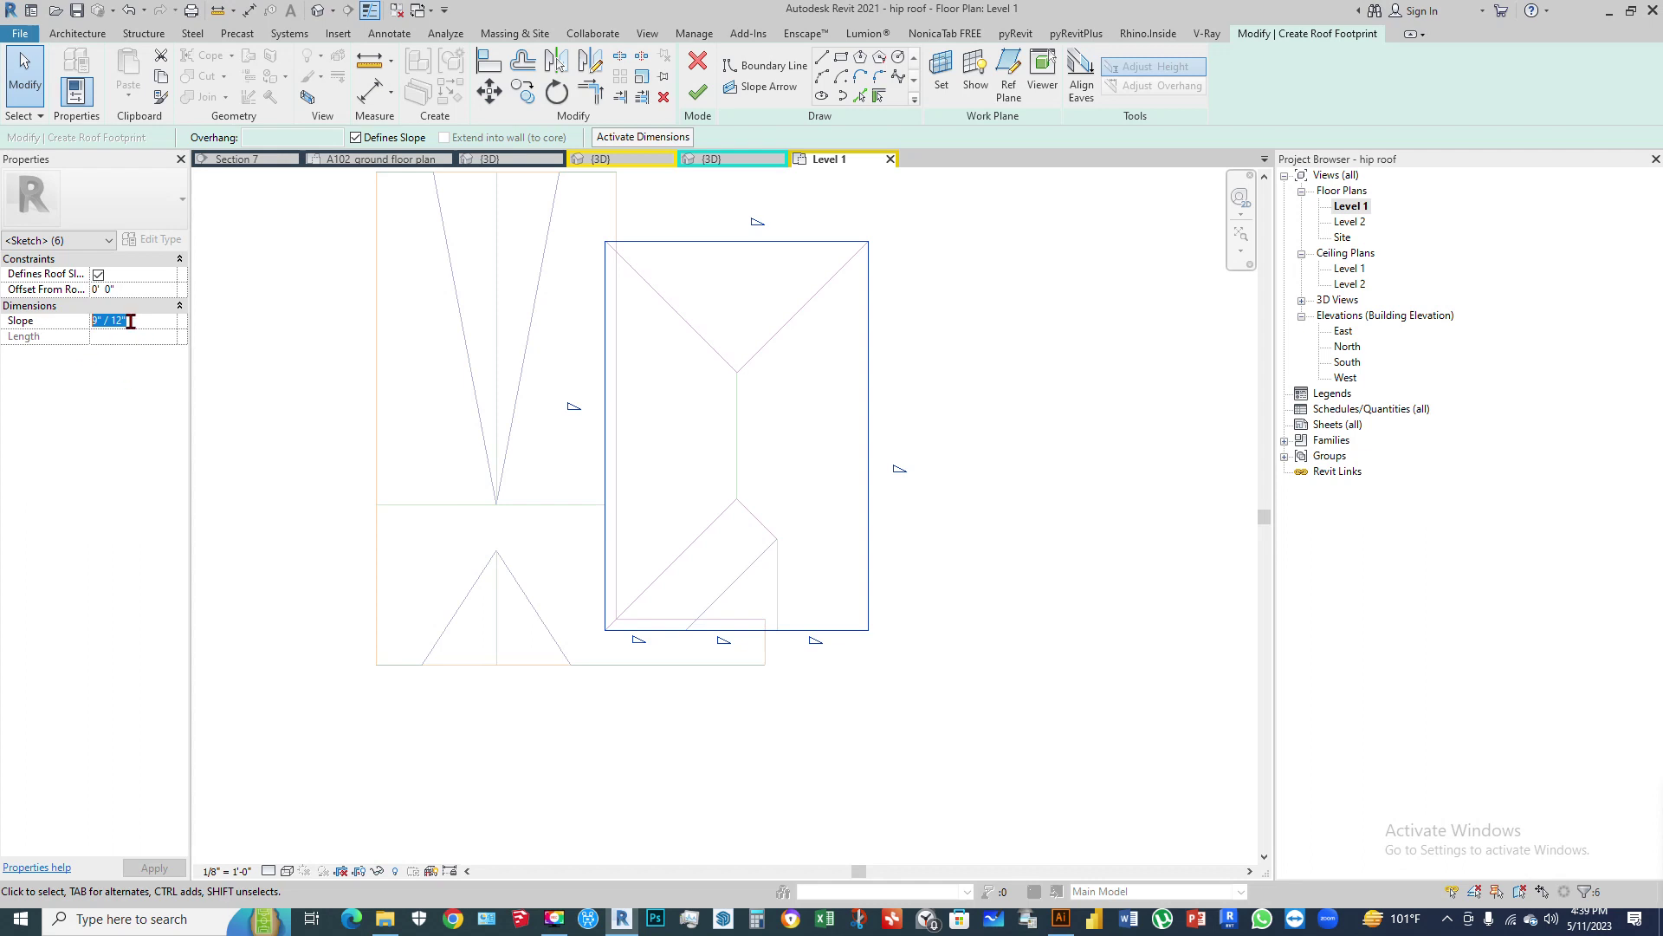
pyautogui.click(97, 321)
pyautogui.press('BackSpace')
pyautogui.write('6')
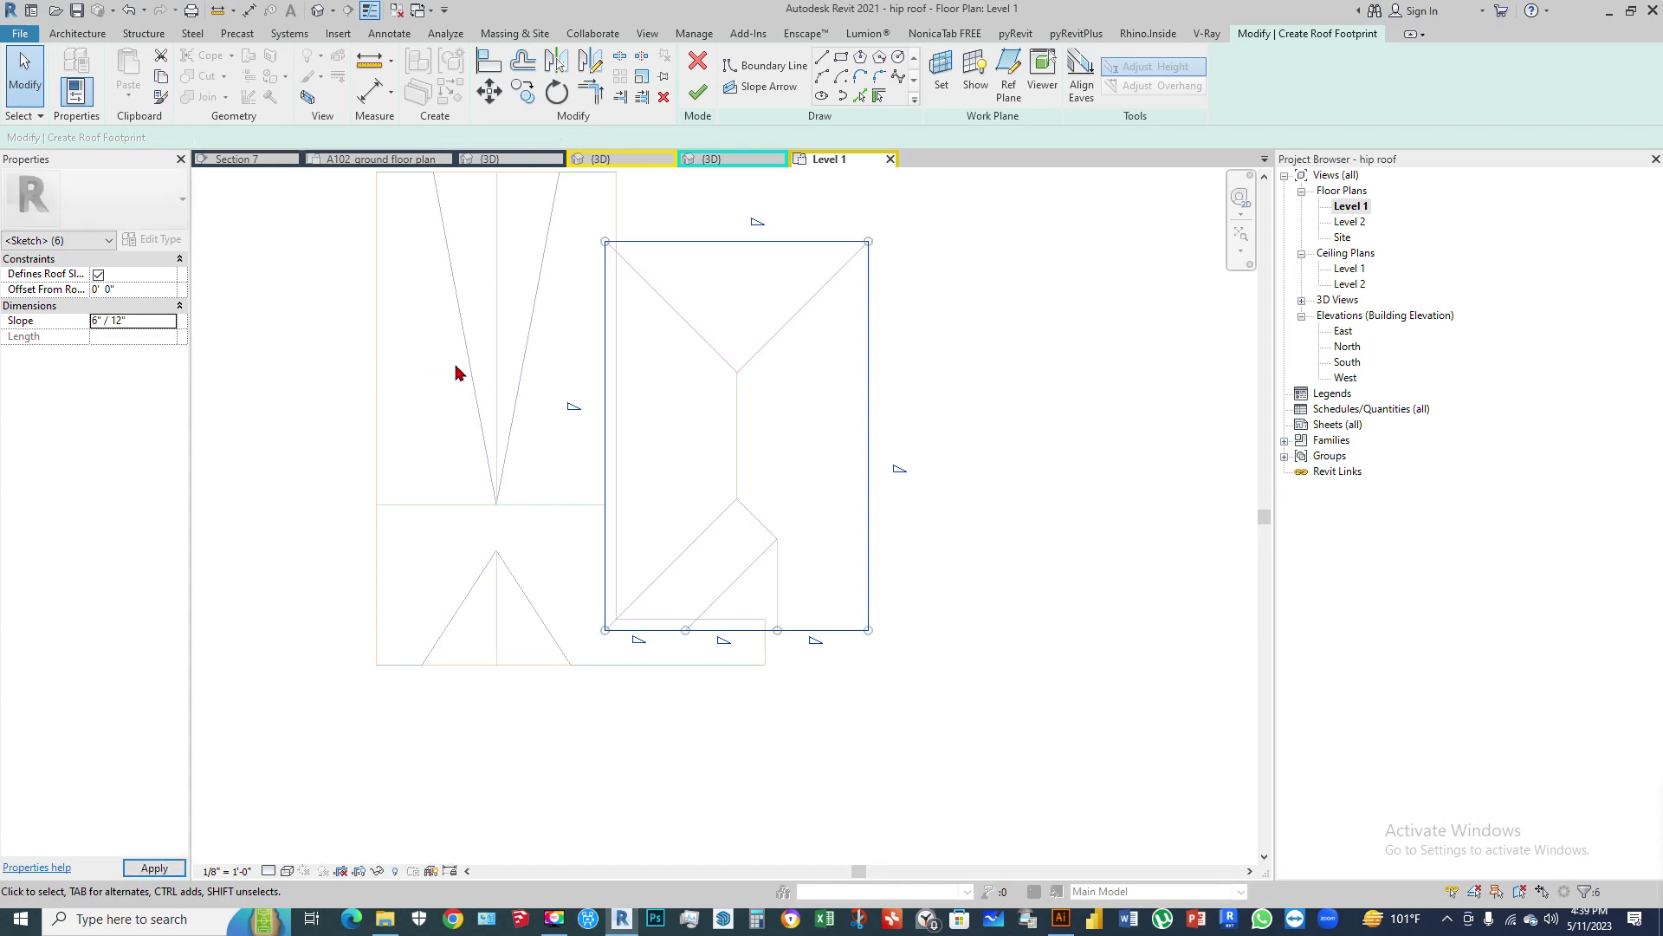
pyautogui.press('Escape')
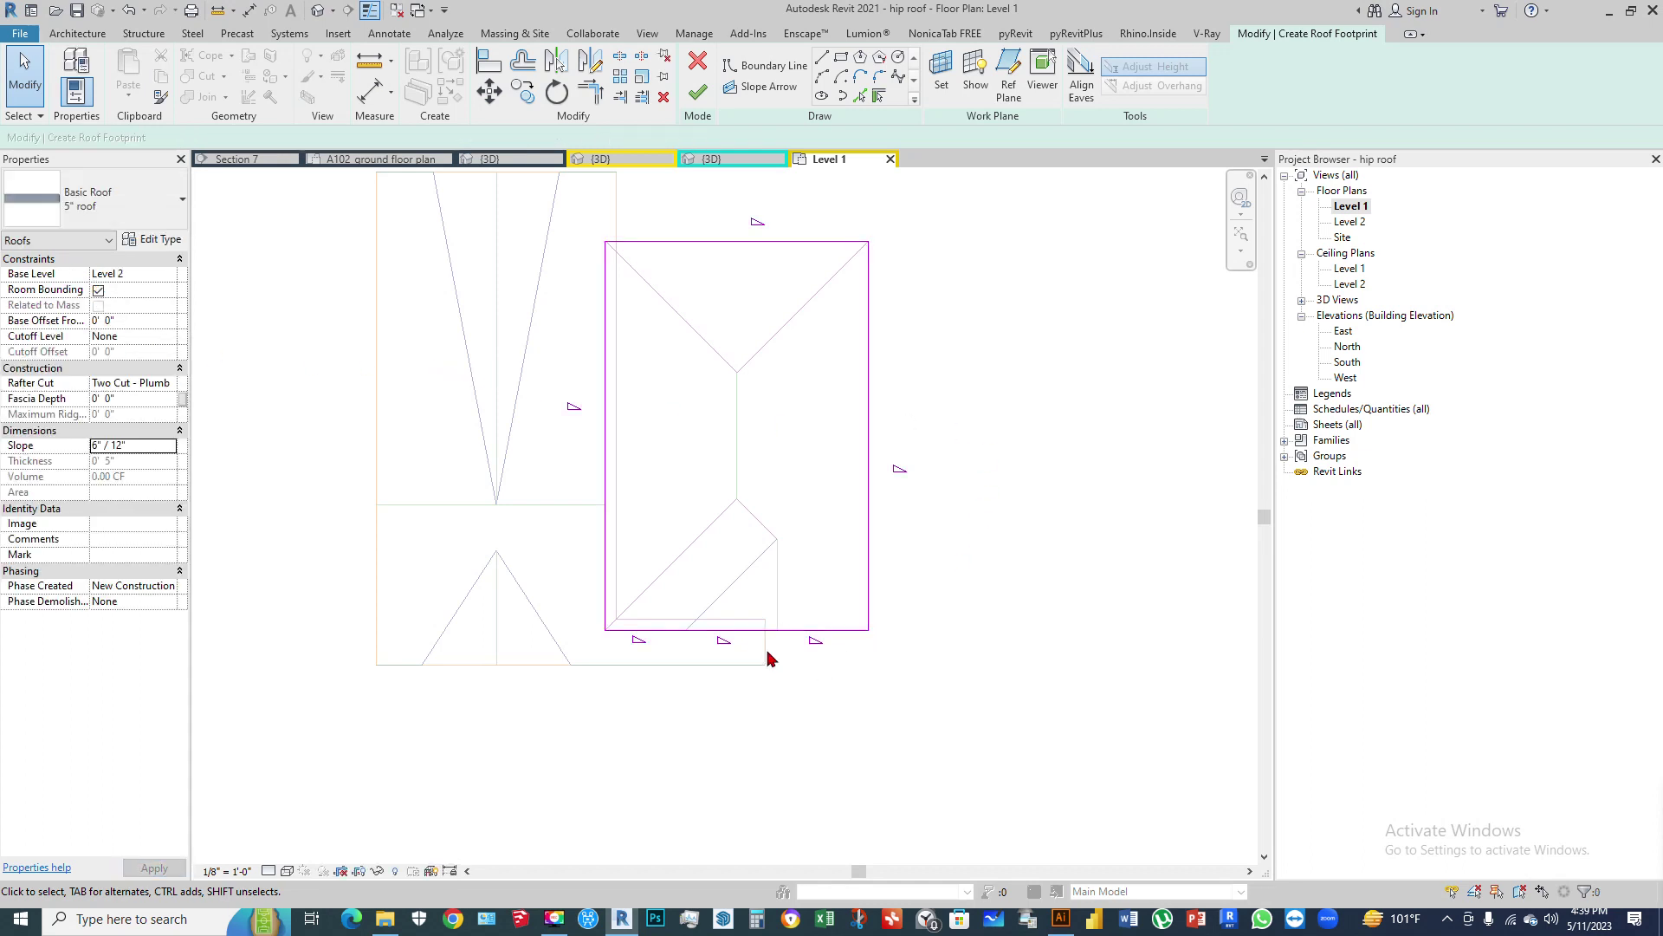
# Step: Delete the extra right bottom boundary segment
pyautogui.click(736, 631)
pyautogui.scroll(4, 726, 649)
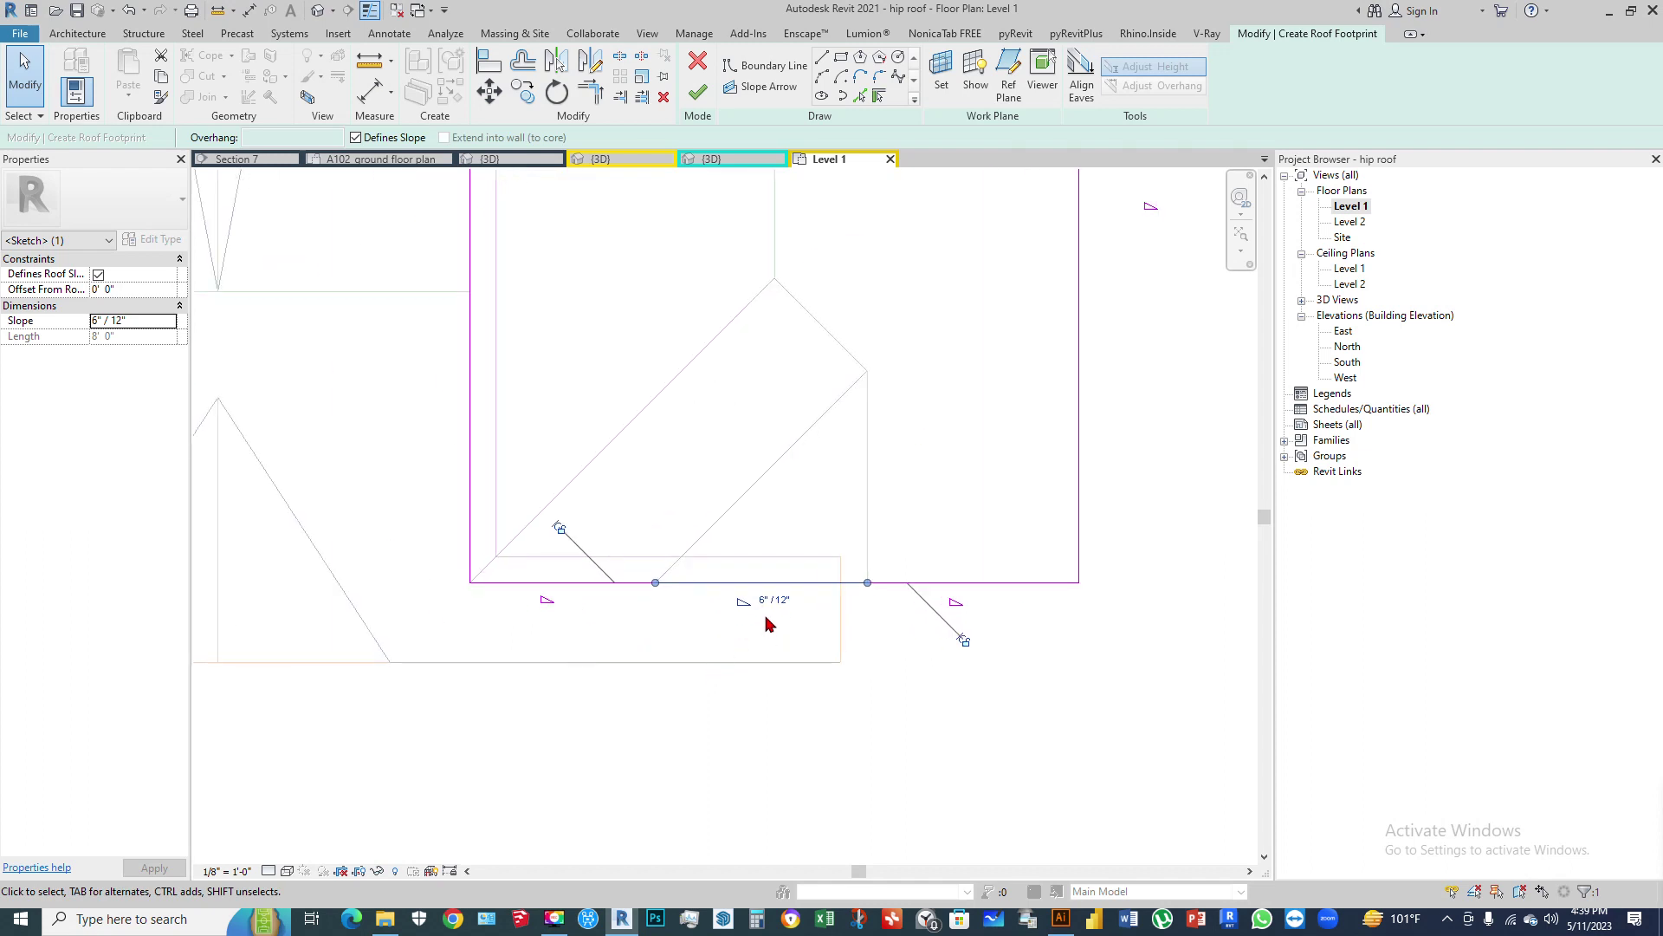
pyautogui.scroll(3, 764, 660)
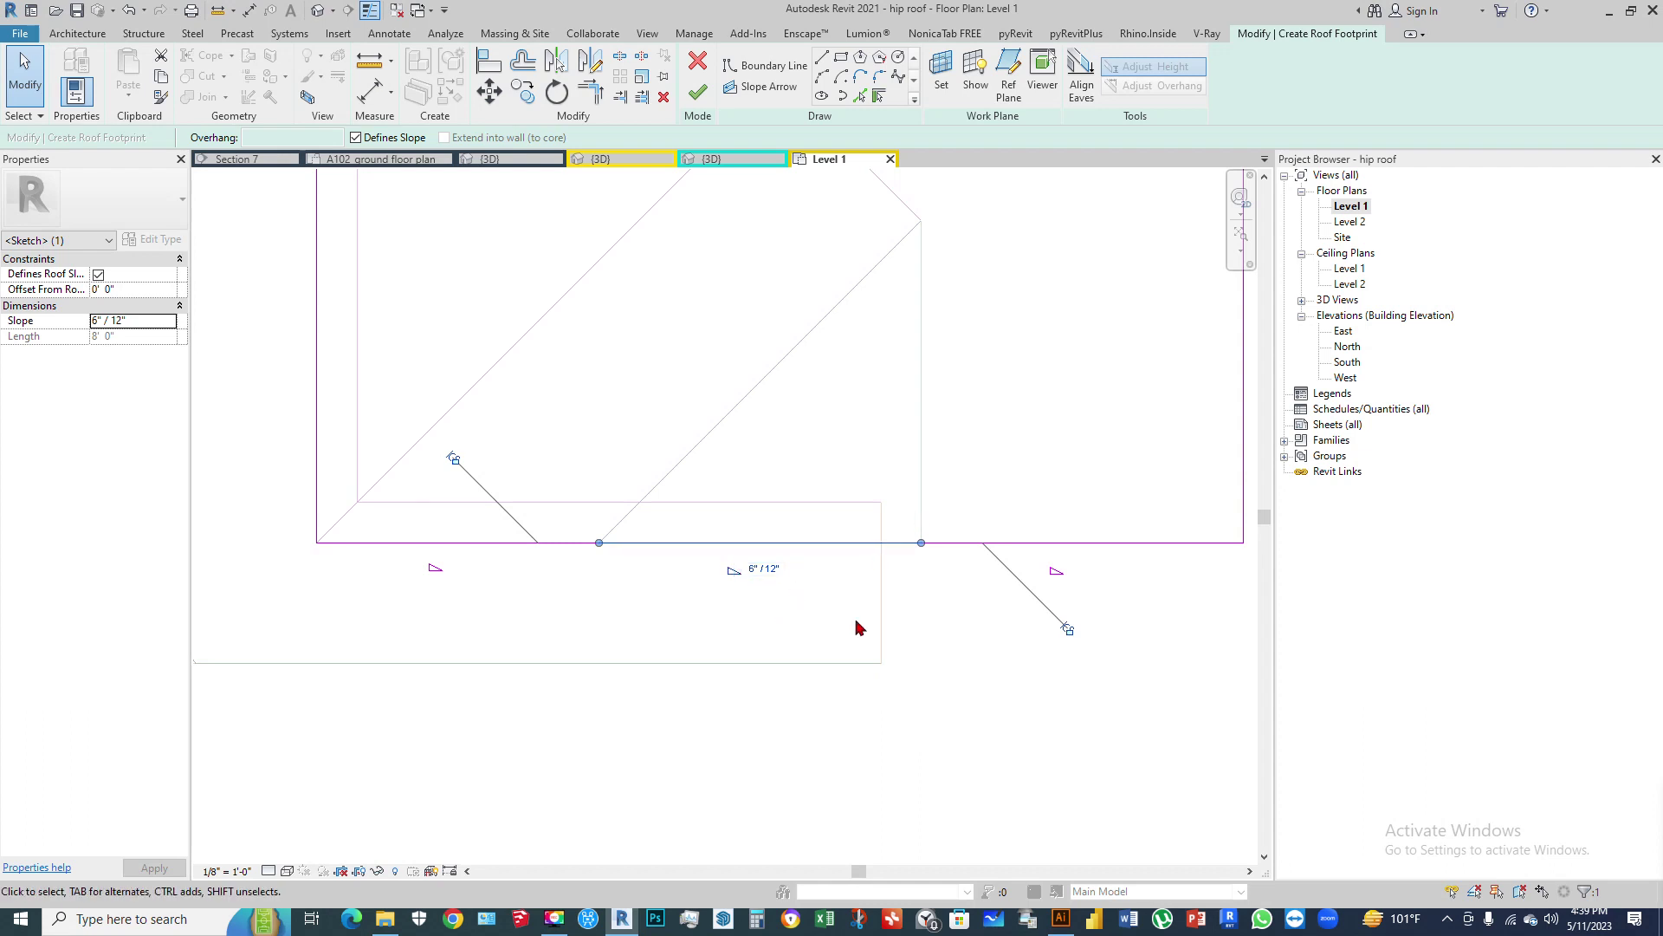
pyautogui.scroll(-3, 734, 541)
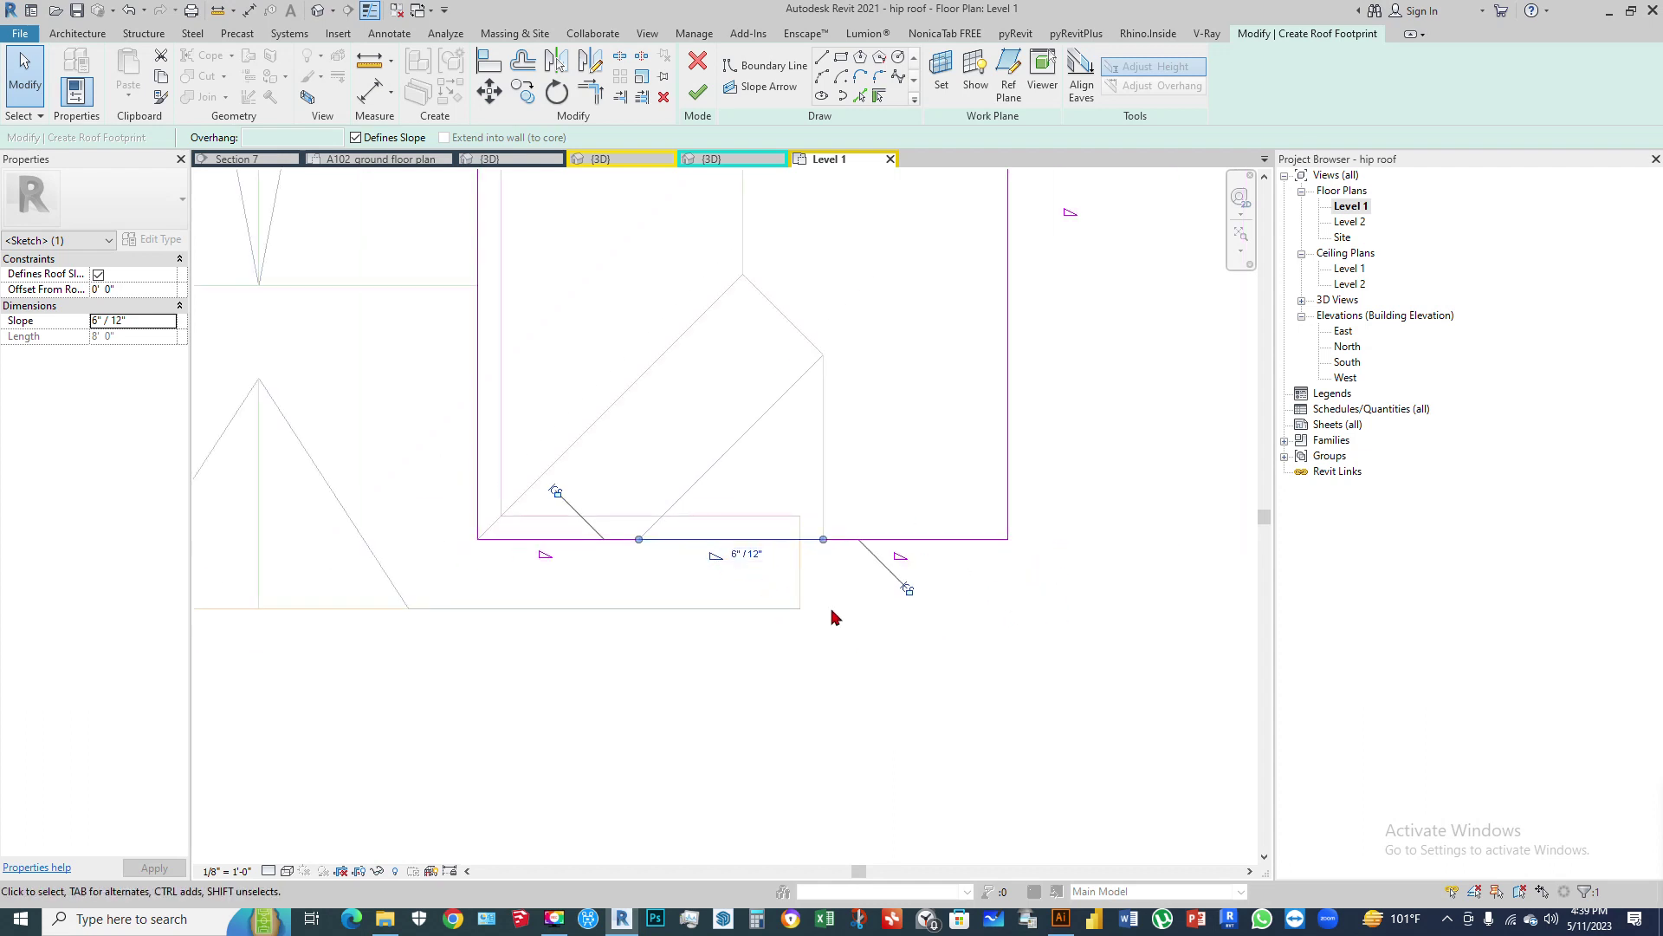
pyautogui.click(791, 559)
pyautogui.click(861, 541)
pyautogui.press('Delete')
# Step: Trim the bottom and right boundary lines to a corner with TR and finish the roof
pyautogui.press('t')
pyautogui.press('r')
pyautogui.click(1007, 461)
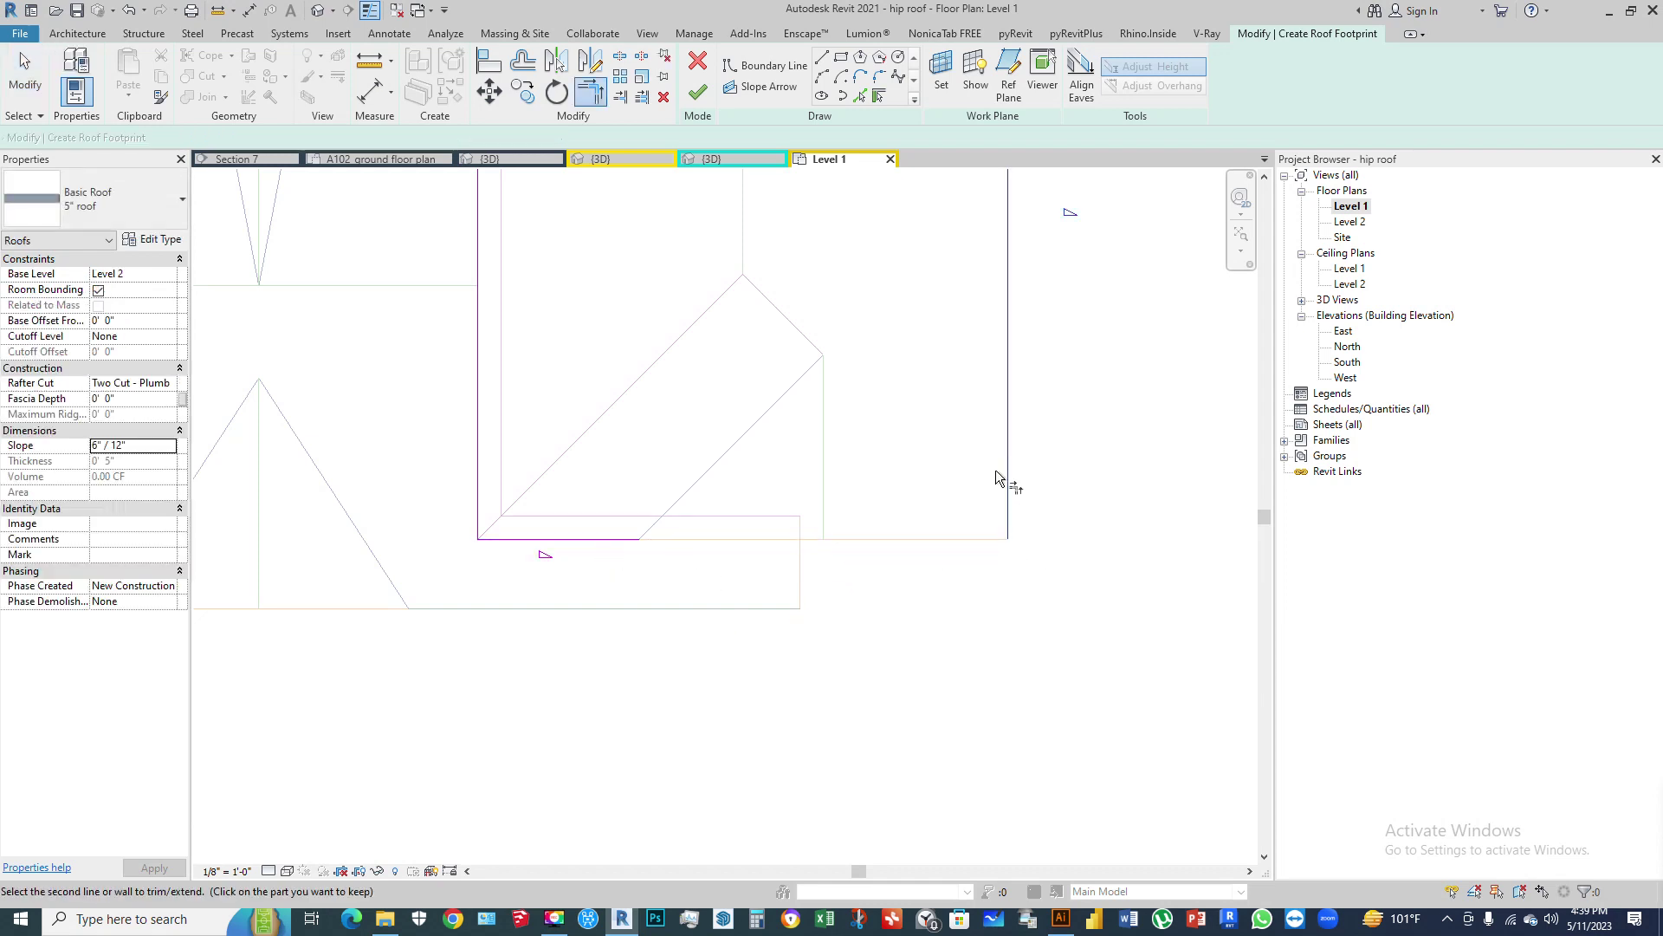
pyautogui.click(555, 539)
pyautogui.press('Escape')
pyautogui.scroll(-4, 742, 580)
pyautogui.scroll(1, 784, 316)
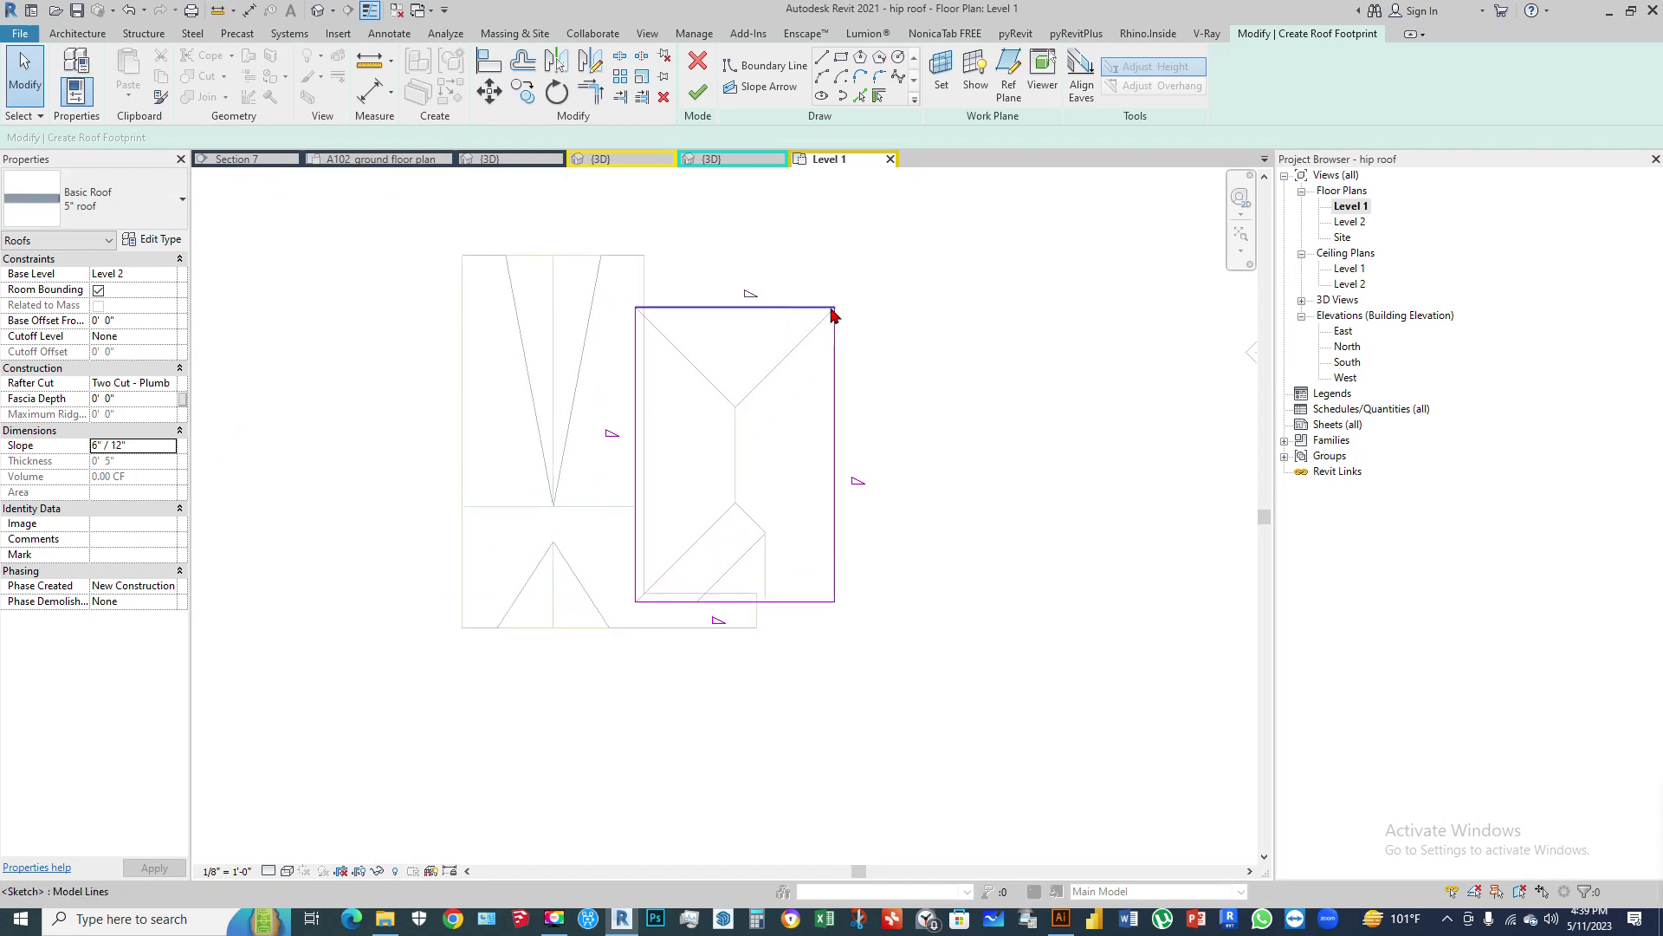
pyautogui.click(698, 94)
# Step: Deselect the new roof and check it in the South elevation
pyautogui.click(940, 409)
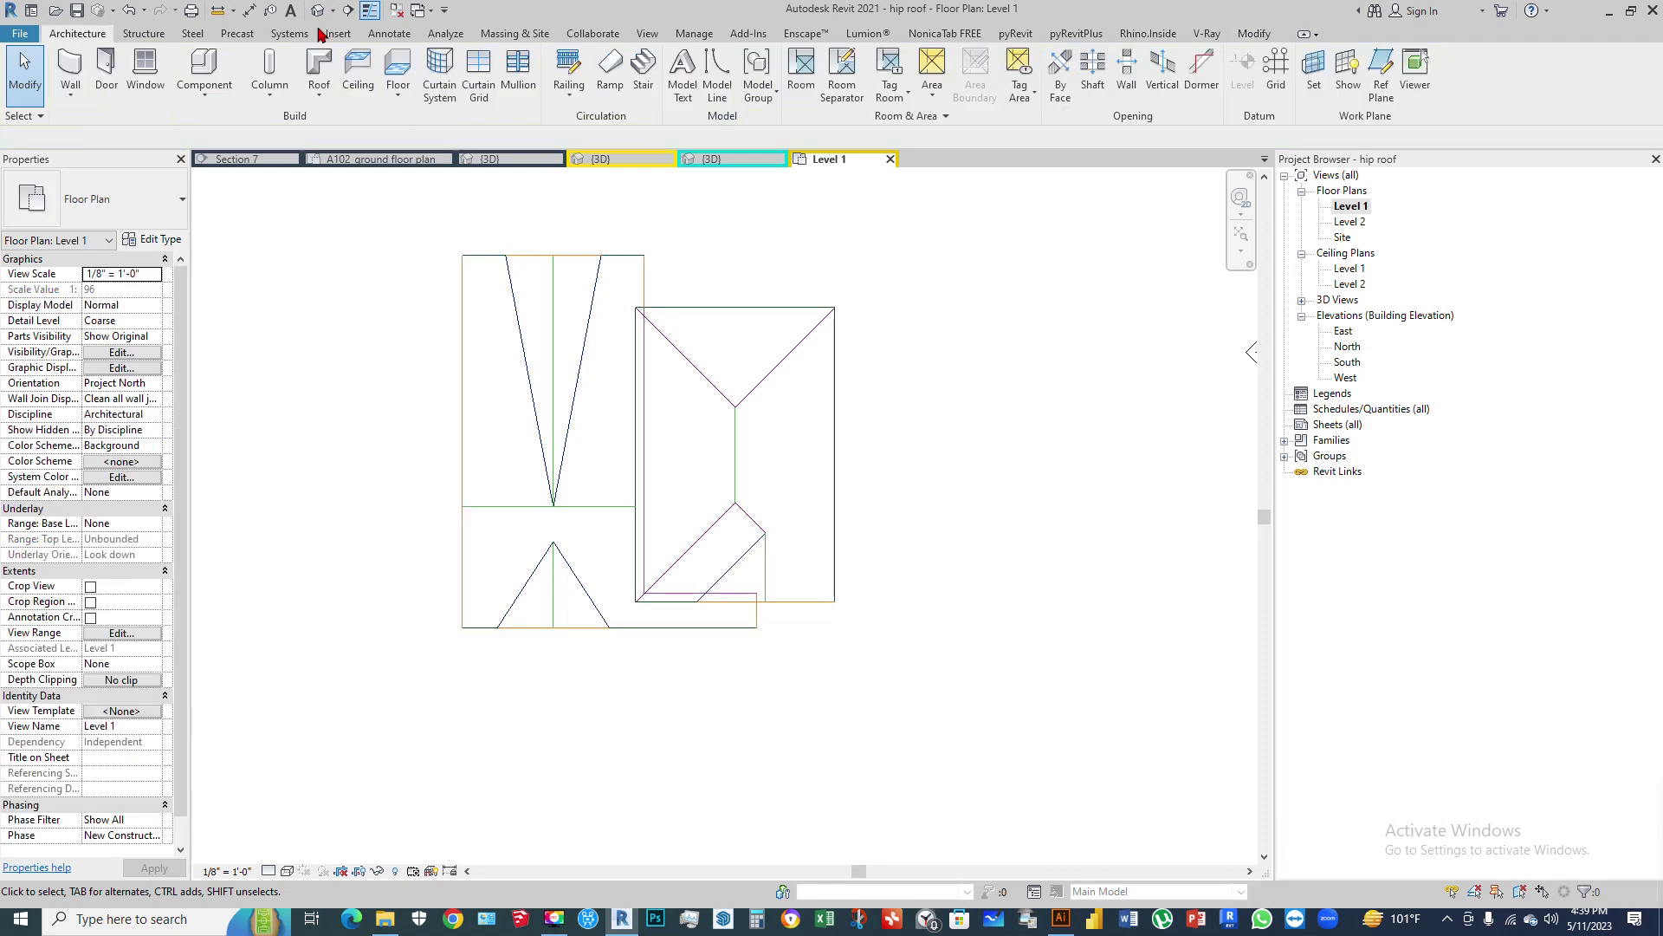
pyautogui.doubleClick(1347, 362)
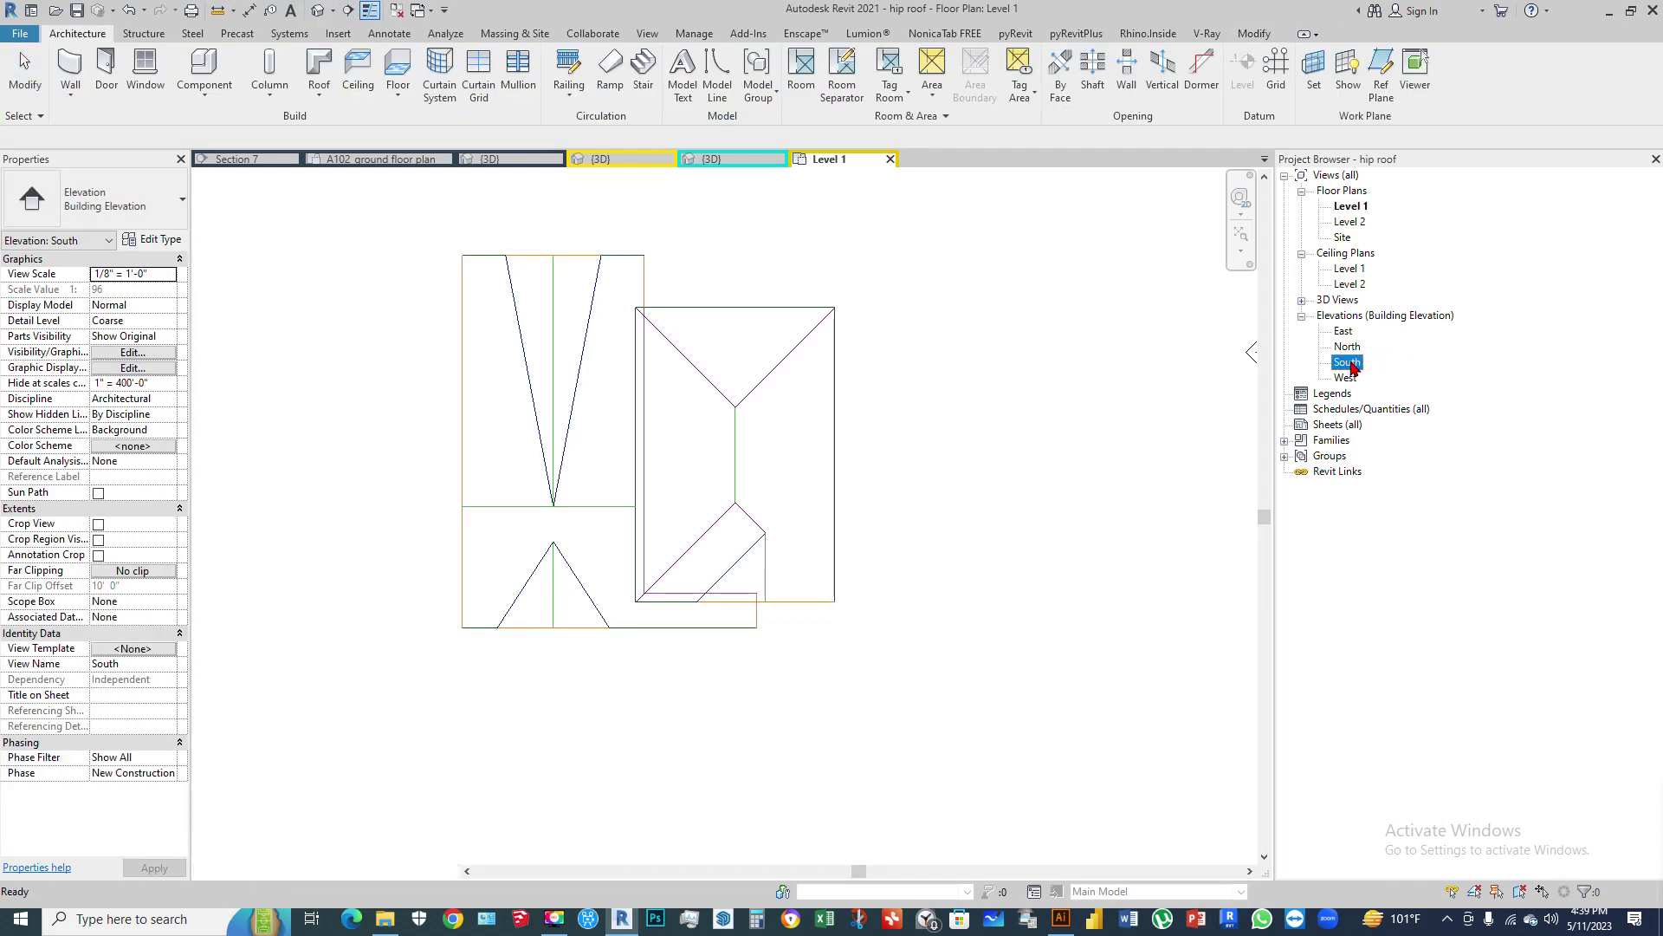
pyautogui.scroll(6, 890, 546)
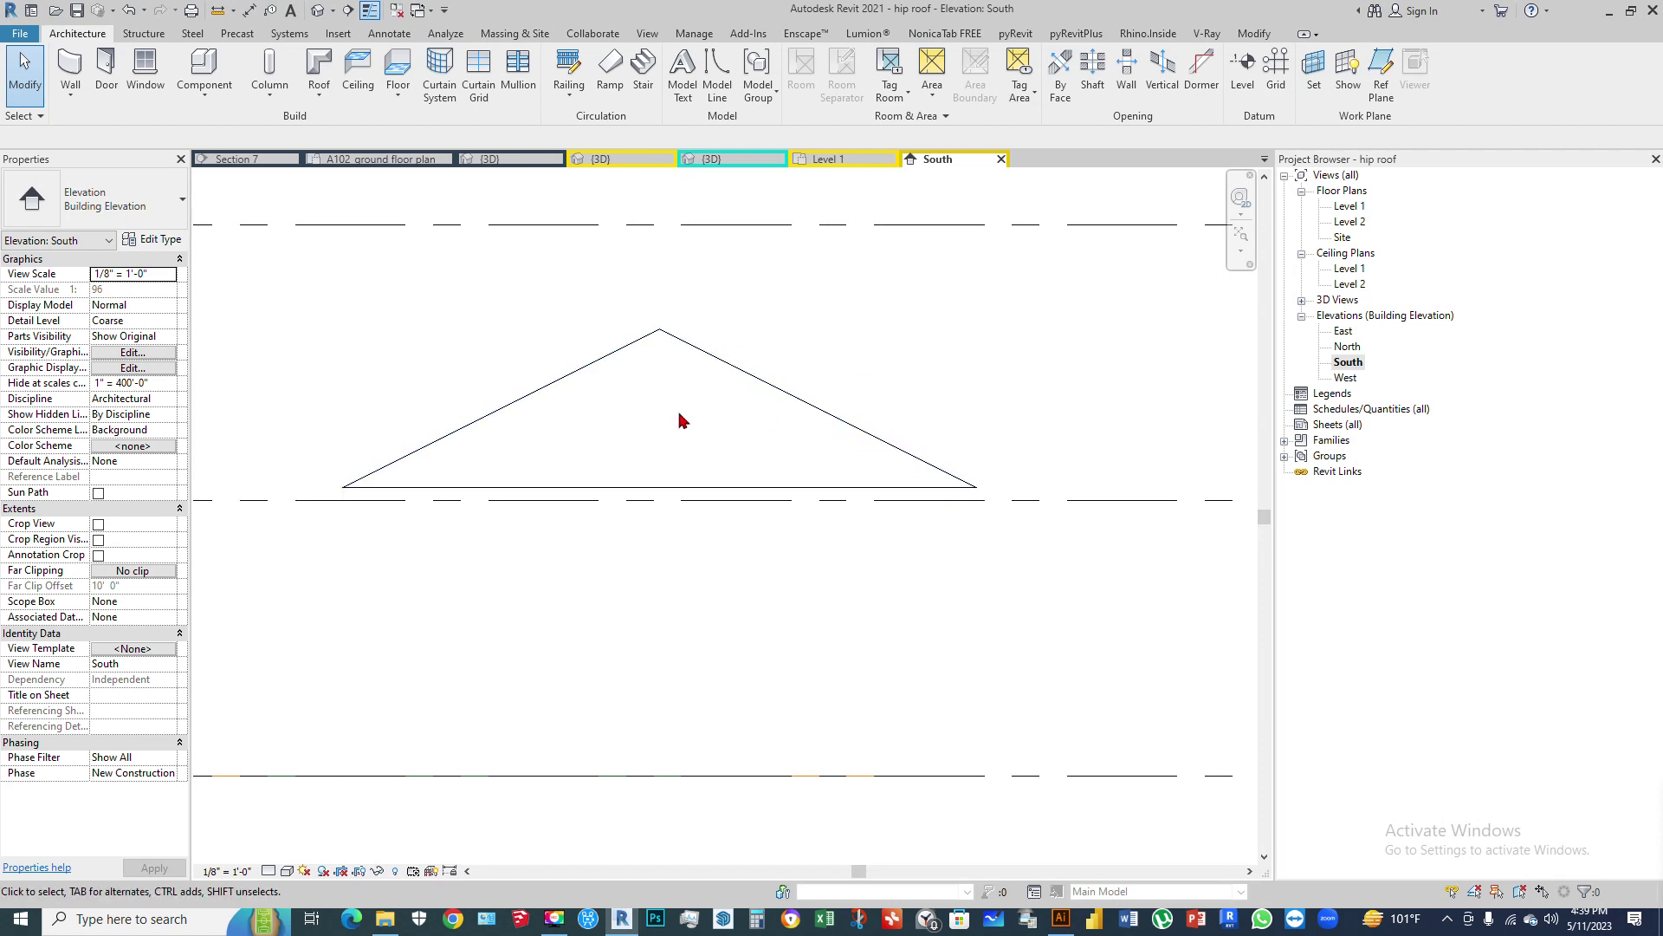
pyautogui.scroll(-4, 678, 440)
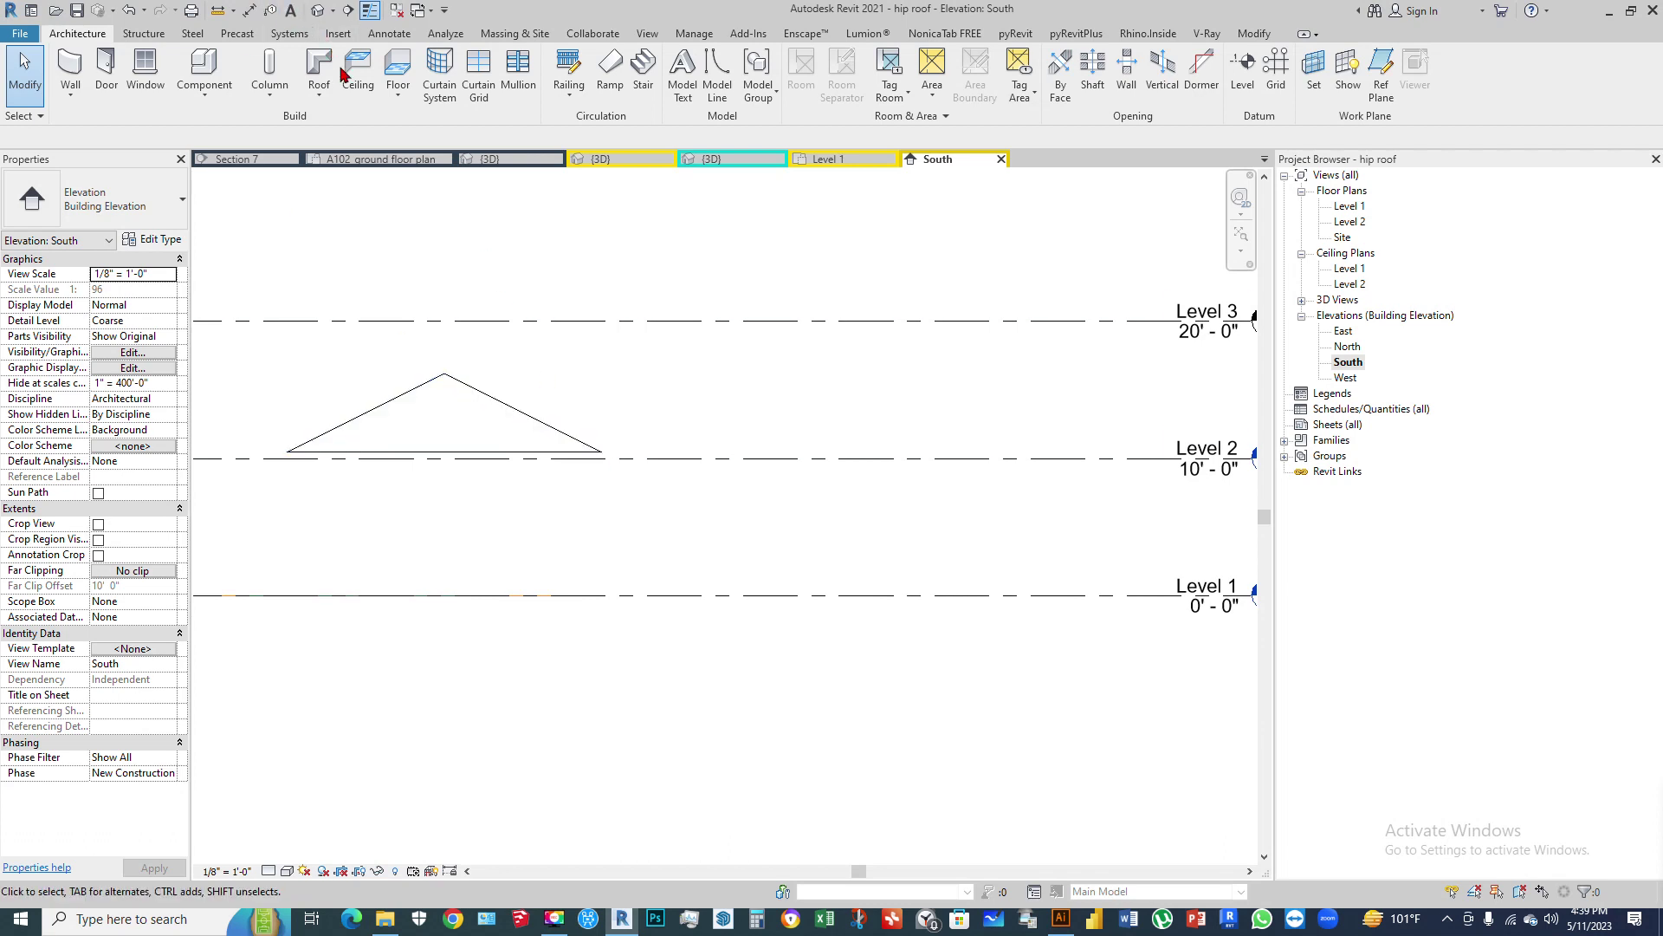
# Step: Inspect the hip roof in the Level 2 floor plan, then go back to the South elevation
pyautogui.doubleClick(1350, 223)
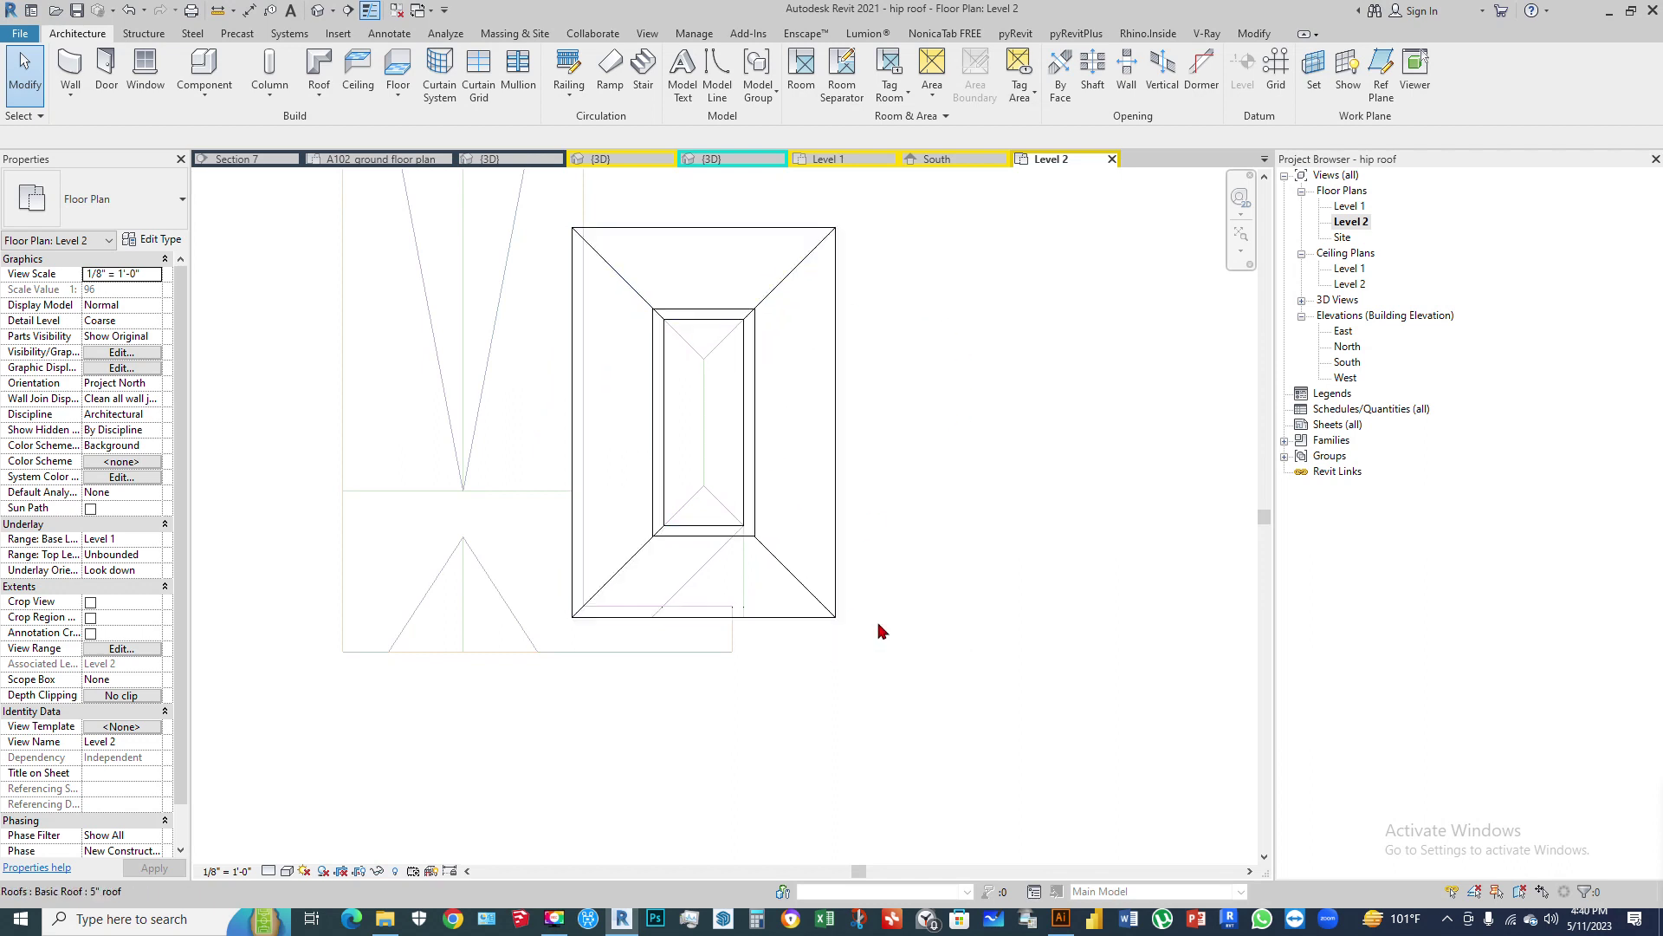
pyautogui.scroll(1, 877, 620)
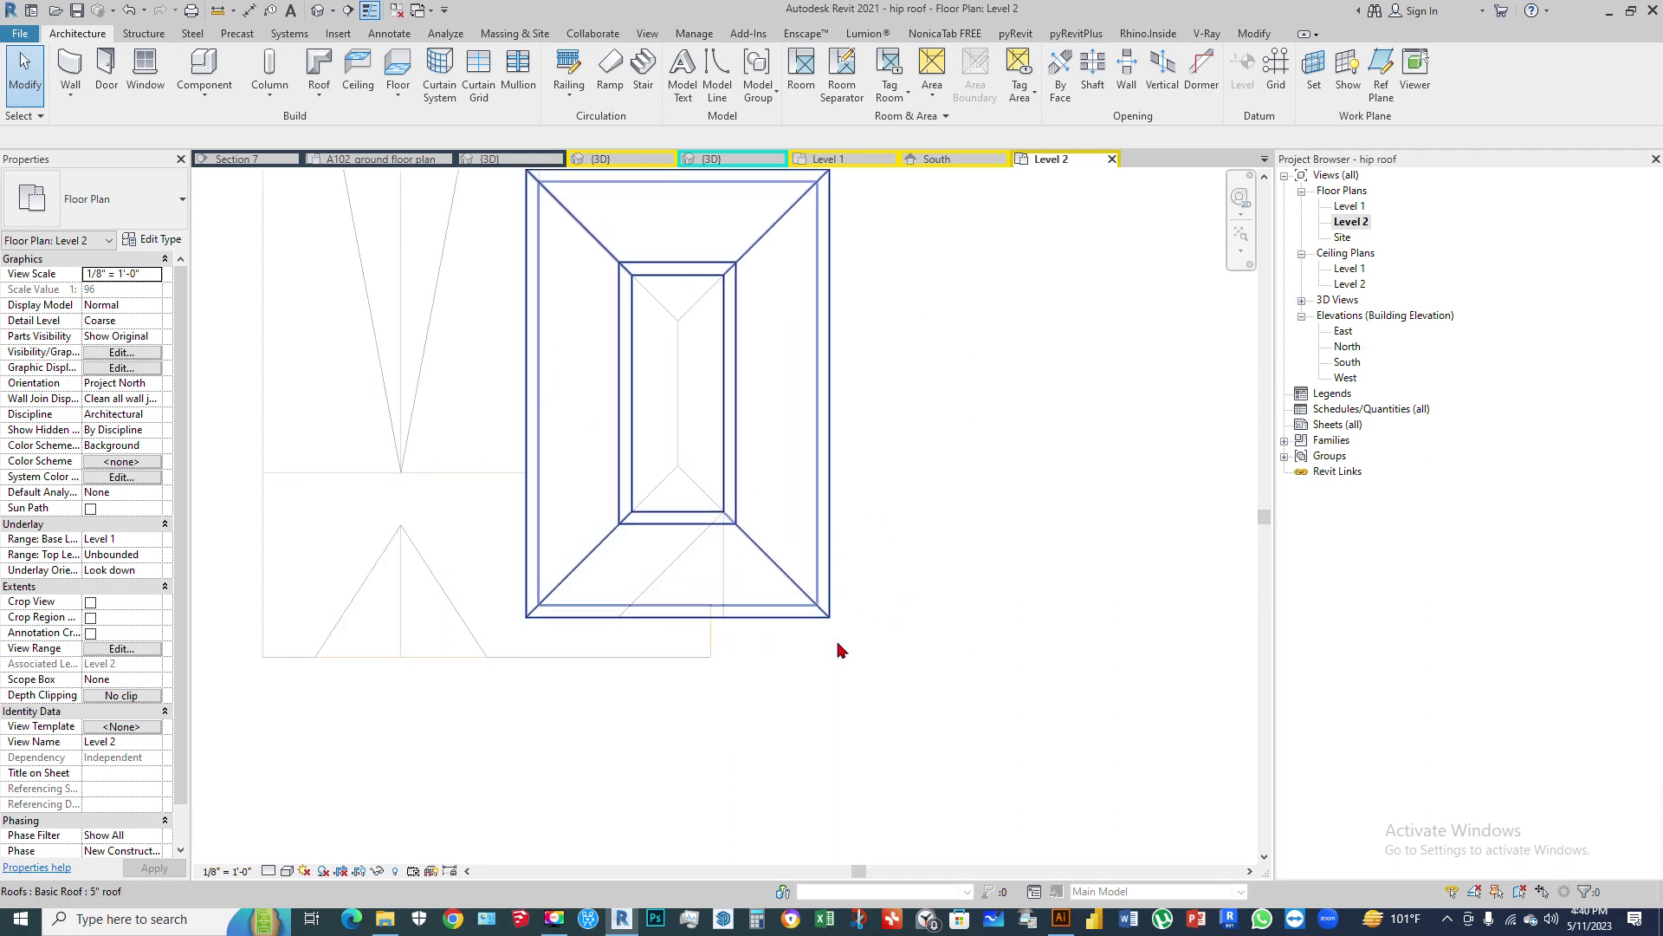
pyautogui.click(833, 510)
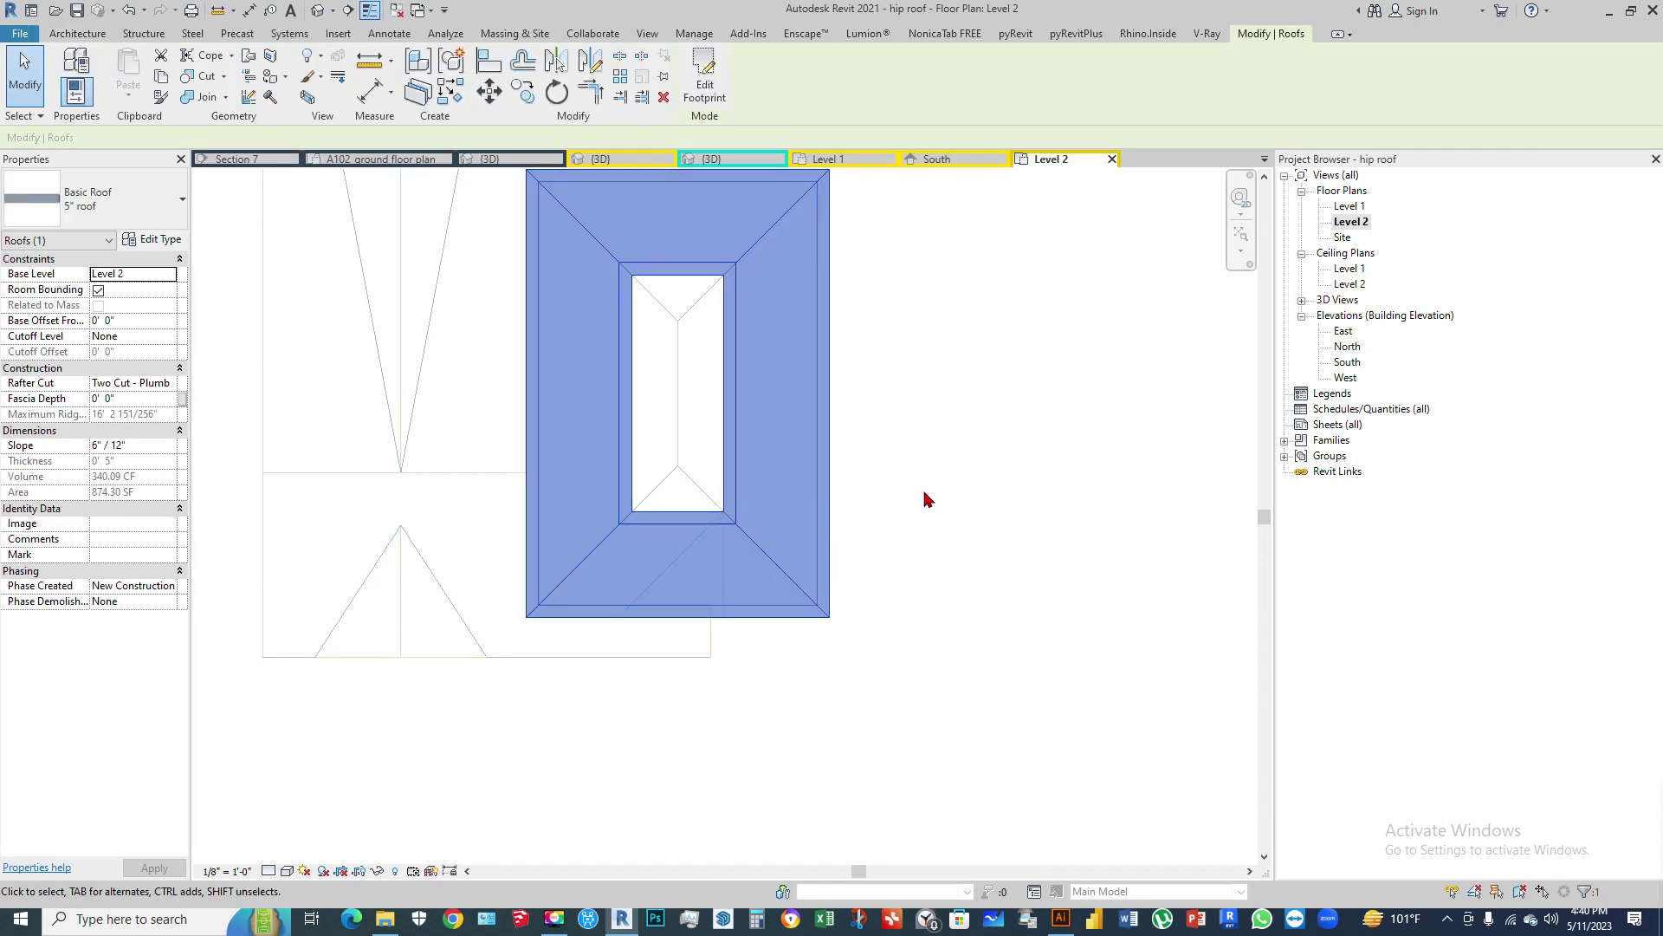
pyautogui.press('Escape')
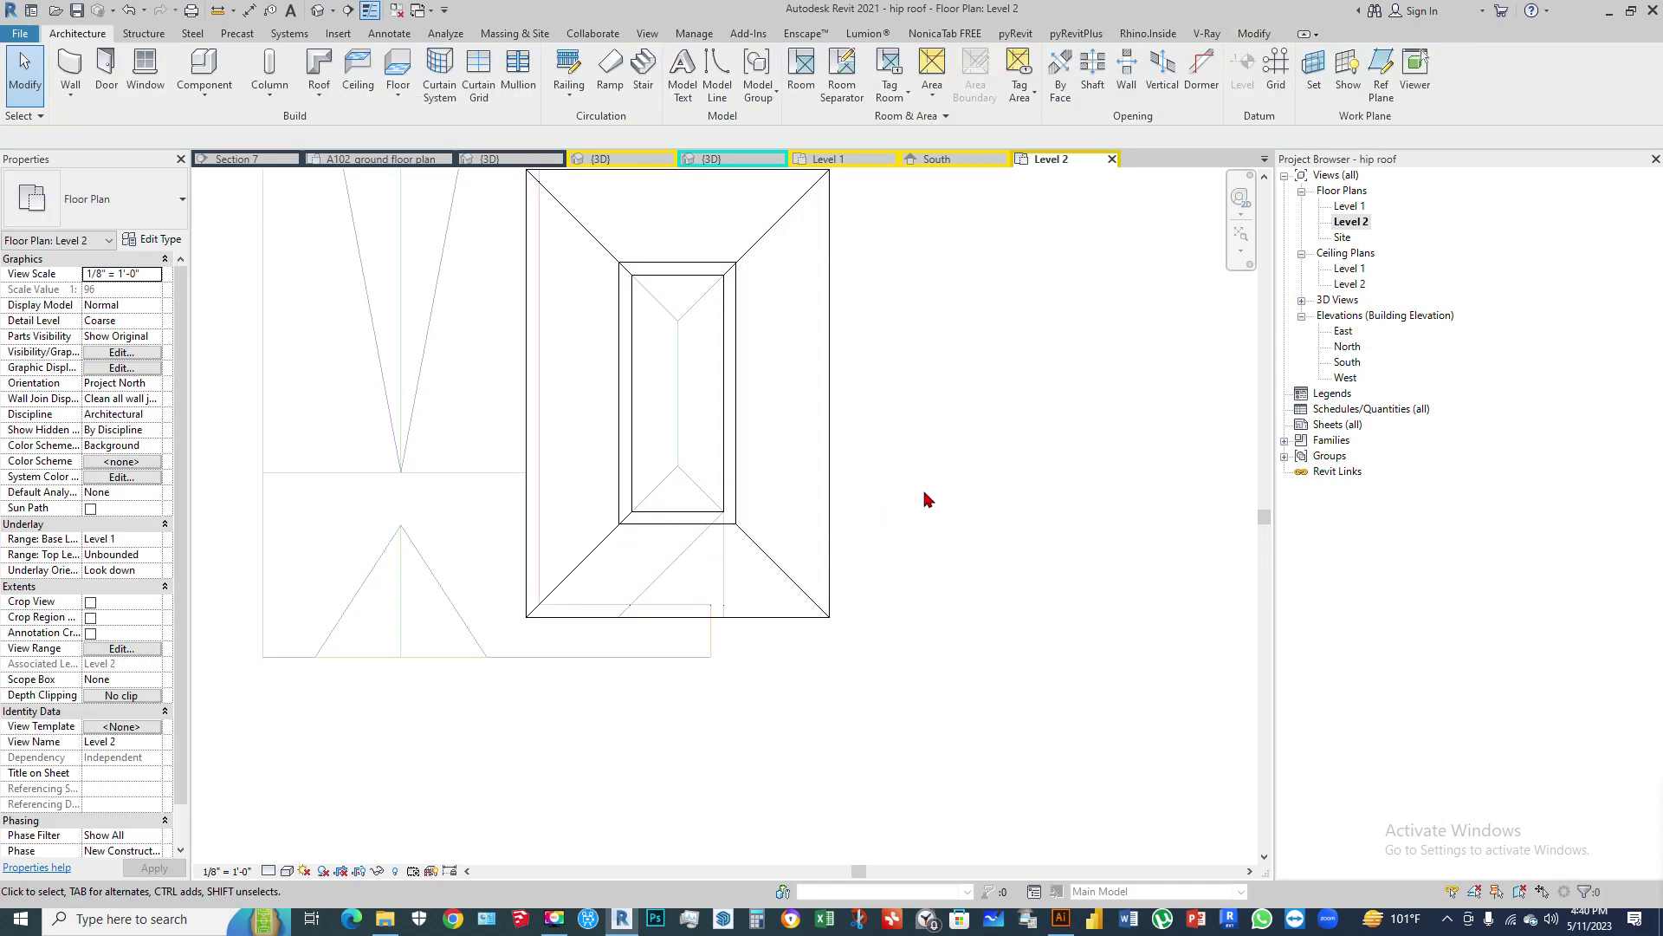
pyautogui.doubleClick(1350, 362)
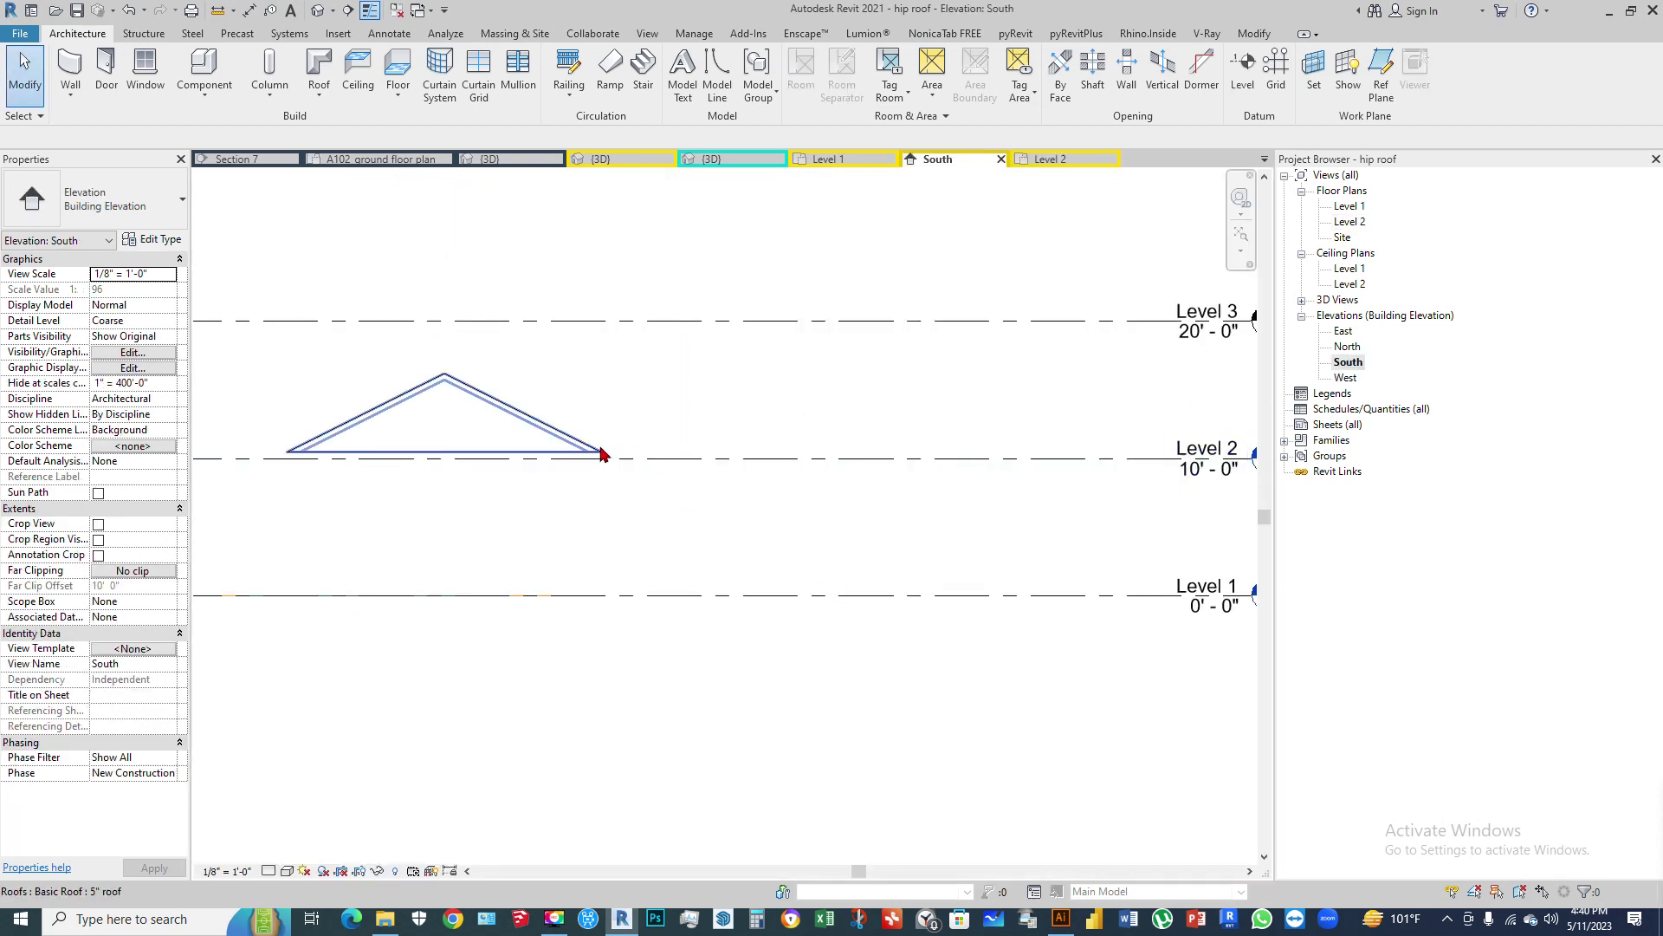
# Step: Select the hip roof in the South elevation and frame its slope and level heads
pyautogui.click(604, 454)
pyautogui.scroll(3, 557, 453)
pyautogui.scroll(-2, 659, 436)
pyautogui.moveTo(690, 433); pyautogui.dragTo(264, 475, button='middle')
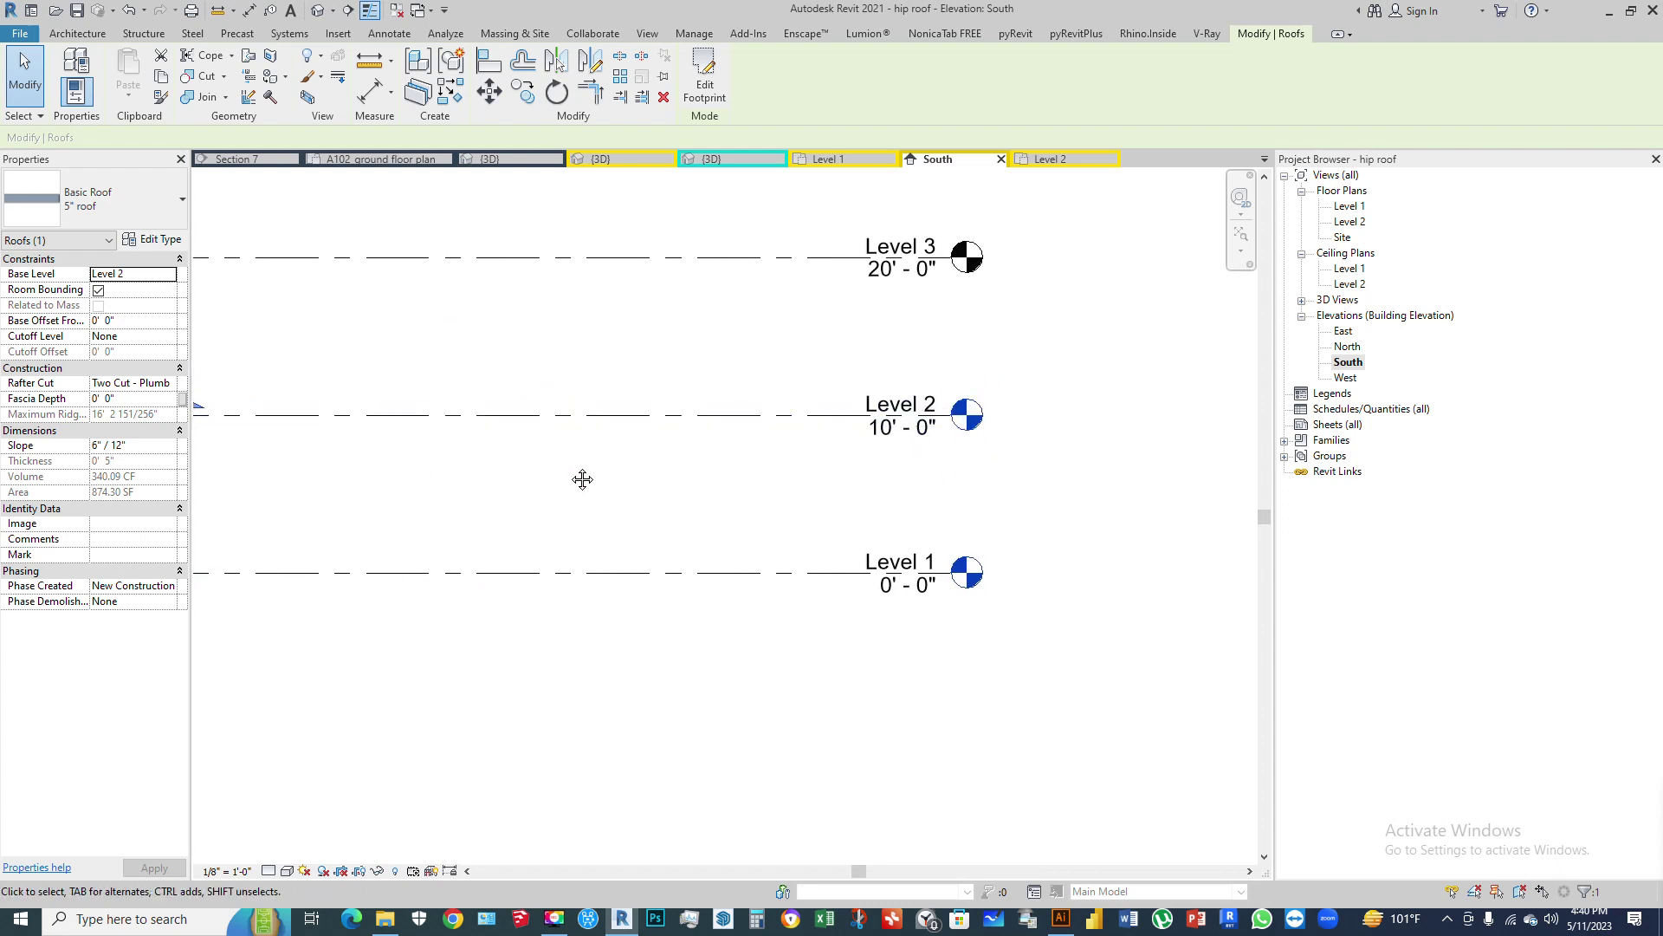
pyautogui.moveTo(570, 474); pyautogui.dragTo(1127, 450, button='middle')
pyautogui.scroll(4, 844, 427)
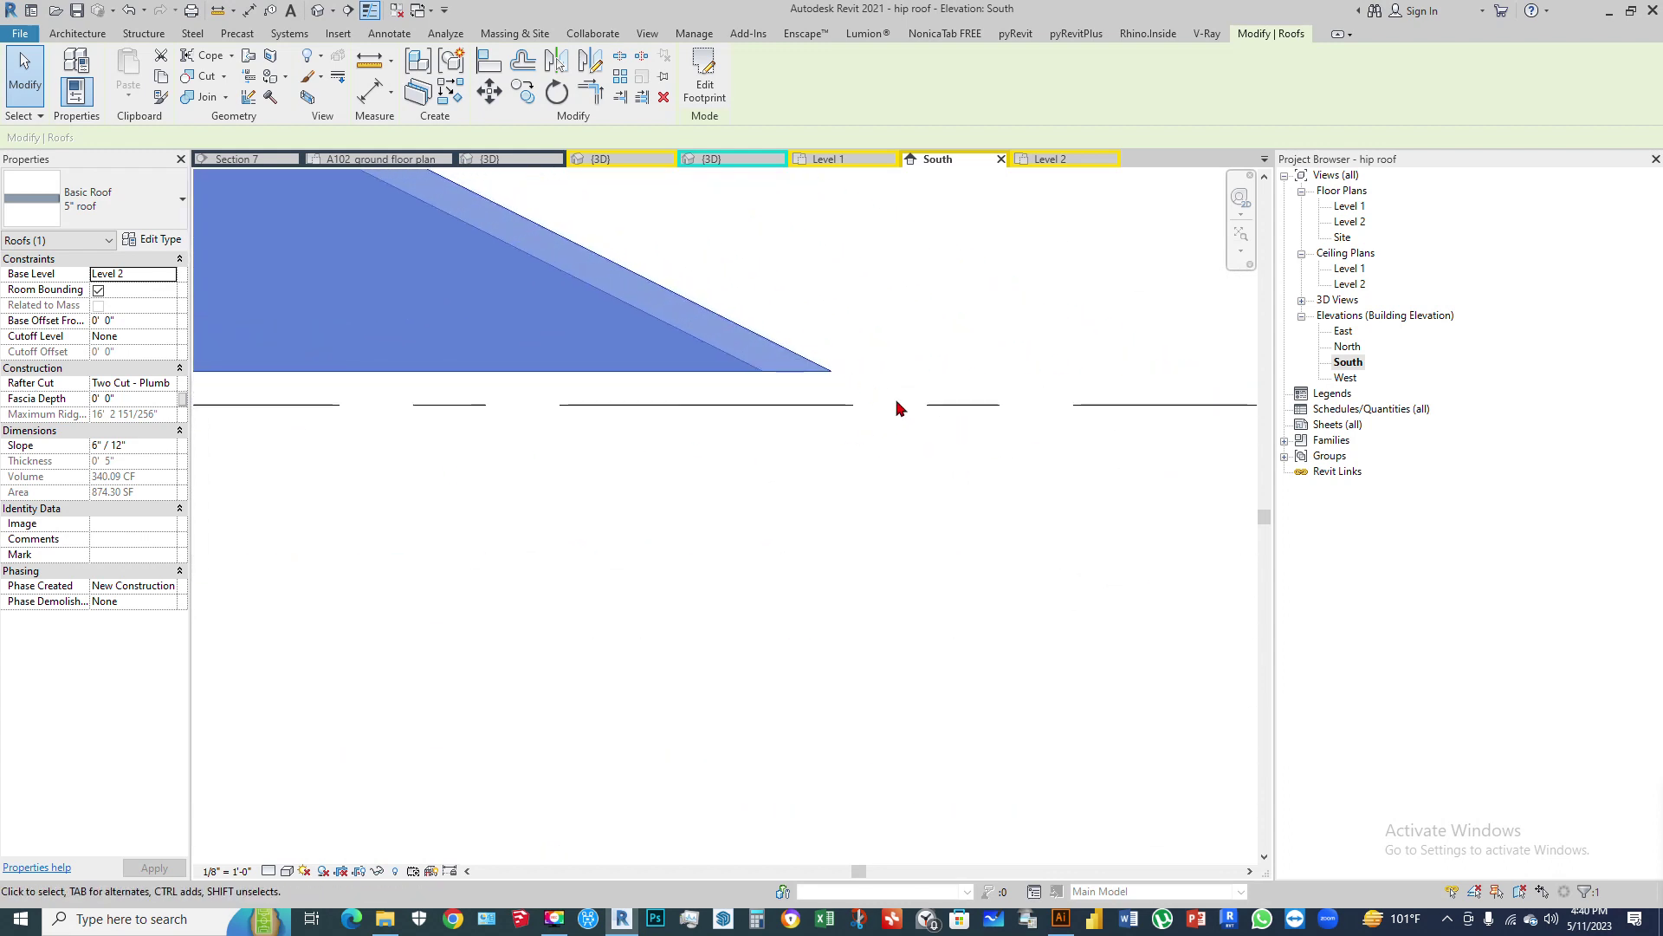
pyautogui.scroll(-3, 668, 400)
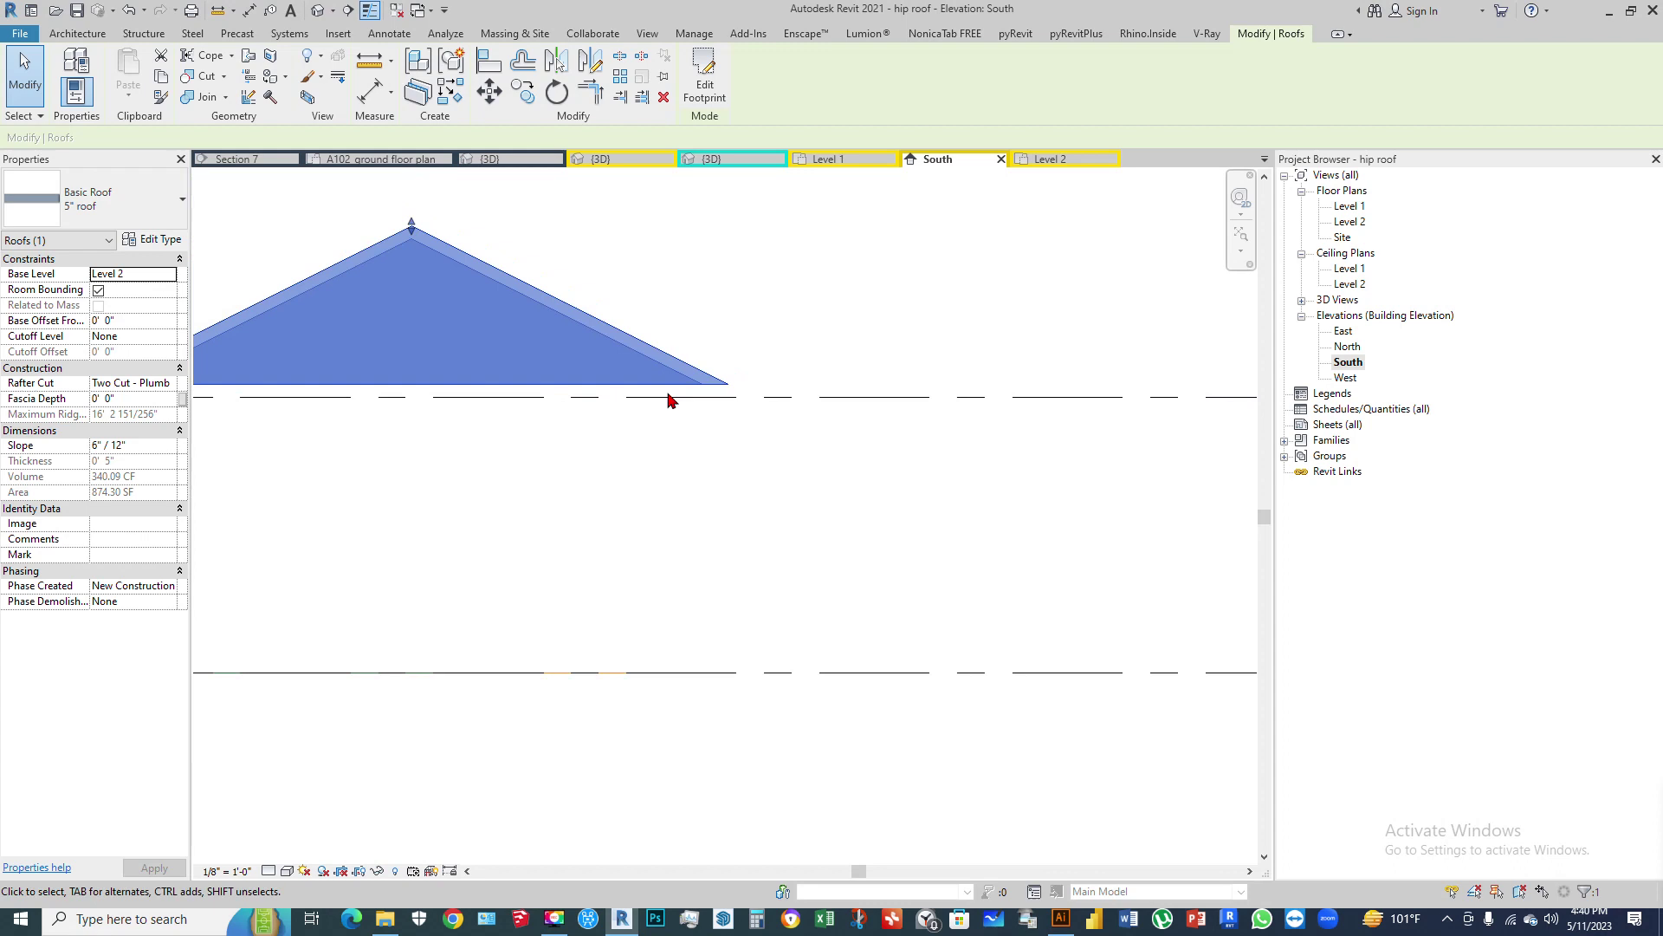
pyautogui.scroll(2, 668, 400)
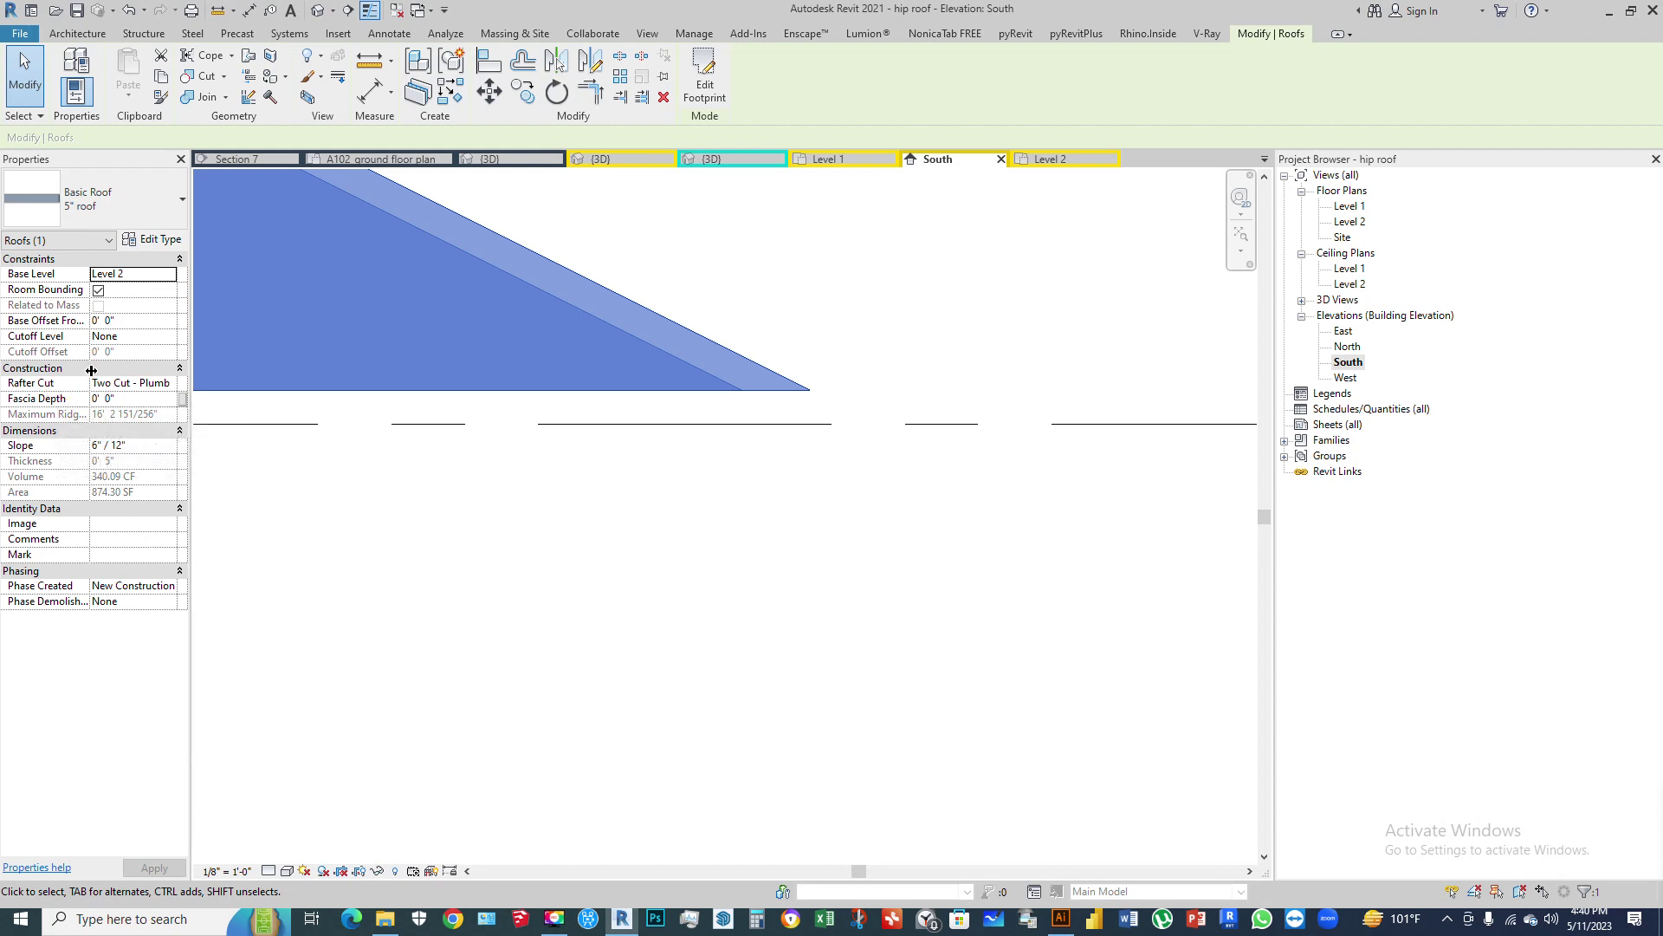
# Step: Set the roof's Fascia Depth to 6", apply it, and zoom to check the eave
pyautogui.click(141, 383)
pyautogui.click(137, 397)
pyautogui.press('End')
pyautogui.moveTo(109, 403); pyautogui.dragTo(71, 398)
pyautogui.write('6')
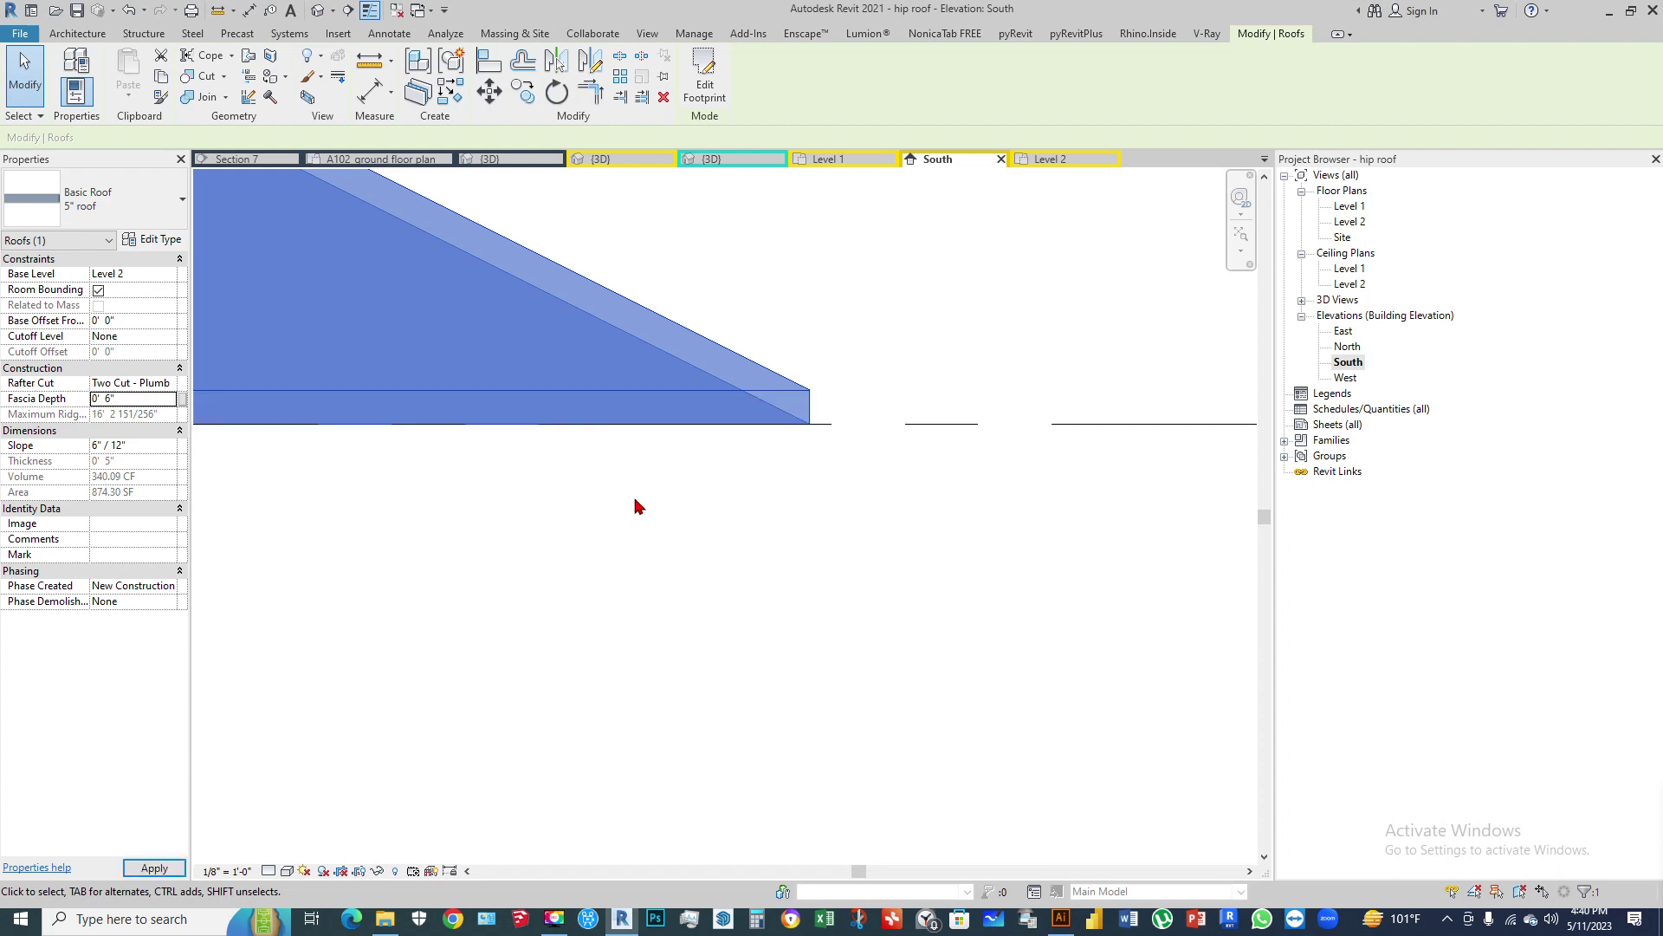
pyautogui.click(754, 506)
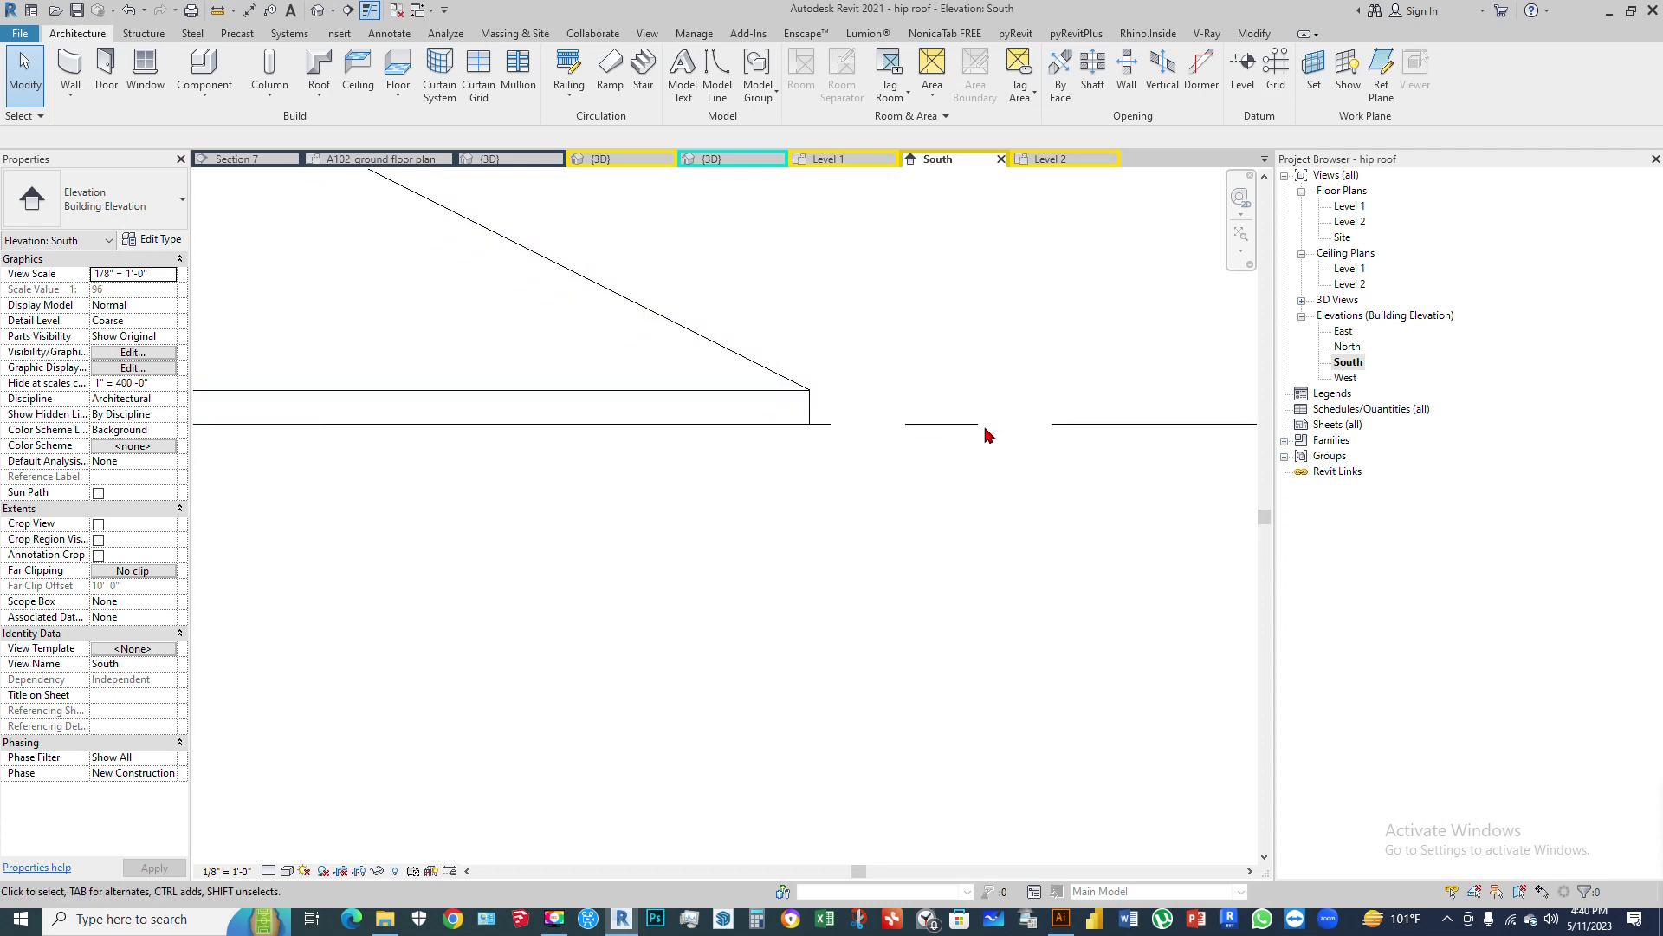
pyautogui.scroll(-5, 691, 413)
pyautogui.scroll(4, 843, 395)
pyautogui.scroll(-2, 1089, 397)
pyautogui.scroll(7, 847, 401)
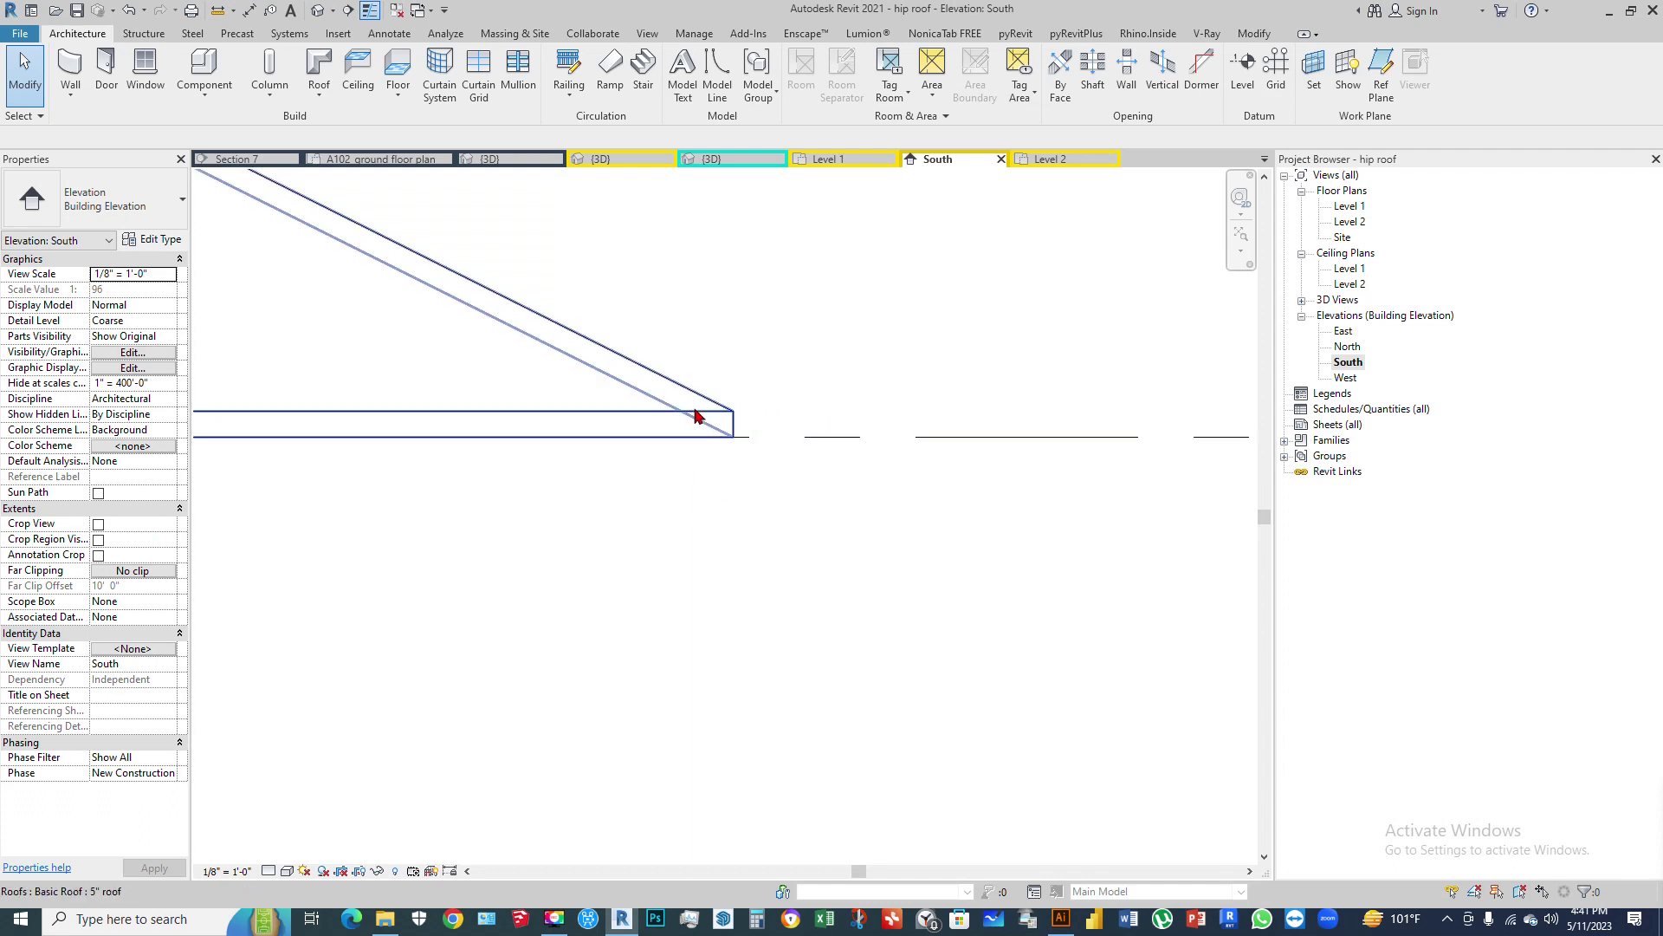
pyautogui.scroll(-5, 1022, 442)
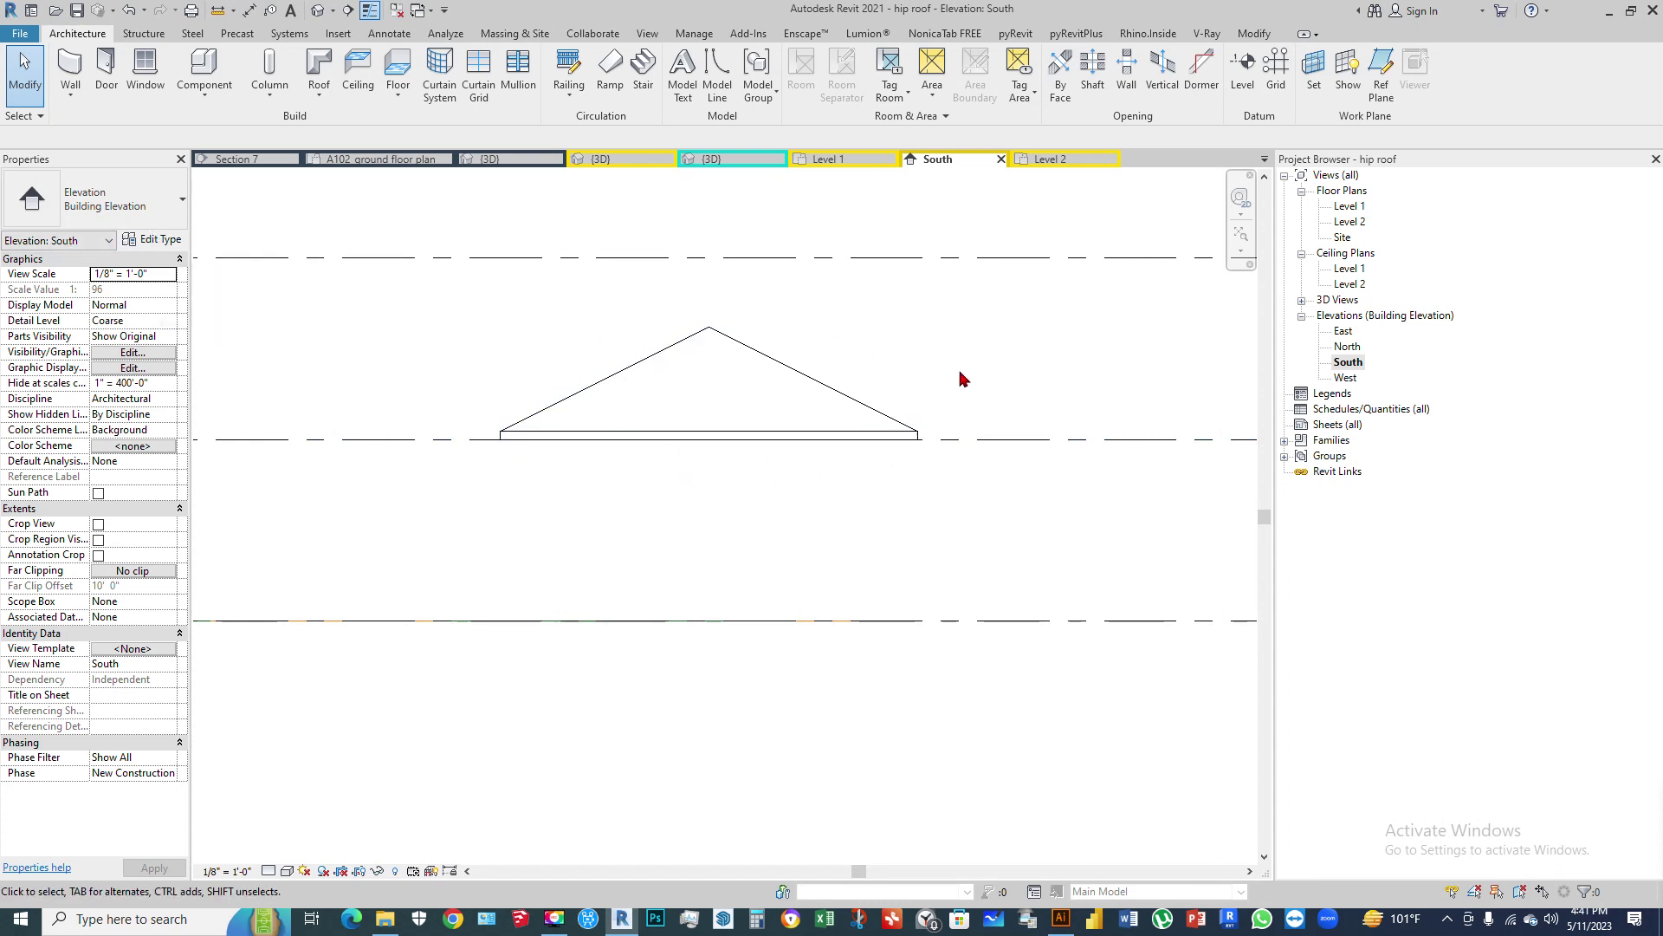
pyautogui.click(1350, 208)
# Step: Open the Level 2 plan and select the hip roof, showing 6" fascia and 874.30 SF area
pyautogui.doubleClick(1350, 221)
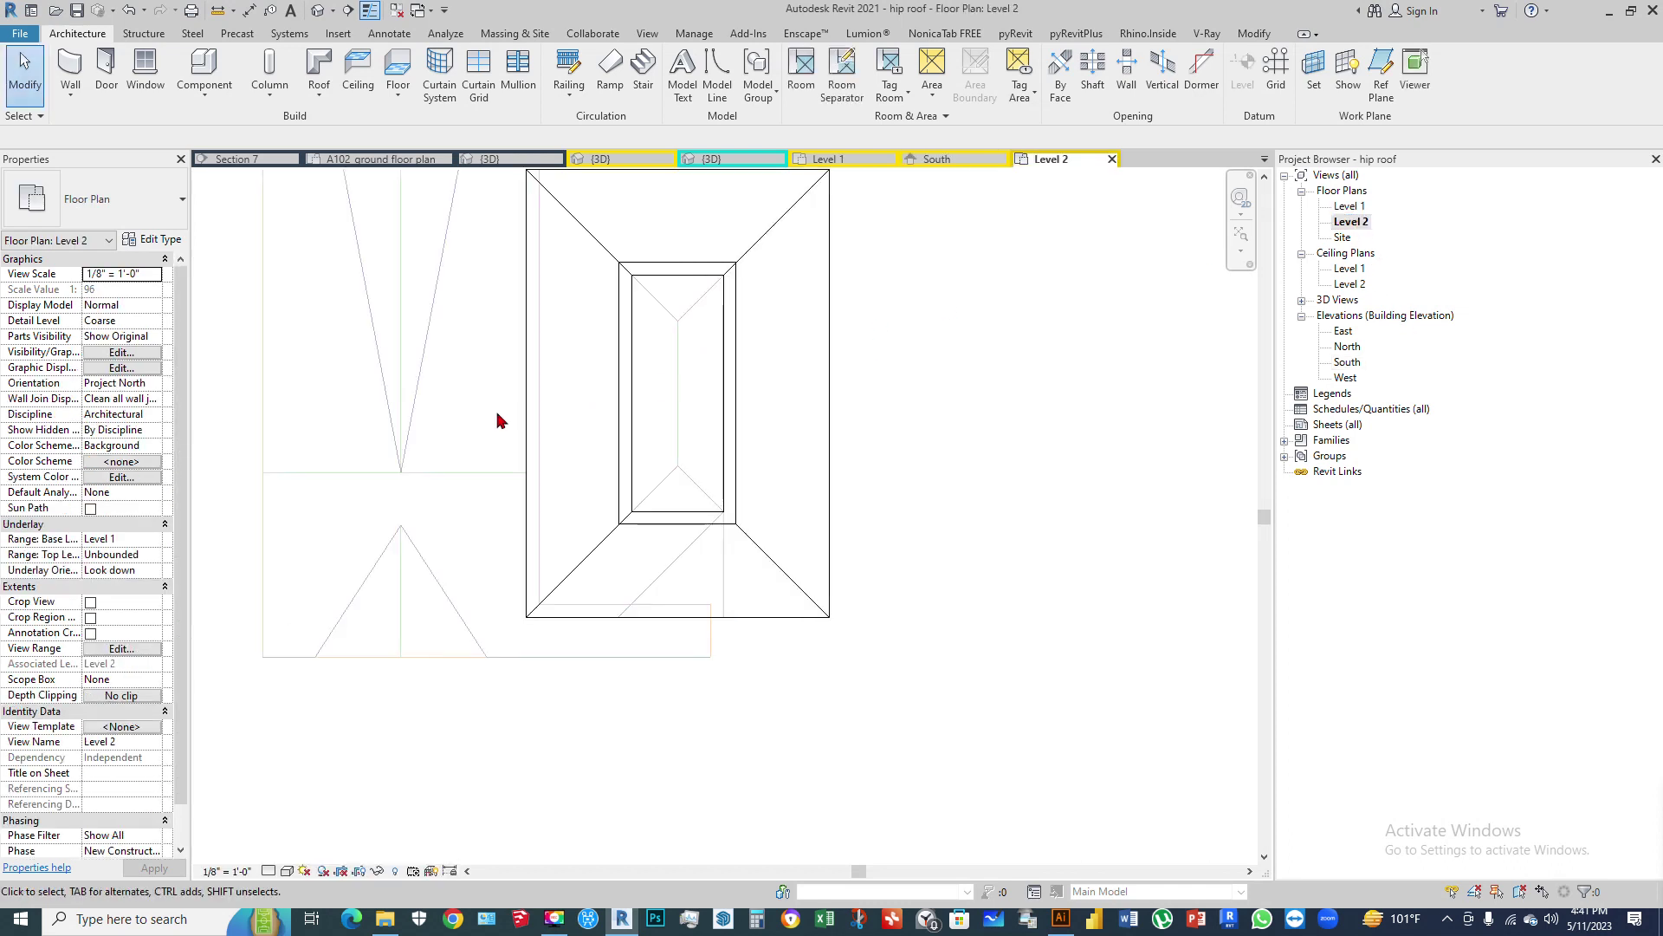
pyautogui.scroll(-3, 732, 517)
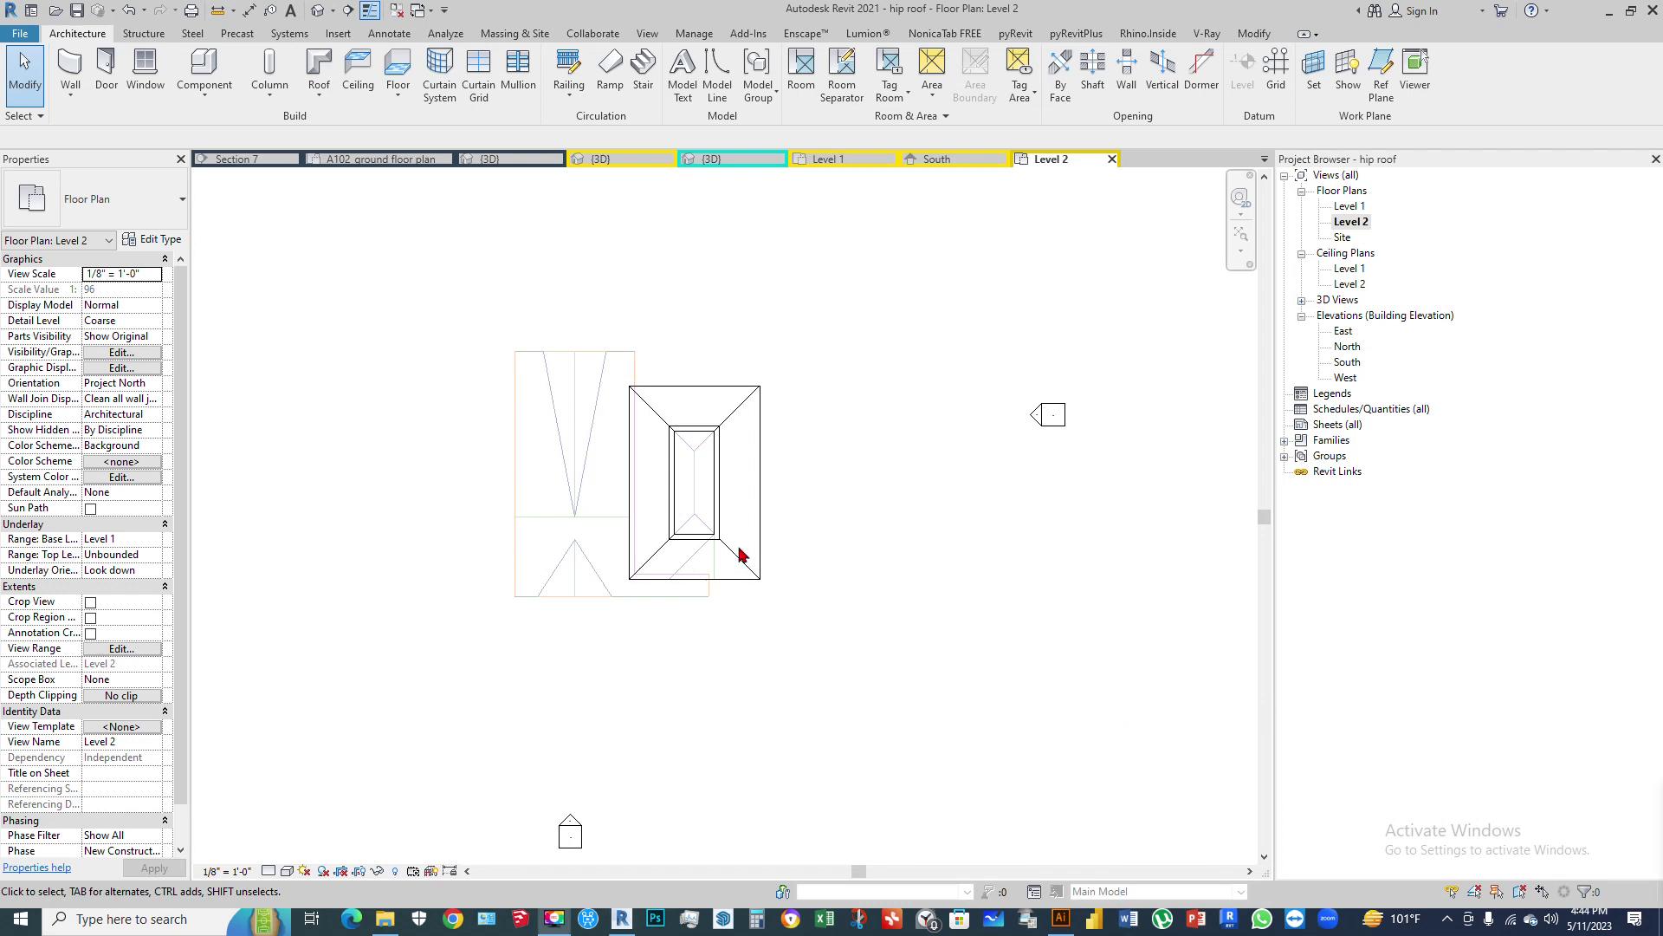
pyautogui.scroll(5, 716, 559)
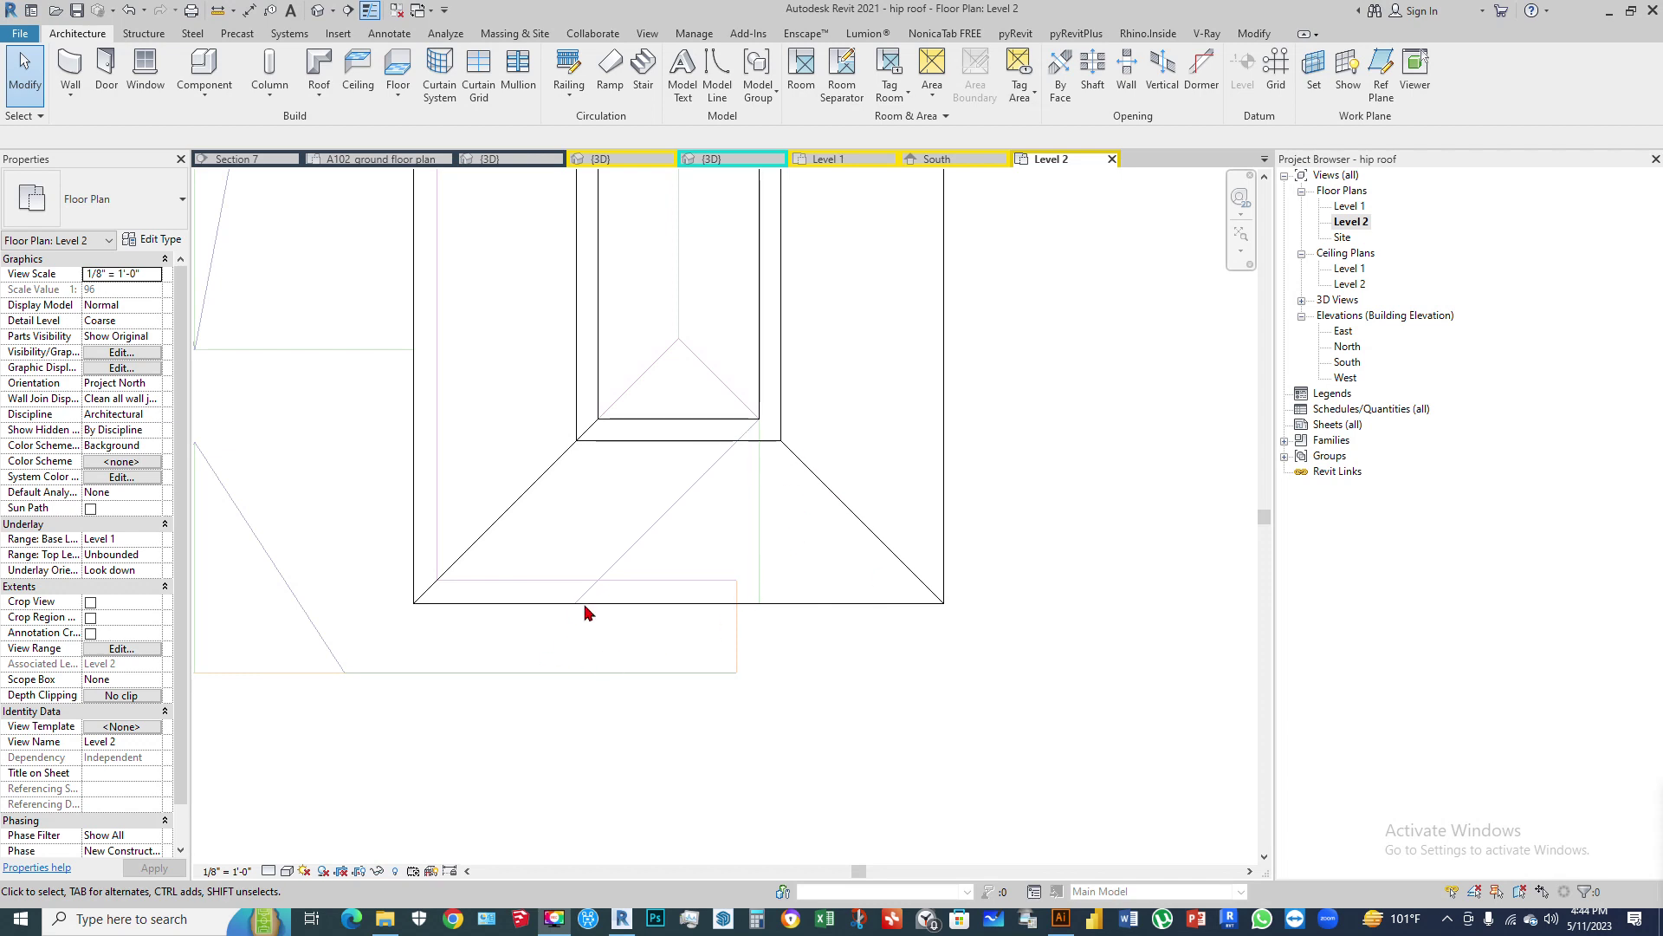
pyautogui.scroll(-2, 638, 605)
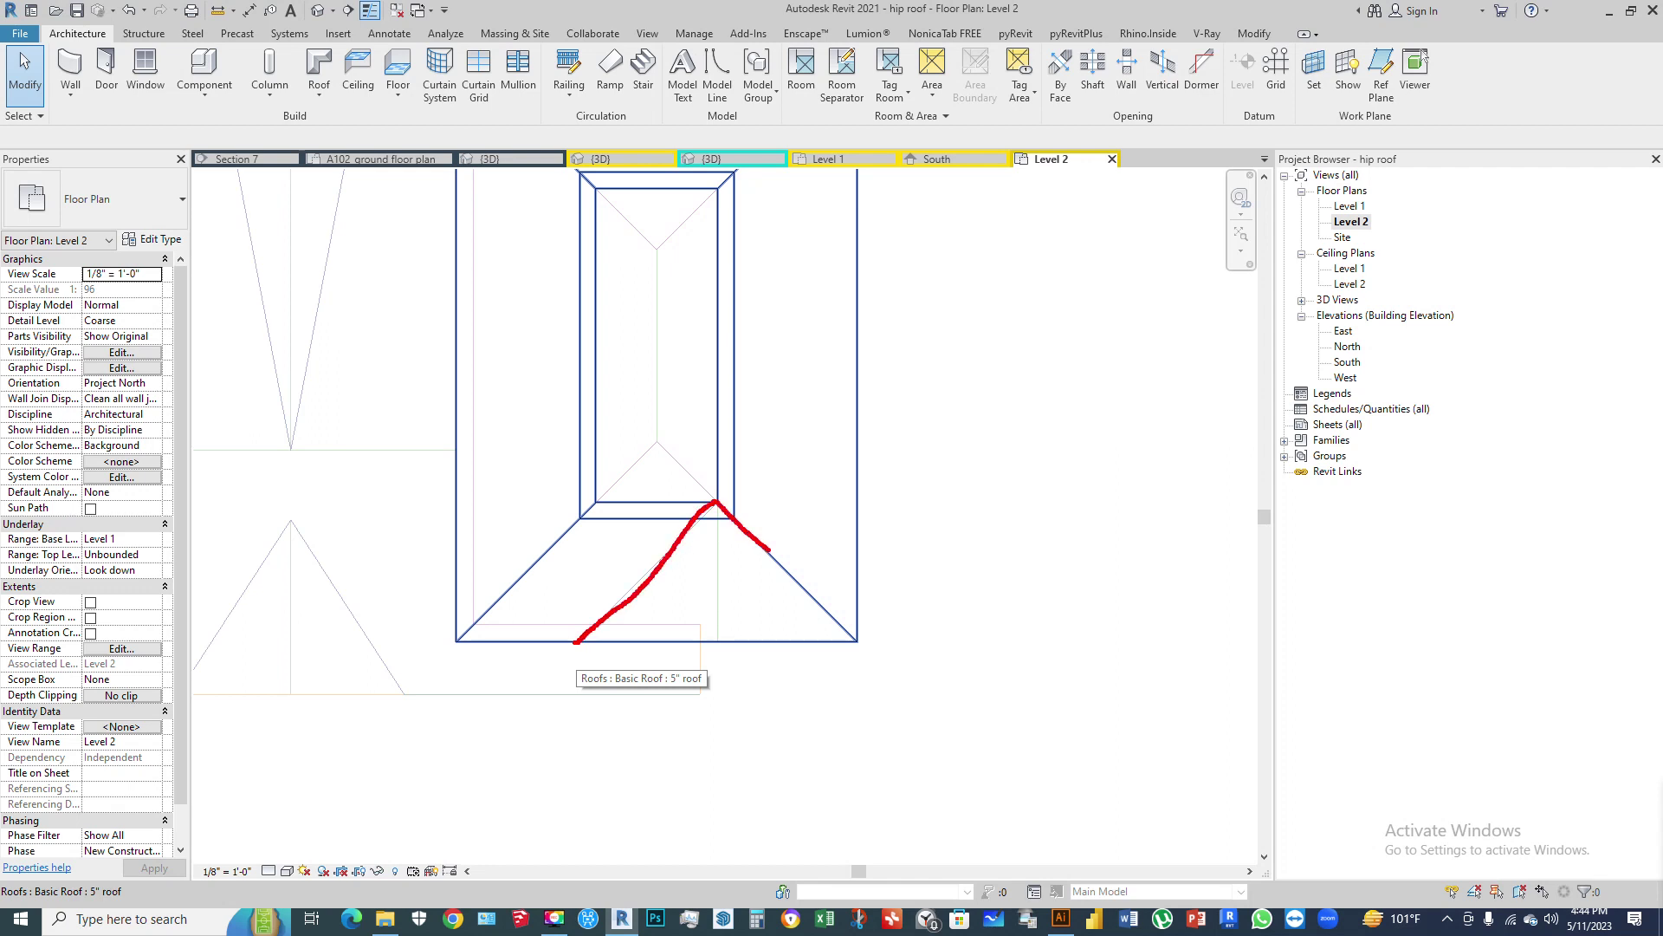
pyautogui.moveTo(814, 593)
pyautogui.mouseDown()
pyautogui.moveTo(866, 643)
pyautogui.moveTo(558, 642)
pyautogui.mouseUp()
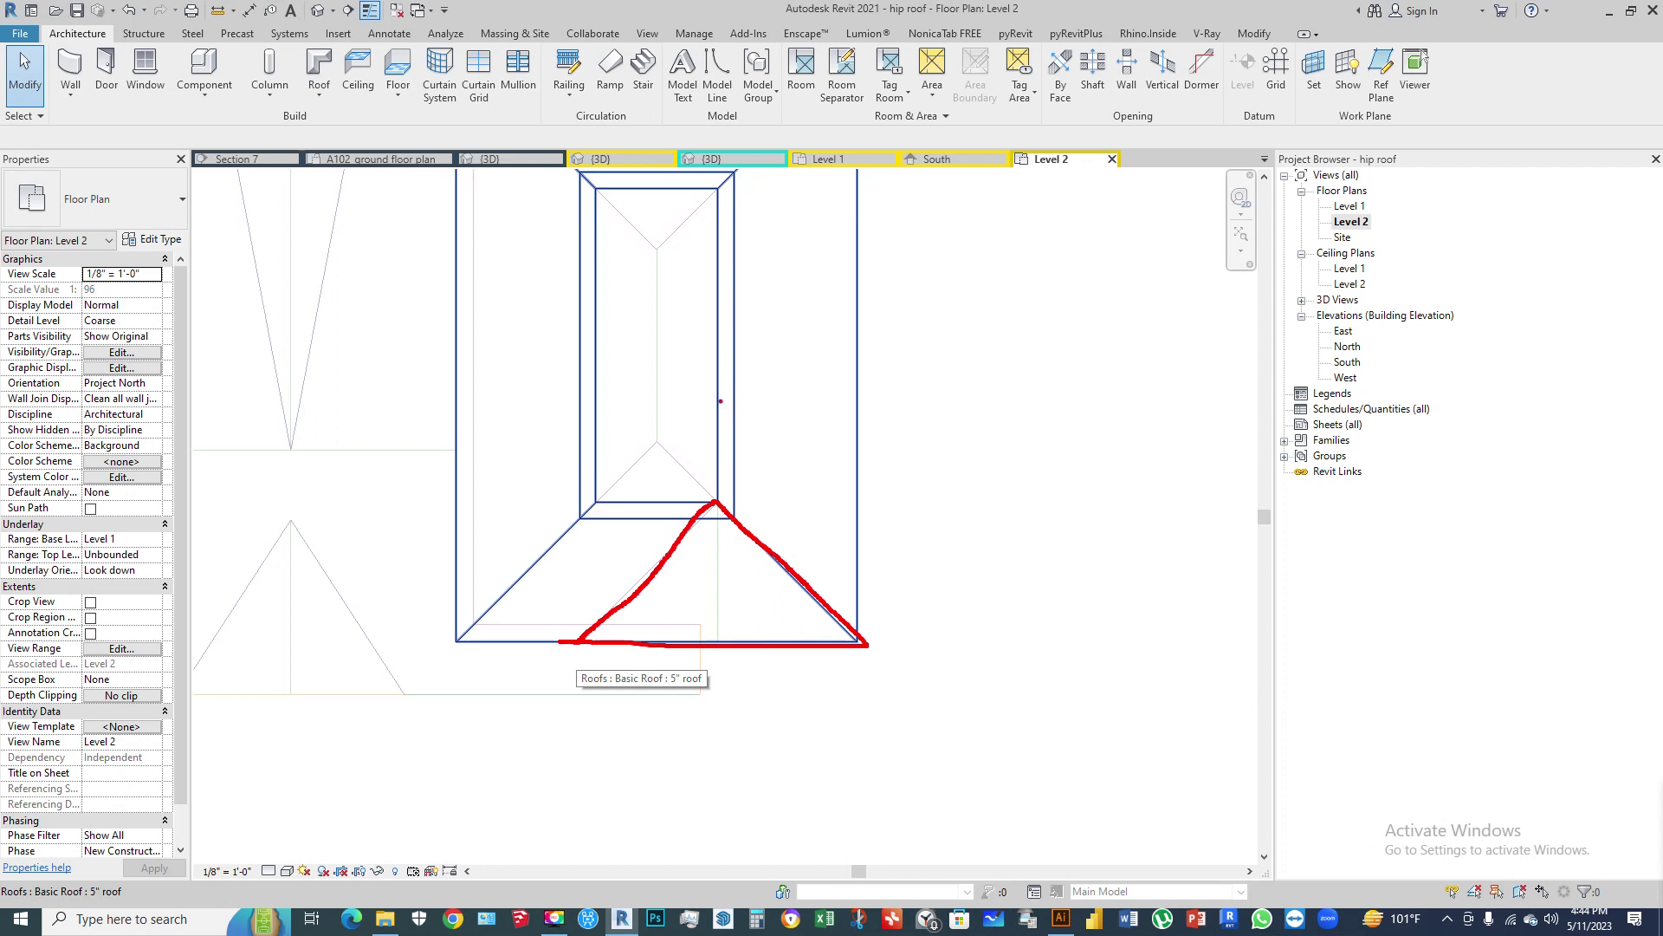
pyautogui.press('Escape')
pyautogui.click(857, 383)
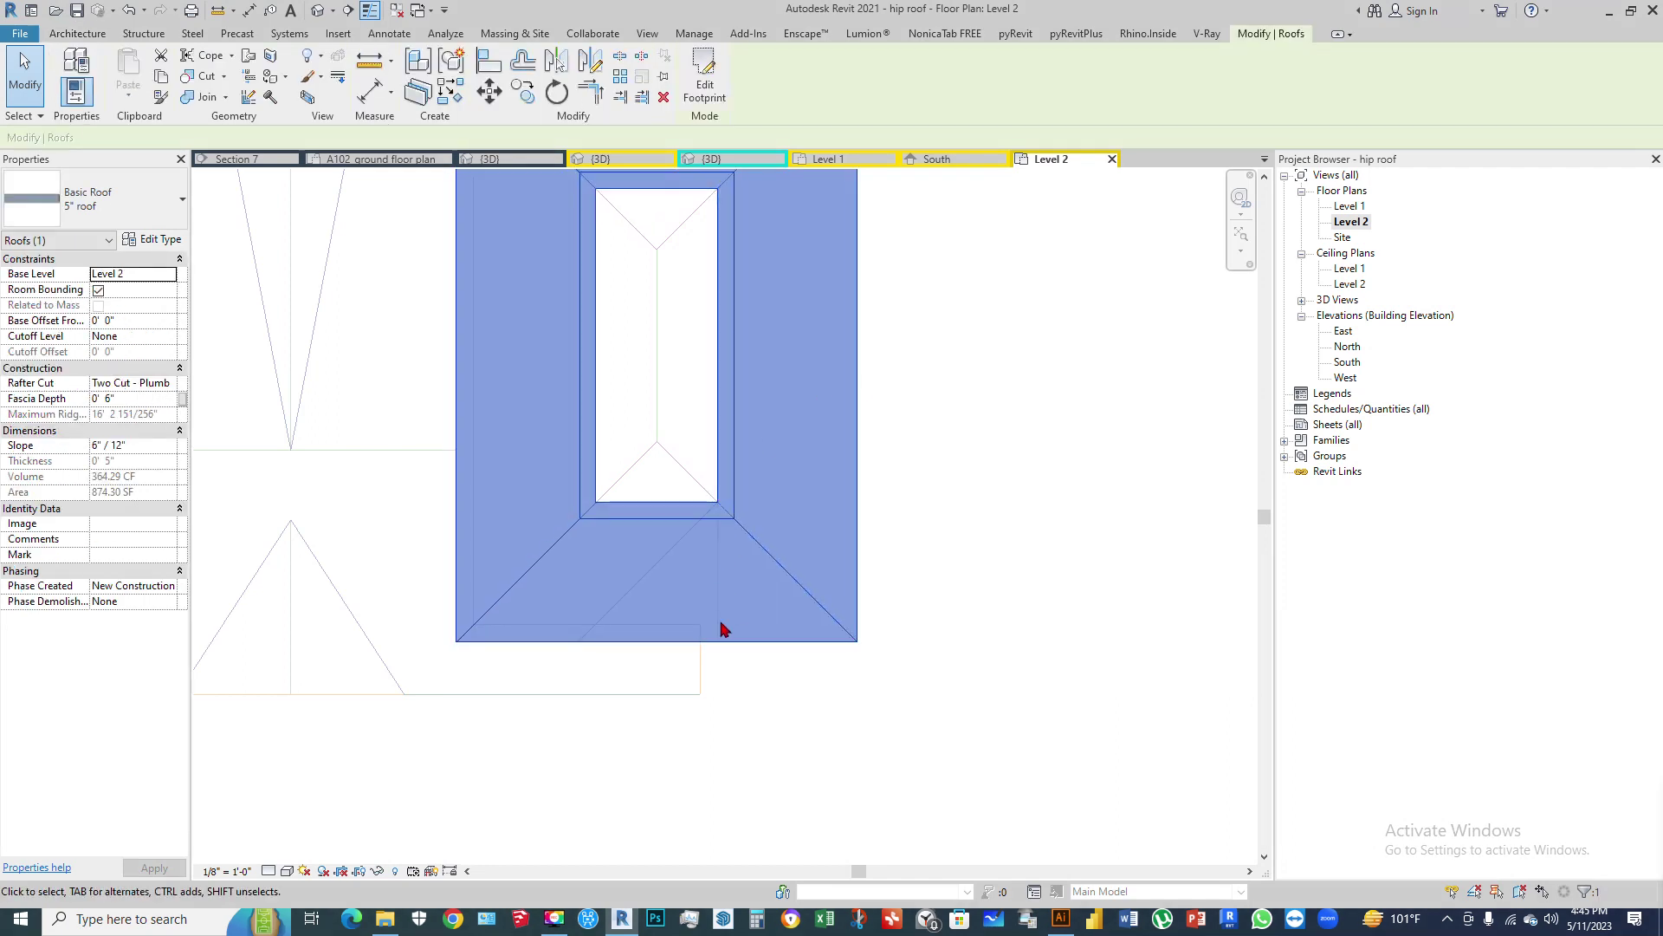
# Step: Start a new footprint roof and sketch a triangular boundary from the bottom eave up to the hip
pyautogui.scroll(-2, 724, 624)
pyautogui.scroll(1, 727, 625)
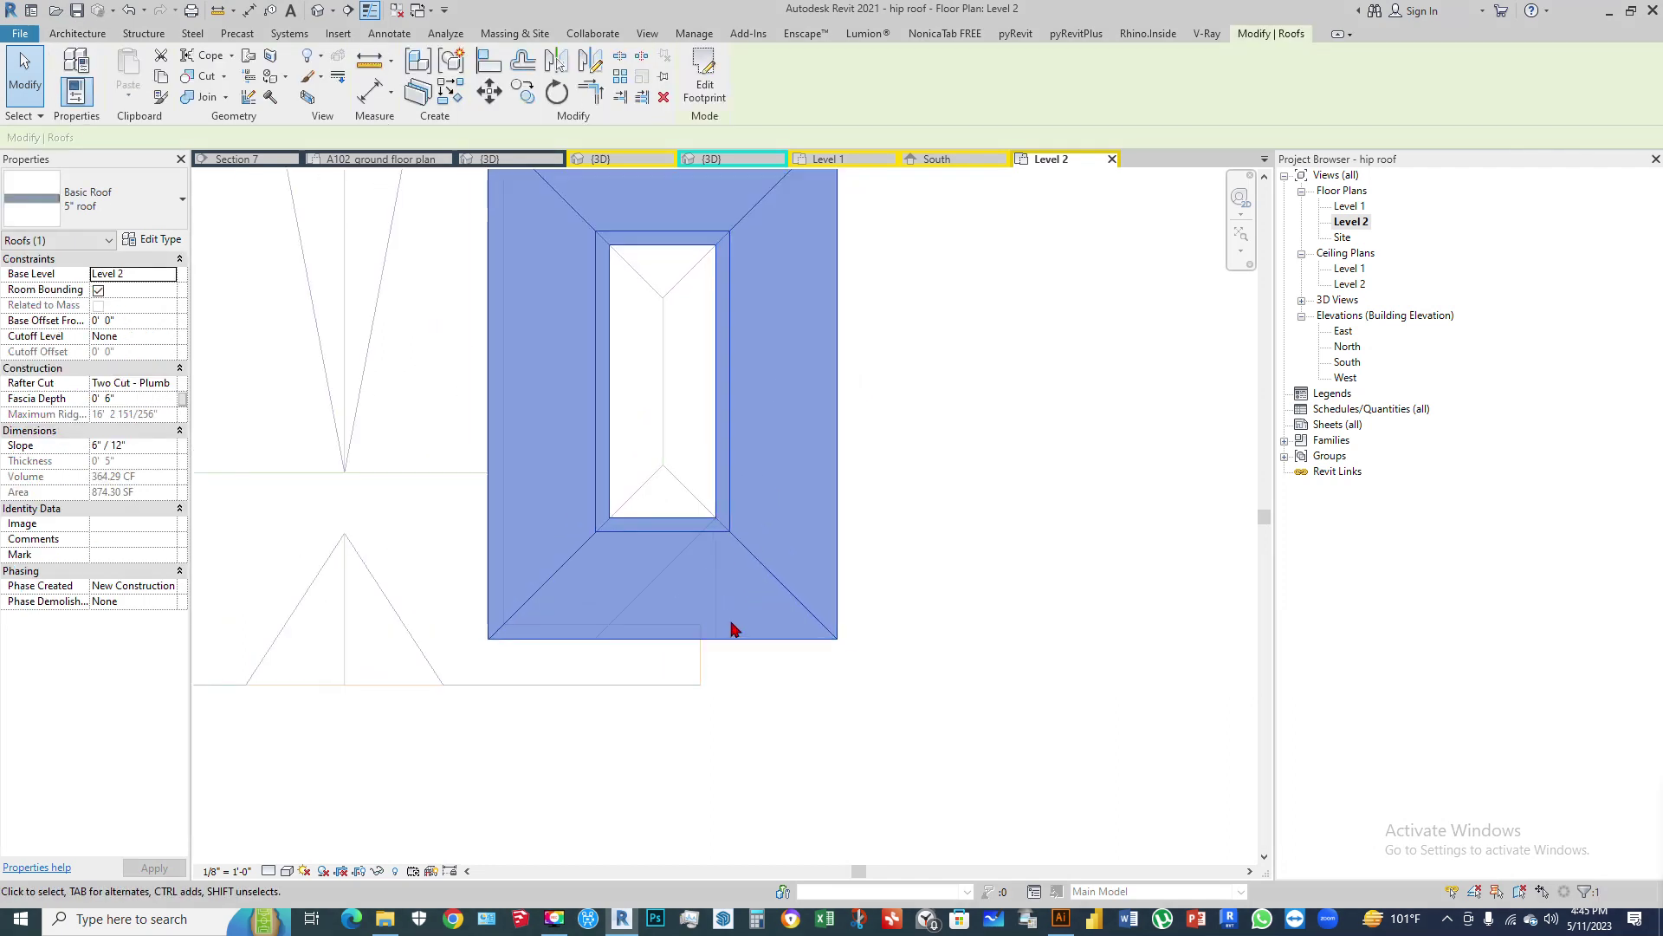
pyautogui.scroll(1, 645, 663)
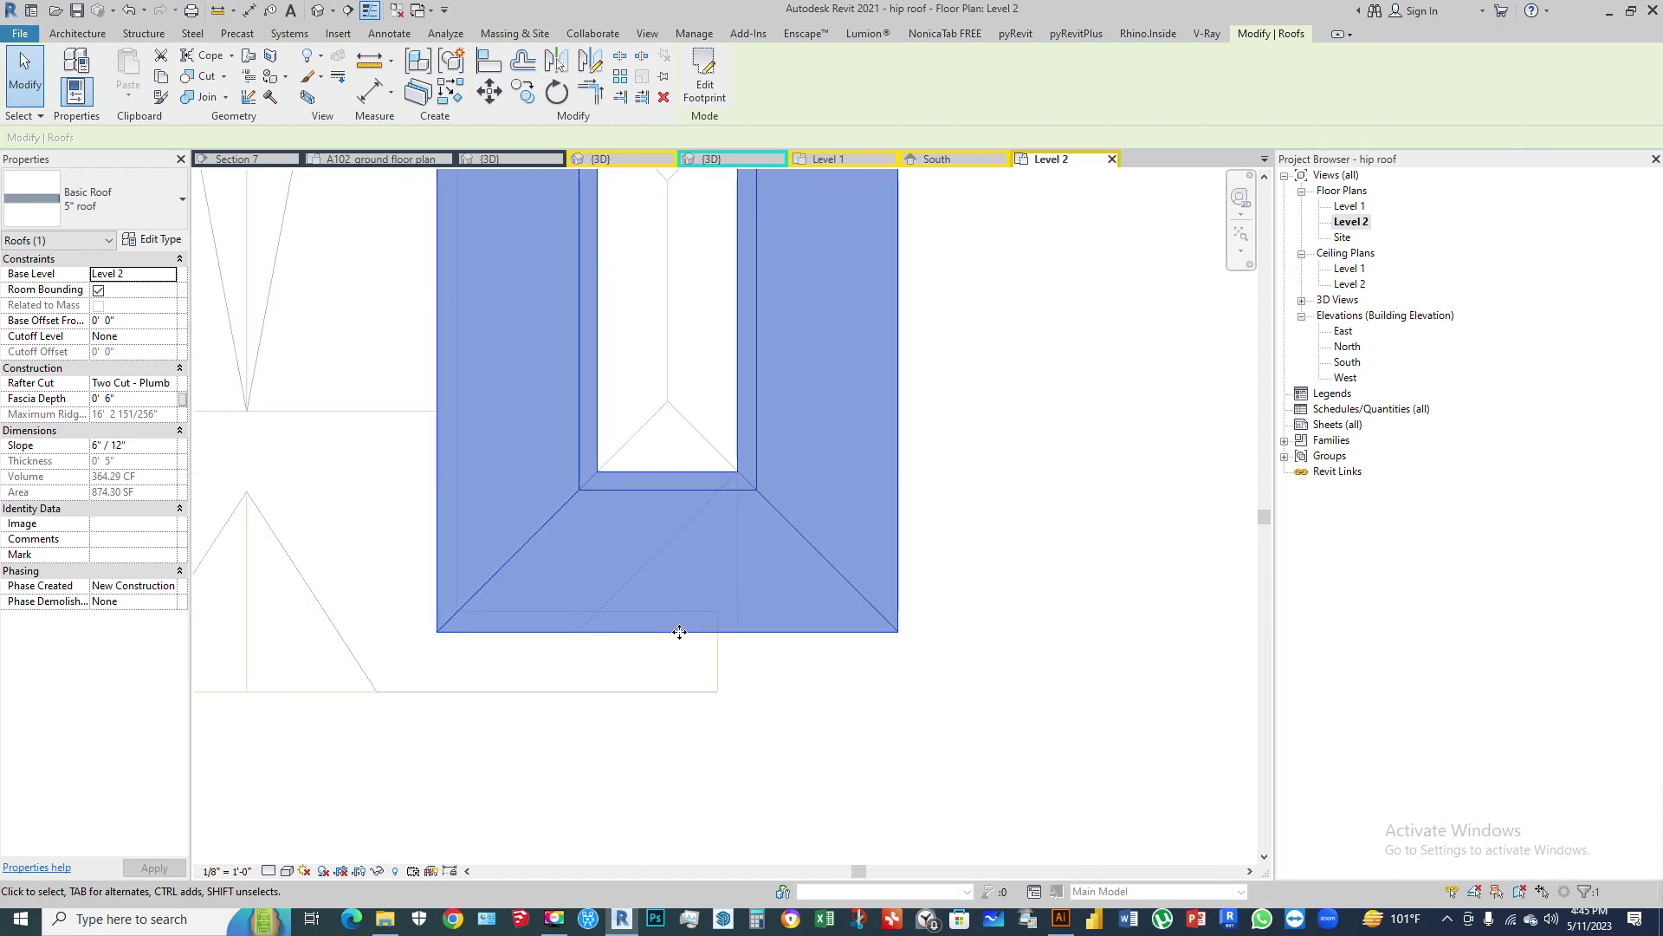
pyautogui.click(77, 33)
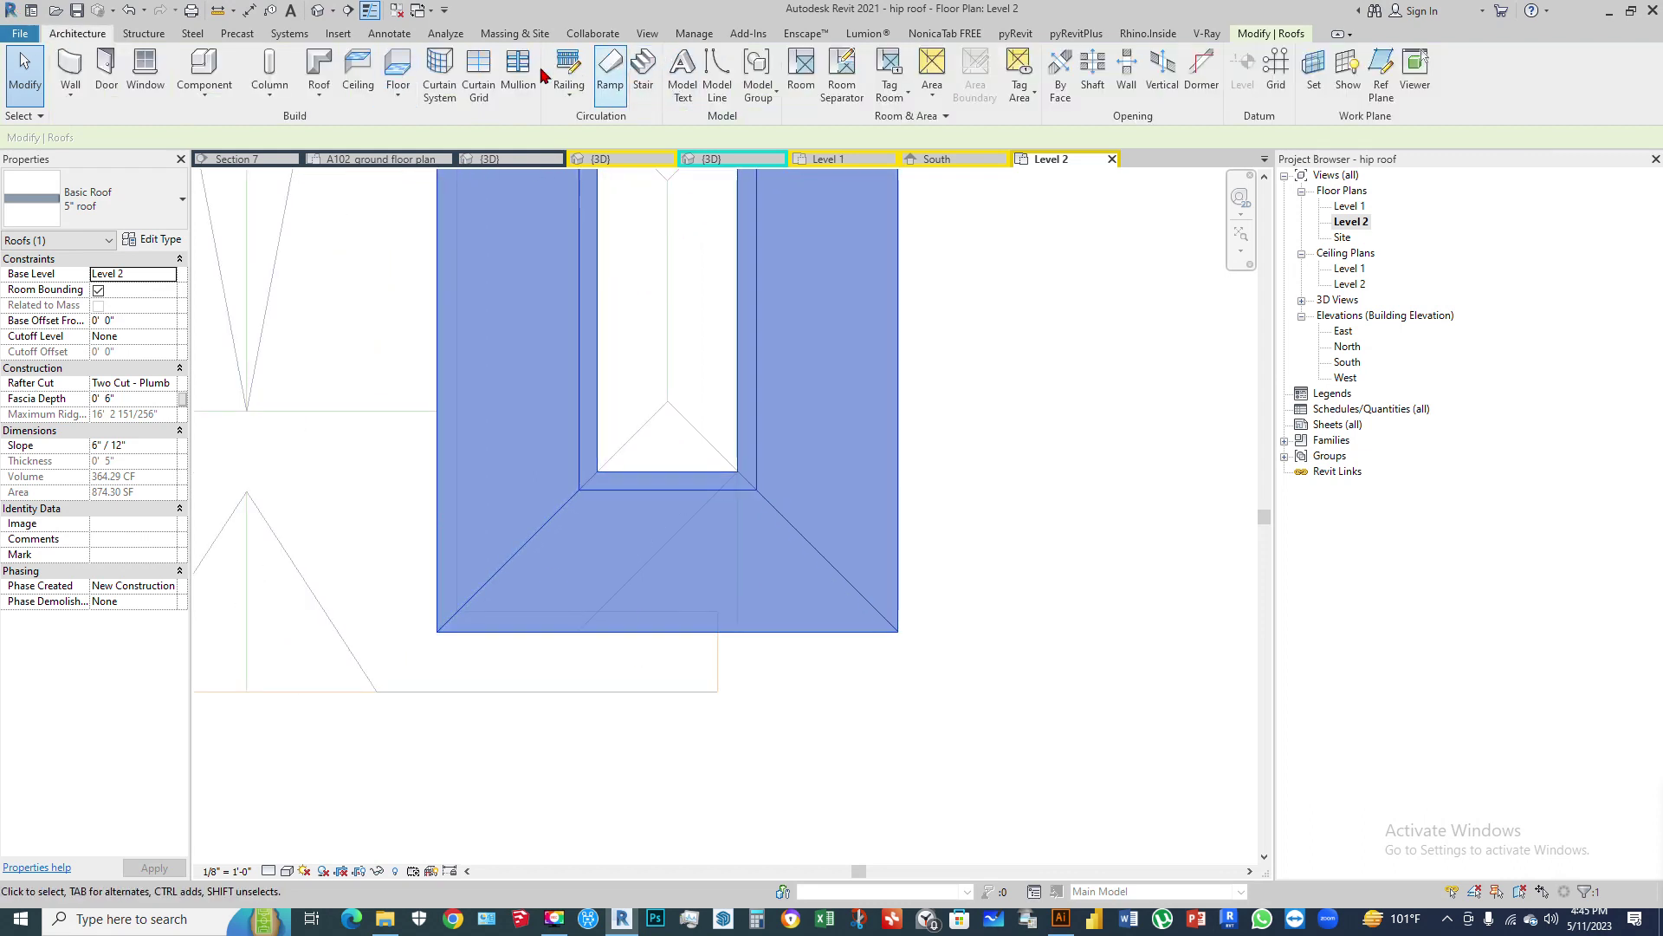
pyautogui.click(323, 76)
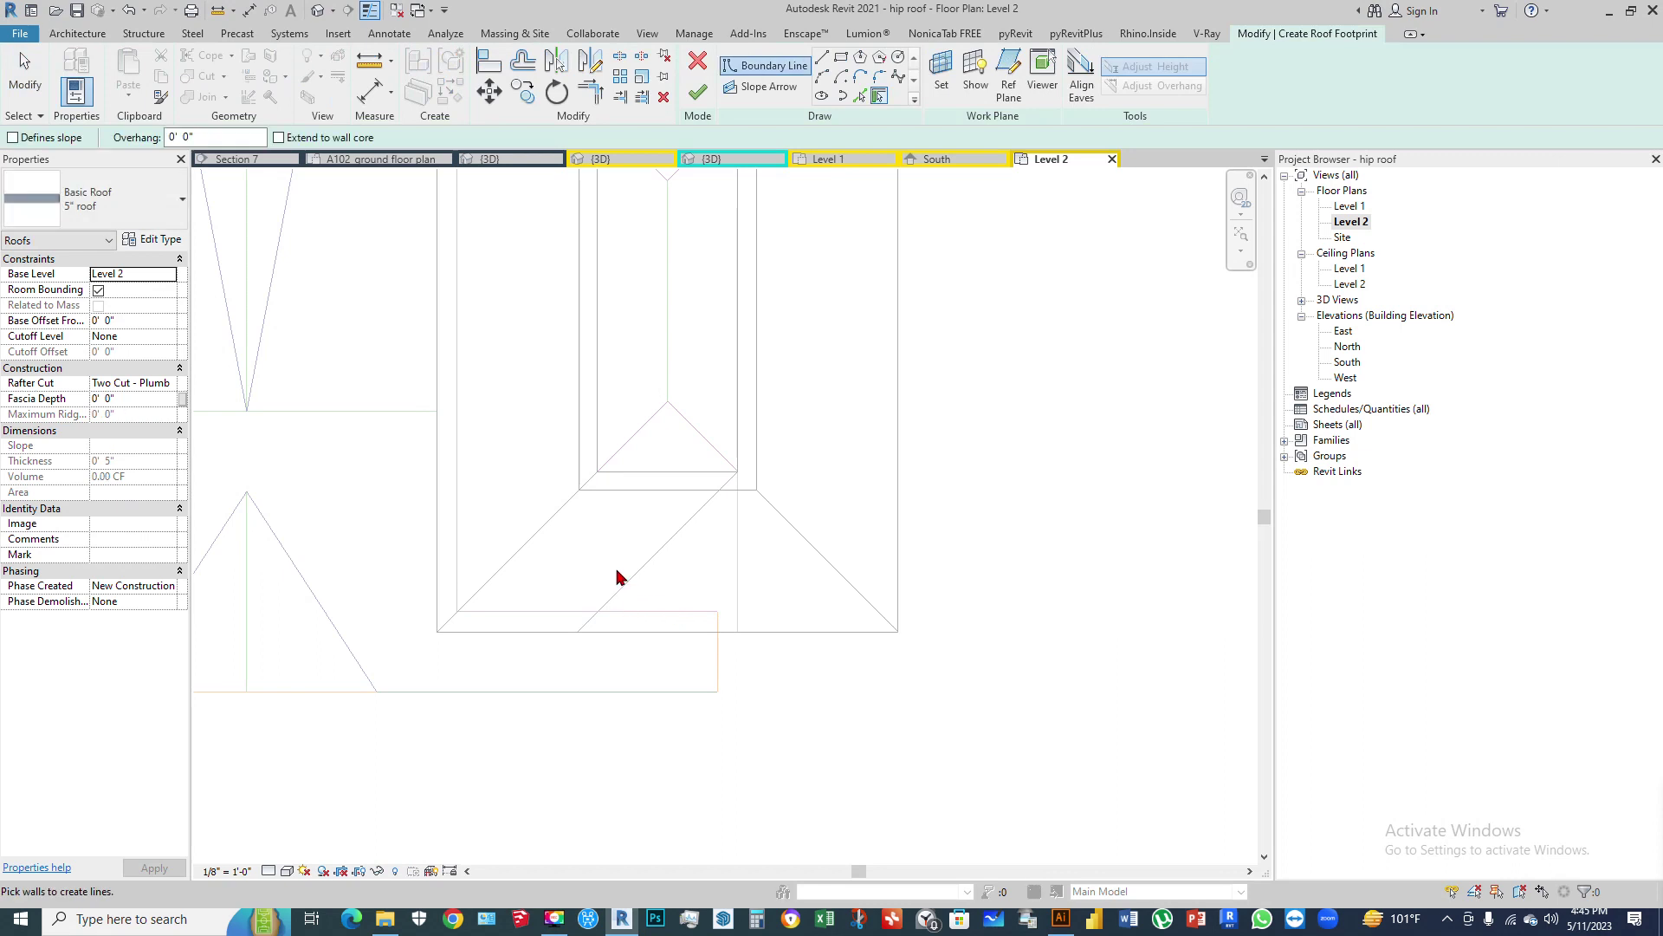
pyautogui.click(821, 58)
pyautogui.click(578, 632)
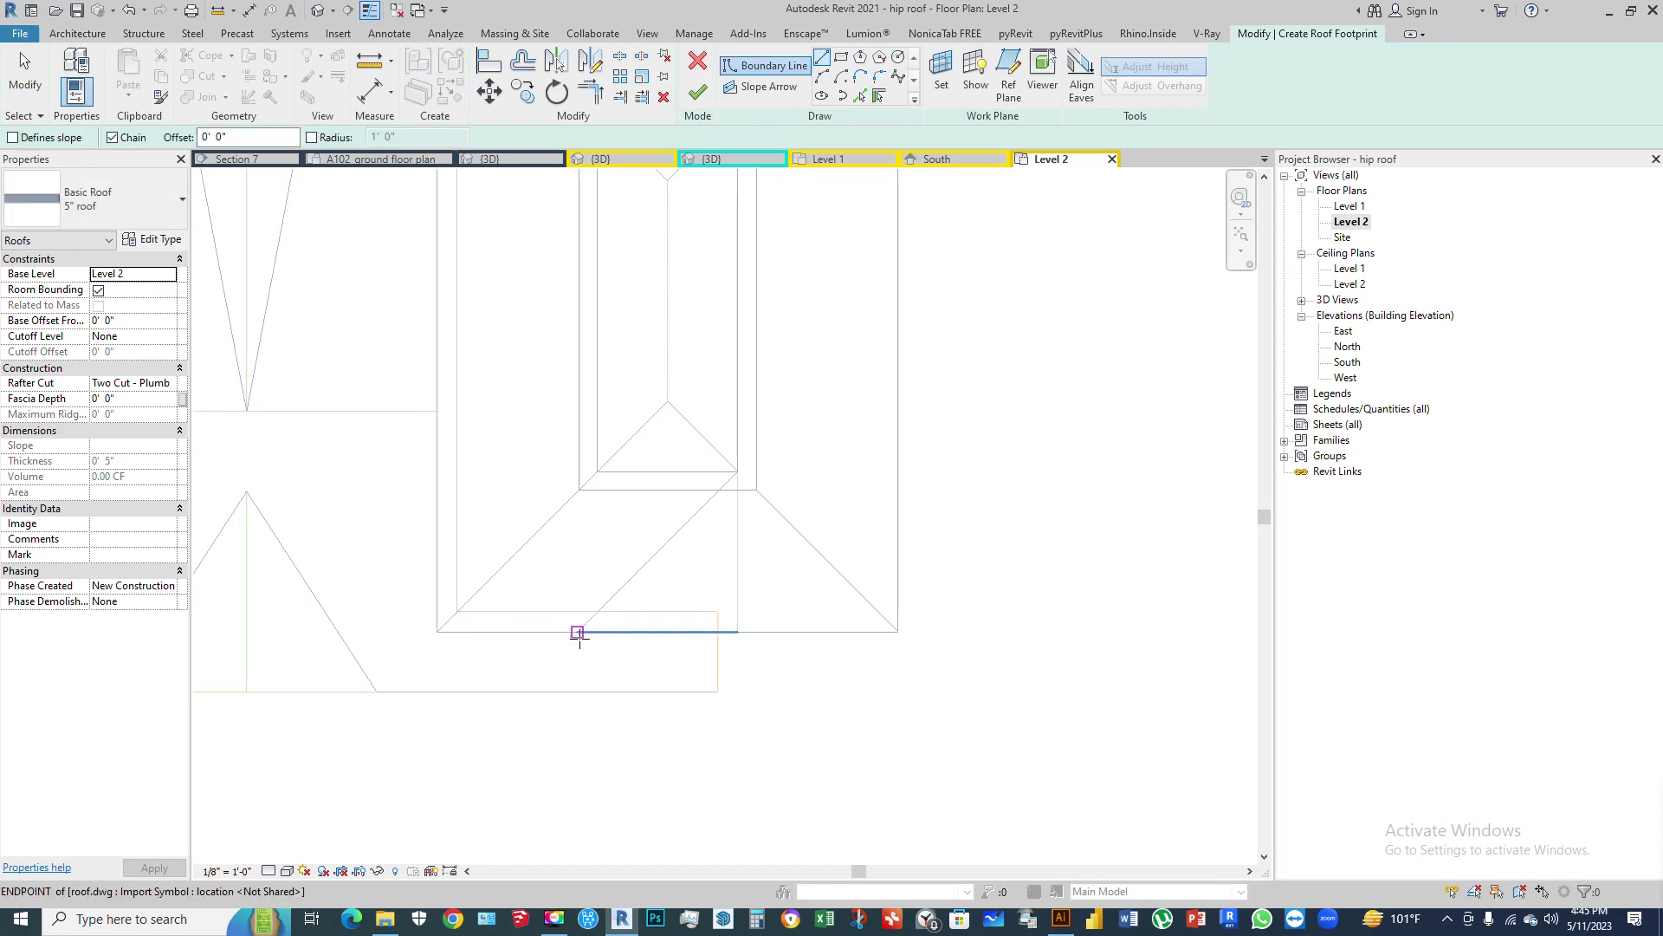
pyautogui.click(738, 472)
pyautogui.click(899, 632)
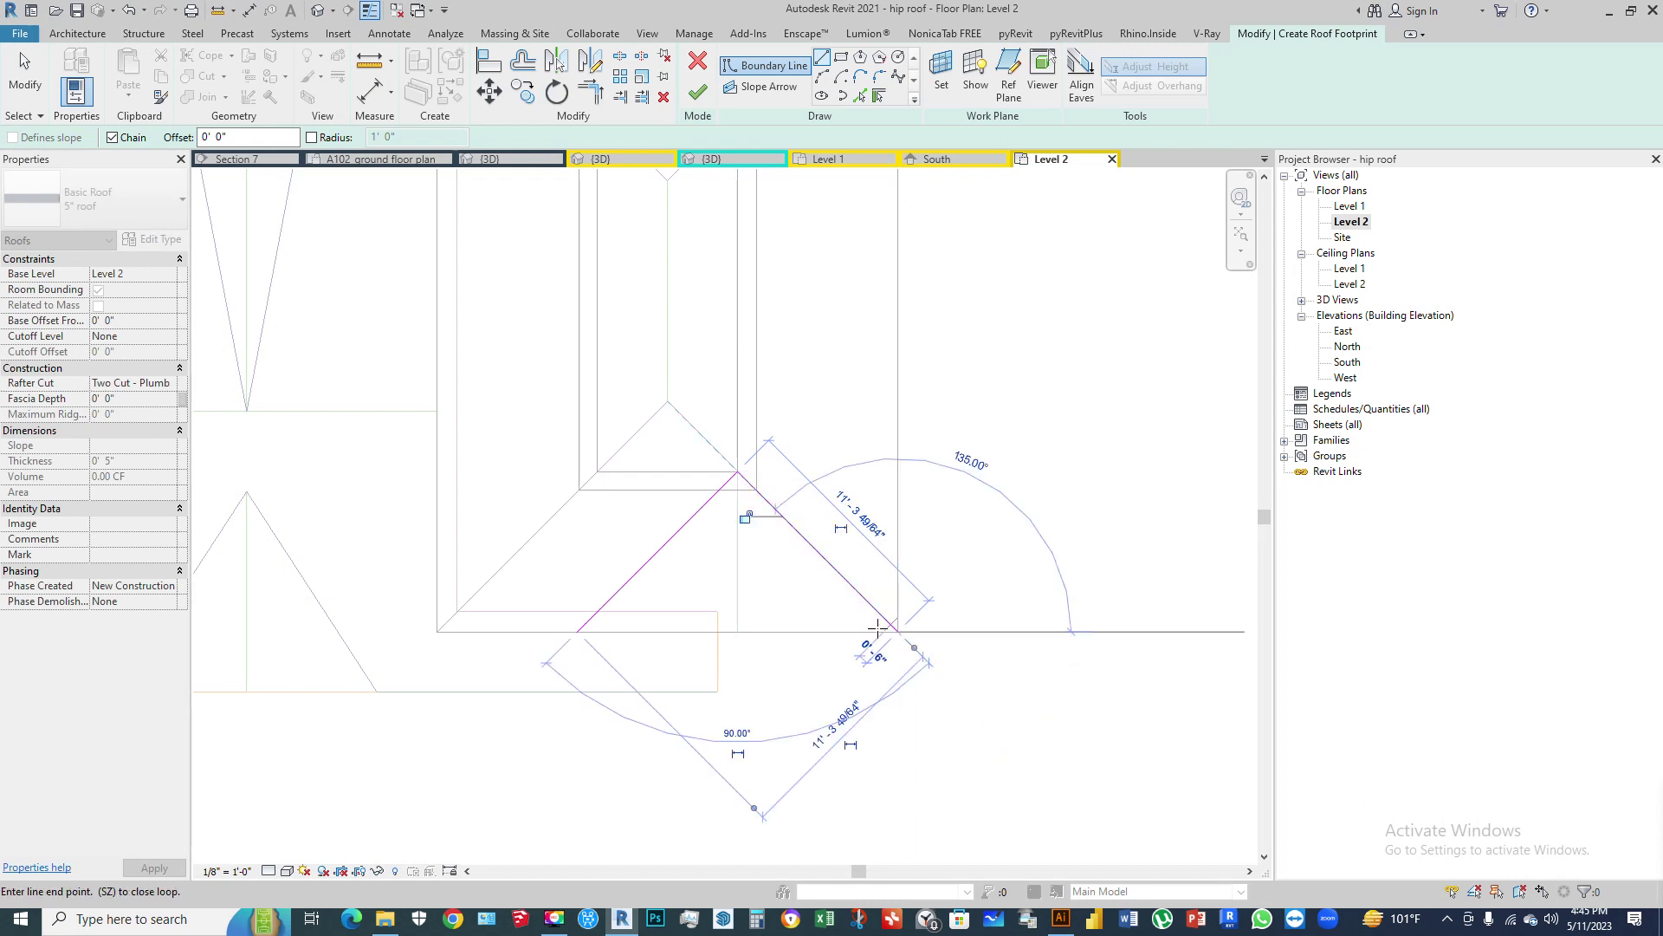
pyautogui.click(577, 631)
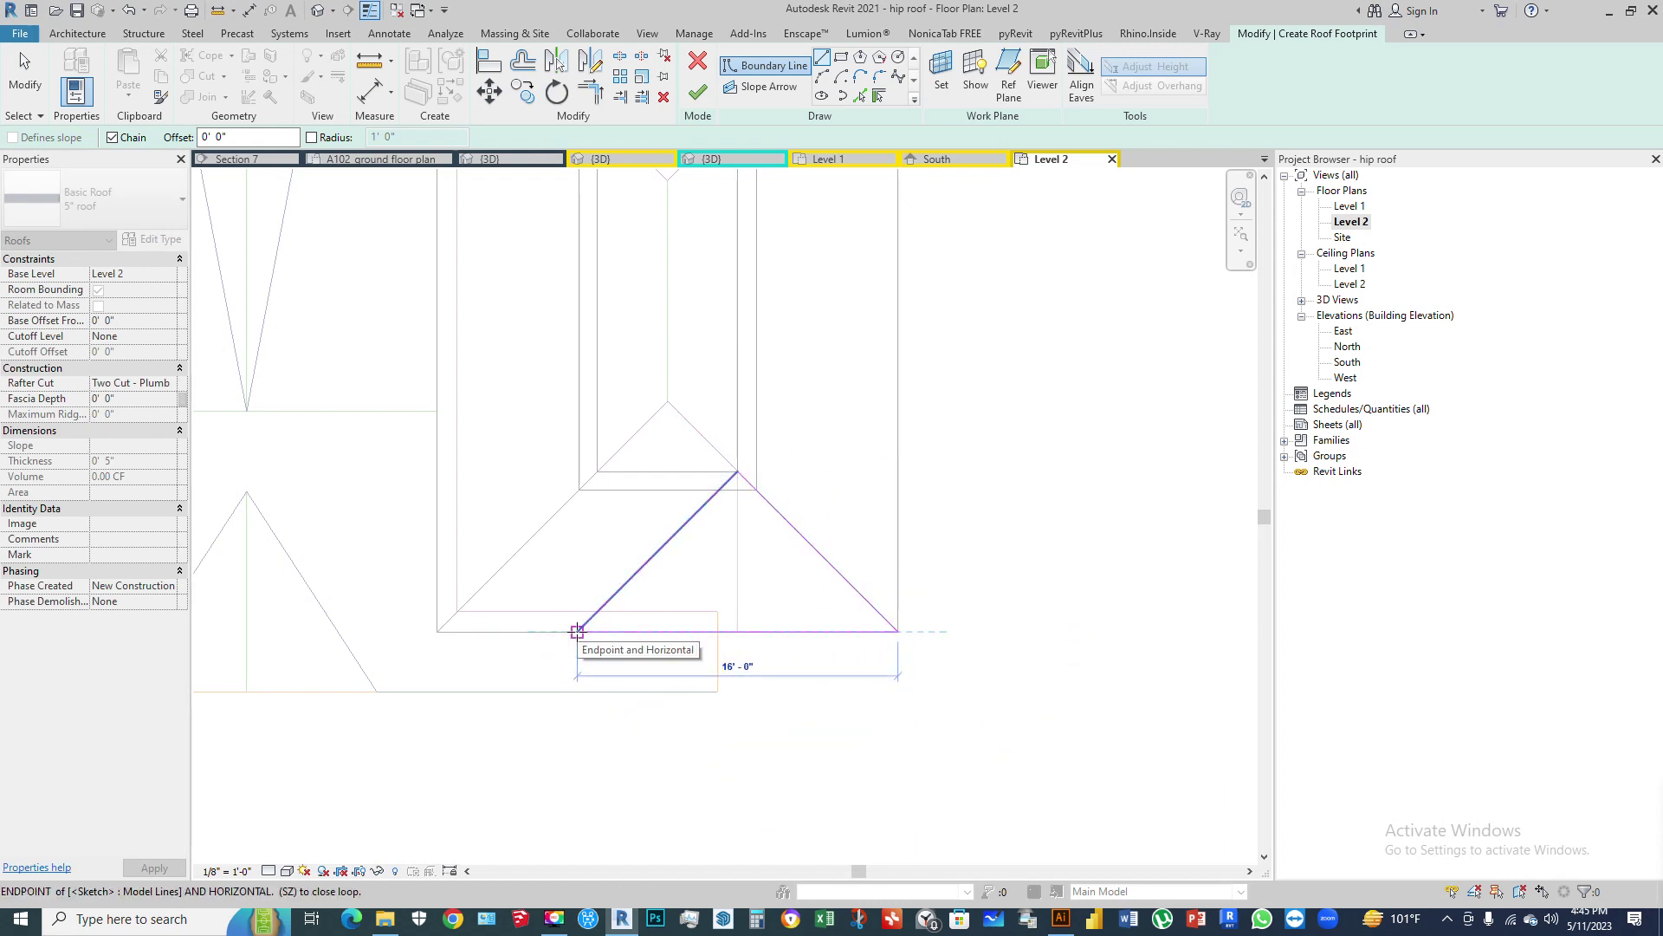
# Step: Delete the trial diagonal boundary lines of the lower roof sketch
pyautogui.press('Escape')
pyautogui.press('Escape')
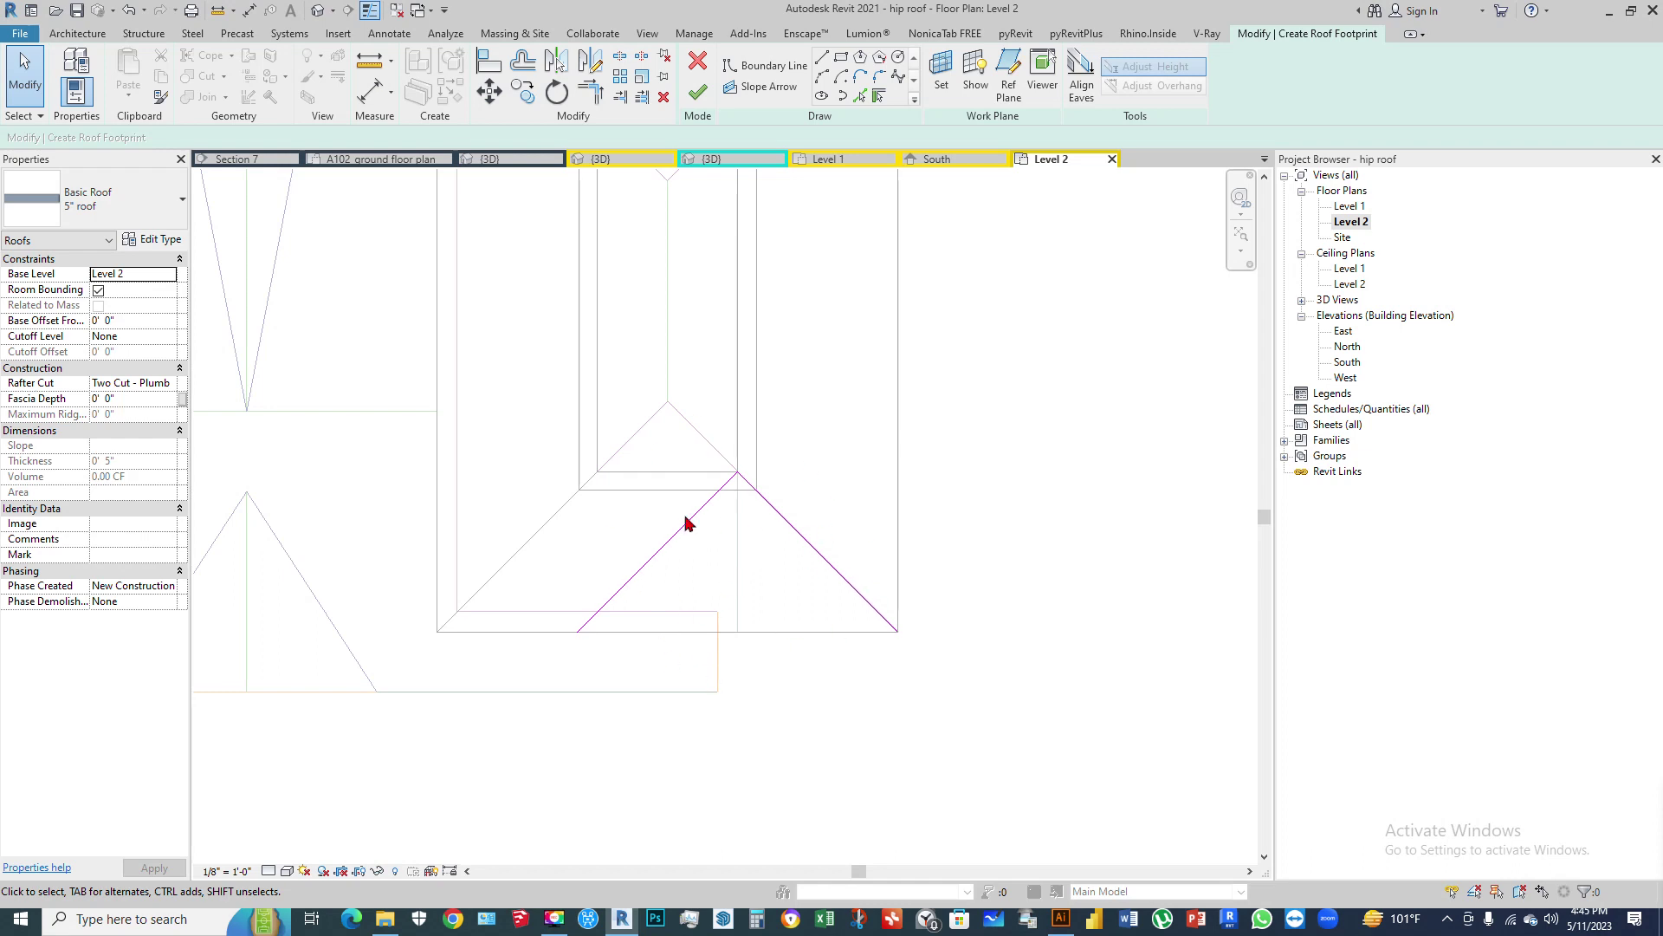
pyautogui.moveTo(499, 354); pyautogui.dragTo(936, 713)
pyautogui.press('Delete')
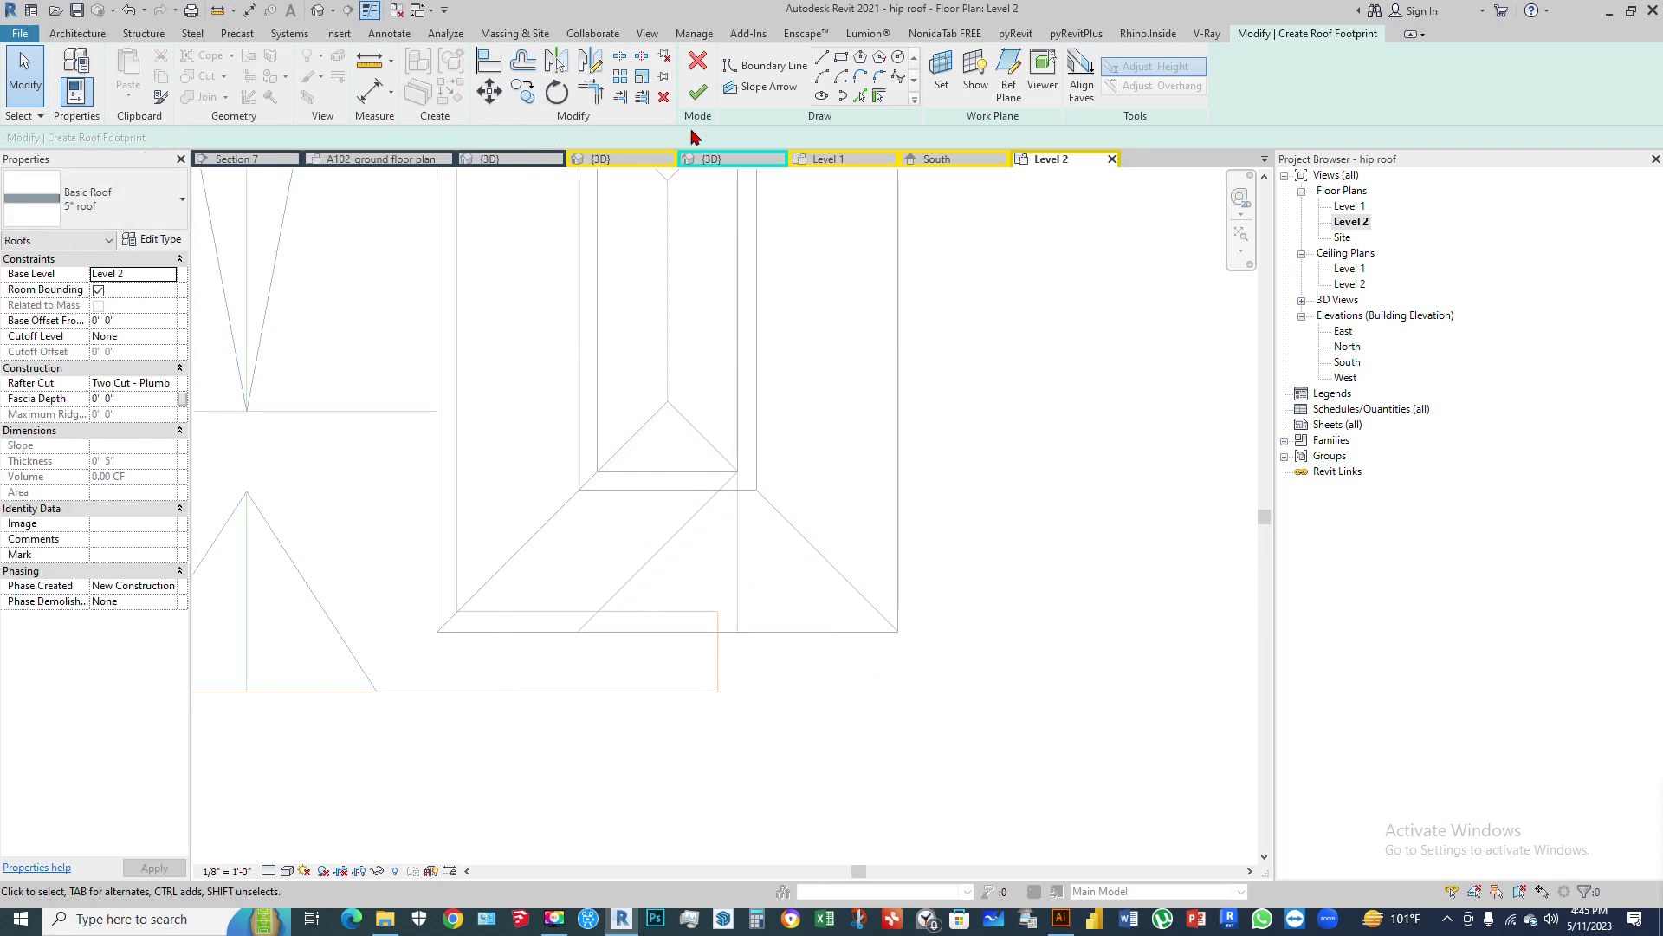
# Step: Sketch a 16'-0" rectangular boundary along the hip roof's bottom edge
pyautogui.click(848, 65)
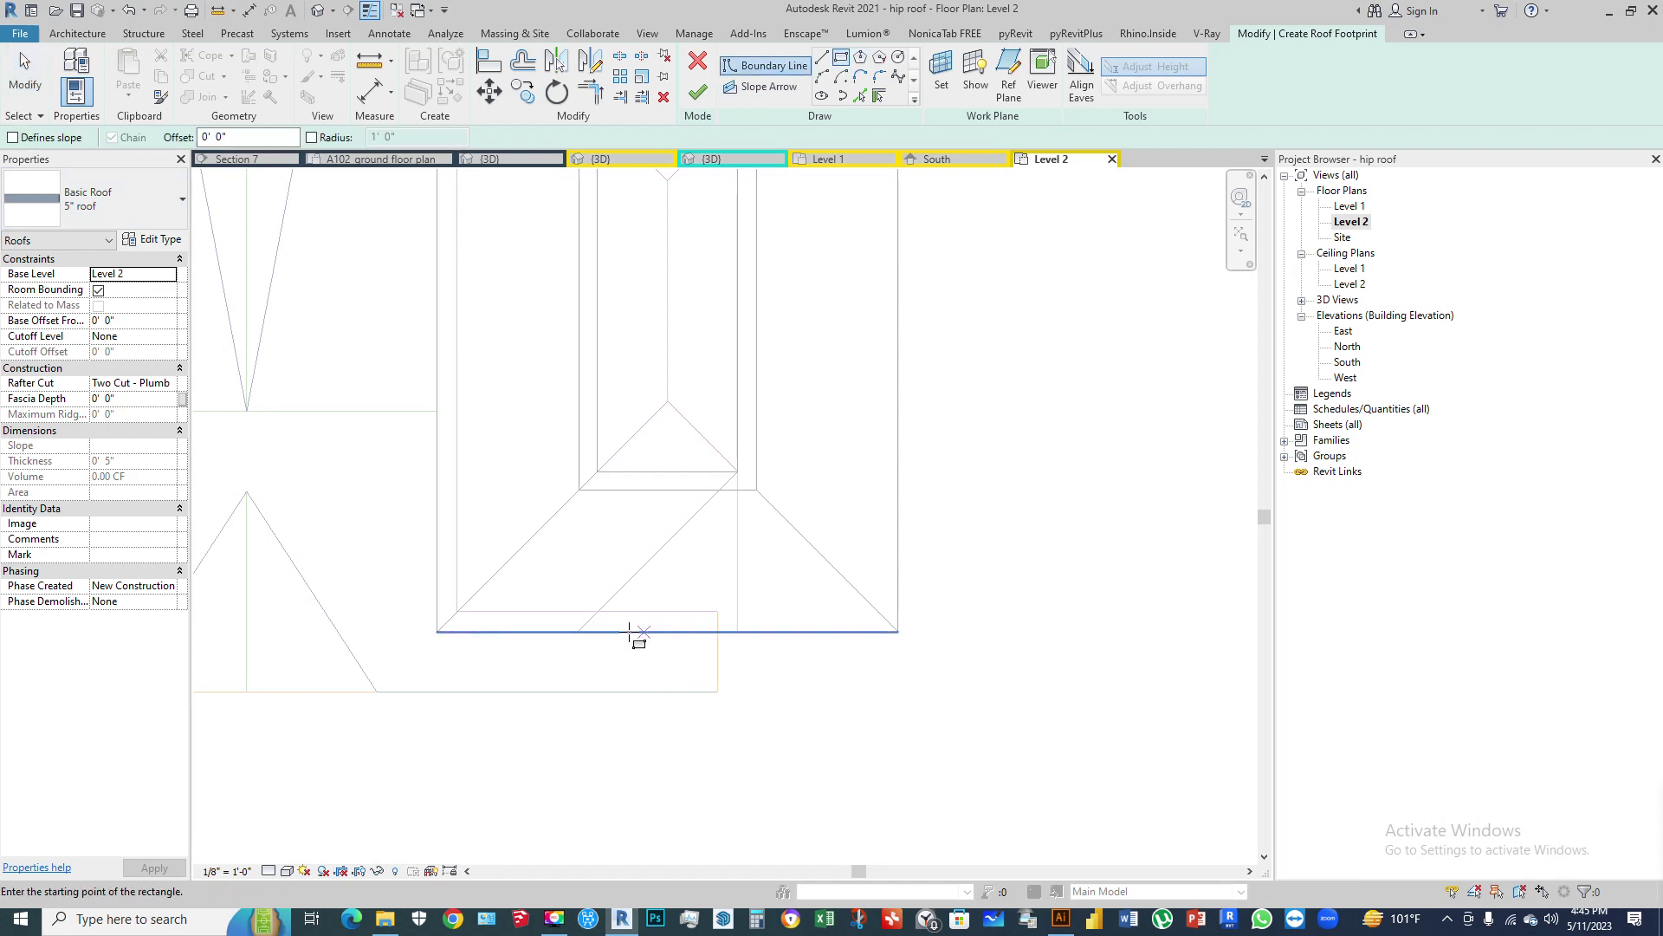
pyautogui.click(577, 632)
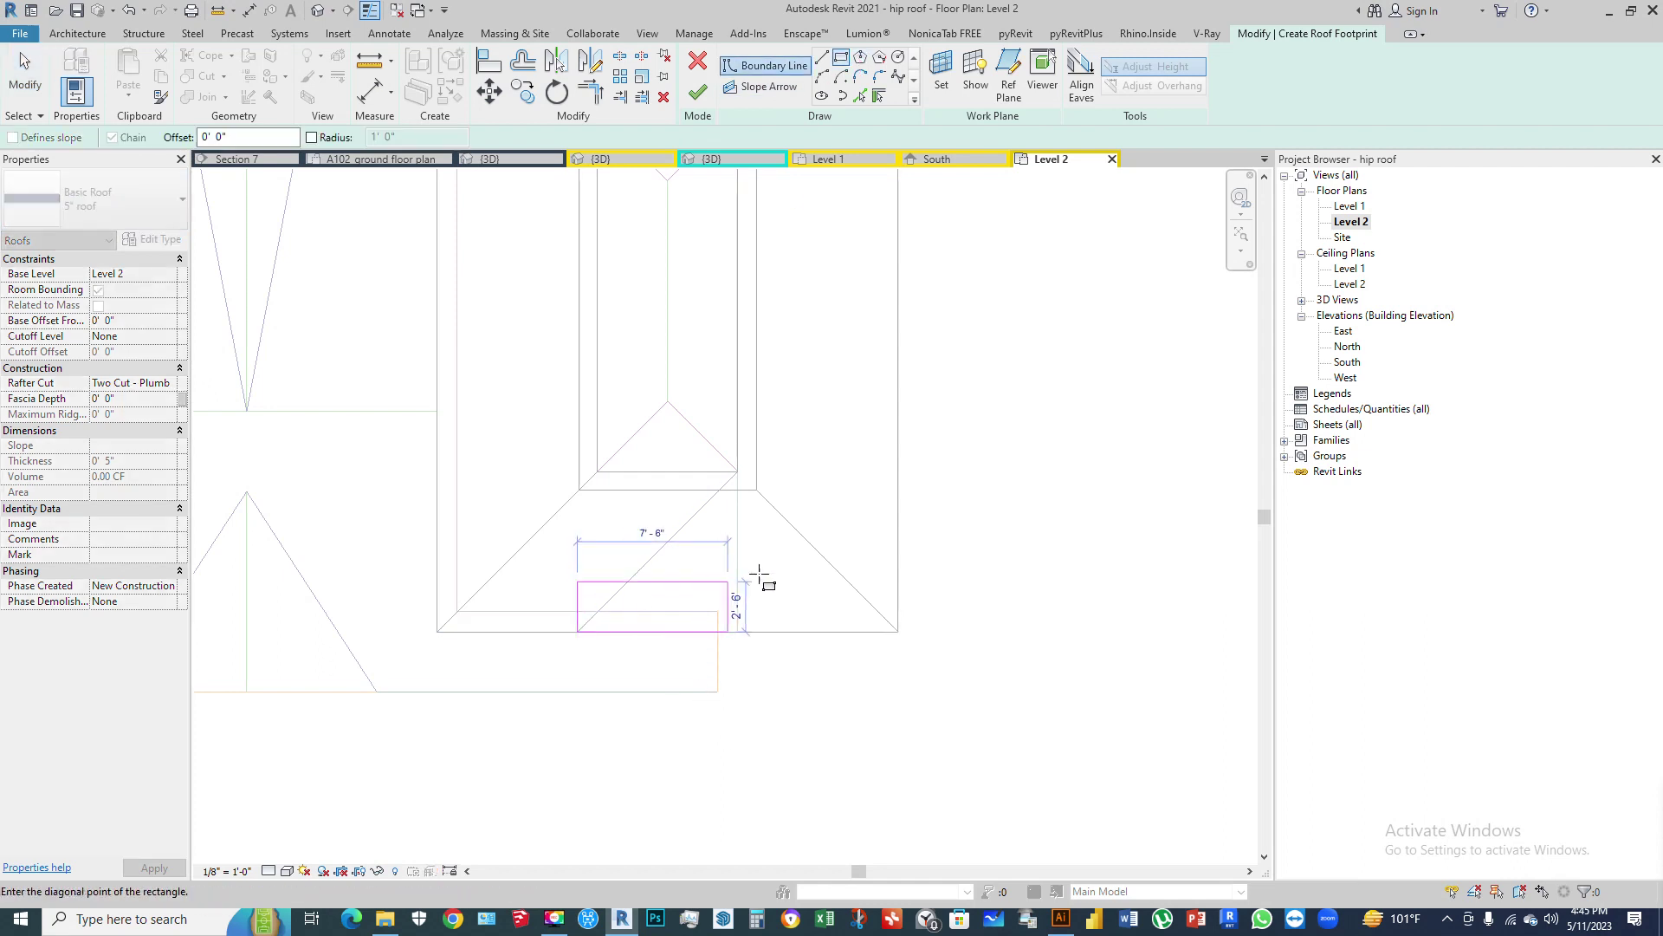
pyautogui.click(898, 561)
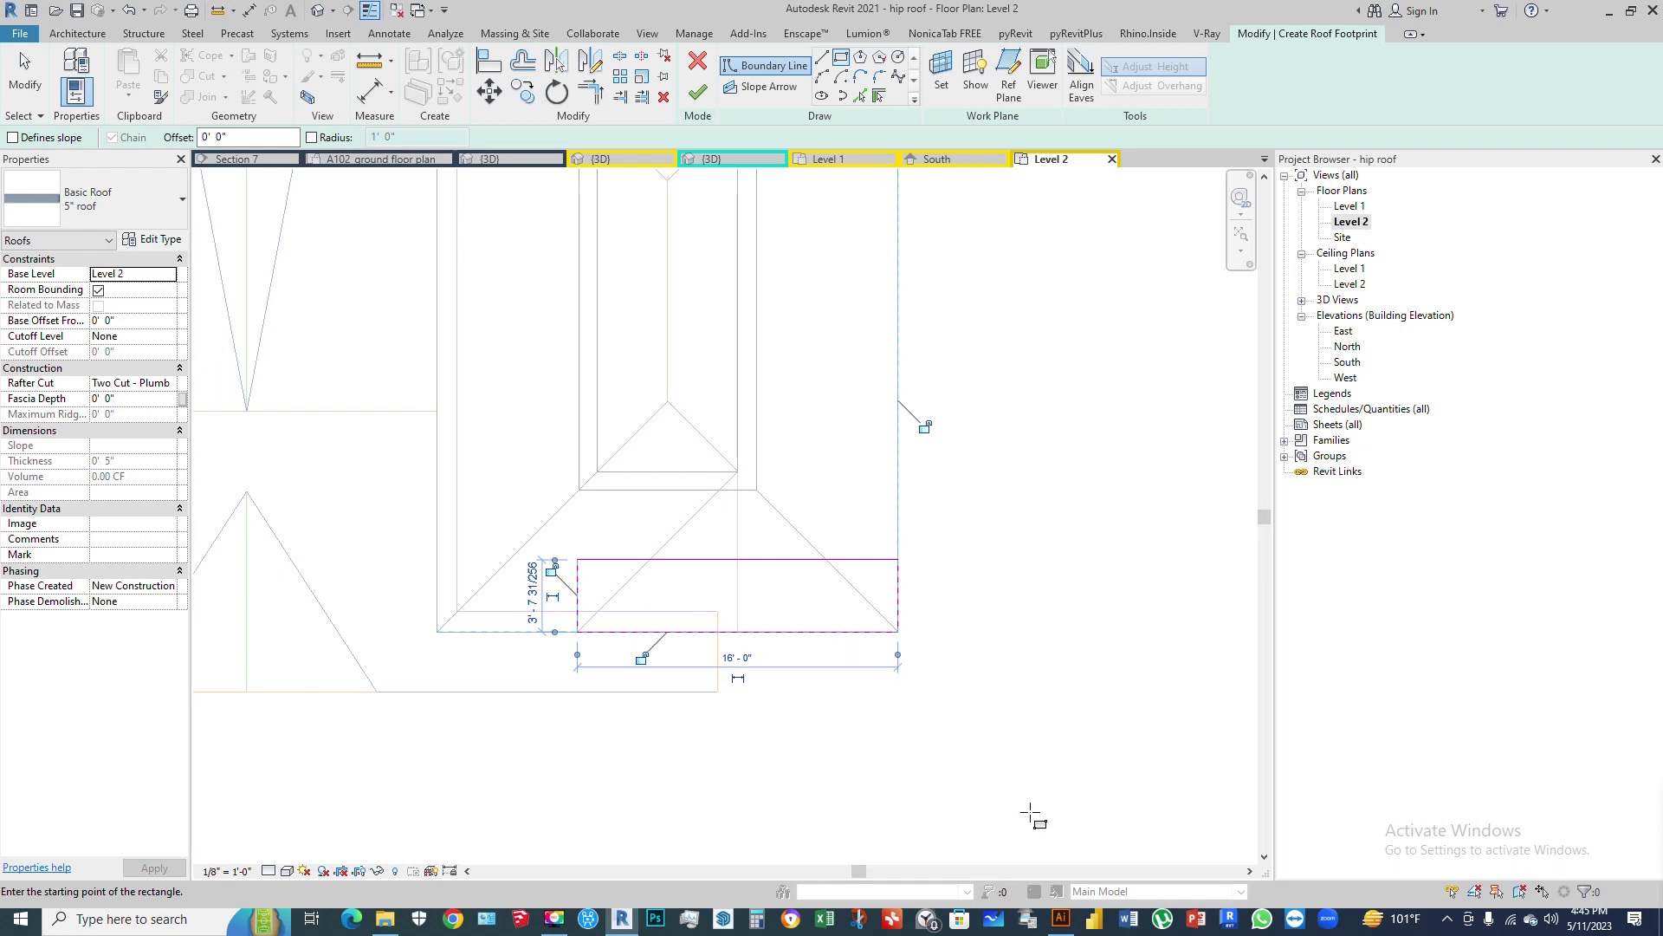
pyautogui.press('Escape')
pyautogui.press('Escape')
# Step: Make the rectangle's short sides define a 6"/12" slope and finish the lower roof
pyautogui.moveTo(941, 587); pyautogui.dragTo(530, 607)
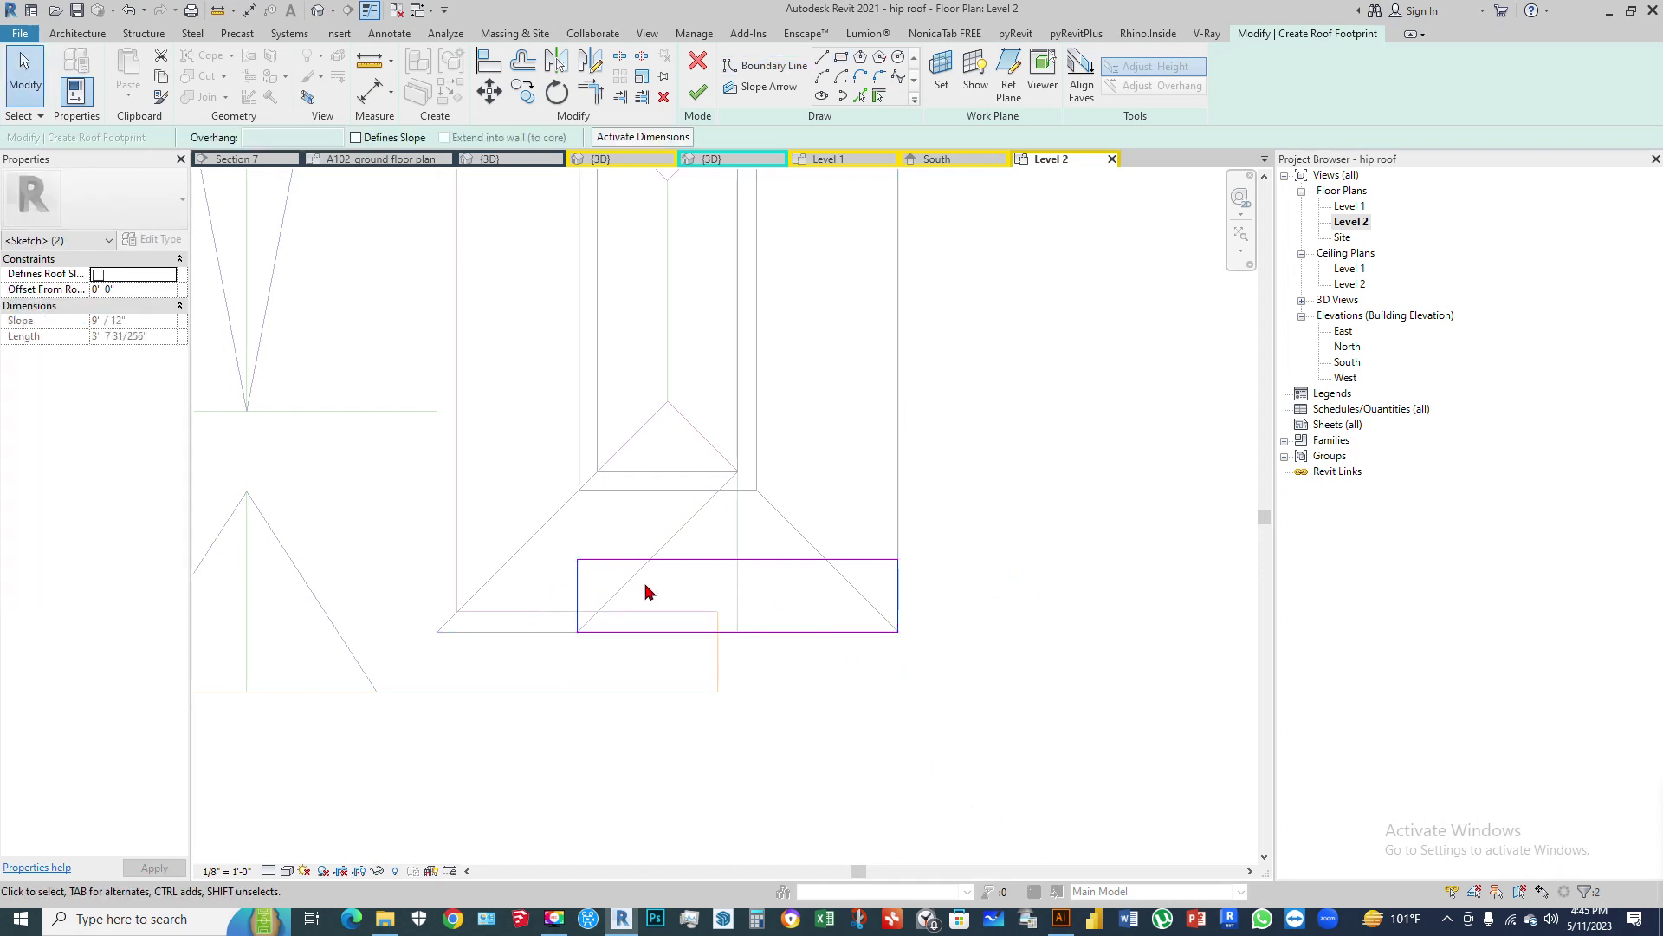
pyautogui.click(356, 138)
pyautogui.scroll(2, 760, 698)
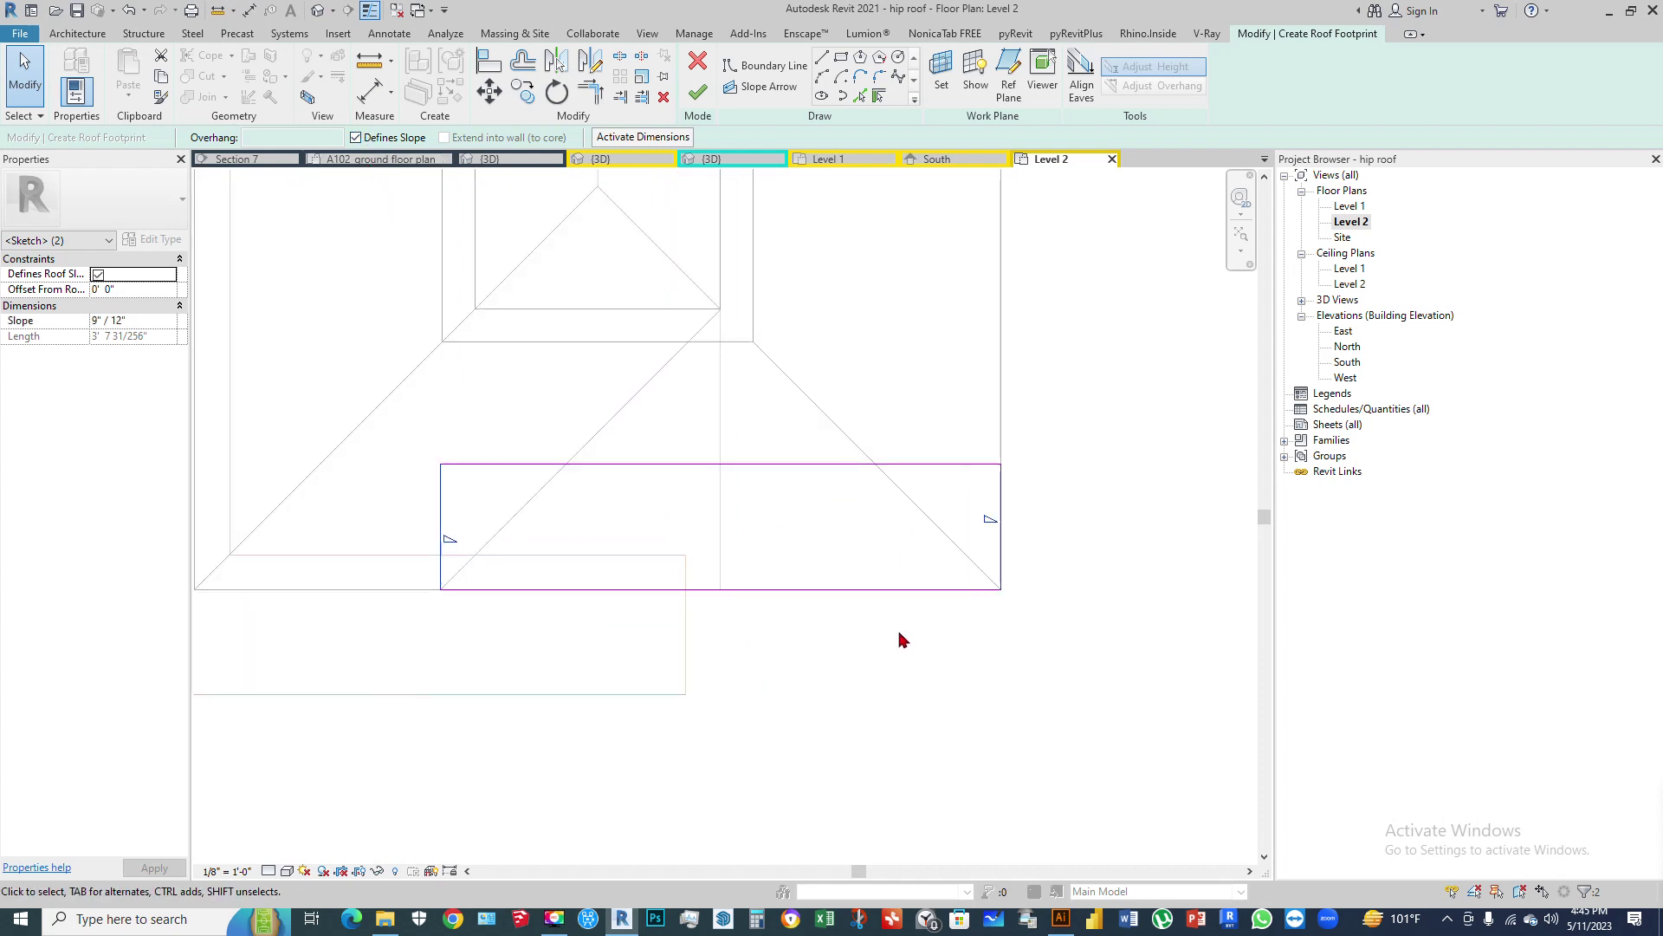
pyautogui.scroll(-2, 682, 645)
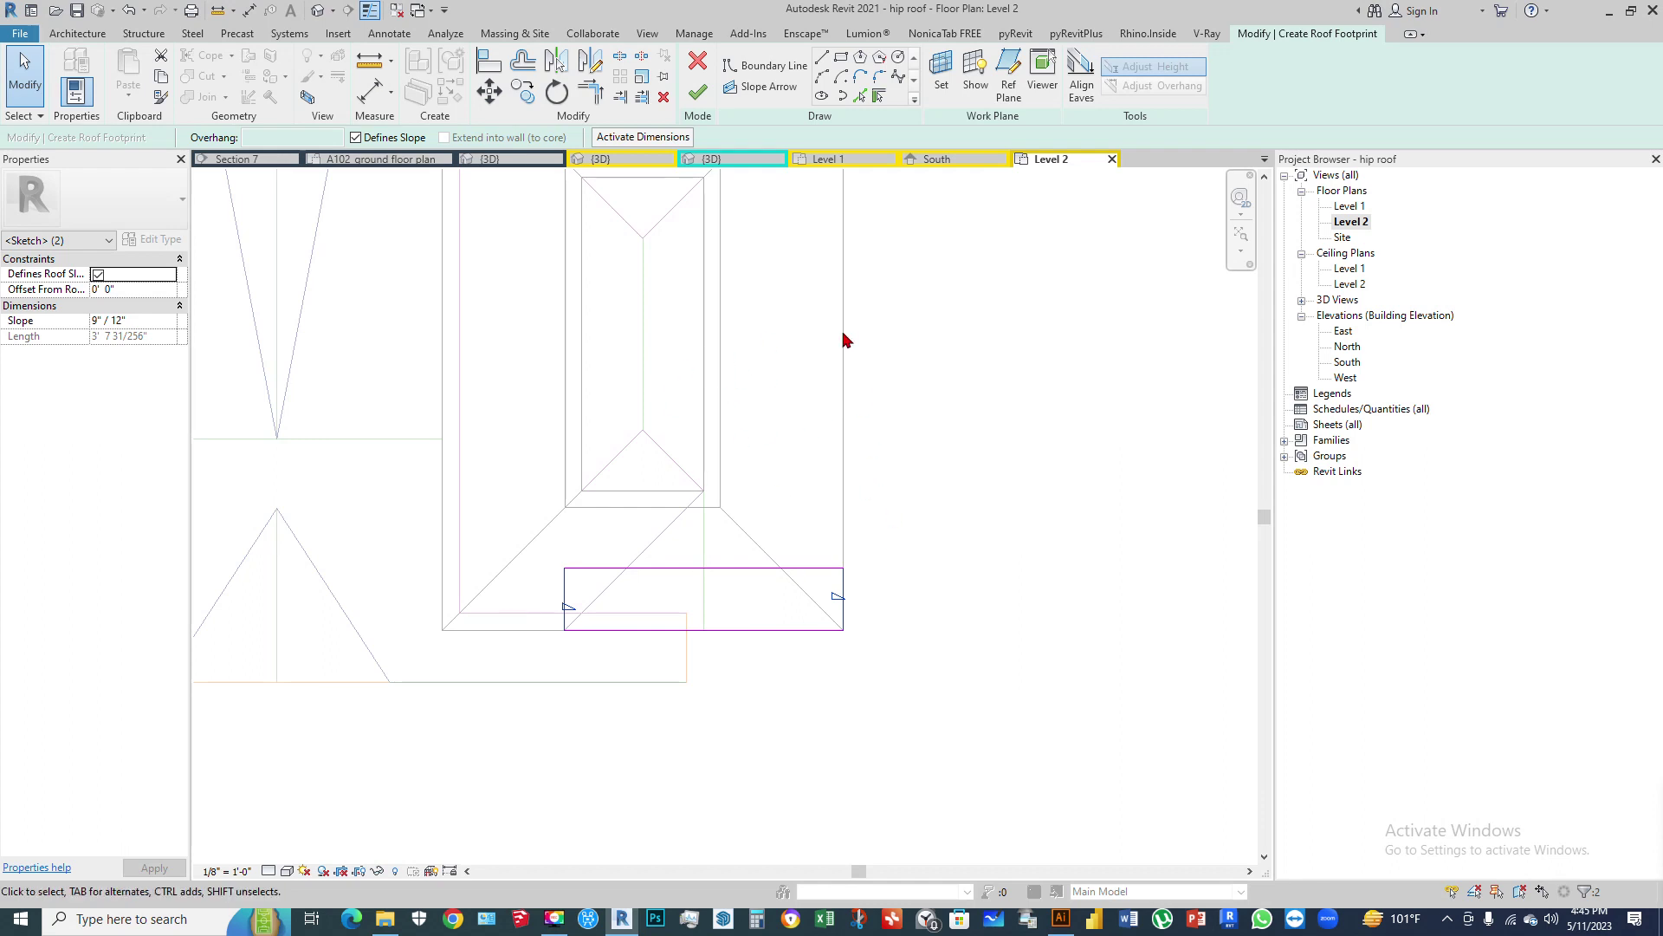
pyautogui.moveTo(830, 345); pyautogui.dragTo(876, 299)
pyautogui.press('Escape')
pyautogui.click(98, 320)
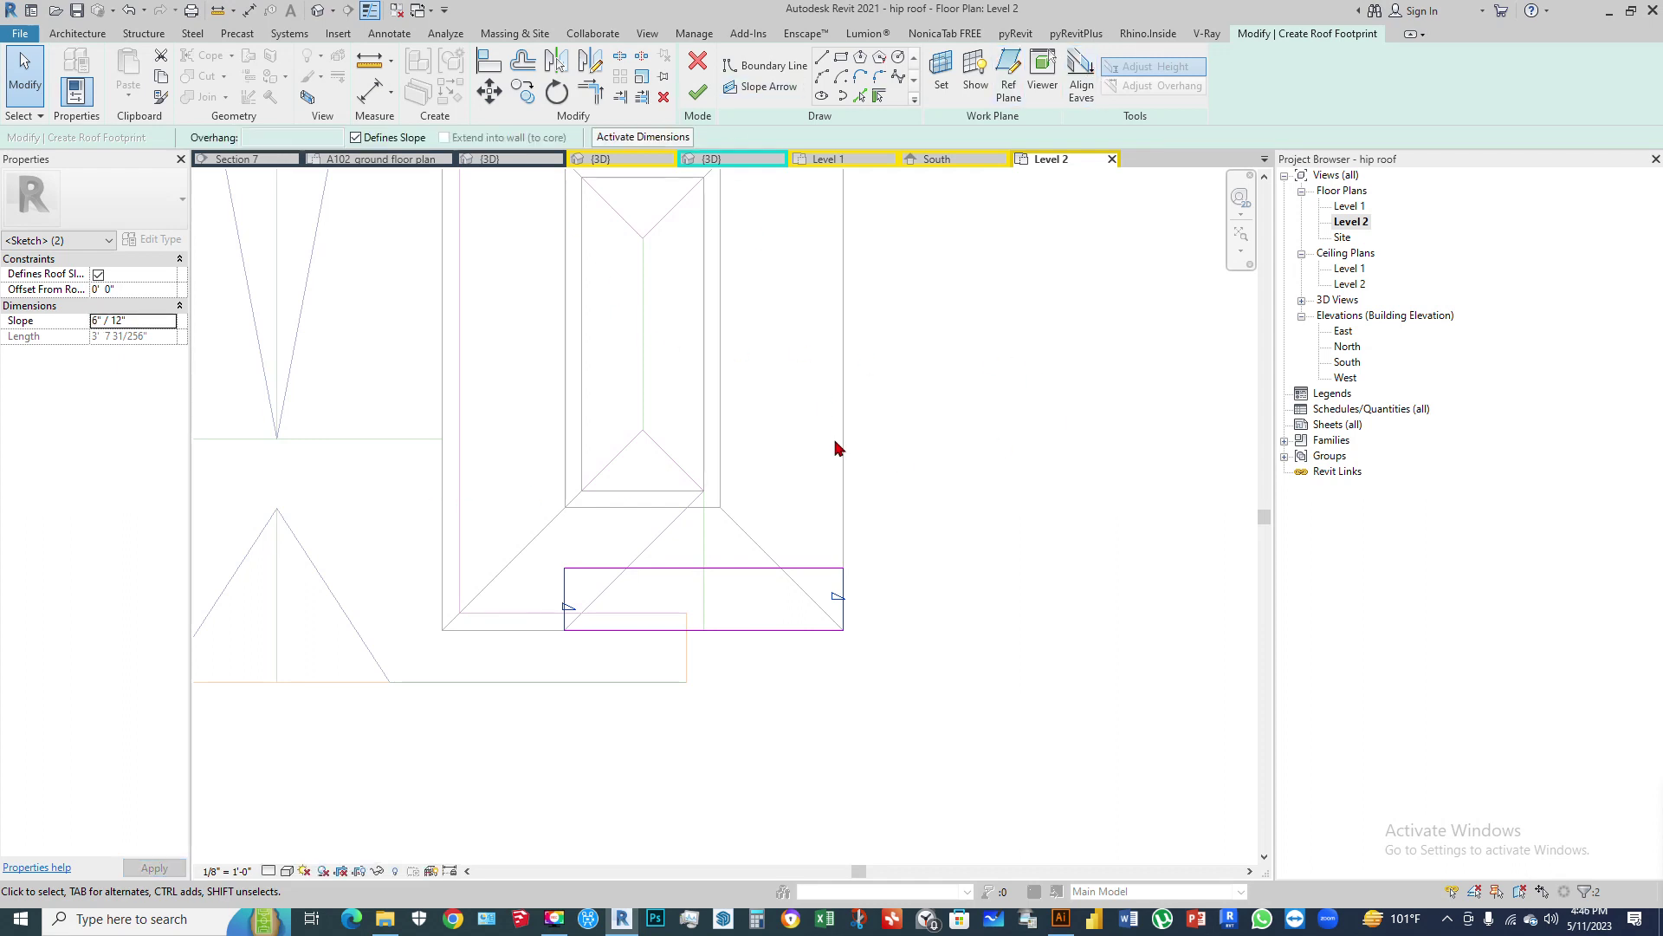
pyautogui.click(699, 94)
pyautogui.click(947, 501)
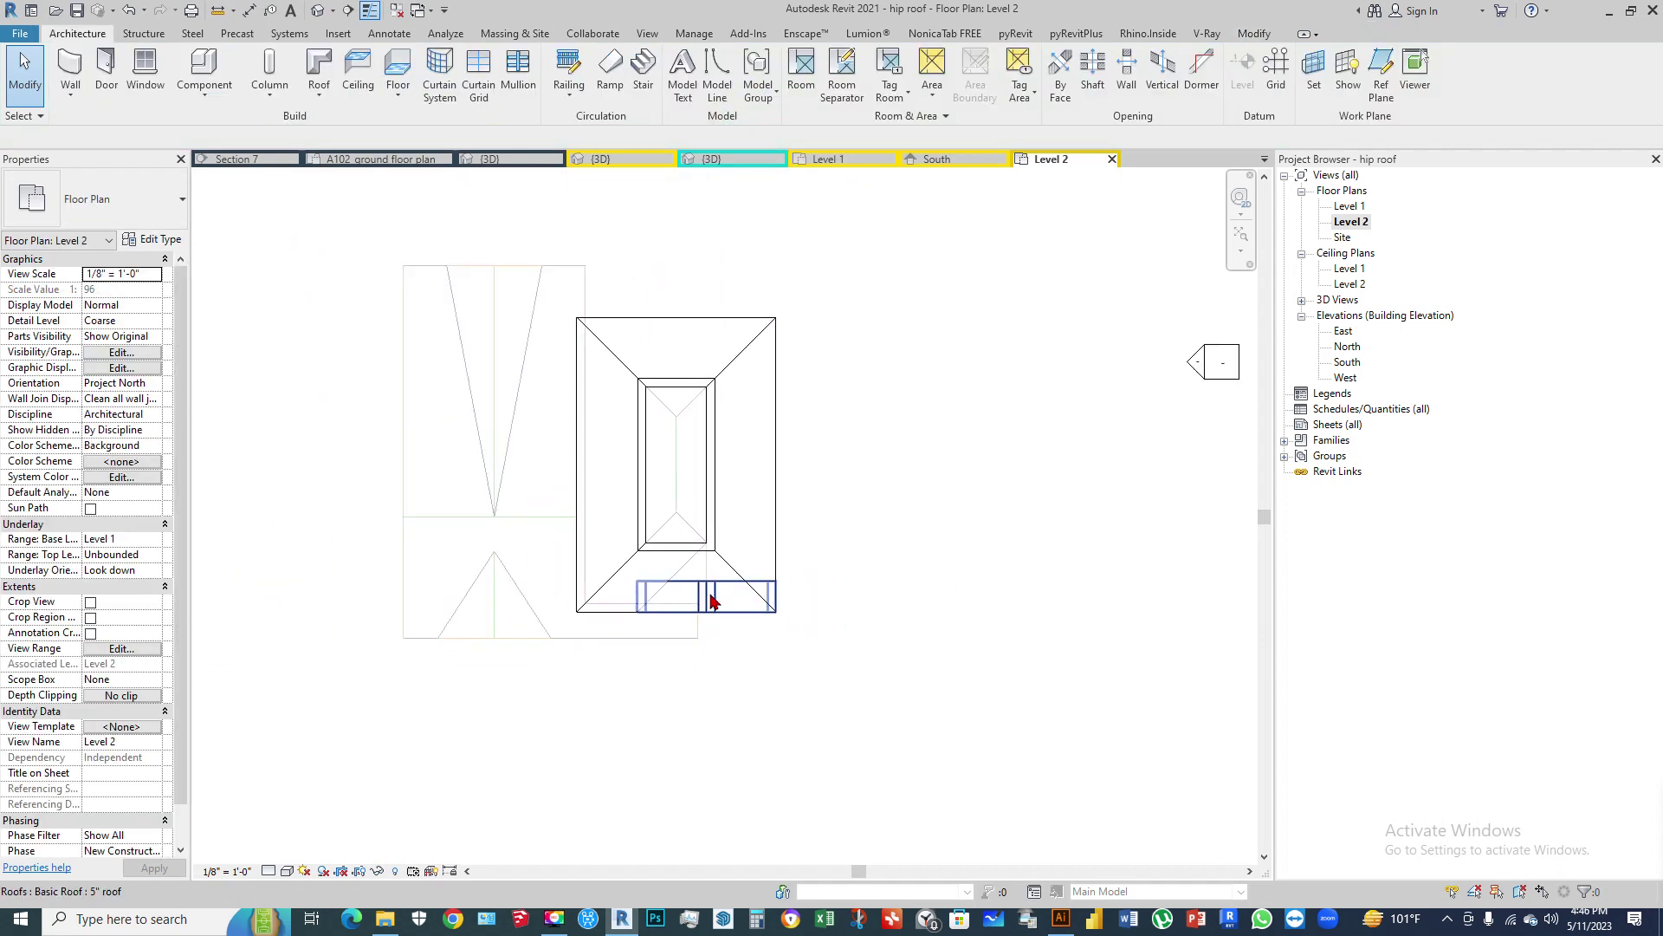
# Step: In the default 3D view, orbit to where the new lower roof meets the hip roof and select the main roof
pyautogui.click(327, 15)
pyautogui.scroll(5, 794, 487)
pyautogui.keyDown('shift'); pyautogui.moveTo(872, 496); pyautogui.dragTo(921, 583, button='middle'); pyautogui.keyUp('shift')
pyautogui.keyDown('shift'); pyautogui.moveTo(824, 632); pyautogui.dragTo(785, 416, button='middle'); pyautogui.keyUp('shift')
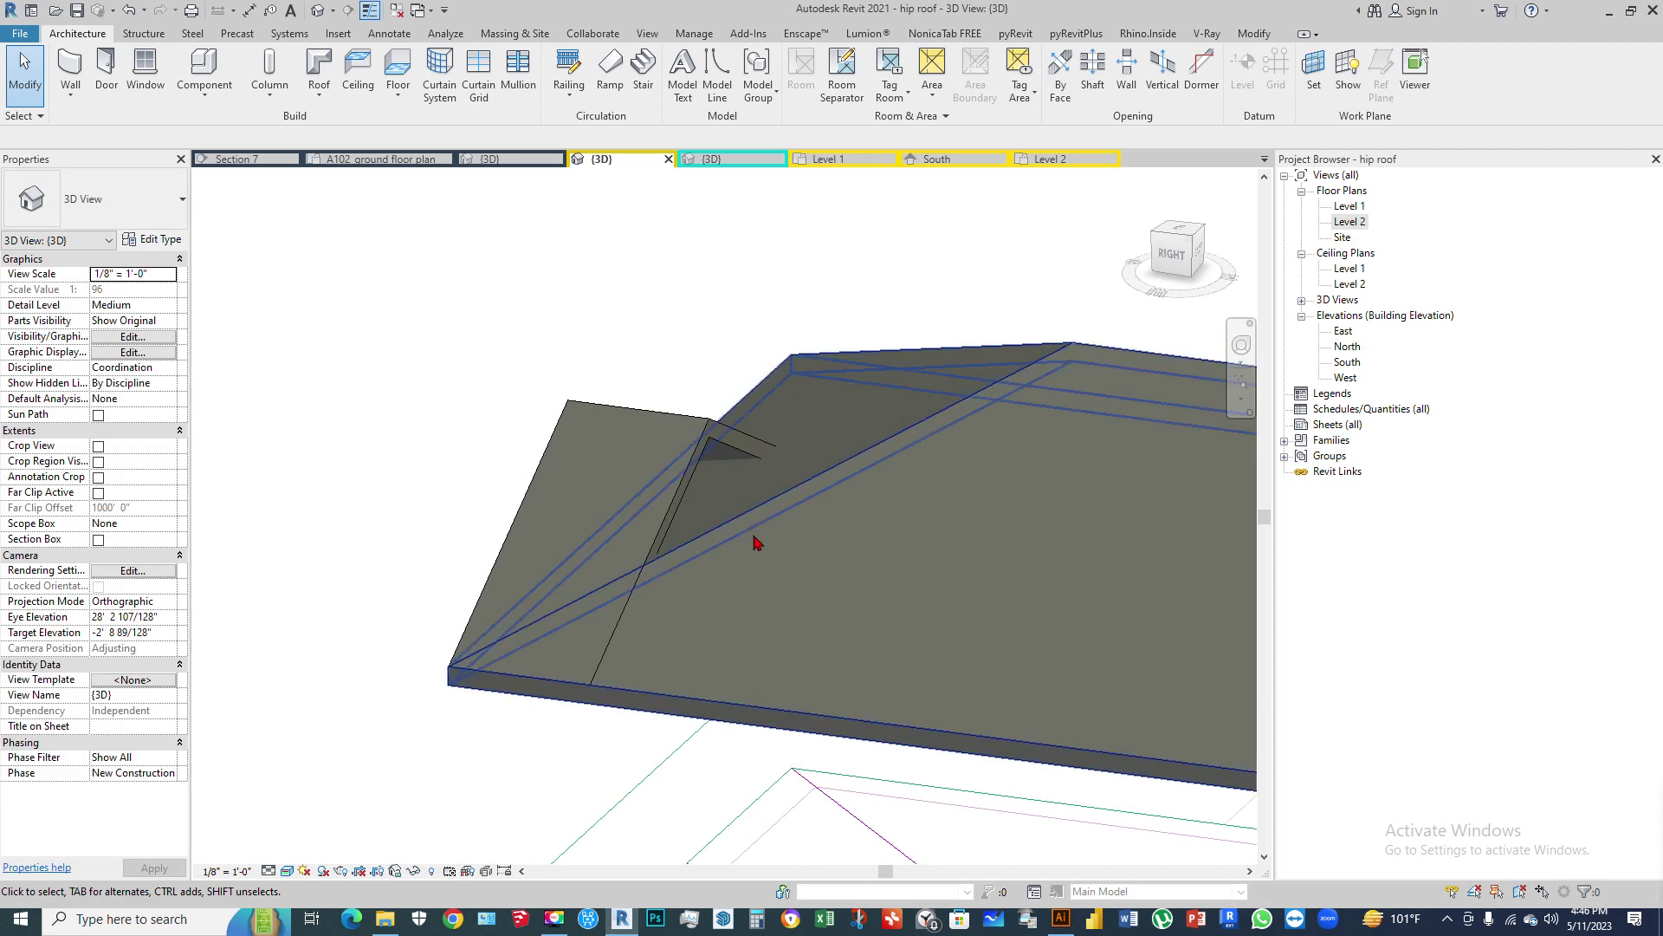
pyautogui.scroll(2, 739, 468)
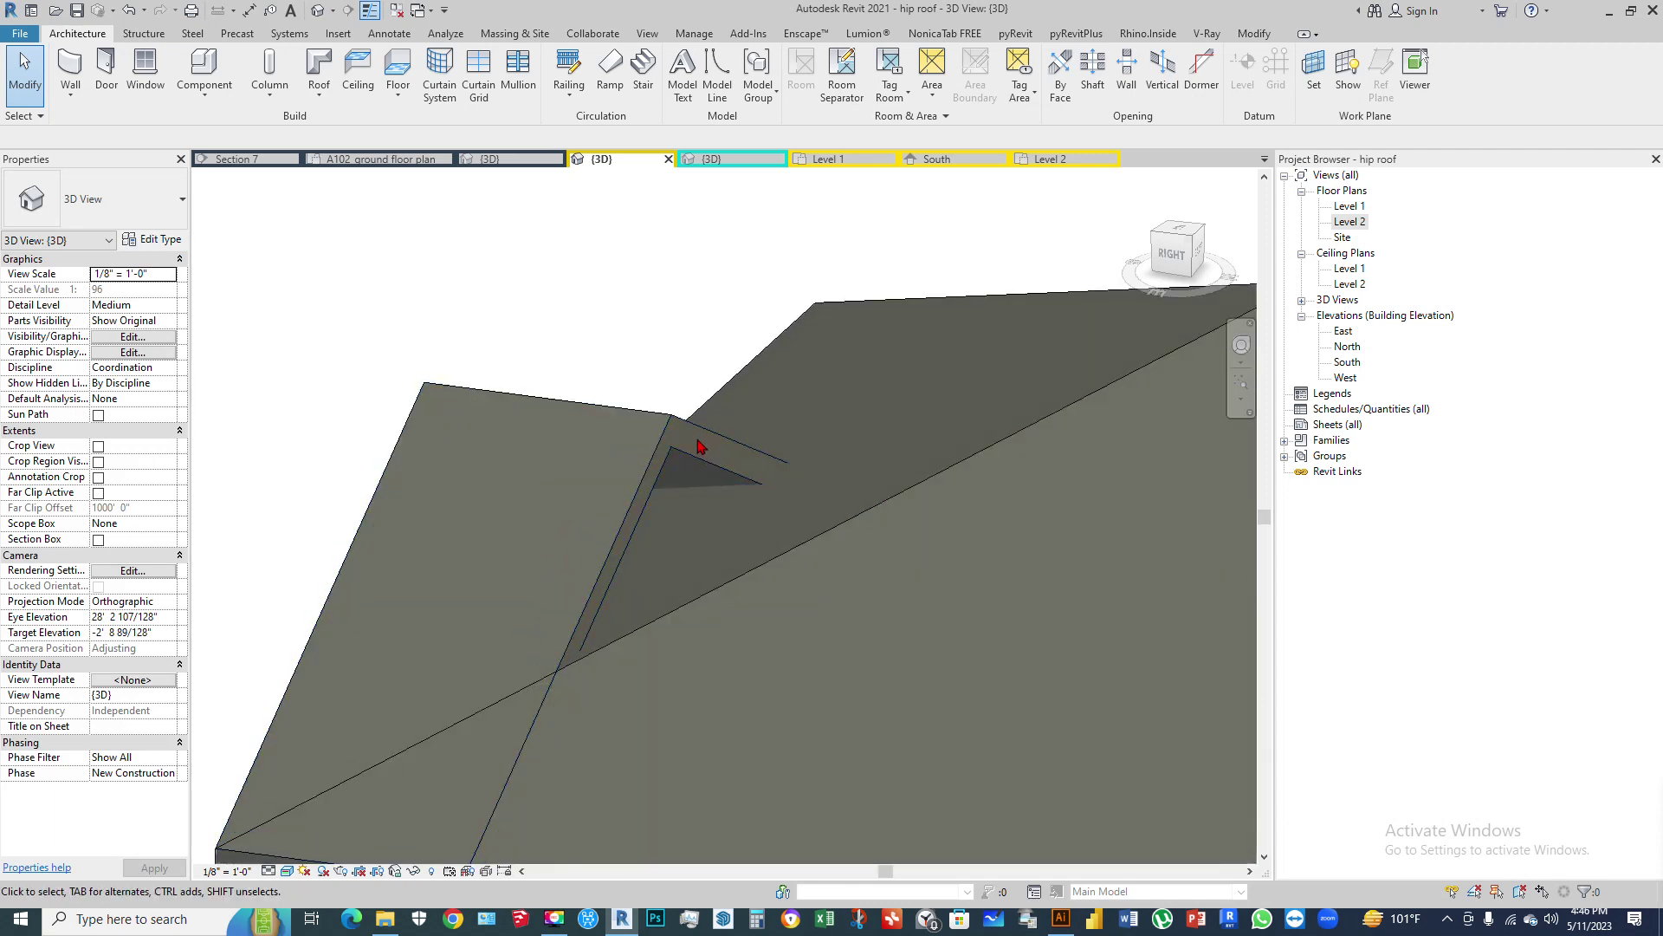
pyautogui.scroll(-3, 840, 500)
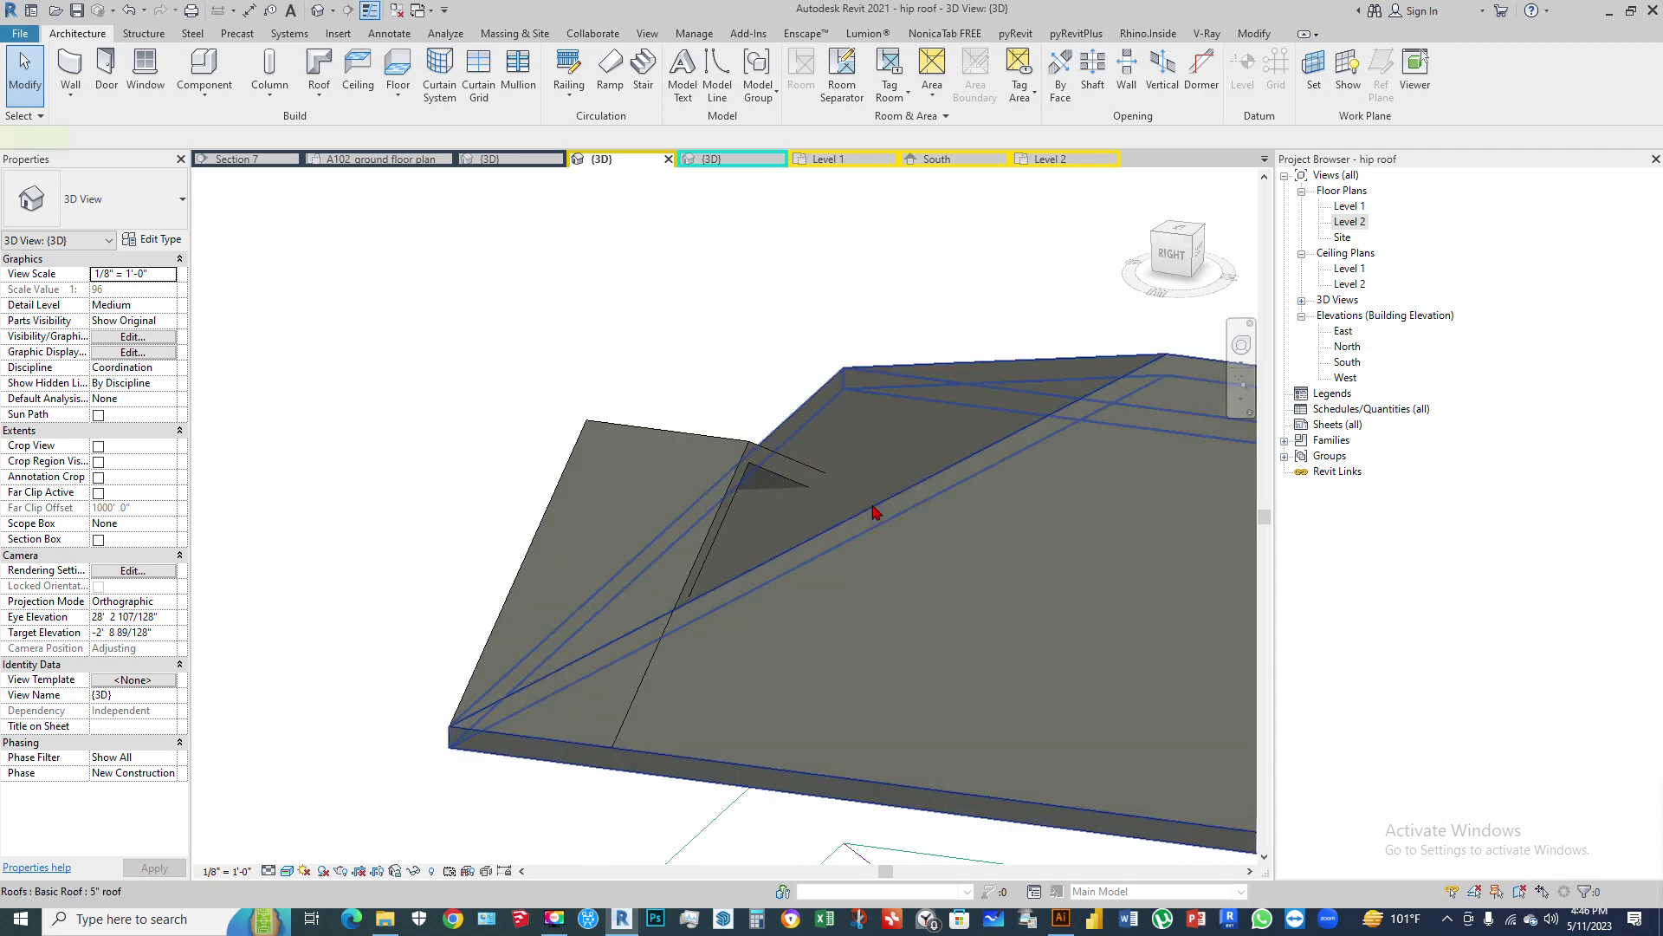
pyautogui.click(768, 509)
pyautogui.scroll(2, 769, 508)
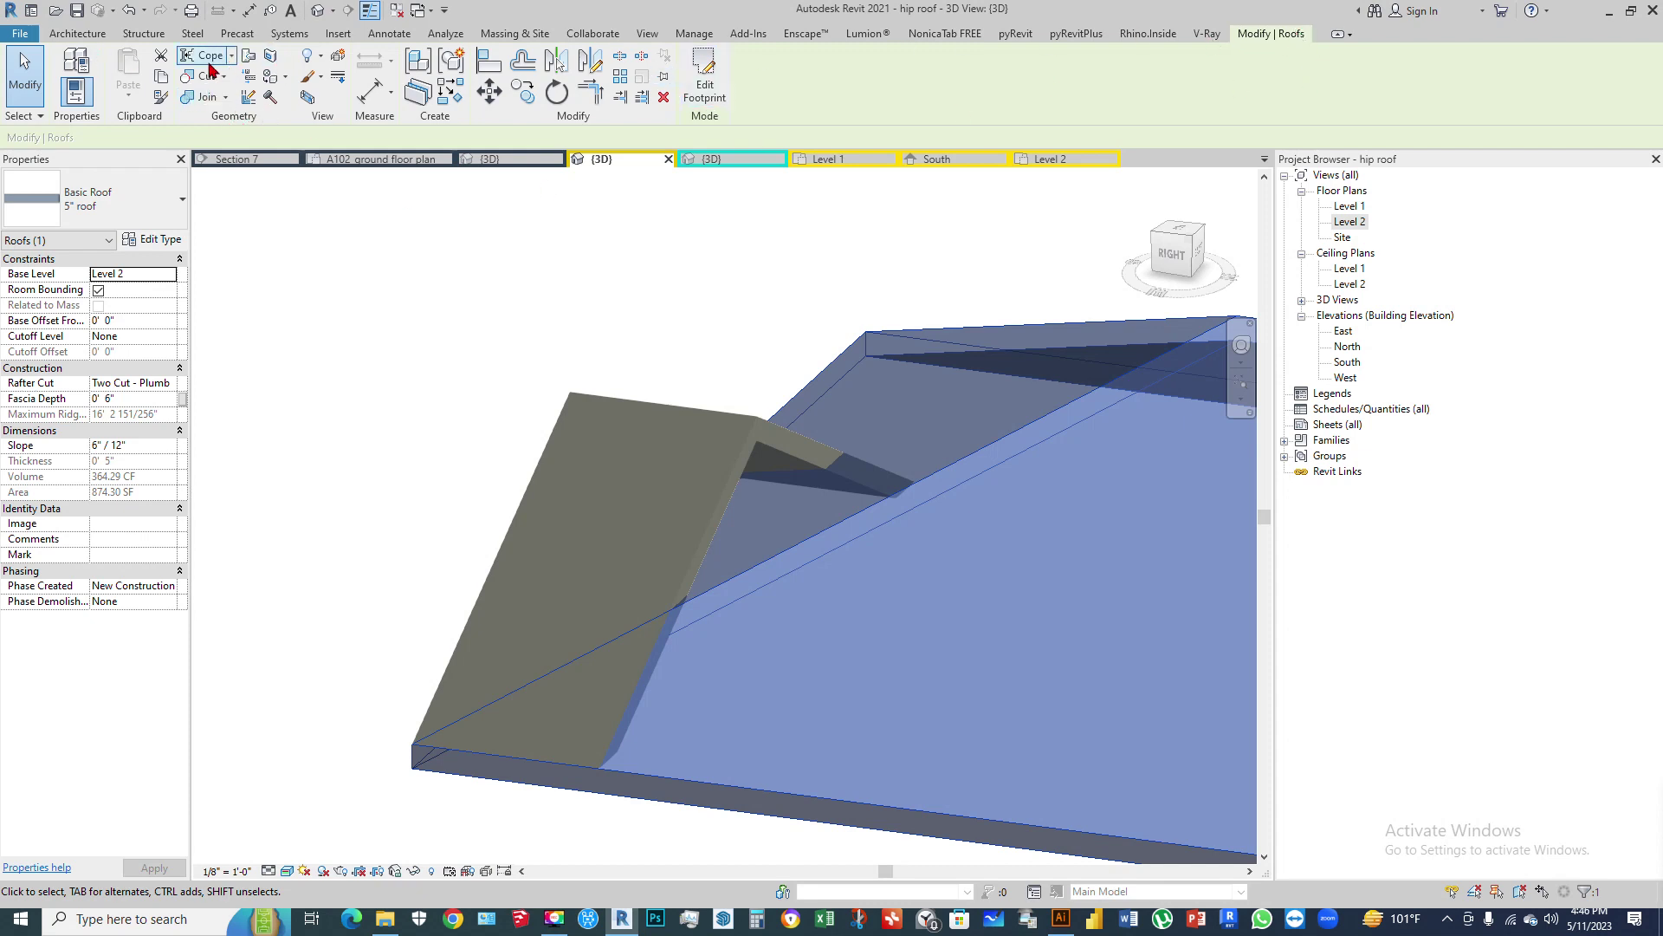
# Step: Join the lower roof's edge onto the main hip roof's sloped face with Join/Unjoin Roof
pyautogui.click(249, 57)
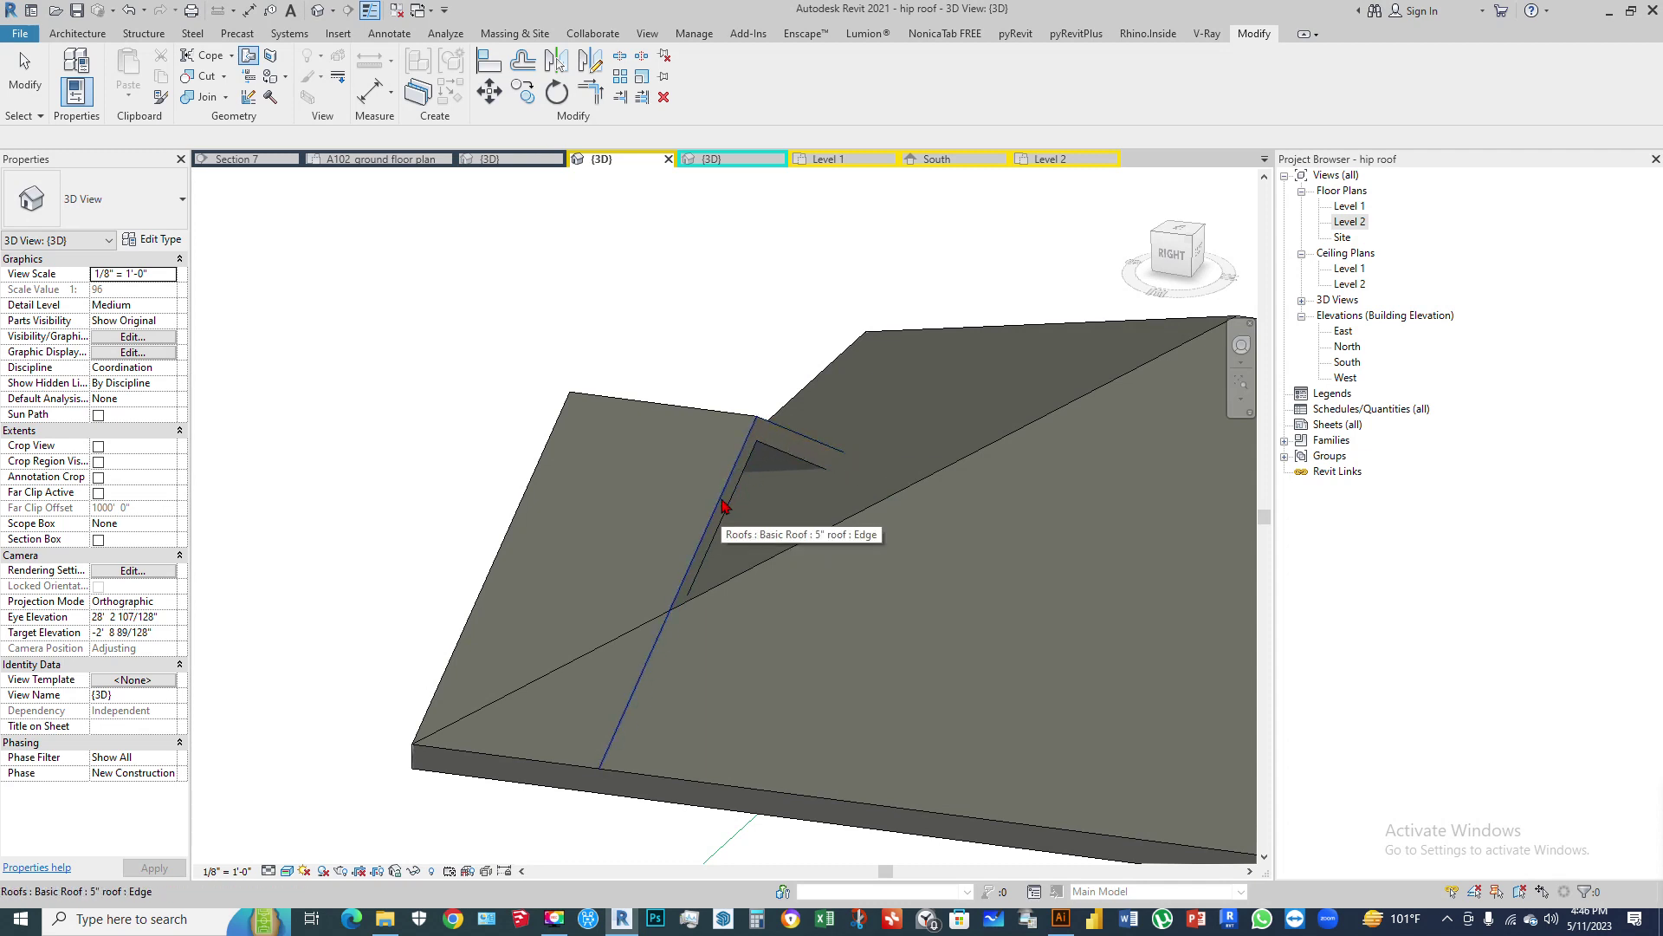
pyautogui.click(804, 442)
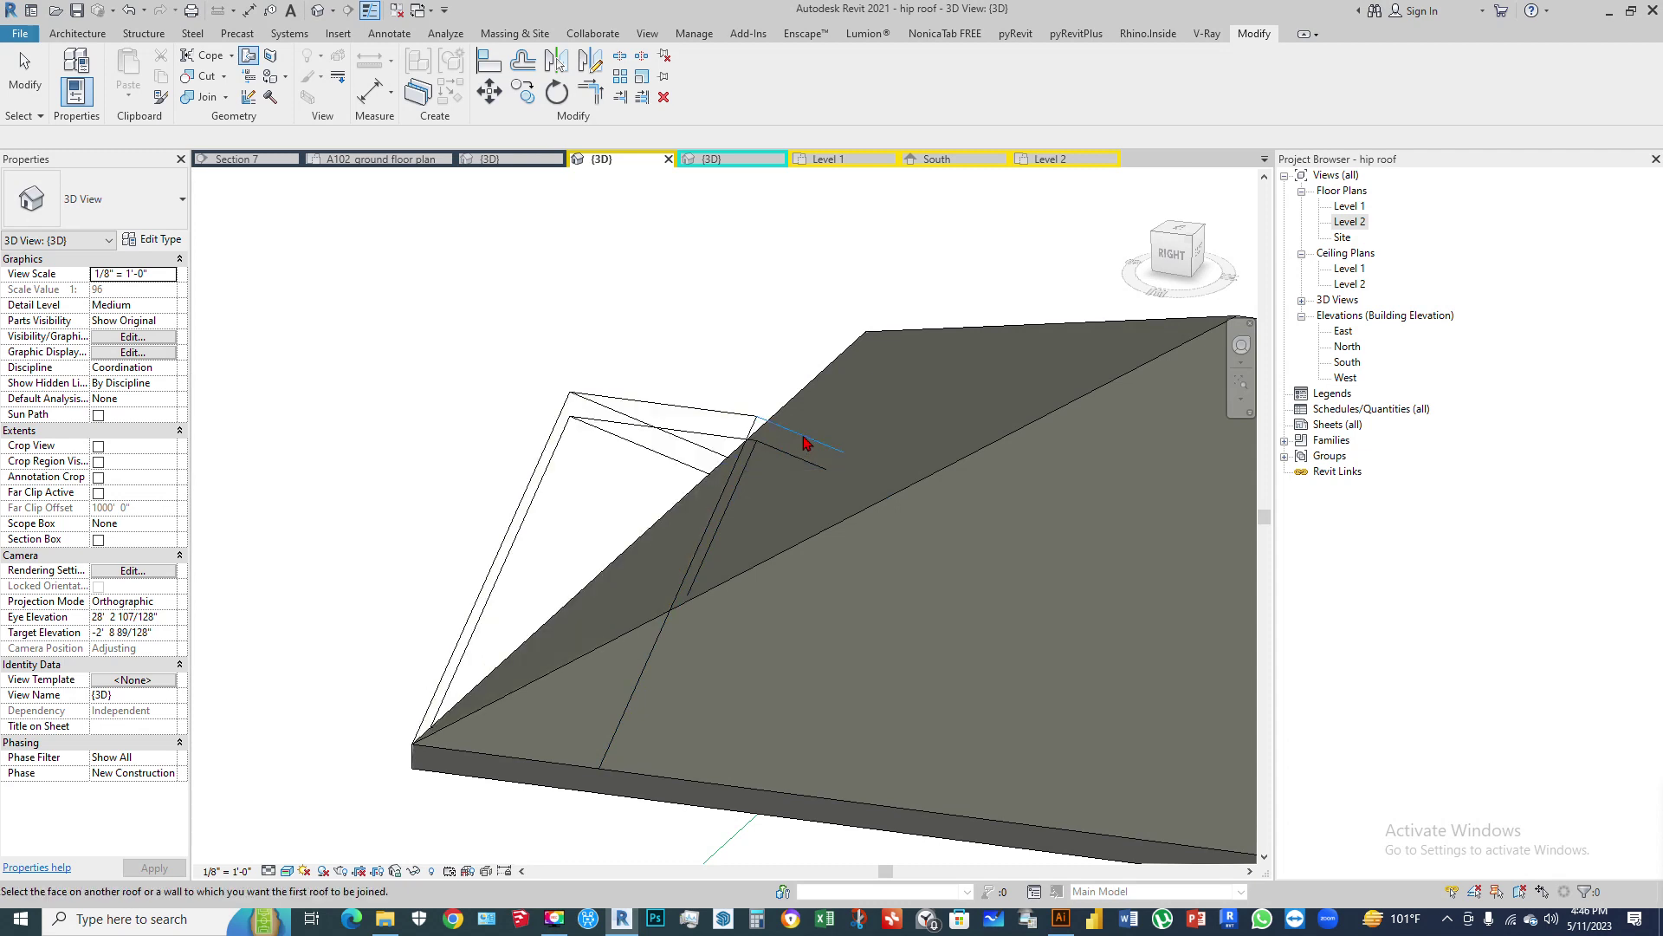
pyautogui.click(1041, 337)
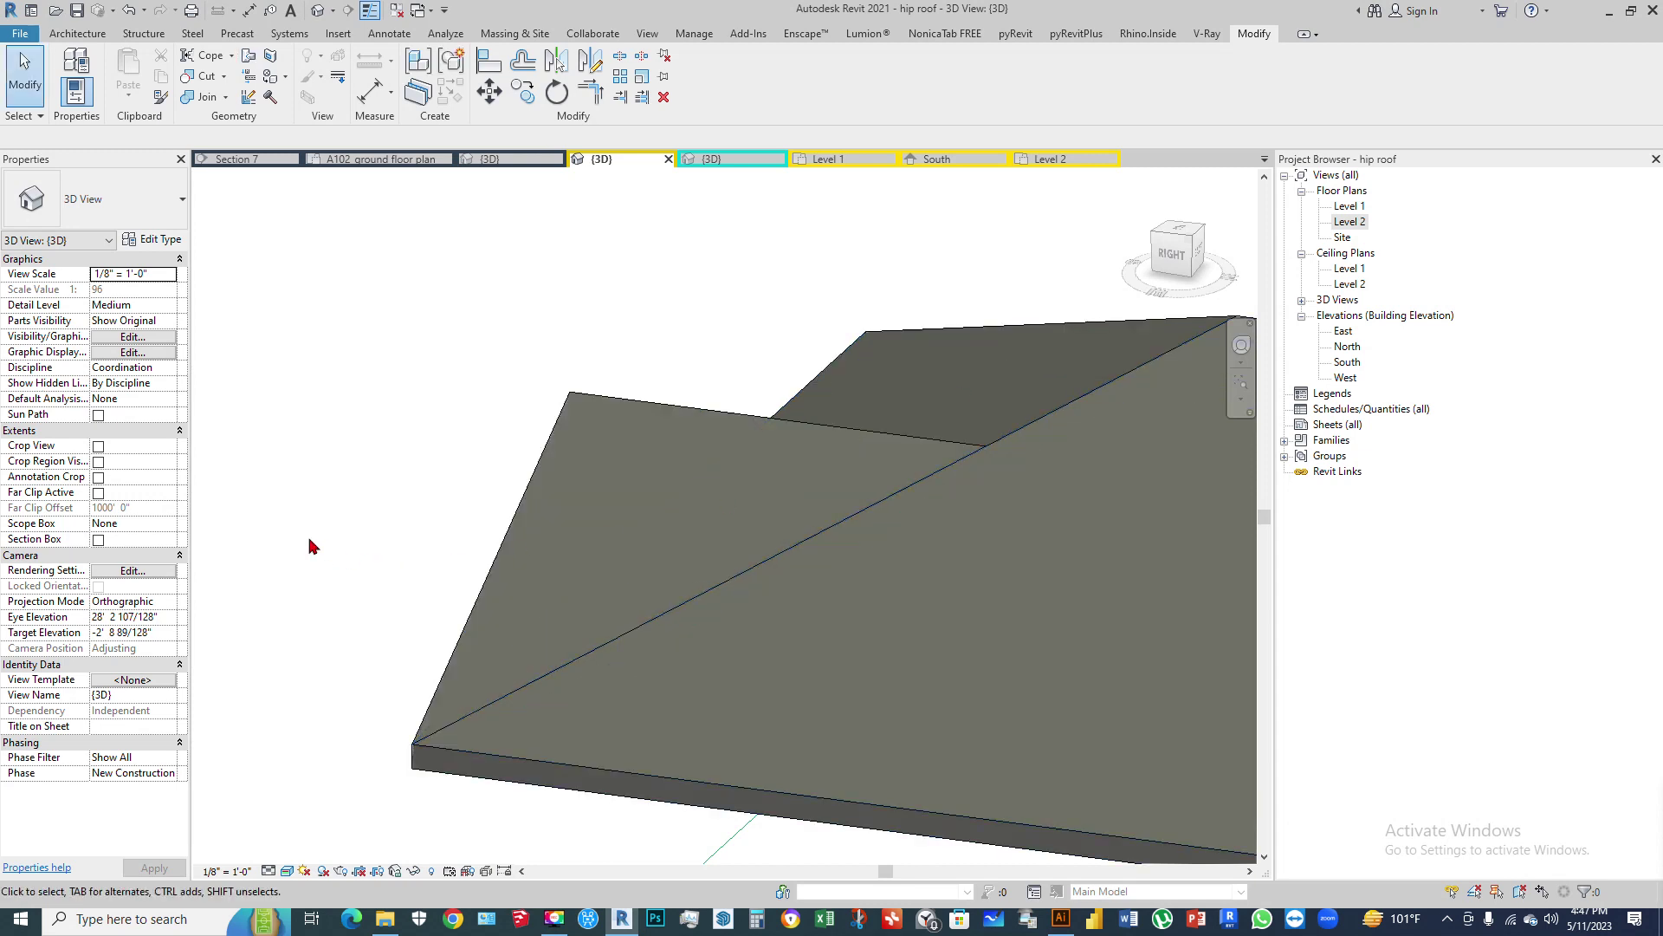
# Step: Orbit out and over the roofs to inspect the new triangular gable face, then deselect
pyautogui.scroll(-3, 312, 546)
pyautogui.keyDown('shift'); pyautogui.moveTo(312, 542); pyautogui.dragTo(973, 531, button='middle'); pyautogui.keyUp('shift')
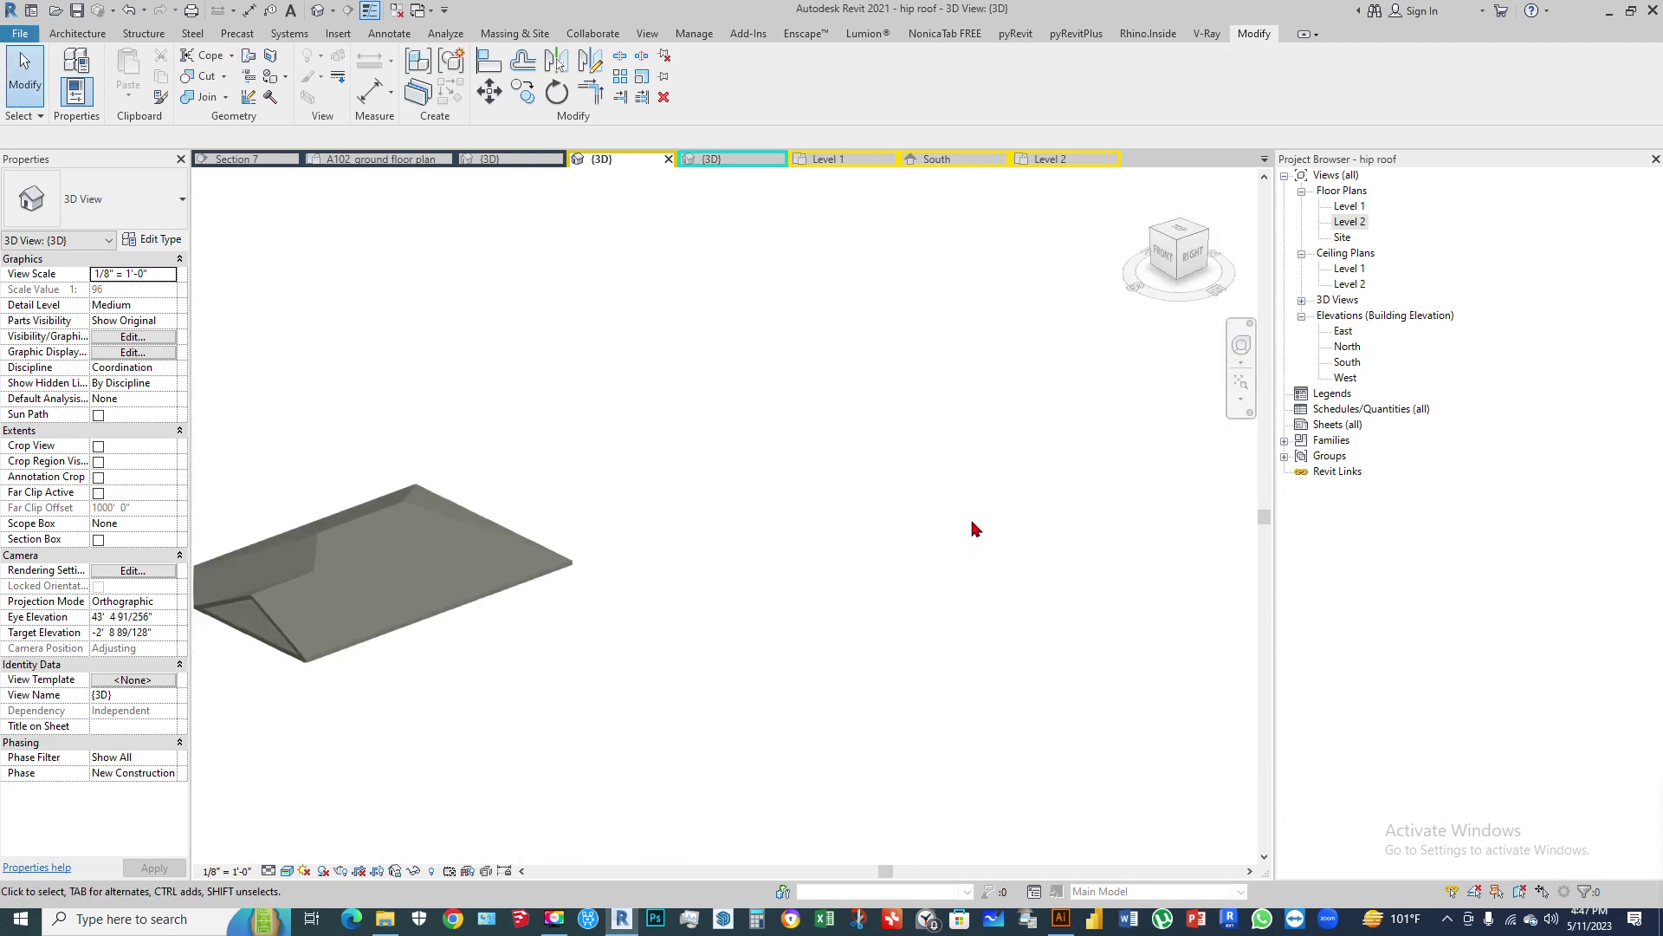
pyautogui.scroll(8, 549, 624)
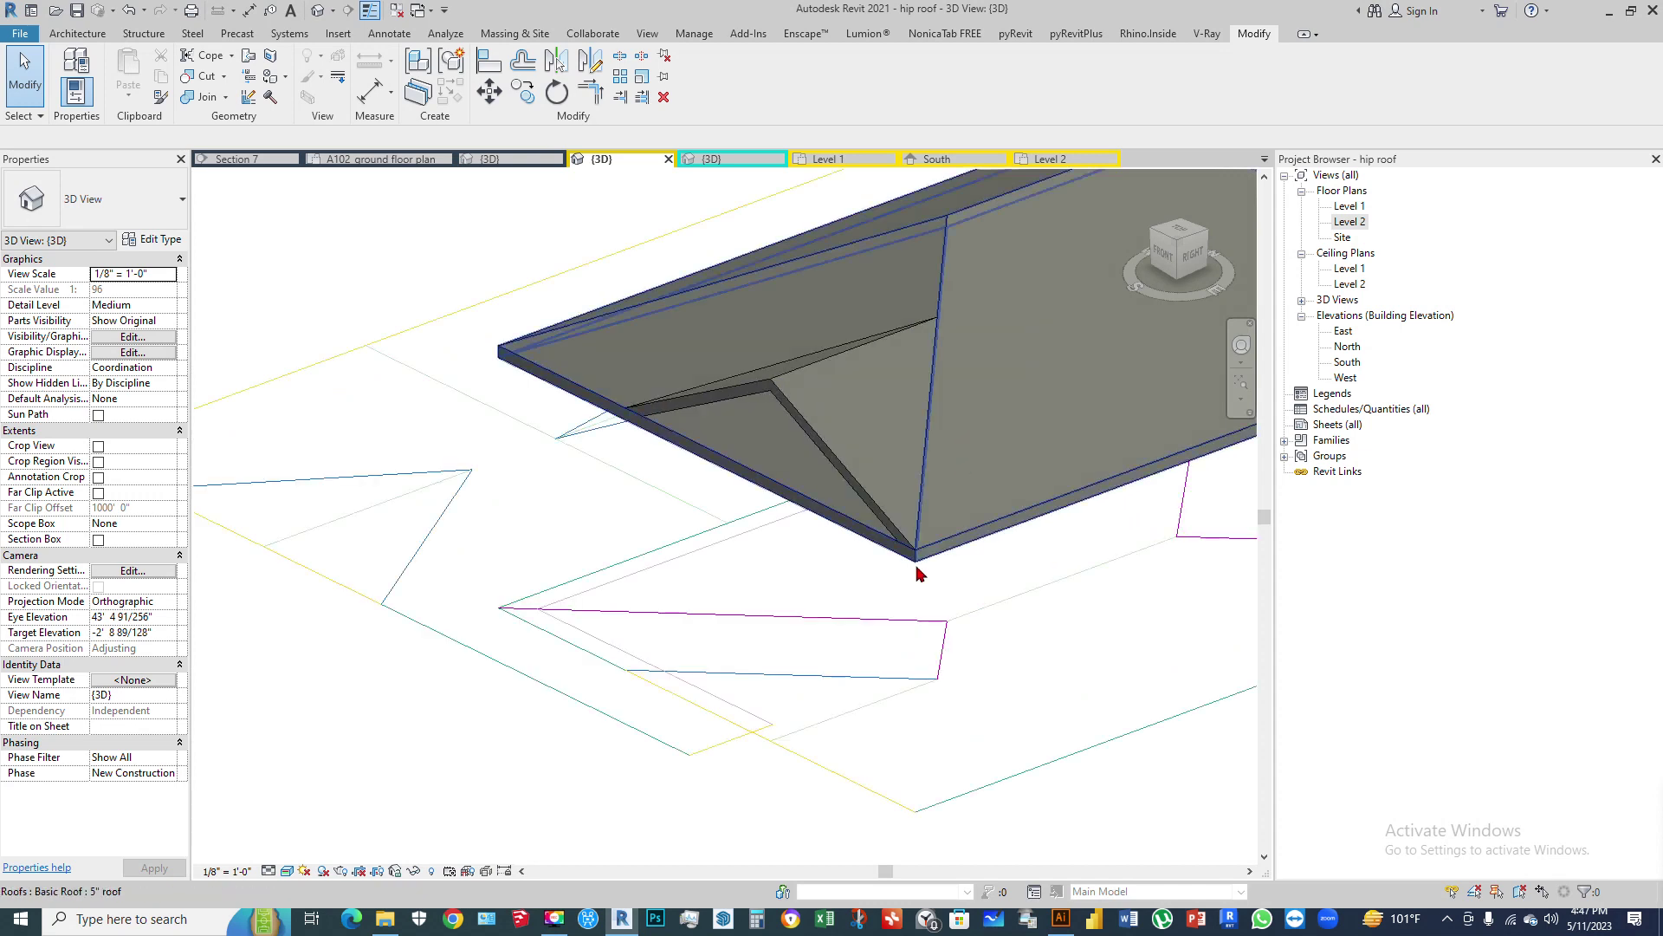
pyautogui.scroll(3, 832, 397)
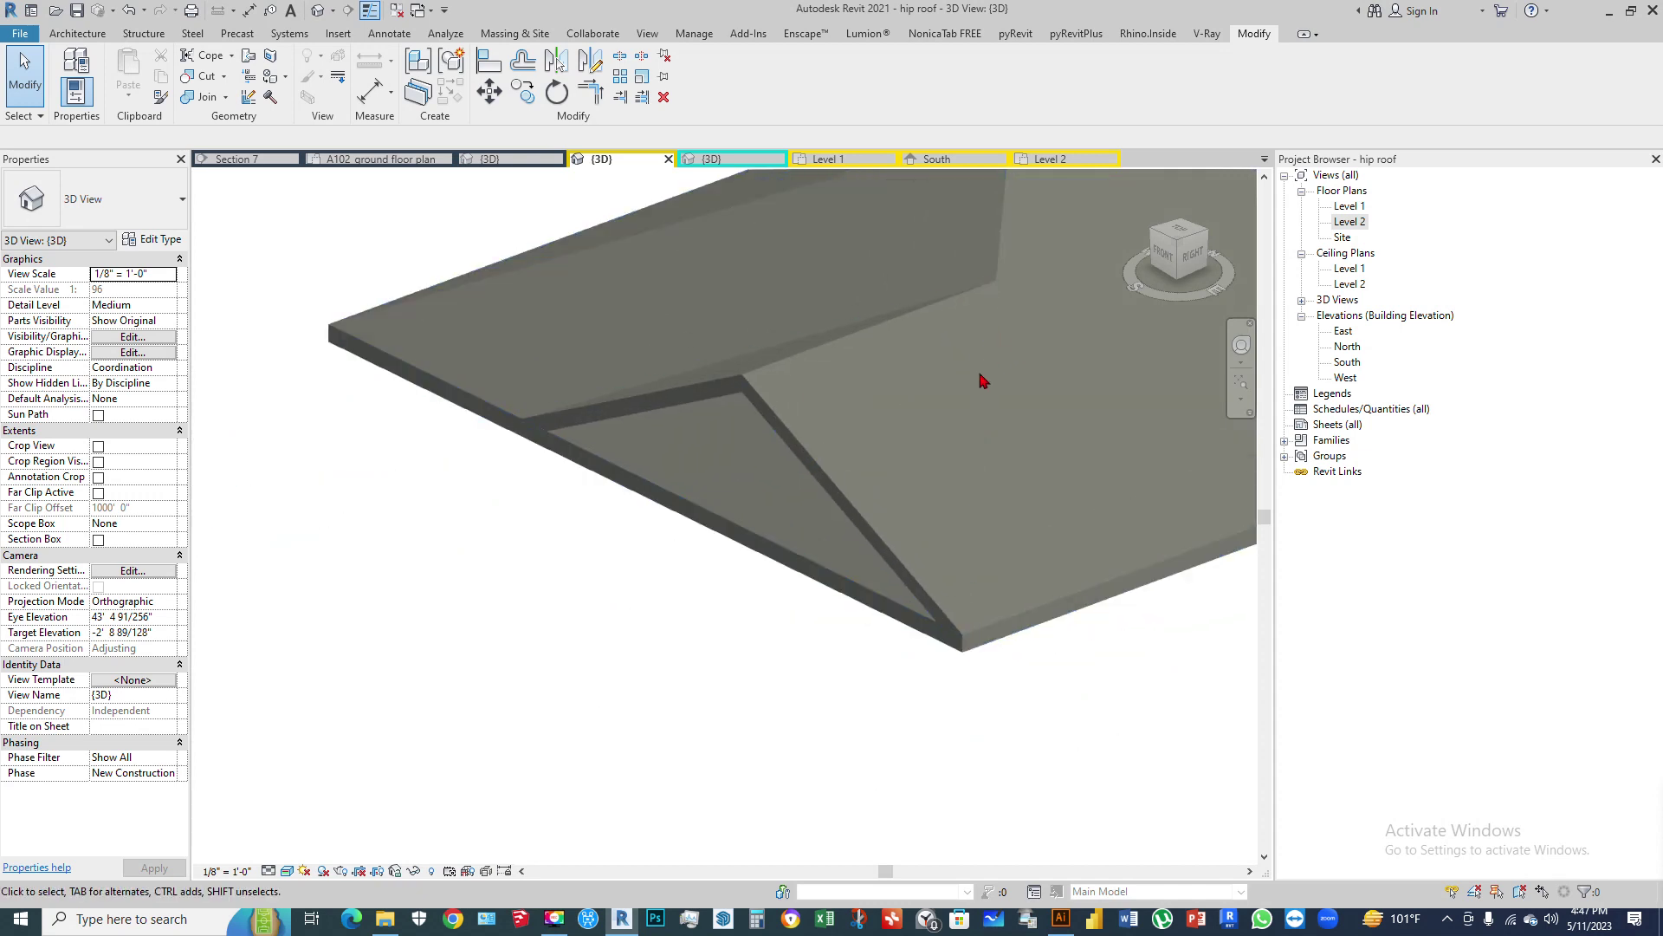
pyautogui.scroll(-3, 892, 434)
pyautogui.keyDown('shift'); pyautogui.moveTo(902, 464); pyautogui.dragTo(777, 553, button='middle'); pyautogui.keyUp('shift')
pyautogui.scroll(5, 879, 389)
pyautogui.click(788, 583)
pyautogui.press('Escape')
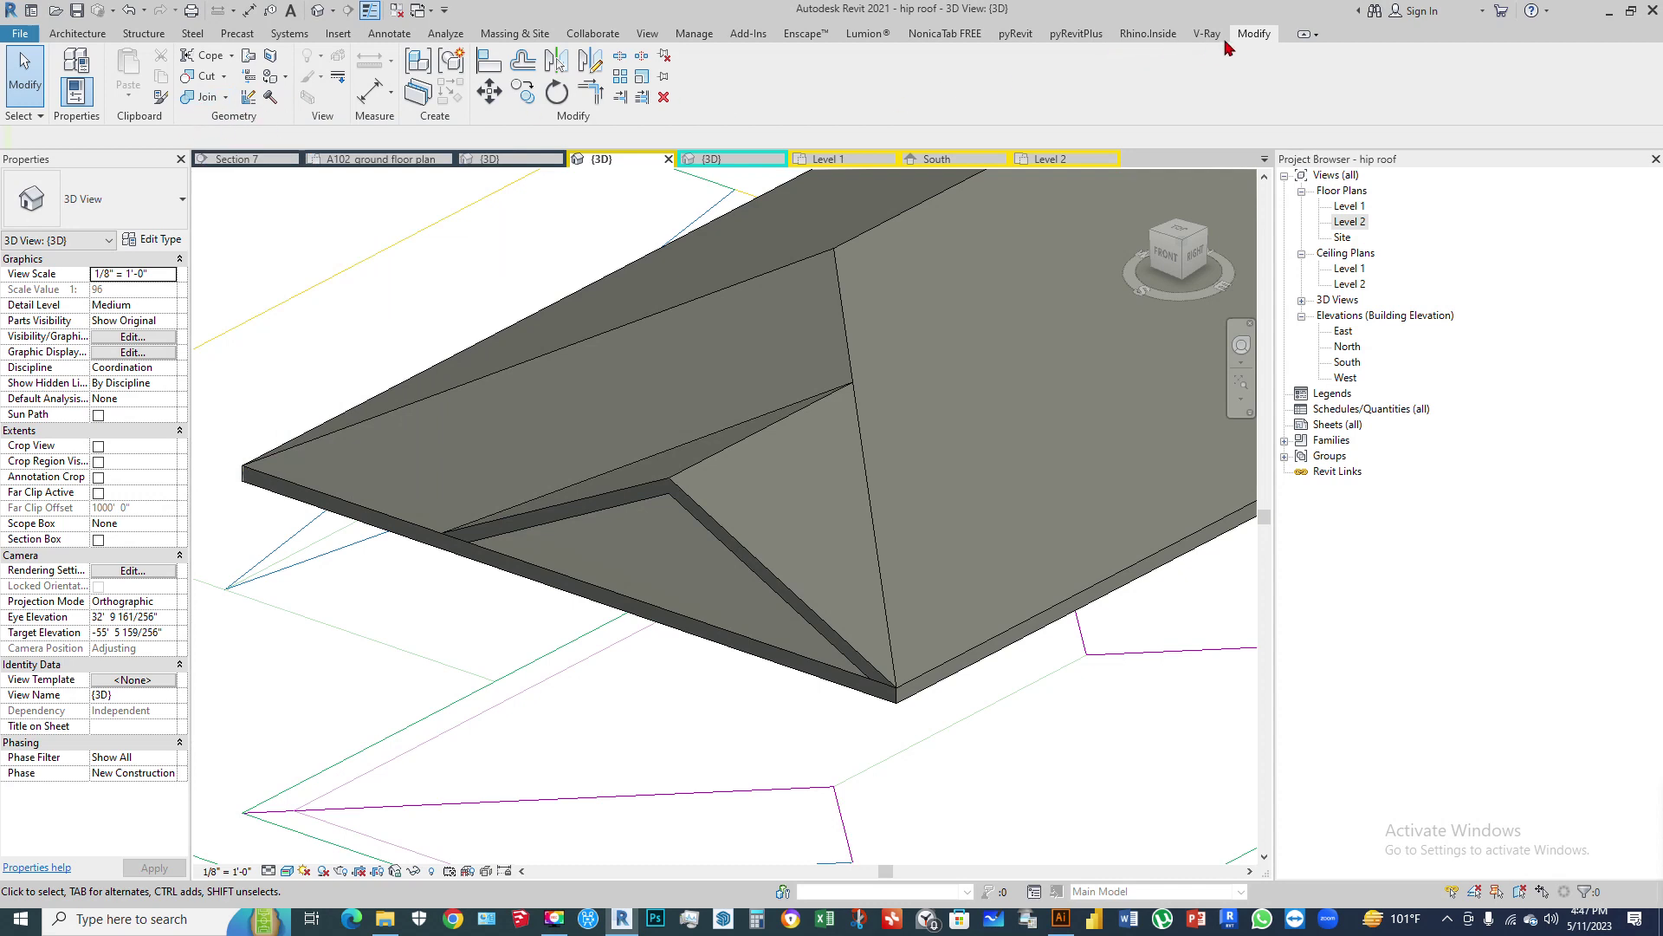
# Step: Geometry-join the small lower roof with the main hip roof and orbit to check the valley lines
pyautogui.click(199, 97)
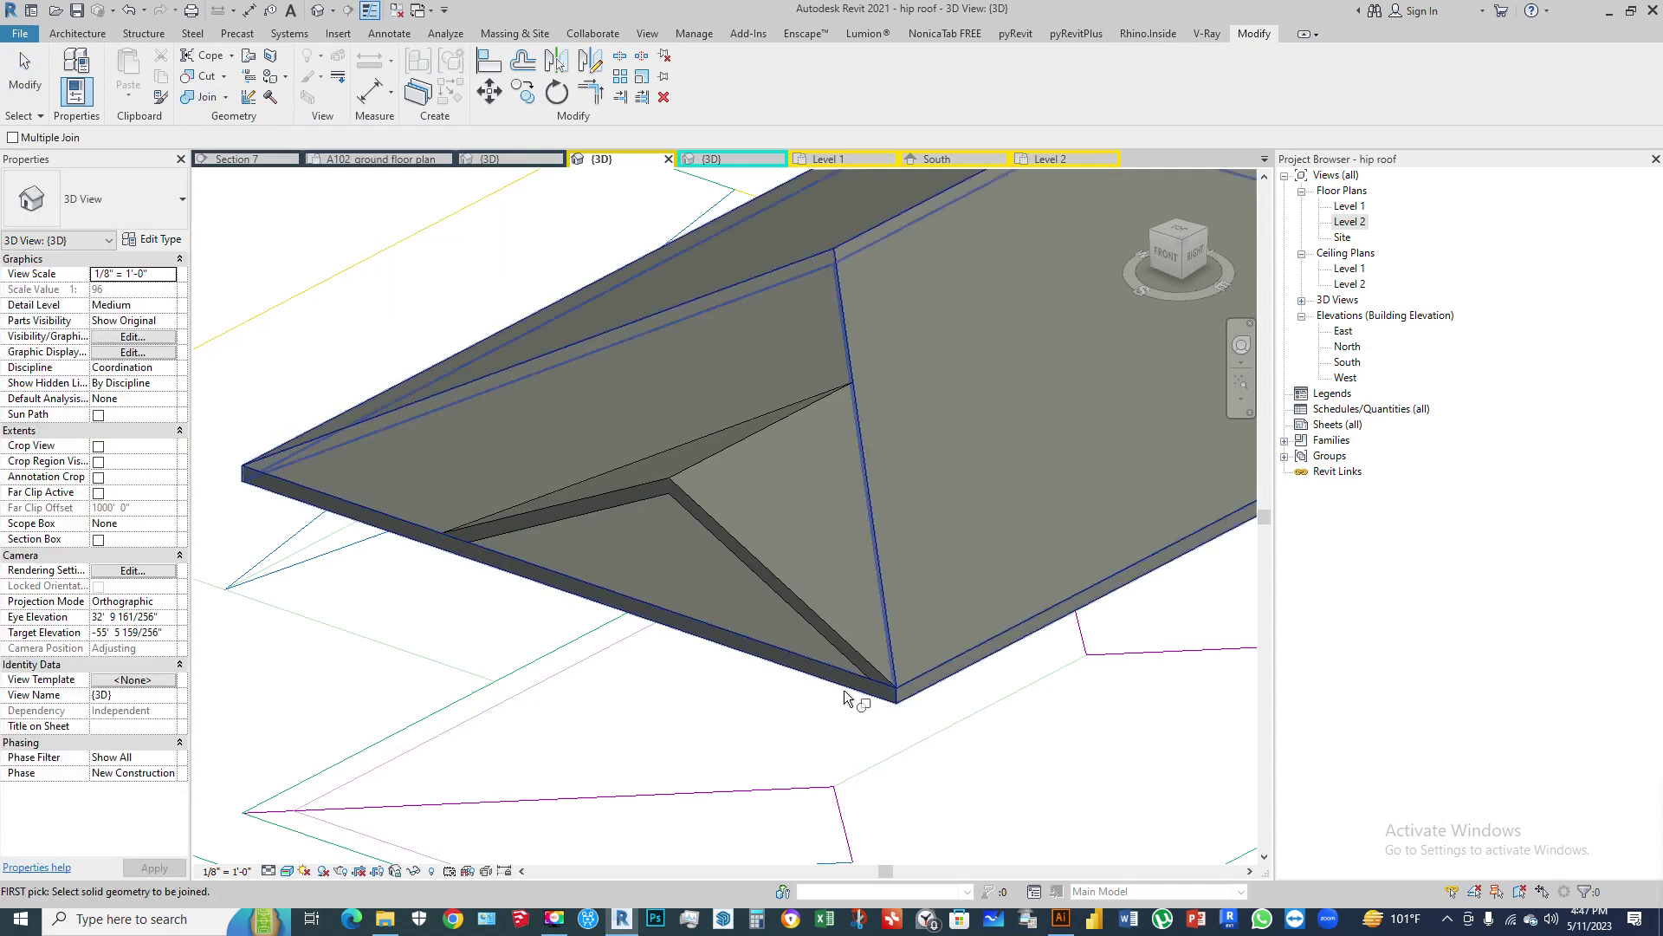
pyautogui.click(768, 574)
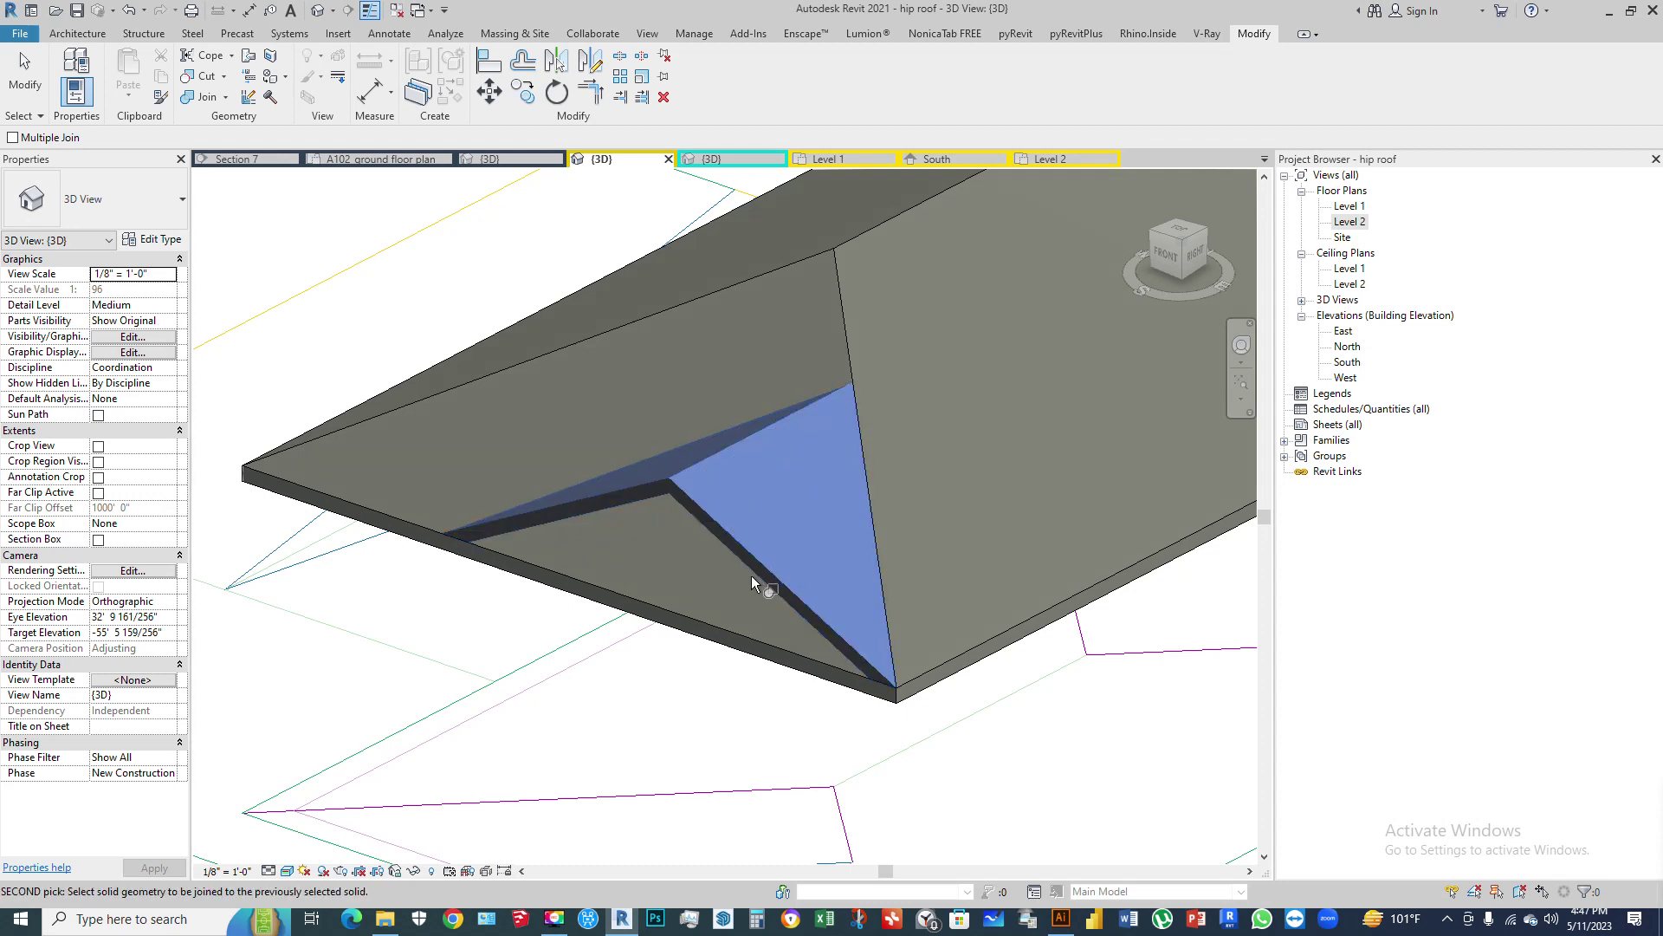
pyautogui.click(842, 281)
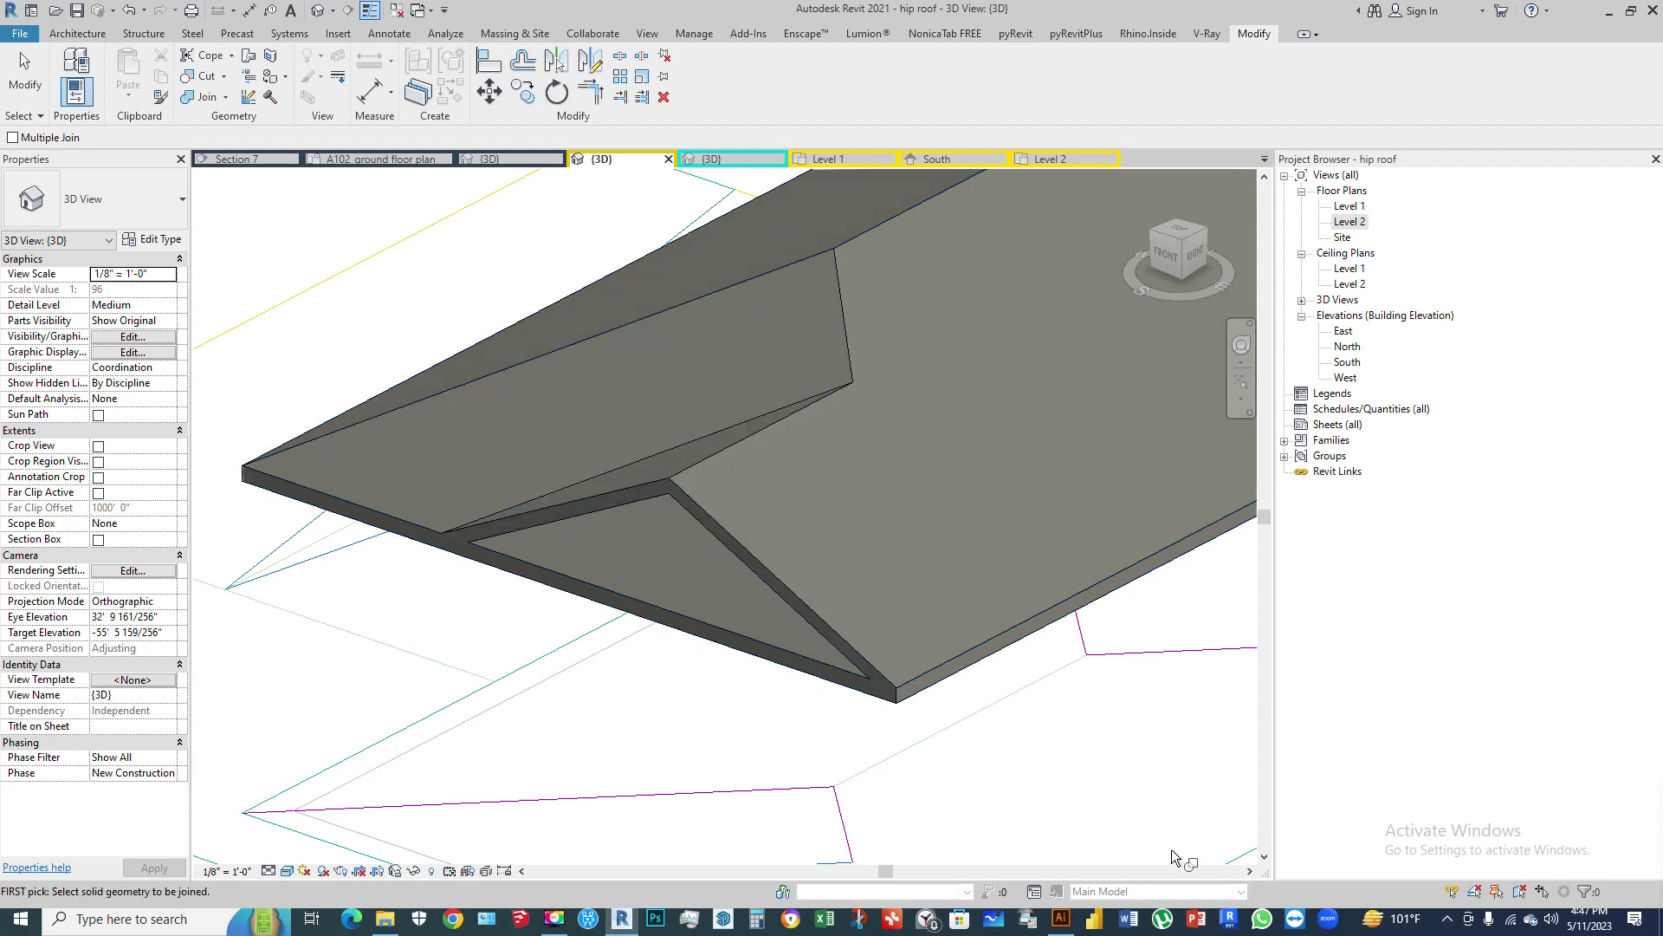
pyautogui.press('Escape')
pyautogui.keyDown('shift'); pyautogui.moveTo(951, 700); pyautogui.dragTo(900, 587, button='middle'); pyautogui.keyUp('shift')
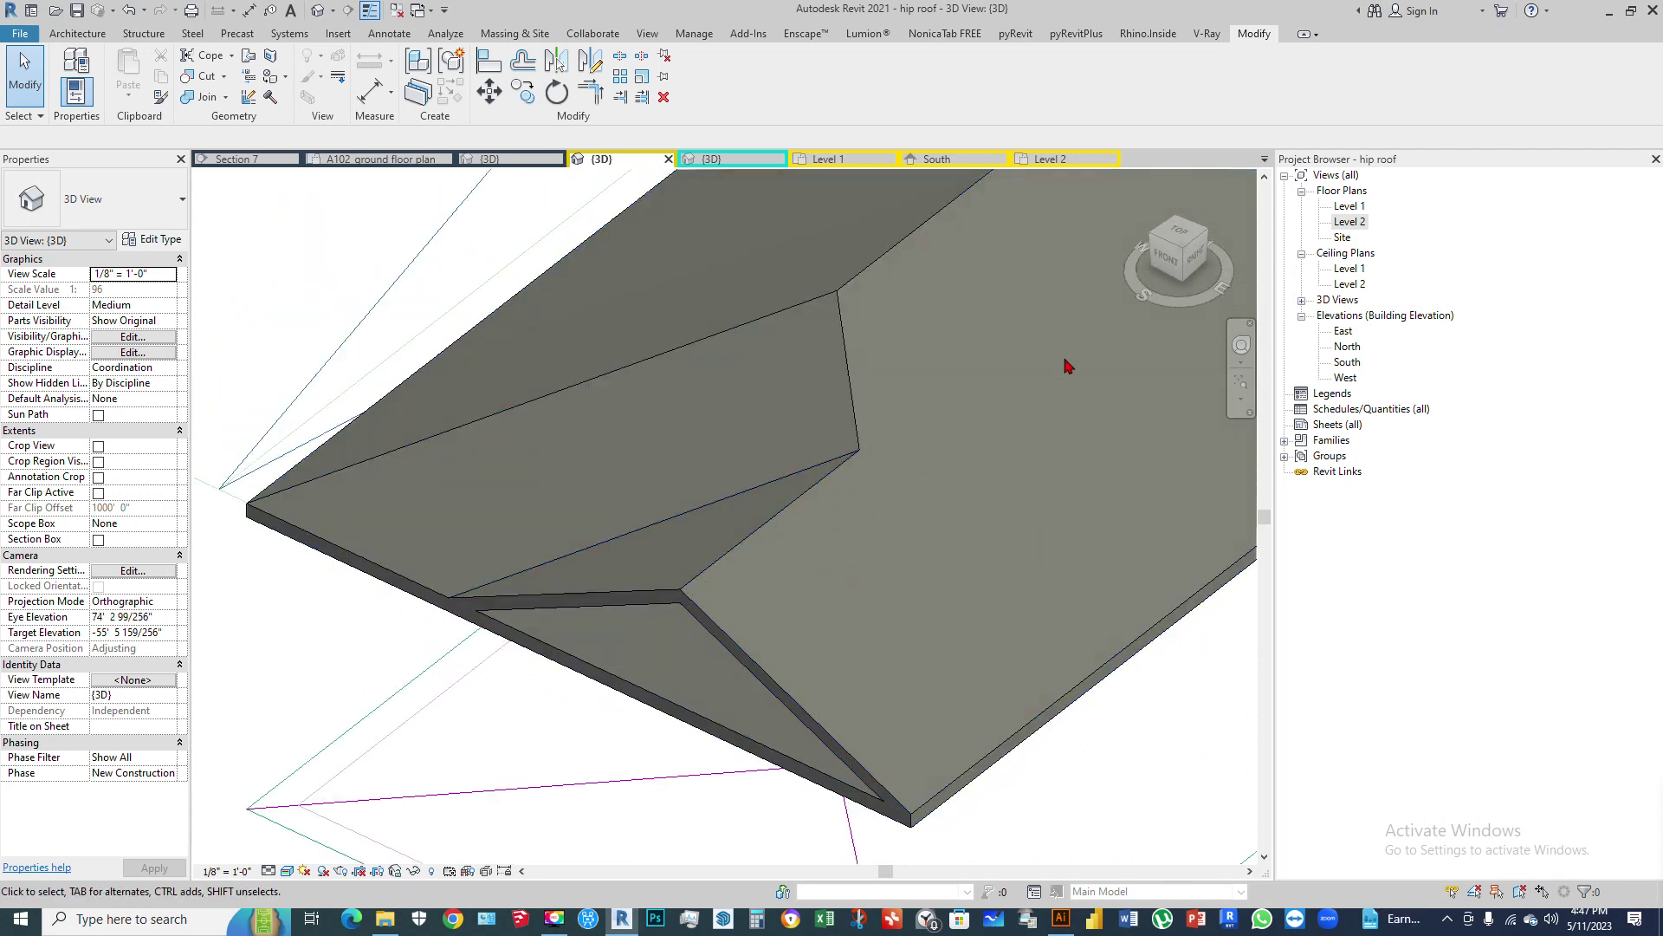
# Step: Orbit and zoom in close to the hip roof's lower front corner
pyautogui.keyDown('shift'); pyautogui.moveTo(865, 487); pyautogui.dragTo(944, 519, button='middle'); pyautogui.keyUp('shift')
pyautogui.scroll(3, 957, 523)
pyautogui.scroll(-2, 907, 530)
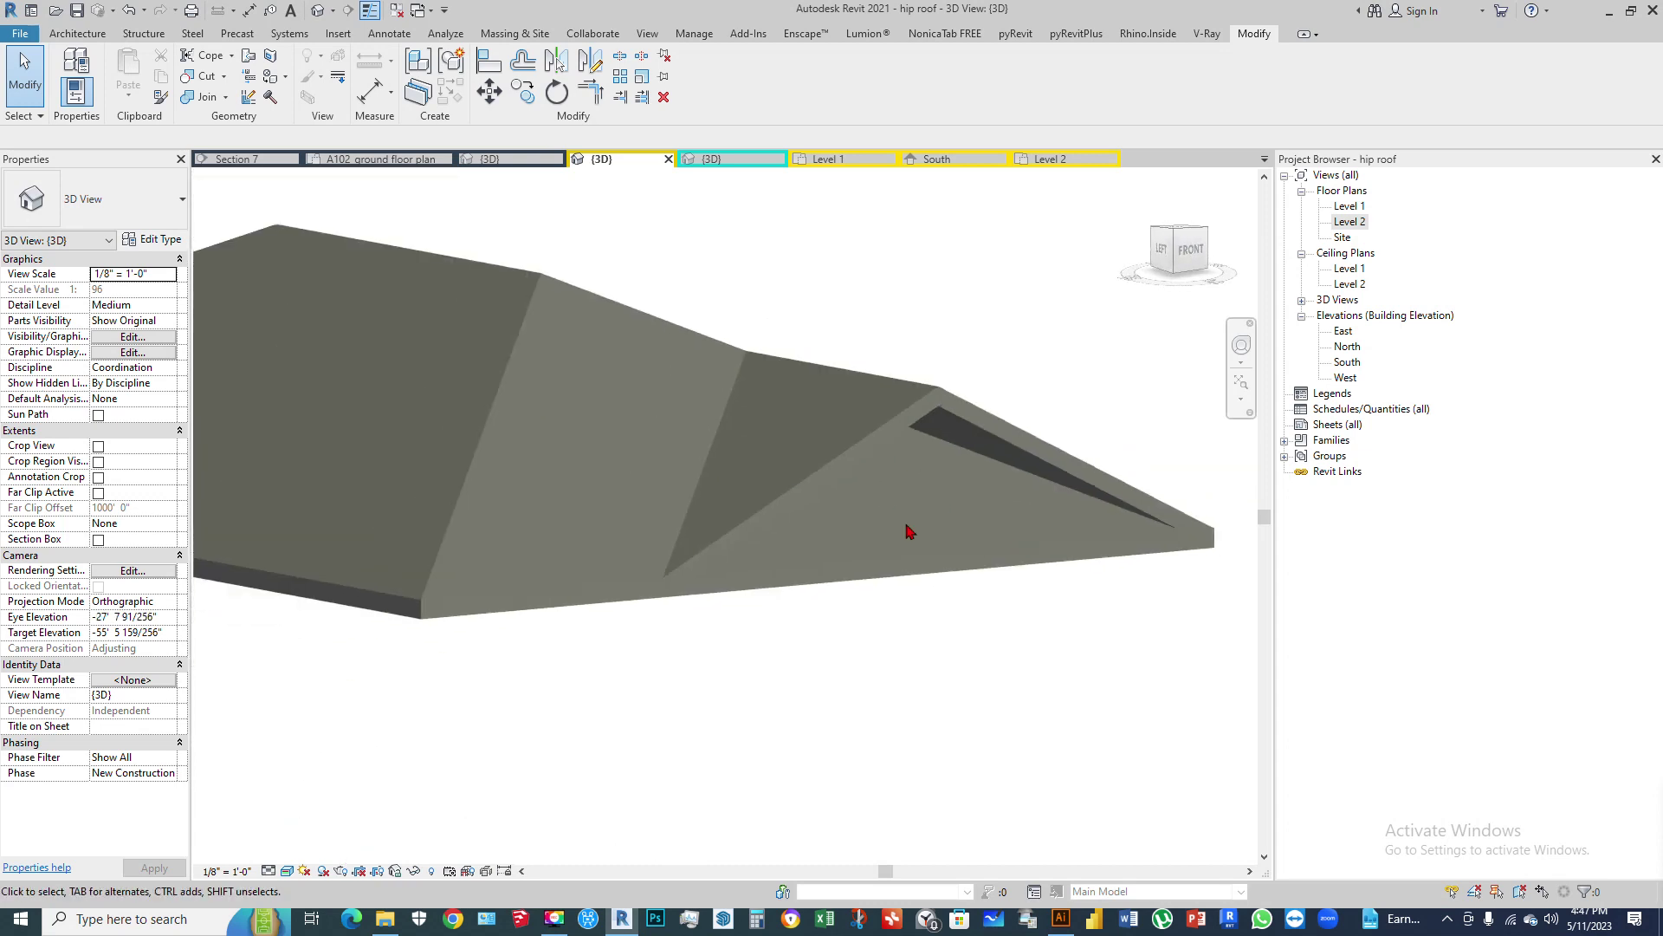
pyautogui.click(927, 574)
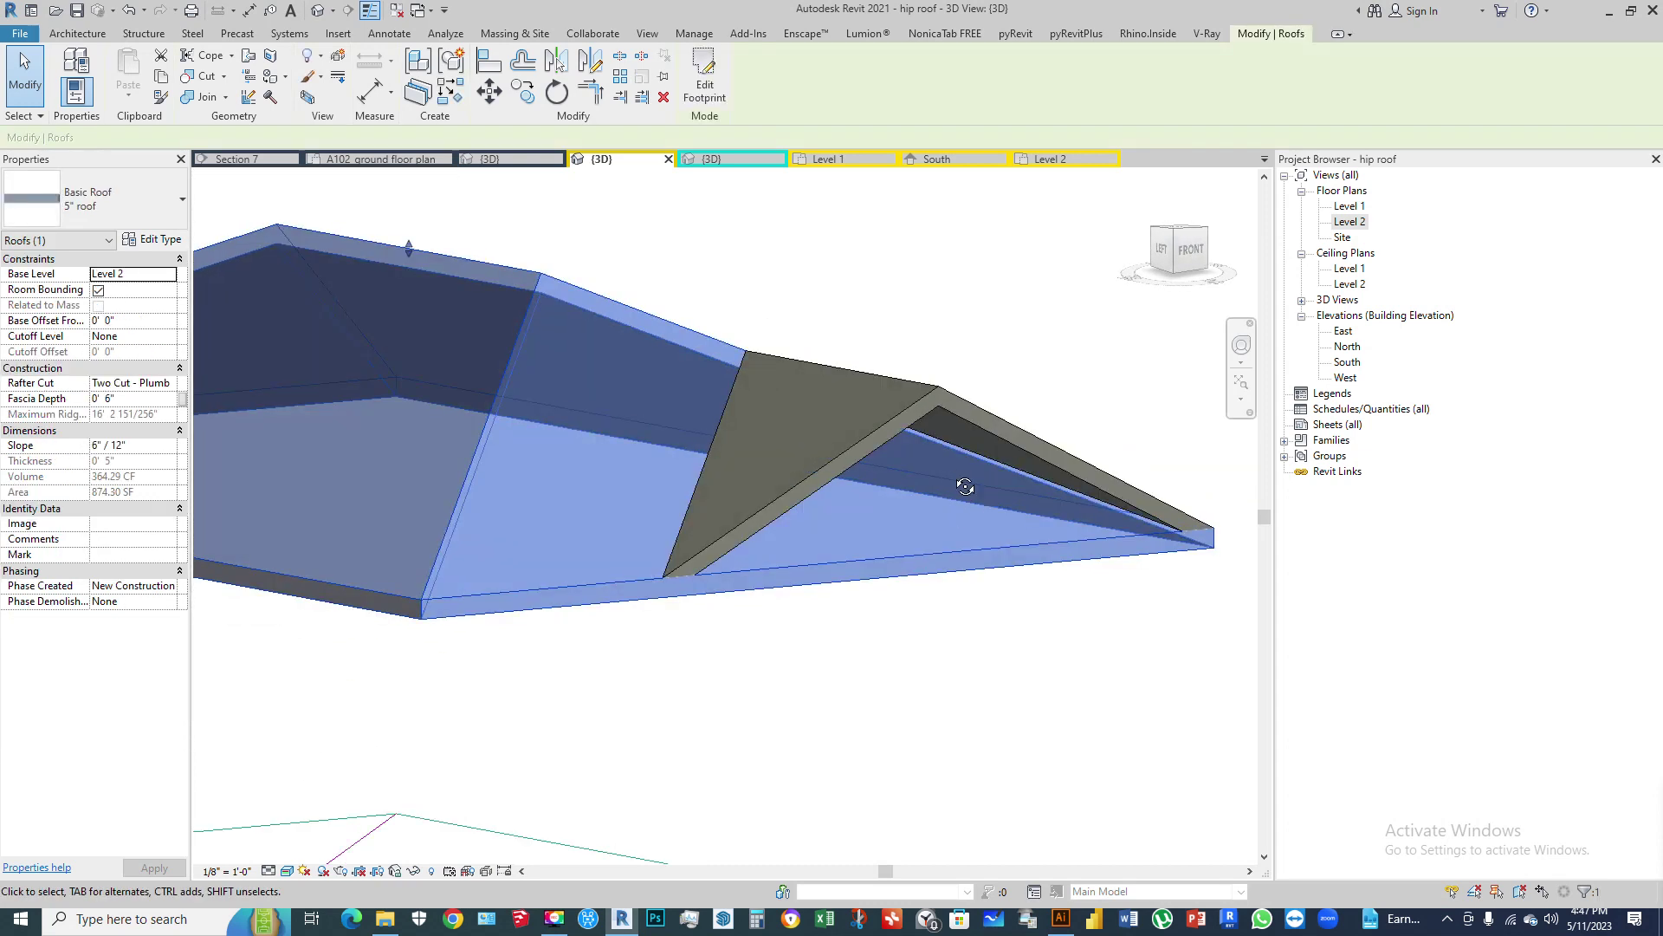
pyautogui.scroll(4, 954, 472)
pyautogui.keyDown('shift'); pyautogui.moveTo(768, 717); pyautogui.dragTo(801, 485, button='middle'); pyautogui.keyUp('shift')
pyautogui.scroll(3, 767, 717)
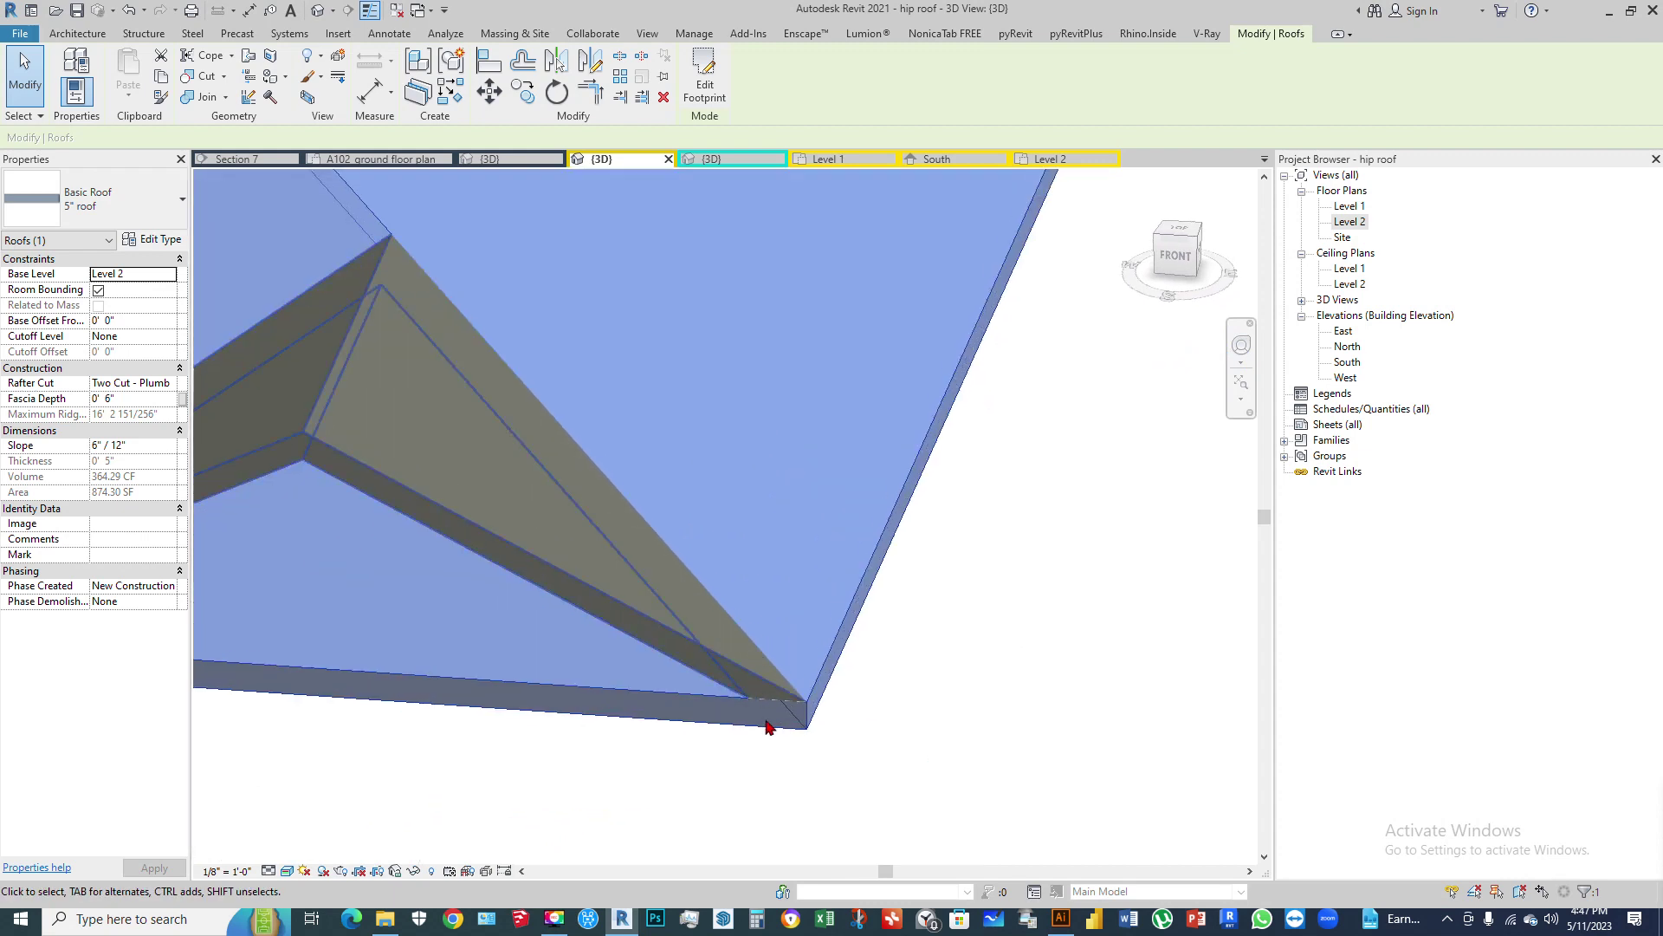
pyautogui.moveTo(766, 716); pyautogui.dragTo(962, 657, button='middle')
pyautogui.scroll(-5, 962, 656)
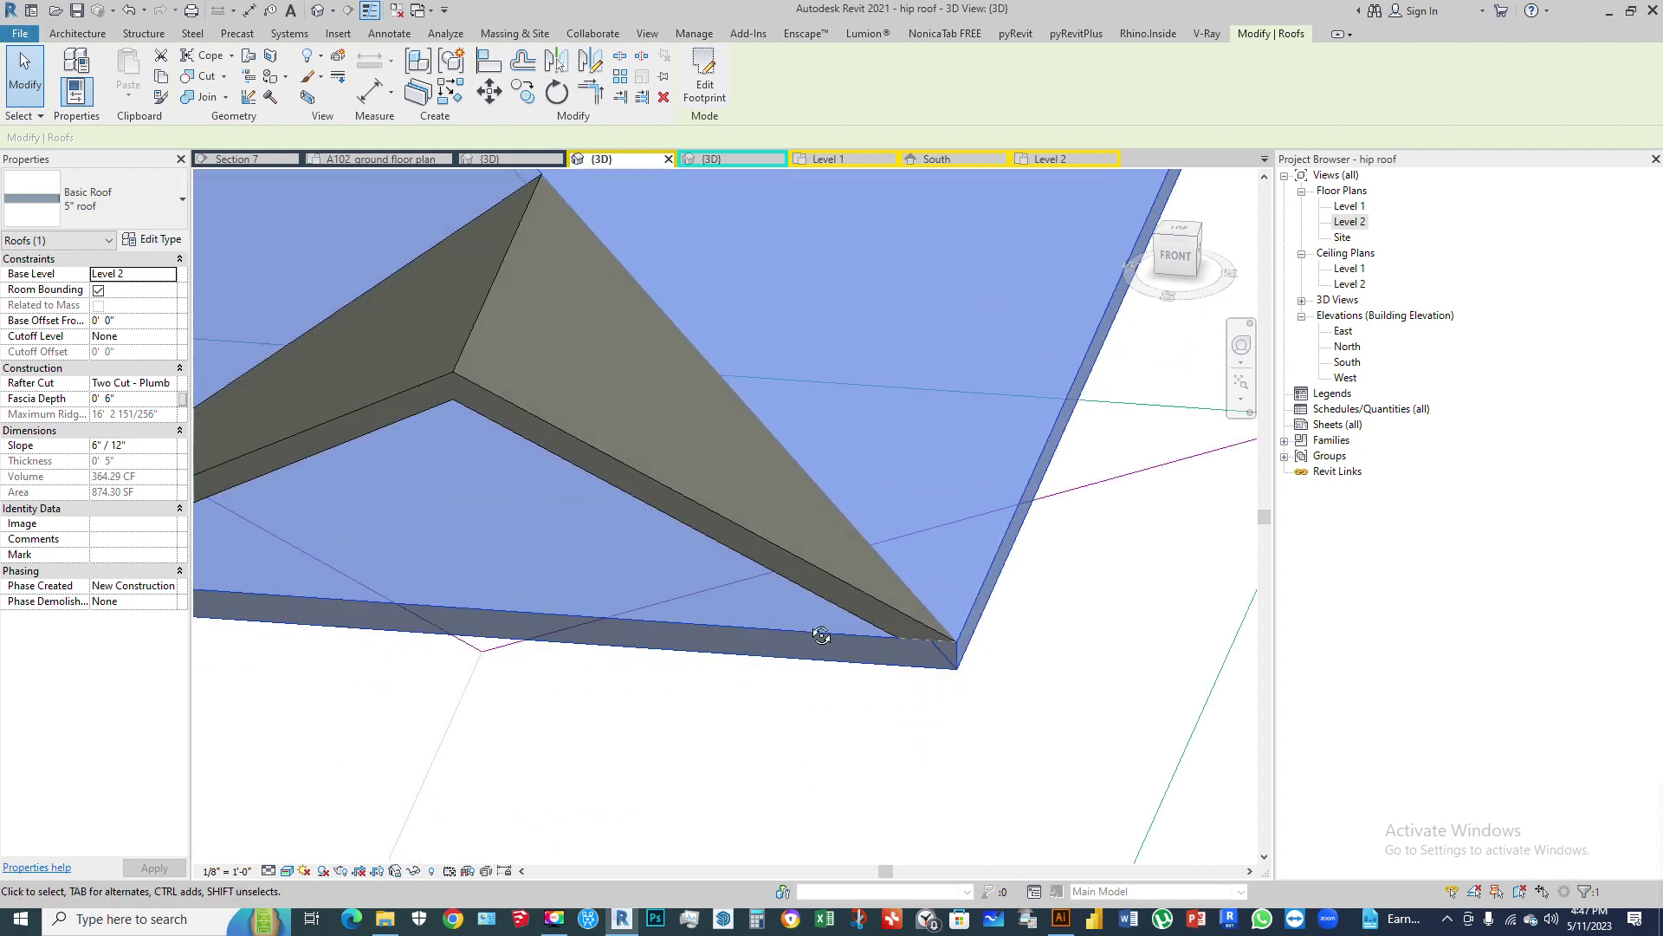
pyautogui.scroll(3, 880, 576)
pyautogui.scroll(-3, 791, 509)
pyautogui.scroll(3, 942, 558)
pyautogui.scroll(4, 942, 559)
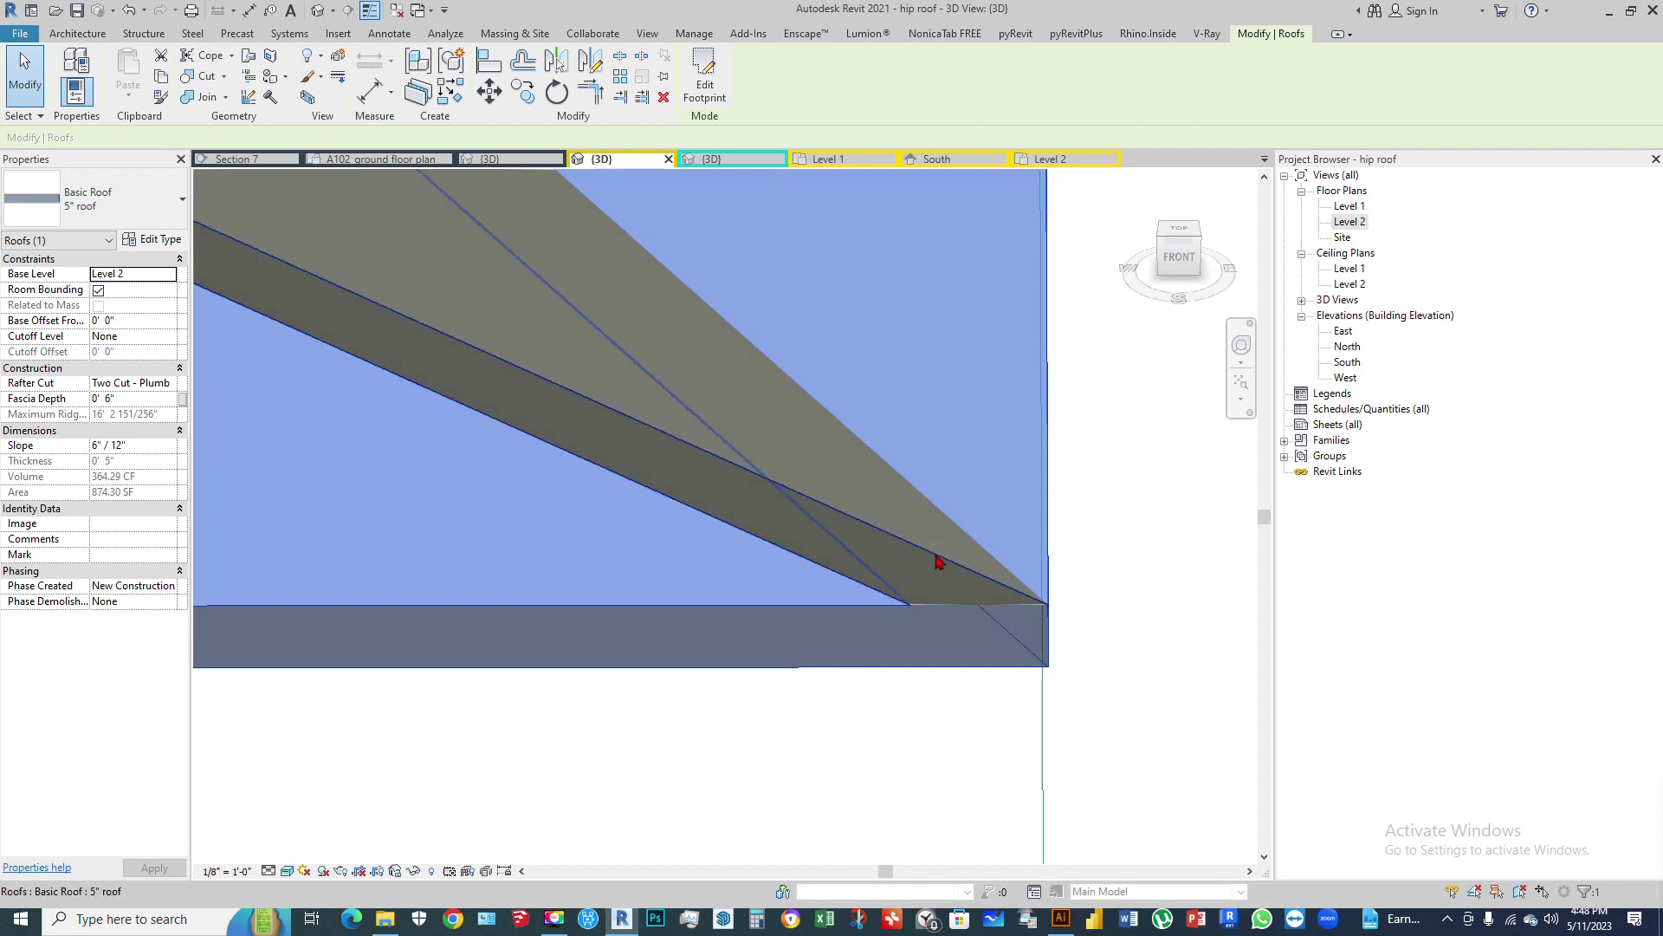
# Step: Select the smaller lower roof piece and orbit around it to frame the corner
pyautogui.click(835, 564)
pyautogui.keyDown('shift'); pyautogui.moveTo(891, 586); pyautogui.dragTo(887, 550, button='middle'); pyautogui.keyUp('shift')
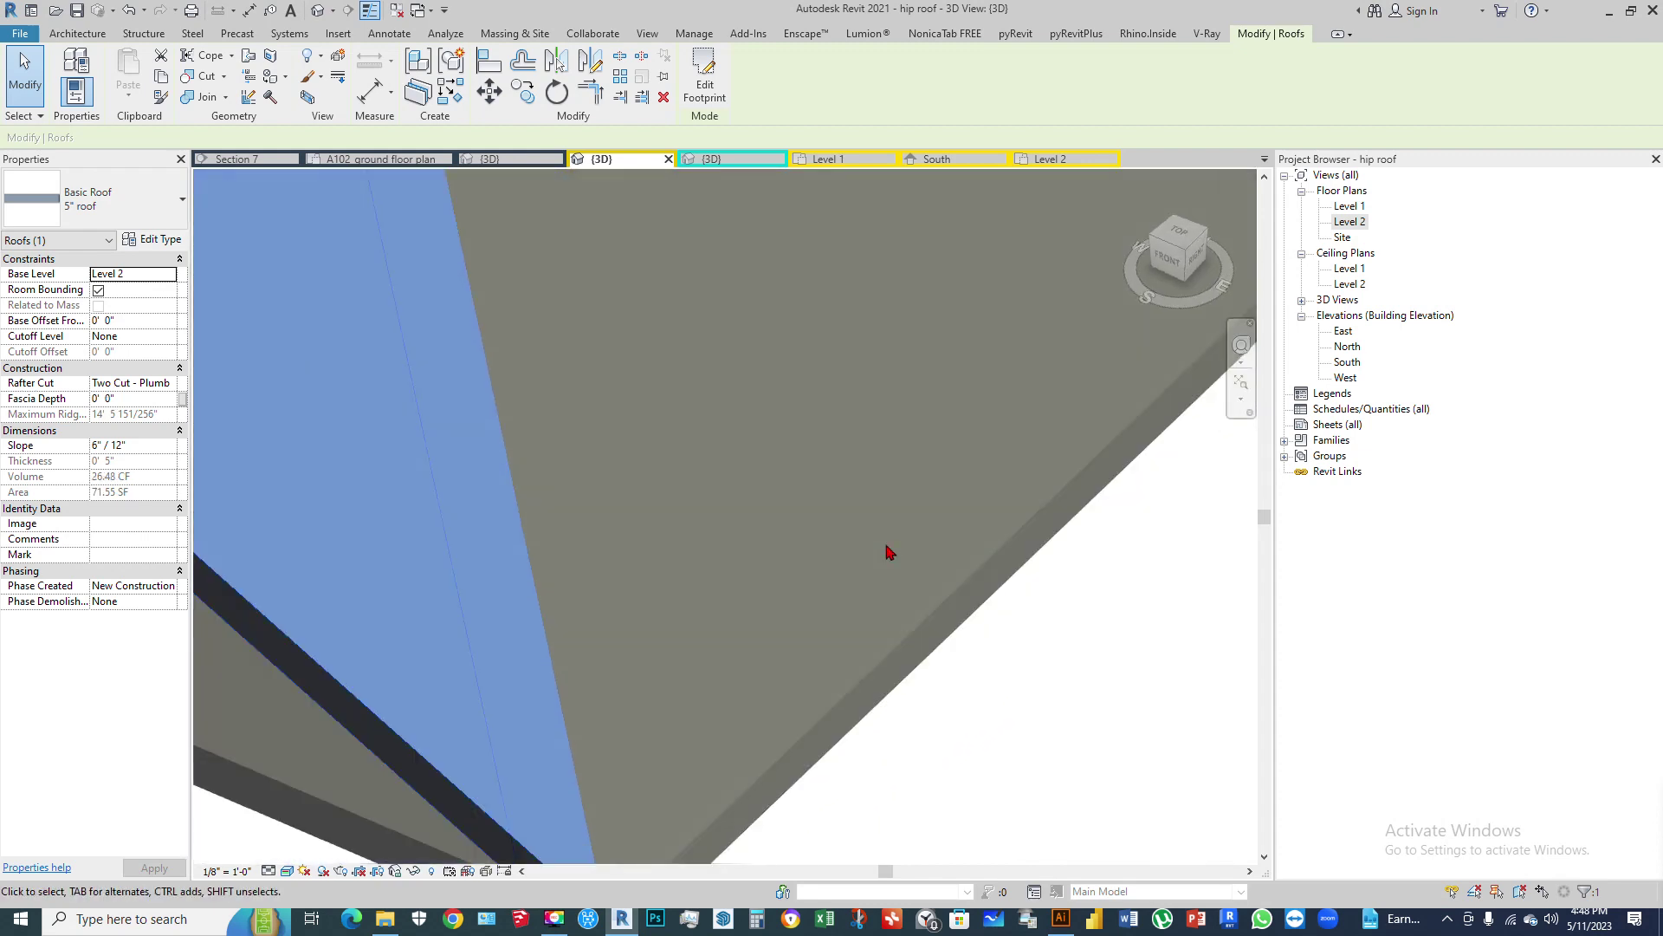
pyautogui.scroll(-5, 853, 606)
pyautogui.keyDown('shift'); pyautogui.moveTo(772, 554); pyautogui.dragTo(779, 451, button='middle'); pyautogui.keyUp('shift')
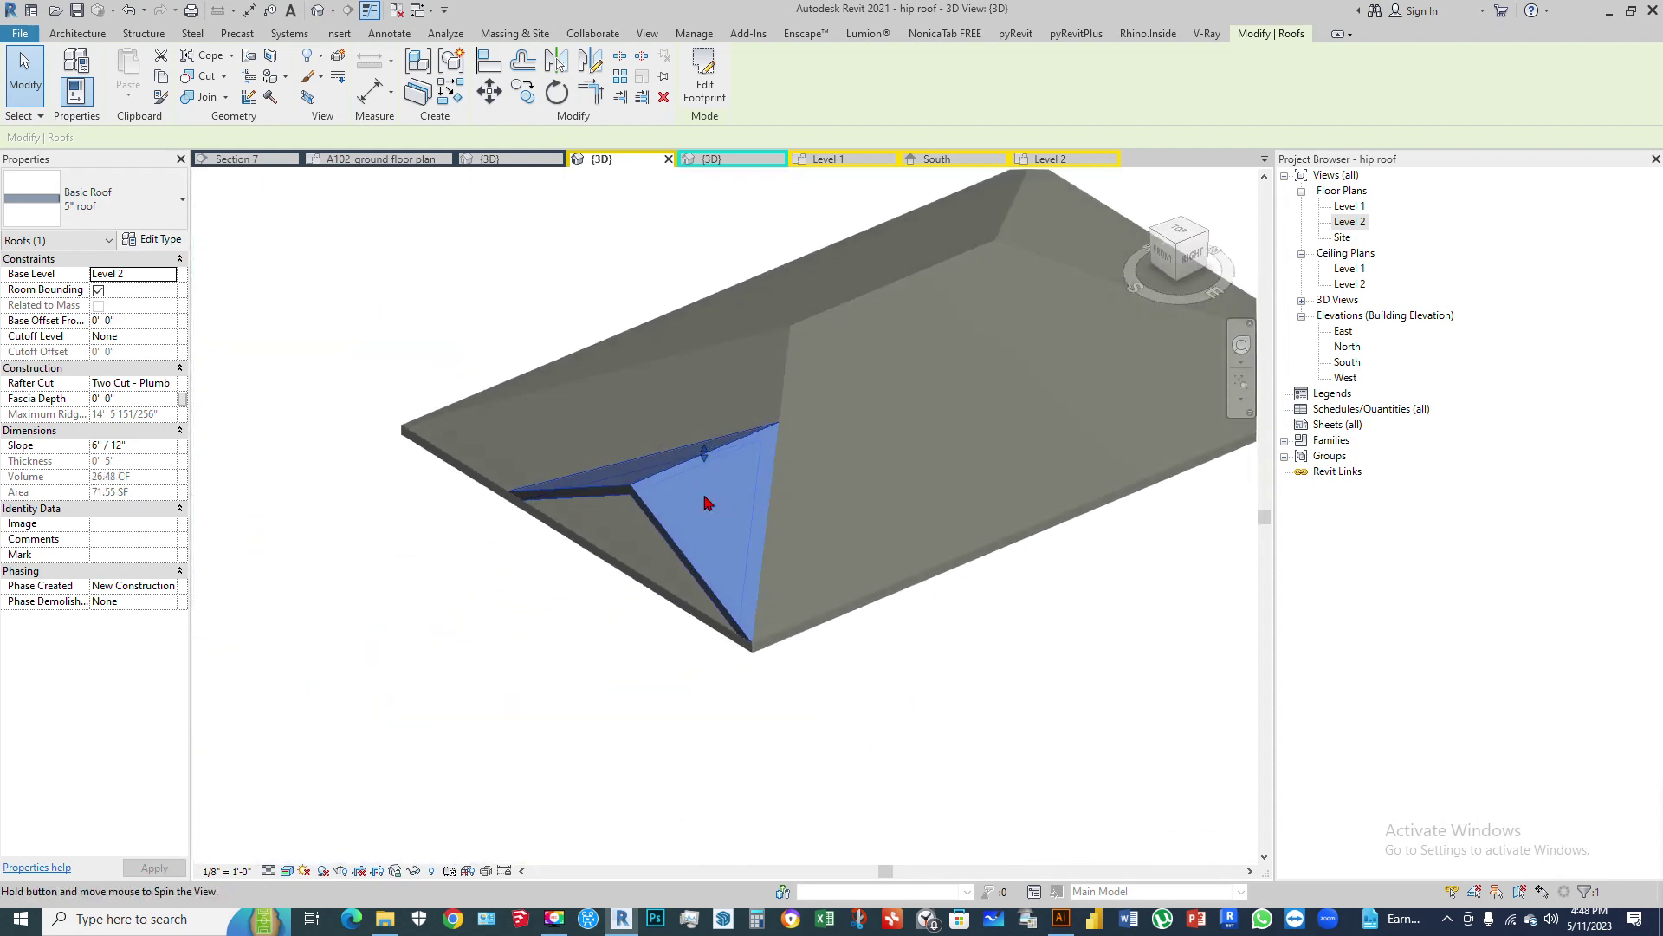
pyautogui.scroll(4, 851, 486)
pyautogui.scroll(-4, 756, 573)
pyautogui.keyDown('shift'); pyautogui.moveTo(756, 573); pyautogui.dragTo(1143, 492, button='middle'); pyautogui.keyUp('shift')
pyautogui.scroll(3, 1173, 694)
pyautogui.scroll(3, 1144, 492)
pyautogui.keyDown('shift'); pyautogui.moveTo(1121, 549); pyautogui.dragTo(1052, 576, button='middle'); pyautogui.keyUp('shift')
pyautogui.scroll(-3, 1053, 576)
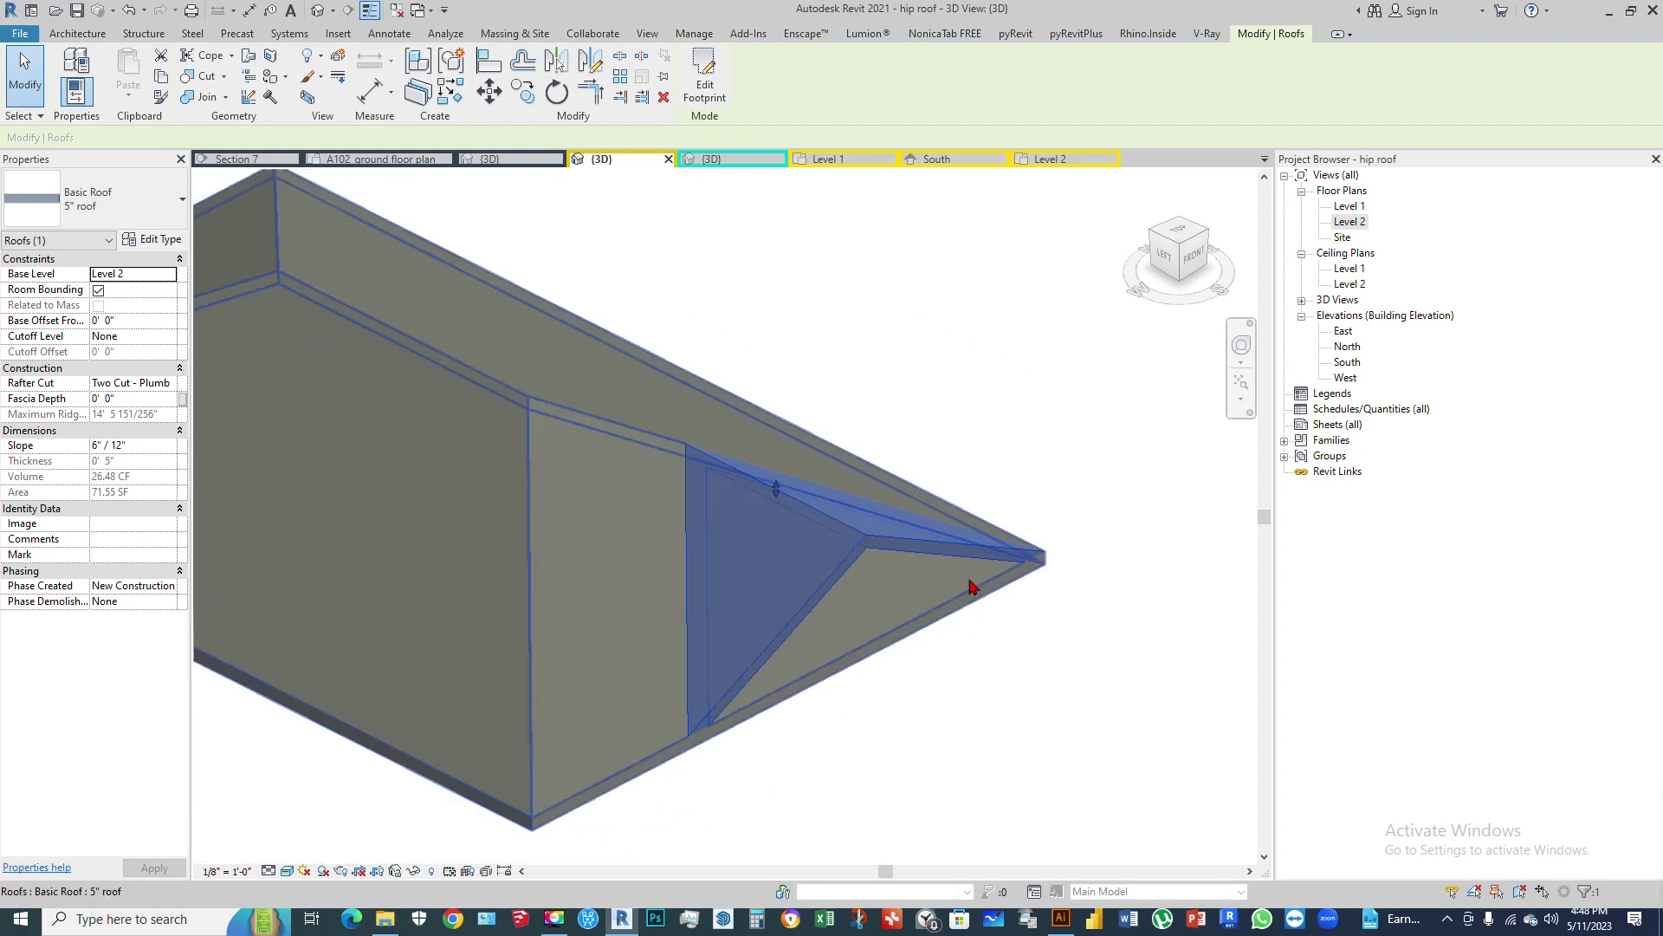
# Step: Reselect the small triangular roof so Properties shows its 6"/12" slope and 71.55 SF area
pyautogui.press('Escape')
pyautogui.click(943, 549)
pyautogui.scroll(2, 949, 602)
pyautogui.keyDown('shift'); pyautogui.moveTo(949, 602); pyautogui.dragTo(917, 482, button='middle'); pyautogui.keyUp('shift')
pyautogui.scroll(-3, 918, 482)
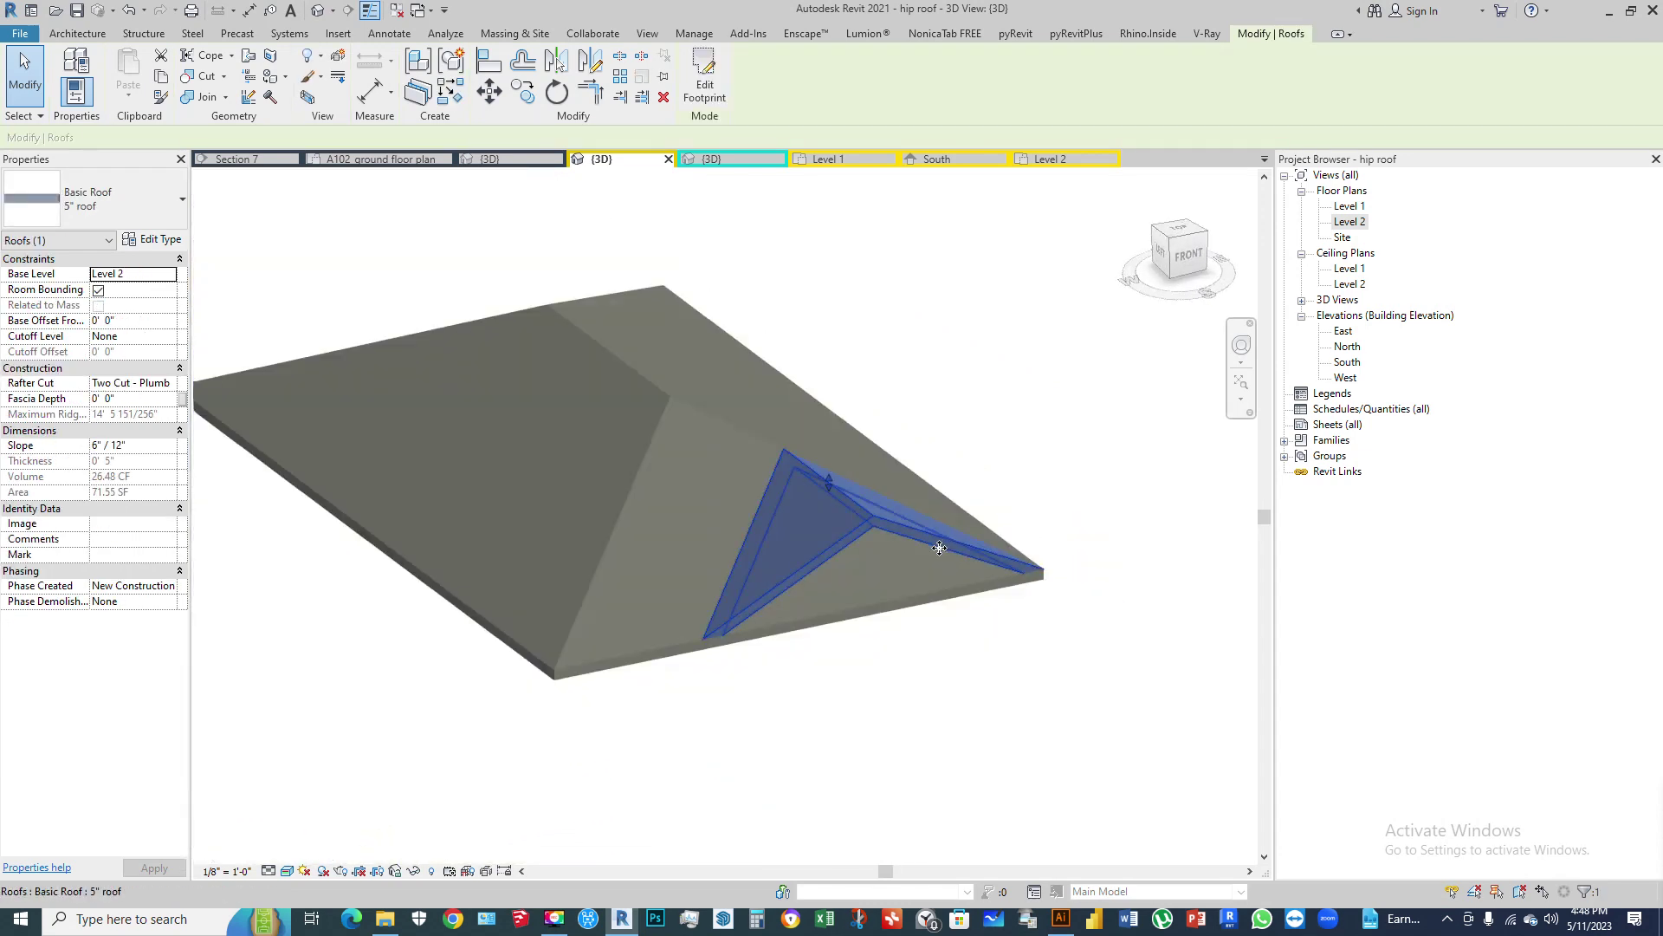
pyautogui.scroll(5, 737, 640)
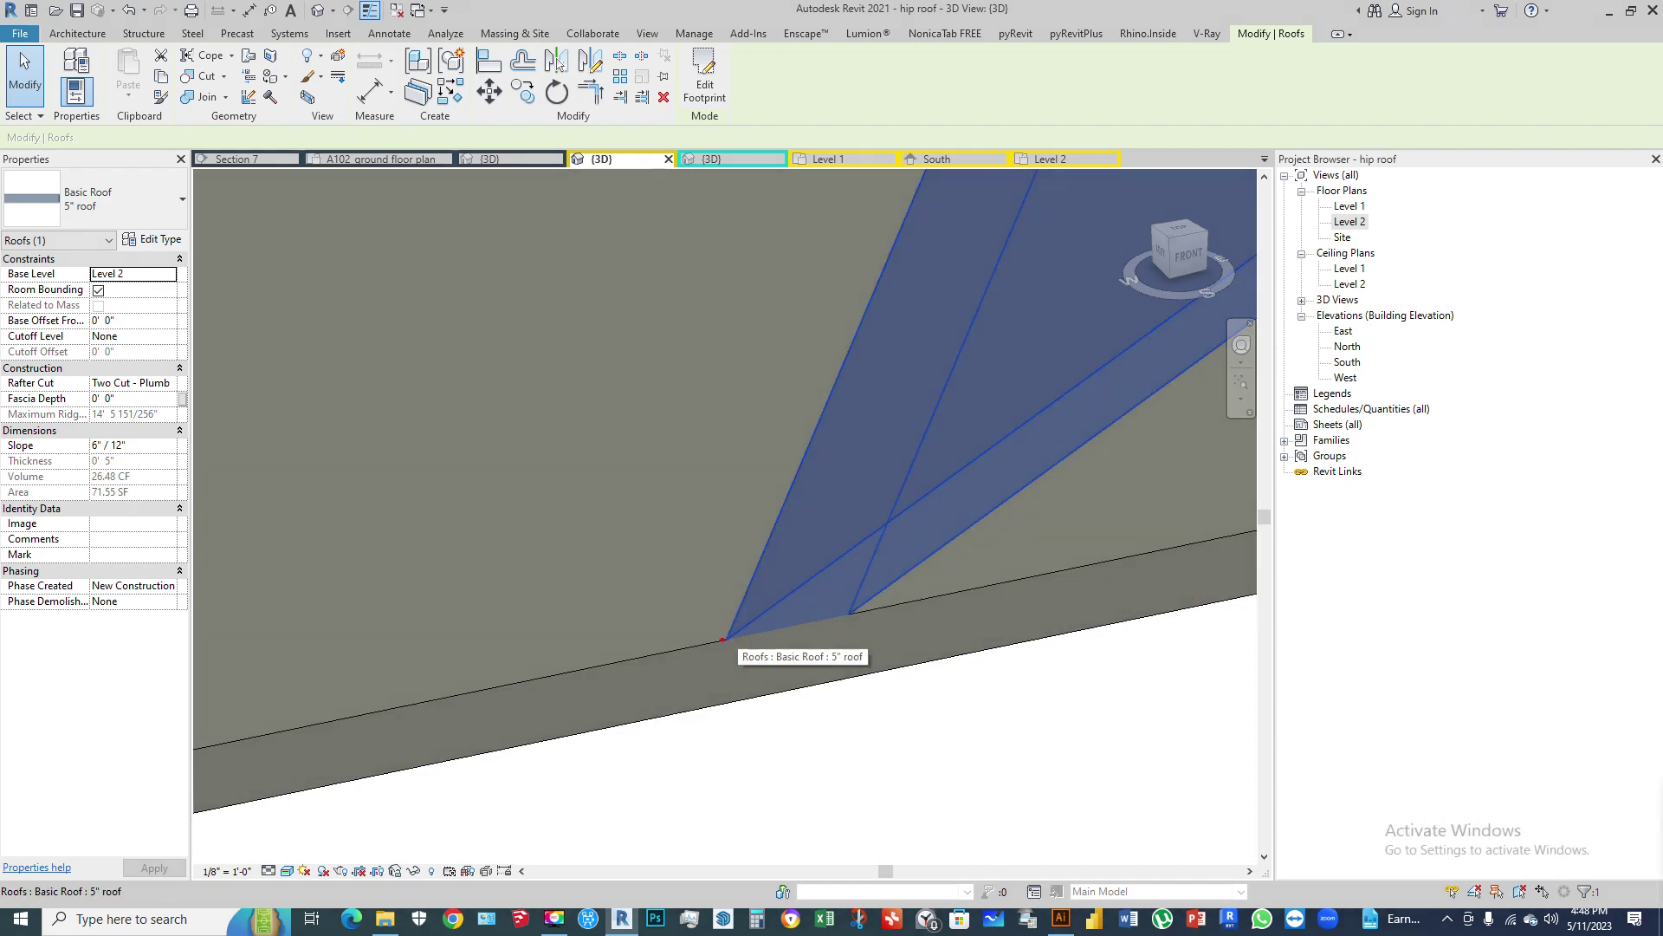
pyautogui.scroll(-3, 804, 615)
pyautogui.press('Escape')
pyautogui.click(858, 551)
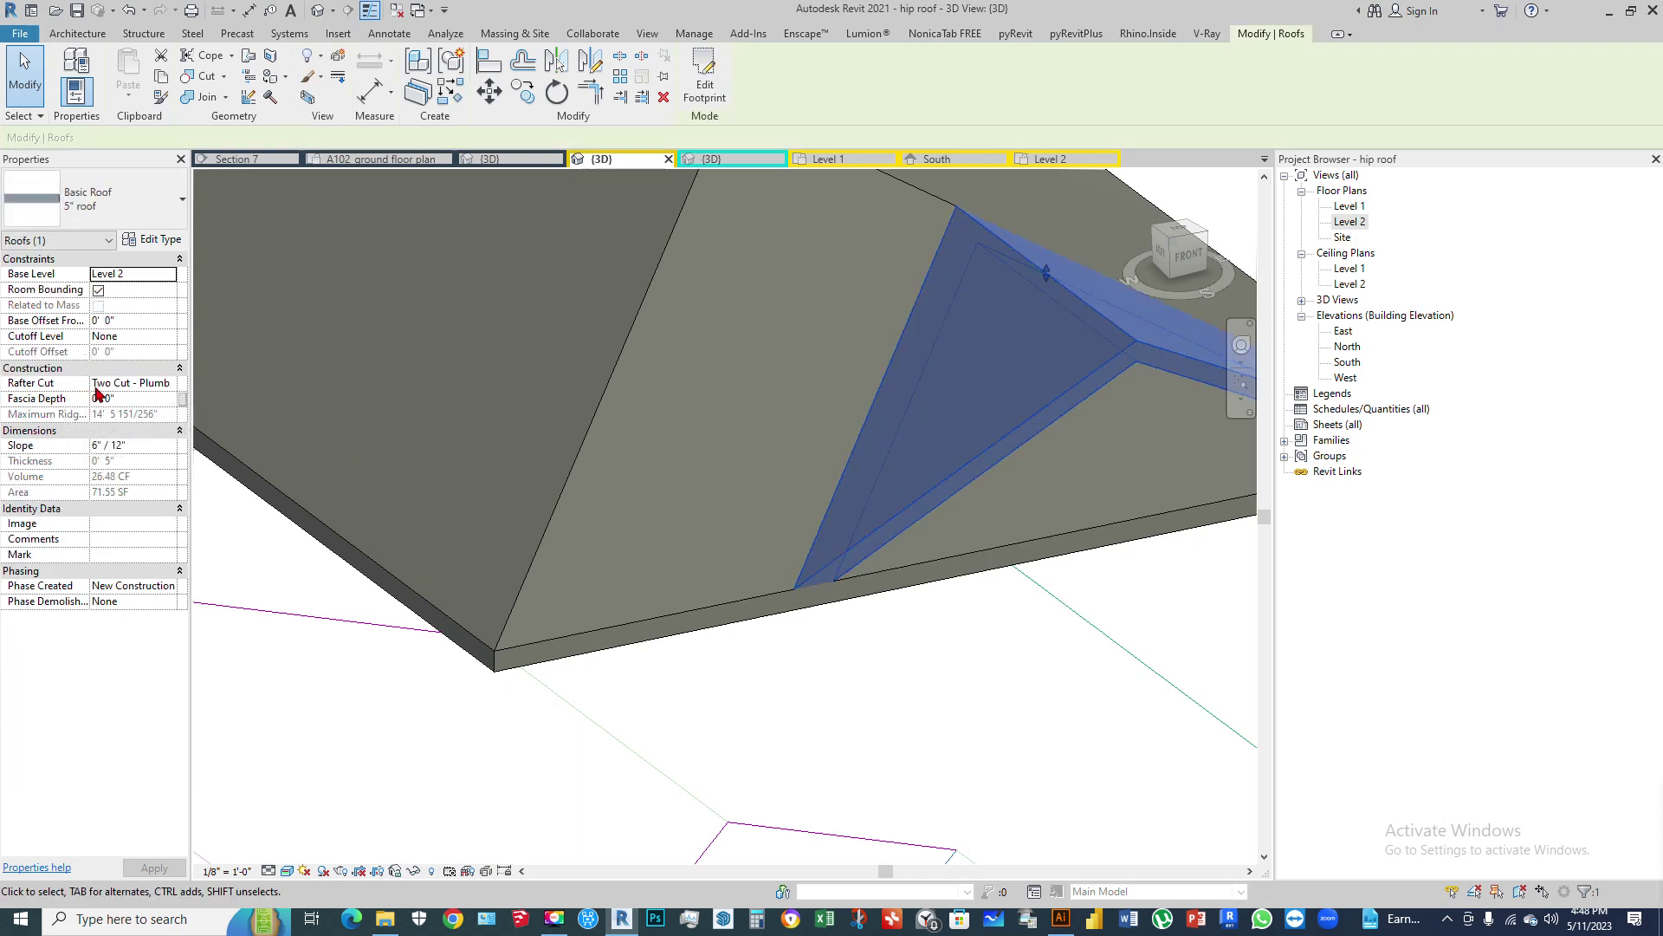
pyautogui.click(139, 398)
pyautogui.click(161, 383)
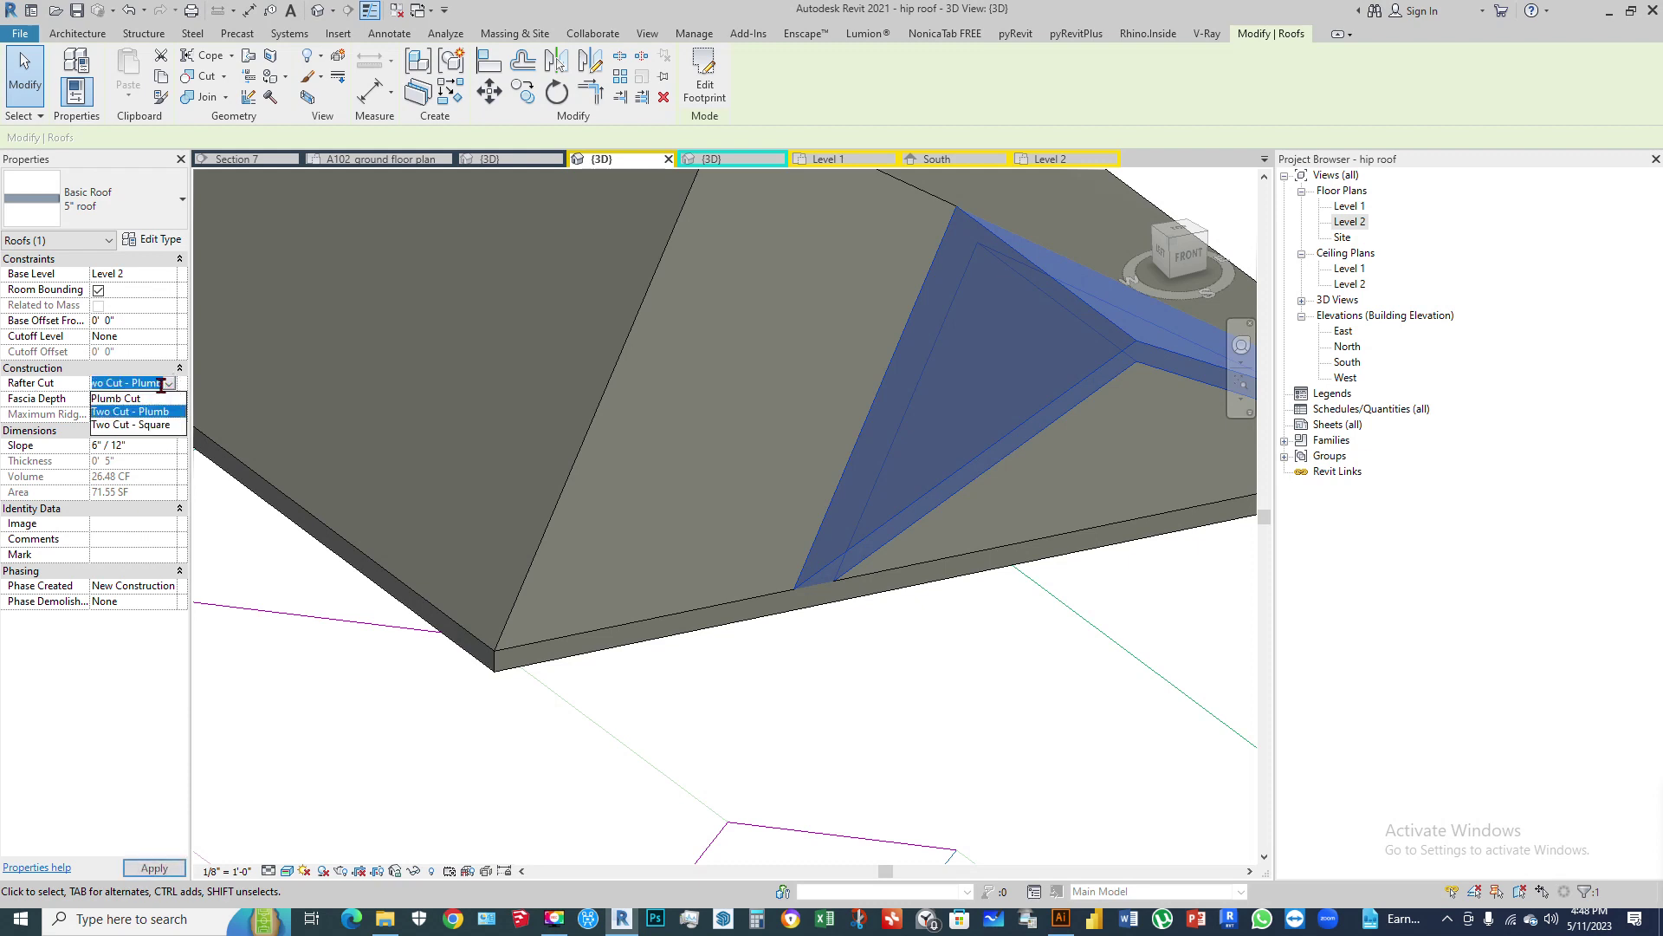
pyautogui.click(134, 399)
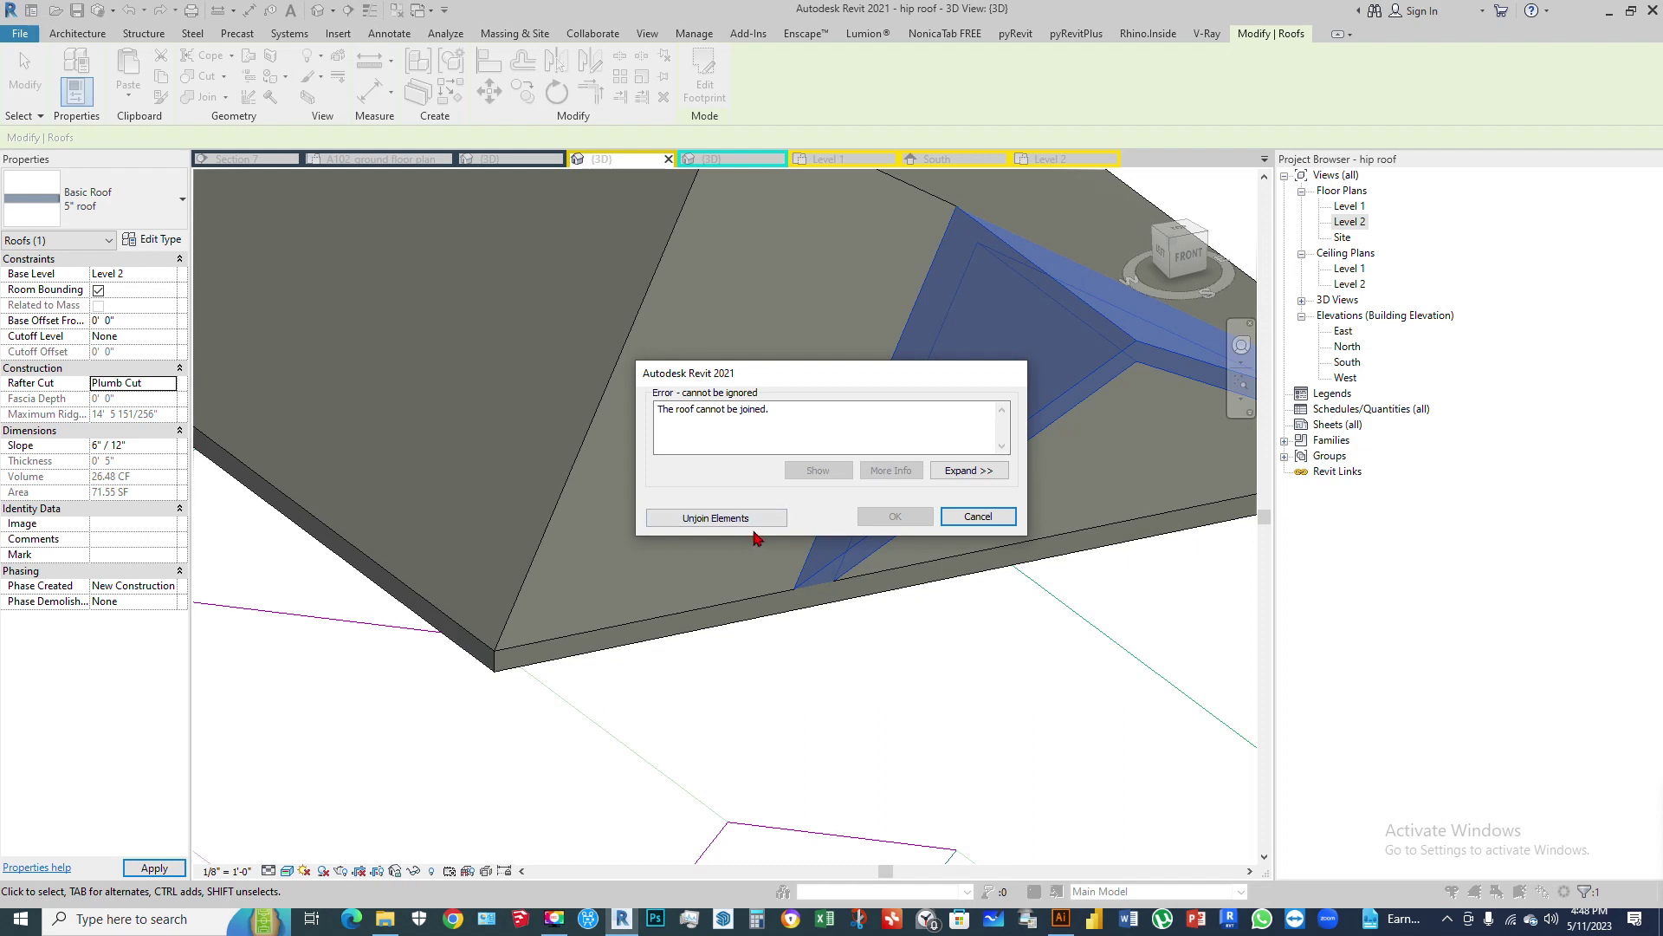
pyautogui.click(985, 518)
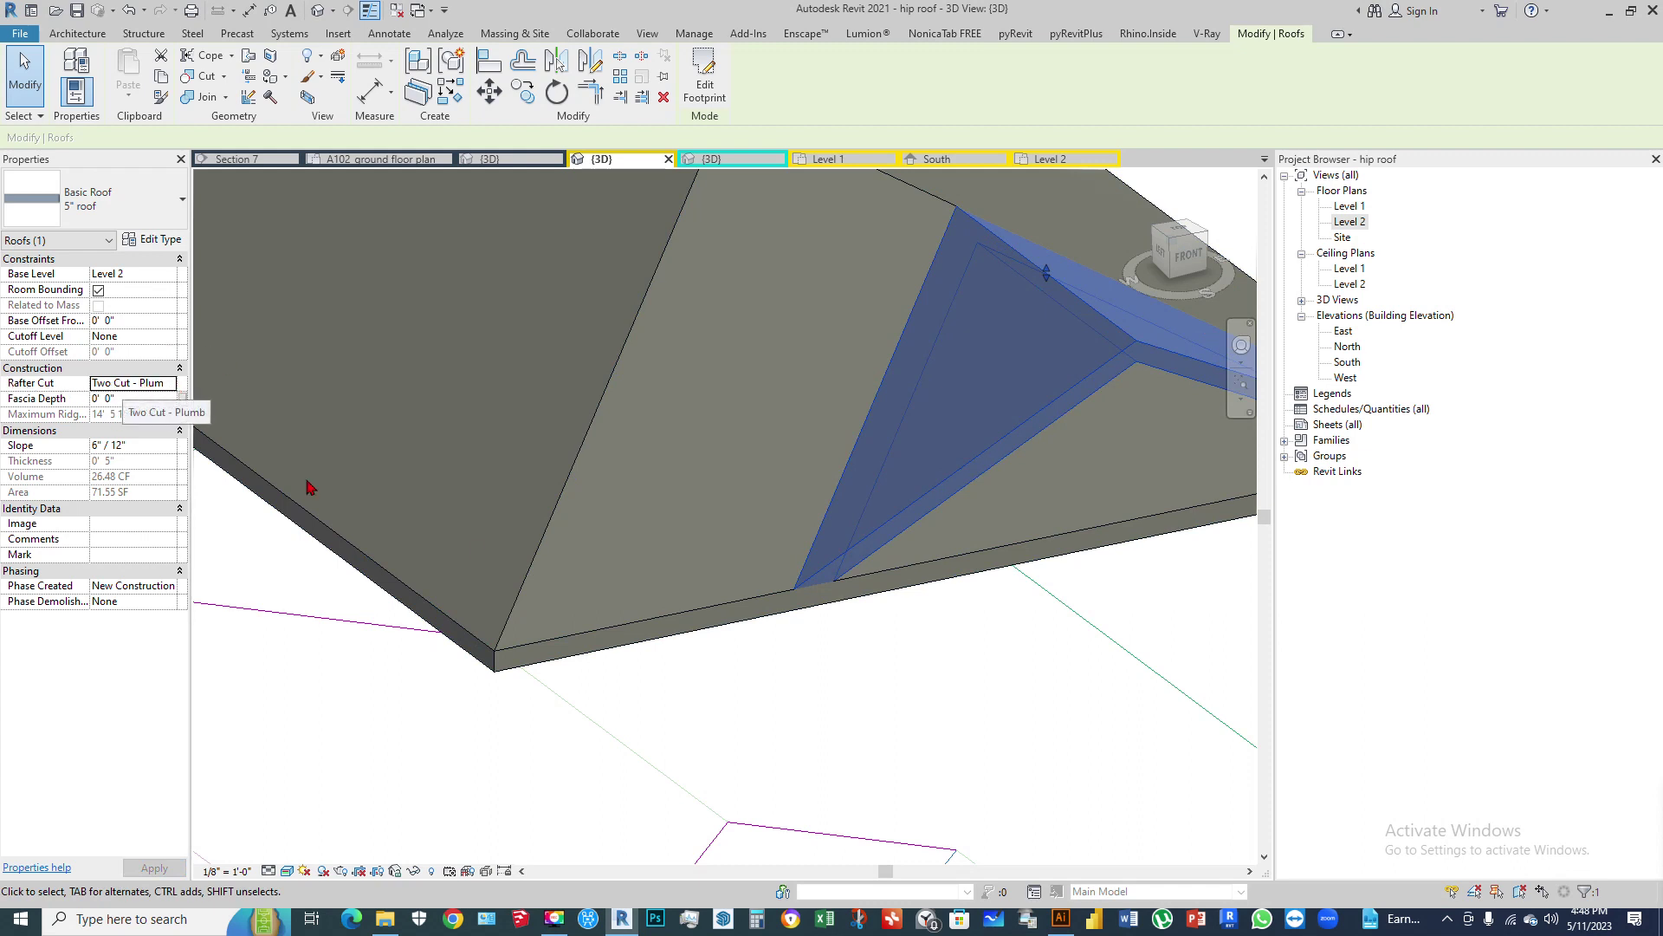
pyautogui.moveTo(920, 635); pyautogui.dragTo(739, 661, button='middle')
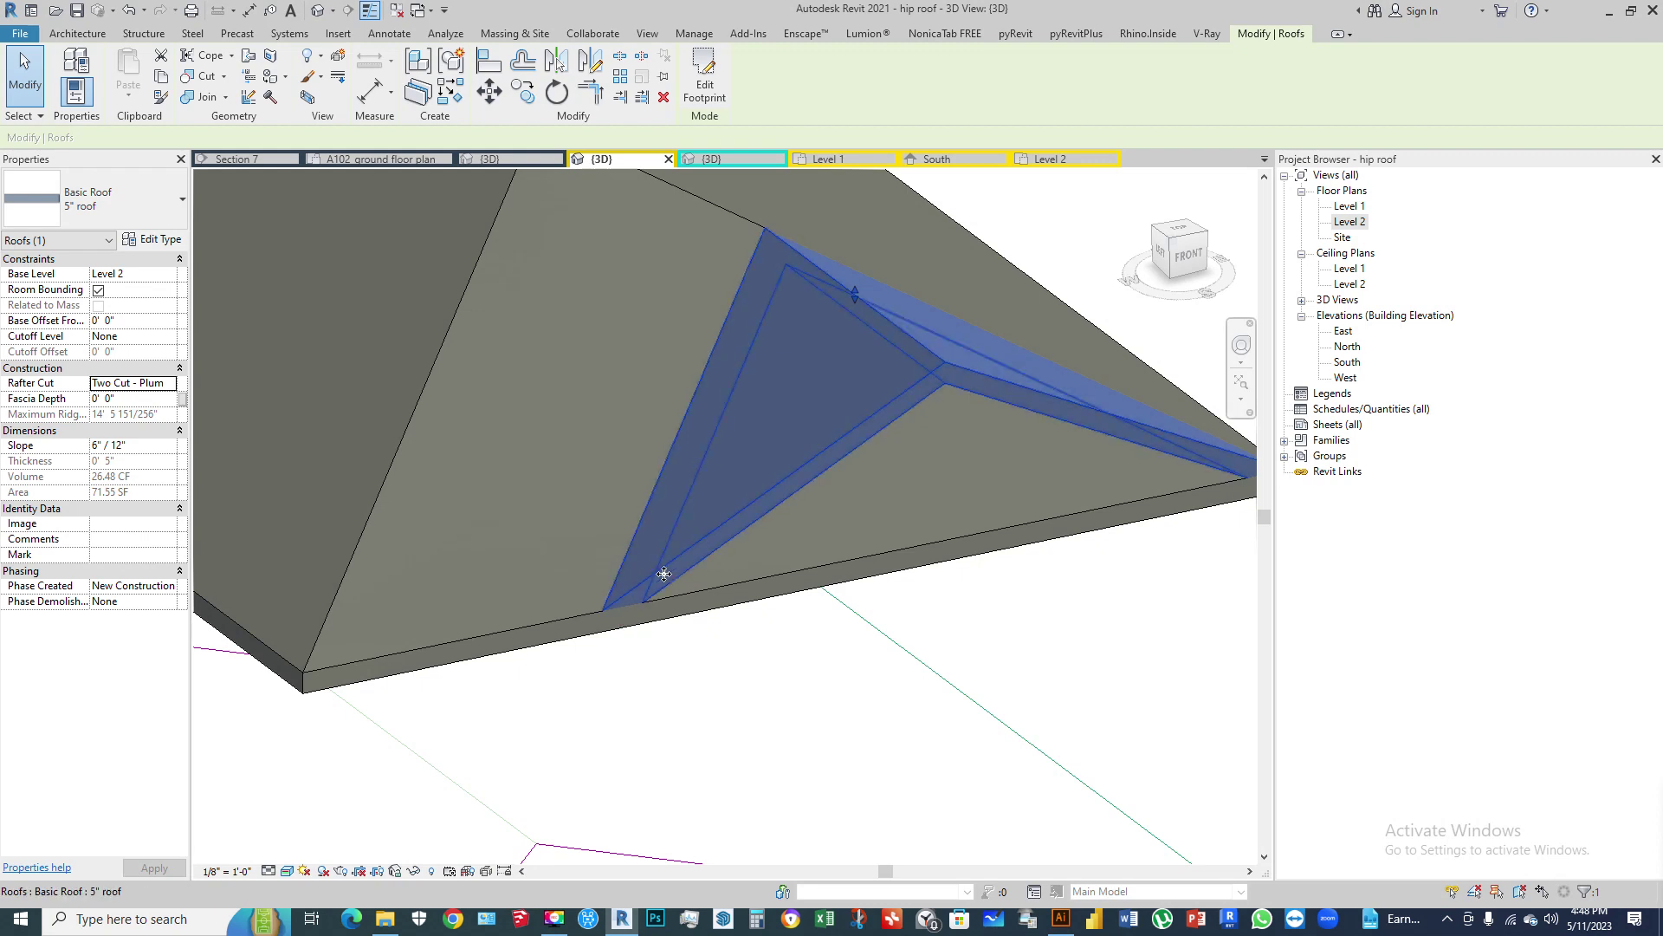
pyautogui.click(651, 296)
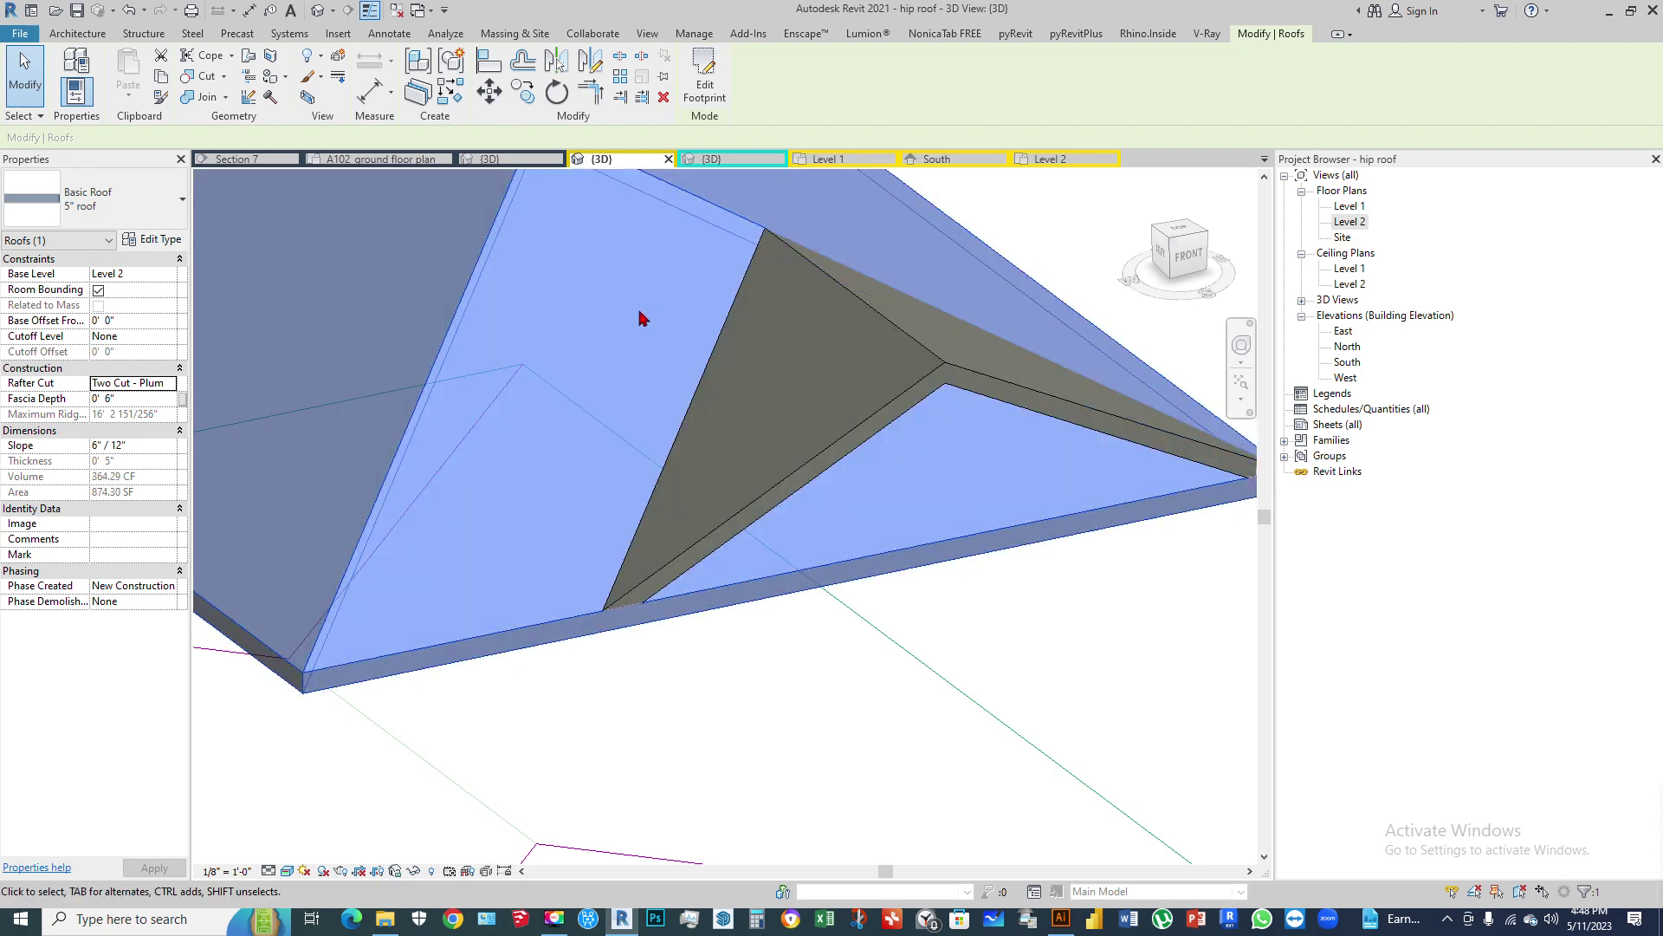
# Step: Start a Dormer opening and choose the main hip roof as the roof to cut
pyautogui.scroll(-4, 805, 706)
pyautogui.click(806, 693)
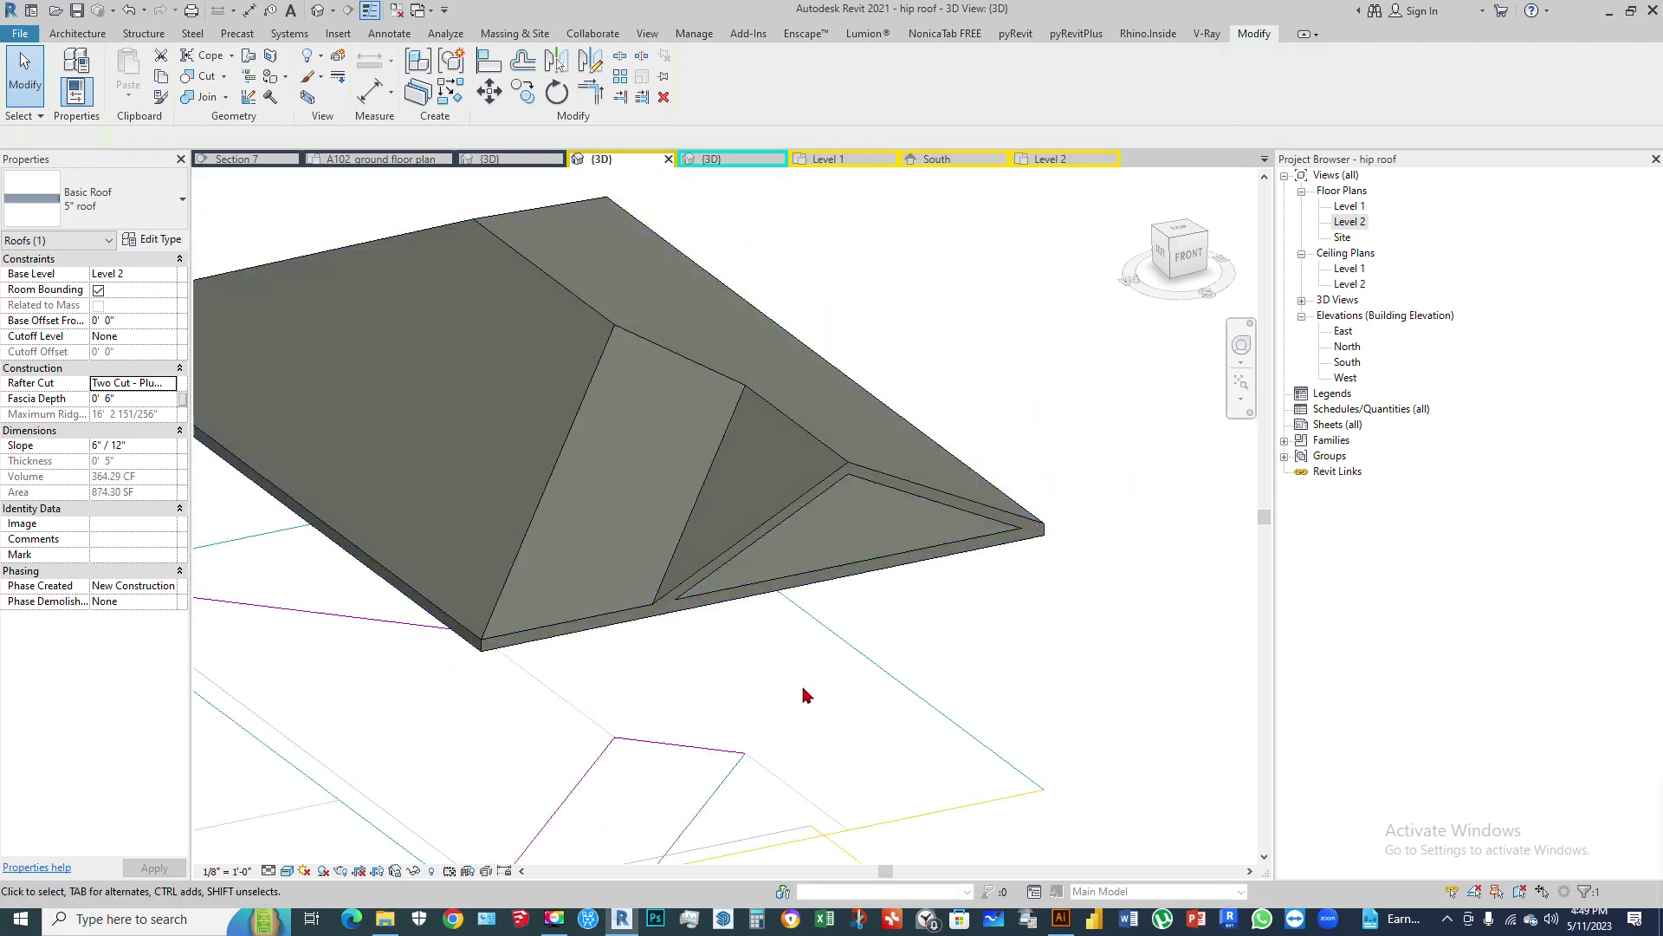
pyautogui.keyDown('shift'); pyautogui.moveTo(929, 598); pyautogui.dragTo(866, 554, button='middle'); pyautogui.keyUp('shift')
pyautogui.scroll(5, 866, 554)
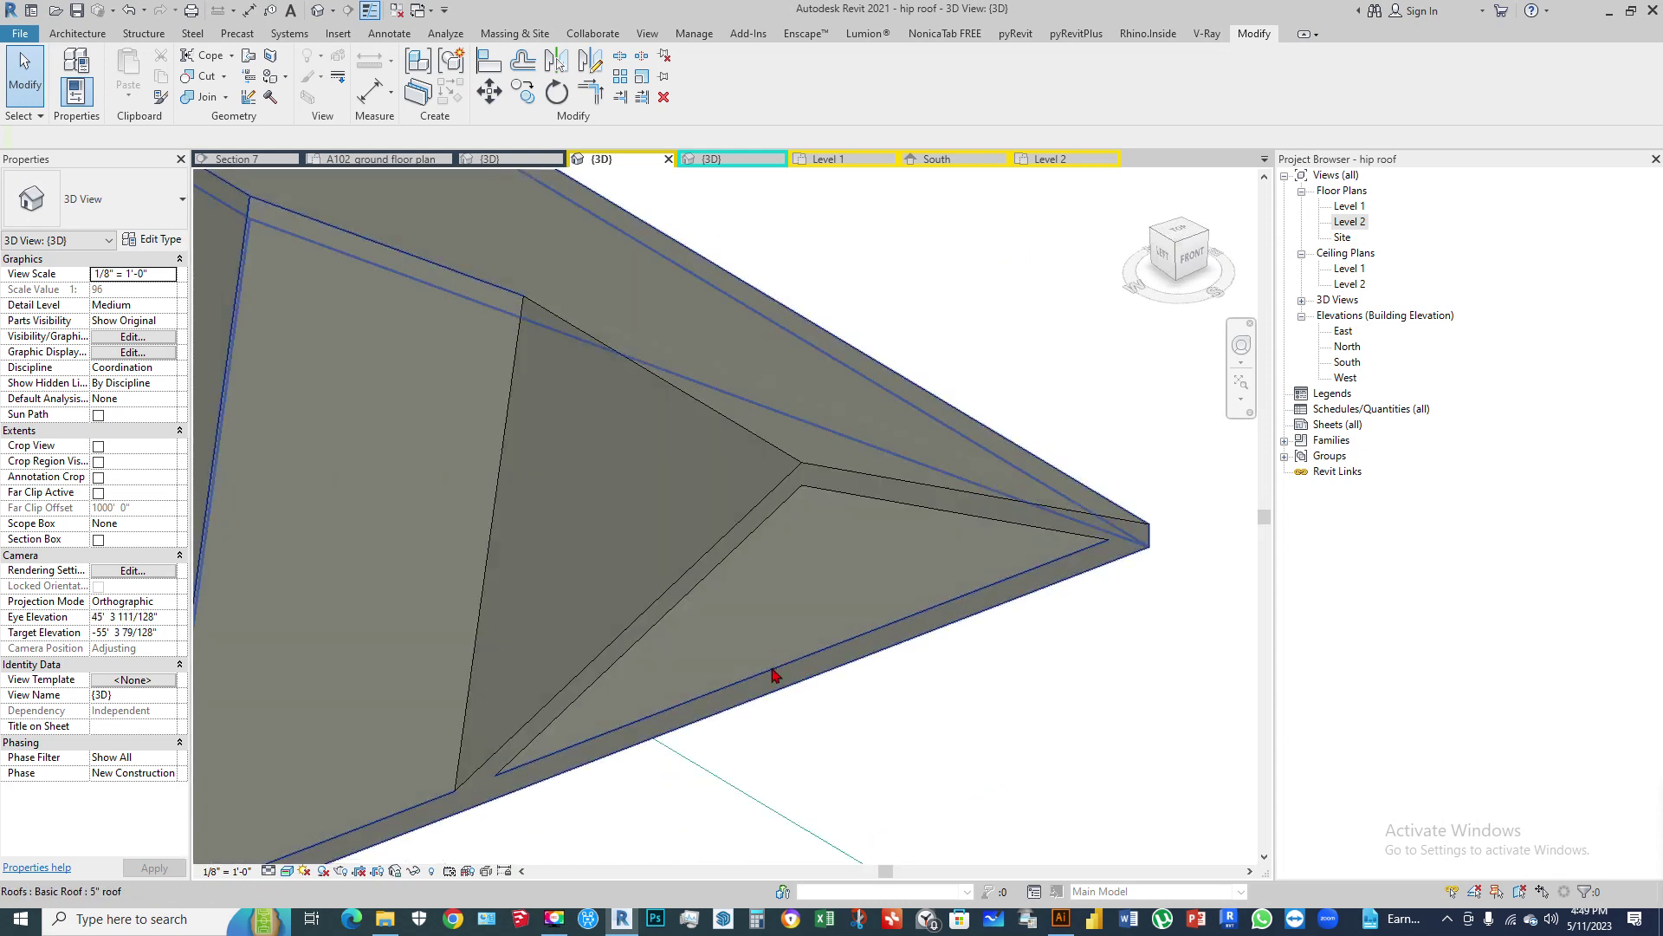
pyautogui.click(86, 31)
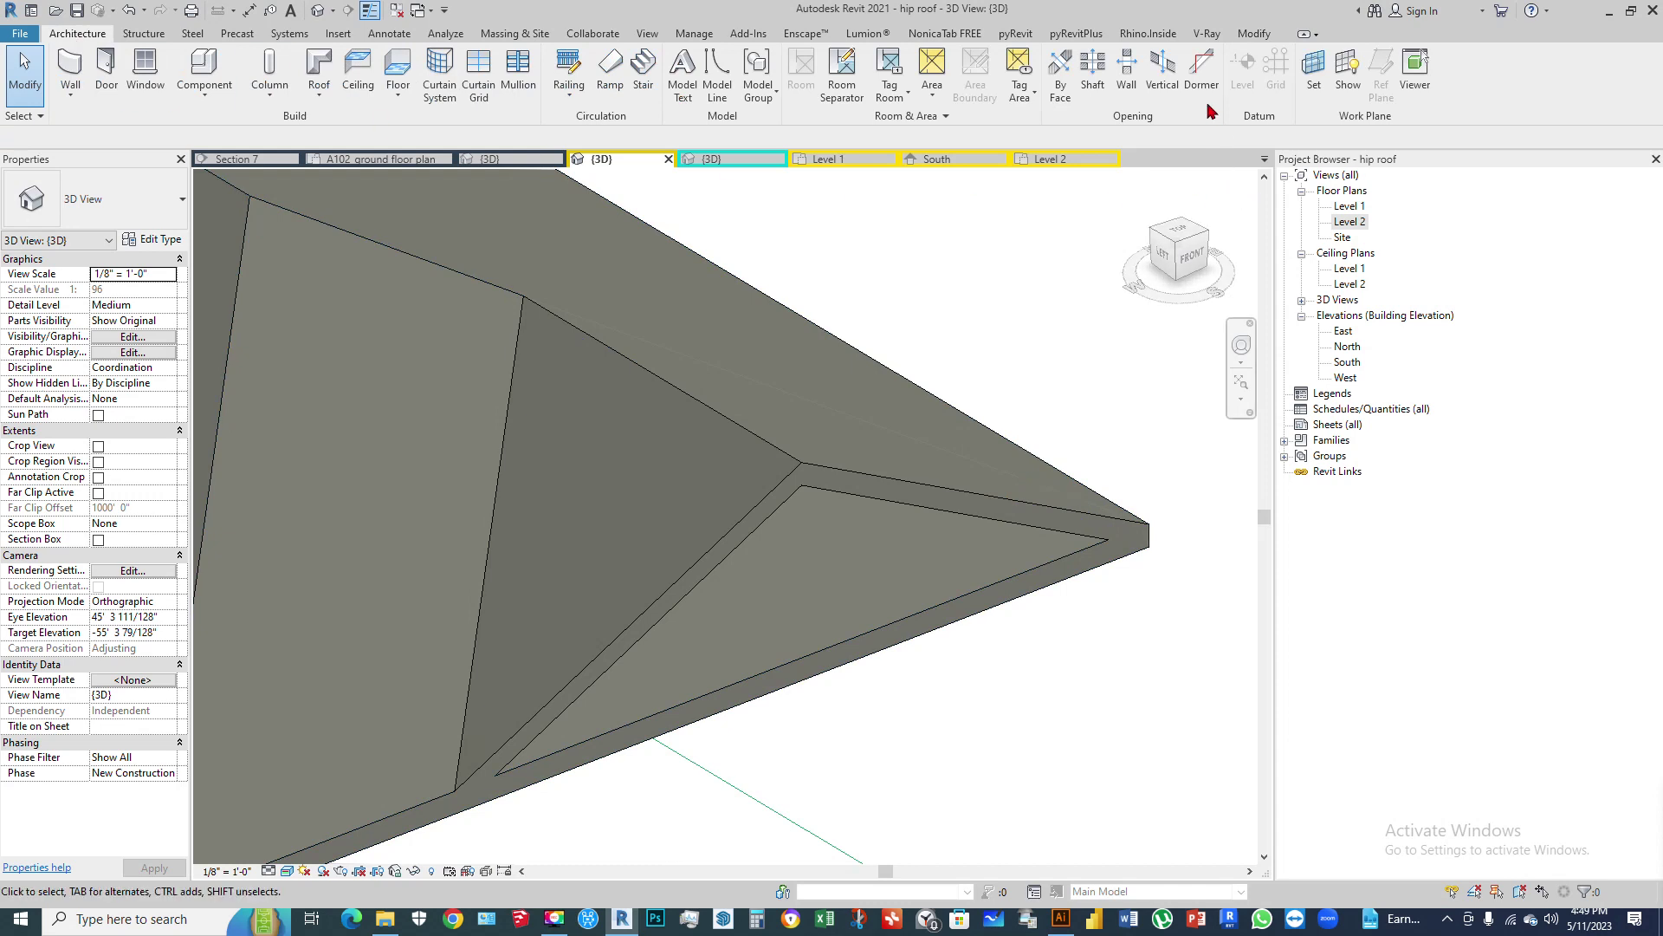
pyautogui.click(1203, 76)
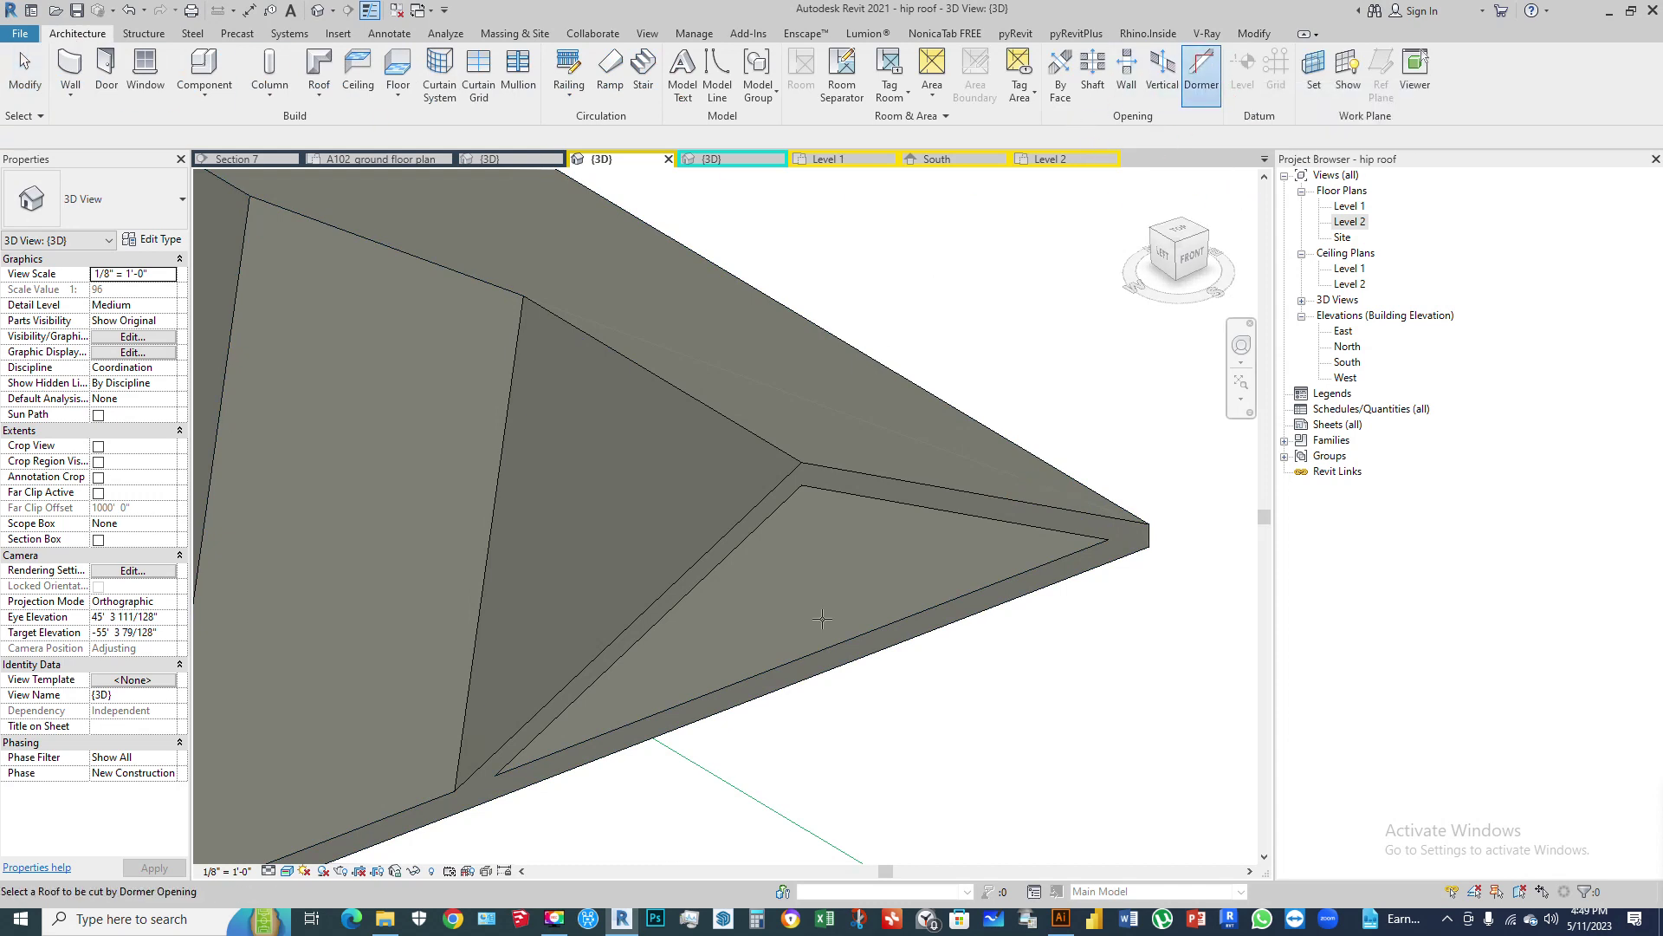
pyautogui.keyDown('shift'); pyautogui.moveTo(976, 468); pyautogui.dragTo(787, 620, button='middle'); pyautogui.keyUp('shift')
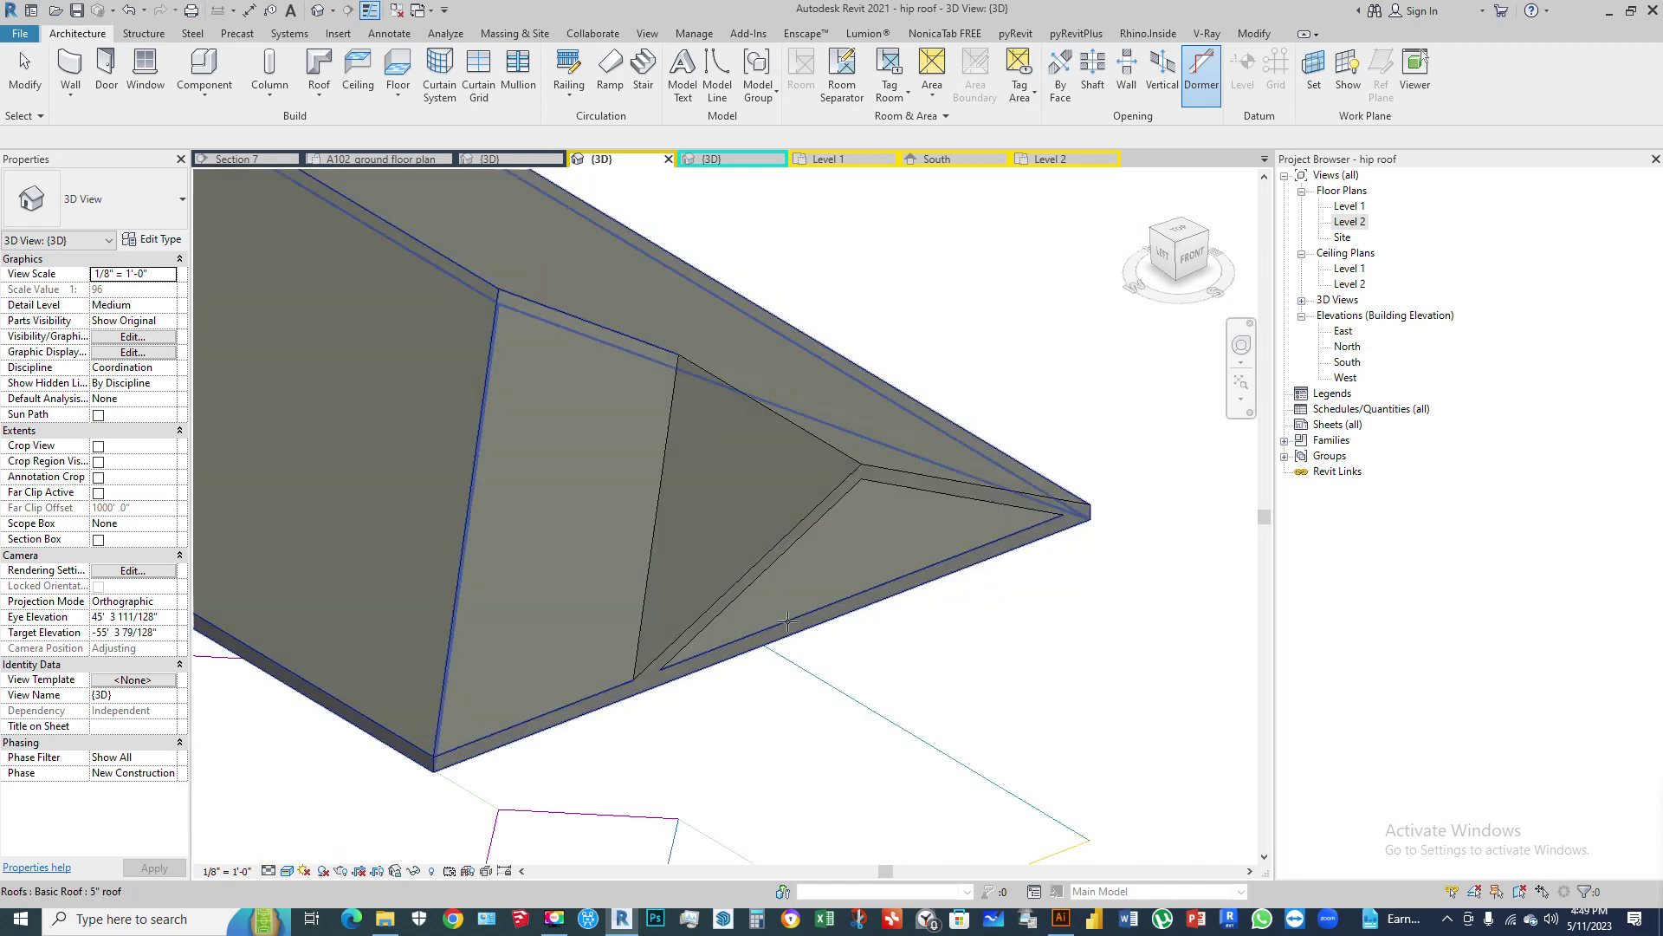
pyautogui.click(787, 620)
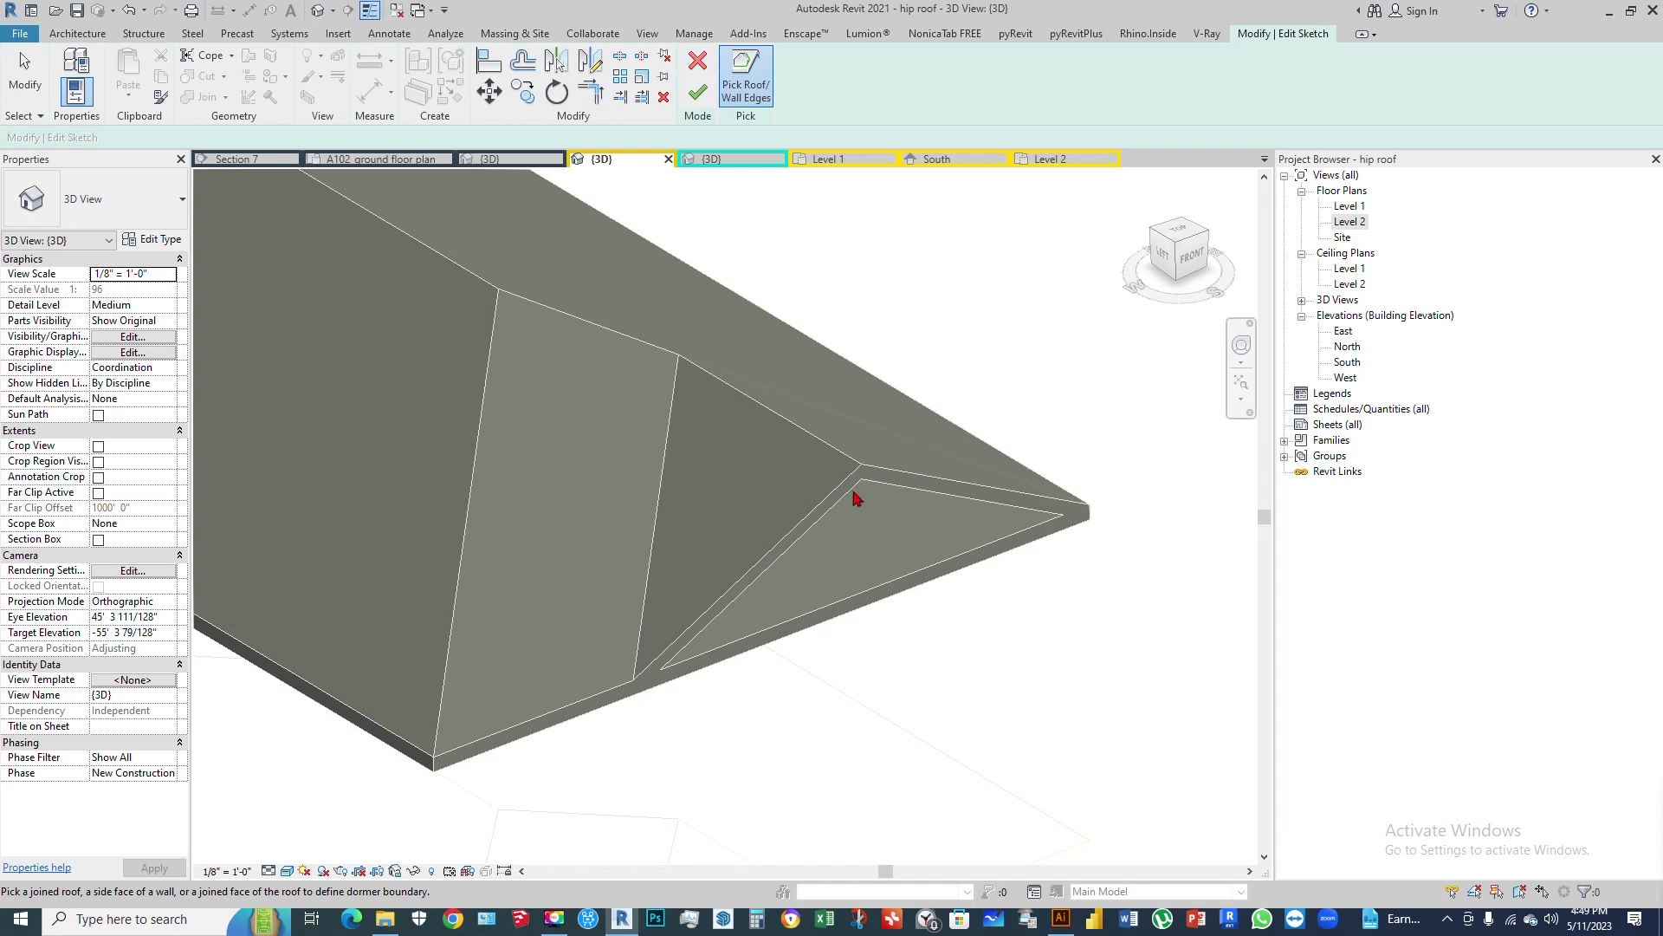
# Step: Pick the three roof edges outlining the triangle where the small gable roof meets the hip
pyautogui.keyDown('shift'); pyautogui.moveTo(951, 593); pyautogui.dragTo(408, 576, button='middle'); pyautogui.keyUp('shift')
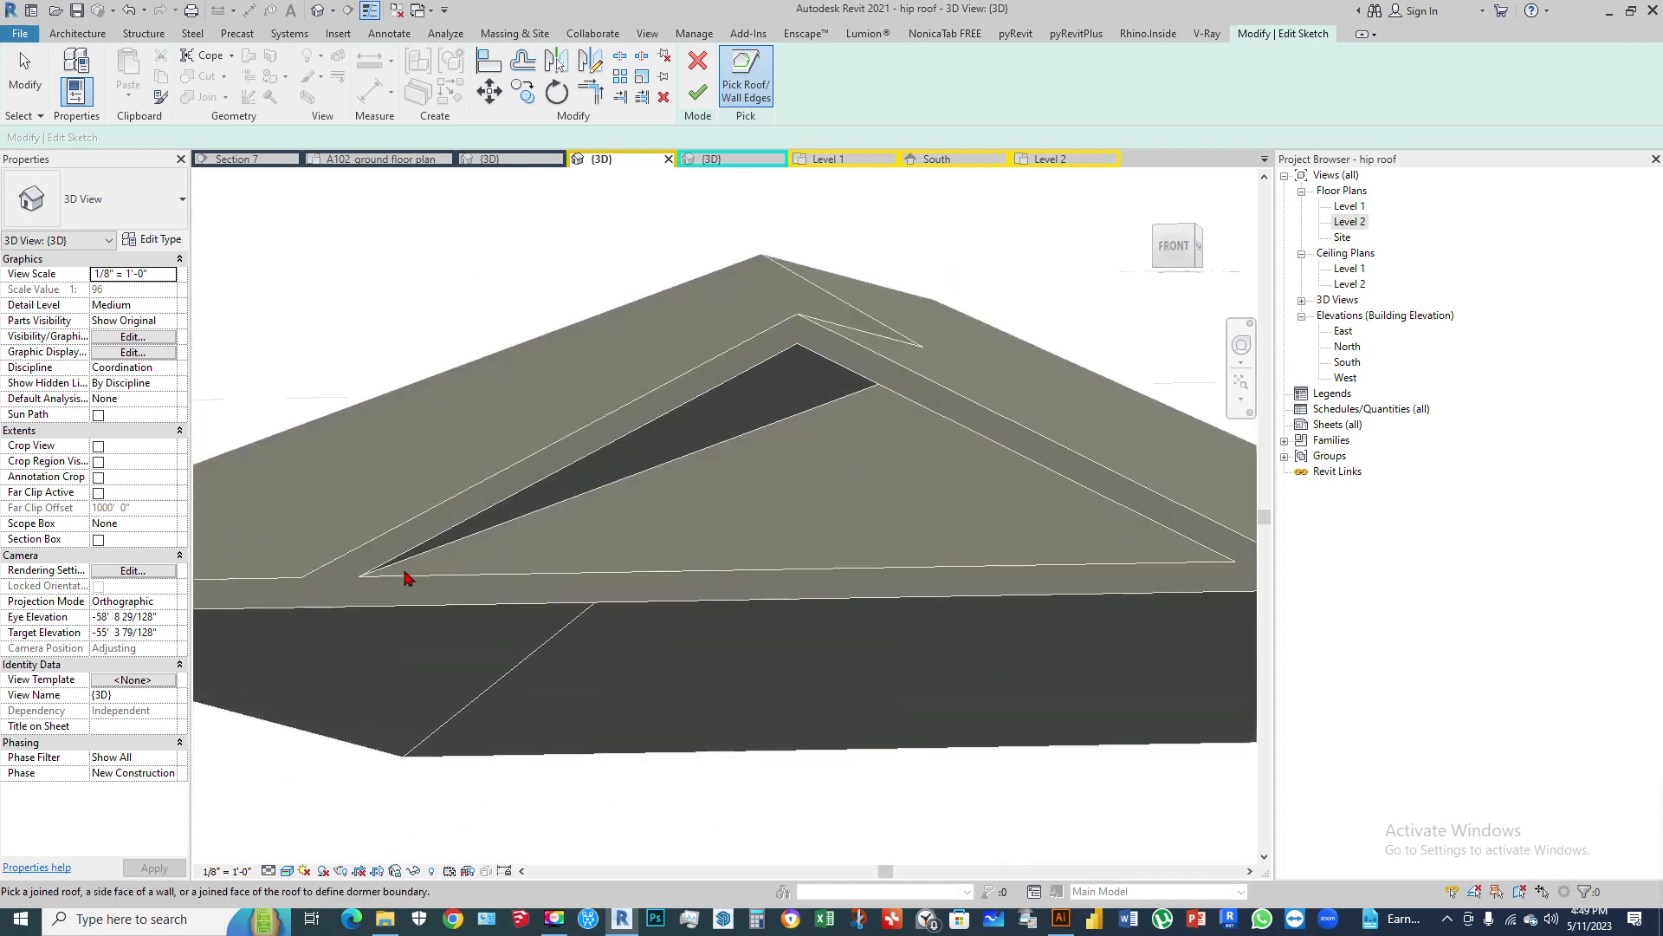
pyautogui.moveTo(754, 405)
pyautogui.keyDown('shift'); pyautogui.mouseDown(button='middle')
pyautogui.moveTo(746, 494)
pyautogui.moveTo(891, 465)
pyautogui.moveTo(982, 564)
pyautogui.moveTo(768, 519)
pyautogui.moveTo(761, 483)
pyautogui.moveTo(717, 576)
pyautogui.moveTo(742, 421)
pyautogui.mouseUp(button='middle'); pyautogui.keyUp('shift')
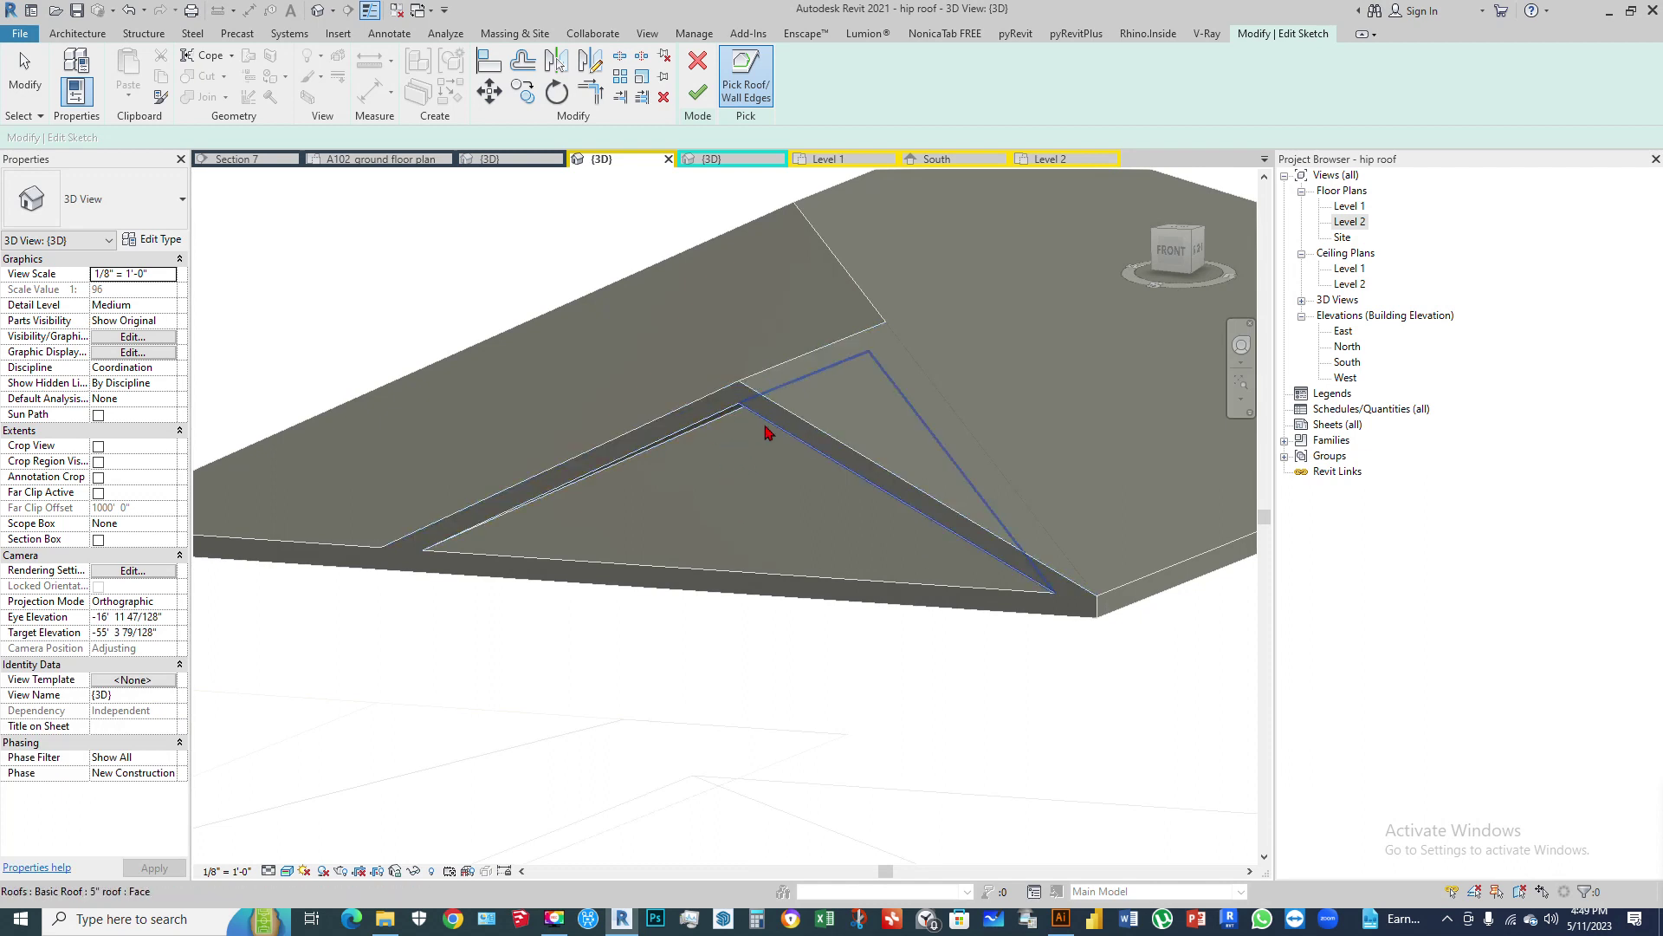
pyautogui.moveTo(787, 434)
pyautogui.keyDown('shift'); pyautogui.mouseDown(button='middle')
pyautogui.moveTo(587, 502)
pyautogui.moveTo(680, 482)
pyautogui.moveTo(663, 409)
pyautogui.moveTo(632, 459)
pyautogui.mouseUp(button='middle'); pyautogui.keyUp('shift')
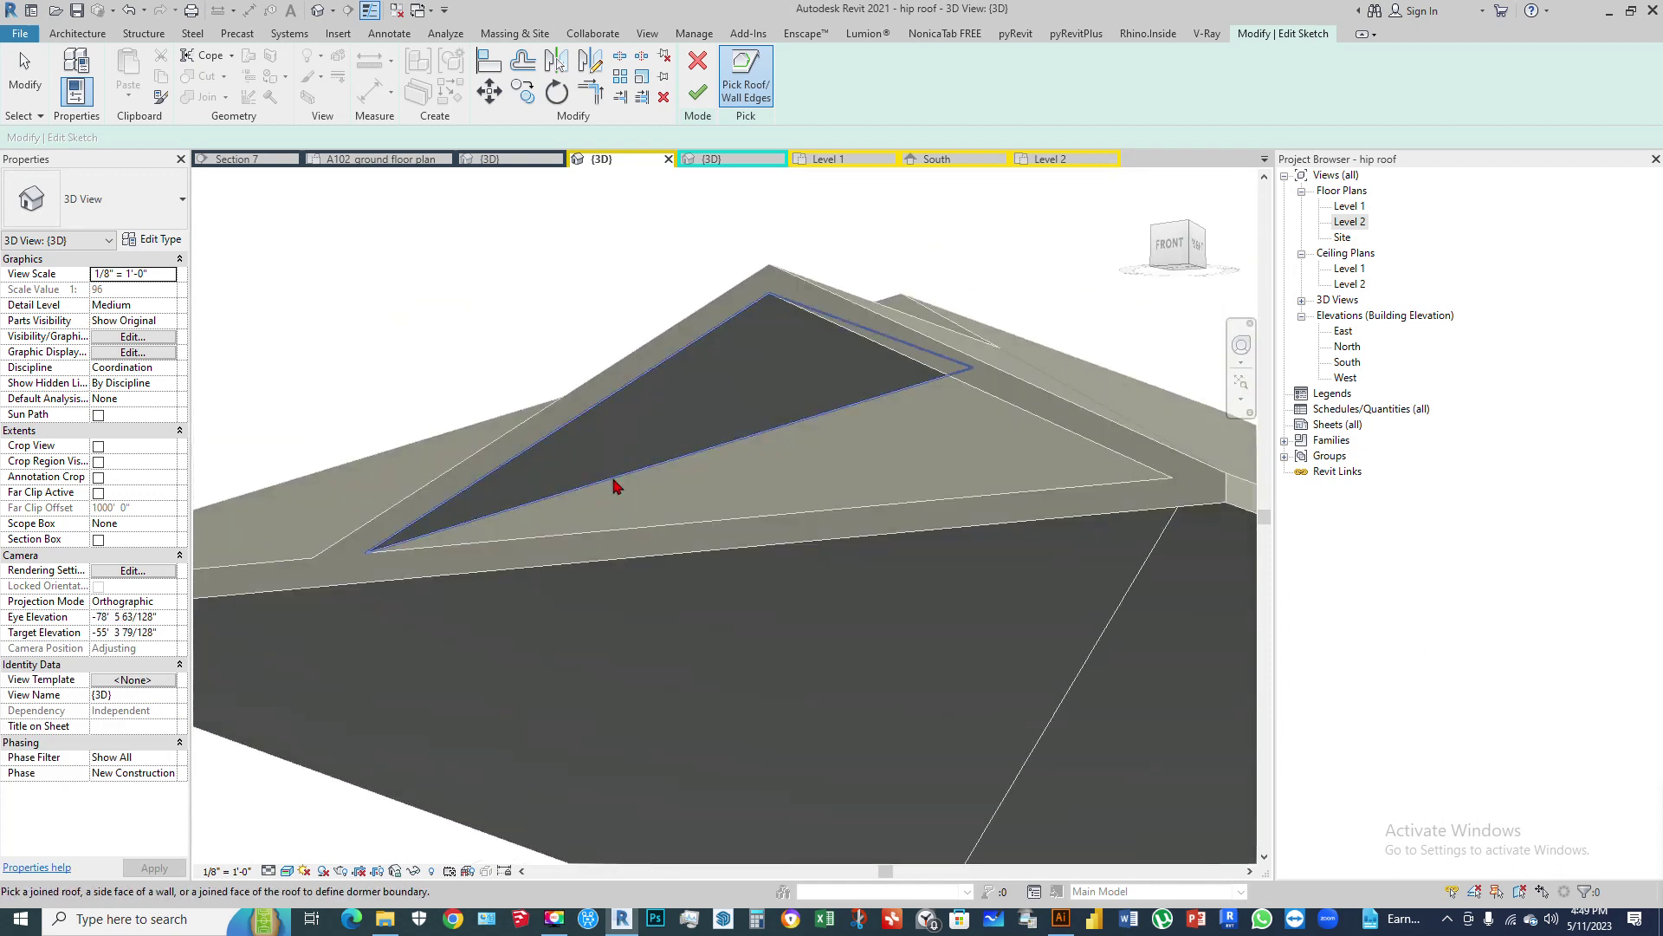
pyautogui.click(620, 478)
pyautogui.keyDown('shift'); pyautogui.moveTo(849, 552); pyautogui.dragTo(881, 550, button='middle'); pyautogui.keyUp('shift')
pyautogui.click(901, 490)
pyautogui.keyDown('shift'); pyautogui.moveTo(901, 490); pyautogui.dragTo(552, 622, button='middle'); pyautogui.keyUp('shift')
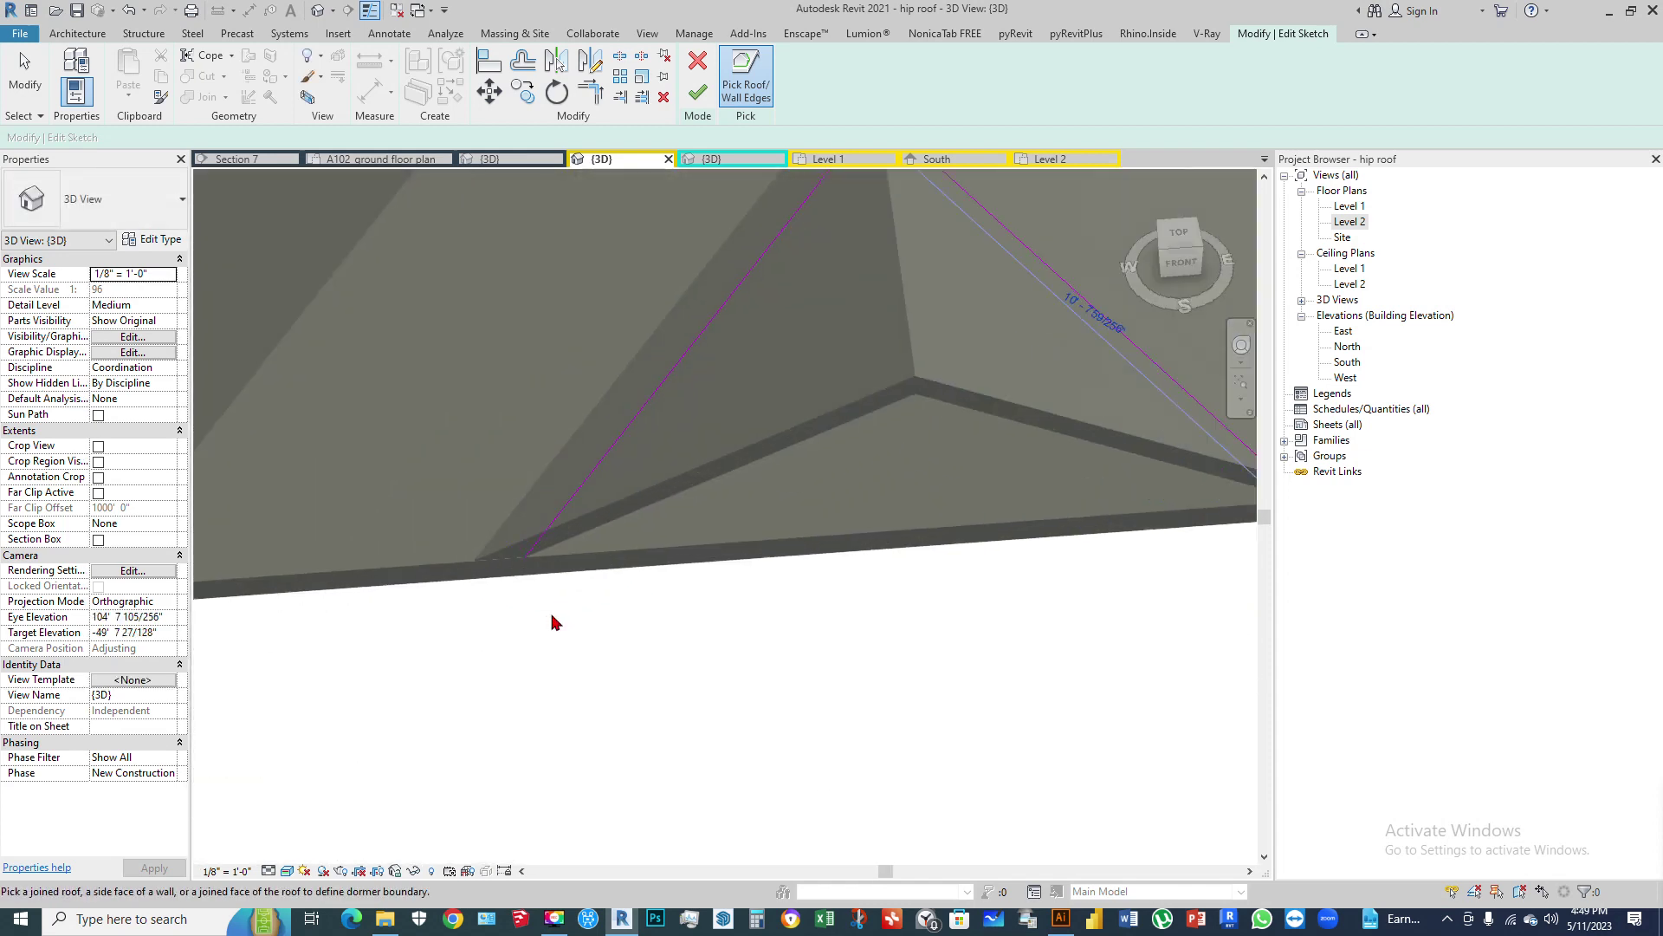
pyautogui.click(625, 555)
# Step: Orbit around the roof to review the triangular dormer boundary sketch
pyautogui.scroll(-4, 408, 588)
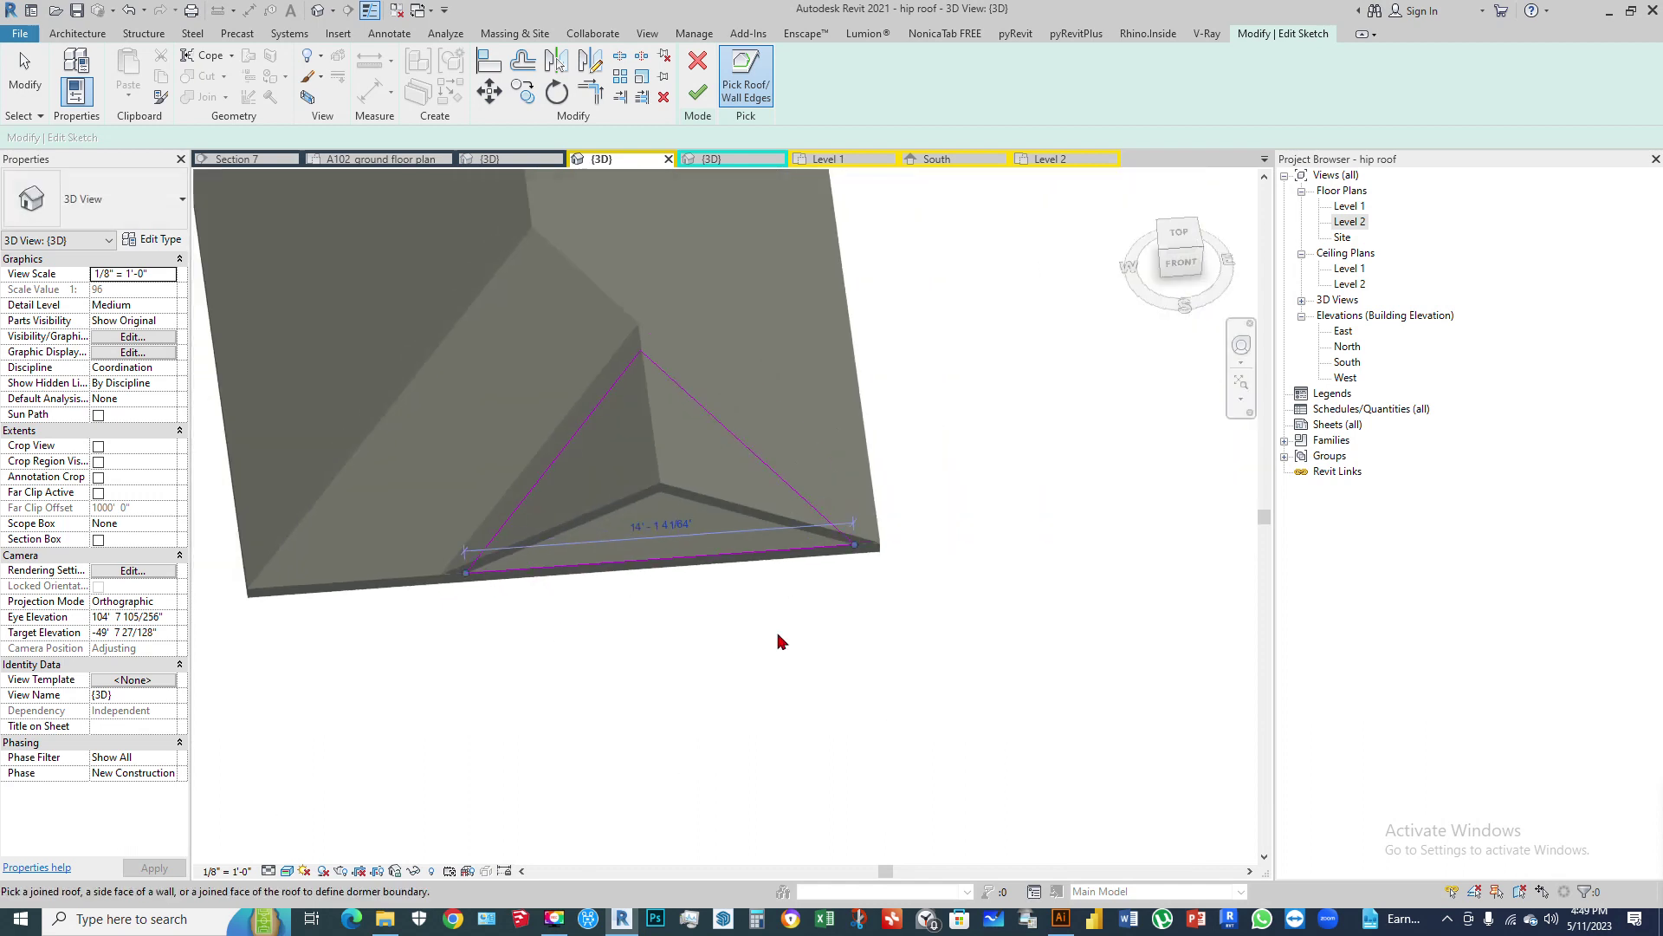
pyautogui.moveTo(569, 722)
pyautogui.keyDown('shift'); pyautogui.mouseDown(button='middle')
pyautogui.moveTo(824, 568)
pyautogui.moveTo(954, 367)
pyautogui.moveTo(896, 523)
pyautogui.mouseUp(button='middle'); pyautogui.keyUp('shift')
pyautogui.keyDown('shift'); pyautogui.moveTo(1016, 526); pyautogui.dragTo(687, 316, button='middle'); pyautogui.keyUp('shift')
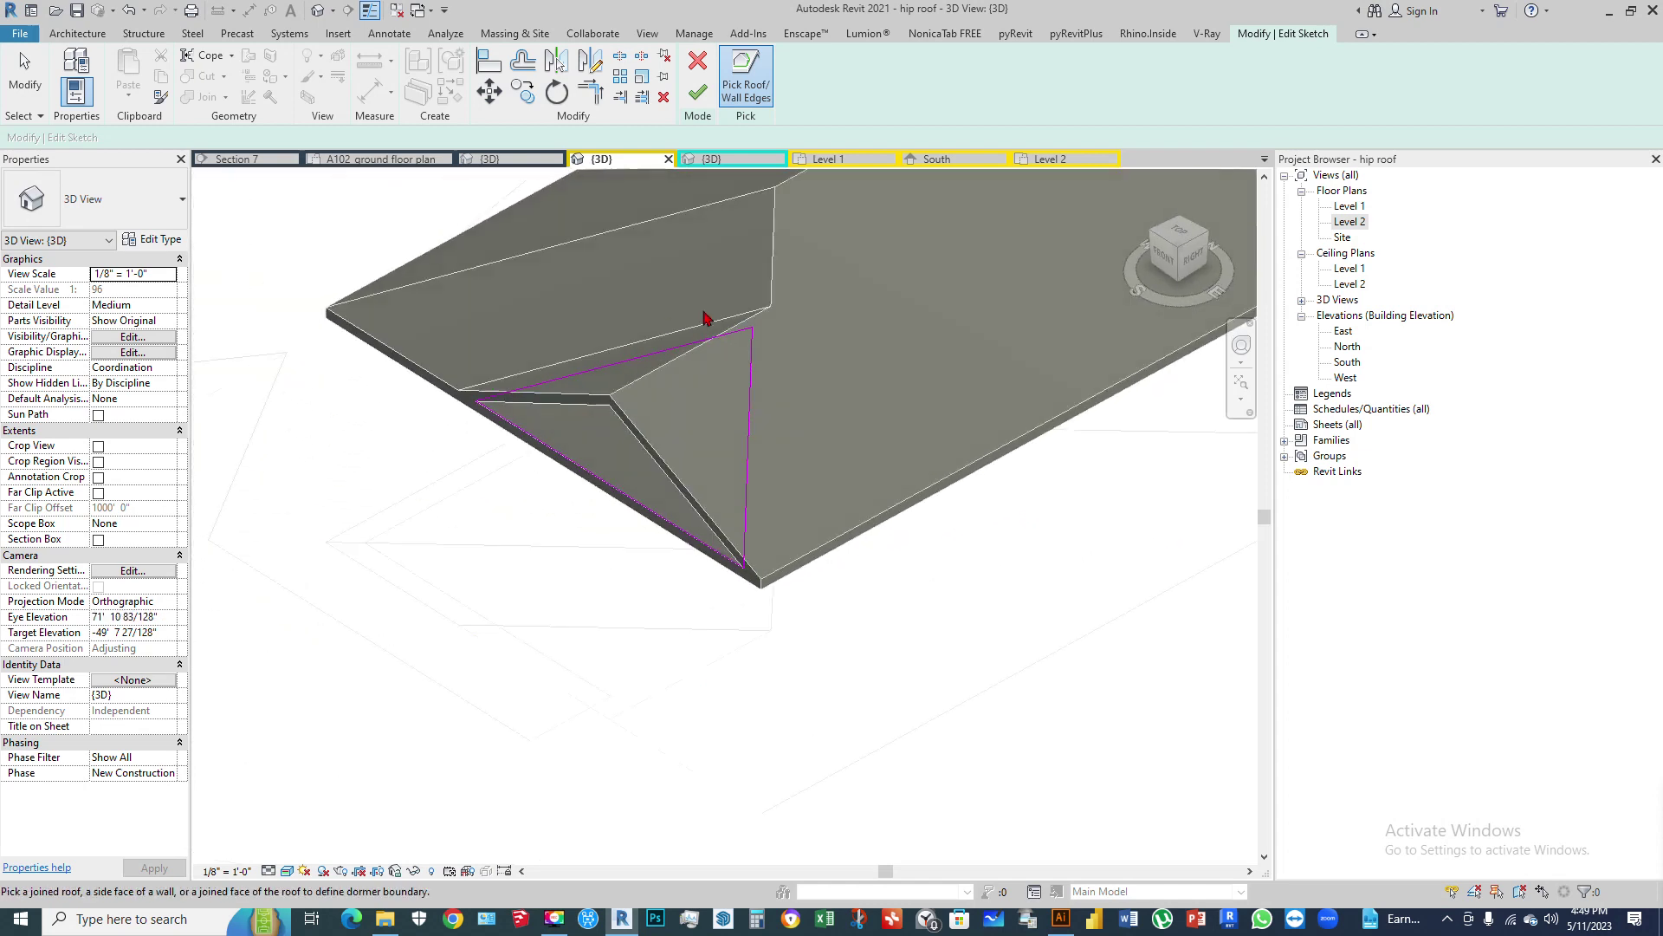
pyautogui.scroll(4, 716, 542)
pyautogui.scroll(-2, 717, 542)
pyautogui.keyDown('shift'); pyautogui.moveTo(761, 382); pyautogui.dragTo(484, 697, button='middle'); pyautogui.keyUp('shift')
pyautogui.keyDown('shift'); pyautogui.moveTo(708, 711); pyautogui.dragTo(624, 713, button='middle'); pyautogui.keyUp('shift')
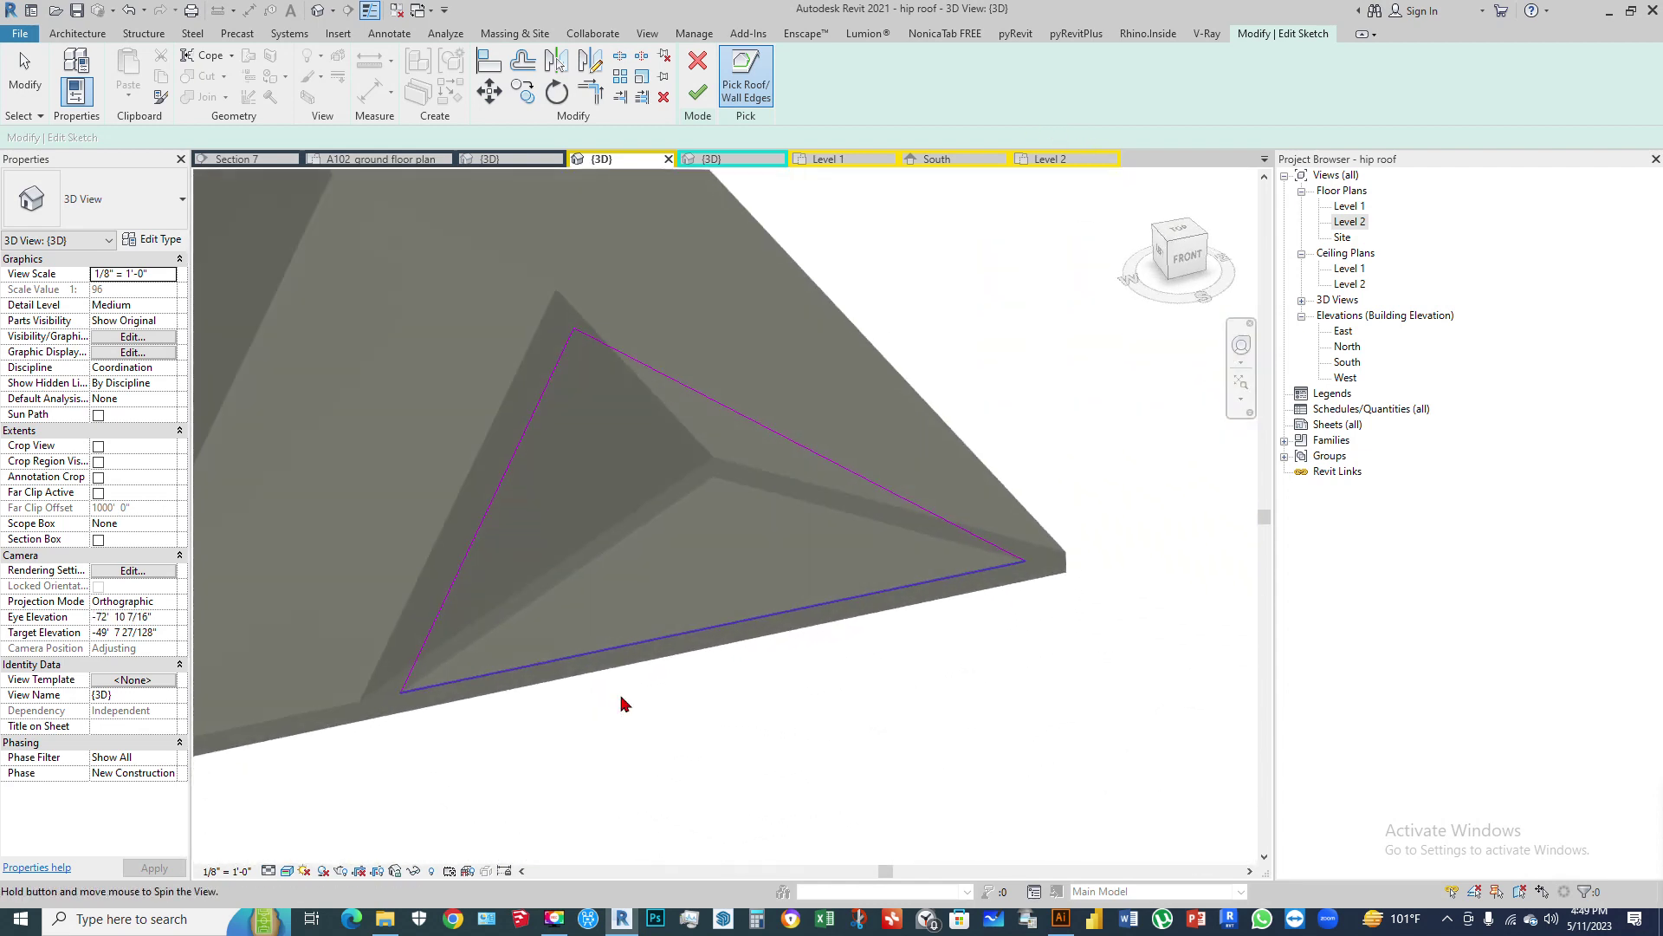
# Step: Finish the dormer opening, resolve the circular reference error, and orbit to view the cut notch
pyautogui.click(697, 94)
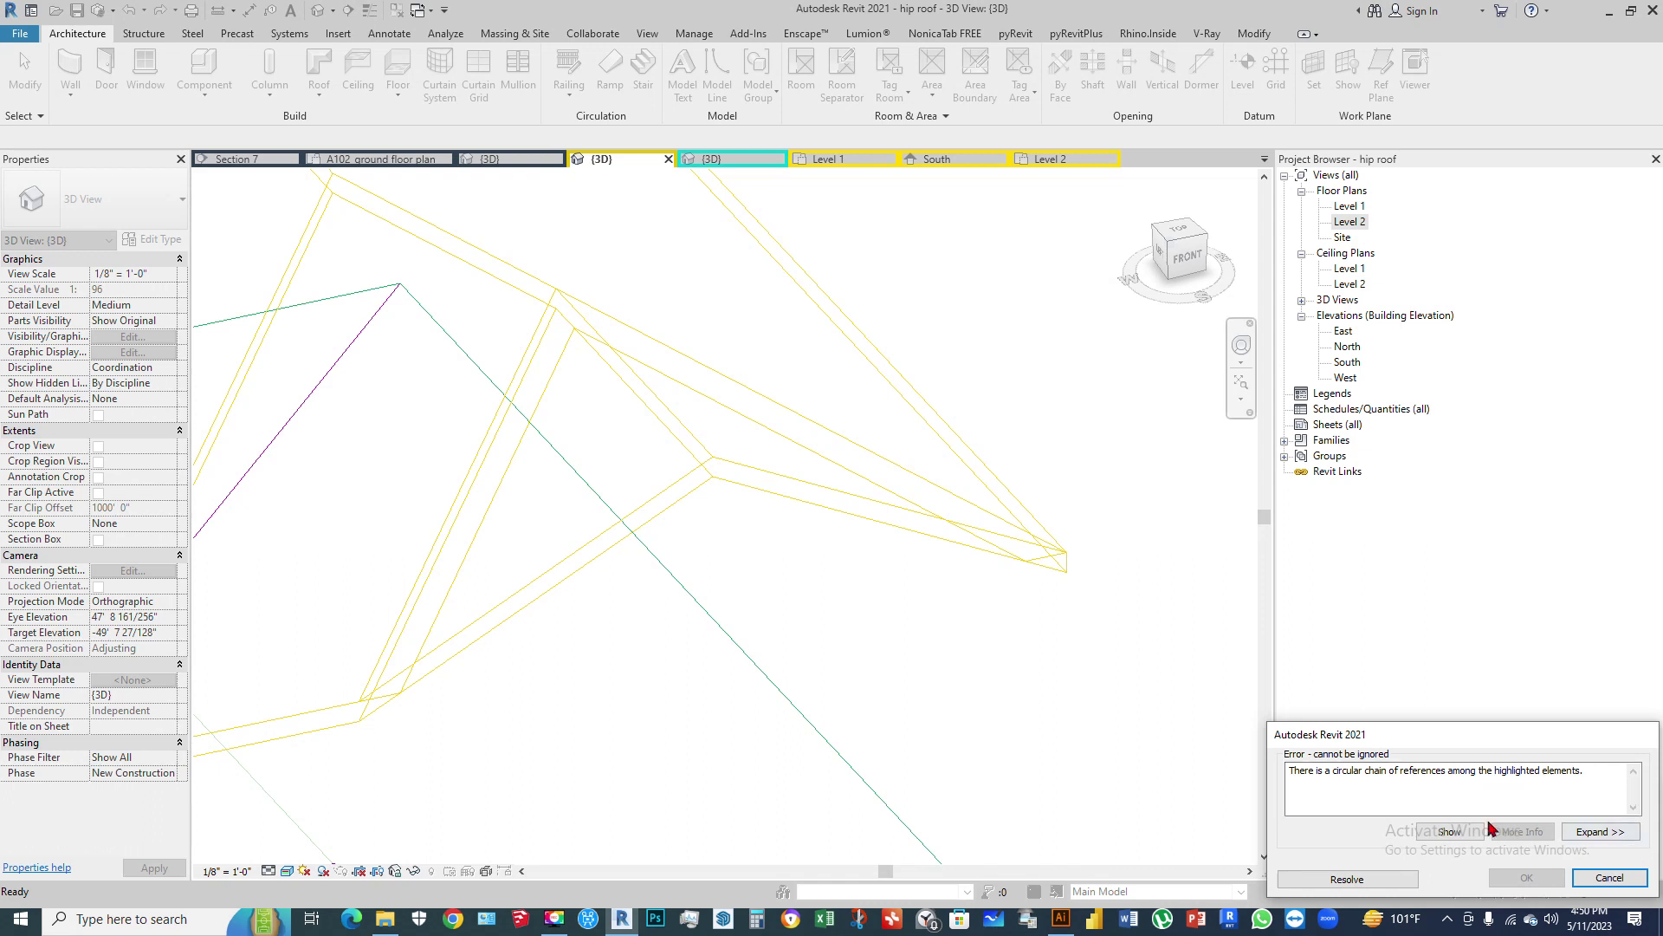
pyautogui.click(1358, 879)
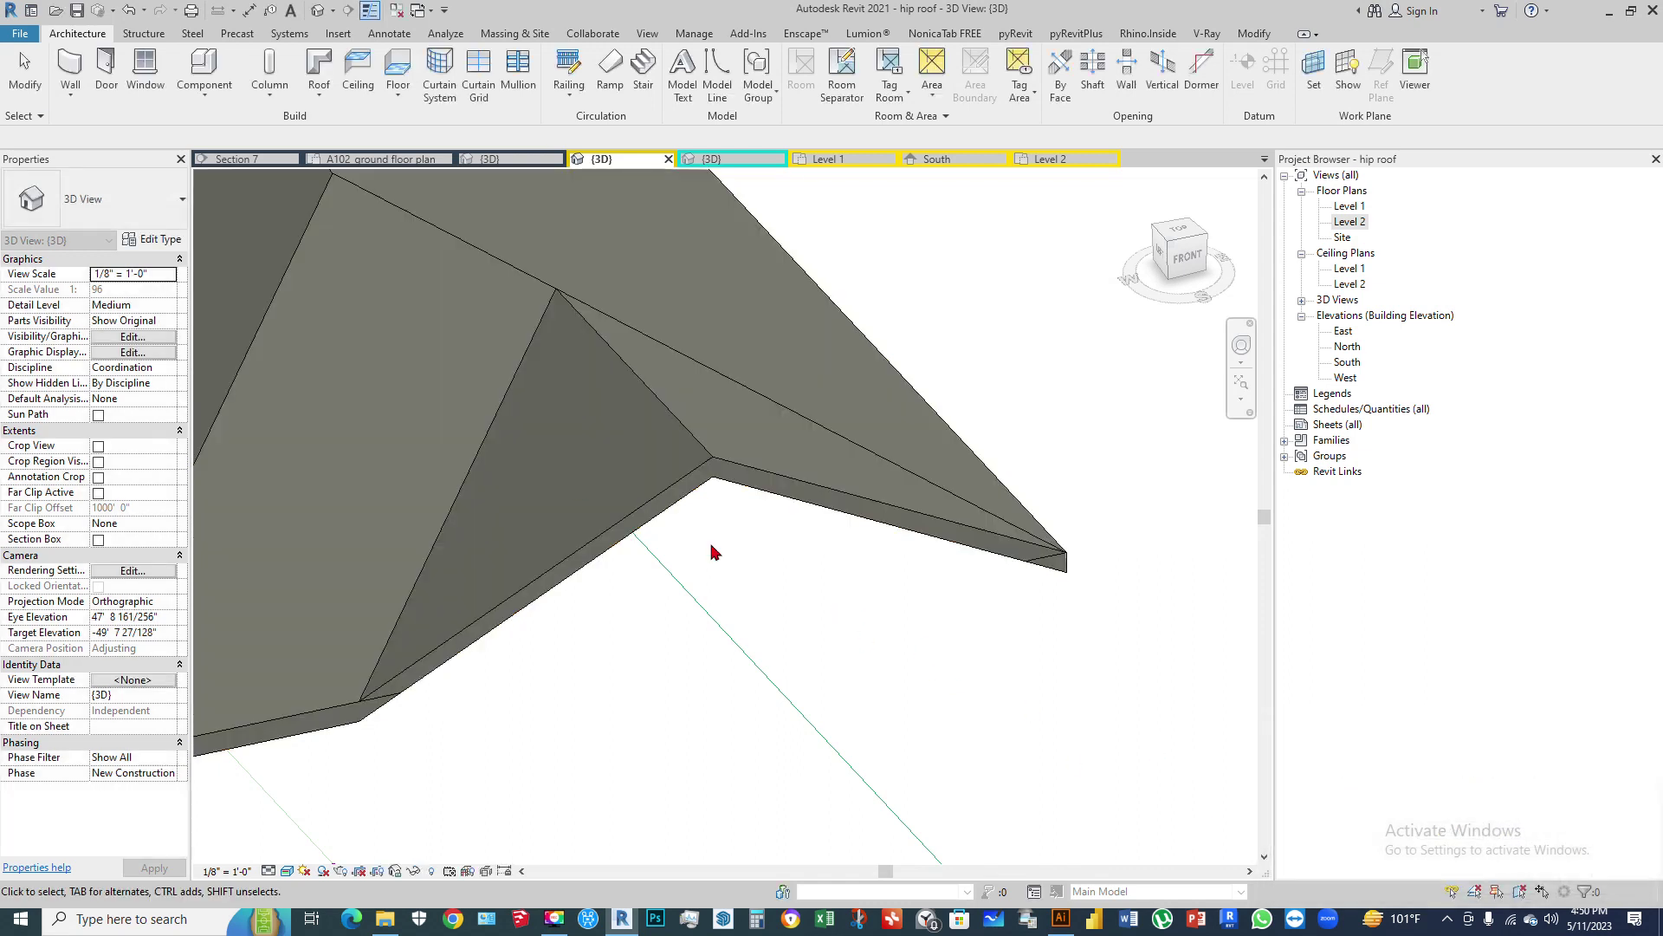
pyautogui.keyDown('shift'); pyautogui.moveTo(862, 635); pyautogui.dragTo(927, 814, button='middle'); pyautogui.keyUp('shift')
pyautogui.keyDown('shift'); pyautogui.moveTo(884, 651); pyautogui.dragTo(832, 724, button='middle'); pyautogui.keyUp('shift')
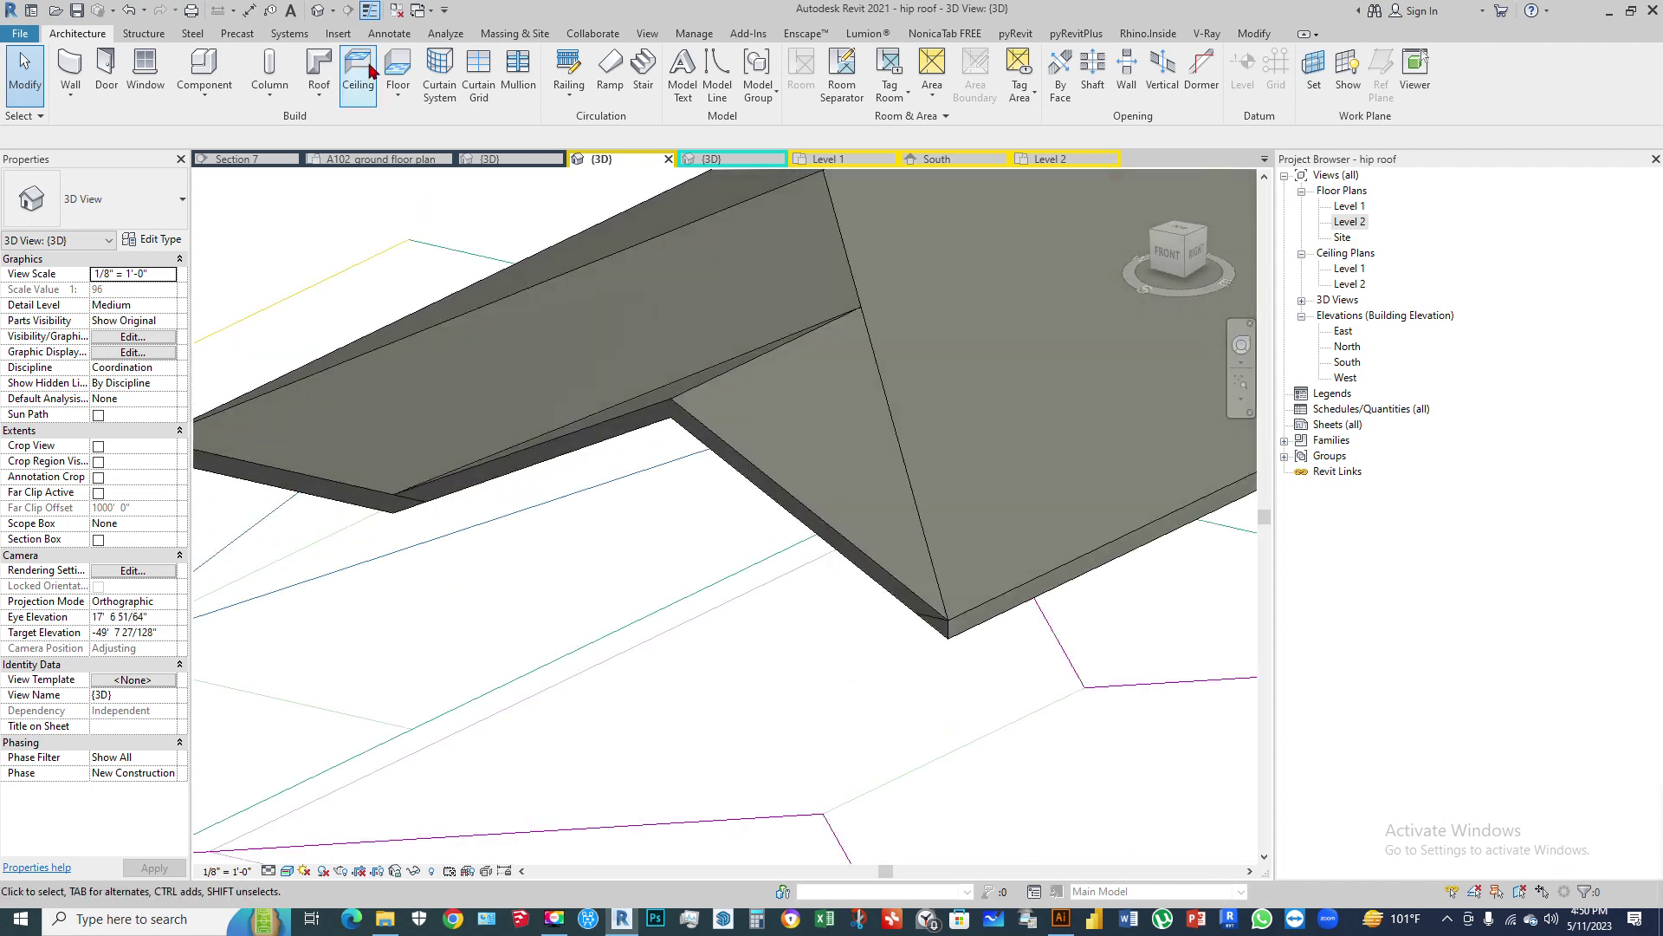
pyautogui.keyDown('shift'); pyautogui.moveTo(758, 341); pyautogui.dragTo(544, 605, button='middle'); pyautogui.keyUp('shift')
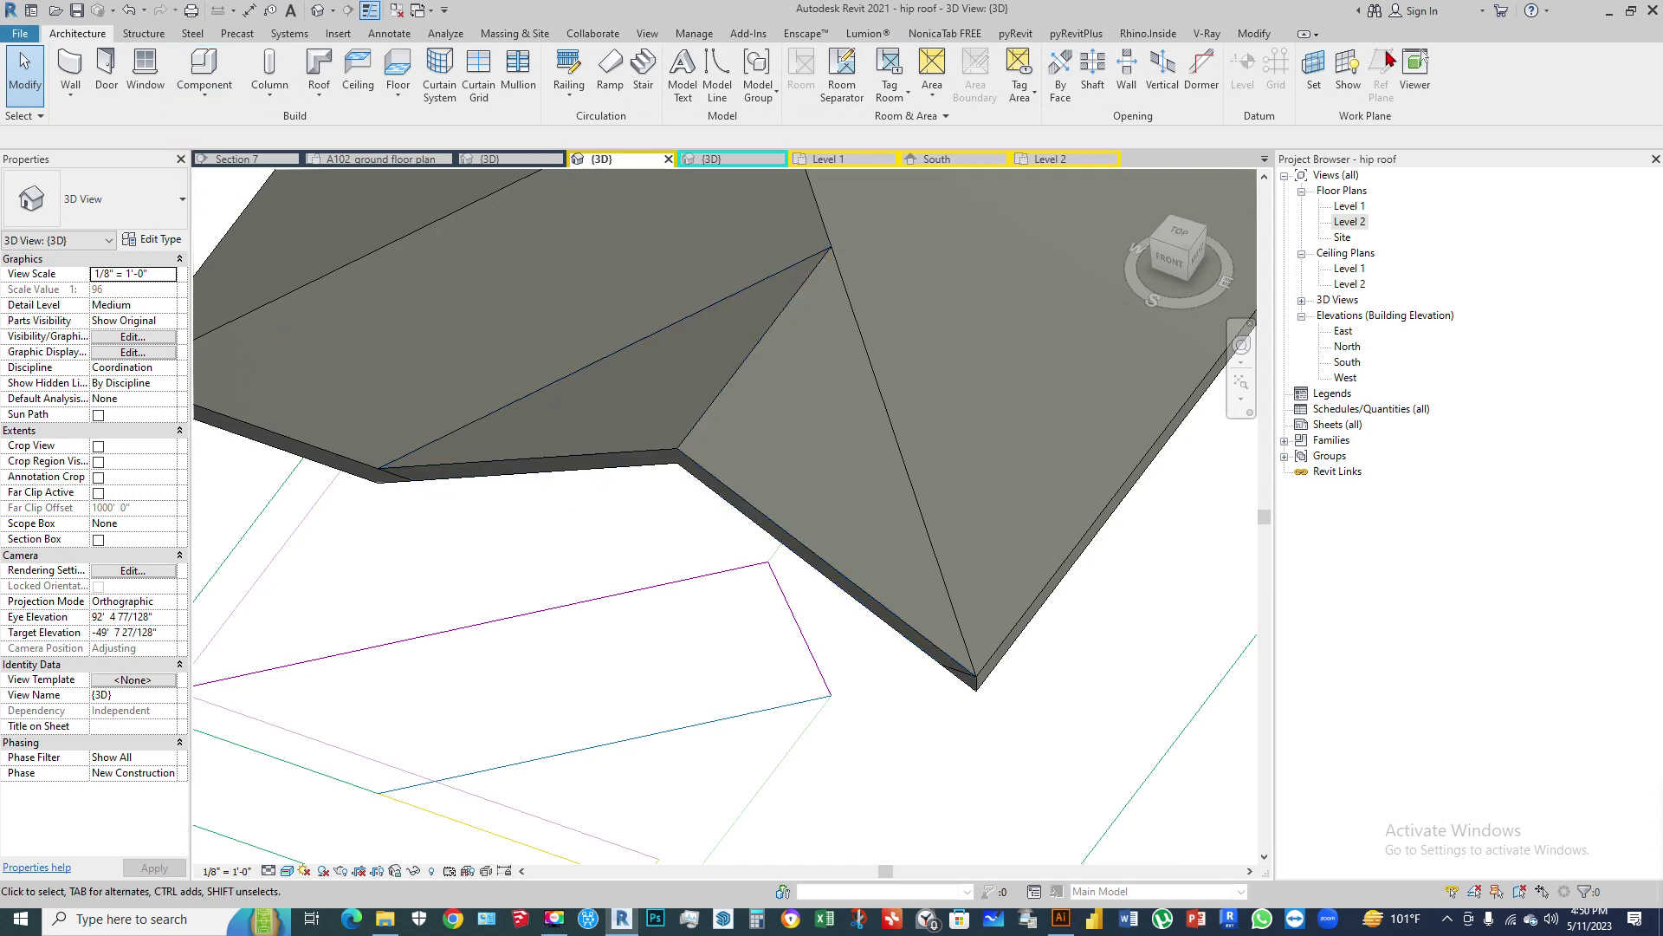
pyautogui.click(1253, 33)
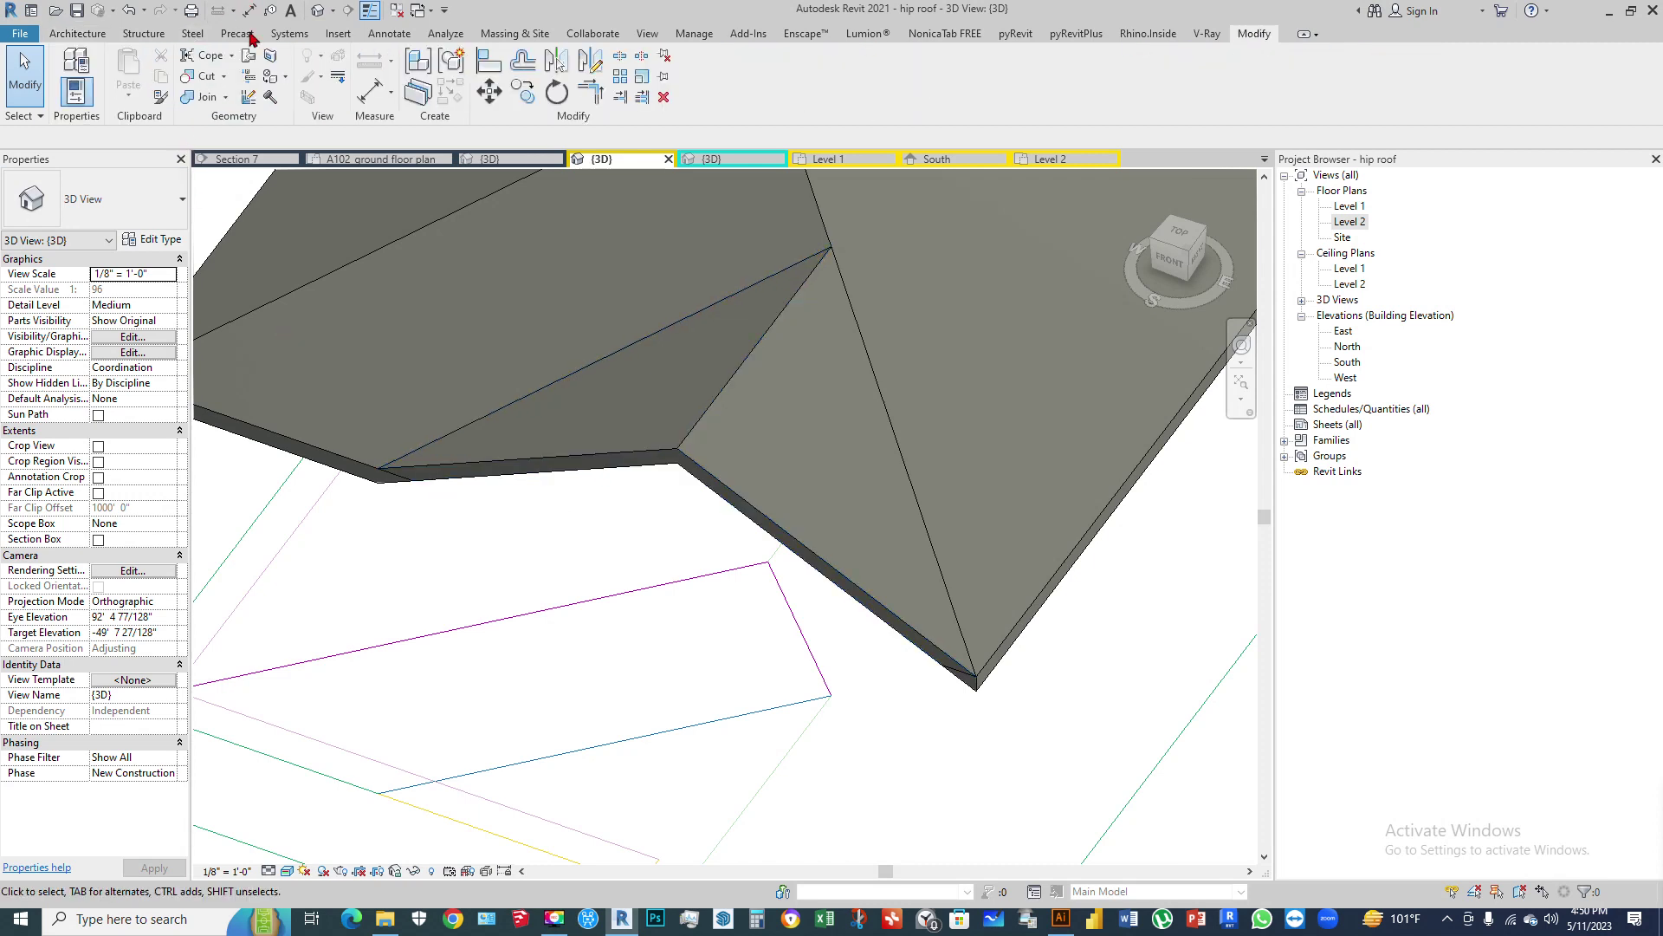
pyautogui.click(201, 97)
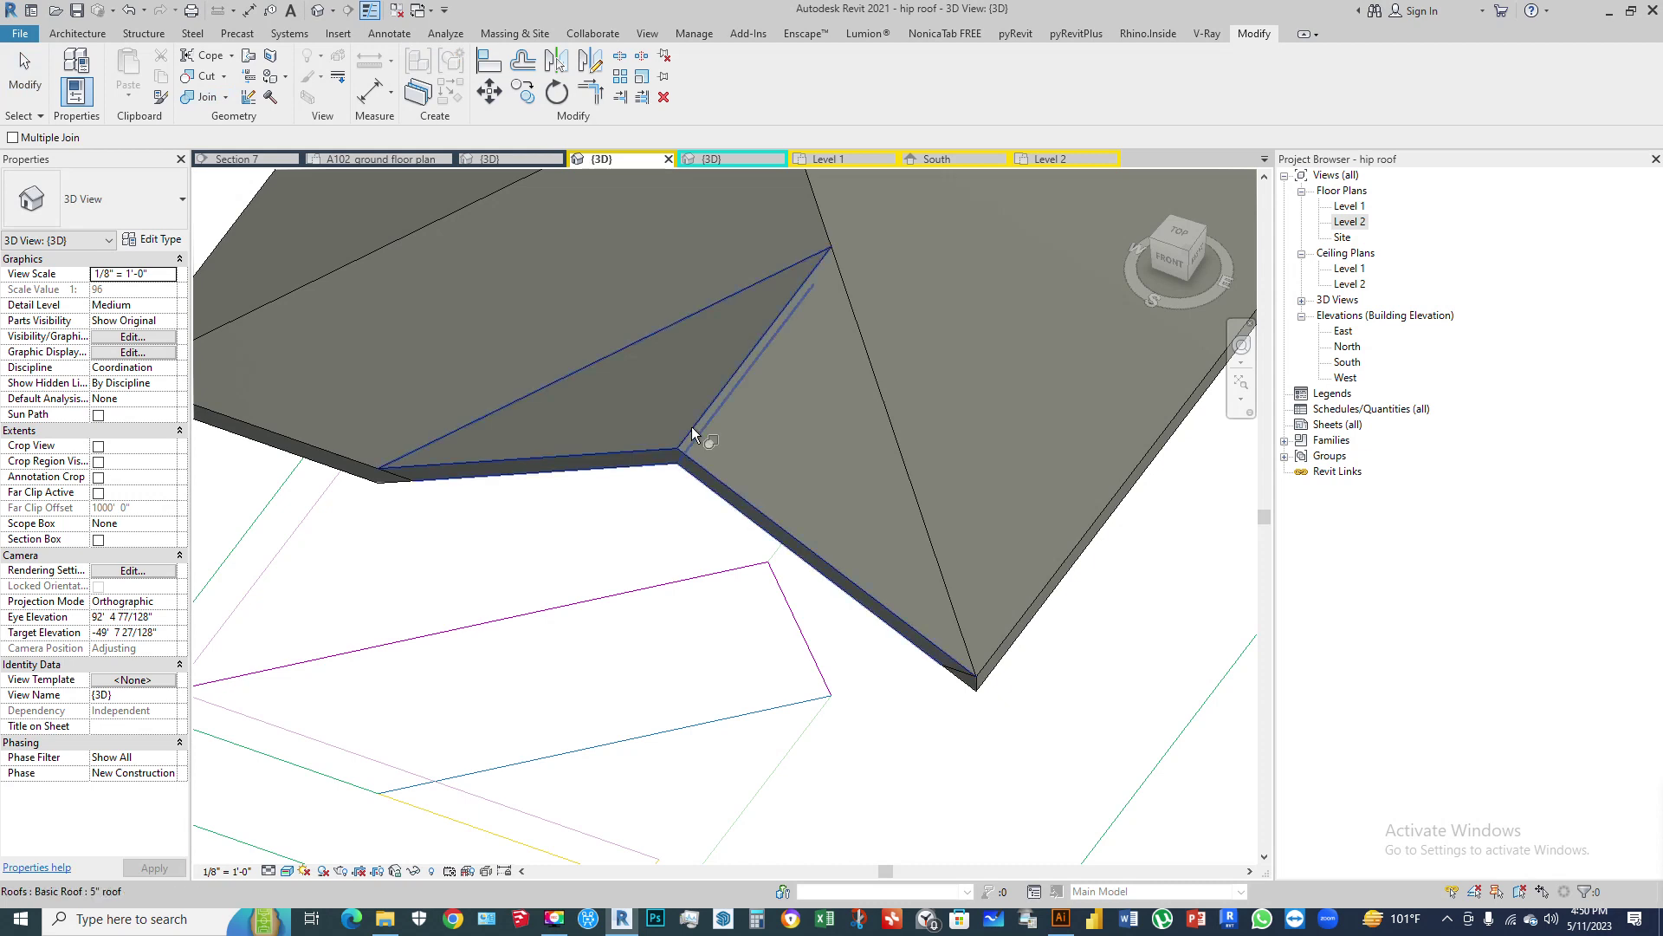
pyautogui.click(691, 426)
pyautogui.click(823, 217)
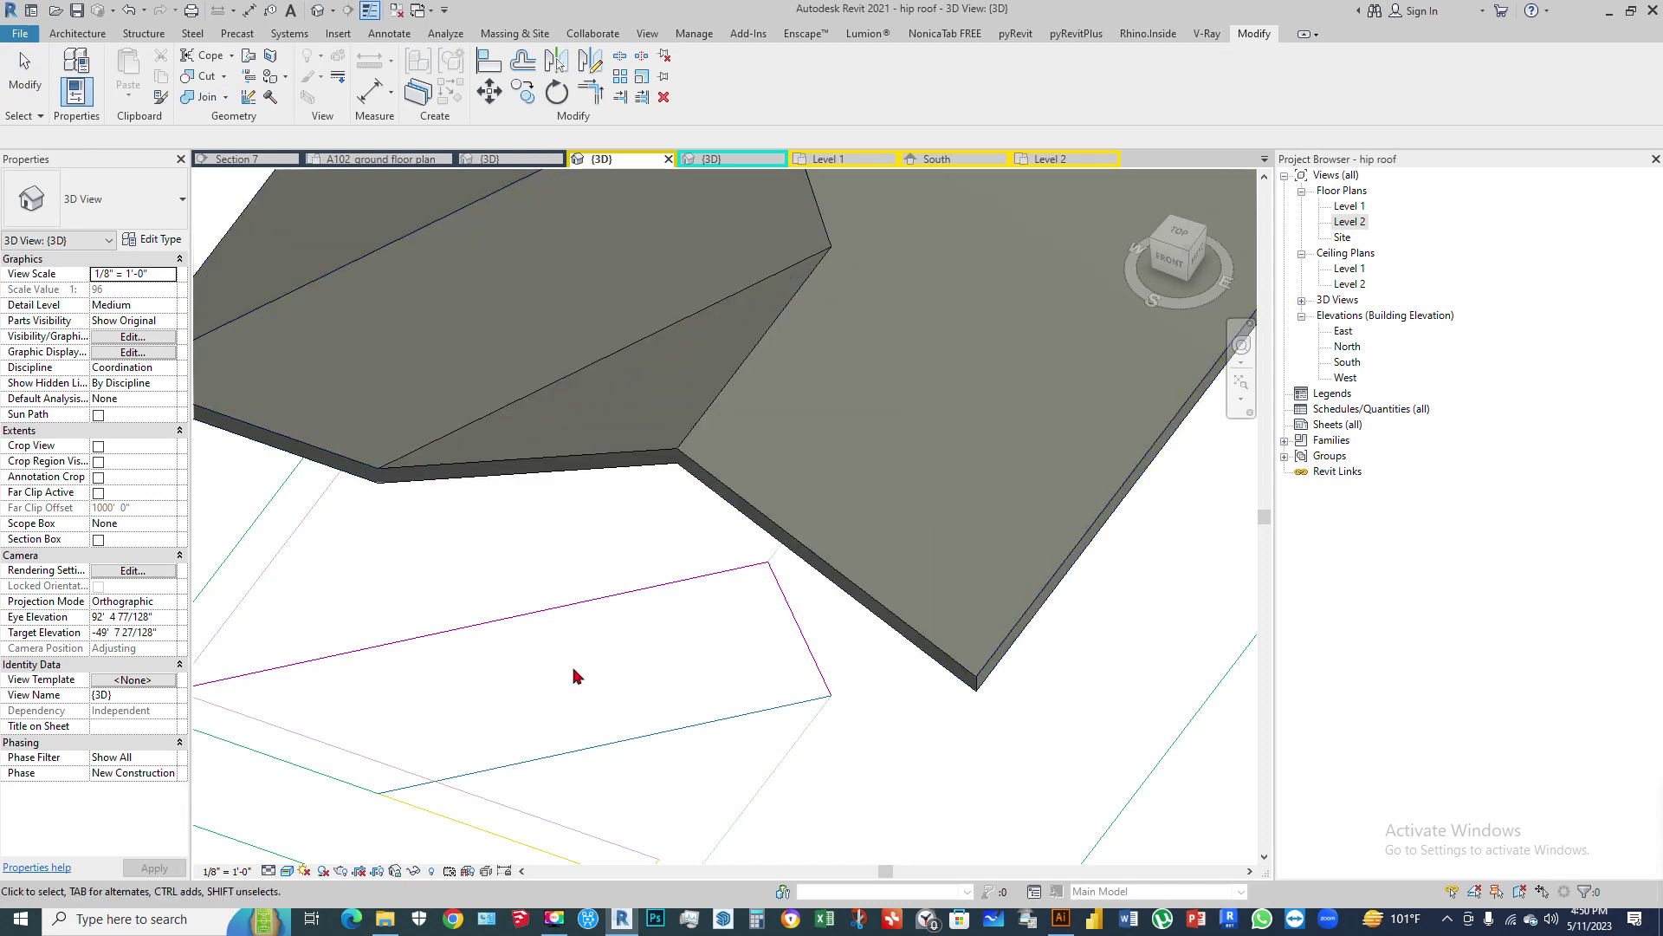
pyautogui.press('Escape')
pyautogui.keyDown('shift'); pyautogui.moveTo(583, 620); pyautogui.dragTo(795, 677, button='middle'); pyautogui.keyUp('shift')
pyautogui.scroll(3, 535, 715)
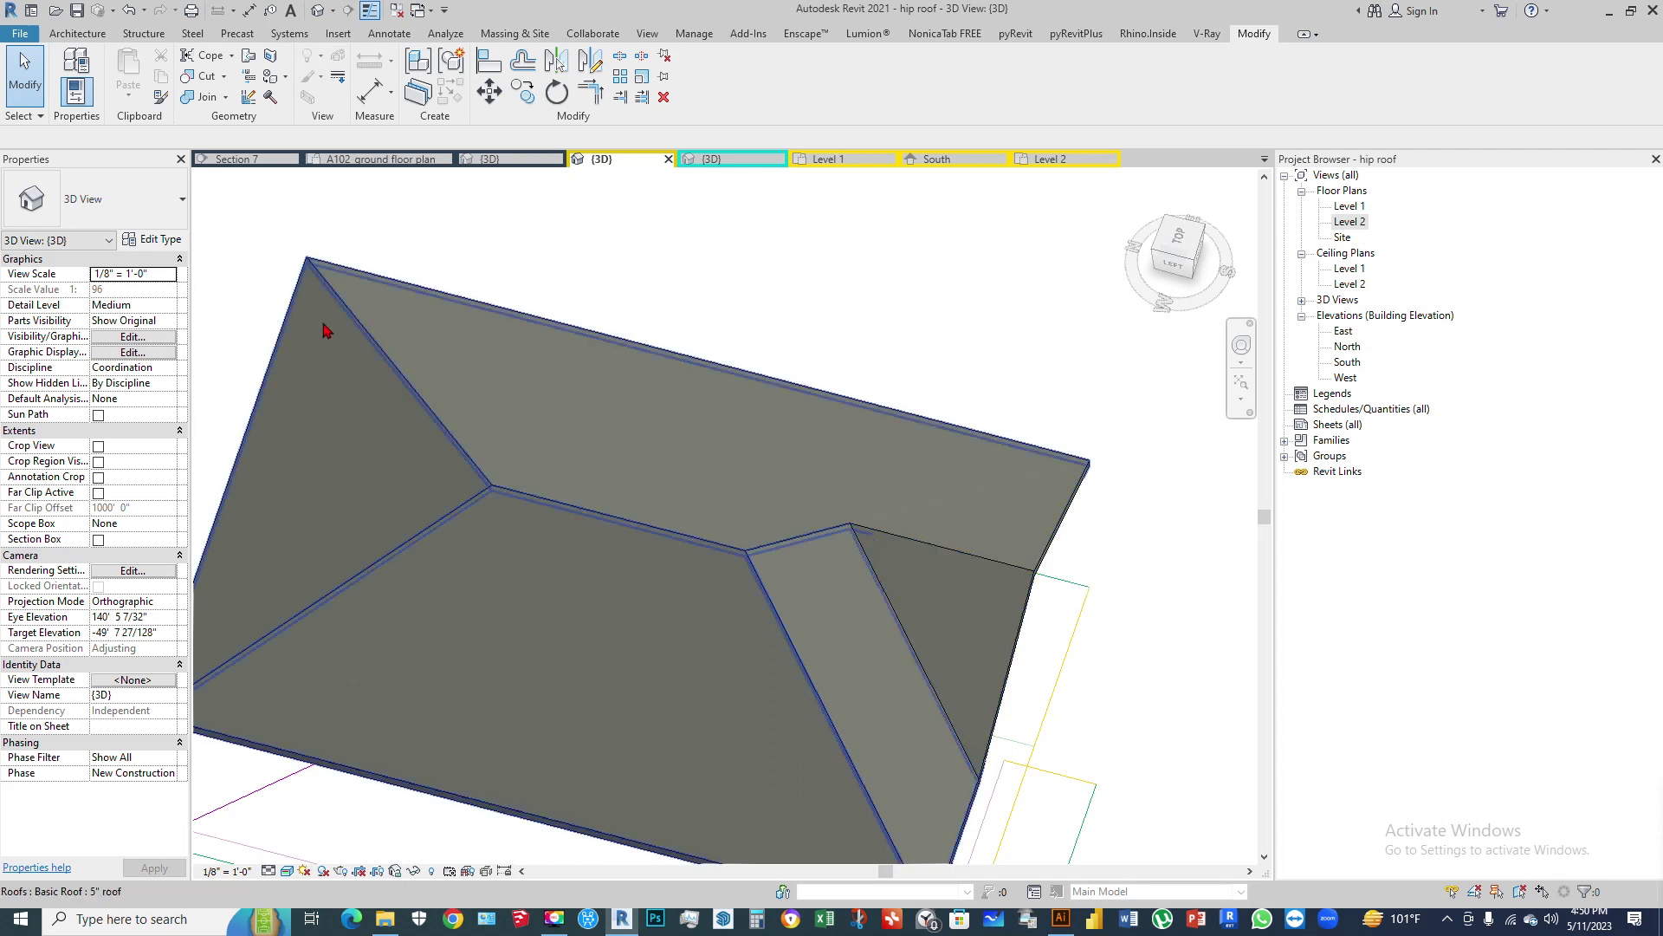
pyautogui.scroll(-2, 1058, 576)
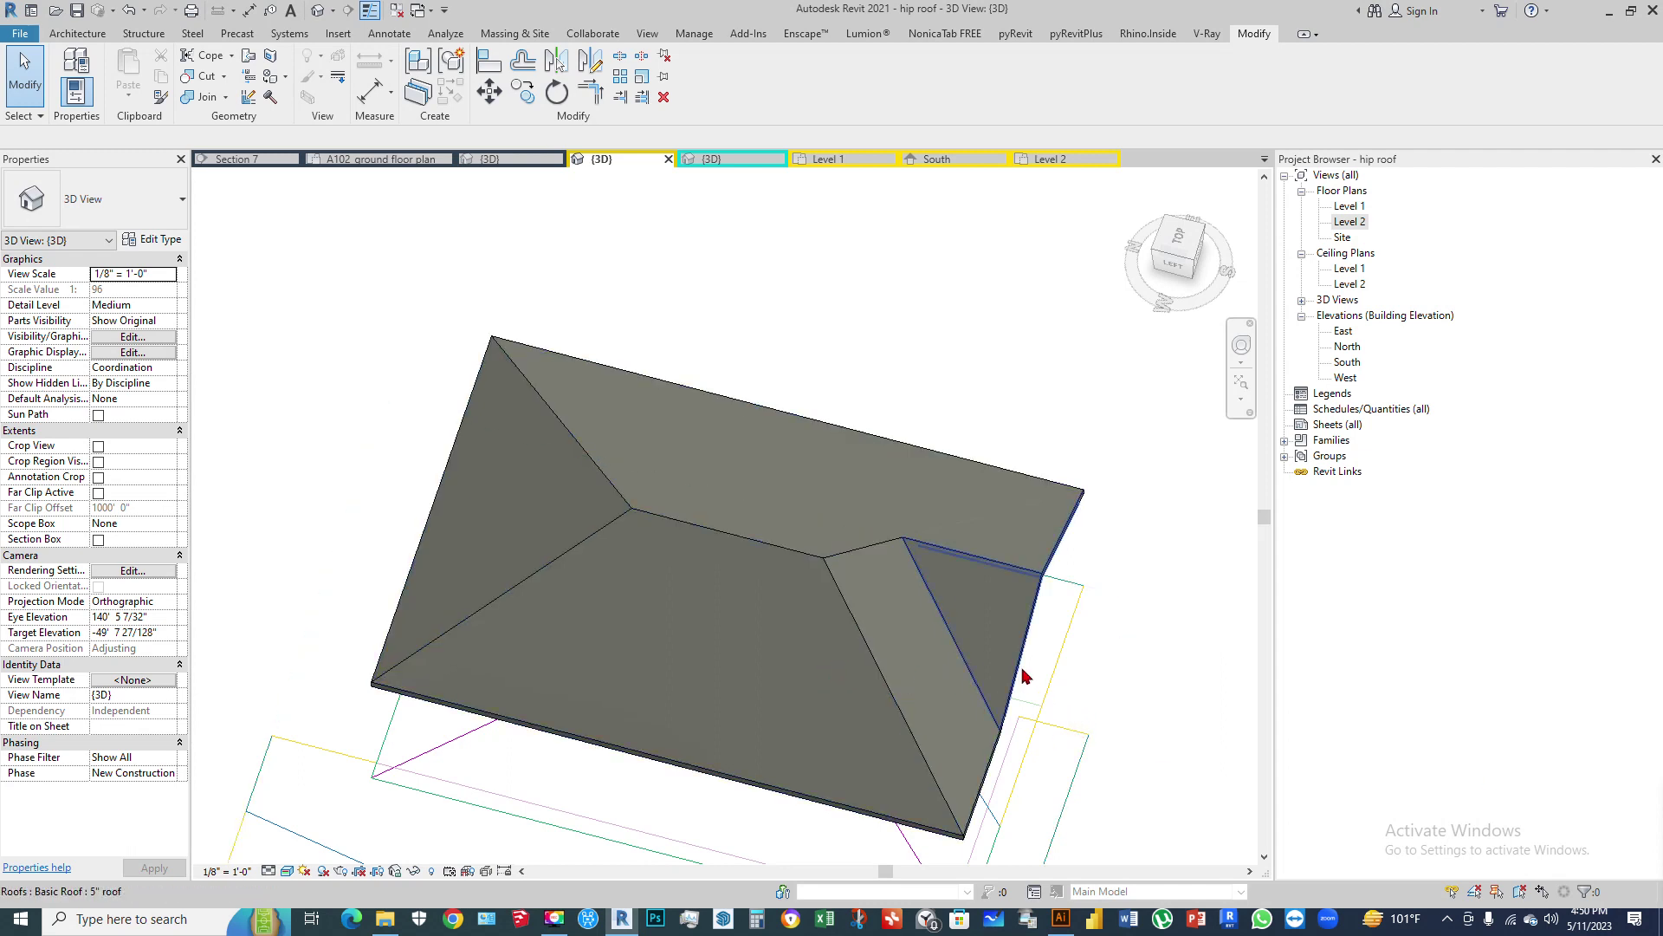
pyautogui.keyDown('shift'); pyautogui.moveTo(1055, 607); pyautogui.dragTo(594, 390, button='middle'); pyautogui.keyUp('shift')
pyautogui.scroll(2, 499, 371)
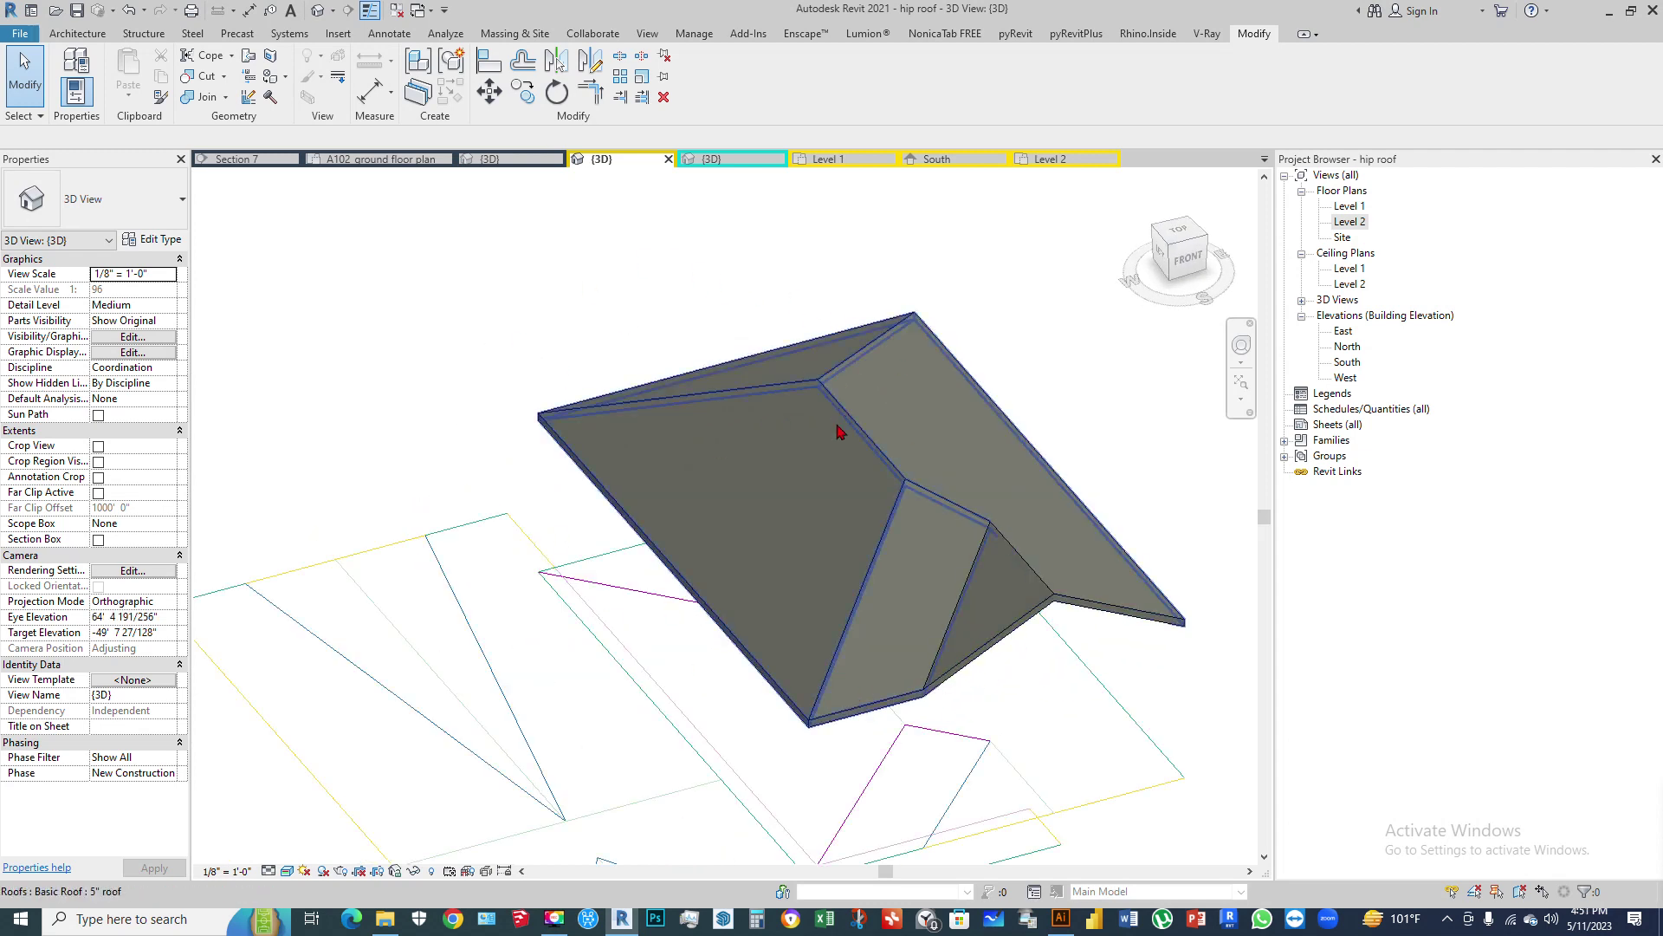
pyautogui.scroll(-2, 839, 443)
pyautogui.keyDown('shift'); pyautogui.moveTo(731, 639); pyautogui.dragTo(624, 564, button='middle'); pyautogui.keyUp('shift')
pyautogui.keyDown('shift'); pyautogui.moveTo(581, 444); pyautogui.dragTo(668, 524, button='middle'); pyautogui.keyUp('shift')
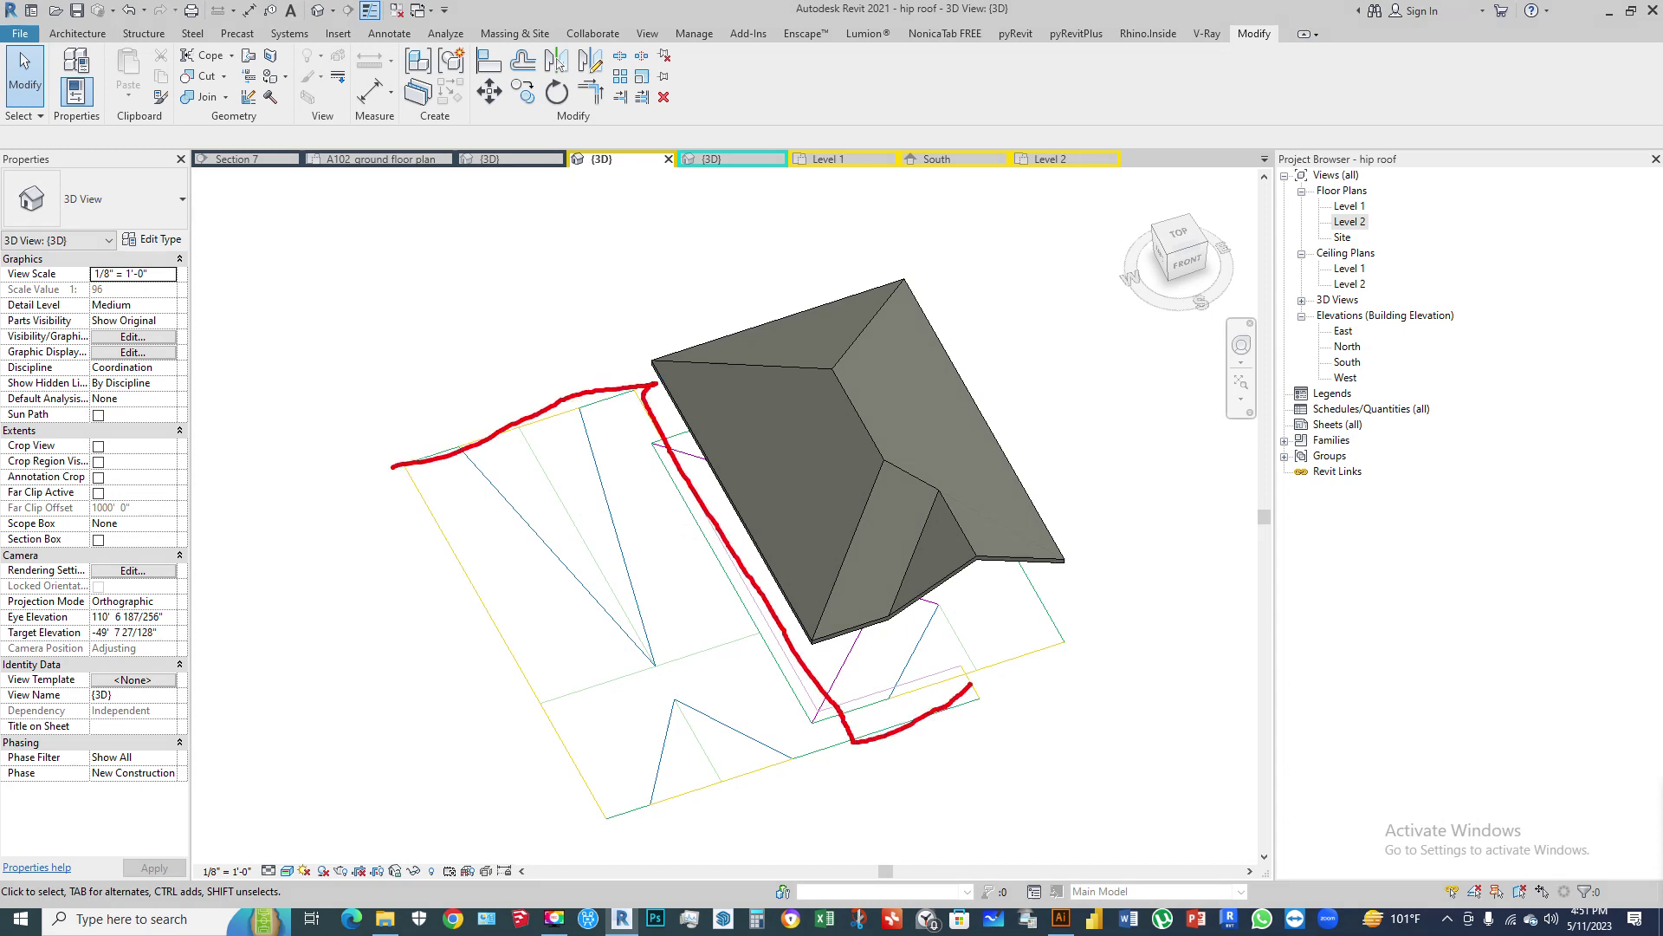
pyautogui.moveTo(995, 726)
pyautogui.mouseDown()
pyautogui.moveTo(813, 797)
pyautogui.moveTo(657, 826)
pyautogui.mouseUp()
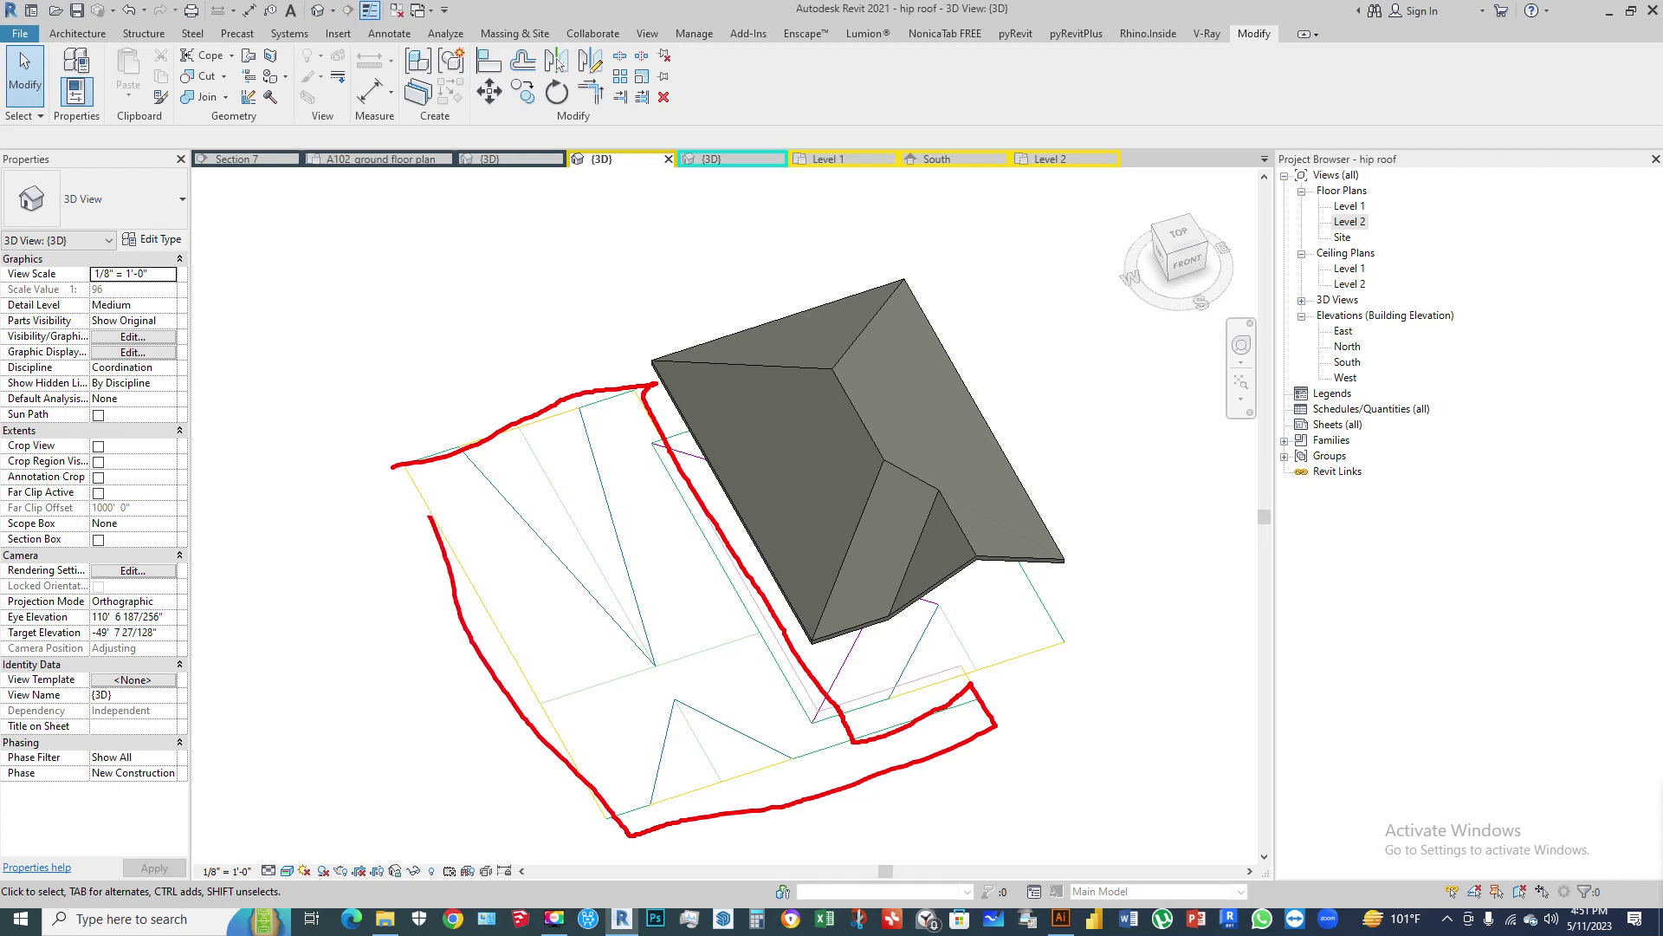
pyautogui.press('Escape')
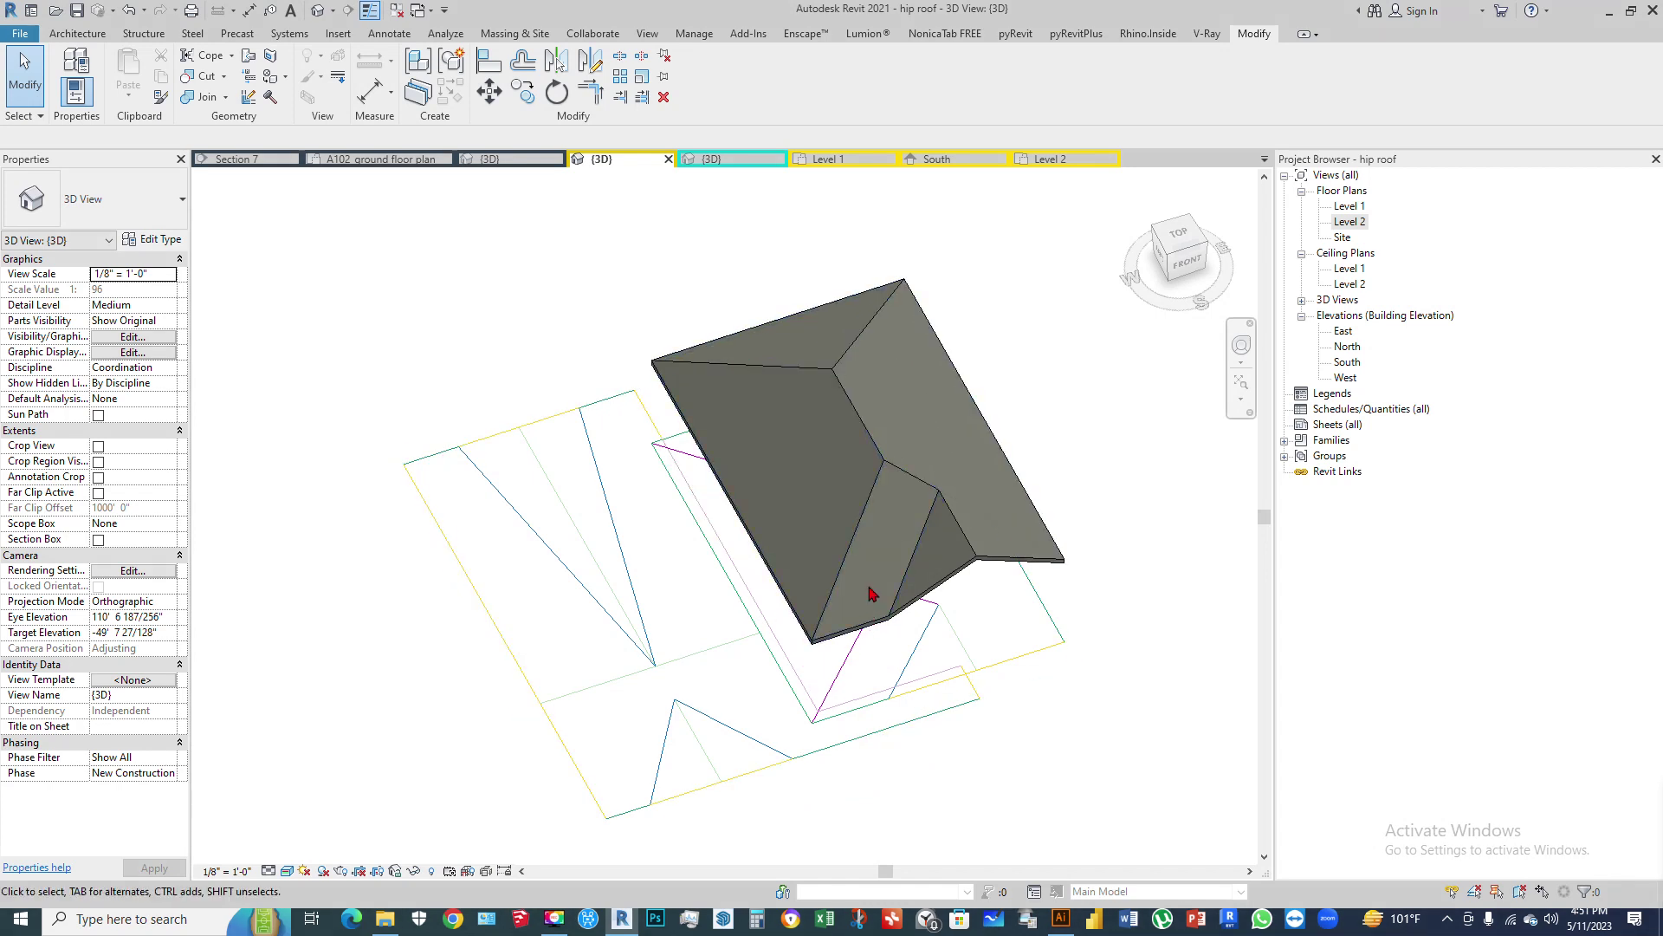
pyautogui.keyDown('shift'); pyautogui.moveTo(898, 711); pyautogui.dragTo(735, 661, button='middle'); pyautogui.keyUp('shift')
pyautogui.scroll(-3, 635, 367)
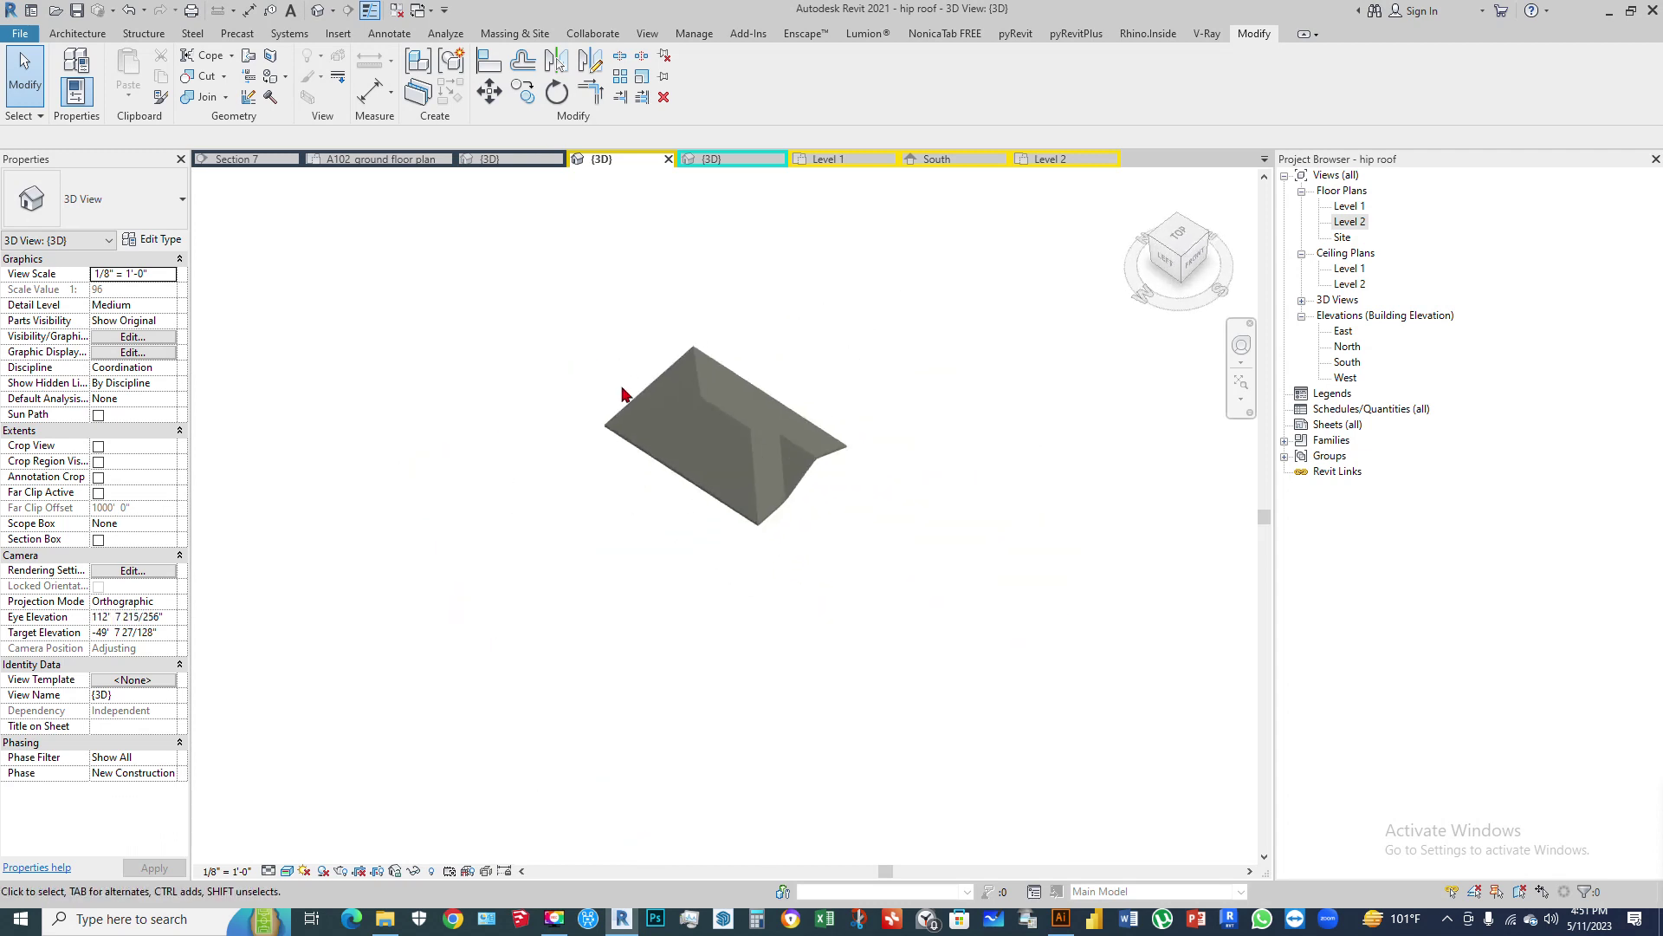
pyautogui.scroll(3, 620, 538)
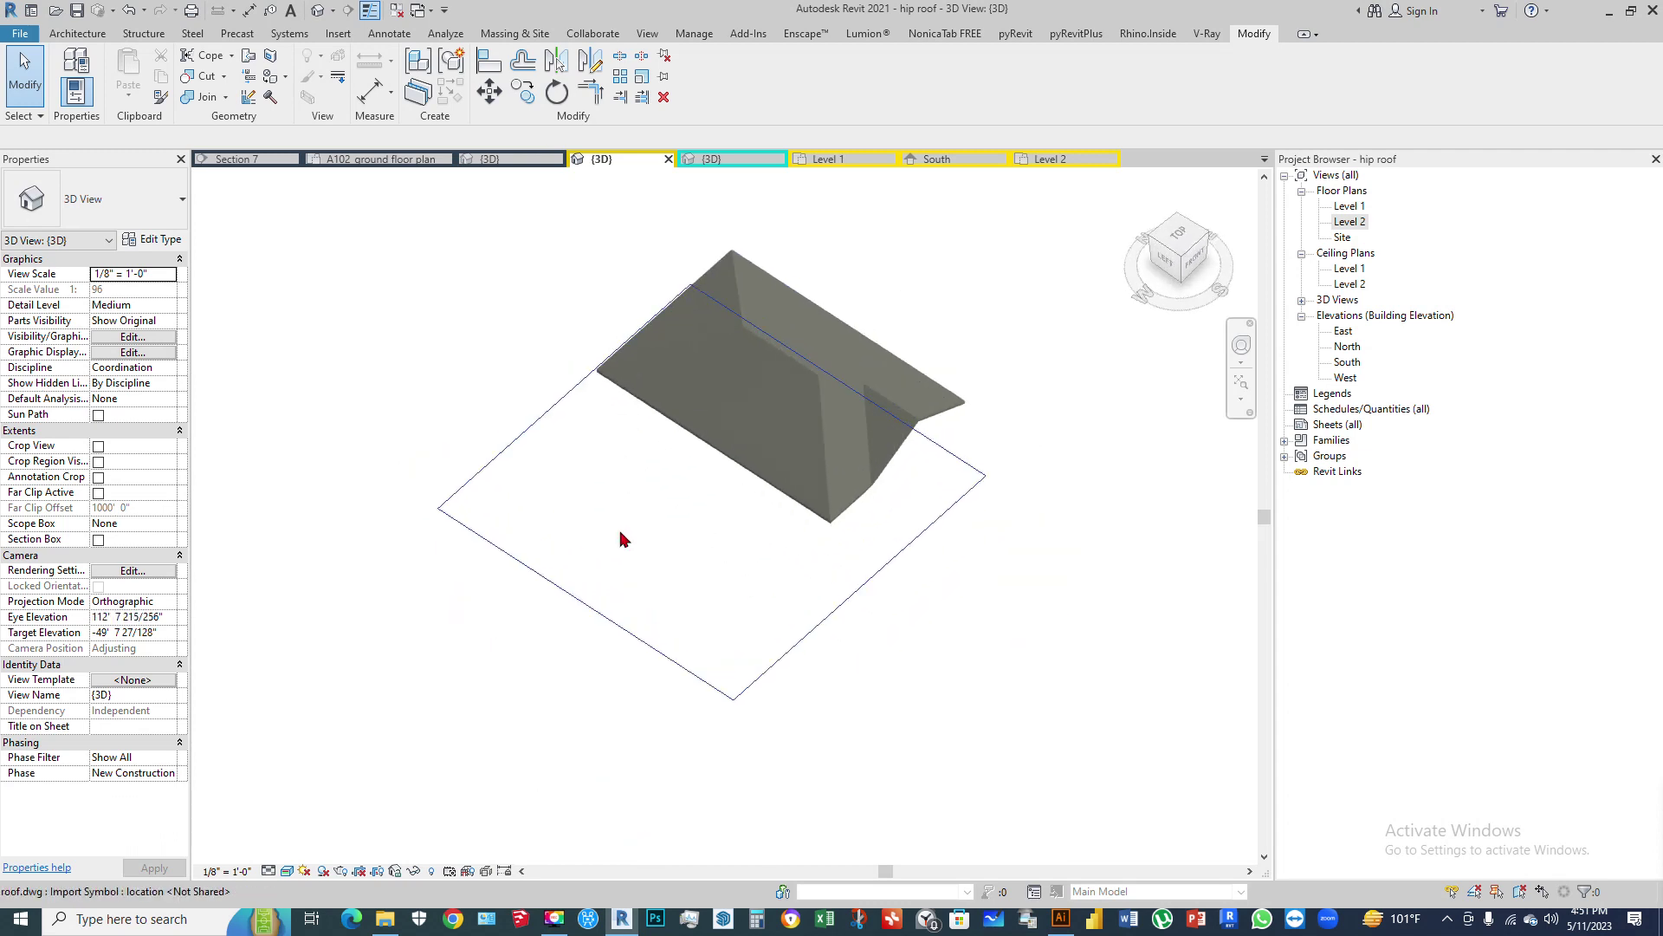
# Step: Open the Level 2 and then Level 1 floor plans, centring the imported plan
pyautogui.doubleClick(1349, 222)
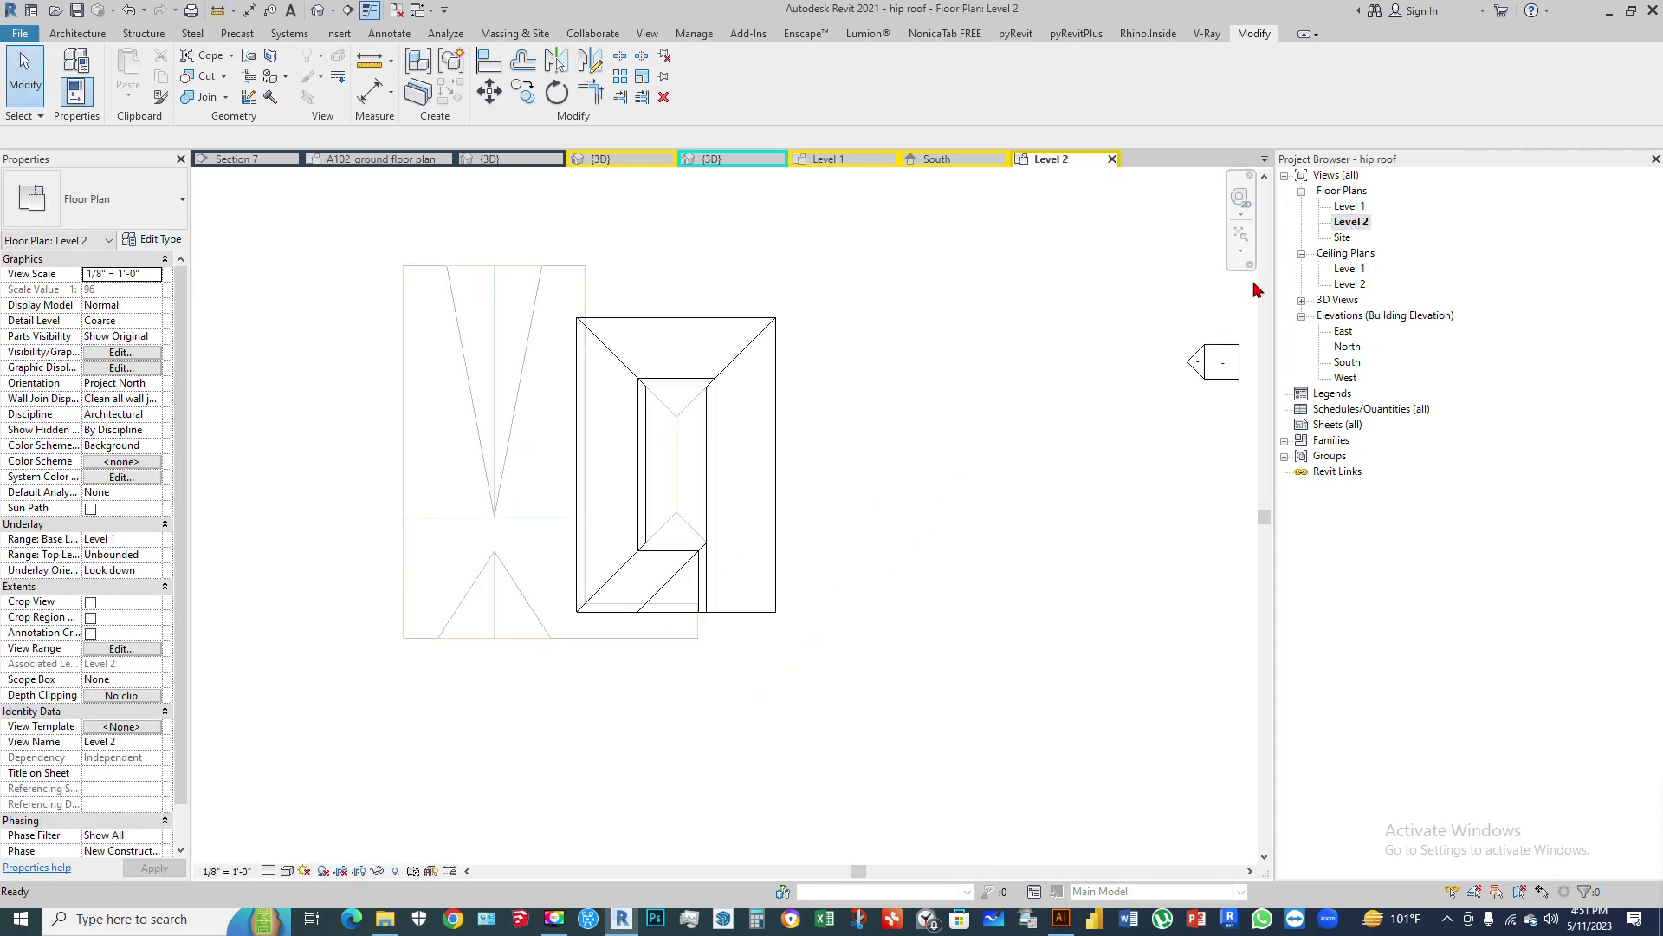
pyautogui.moveTo(518, 433); pyautogui.dragTo(804, 523, button='middle')
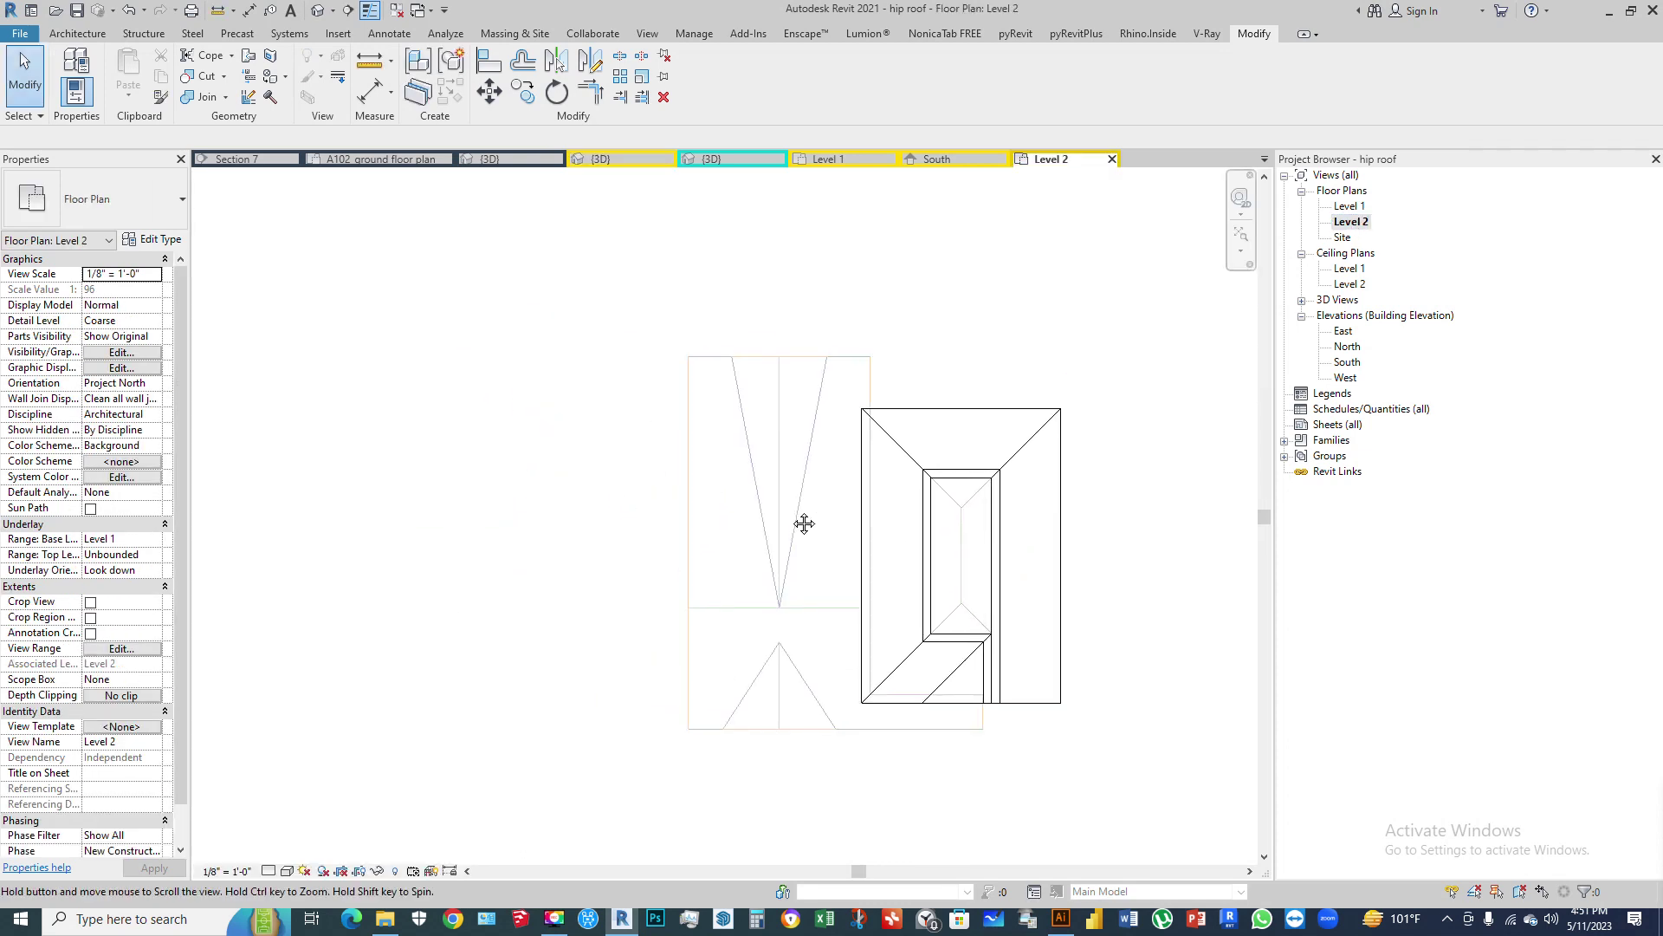
pyautogui.doubleClick(1349, 208)
pyautogui.moveTo(550, 499); pyautogui.dragTo(698, 584, button='middle')
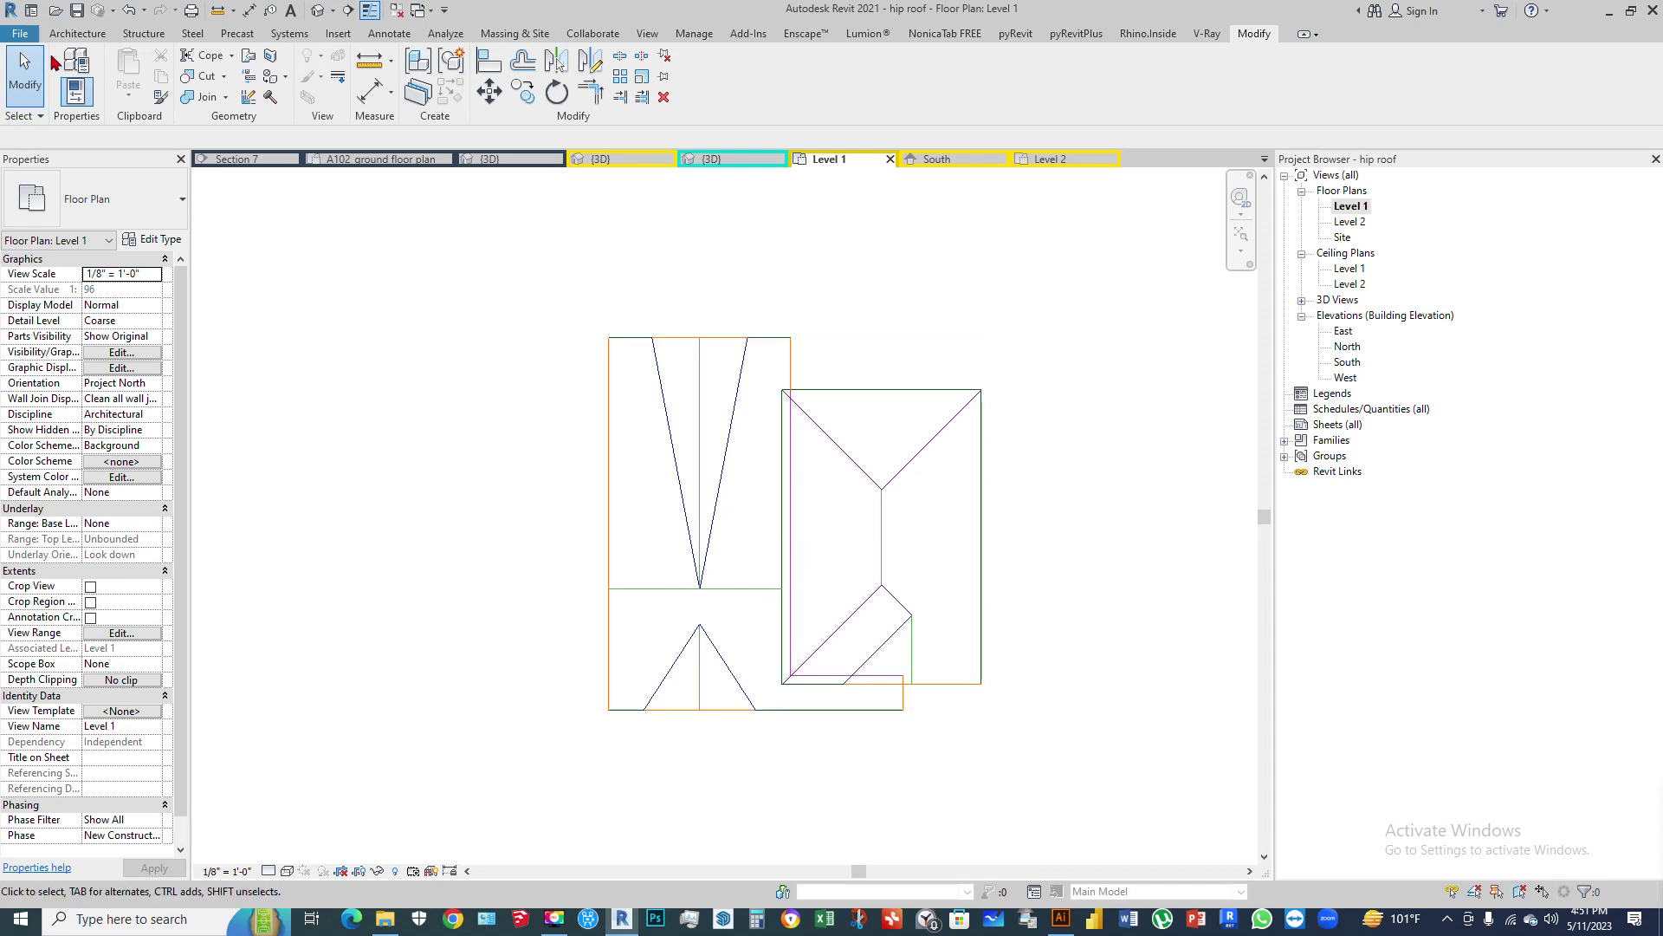
# Step: Start a Roof by Footprint, dismiss the level notice, cancel the sketch, and return to 3D
pyautogui.click(84, 35)
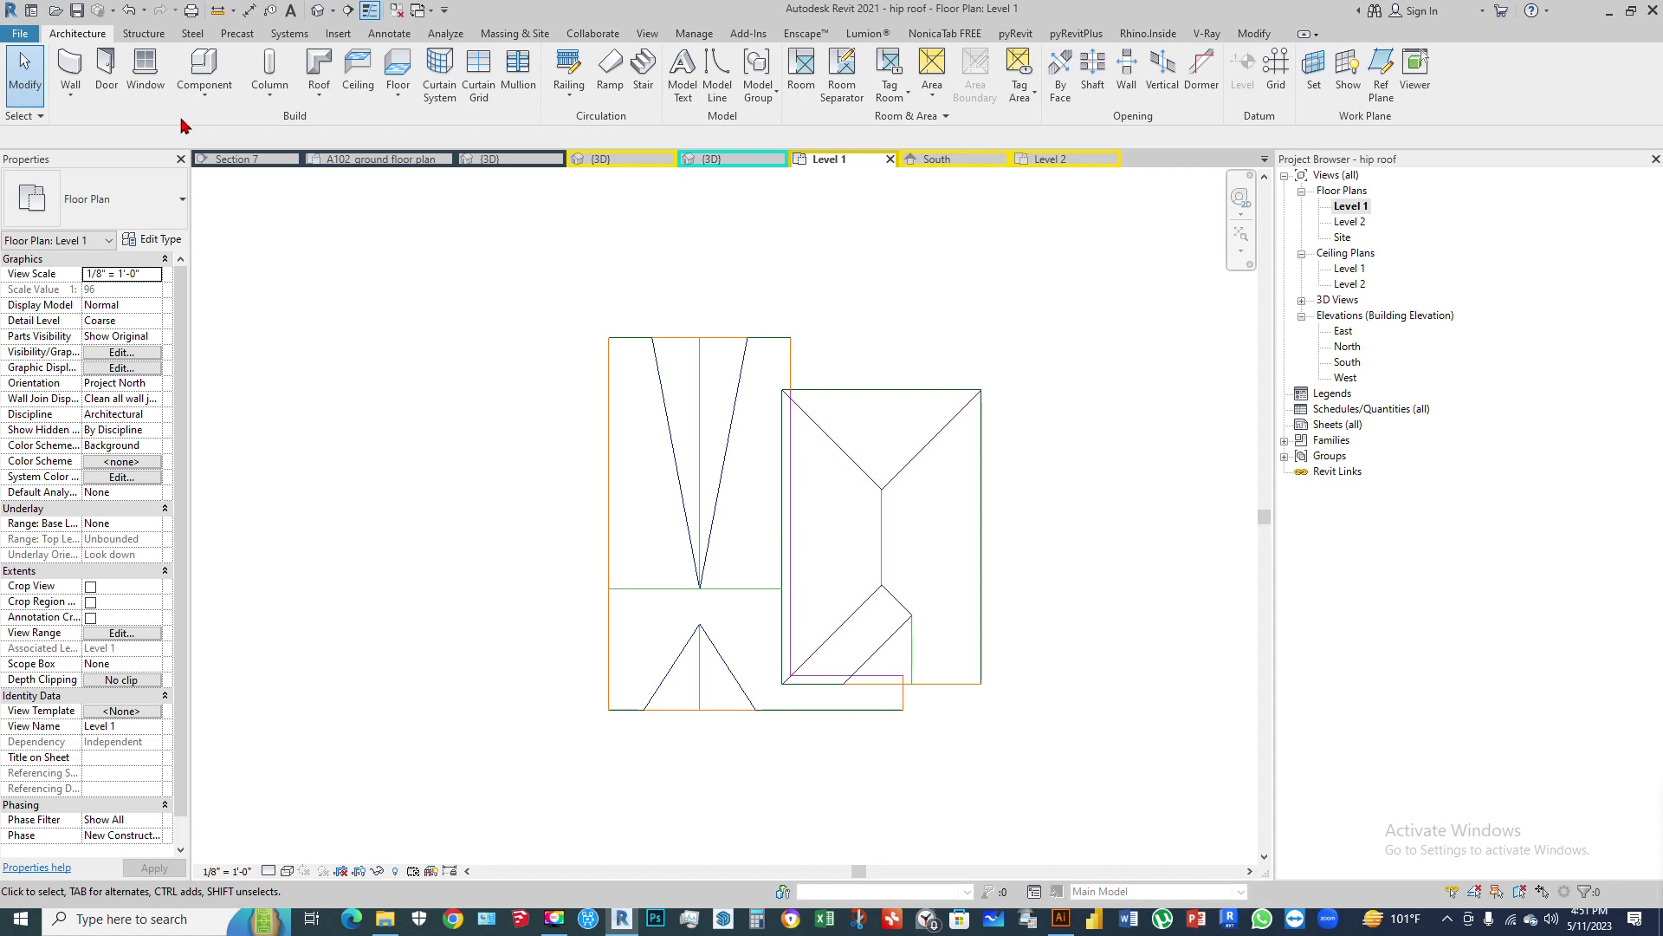
pyautogui.click(318, 65)
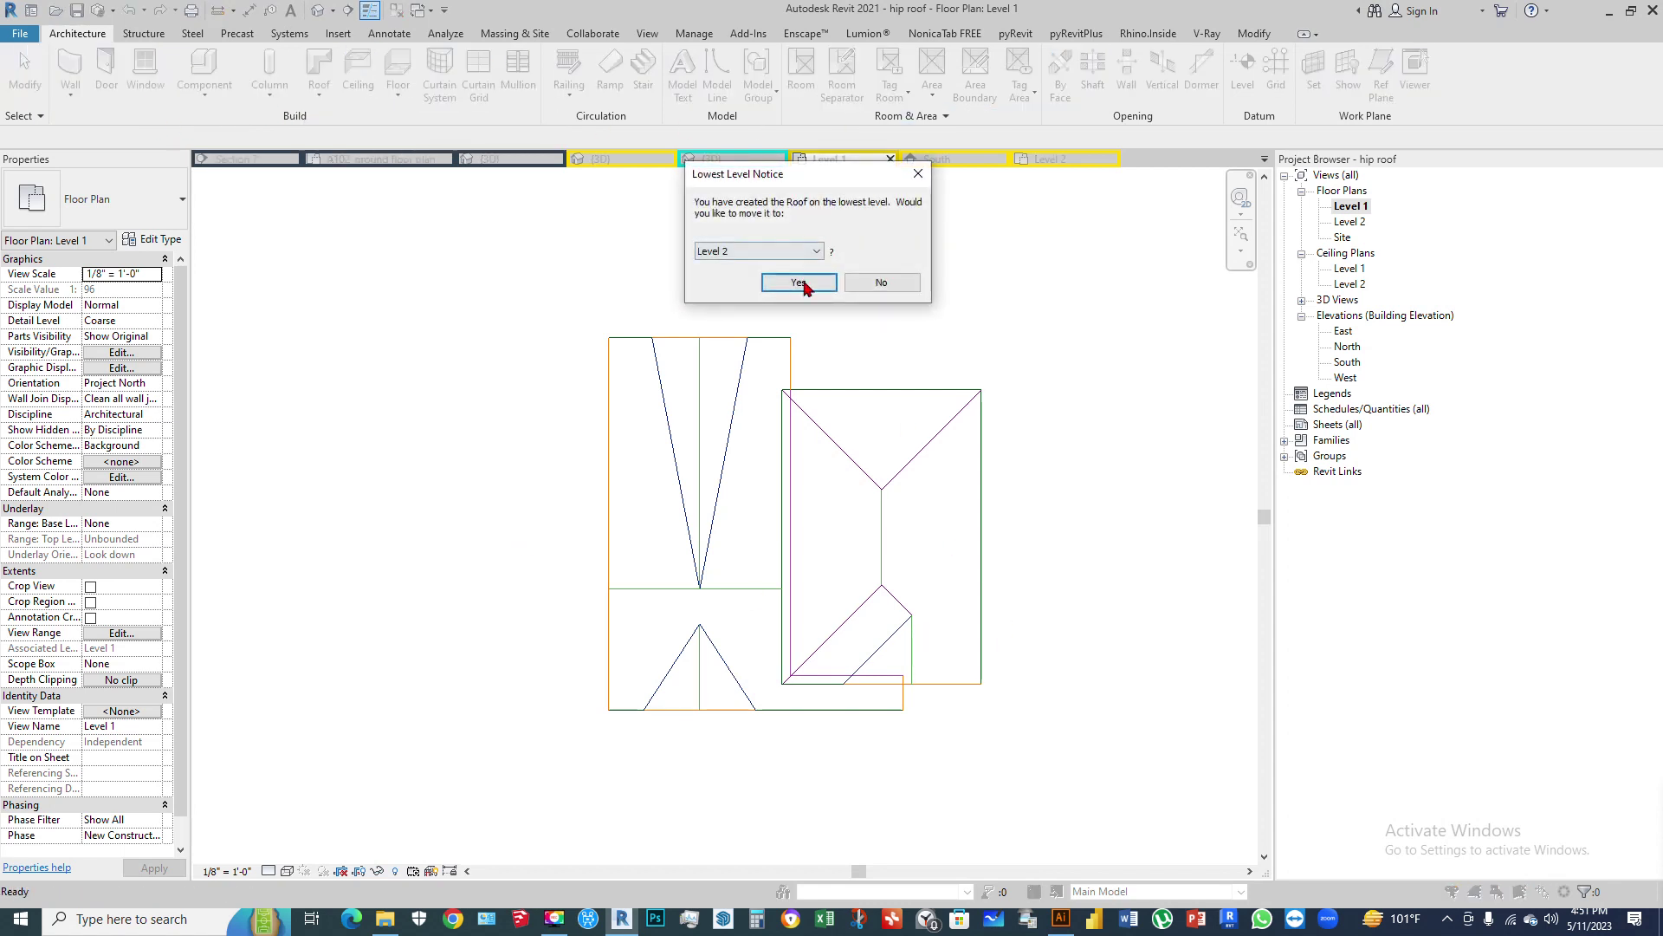
pyautogui.click(919, 174)
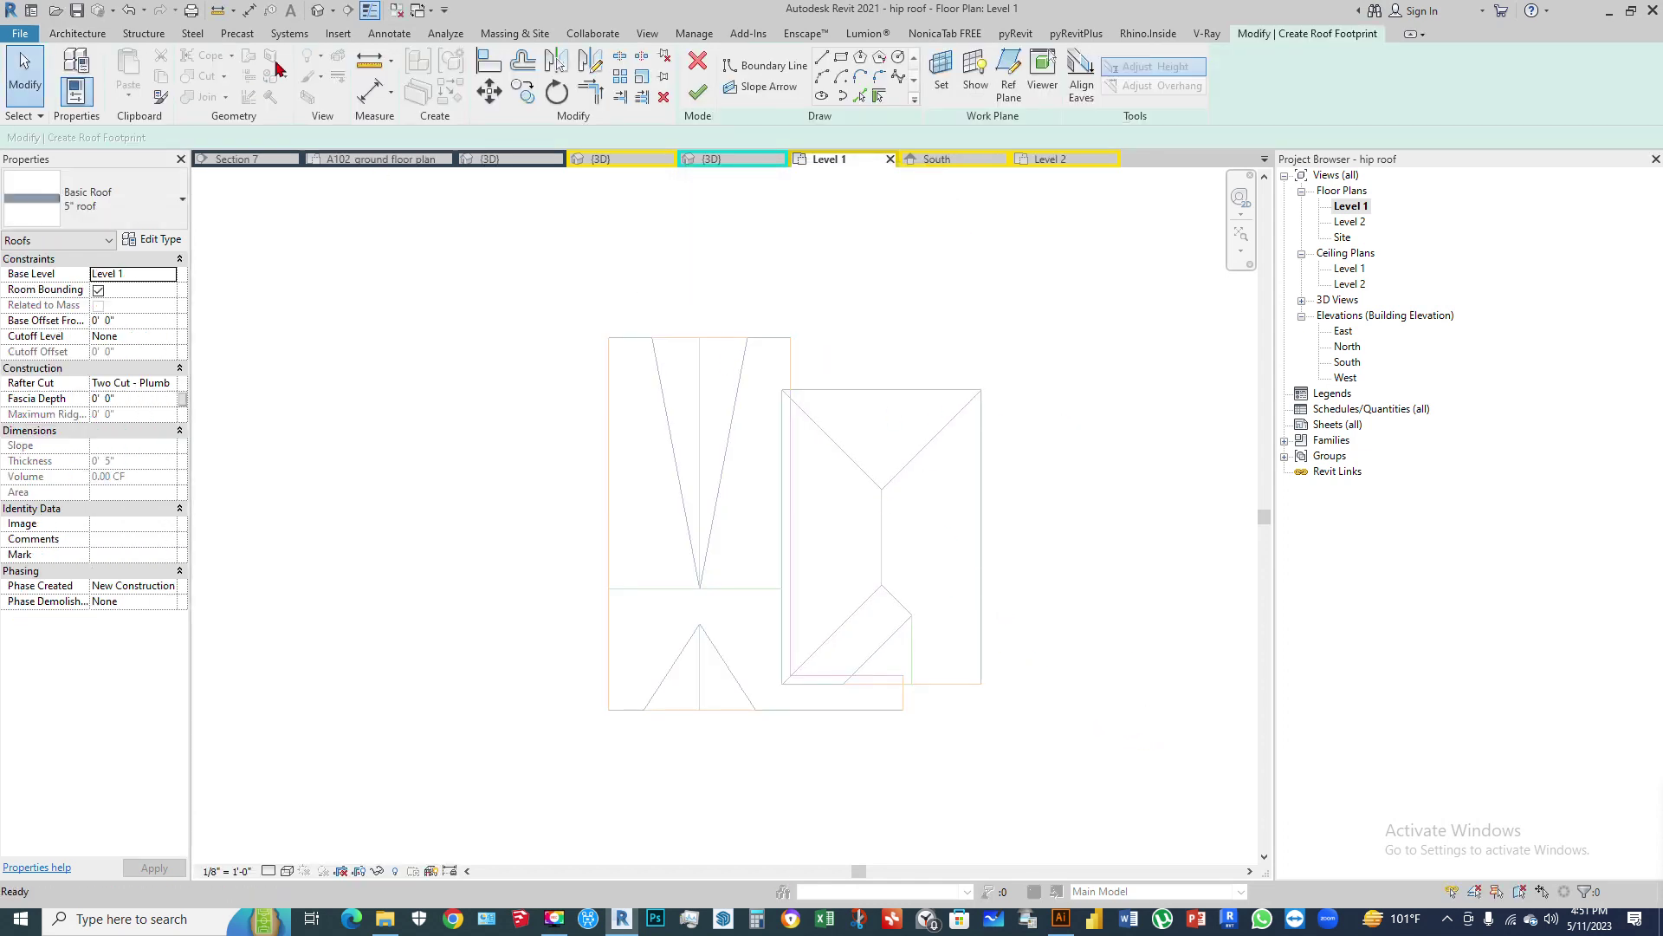
pyautogui.click(697, 61)
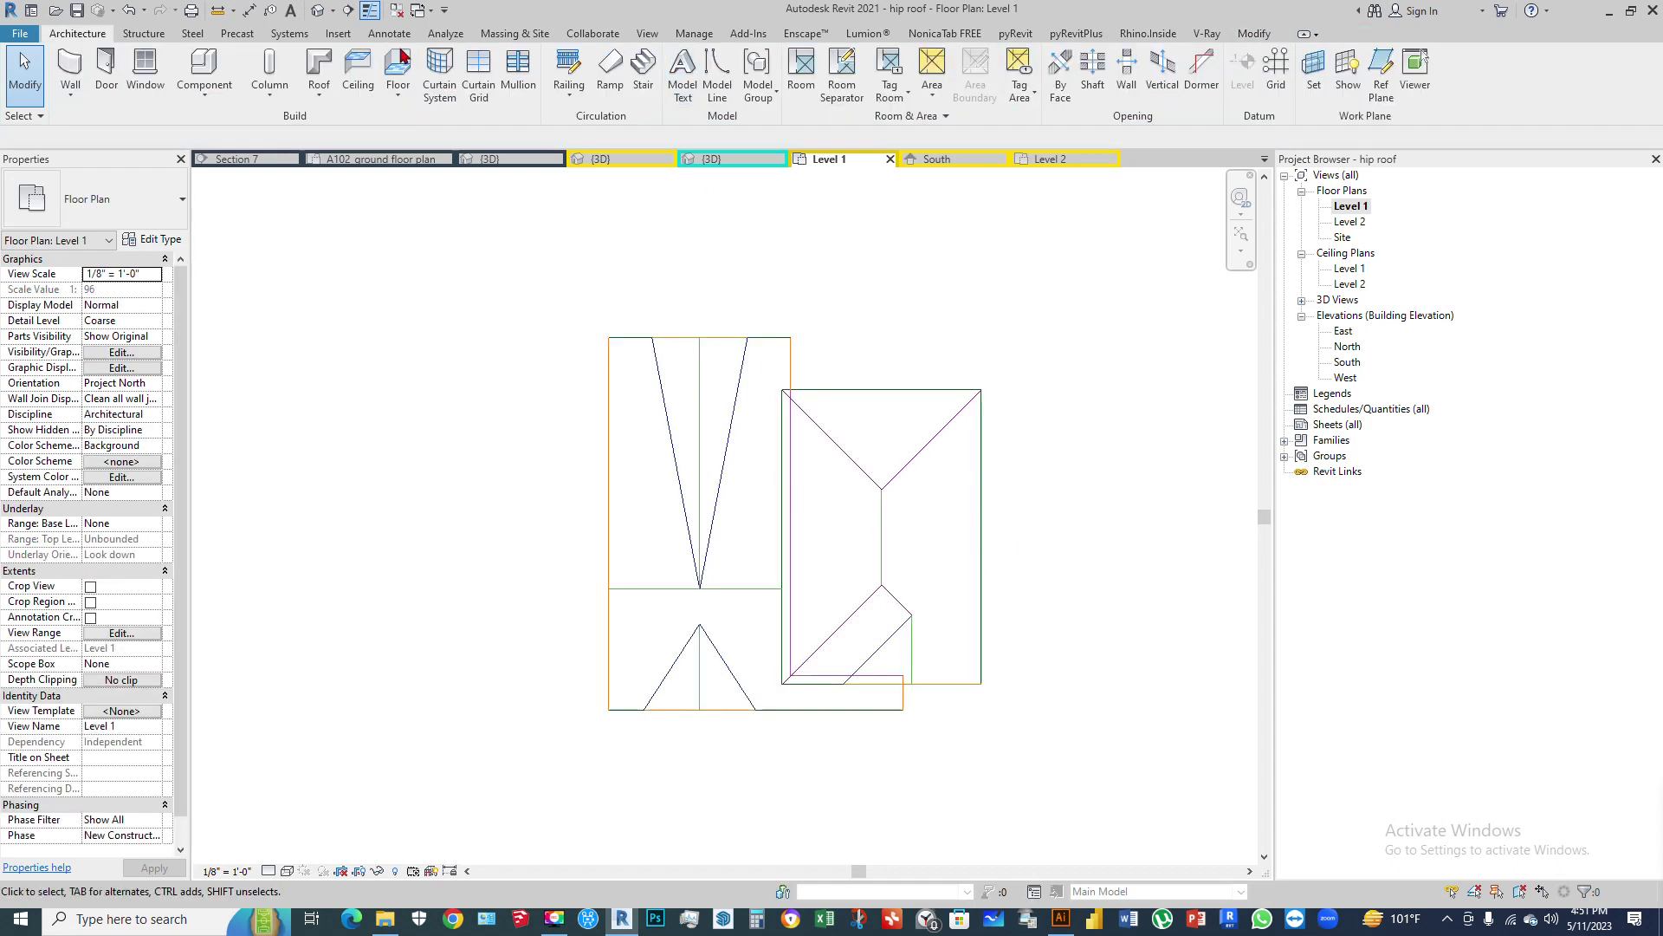
pyautogui.click(318, 10)
# Step: Try setting the roofs' base level to Level 3; the dormer warning keeps Level 2. Open North elevation
pyautogui.keyDown('shift'); pyautogui.moveTo(777, 482); pyautogui.dragTo(791, 434, button='middle'); pyautogui.keyUp('shift')
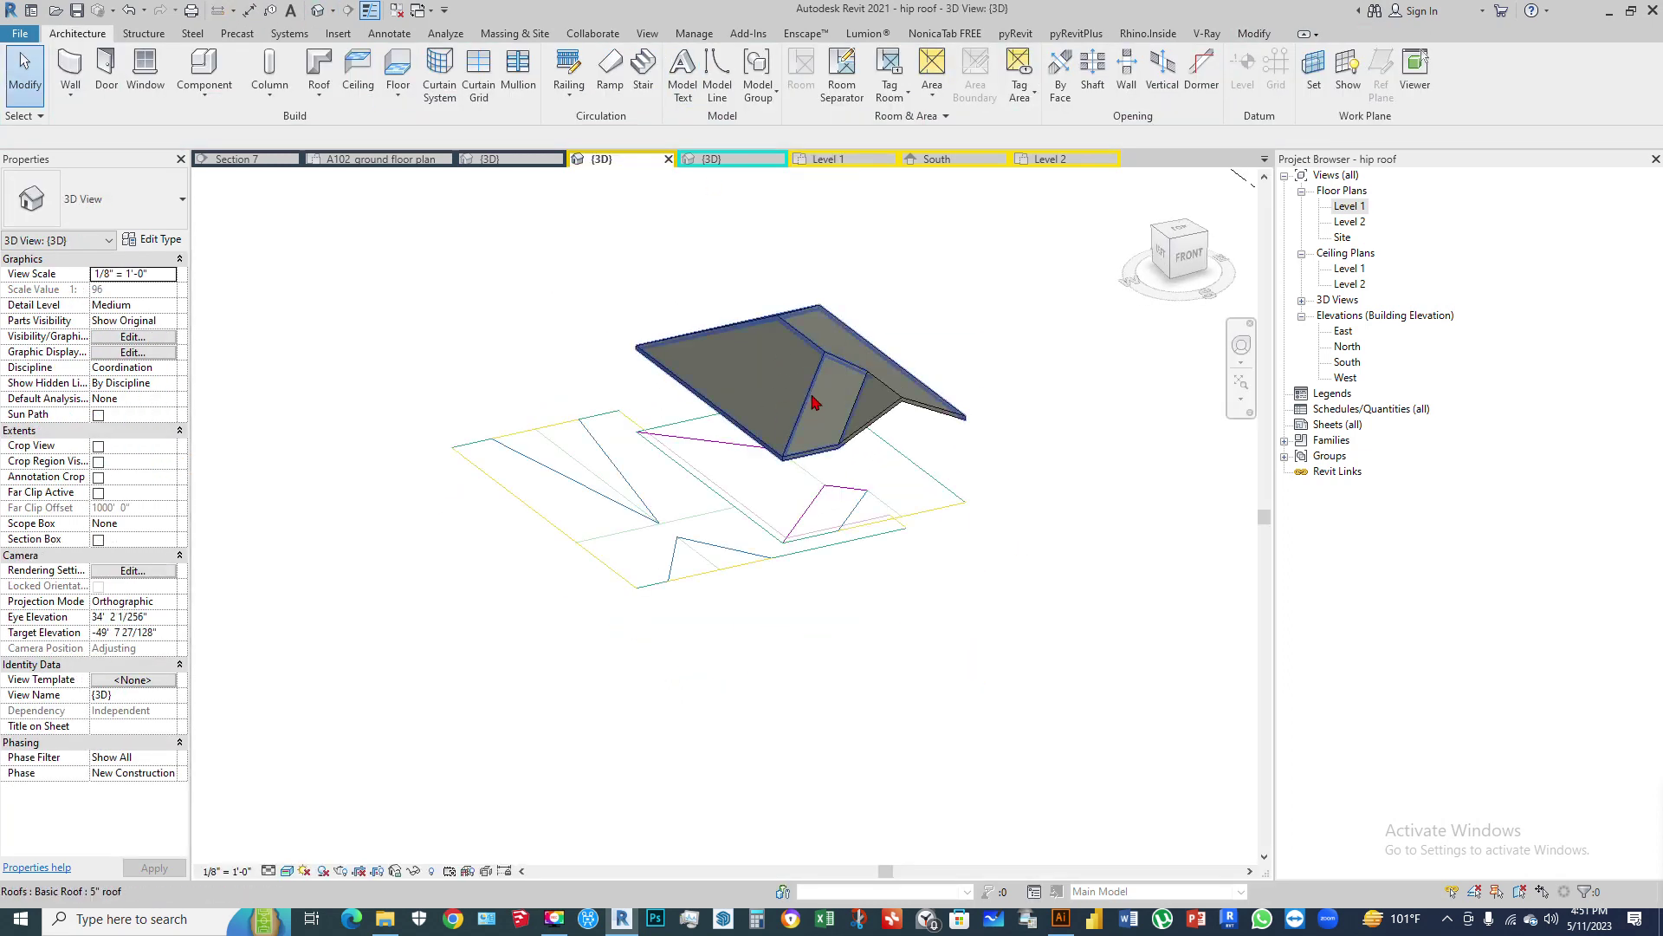
pyautogui.click(815, 402)
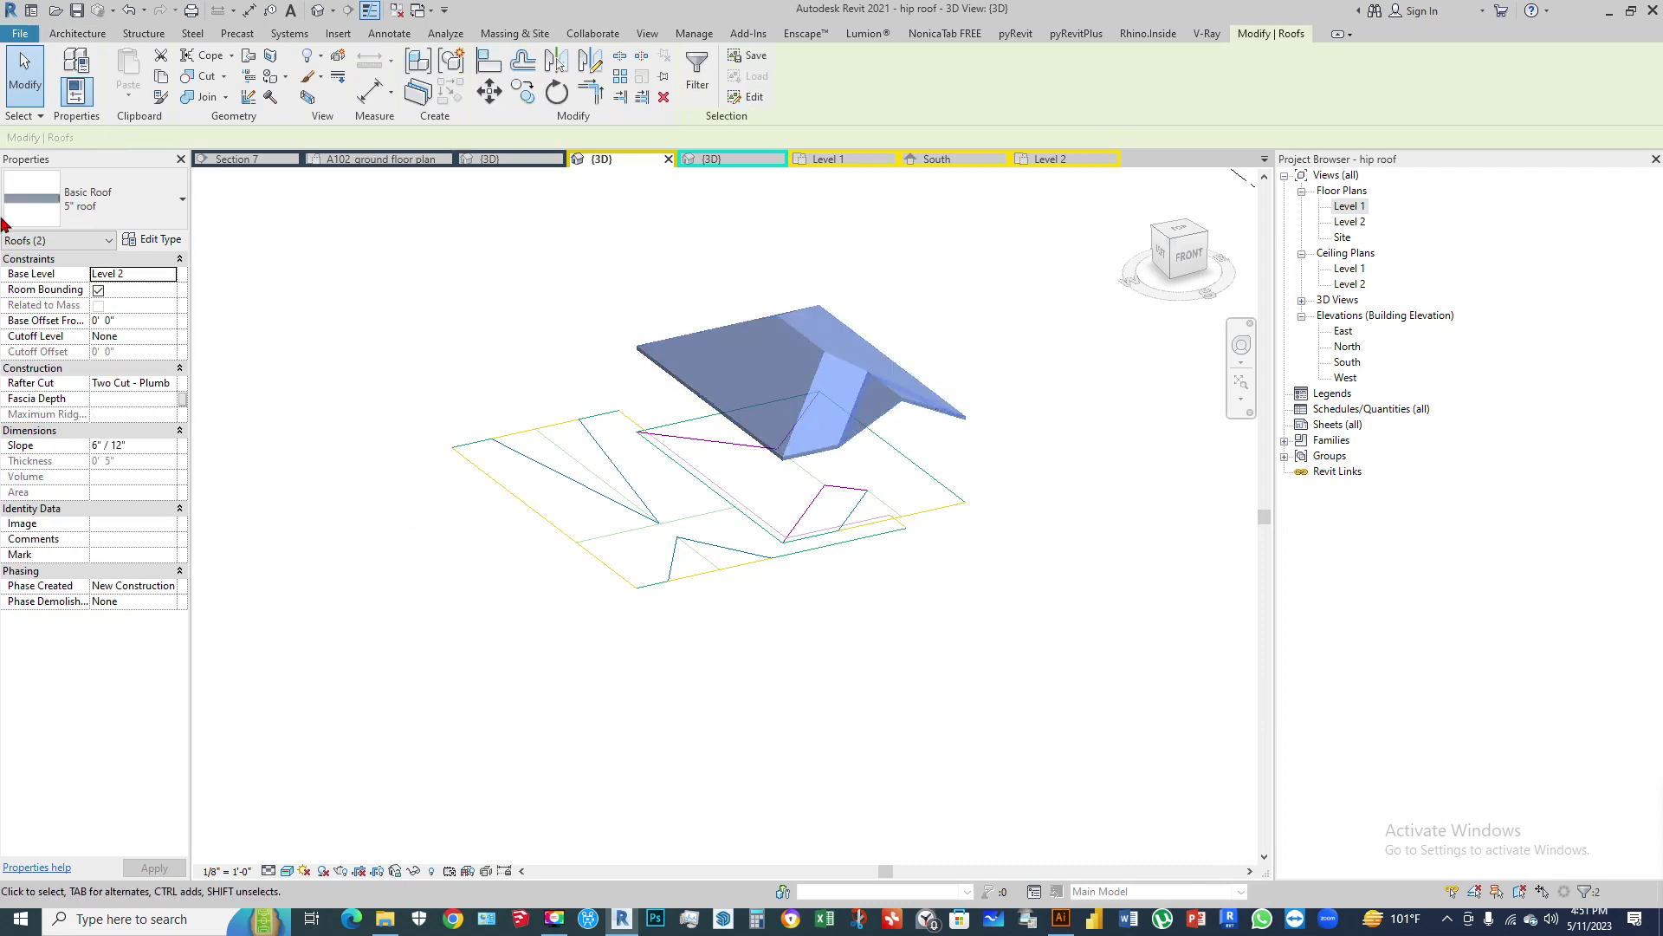
pyautogui.click(169, 274)
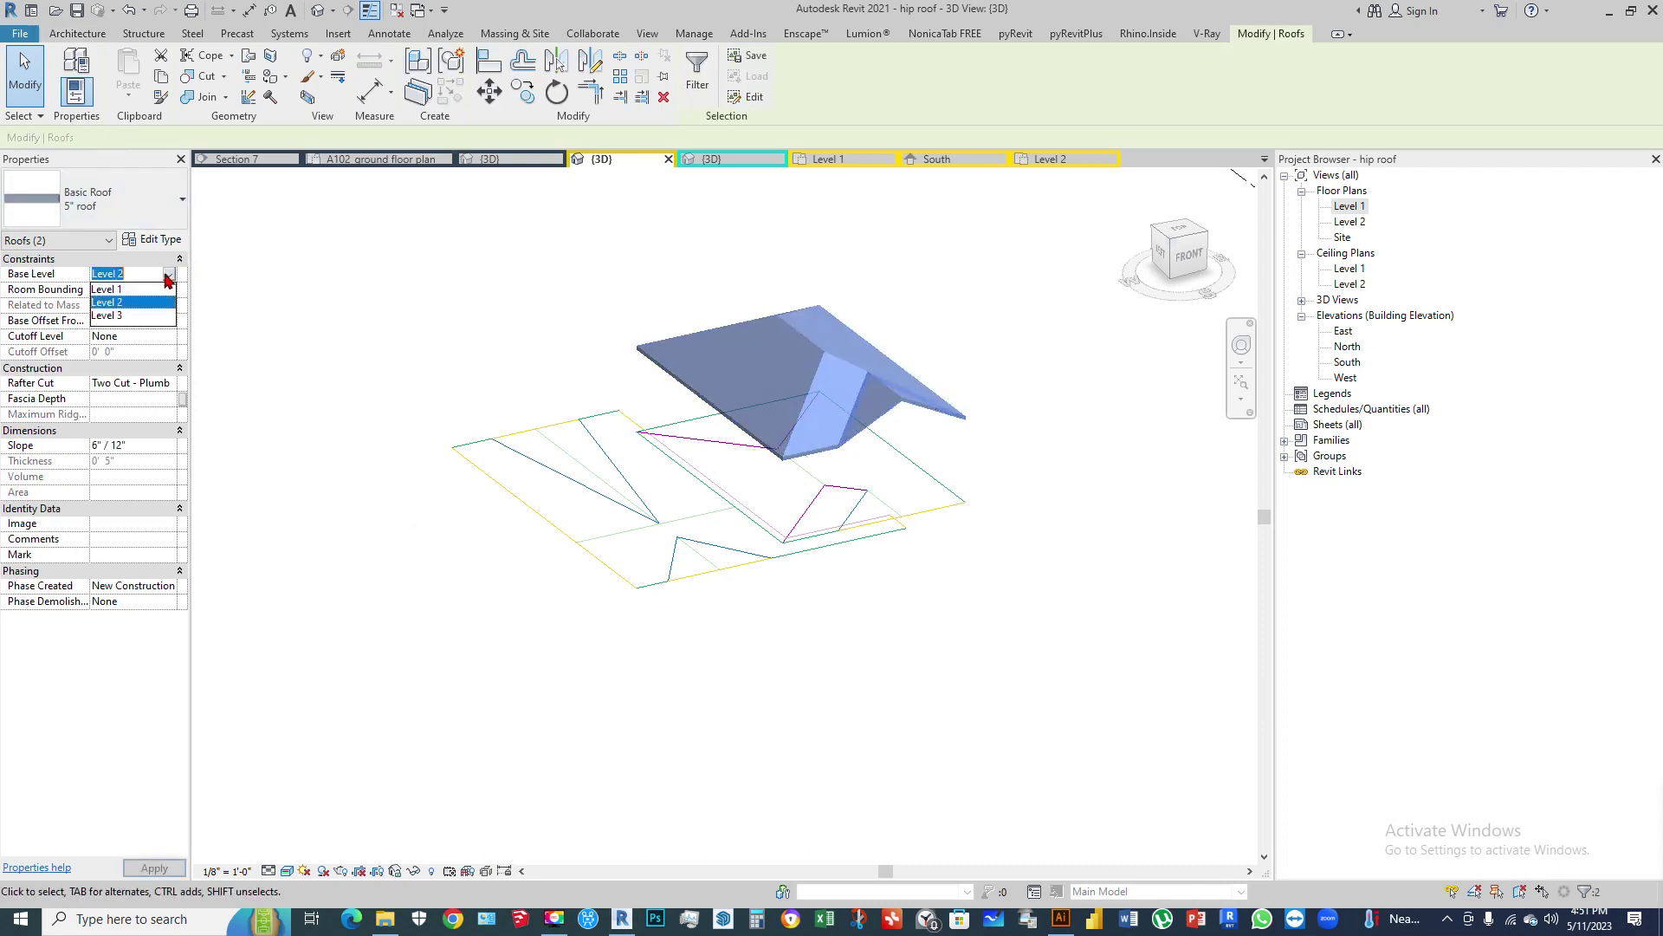
pyautogui.click(169, 275)
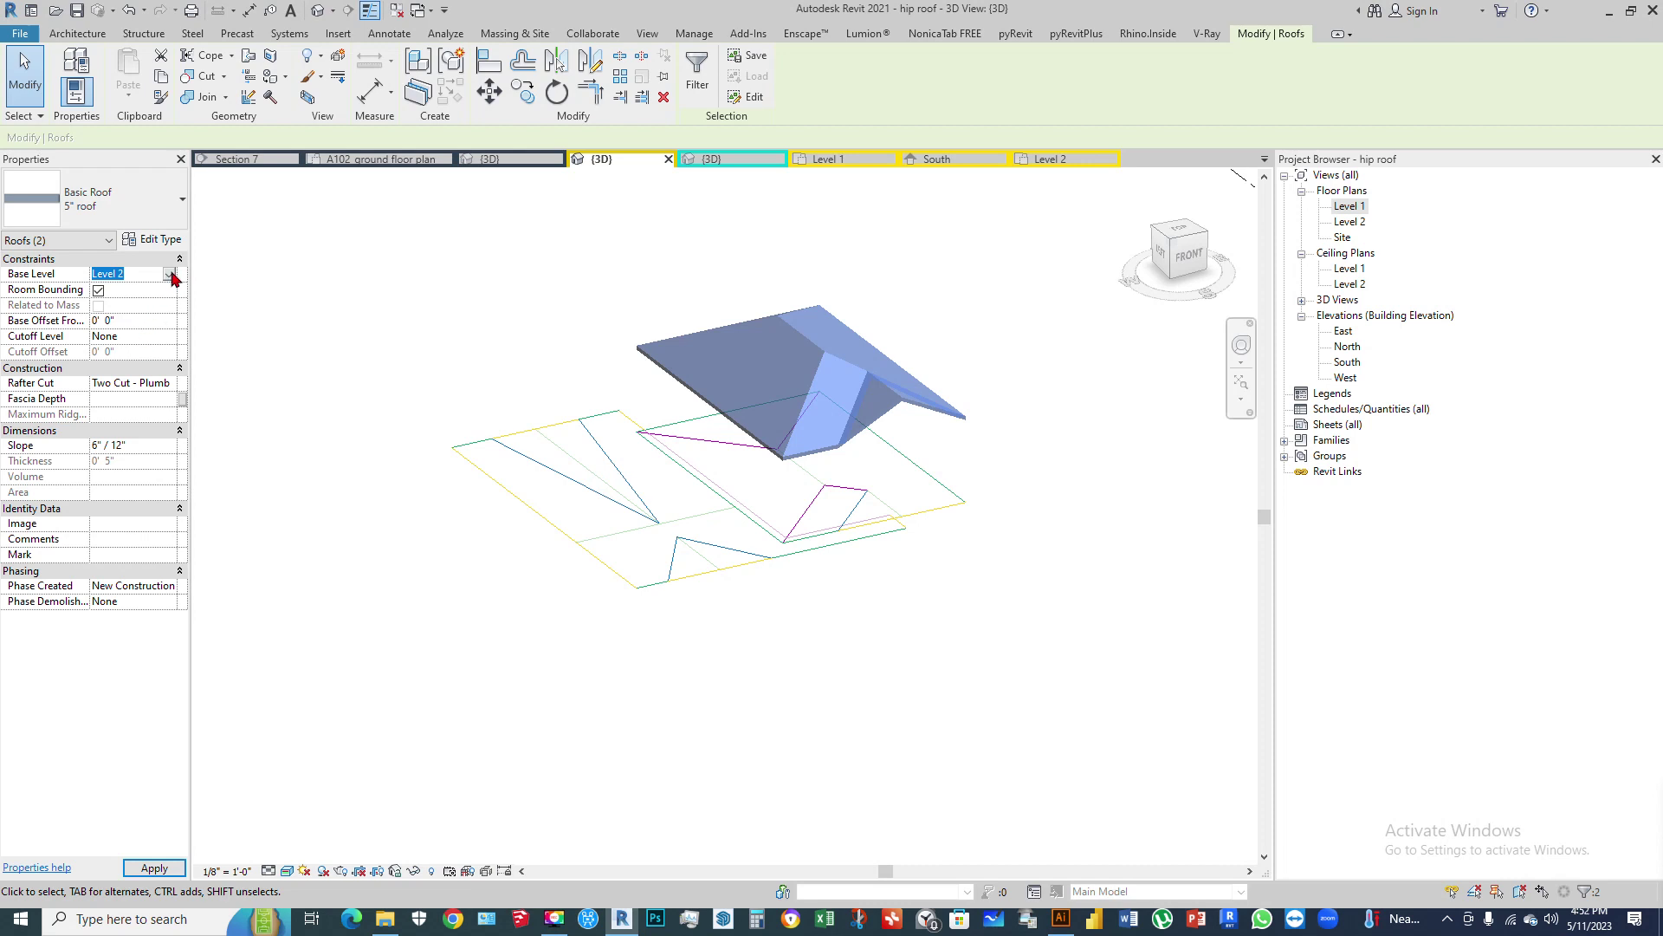
pyautogui.click(169, 274)
pyautogui.click(111, 315)
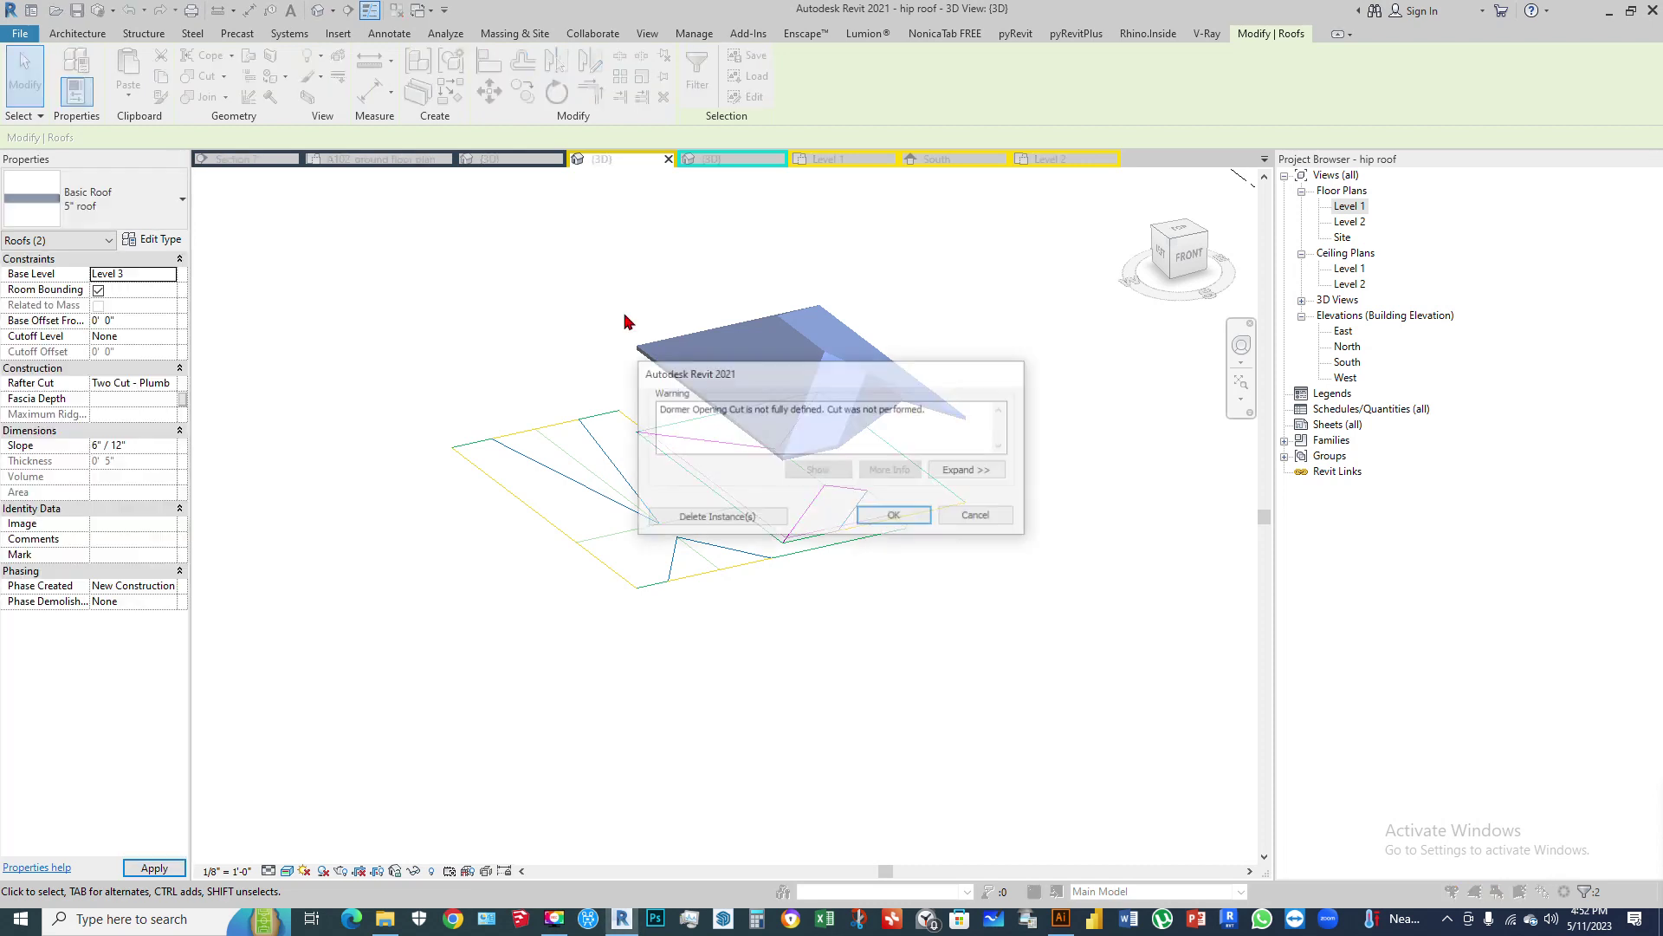
pyautogui.click(971, 516)
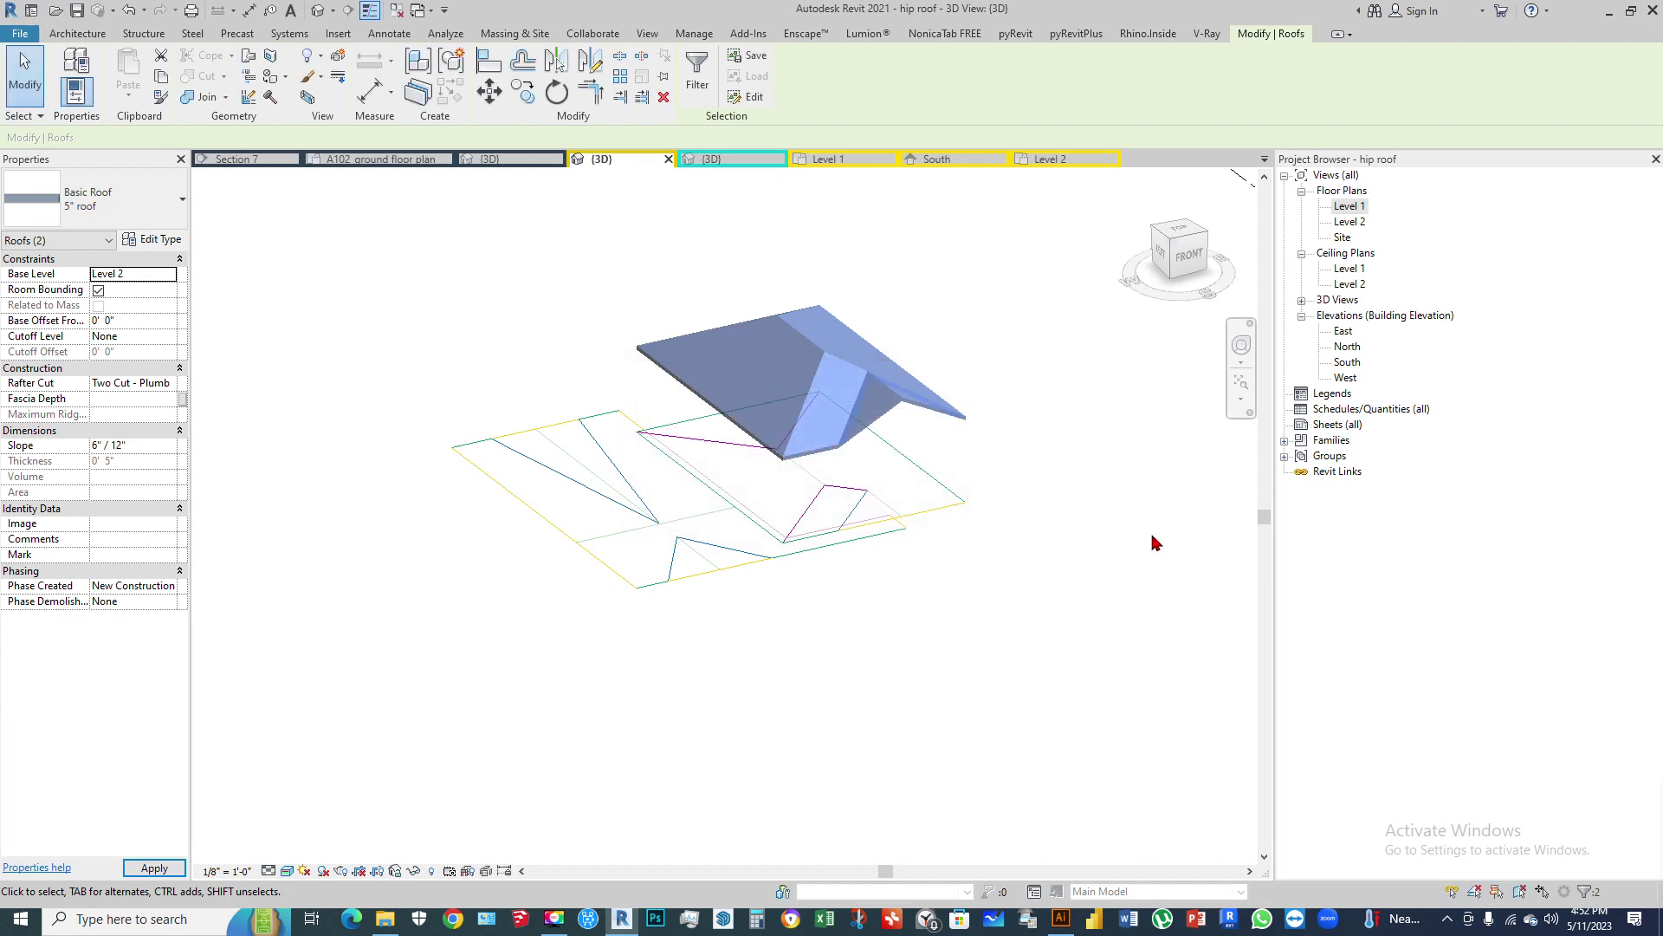
pyautogui.doubleClick(1352, 347)
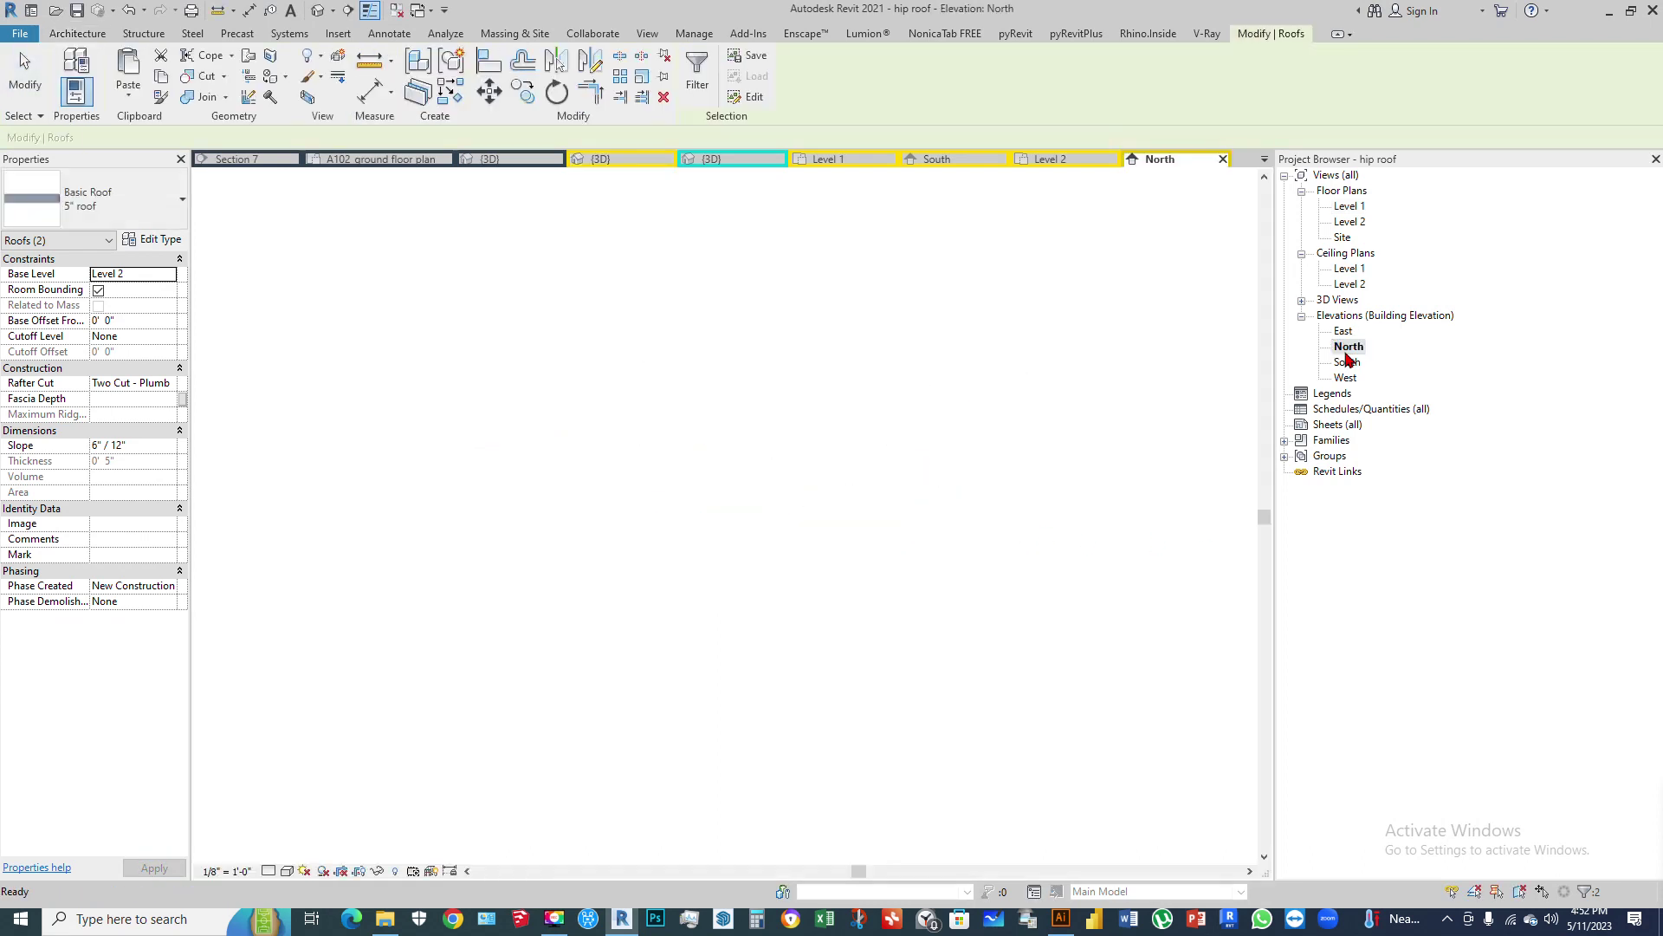
# Step: Open the South elevation and window-select both roofs
pyautogui.doubleClick(1347, 362)
pyautogui.scroll(-1, 564, 490)
pyautogui.moveTo(408, 271); pyautogui.dragTo(949, 558)
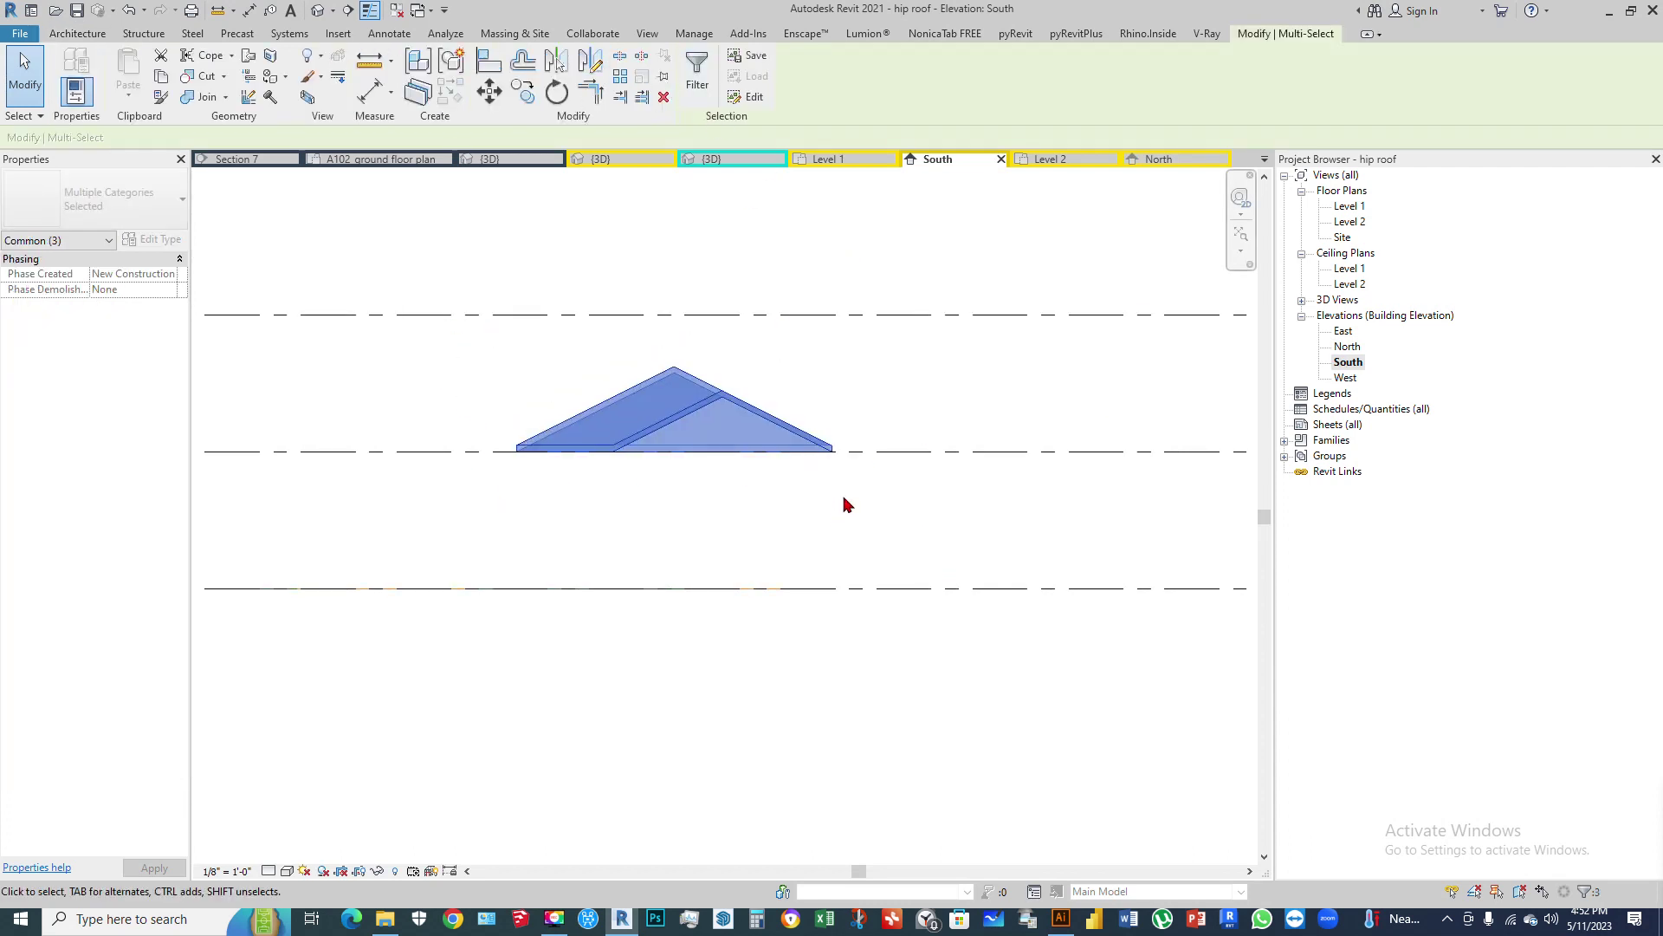
# Step: Move the roofs with Disjoin up to Level 3 at 20'-0" and delete the failed dormer opening
pyautogui.press('m')
pyautogui.press('v')
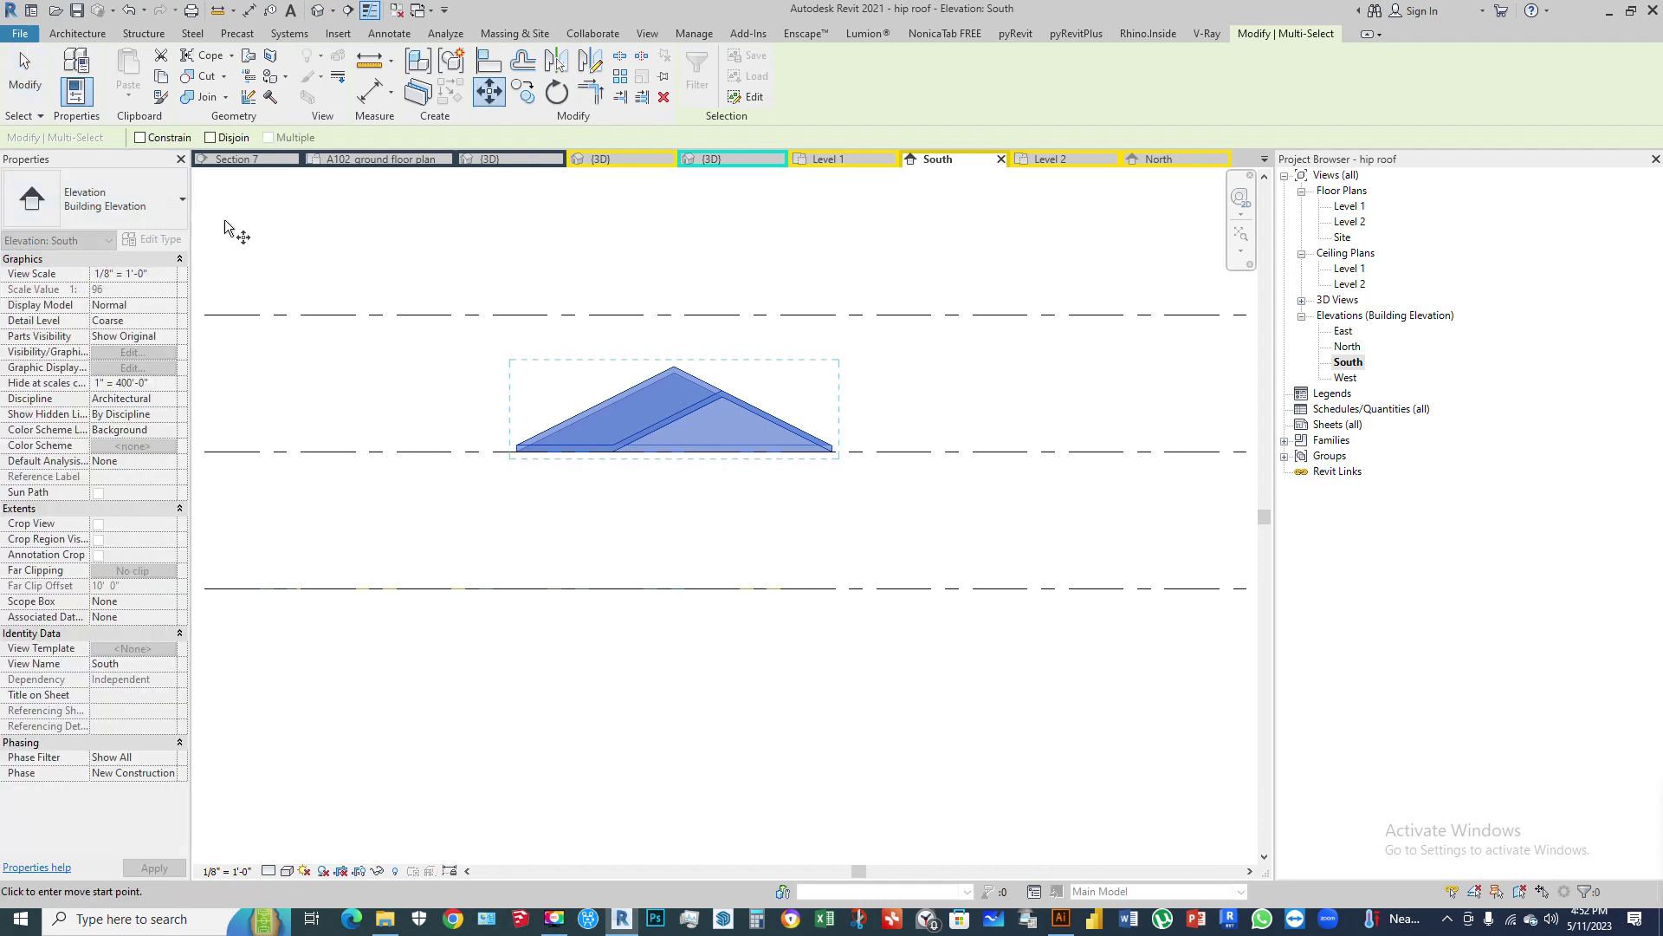
pyautogui.click(221, 141)
pyautogui.click(833, 451)
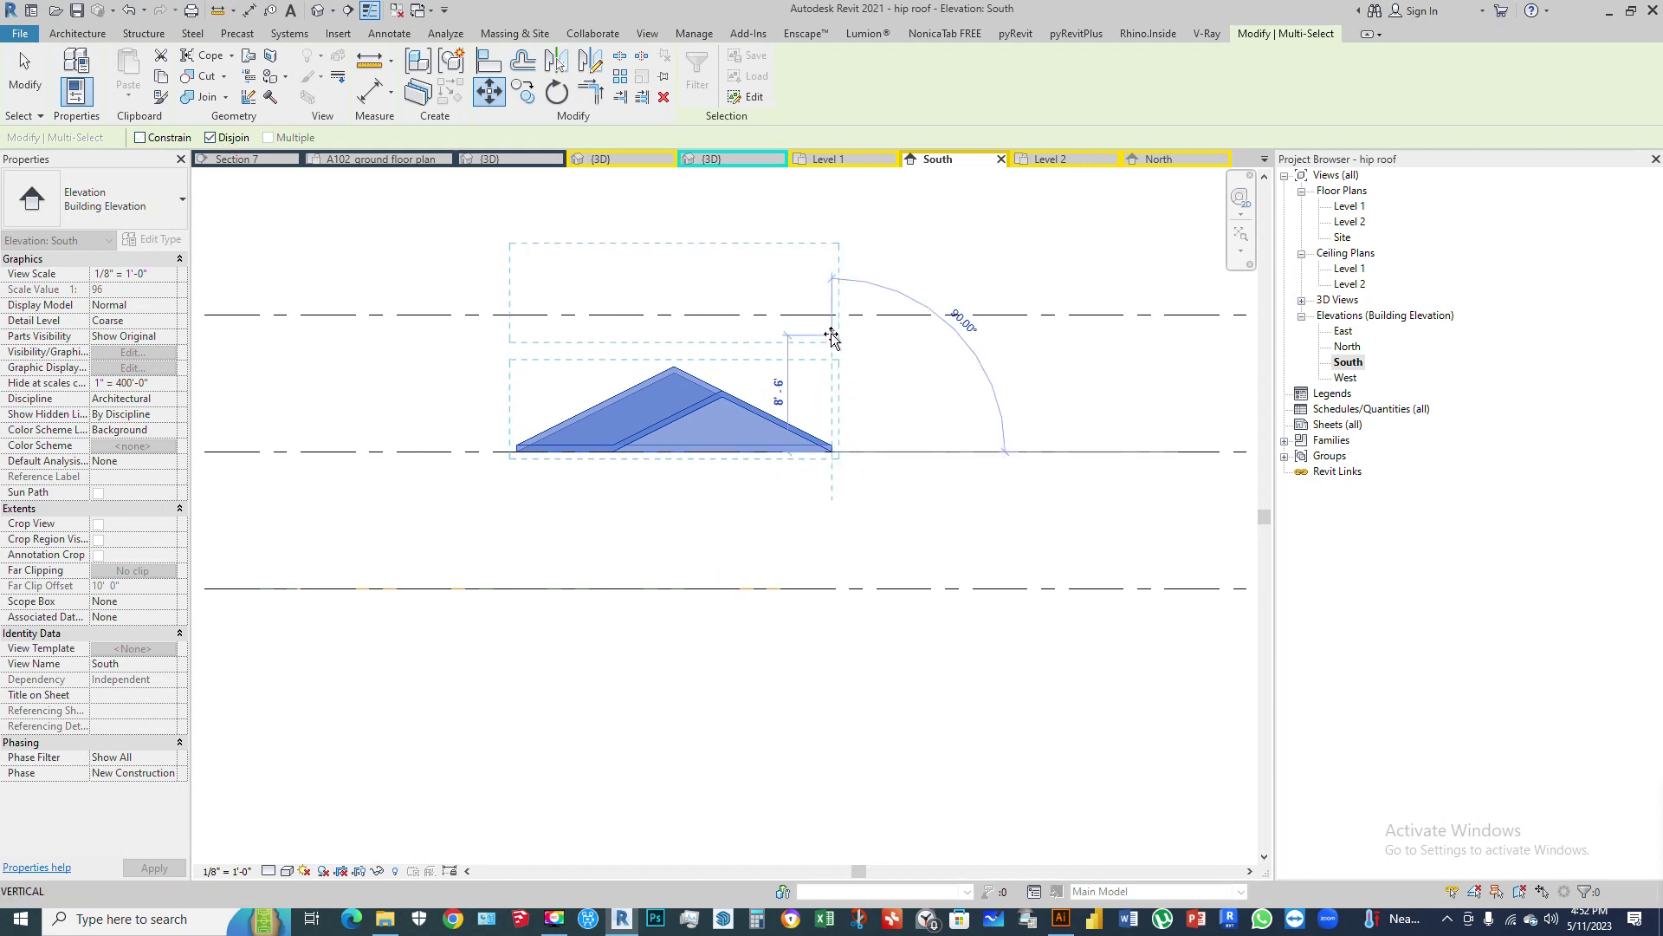
pyautogui.click(830, 314)
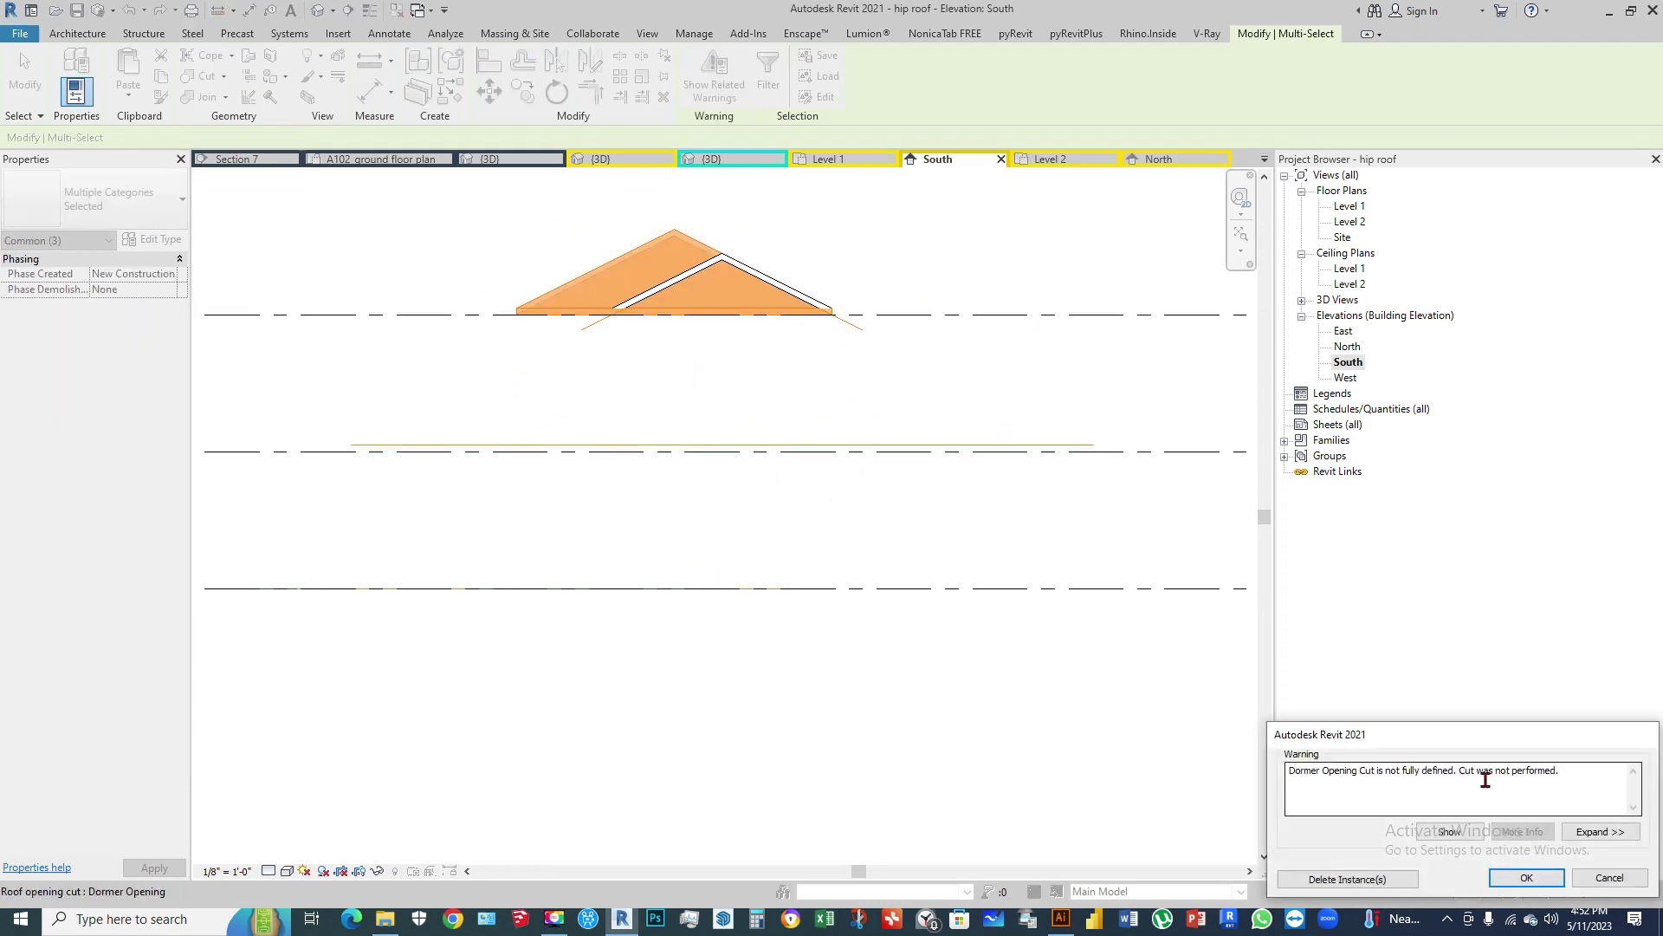
pyautogui.click(1347, 879)
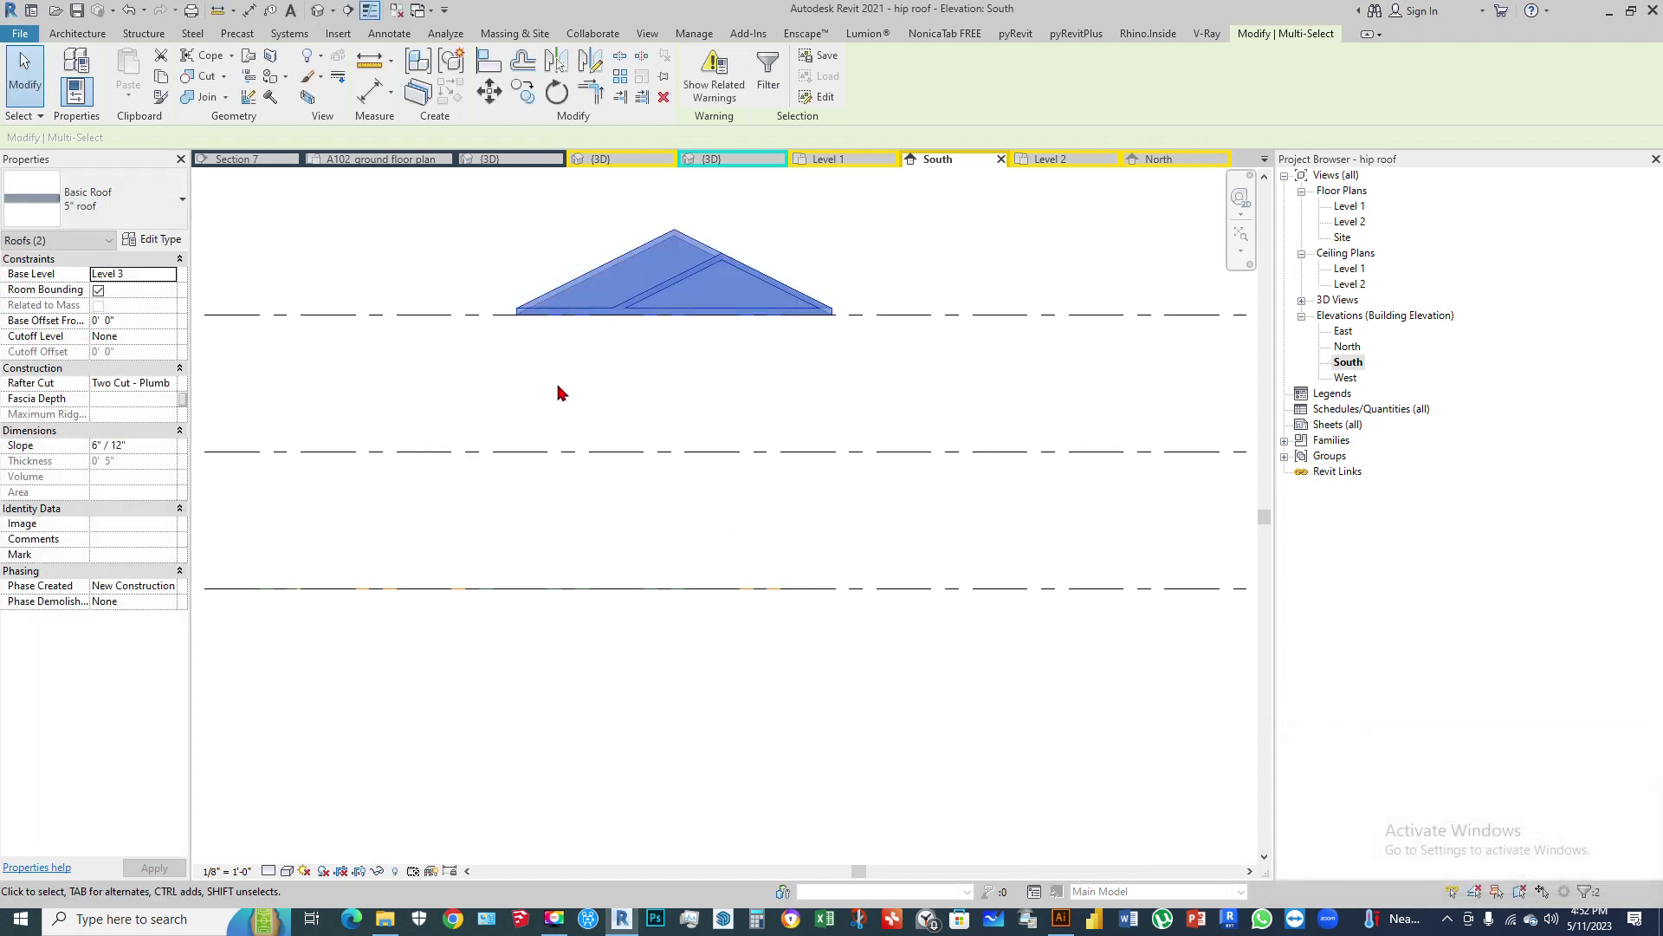
pyautogui.press('Escape')
pyautogui.scroll(-3, 693, 398)
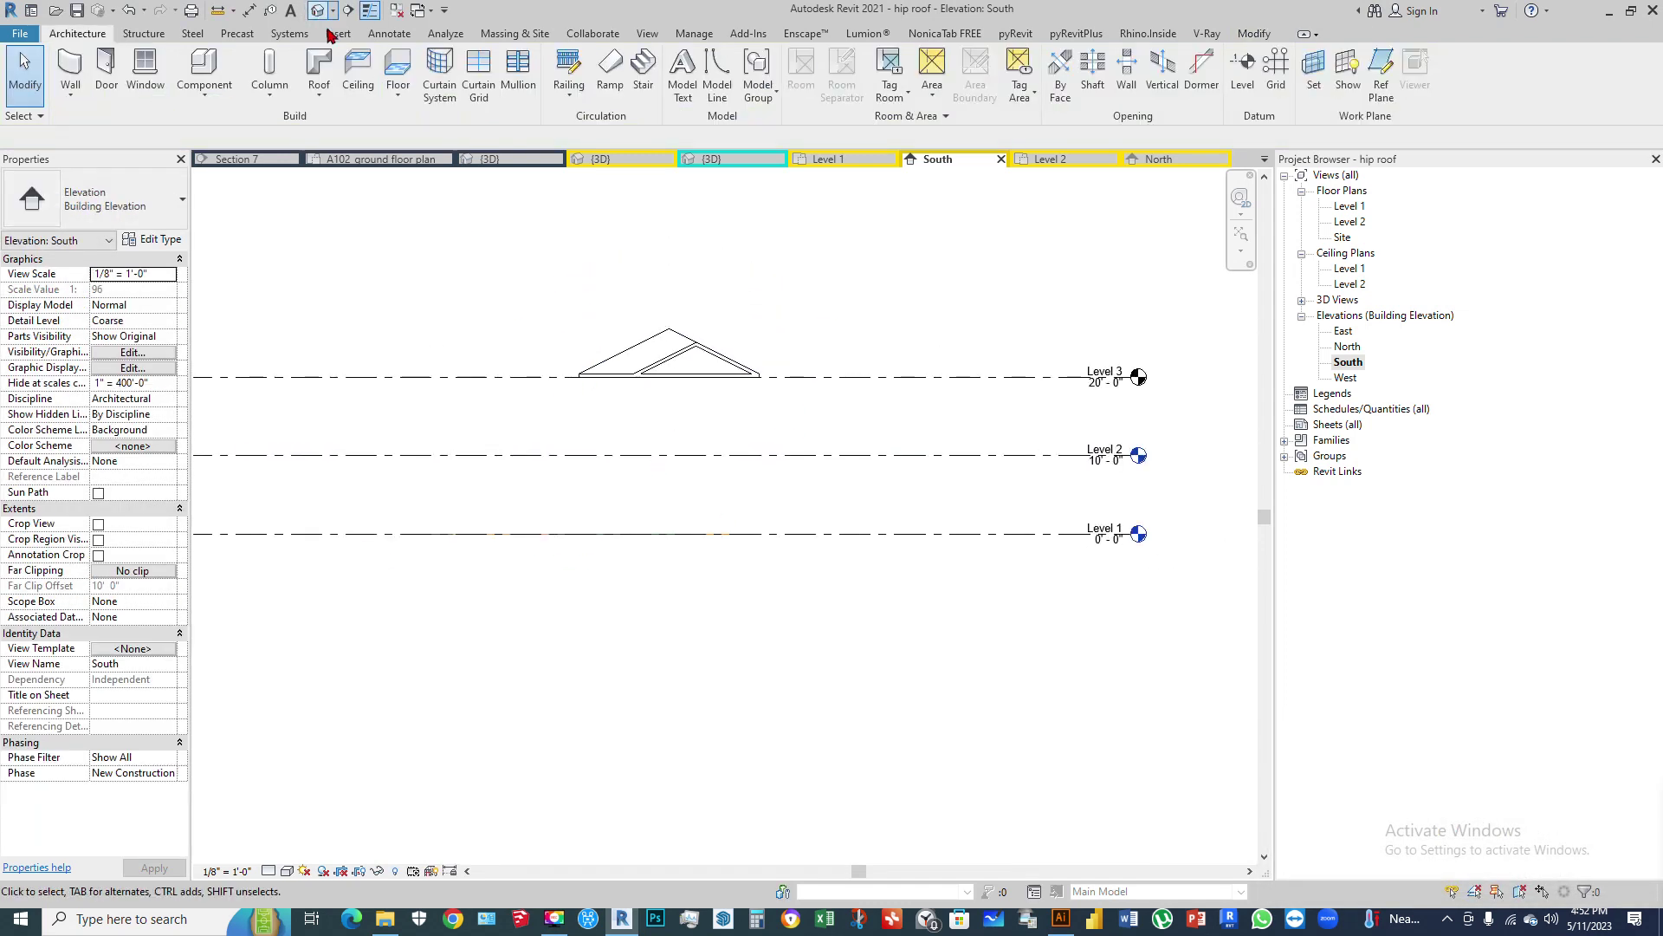
# Step: In the default 3D view, orbit and zoom around the raised hip roof to examine its triangular valley
pyautogui.click(316, 16)
pyautogui.keyDown('shift'); pyautogui.moveTo(891, 542); pyautogui.dragTo(999, 465, button='middle'); pyautogui.keyUp('shift')
pyautogui.scroll(4, 988, 539)
pyautogui.keyDown('shift'); pyautogui.moveTo(991, 567); pyautogui.dragTo(918, 613, button='middle'); pyautogui.keyUp('shift')
pyautogui.scroll(3, 917, 612)
pyautogui.keyDown('shift'); pyautogui.moveTo(907, 507); pyautogui.dragTo(825, 424, button='middle'); pyautogui.keyUp('shift')
pyautogui.scroll(3, 838, 472)
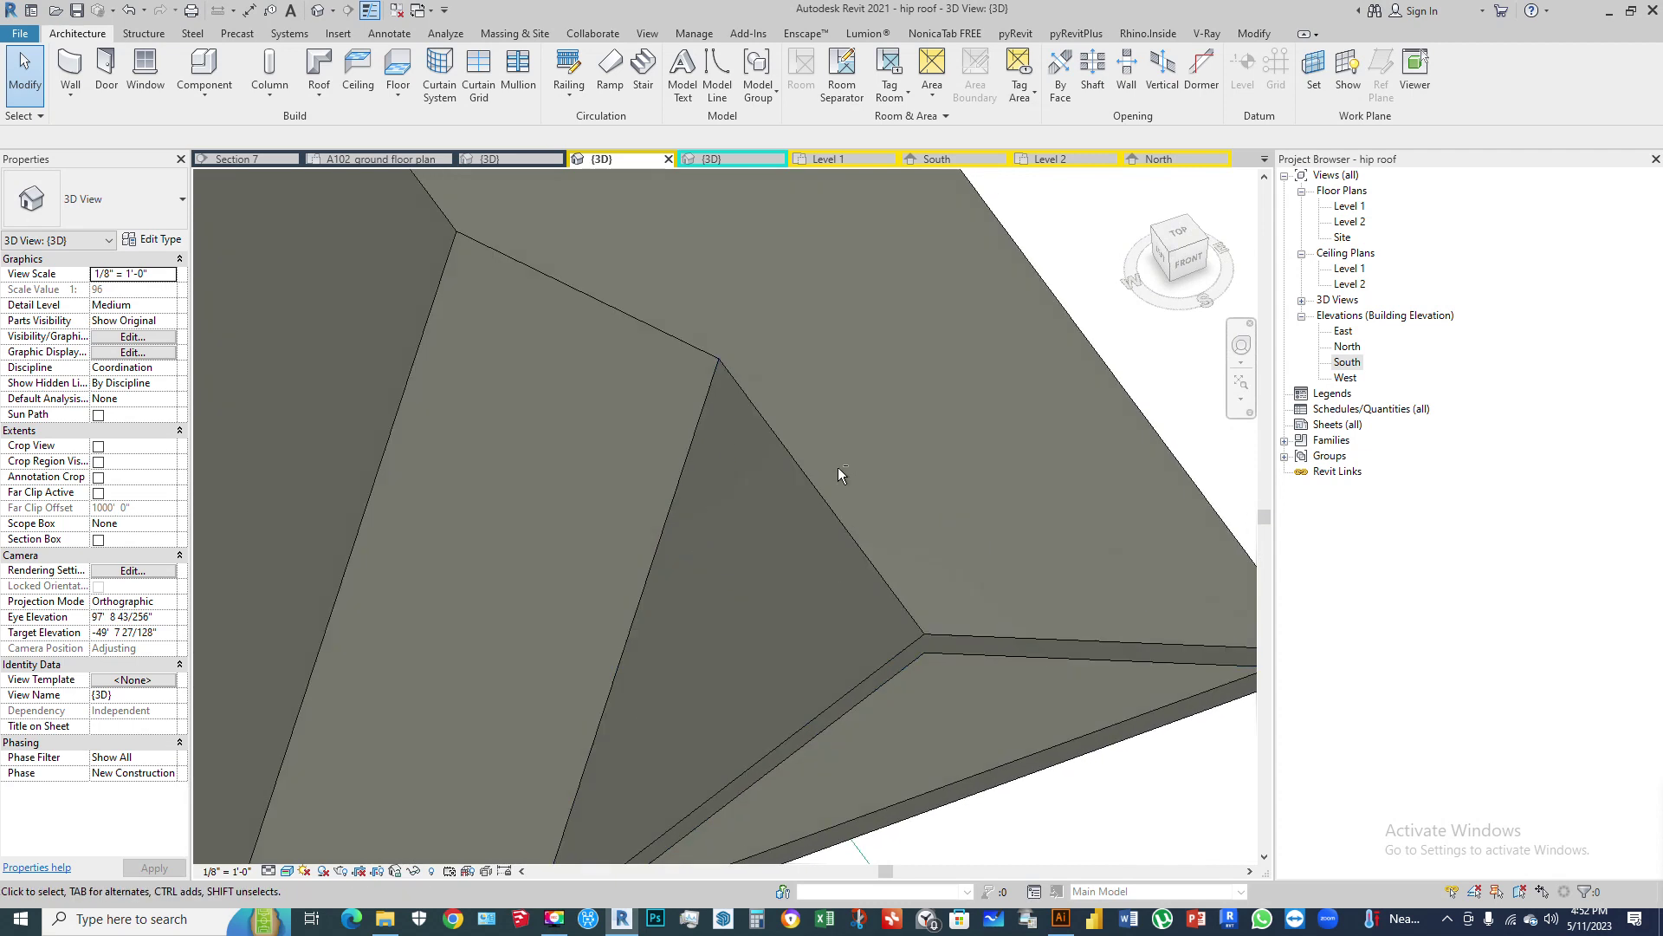
pyautogui.keyDown('shift'); pyautogui.moveTo(855, 561); pyautogui.dragTo(680, 519, button='middle'); pyautogui.keyUp('shift')
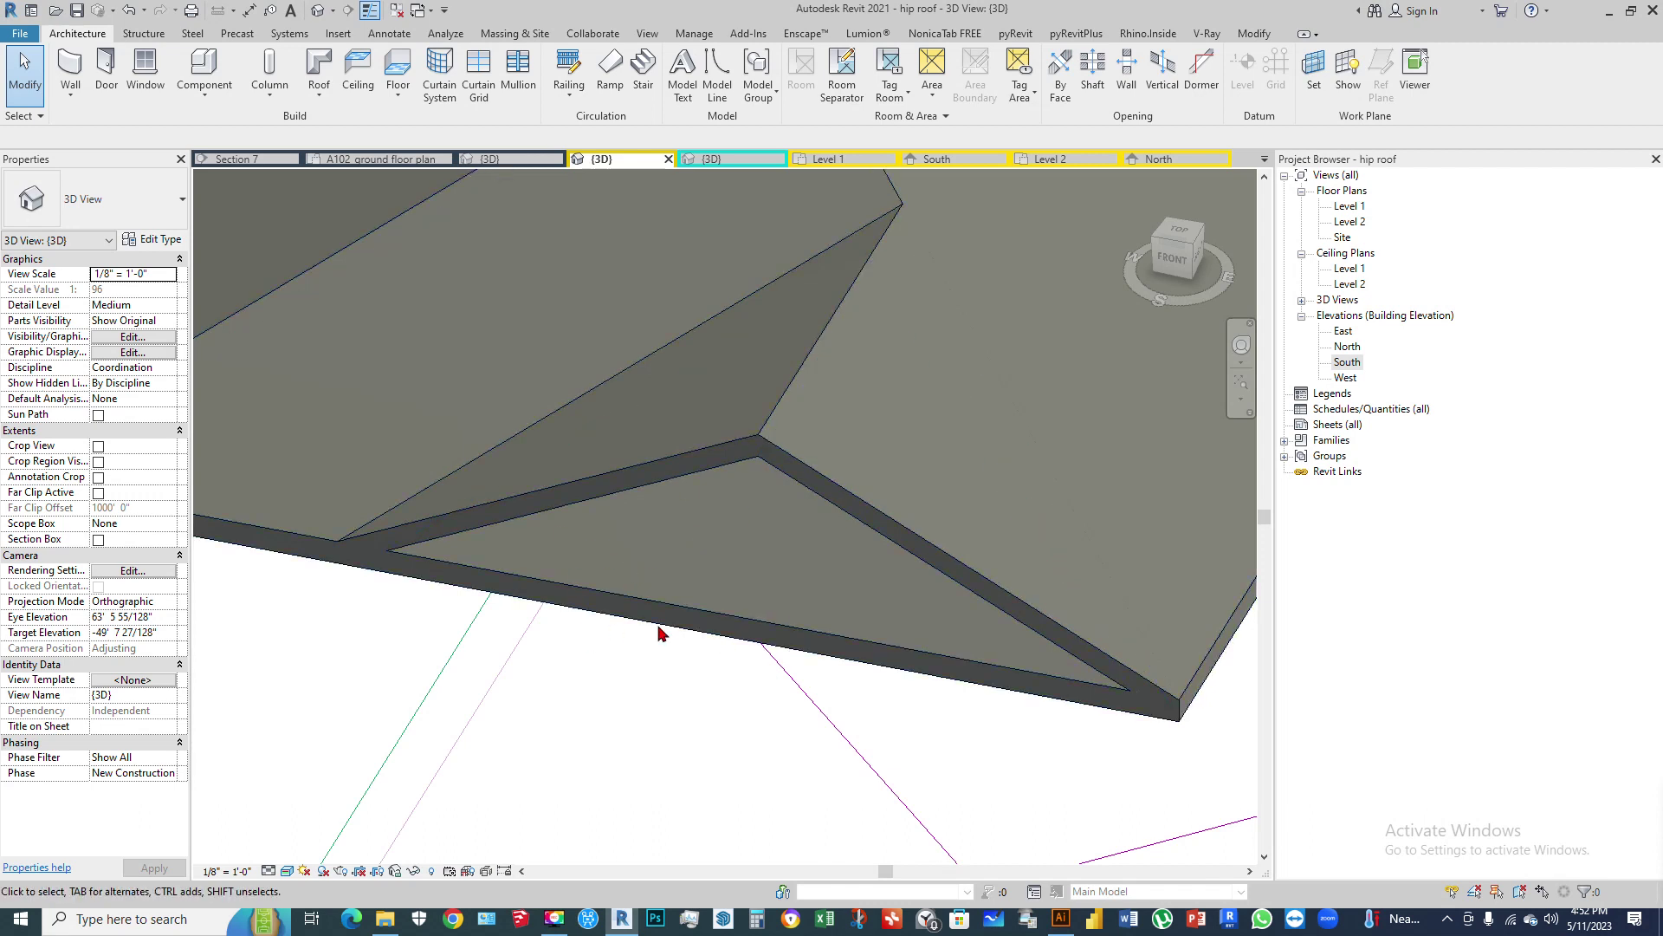
pyautogui.scroll(-4, 575, 494)
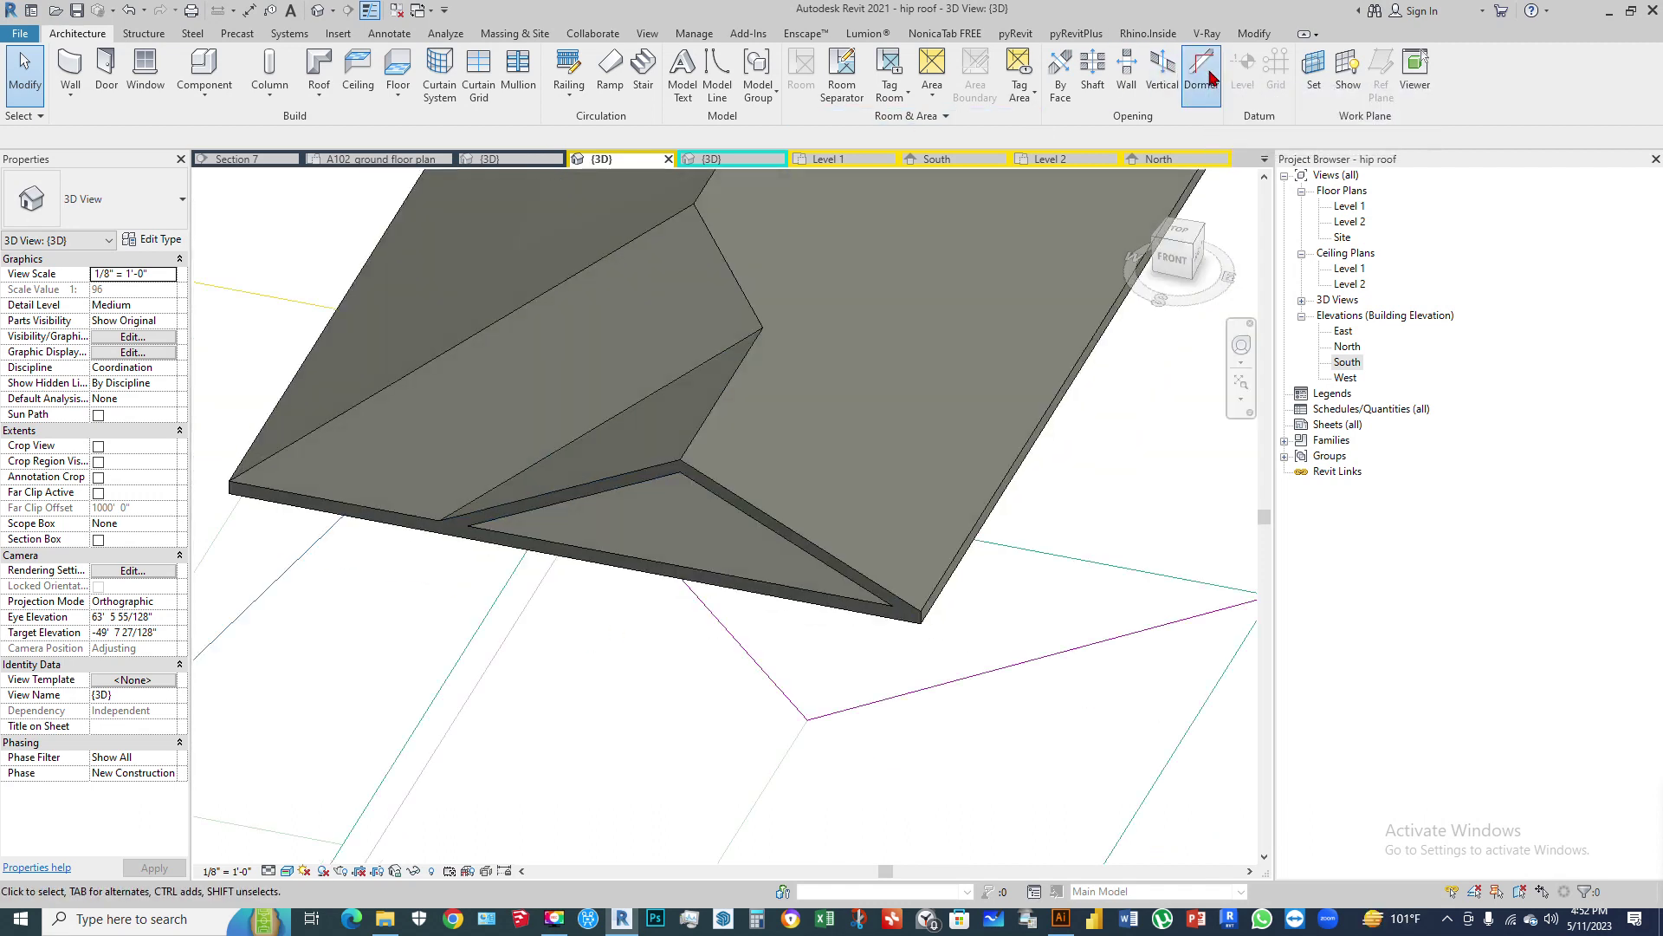
# Step: Cut a dormer opening in the main roof at the triangular valley, keeping the roof despite the circular-references warning
pyautogui.click(1211, 78)
pyautogui.click(585, 546)
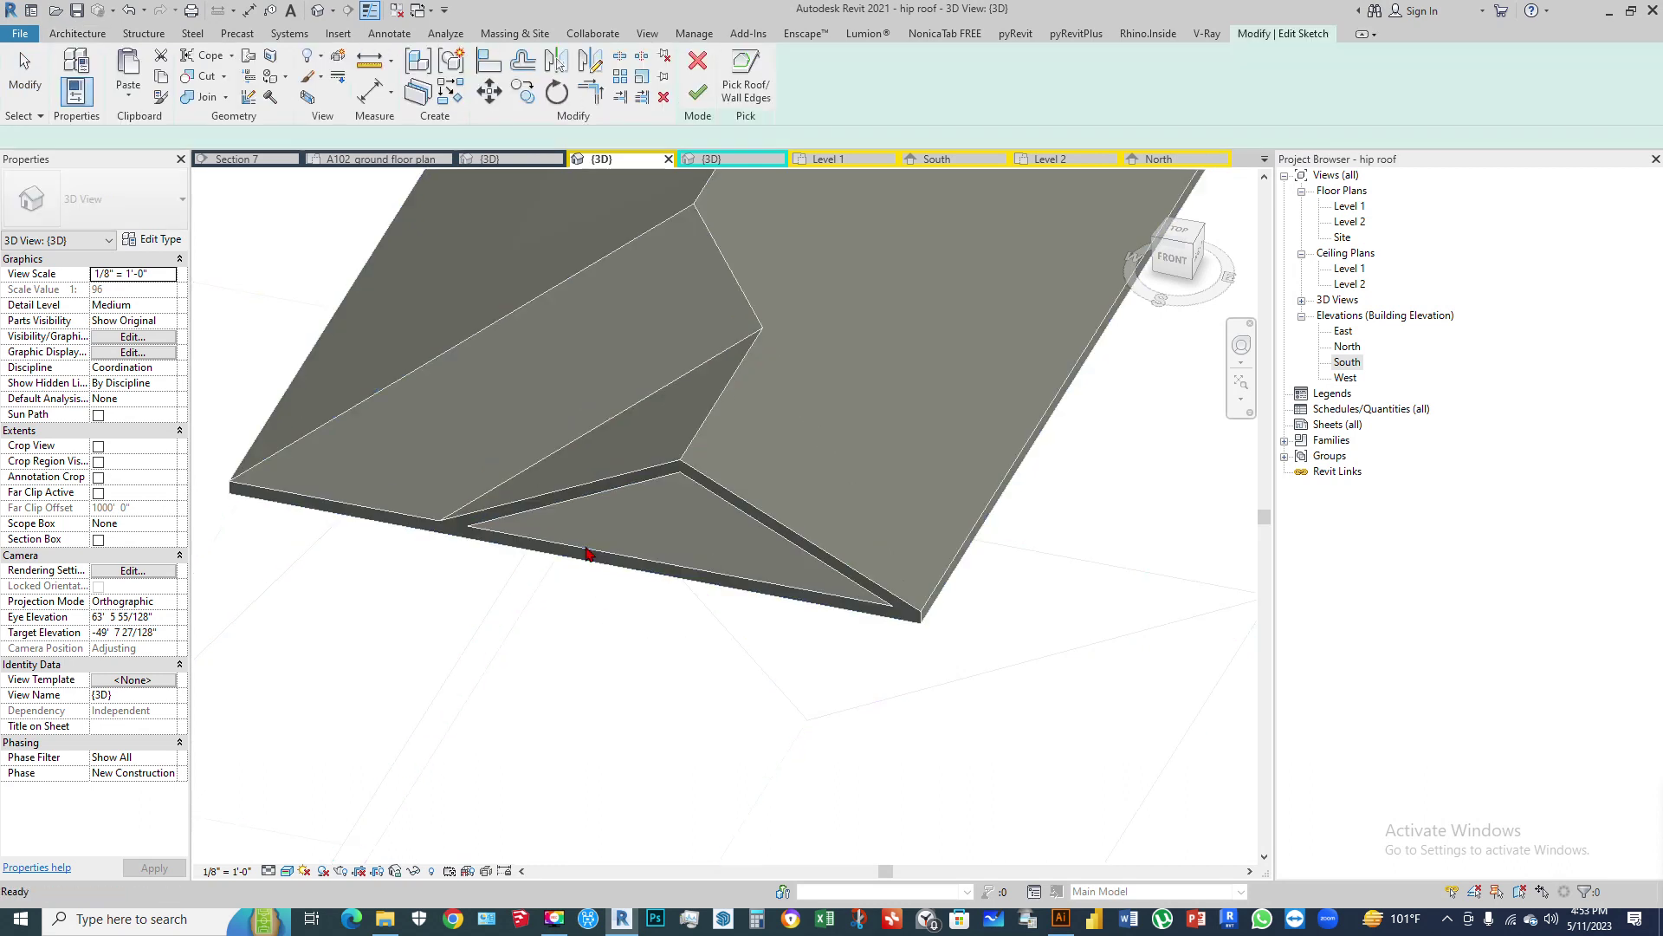
pyautogui.keyDown('shift'); pyautogui.moveTo(726, 503); pyautogui.dragTo(737, 277, button='middle'); pyautogui.keyUp('shift')
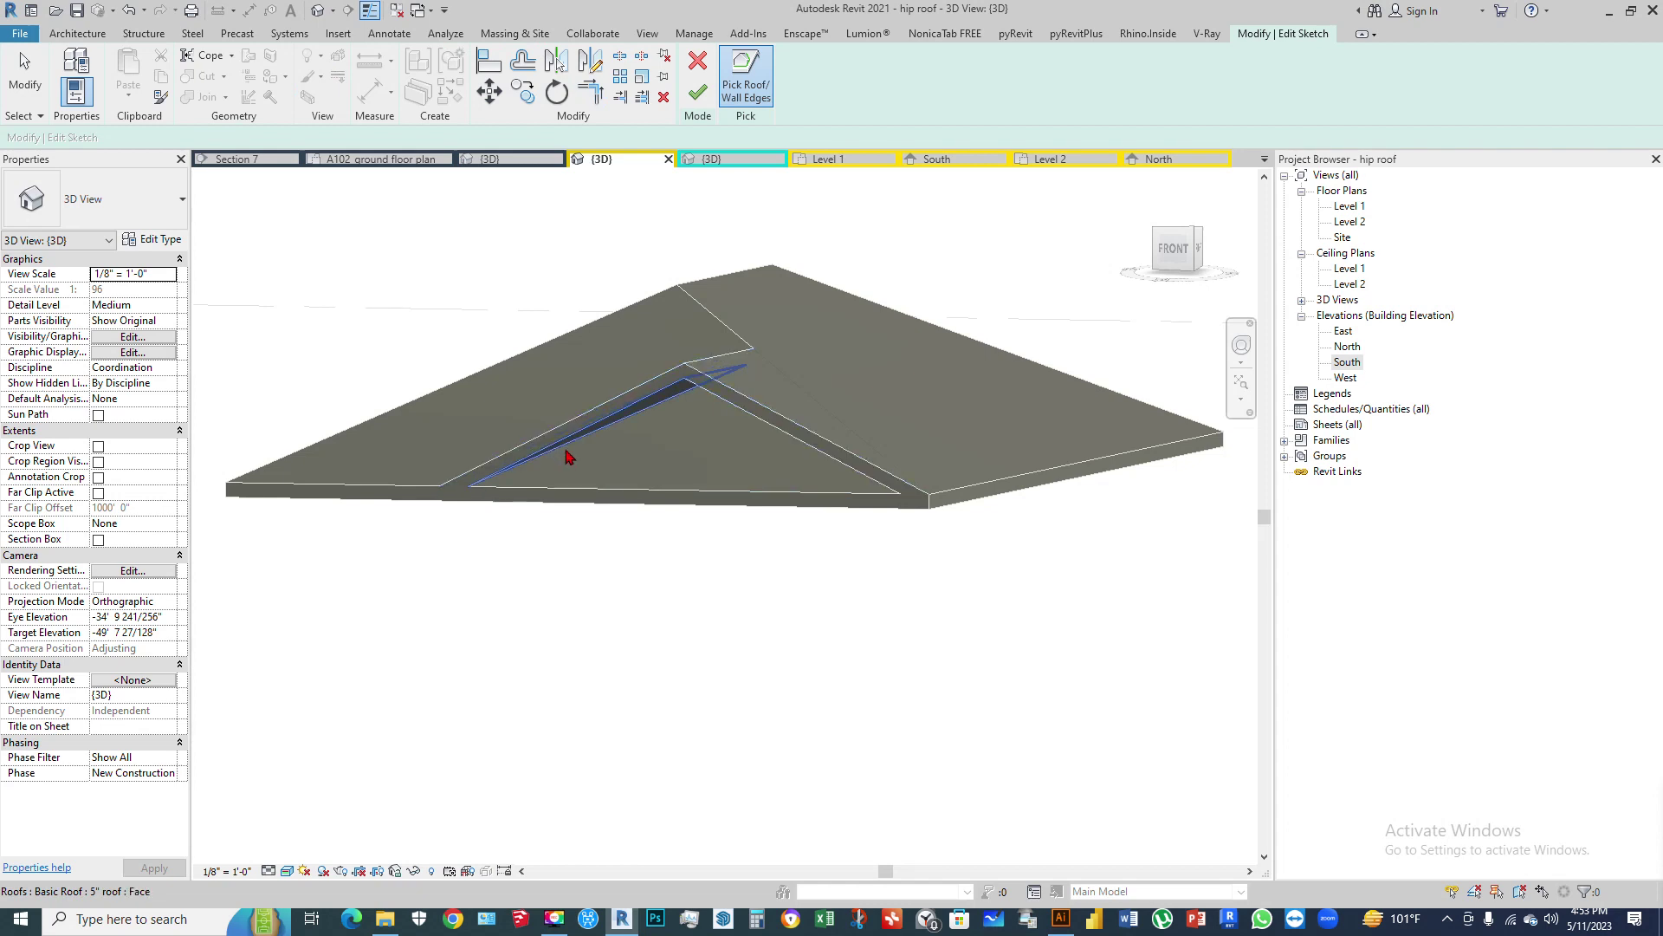
pyautogui.keyDown('shift'); pyautogui.moveTo(872, 569); pyautogui.dragTo(798, 448, button='middle'); pyautogui.keyUp('shift')
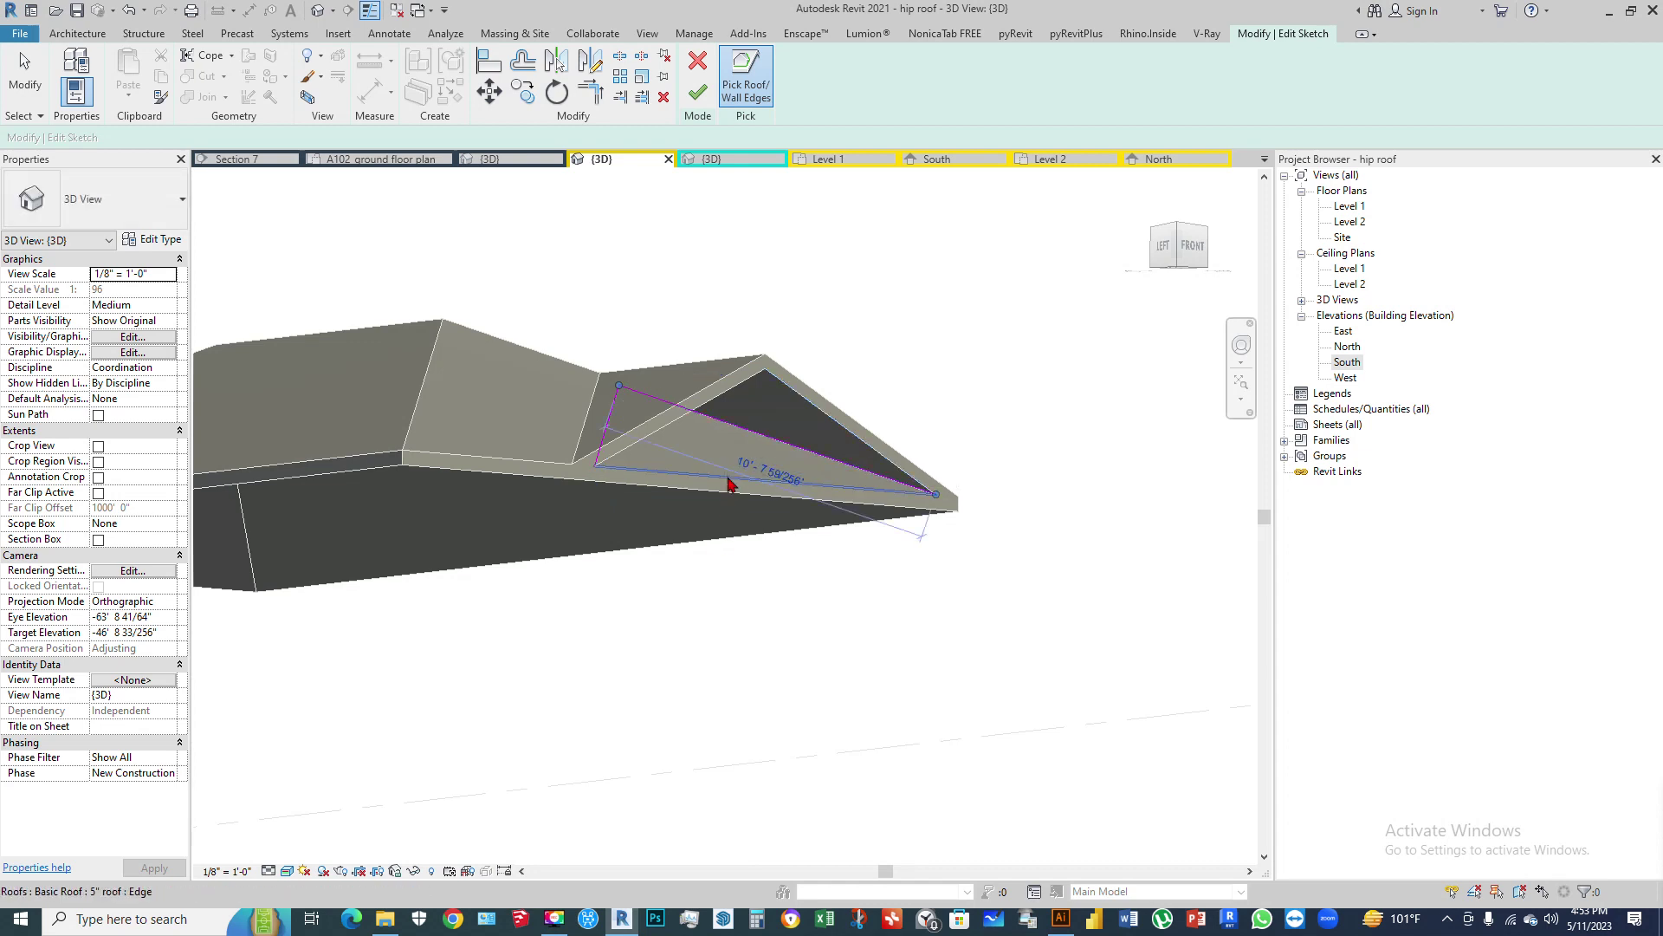
pyautogui.keyDown('shift'); pyautogui.moveTo(742, 710); pyautogui.dragTo(436, 489, button='middle'); pyautogui.keyUp('shift')
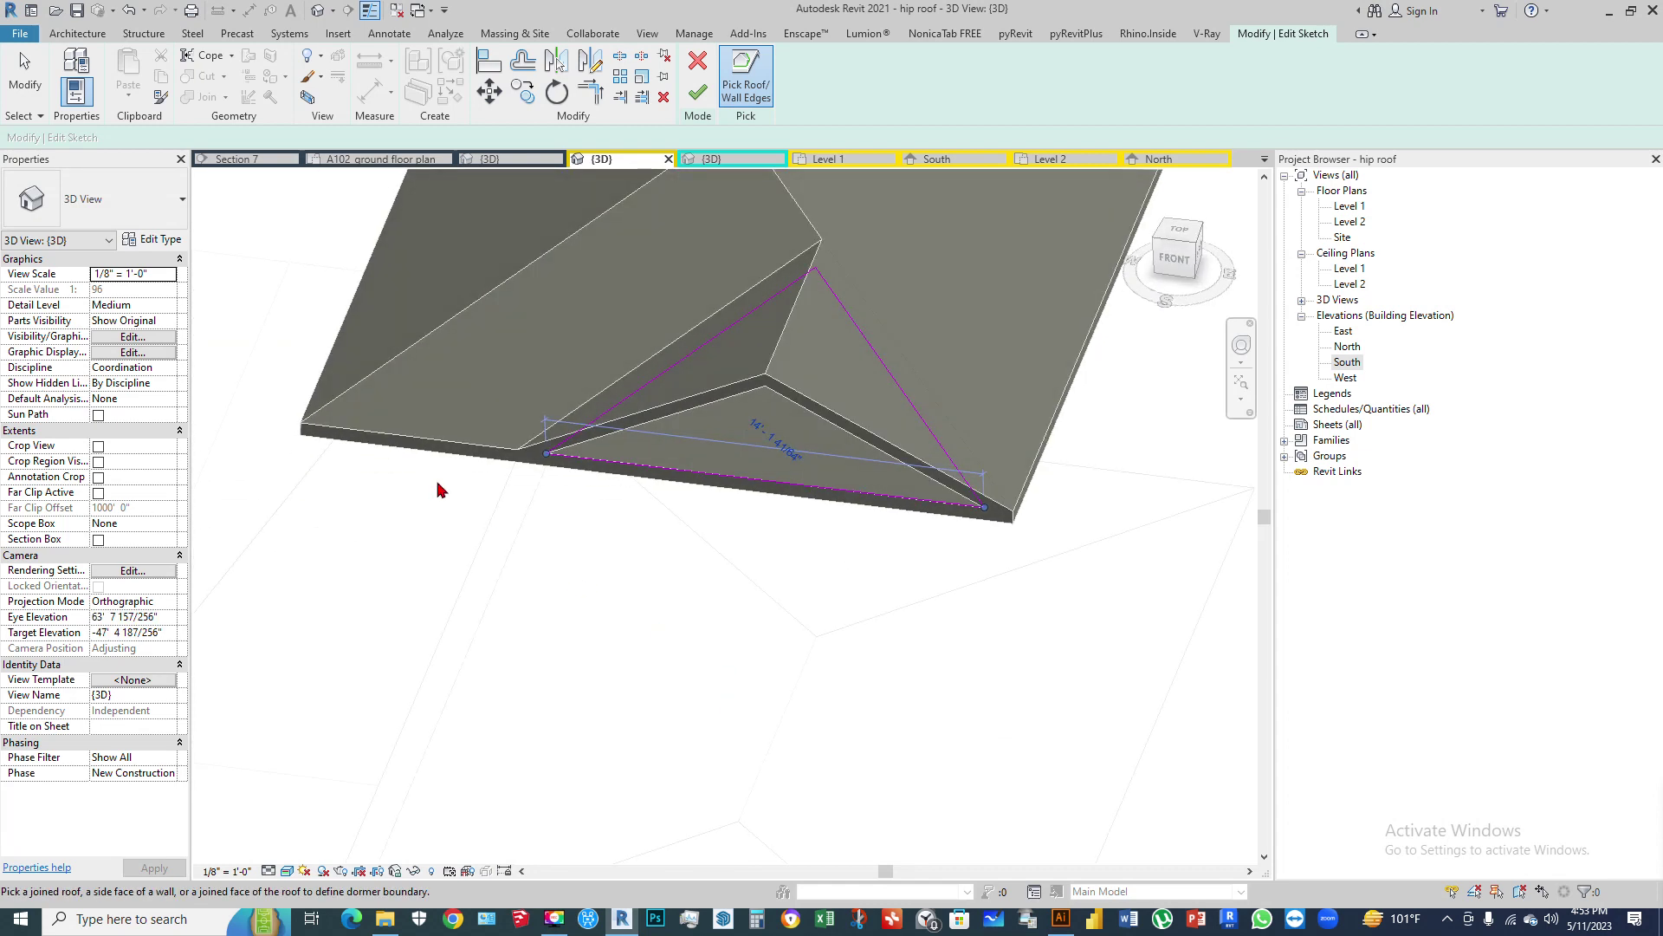
pyautogui.click(697, 92)
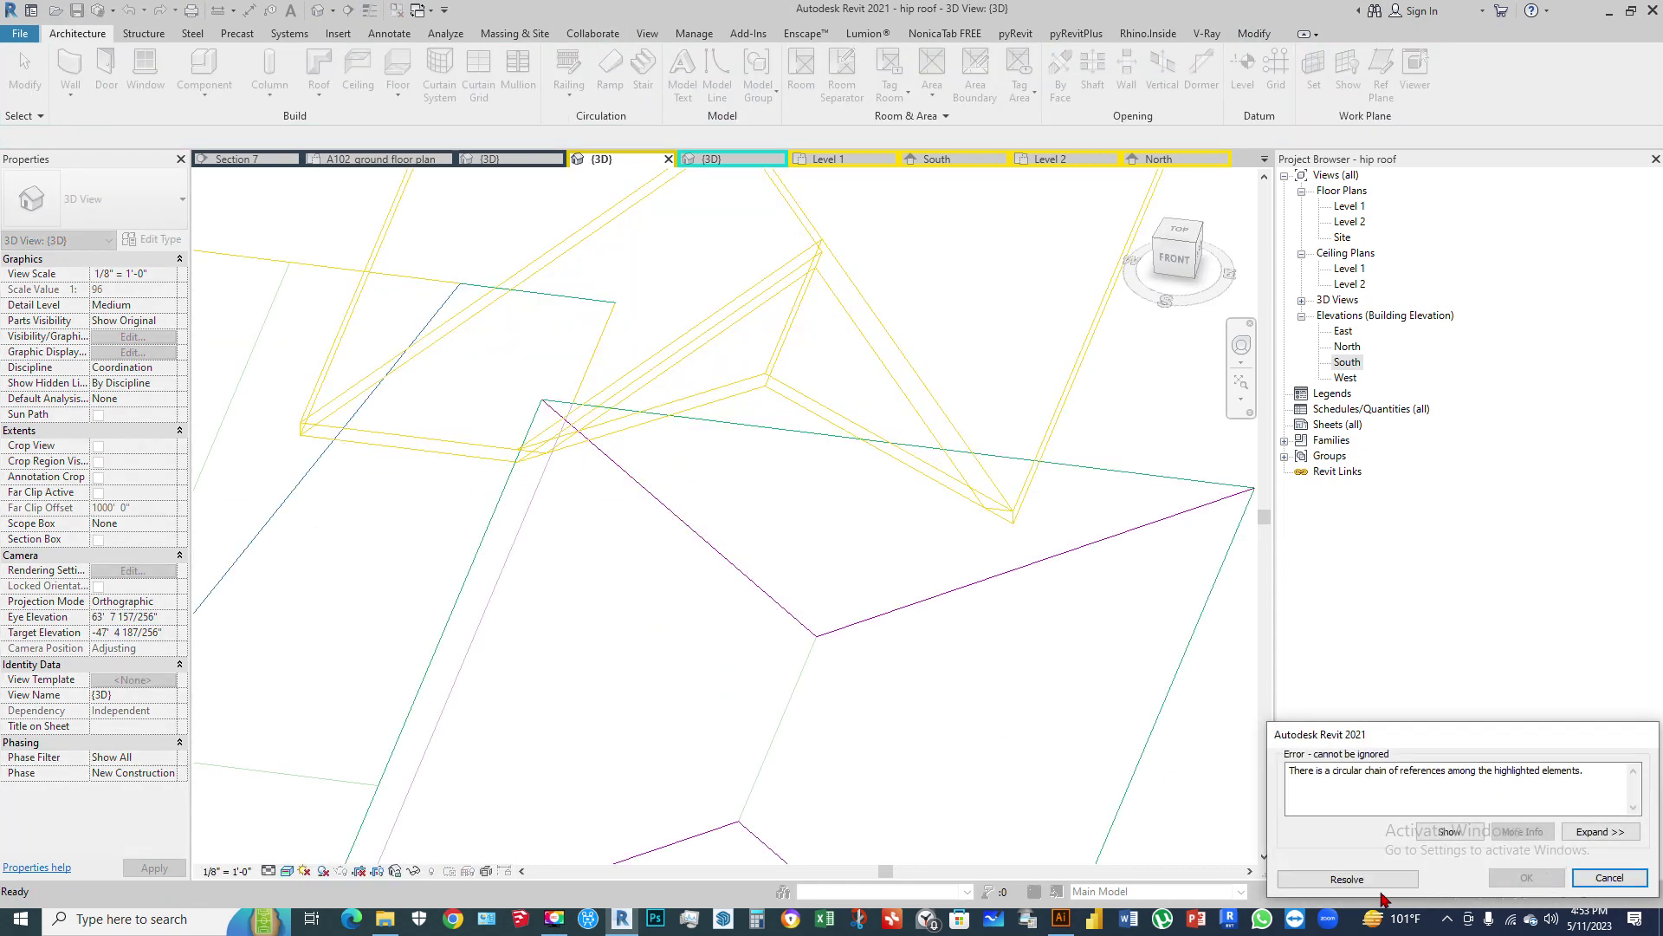
pyautogui.click(1339, 880)
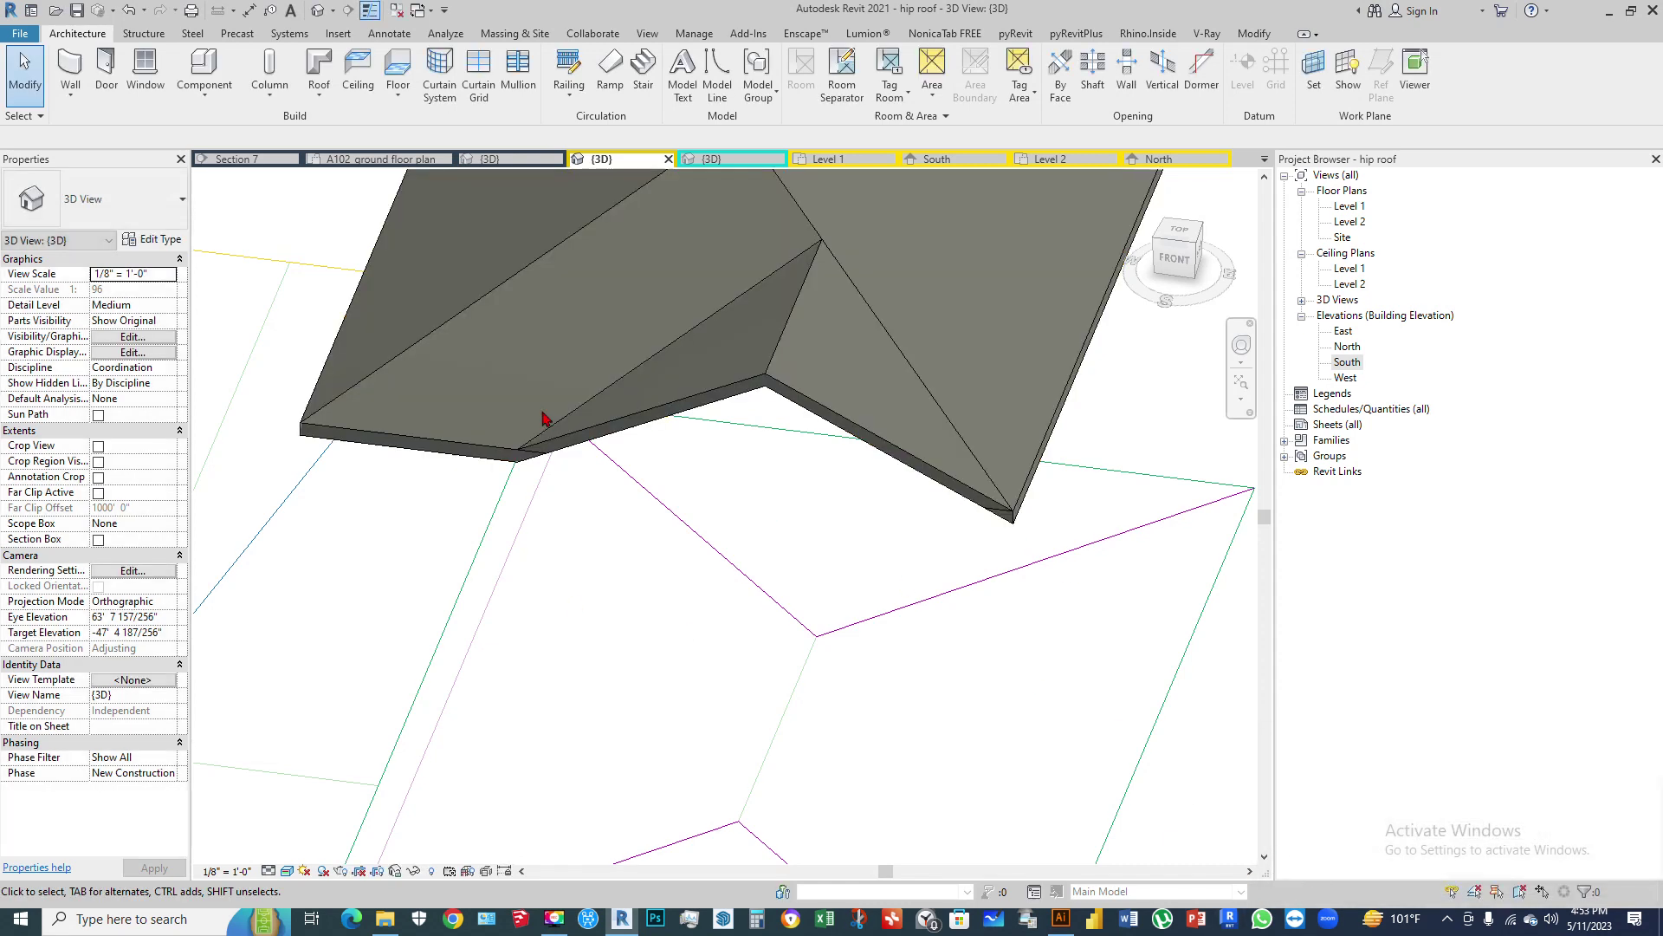
pyautogui.keyDown('shift'); pyautogui.moveTo(564, 624); pyautogui.dragTo(996, 606, button='middle'); pyautogui.keyUp('shift')
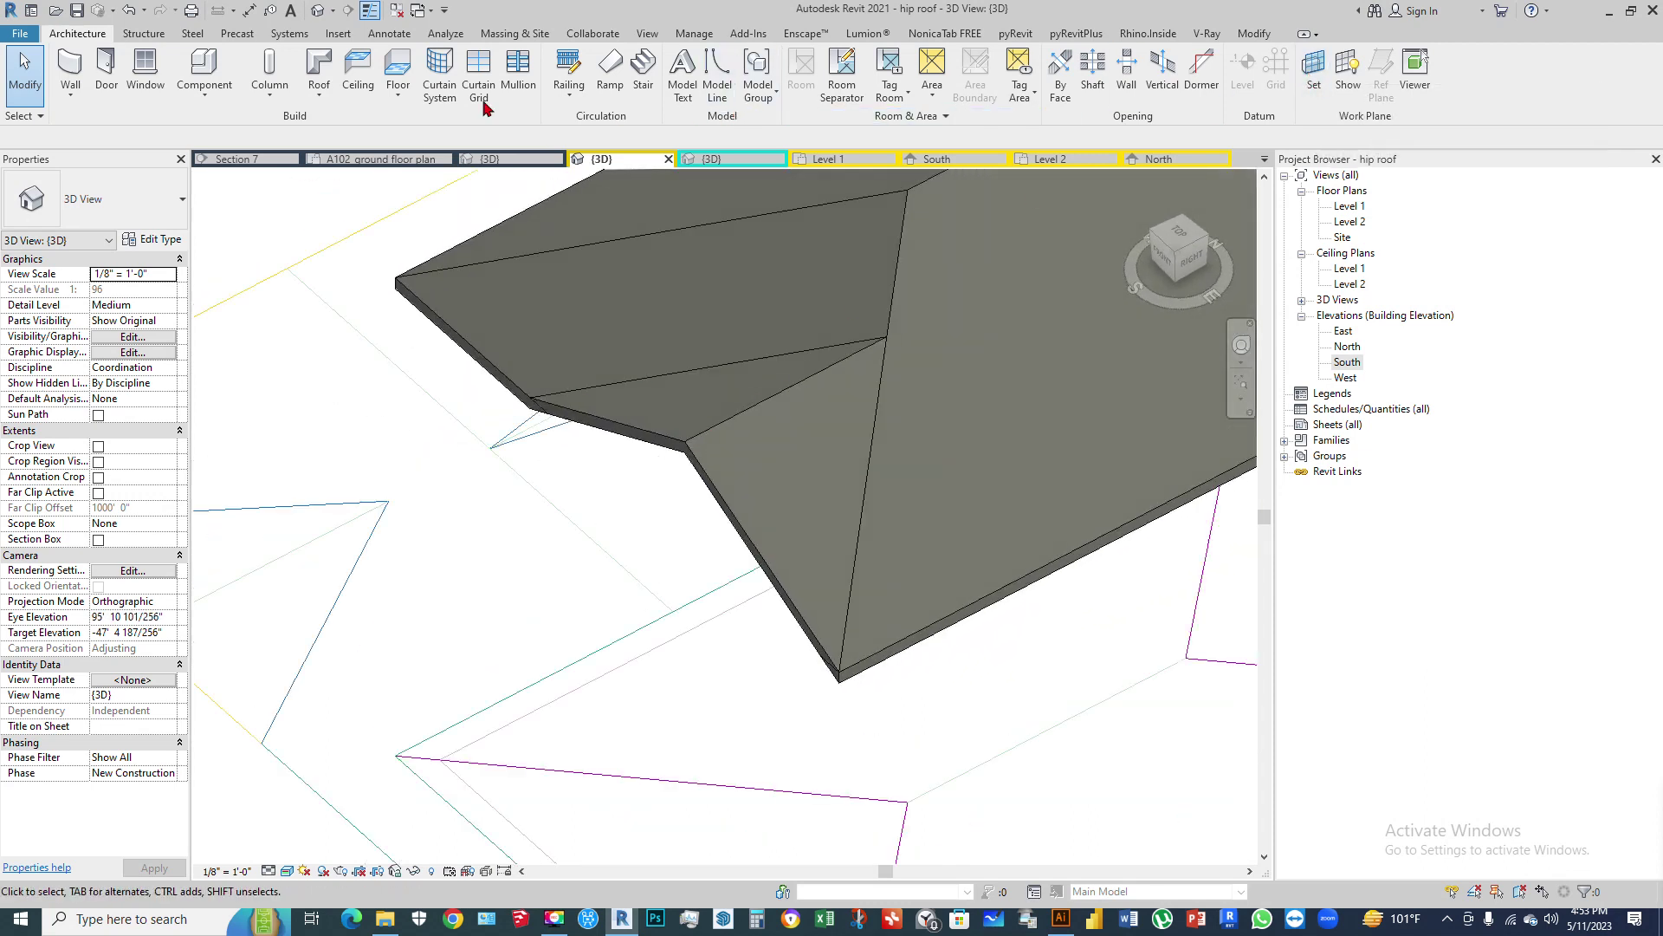
pyautogui.click(1254, 35)
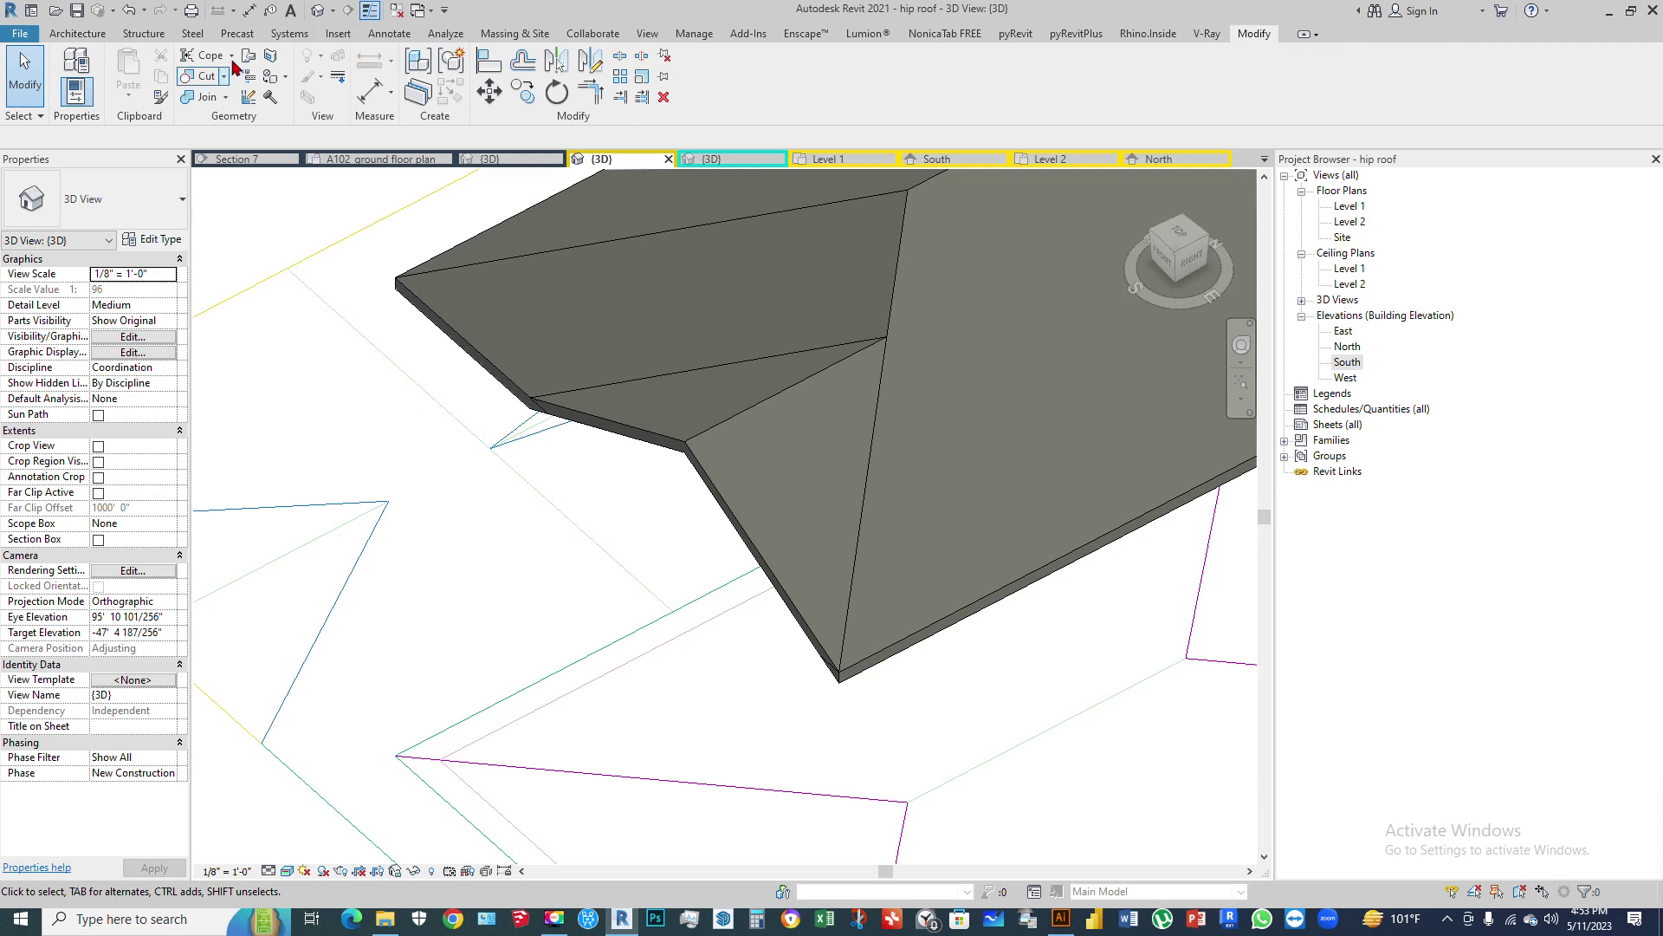
pyautogui.click(206, 97)
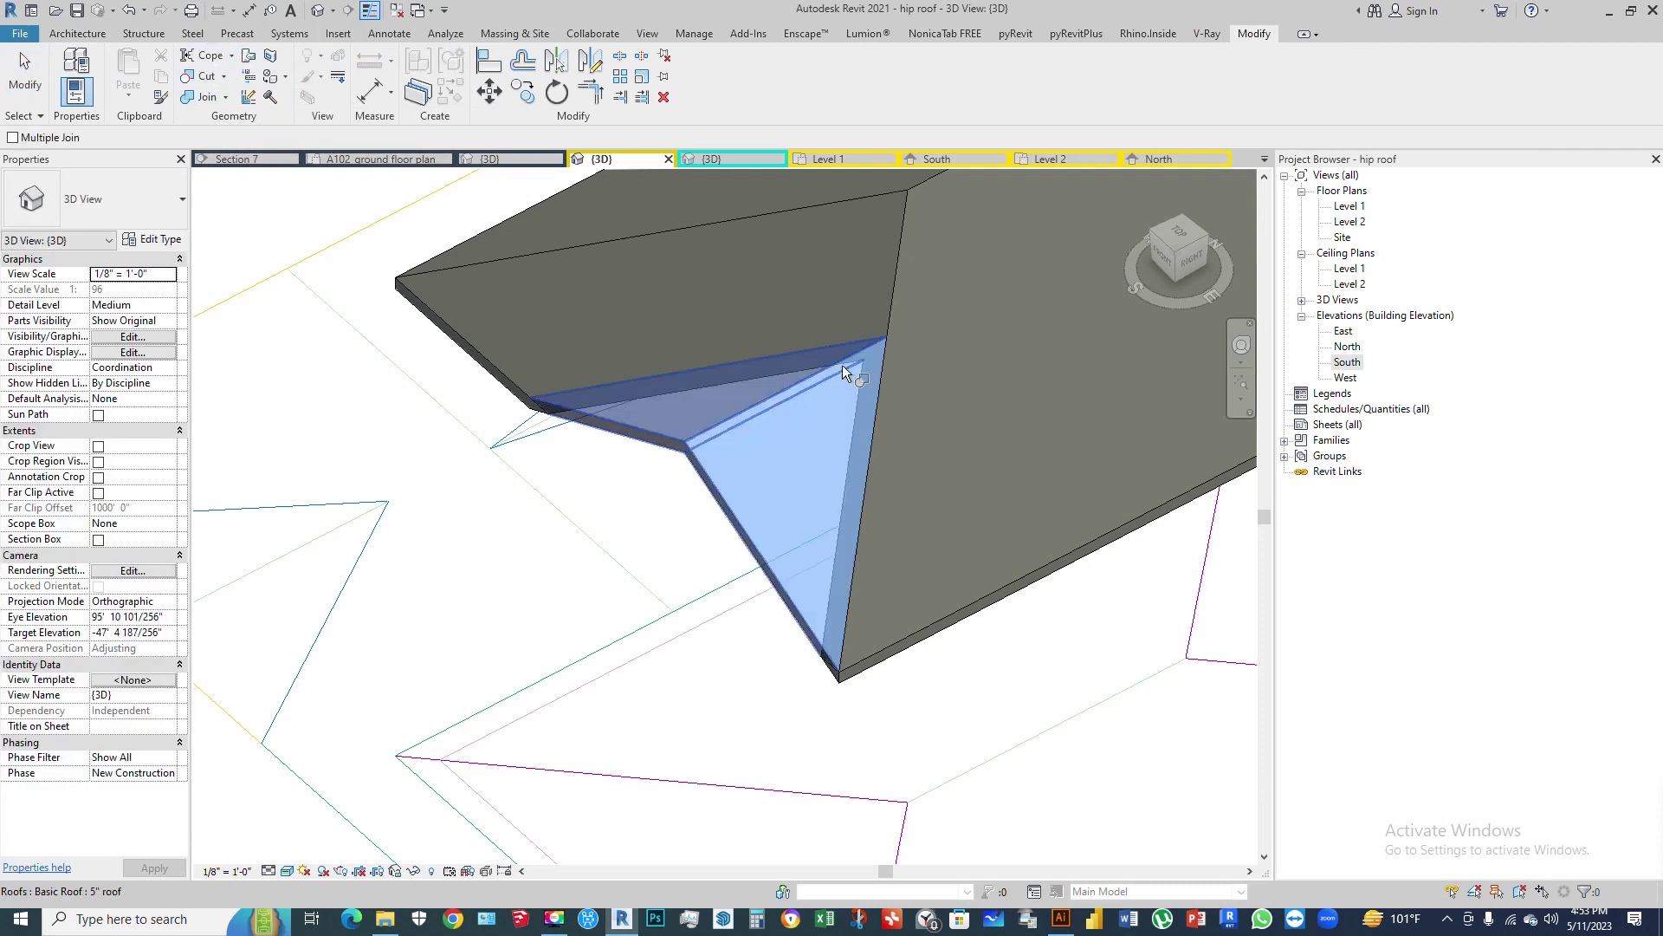
pyautogui.press('Escape')
pyautogui.scroll(-5, 557, 483)
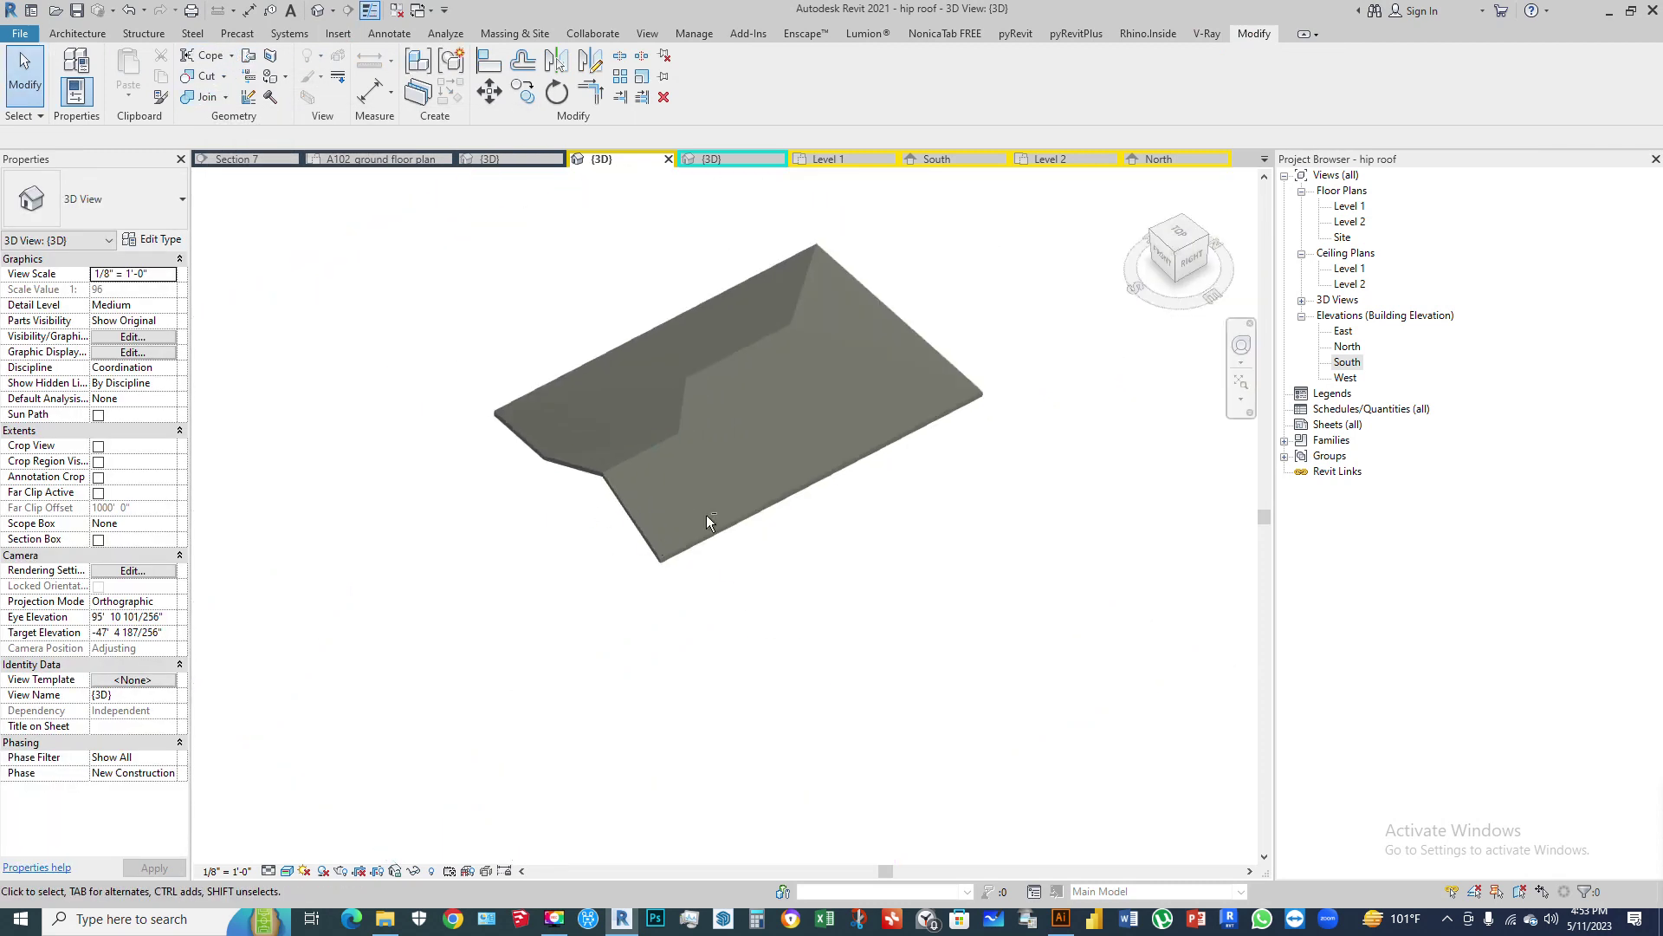
pyautogui.keyDown('shift'); pyautogui.moveTo(705, 523); pyautogui.dragTo(583, 282, button='middle'); pyautogui.keyUp('shift')
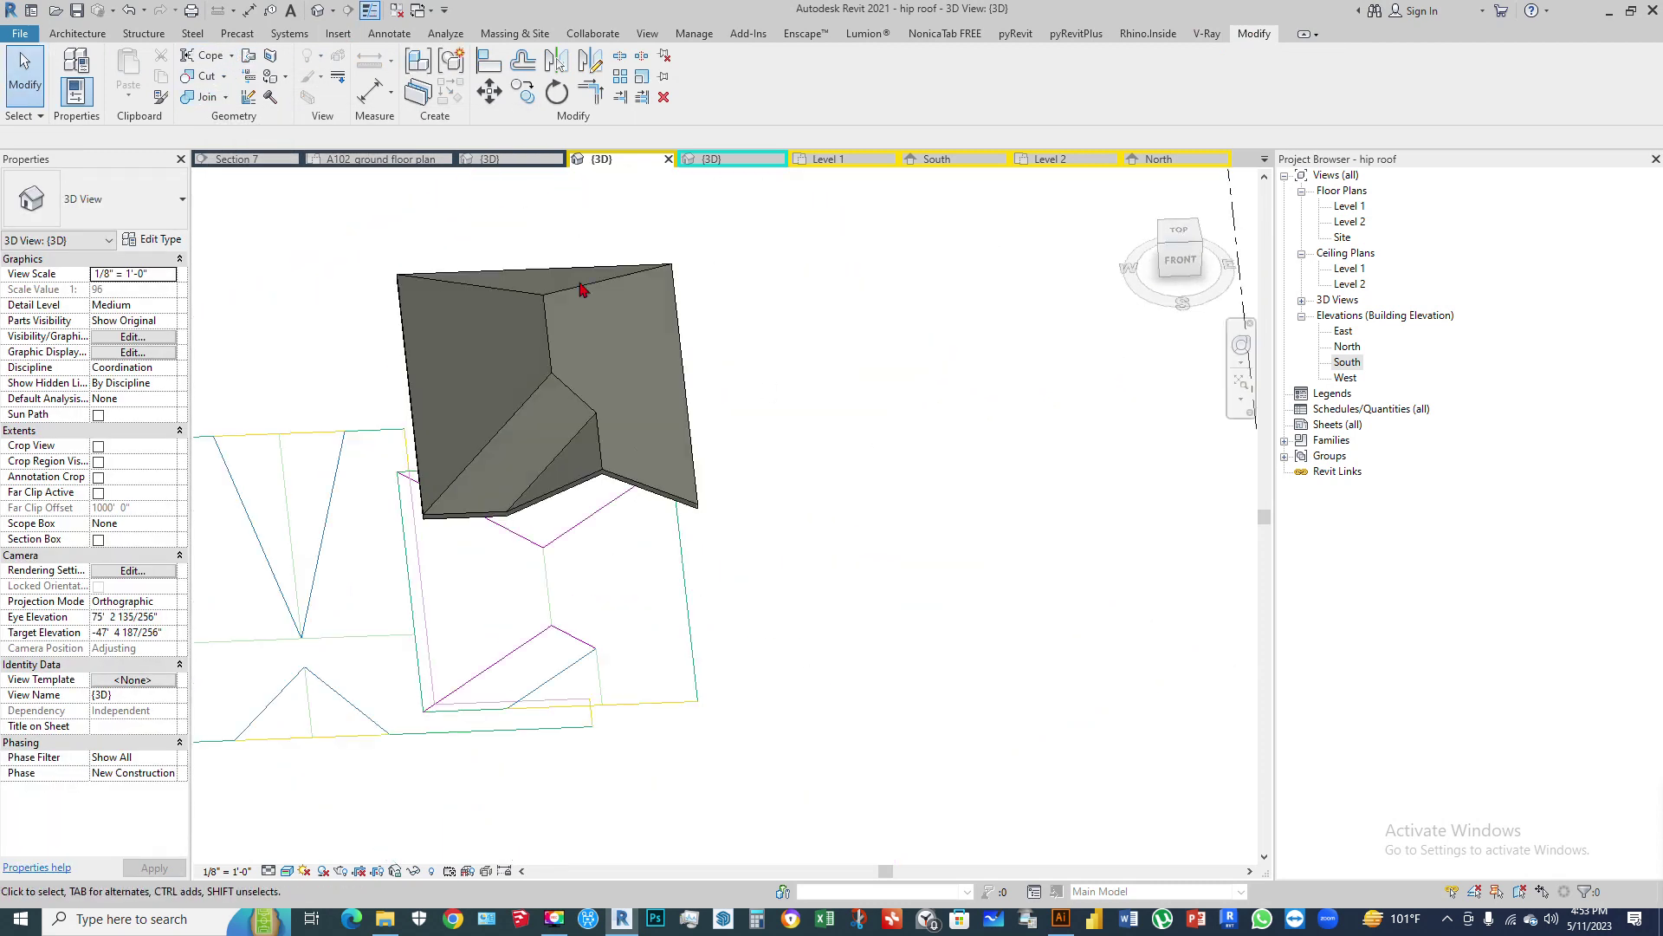
# Step: Open the Level 2 plan and start a Roof by Footprint sketch using straight boundary lines
pyautogui.doubleClick(1350, 222)
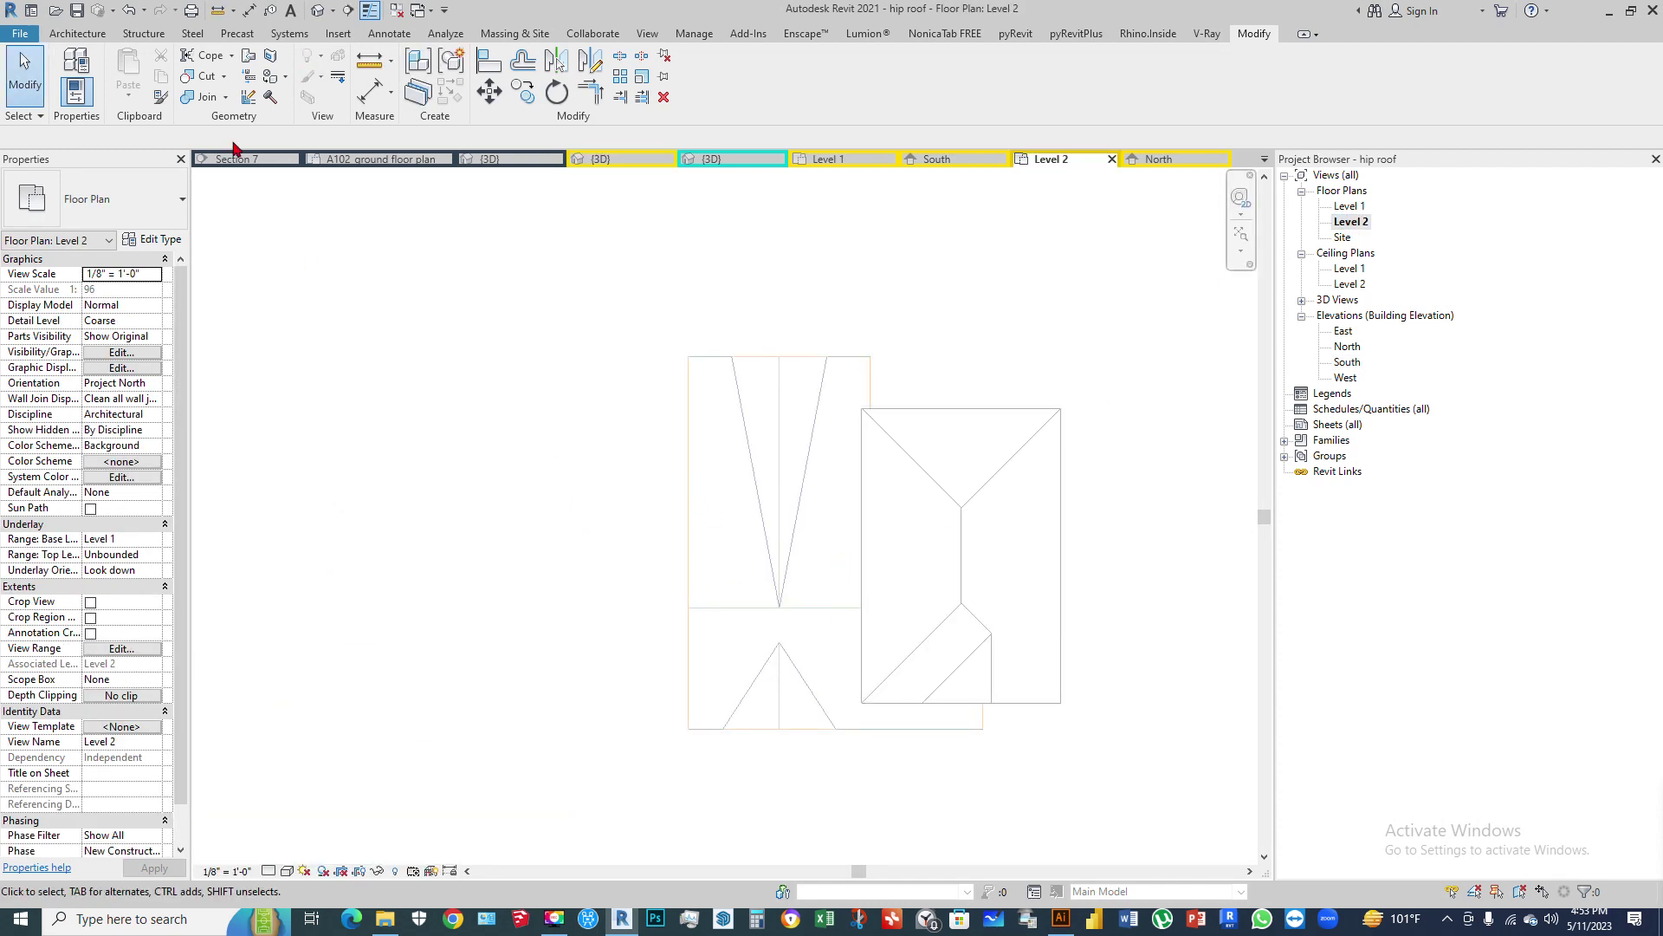
pyautogui.click(76, 35)
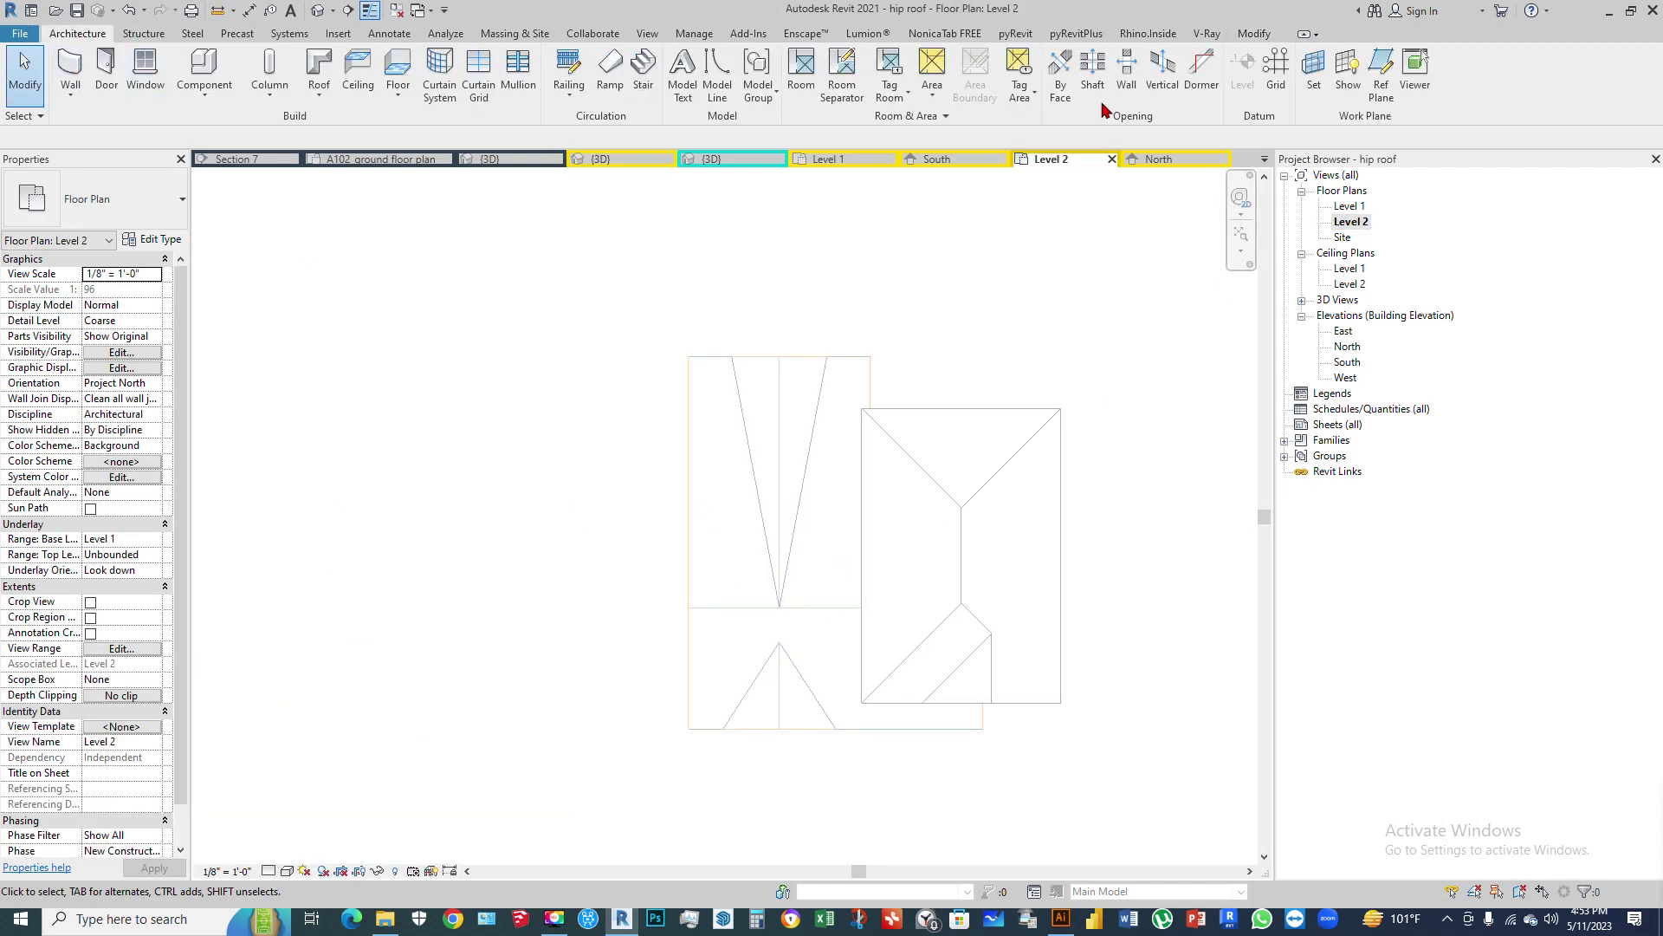
pyautogui.click(319, 65)
pyautogui.click(841, 57)
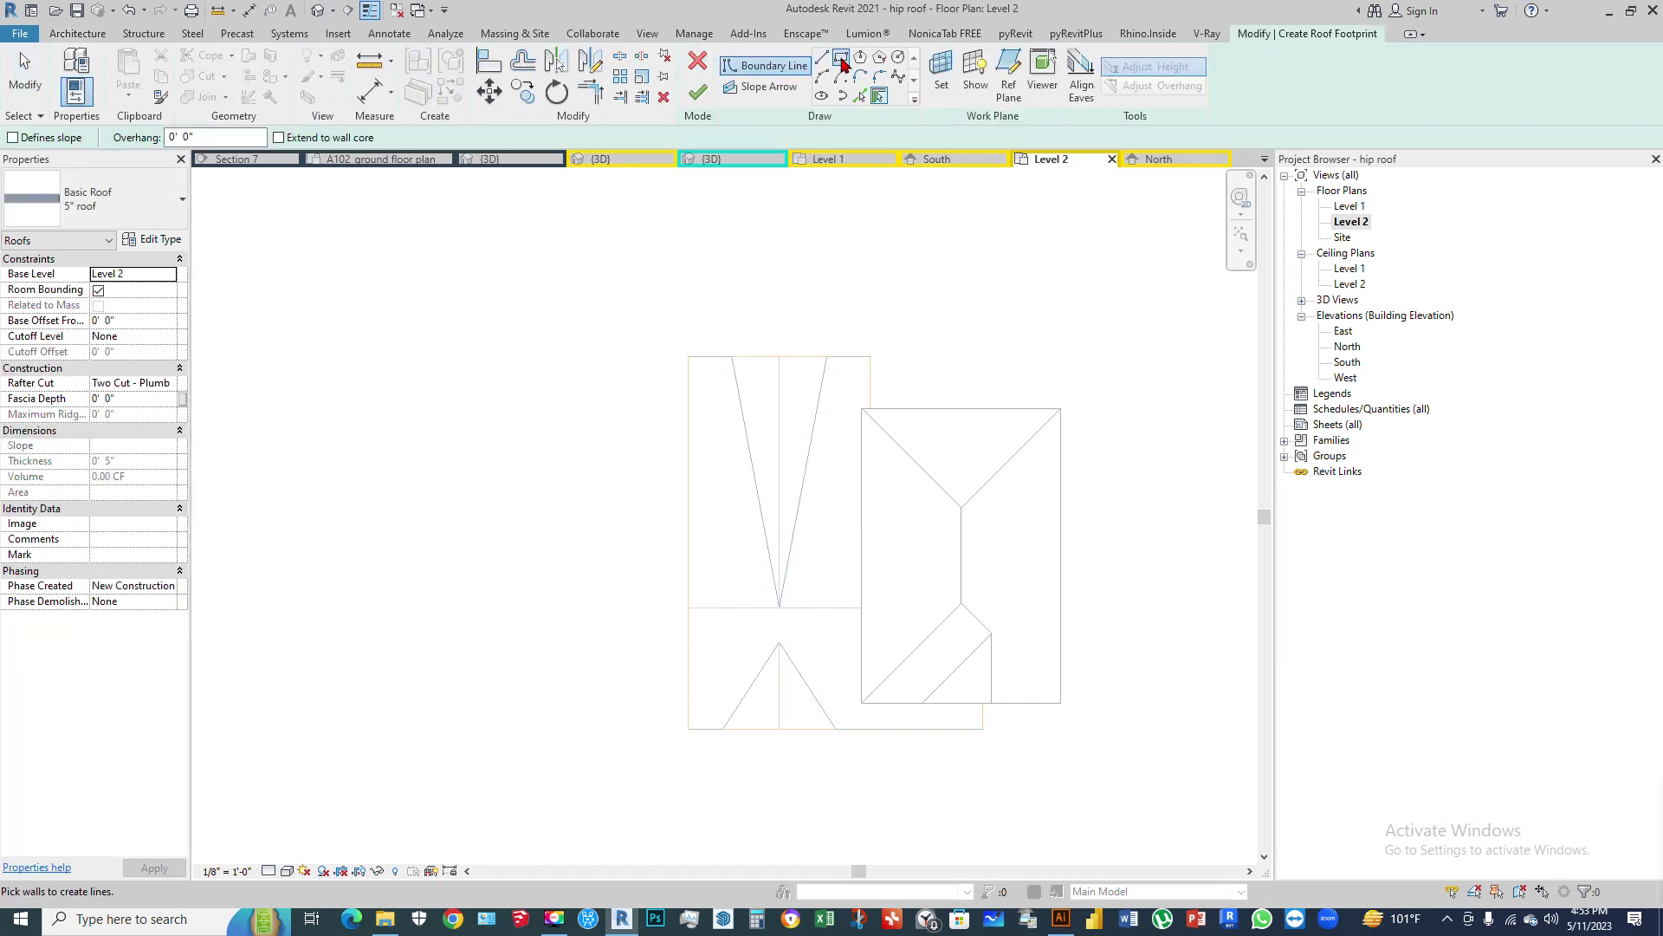
pyautogui.click(688, 359)
pyautogui.press('Escape')
pyautogui.click(821, 57)
pyautogui.click(861, 96)
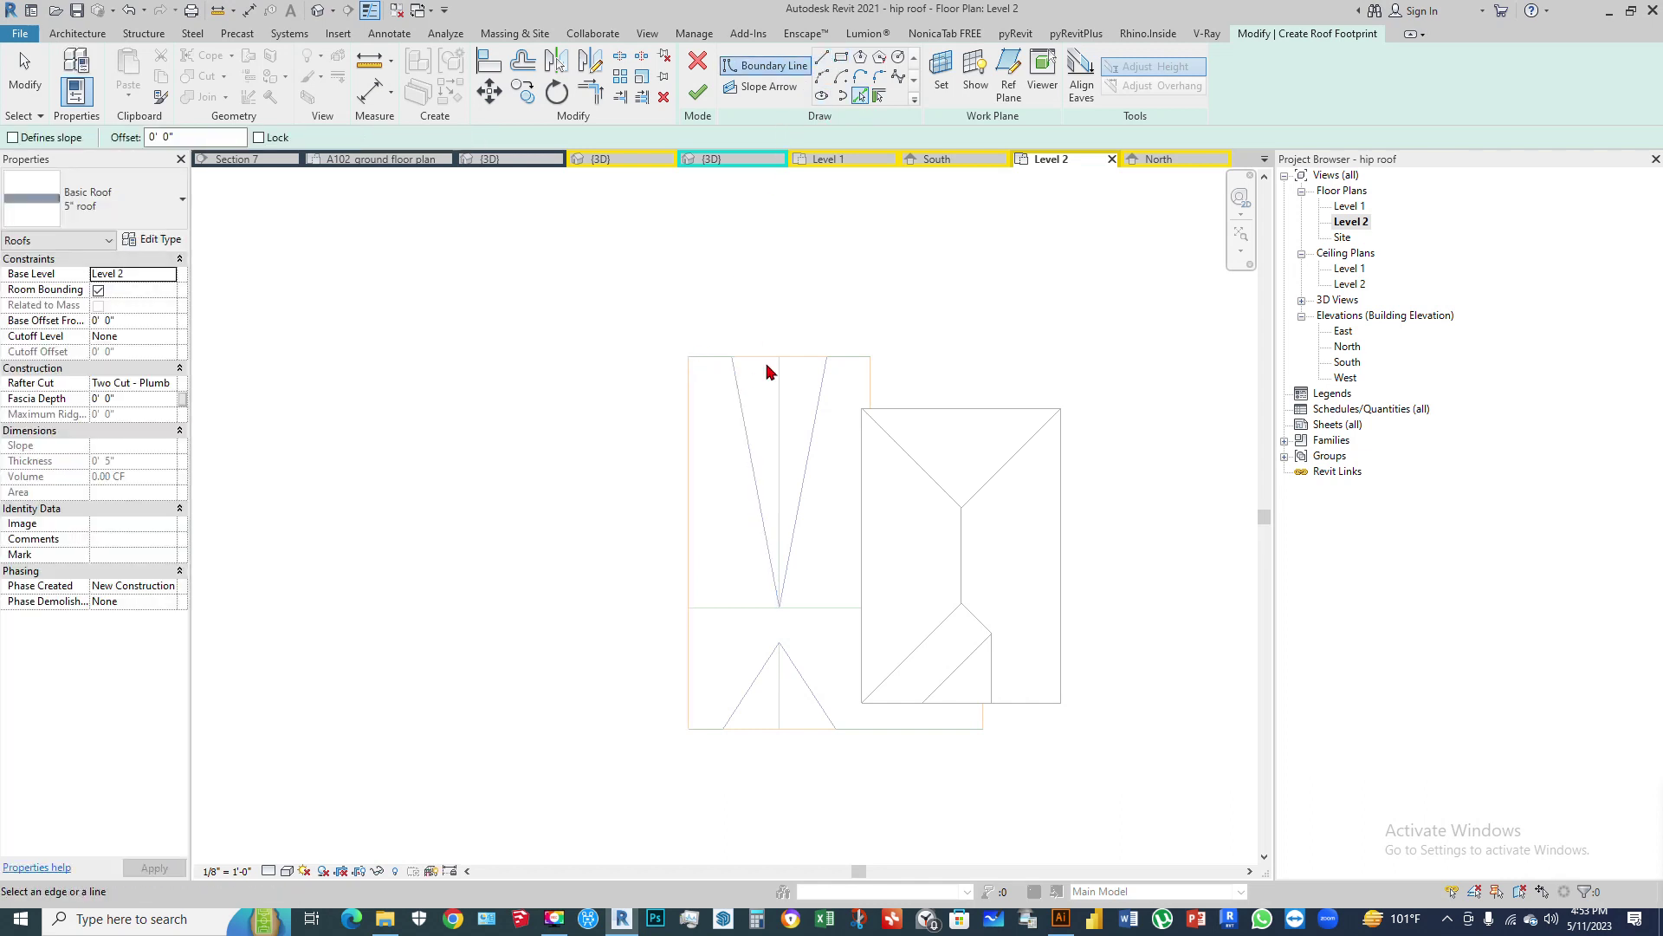
pyautogui.click(822, 57)
# Step: Sketch the closed boundary around the left outline with 21', 6', 13' and 33' edges
pyautogui.click(688, 356)
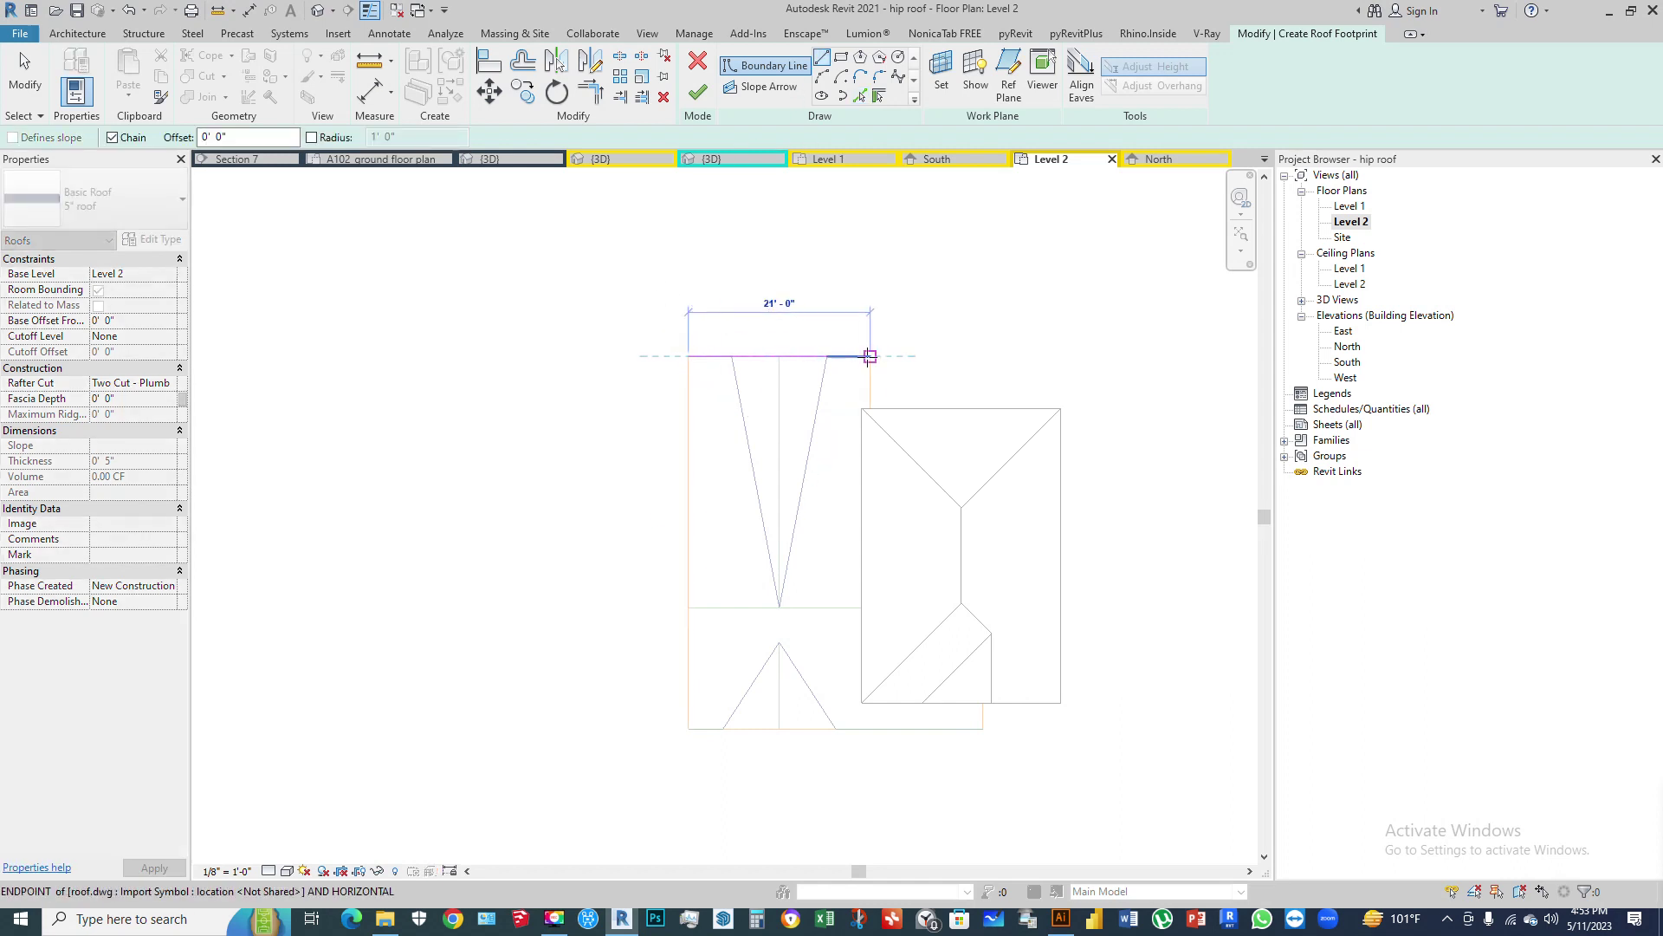
pyautogui.click(870, 356)
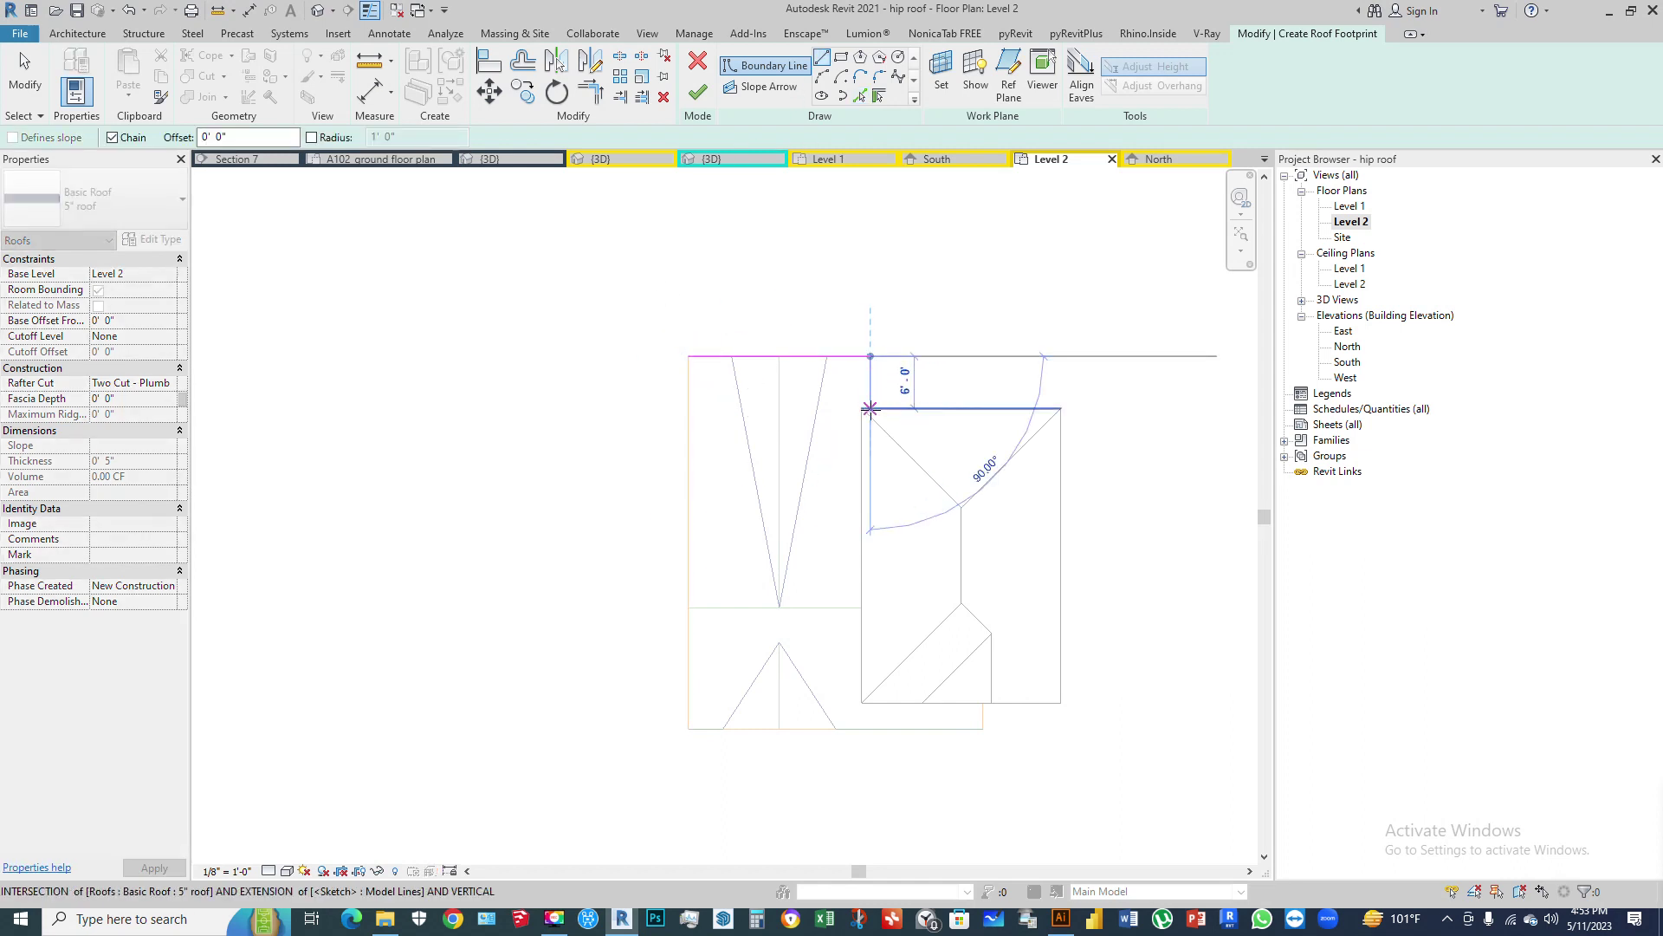
pyautogui.click(870, 409)
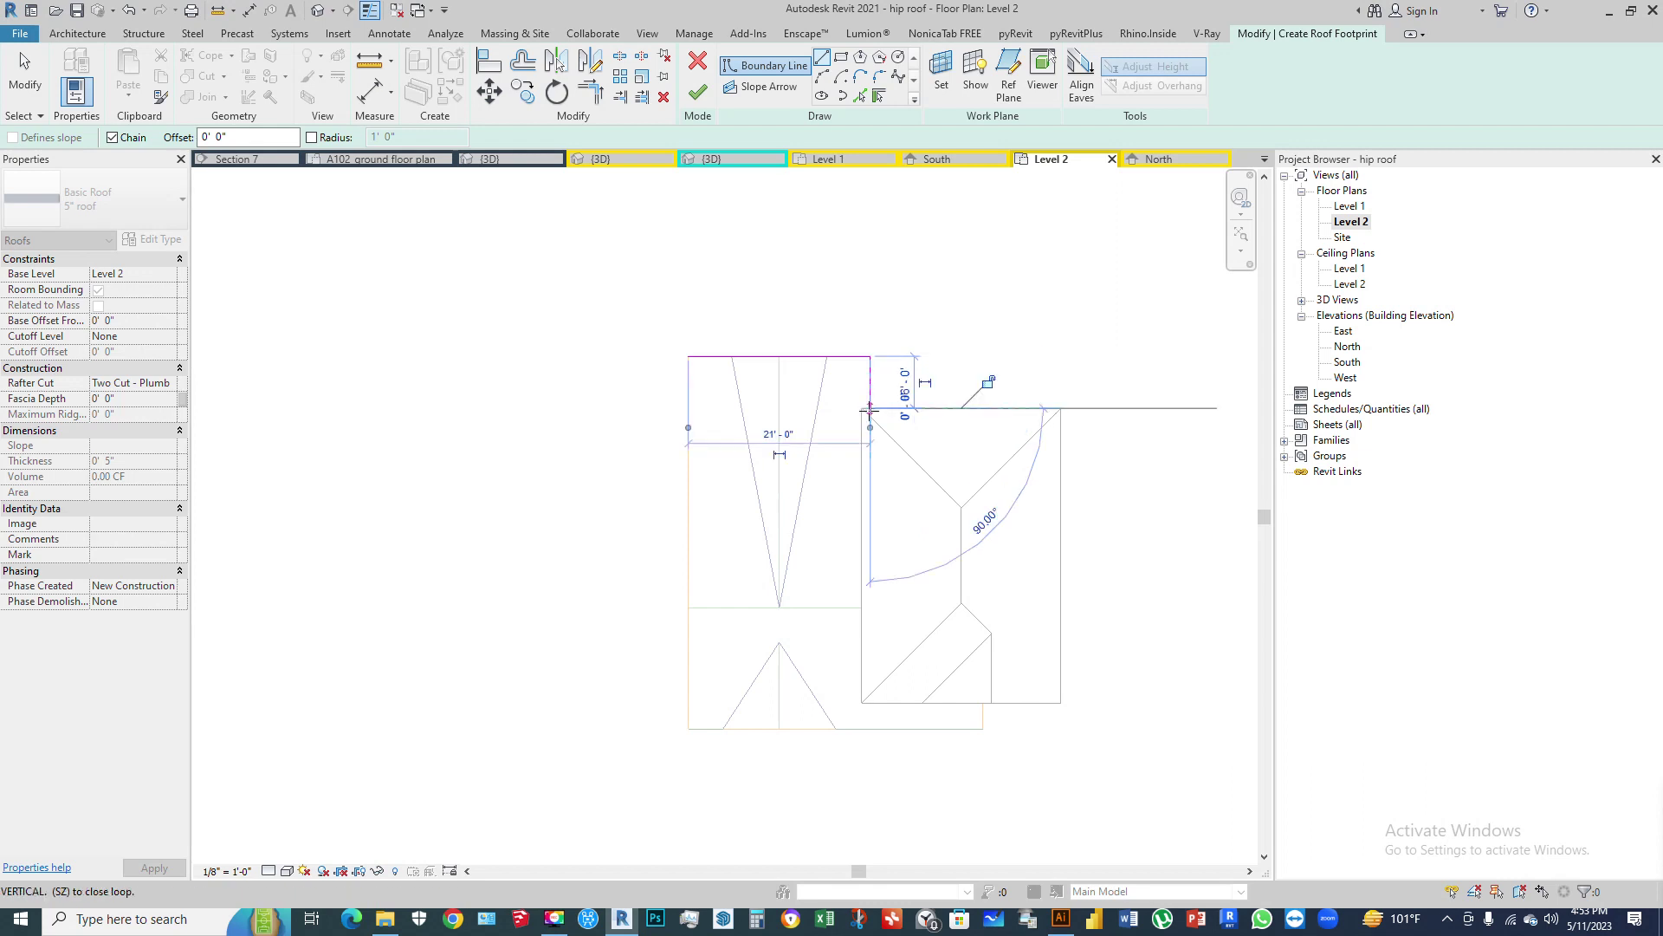
pyautogui.click(870, 702)
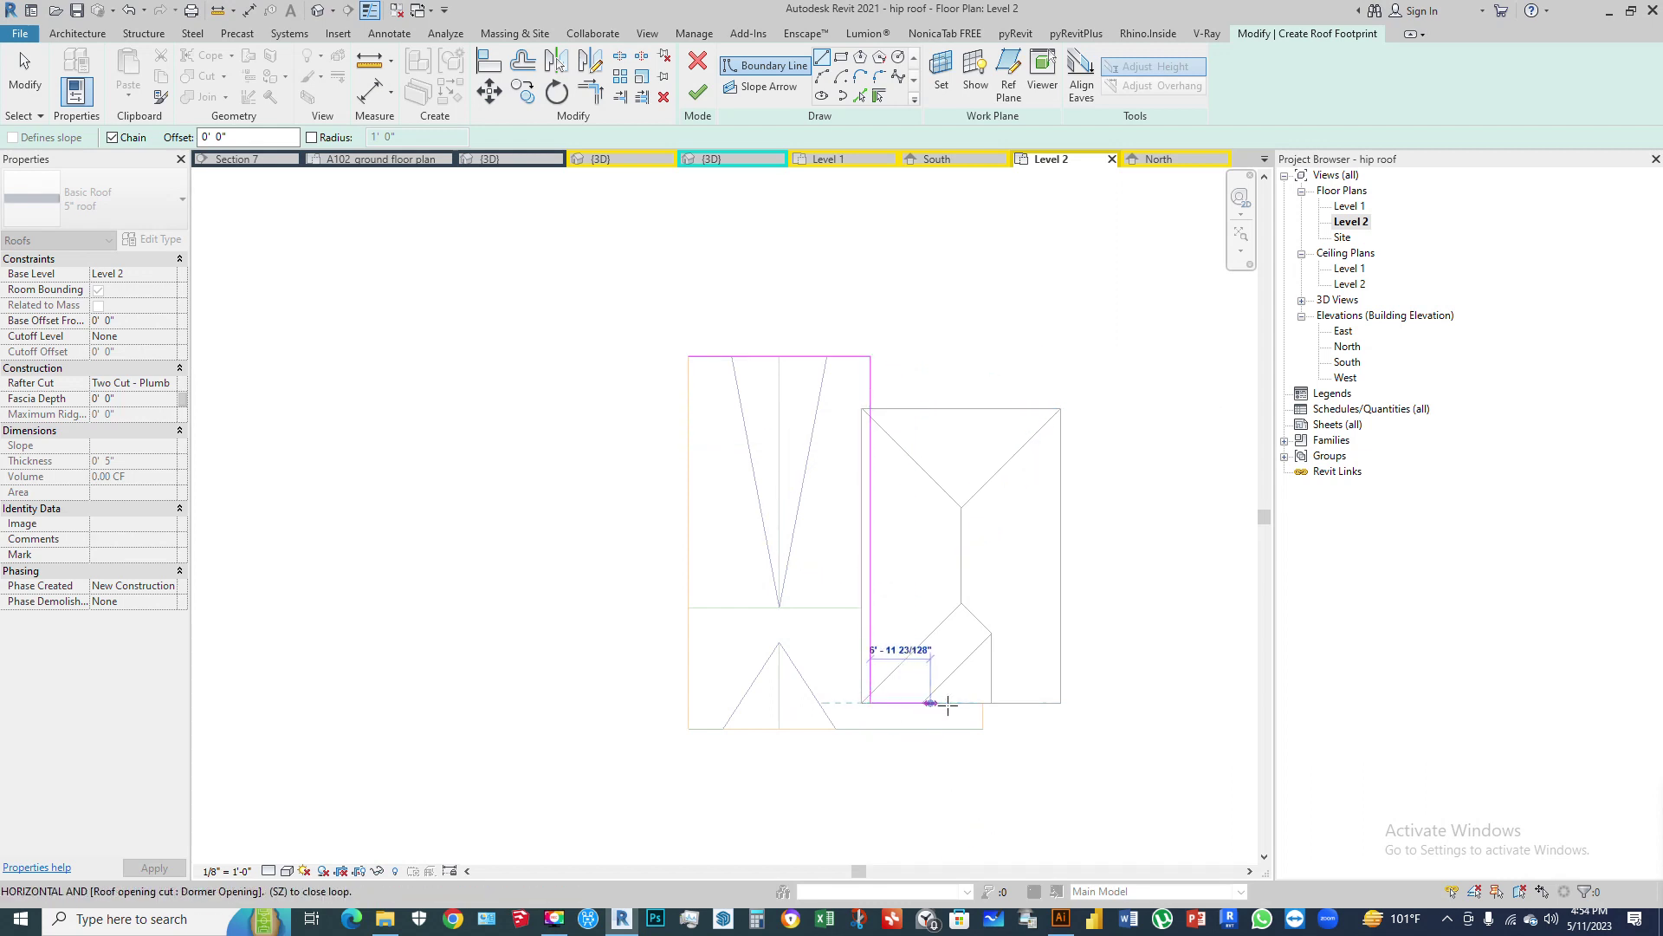
pyautogui.click(979, 702)
pyautogui.click(982, 729)
pyautogui.click(688, 729)
pyautogui.click(688, 357)
pyautogui.press('Escape')
pyautogui.press('Escape')
pyautogui.scroll(1, 892, 731)
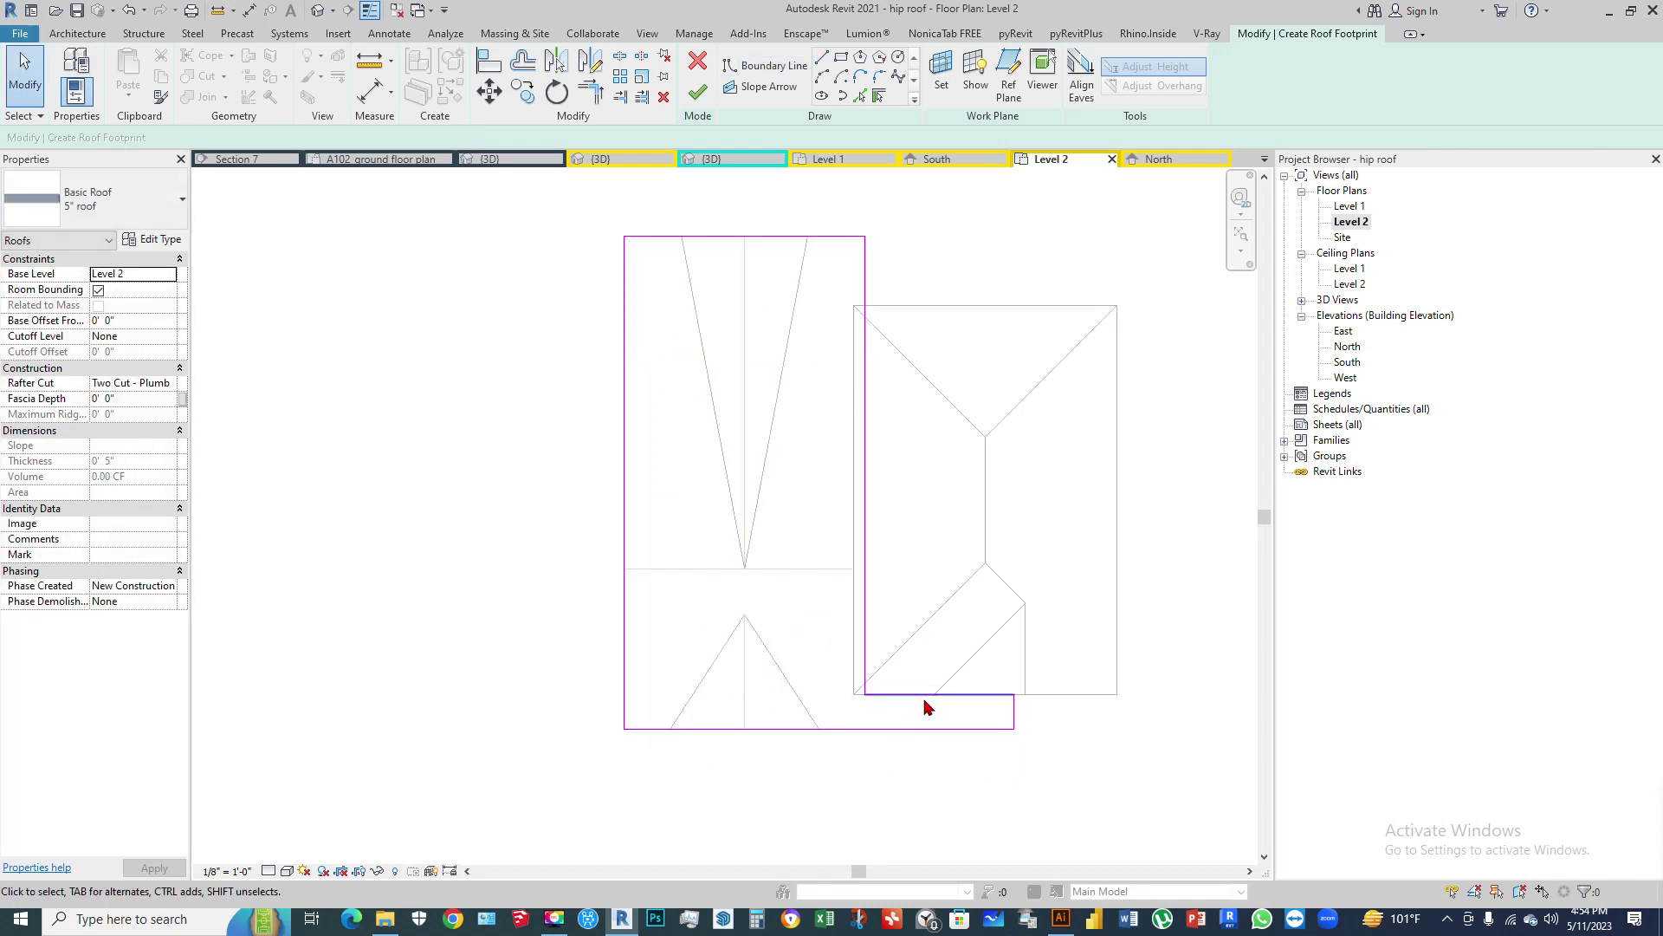
pyautogui.scroll(-2, 665, 639)
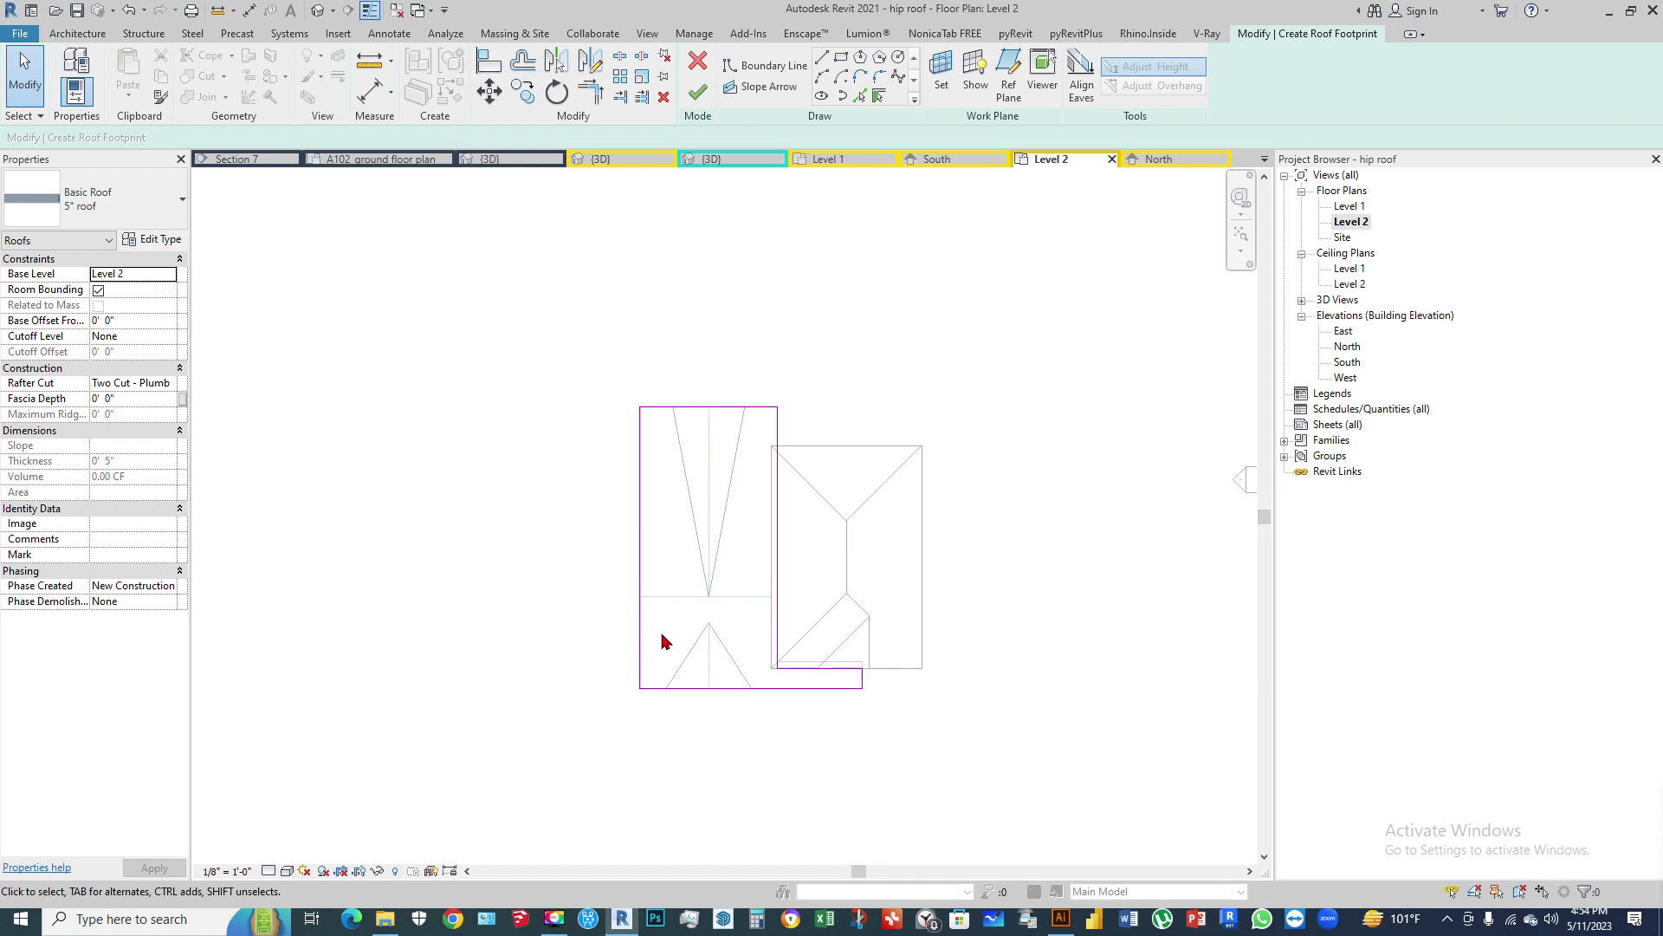
# Step: Make the top and bottom edges define a 2"/12" slope and finish the roof
pyautogui.click(702, 407)
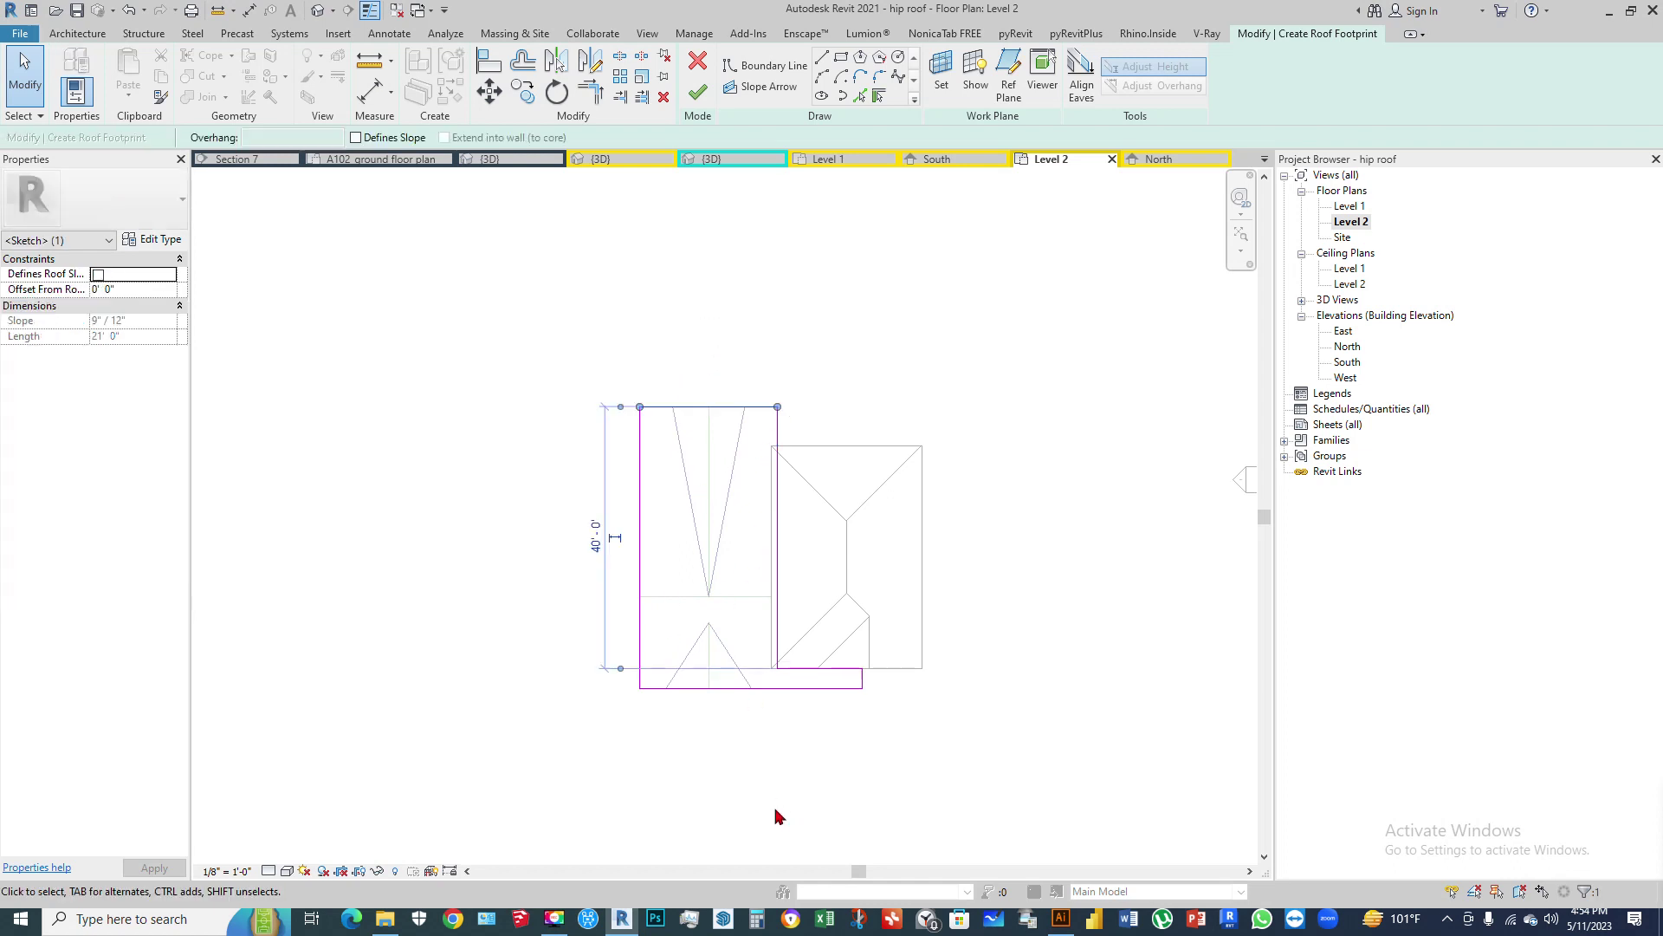
pyautogui.moveTo(733, 594); pyautogui.dragTo(727, 766)
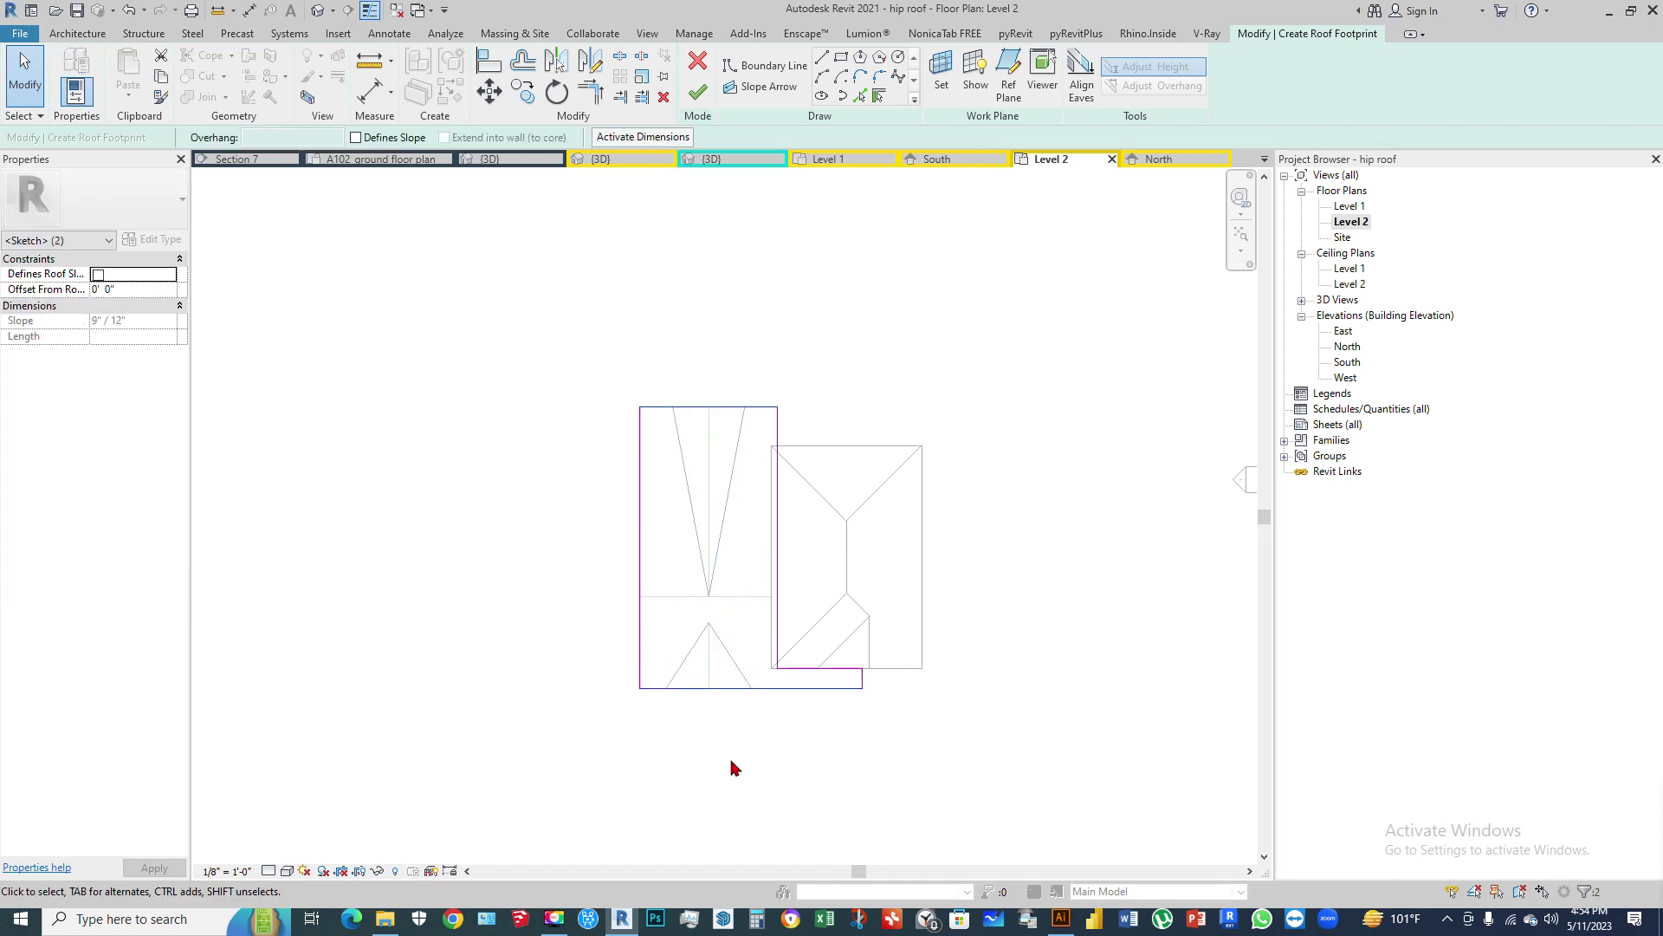
pyautogui.click(382, 138)
pyautogui.doubleClick(97, 321)
pyautogui.write('2')
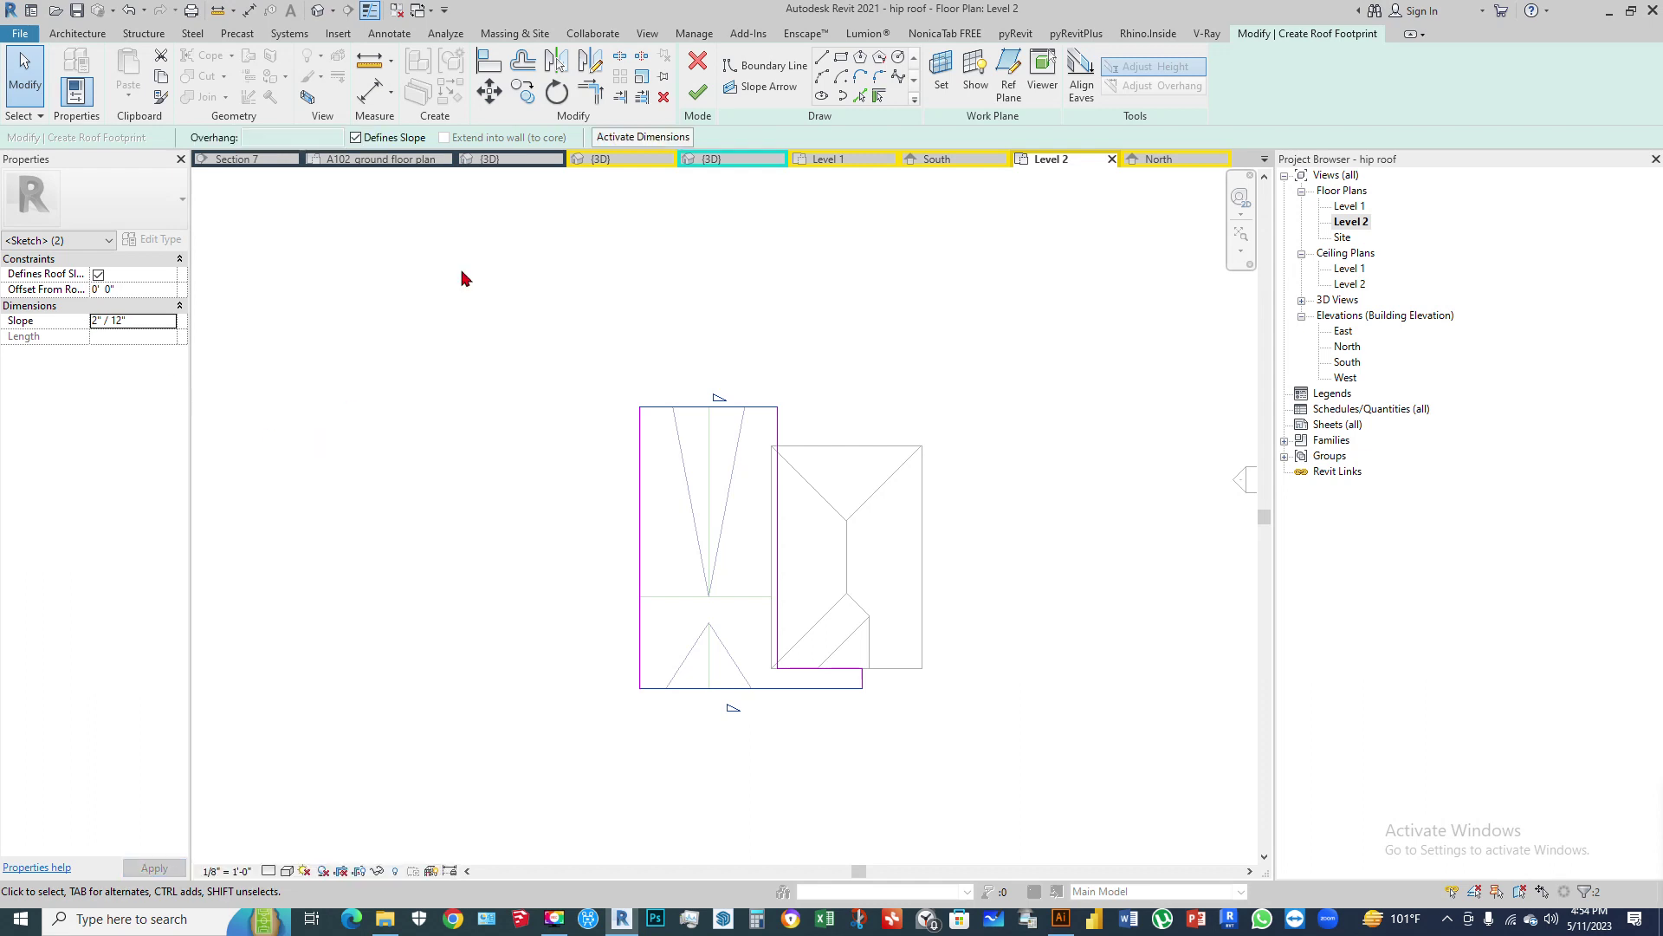
pyautogui.click(698, 91)
pyautogui.press('Escape')
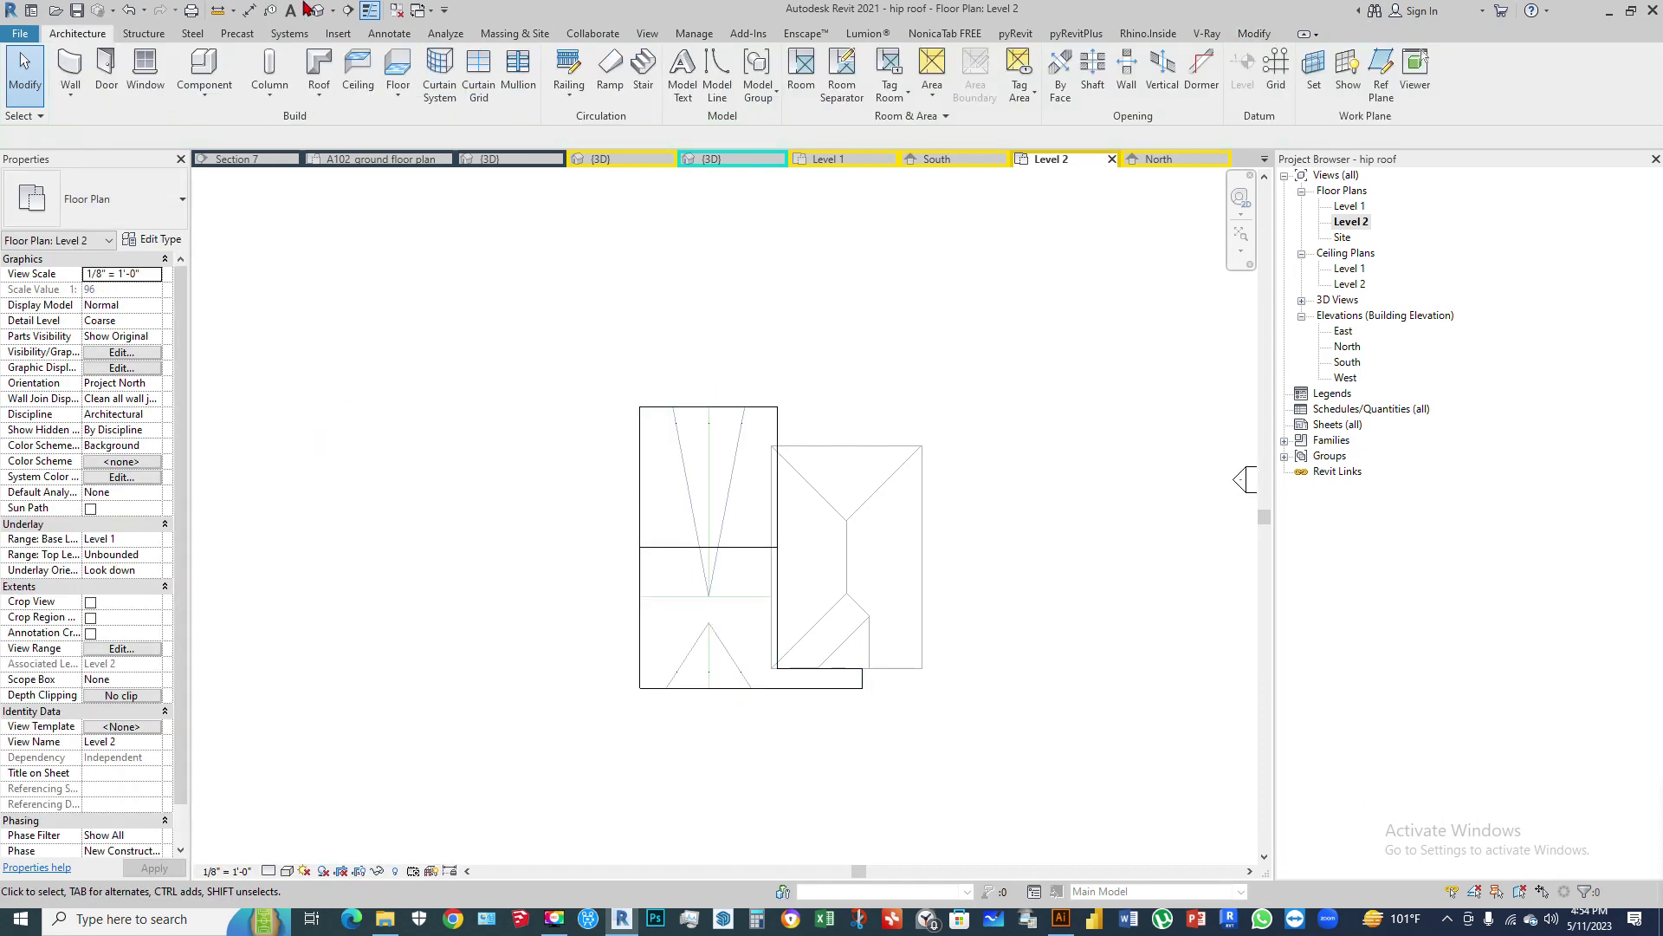
pyautogui.click(319, 10)
pyautogui.keyDown('shift'); pyautogui.moveTo(728, 574); pyautogui.dragTo(607, 606, button='middle'); pyautogui.keyUp('shift')
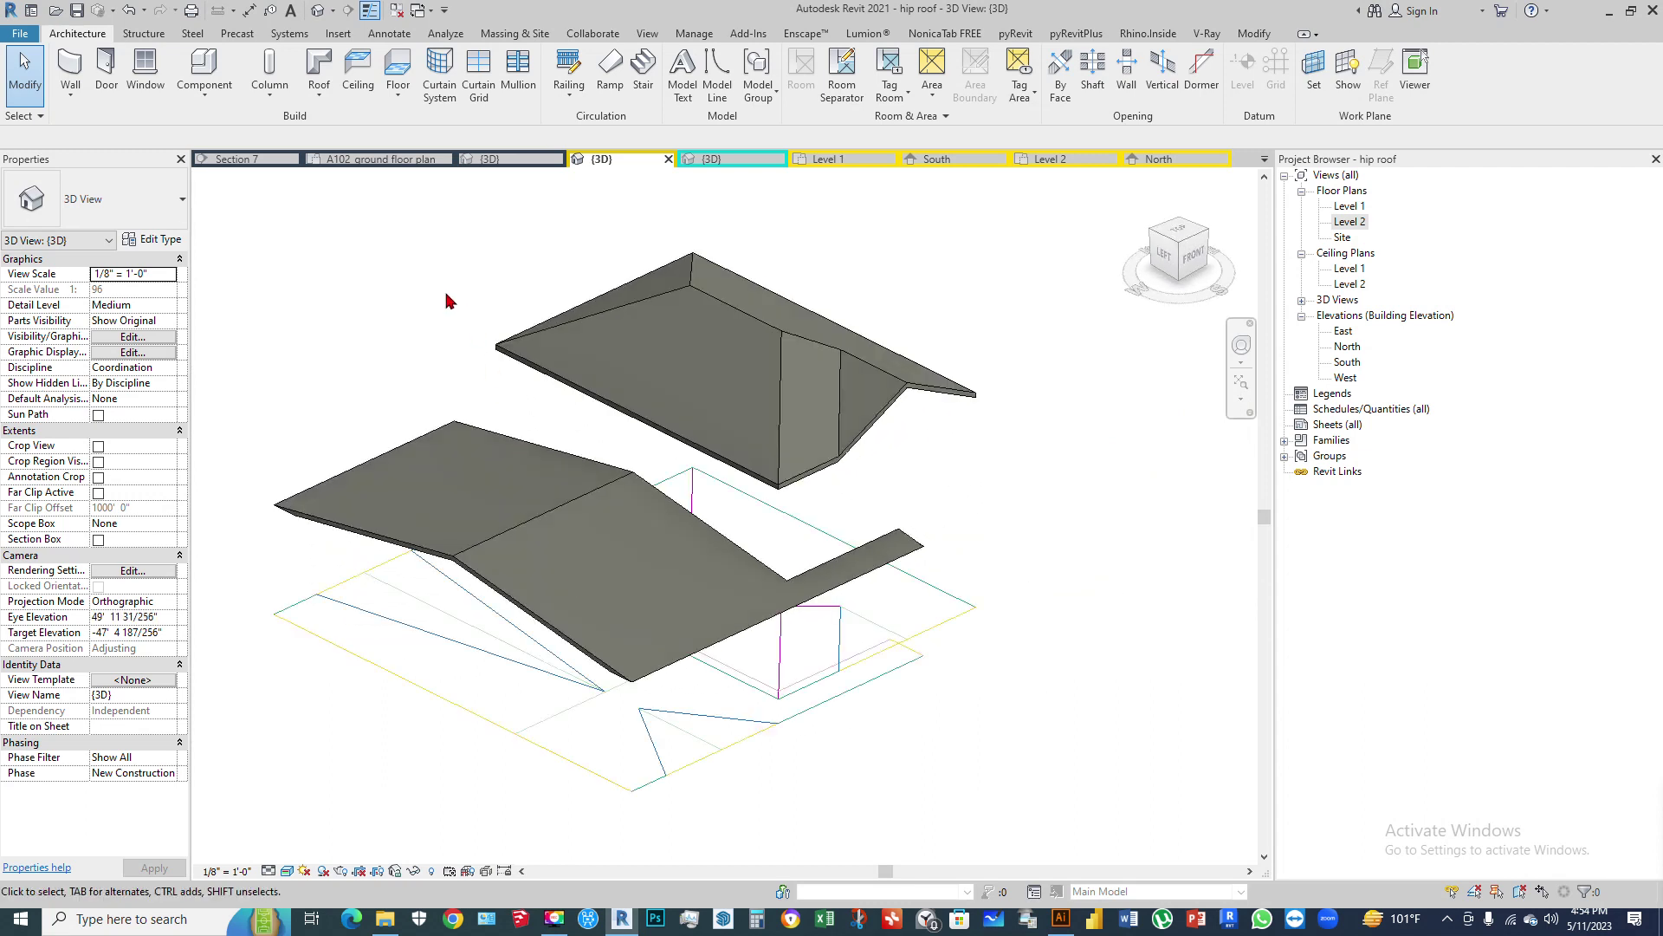
pyautogui.doubleClick(1365, 223)
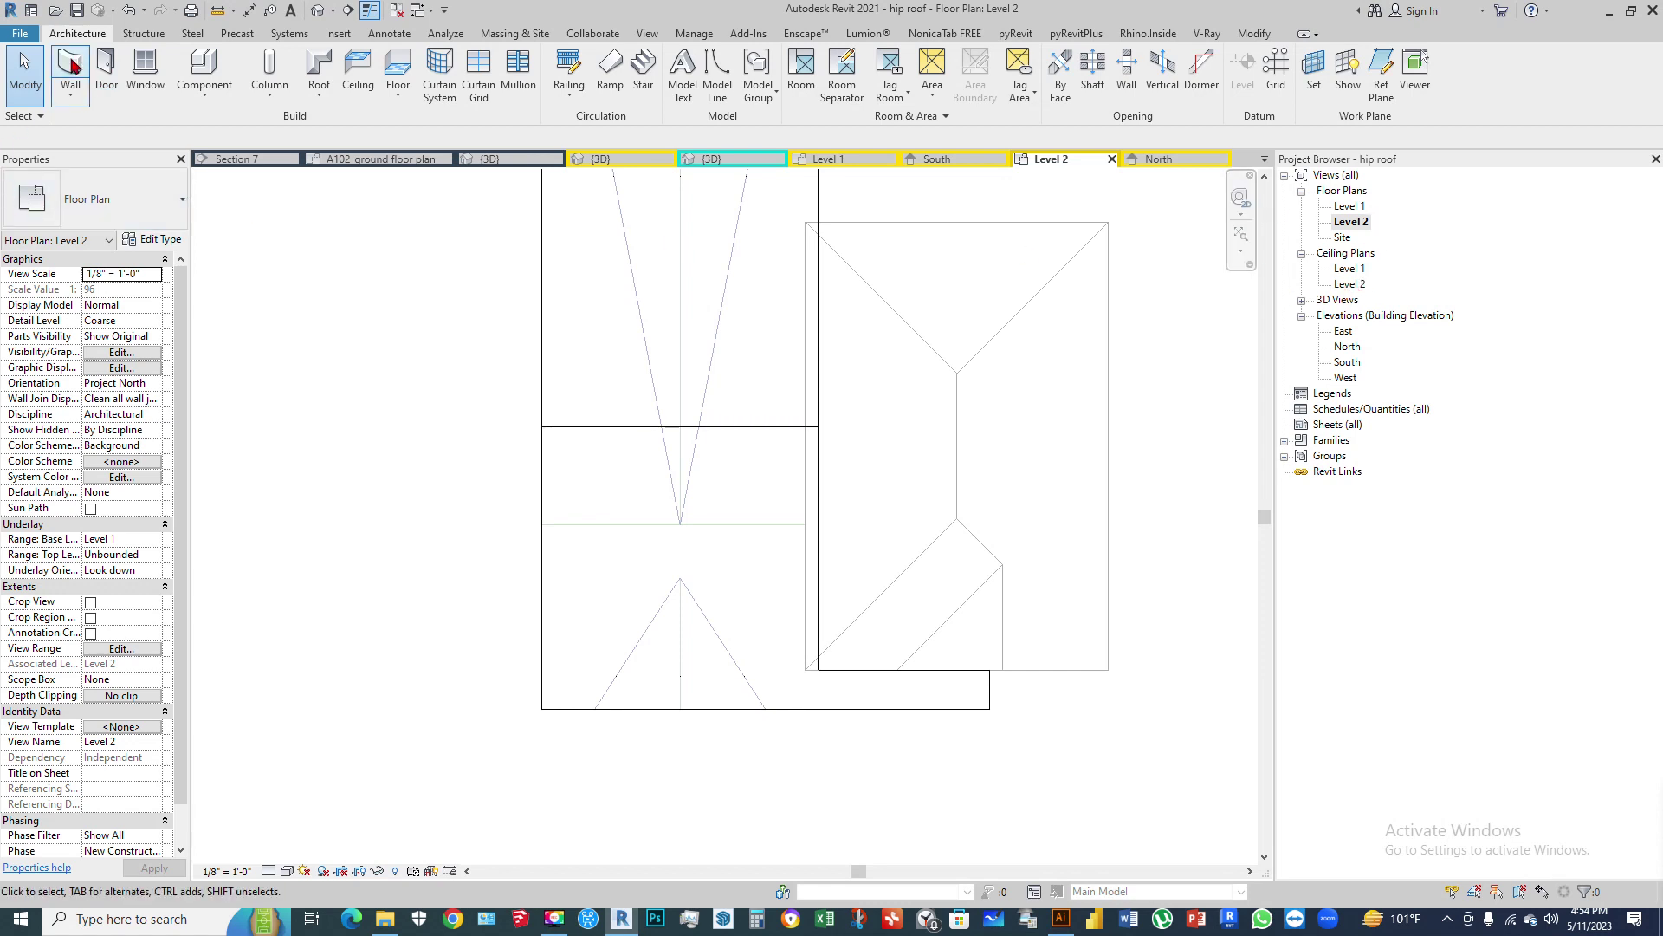
# Step: Begin another footprint roof, placing a rectangle corner at the triangle's lower-left, then cancel the rectangle
pyautogui.click(319, 63)
pyautogui.scroll(1, 761, 638)
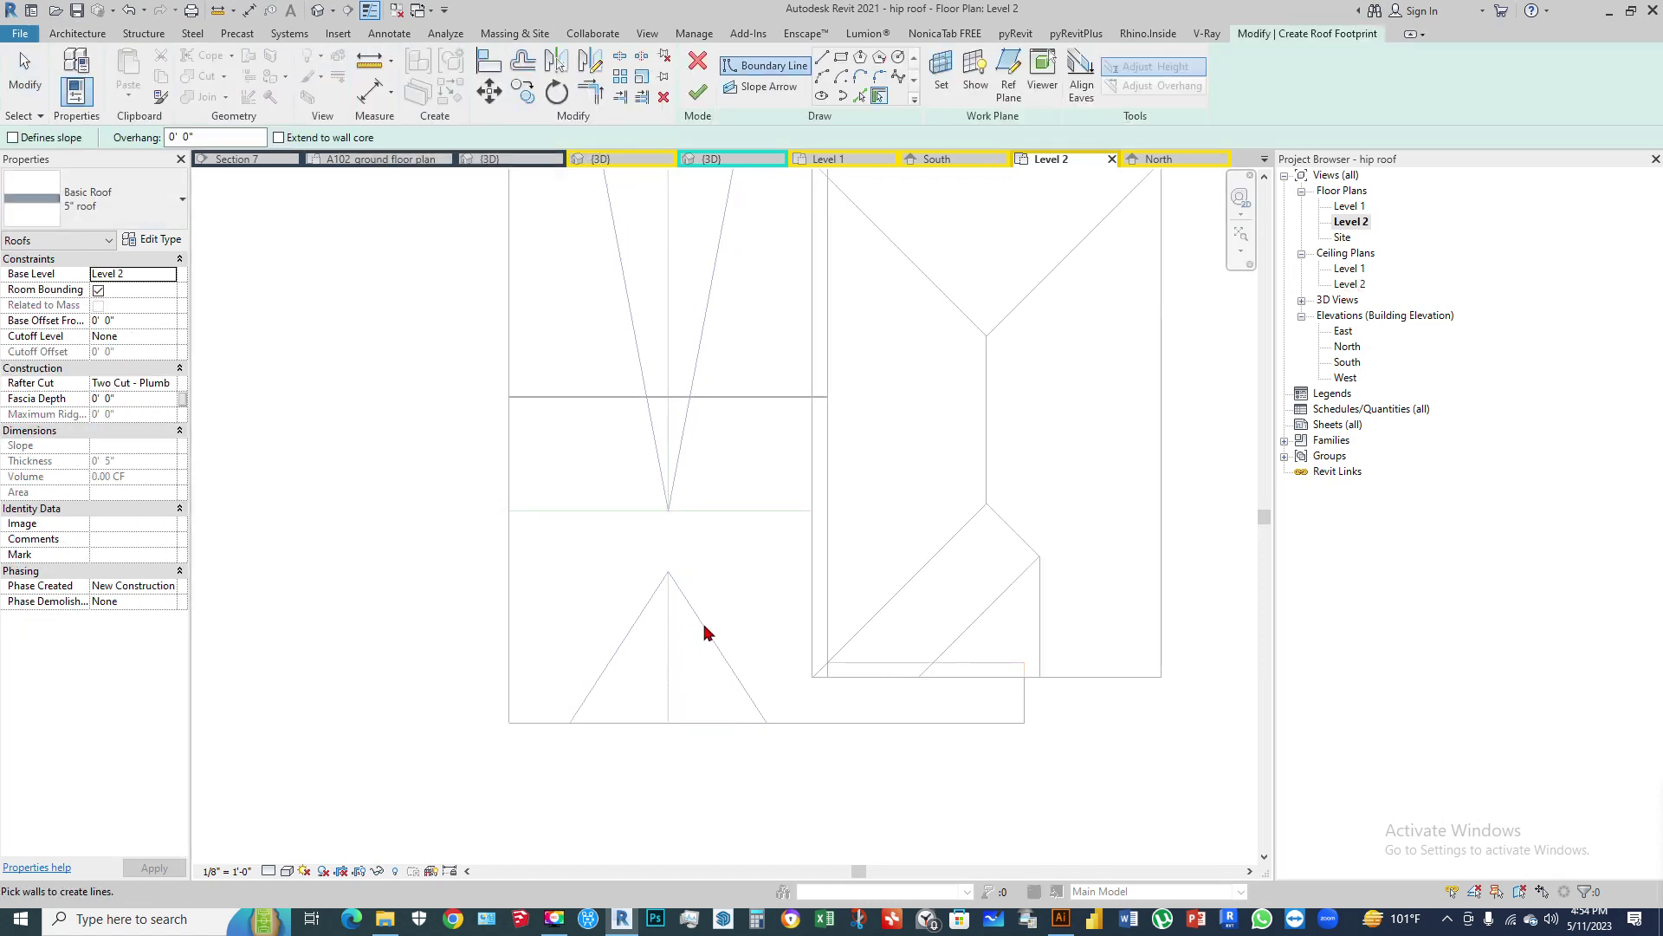
pyautogui.click(840, 57)
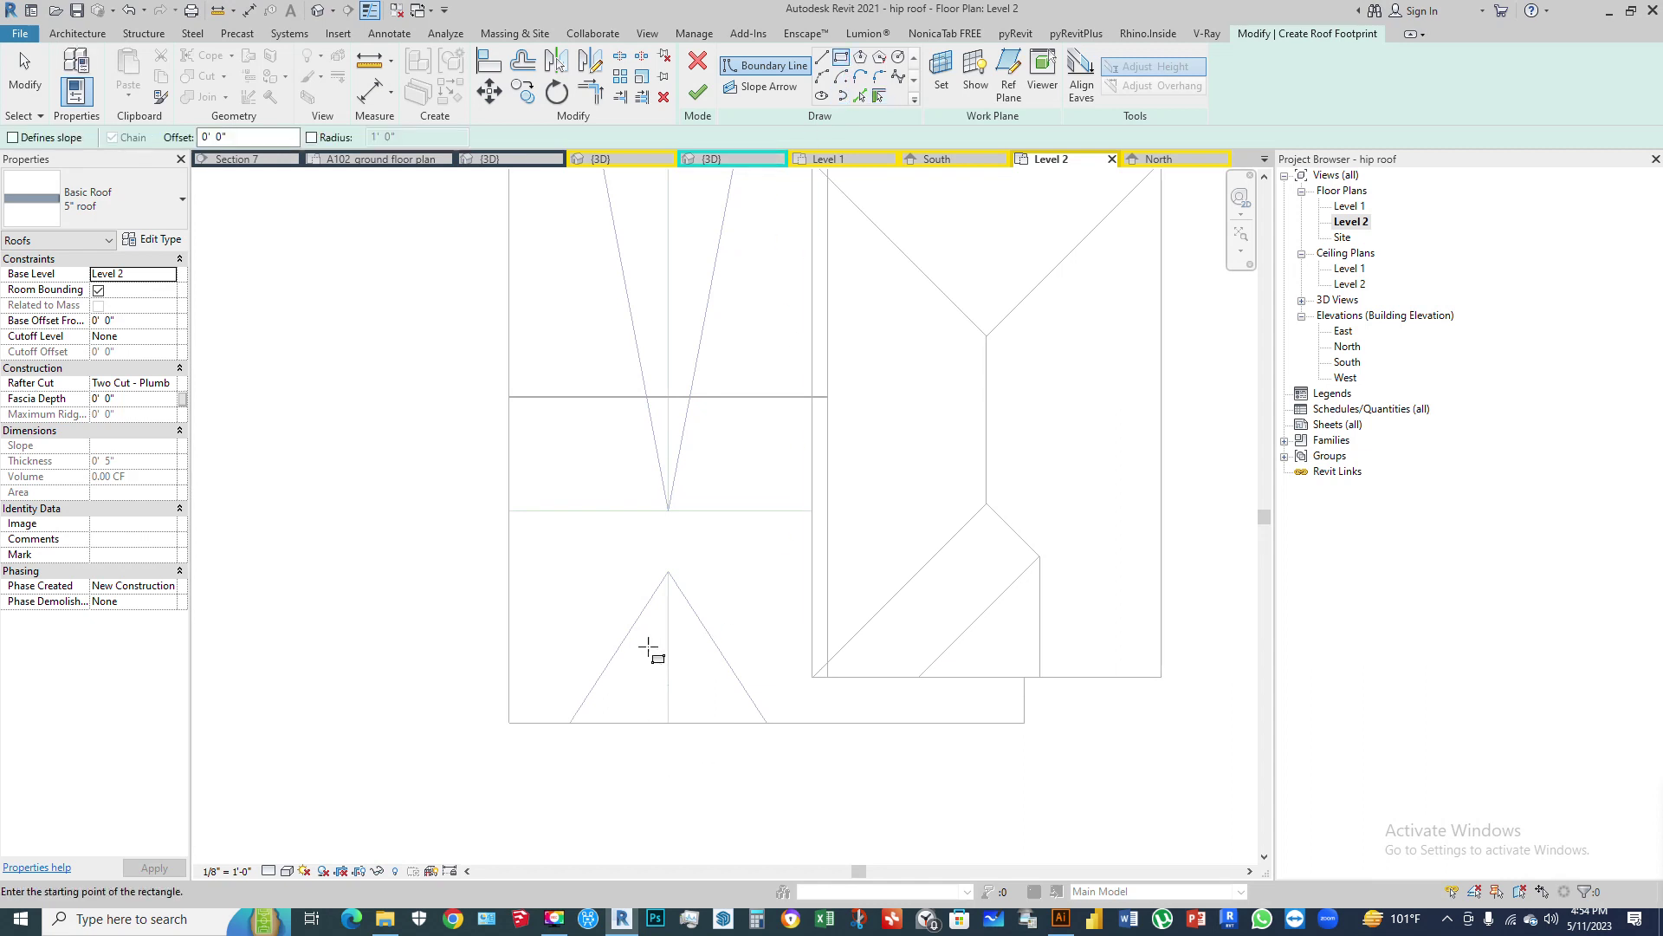
pyautogui.click(569, 722)
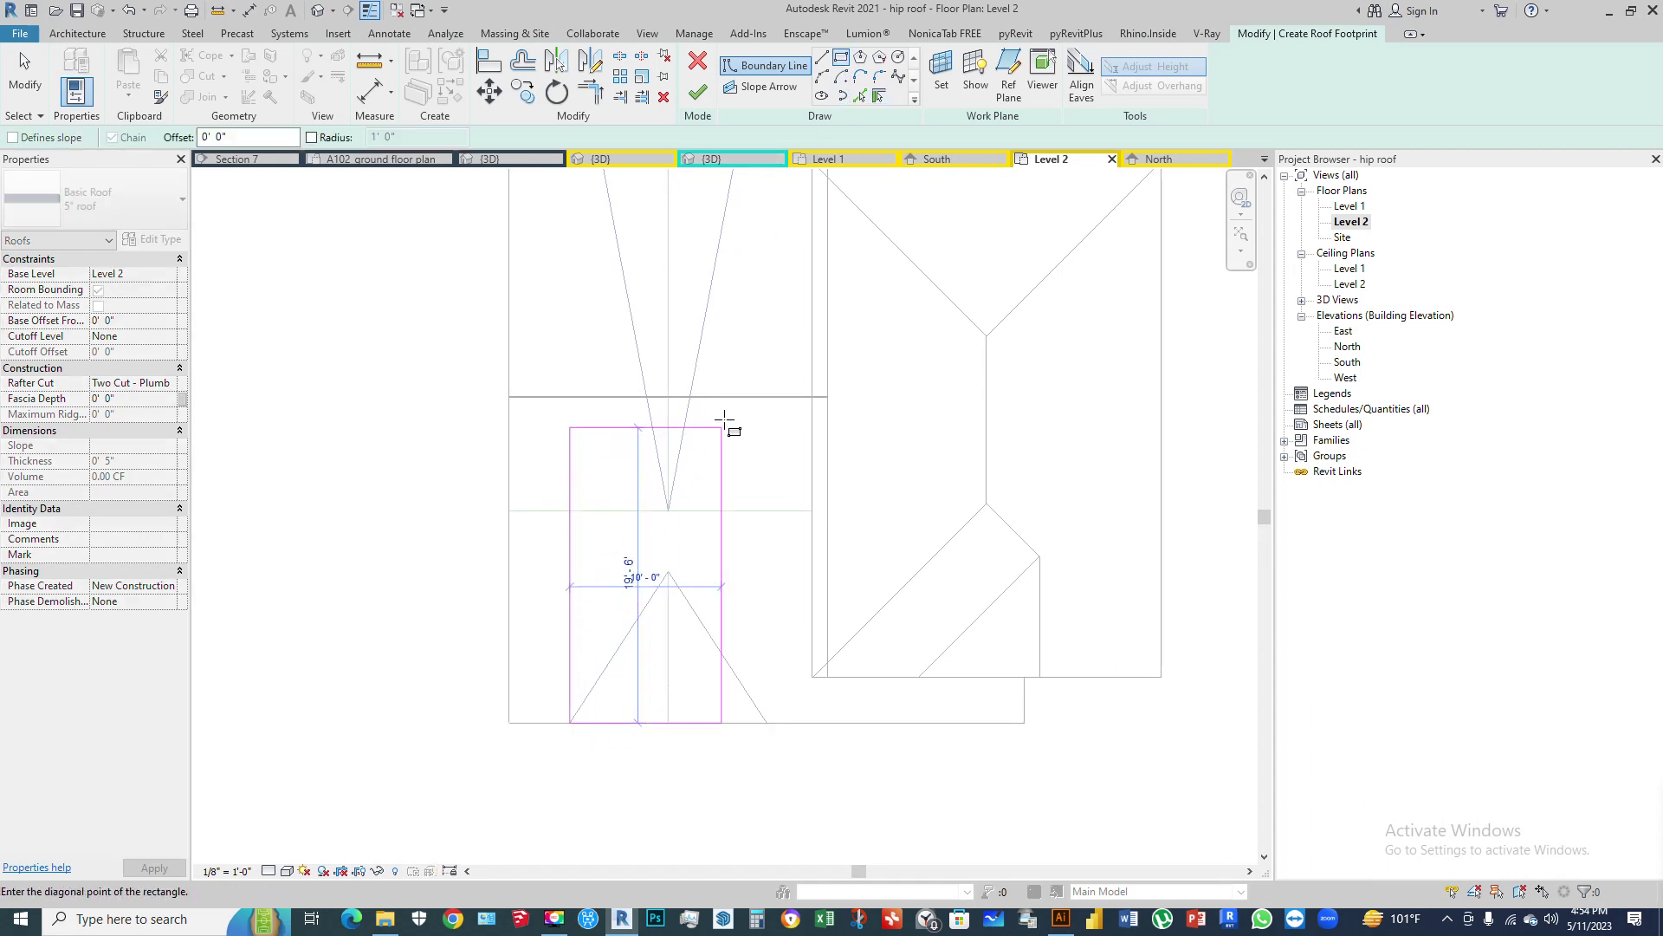
pyautogui.scroll(-4, 646, 684)
pyautogui.scroll(4, 639, 671)
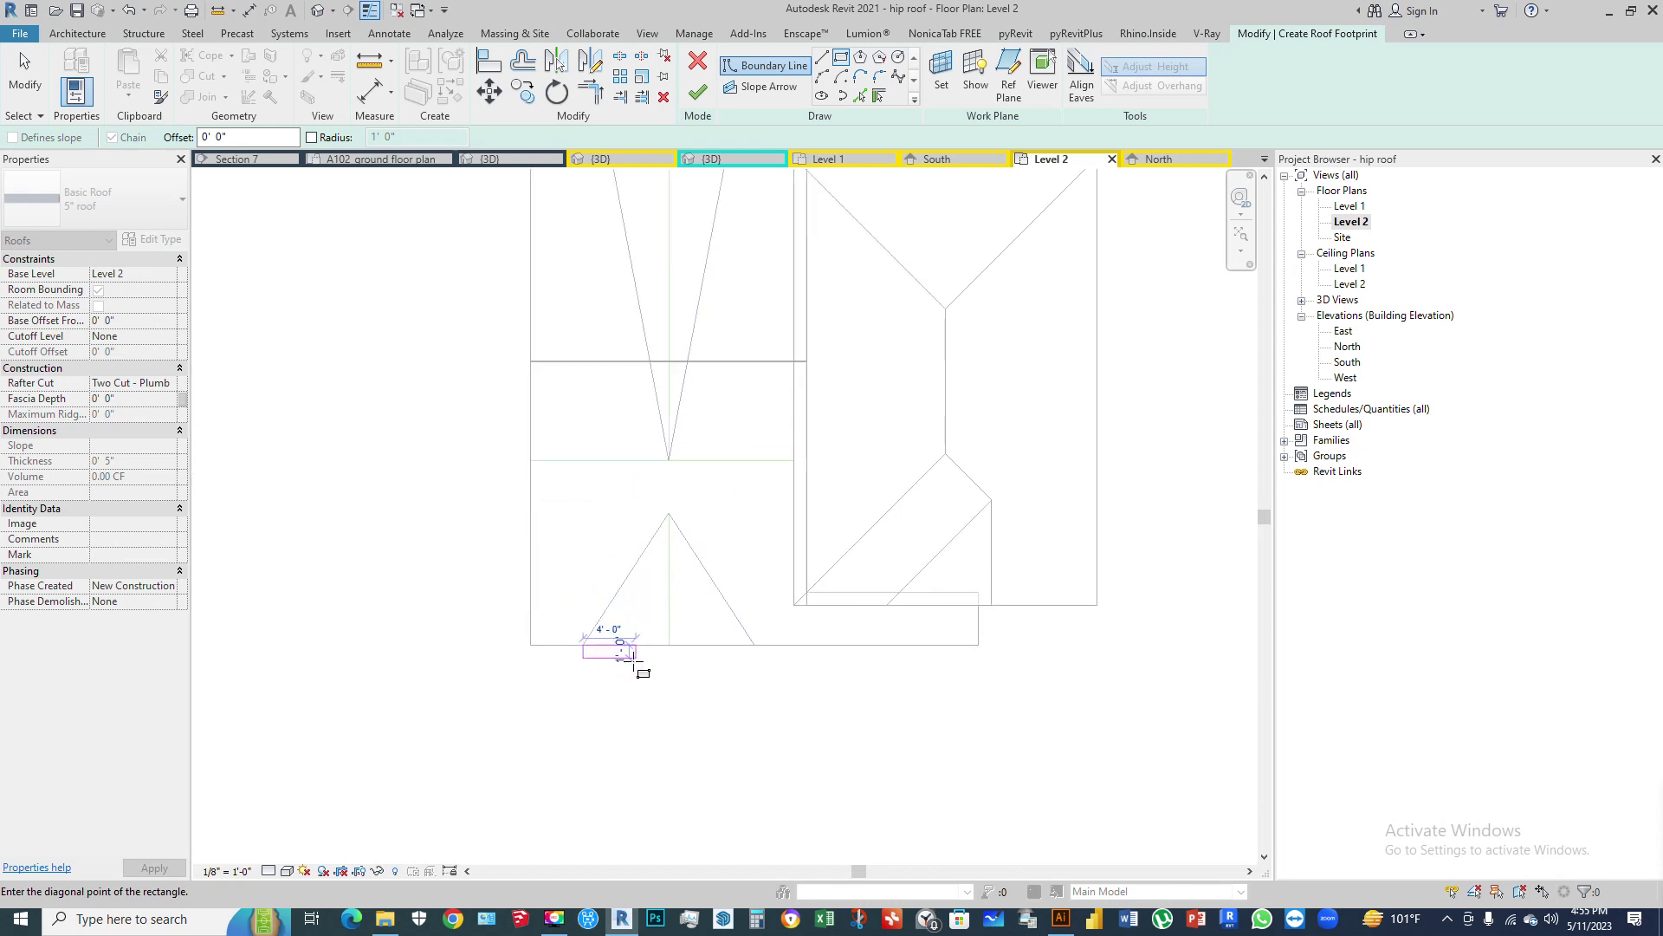
pyautogui.press('Escape')
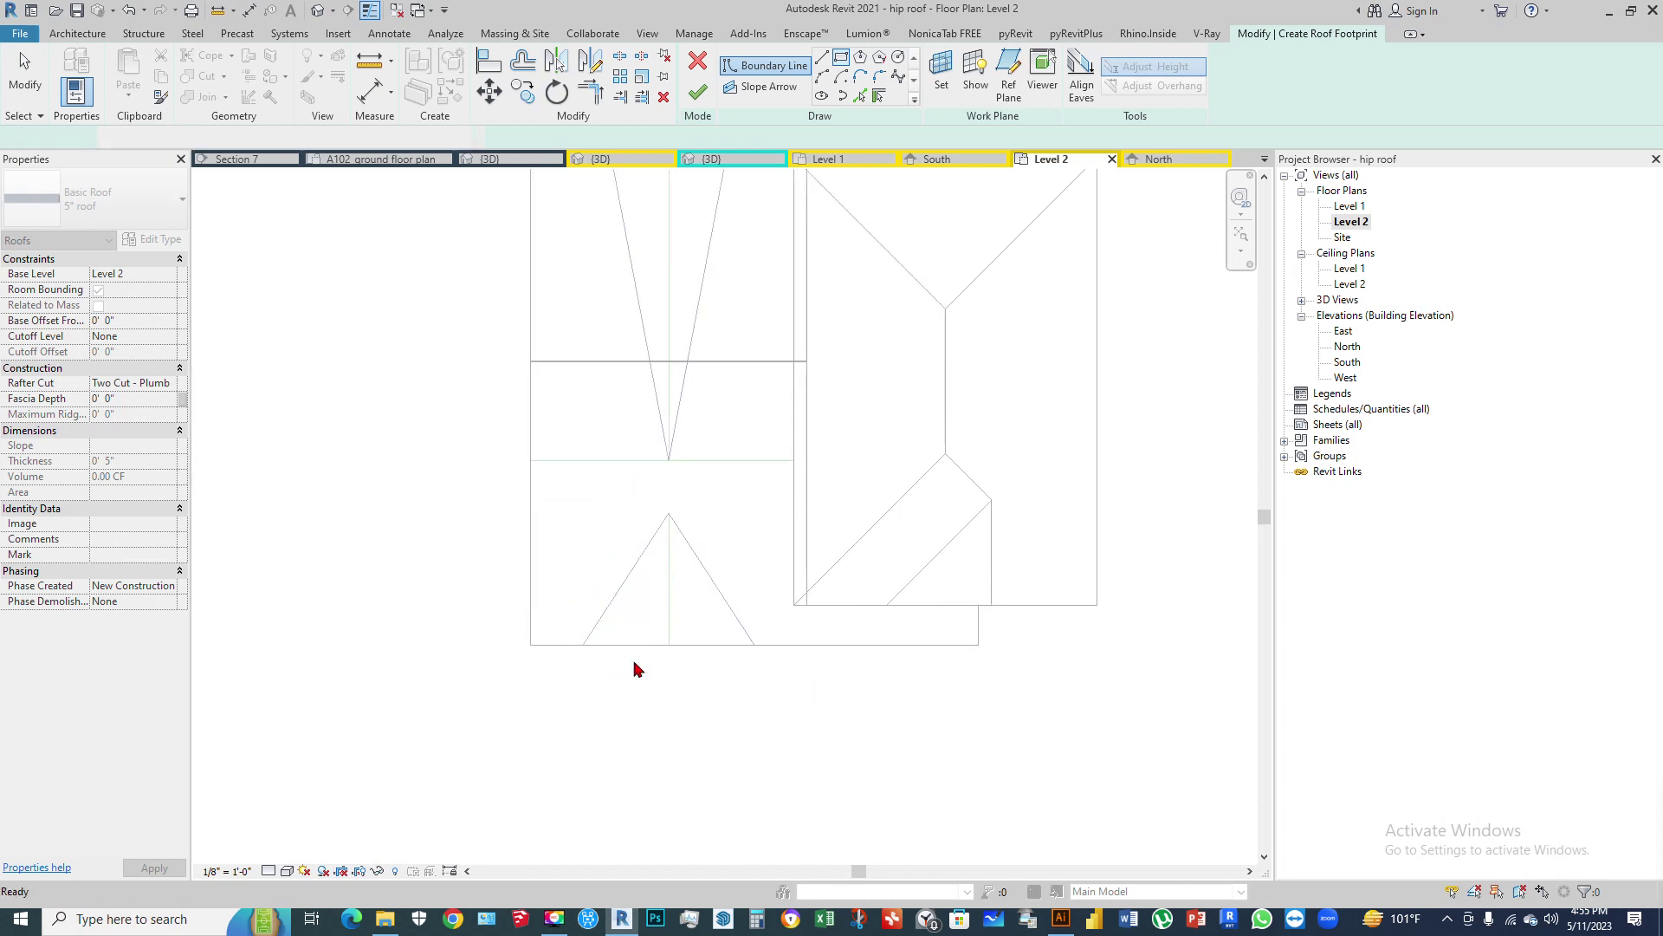
pyautogui.scroll(1, 667, 537)
pyautogui.press('Escape')
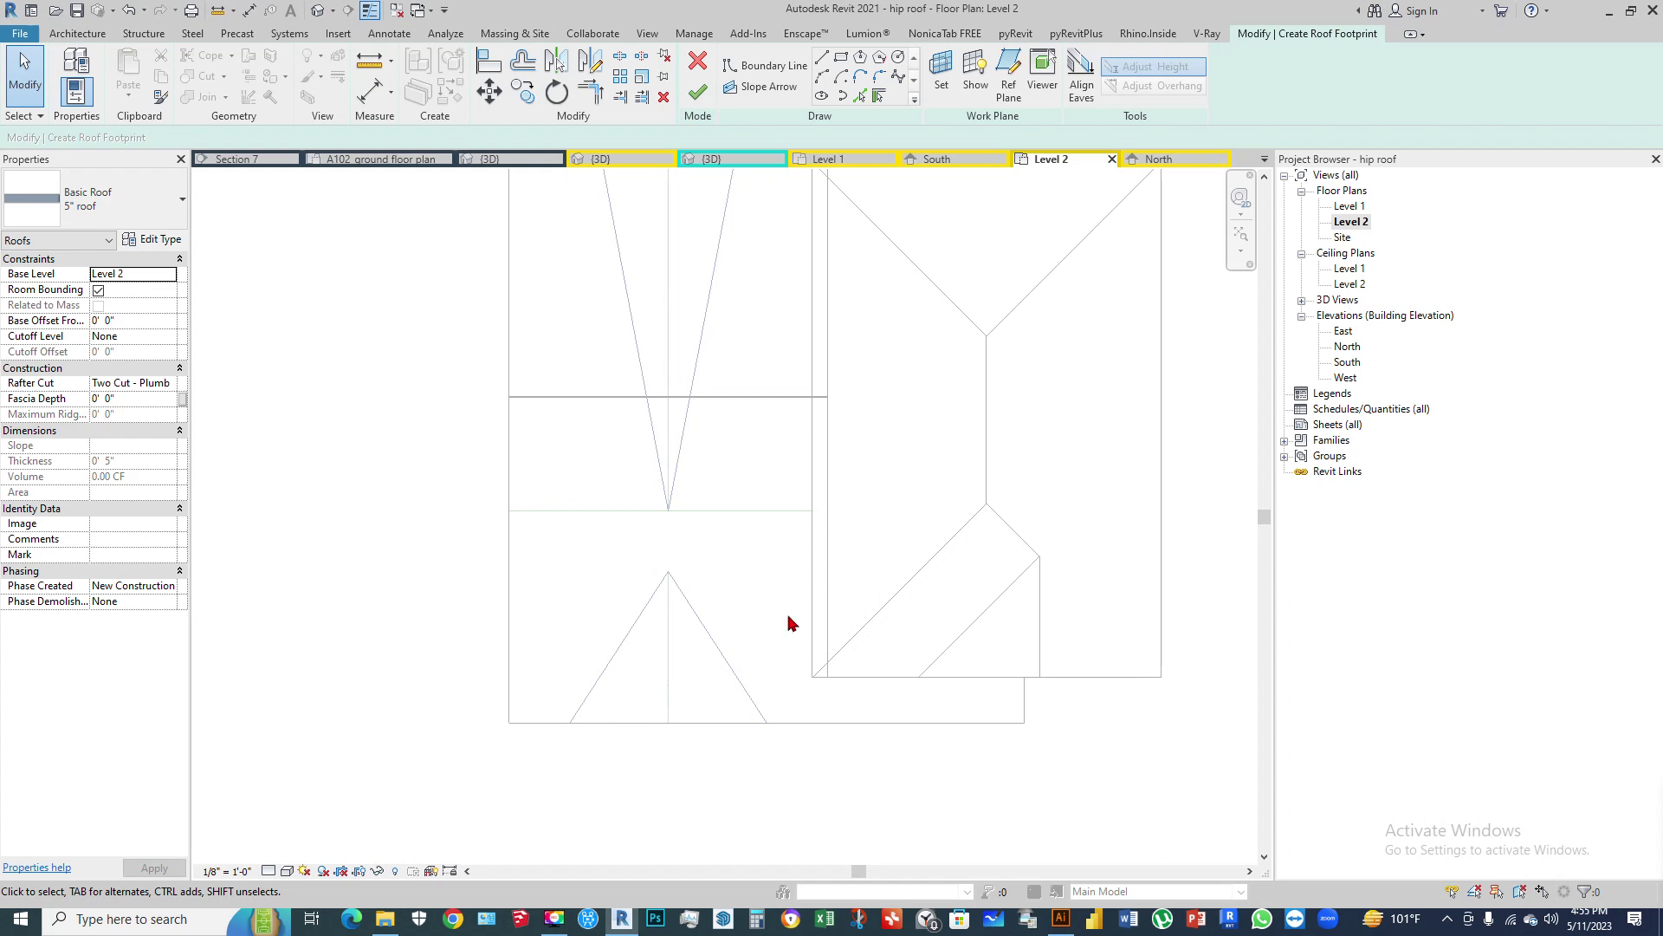
pyautogui.scroll(2, 568, 767)
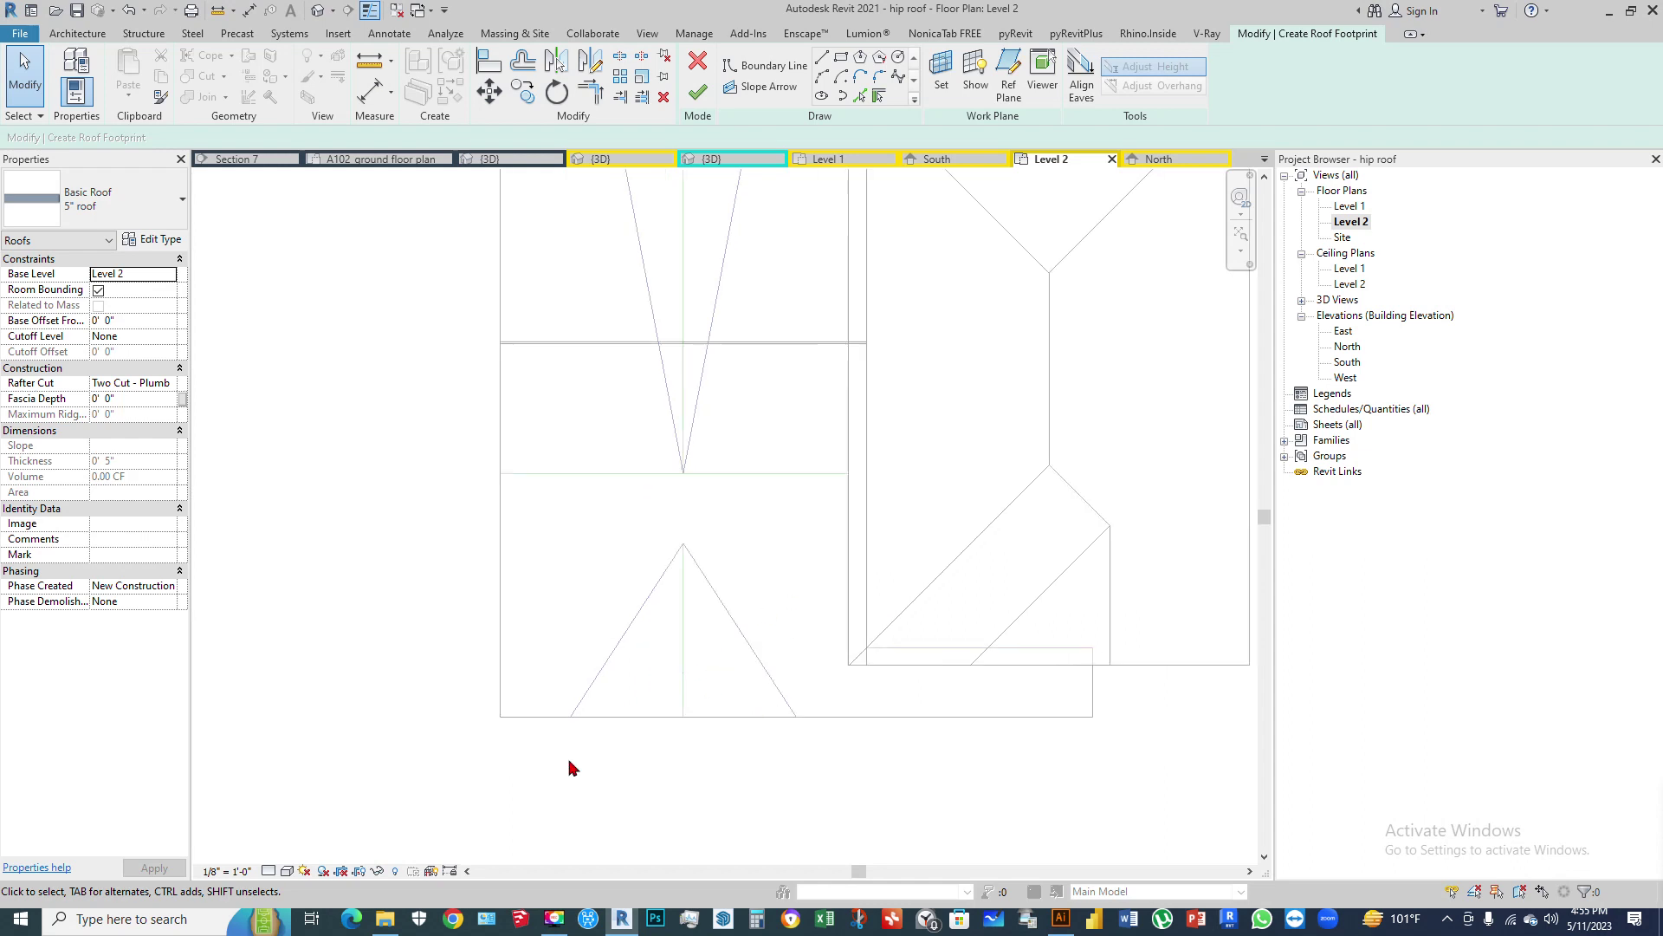
pyautogui.moveTo(756, 438)
pyautogui.mouseDown()
pyautogui.moveTo(672, 439)
pyautogui.moveTo(696, 759)
pyautogui.moveTo(817, 459)
pyautogui.moveTo(756, 439)
pyautogui.mouseUp()
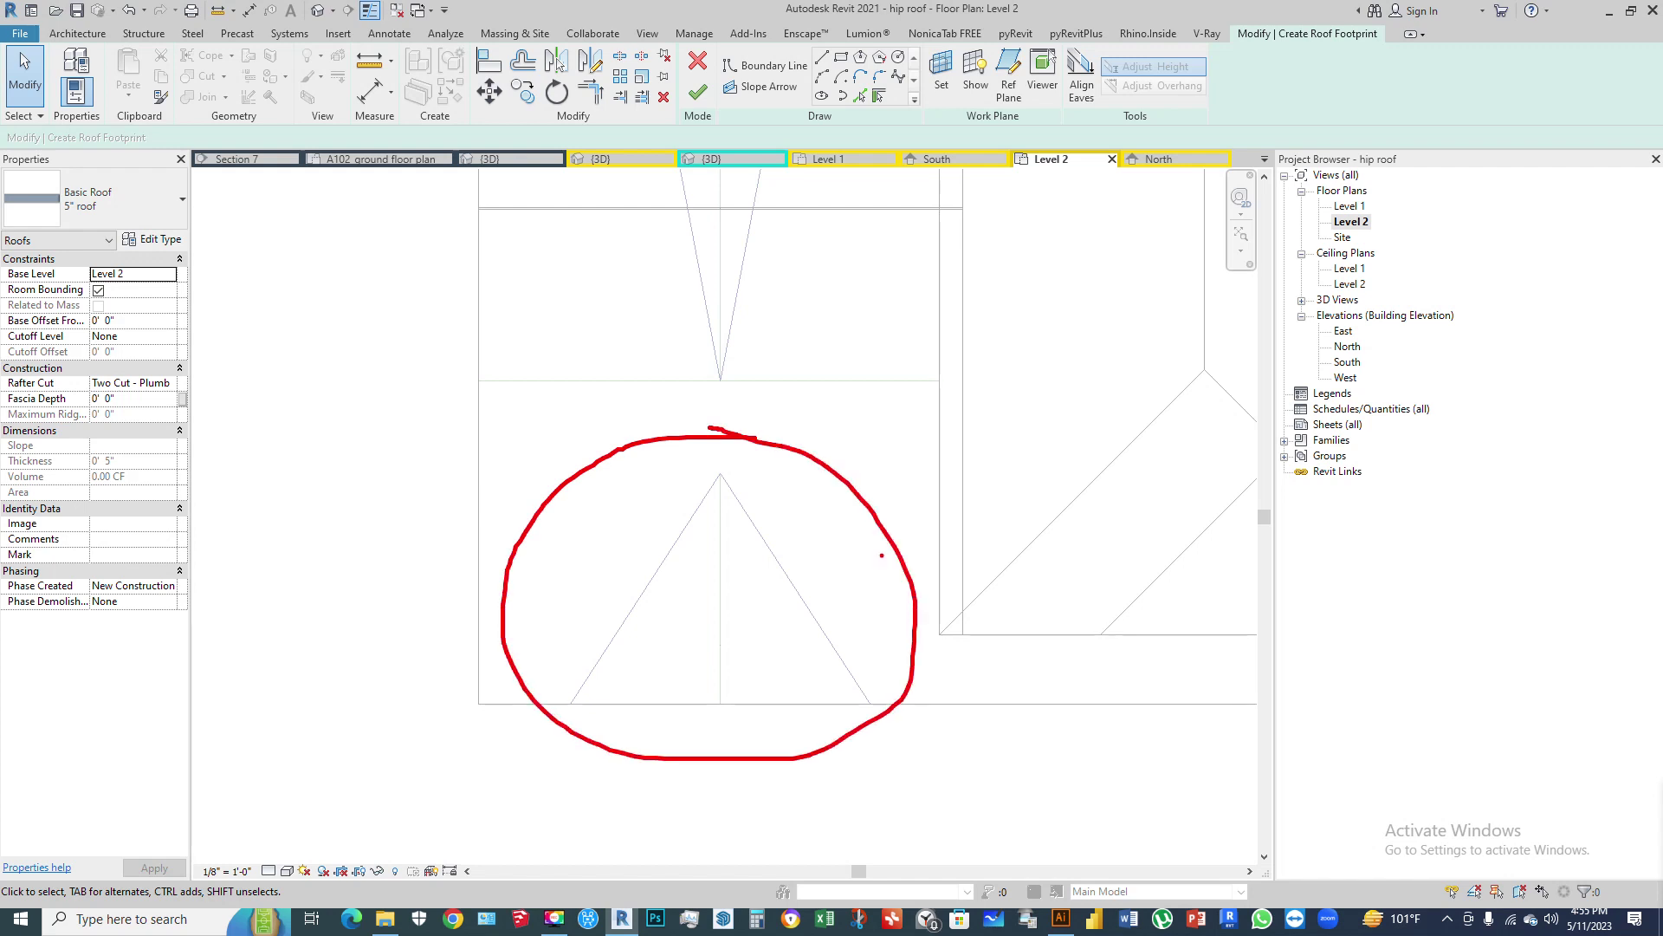
pyautogui.scroll(-2, 684, 554)
# Step: Orbit the default 3D view around both roofs, then return to the zoomed-out Level 2 plan
pyautogui.click(318, 9)
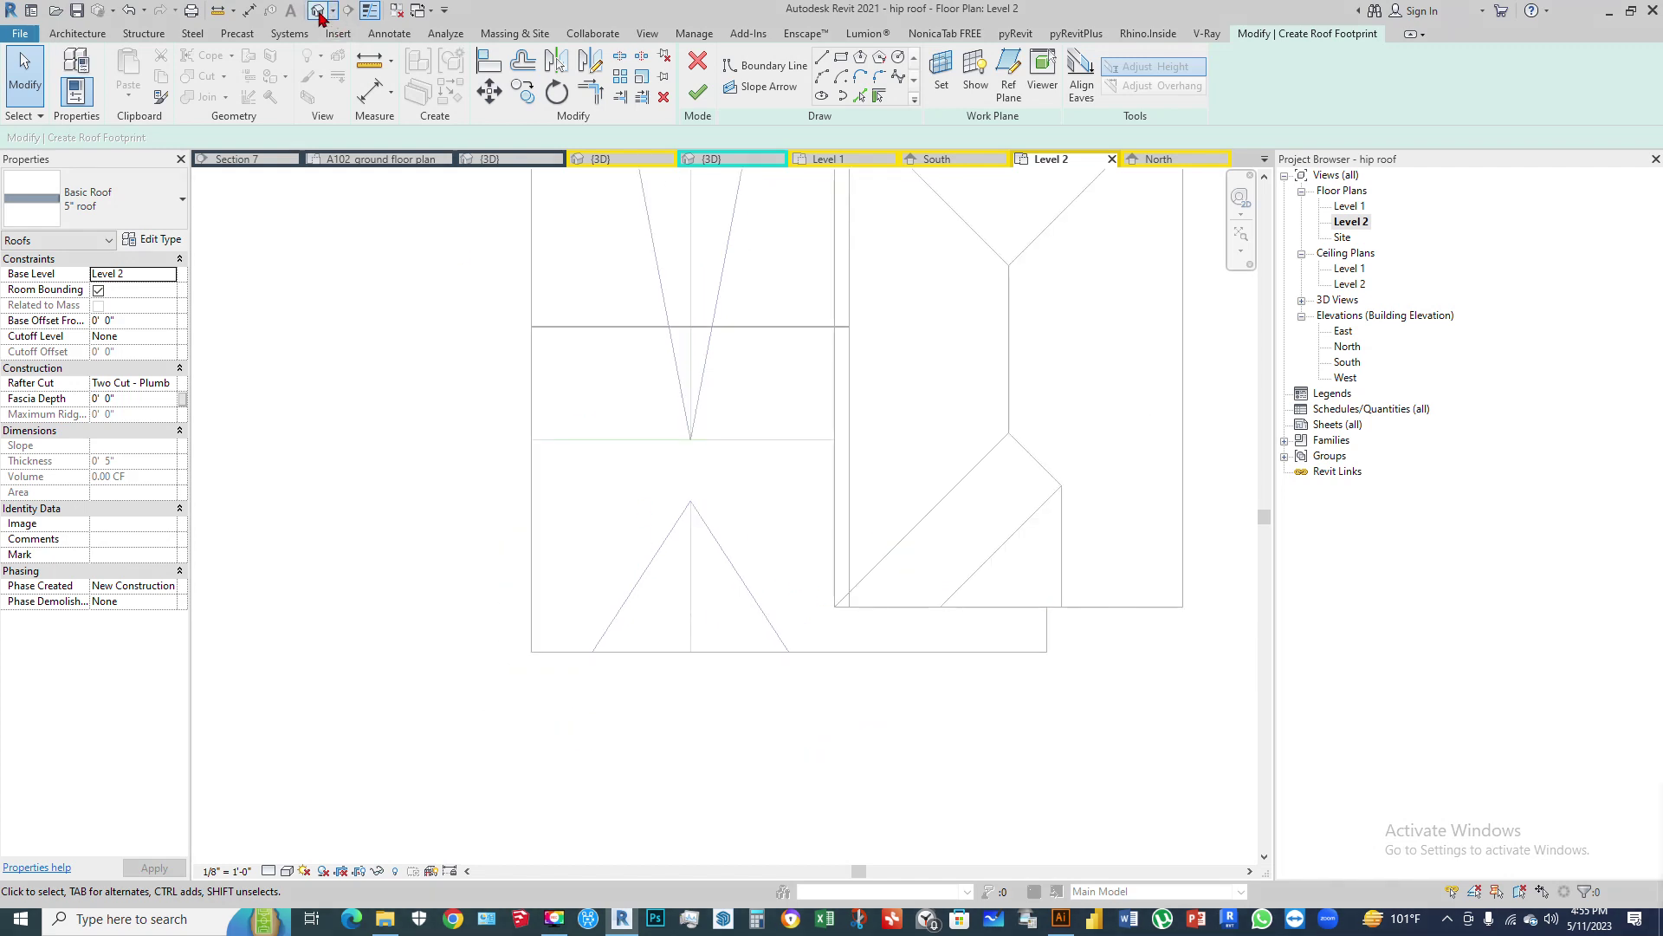
pyautogui.moveTo(646, 610)
pyautogui.keyDown('shift'); pyautogui.mouseDown(button='middle')
pyautogui.moveTo(750, 633)
pyautogui.moveTo(656, 610)
pyautogui.mouseUp(button='middle'); pyautogui.keyUp('shift')
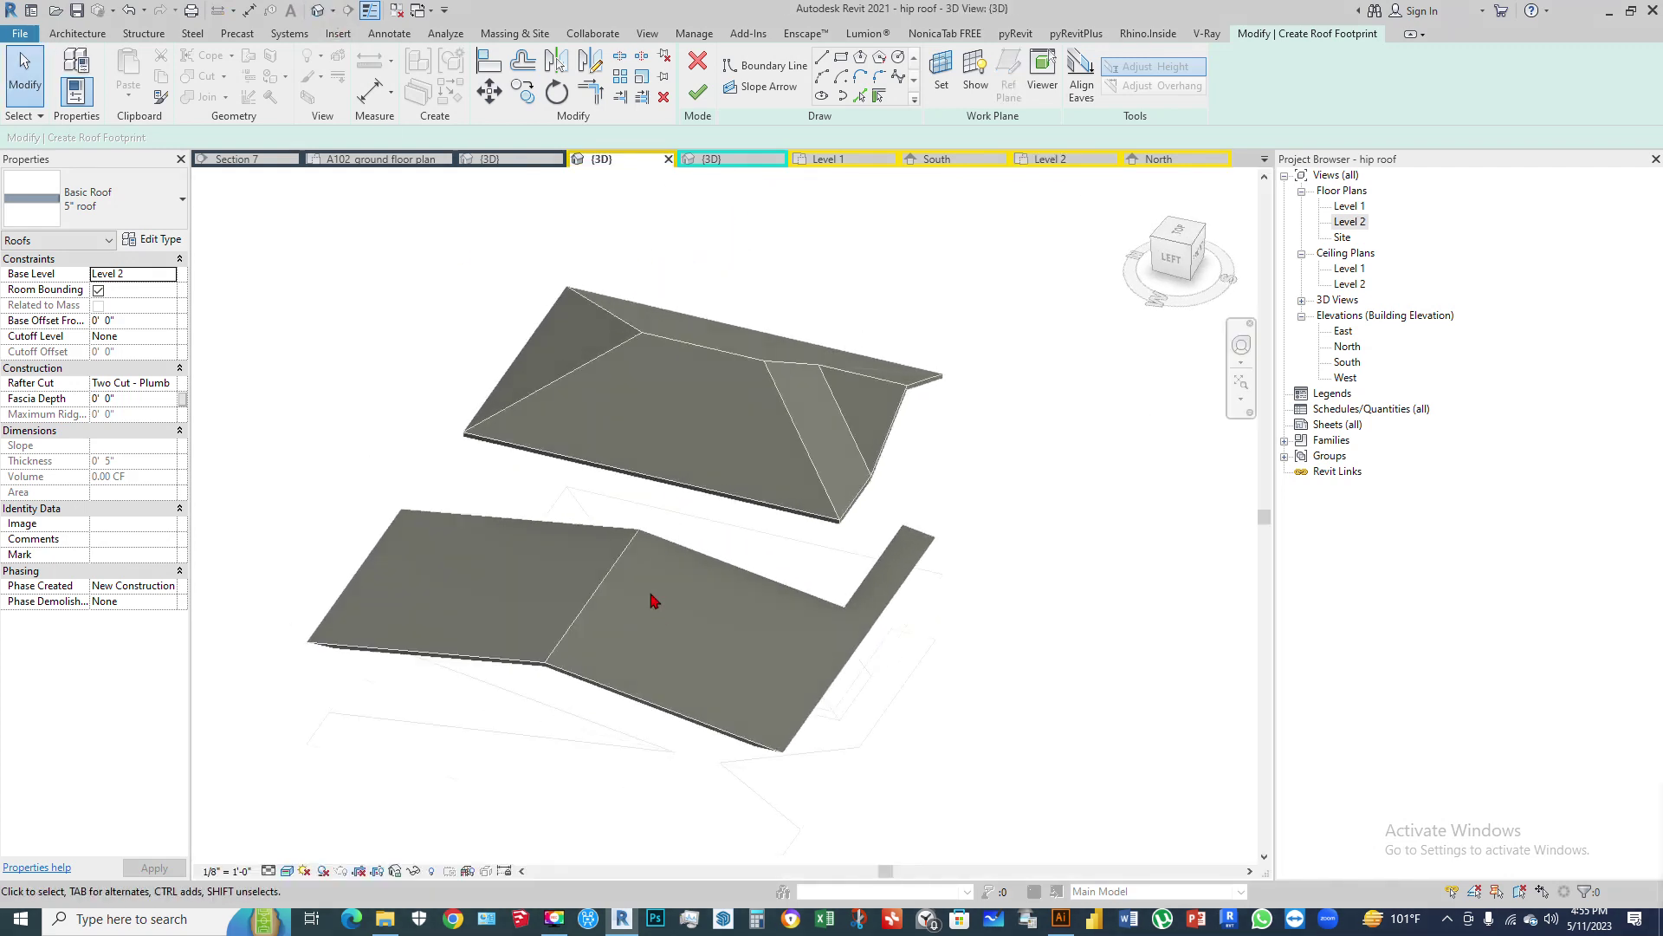
pyautogui.moveTo(756, 569); pyautogui.dragTo(733, 440, button='middle')
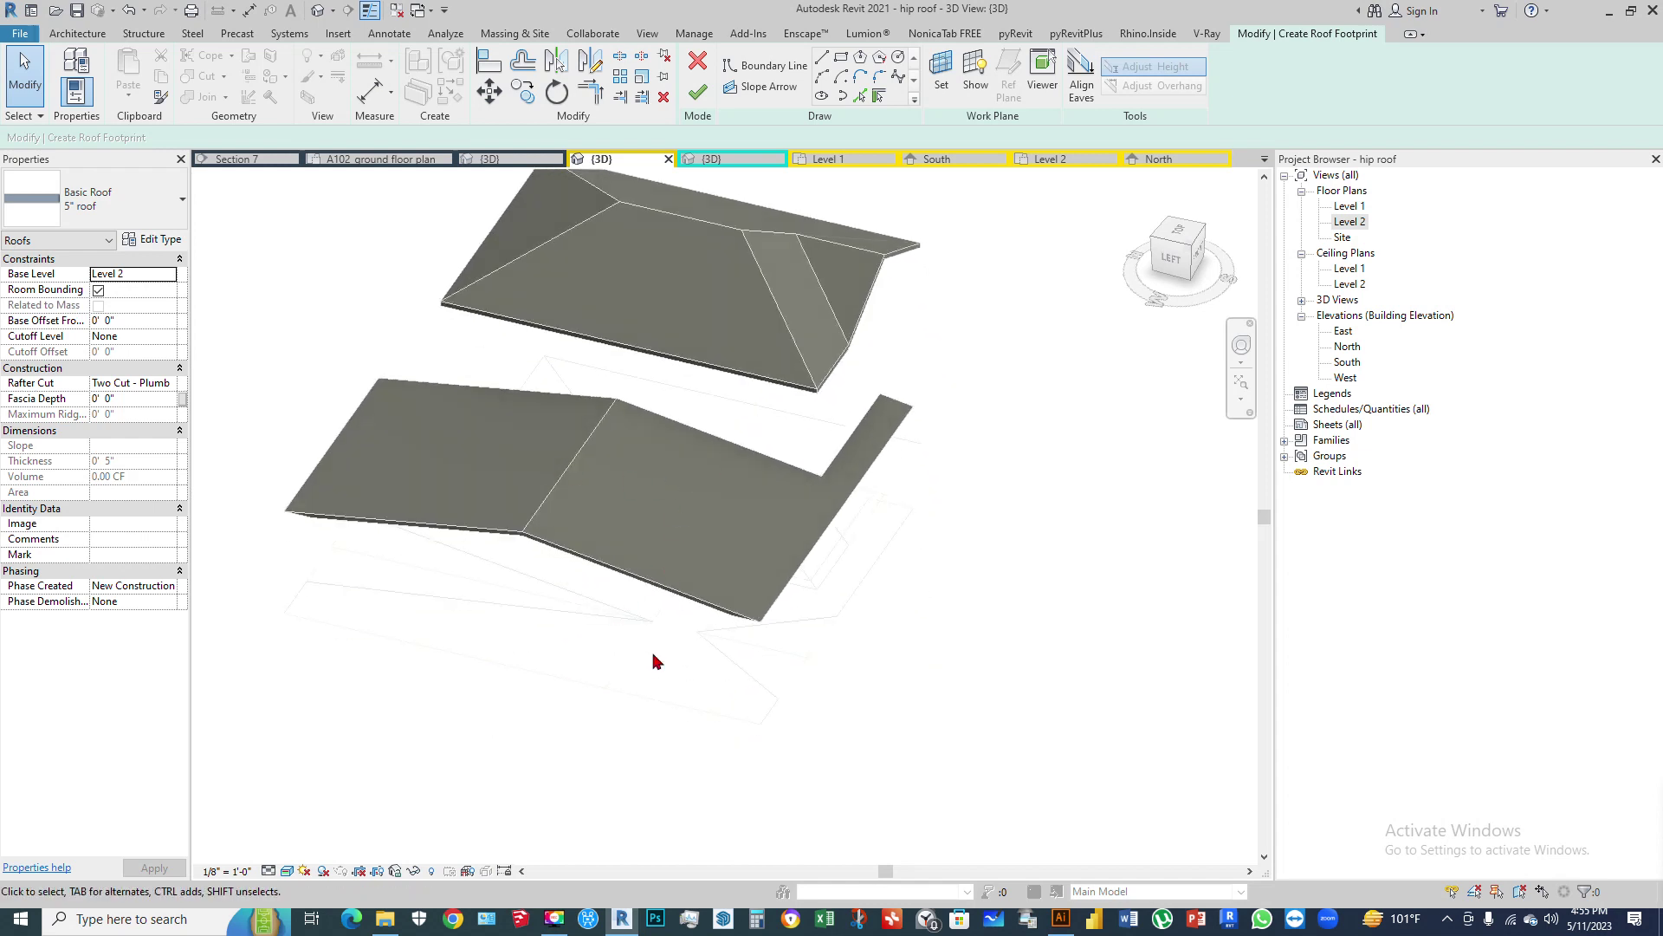
pyautogui.keyDown('shift'); pyautogui.moveTo(688, 564); pyautogui.dragTo(495, 614, button='middle'); pyautogui.keyUp('shift')
pyautogui.scroll(3, 495, 613)
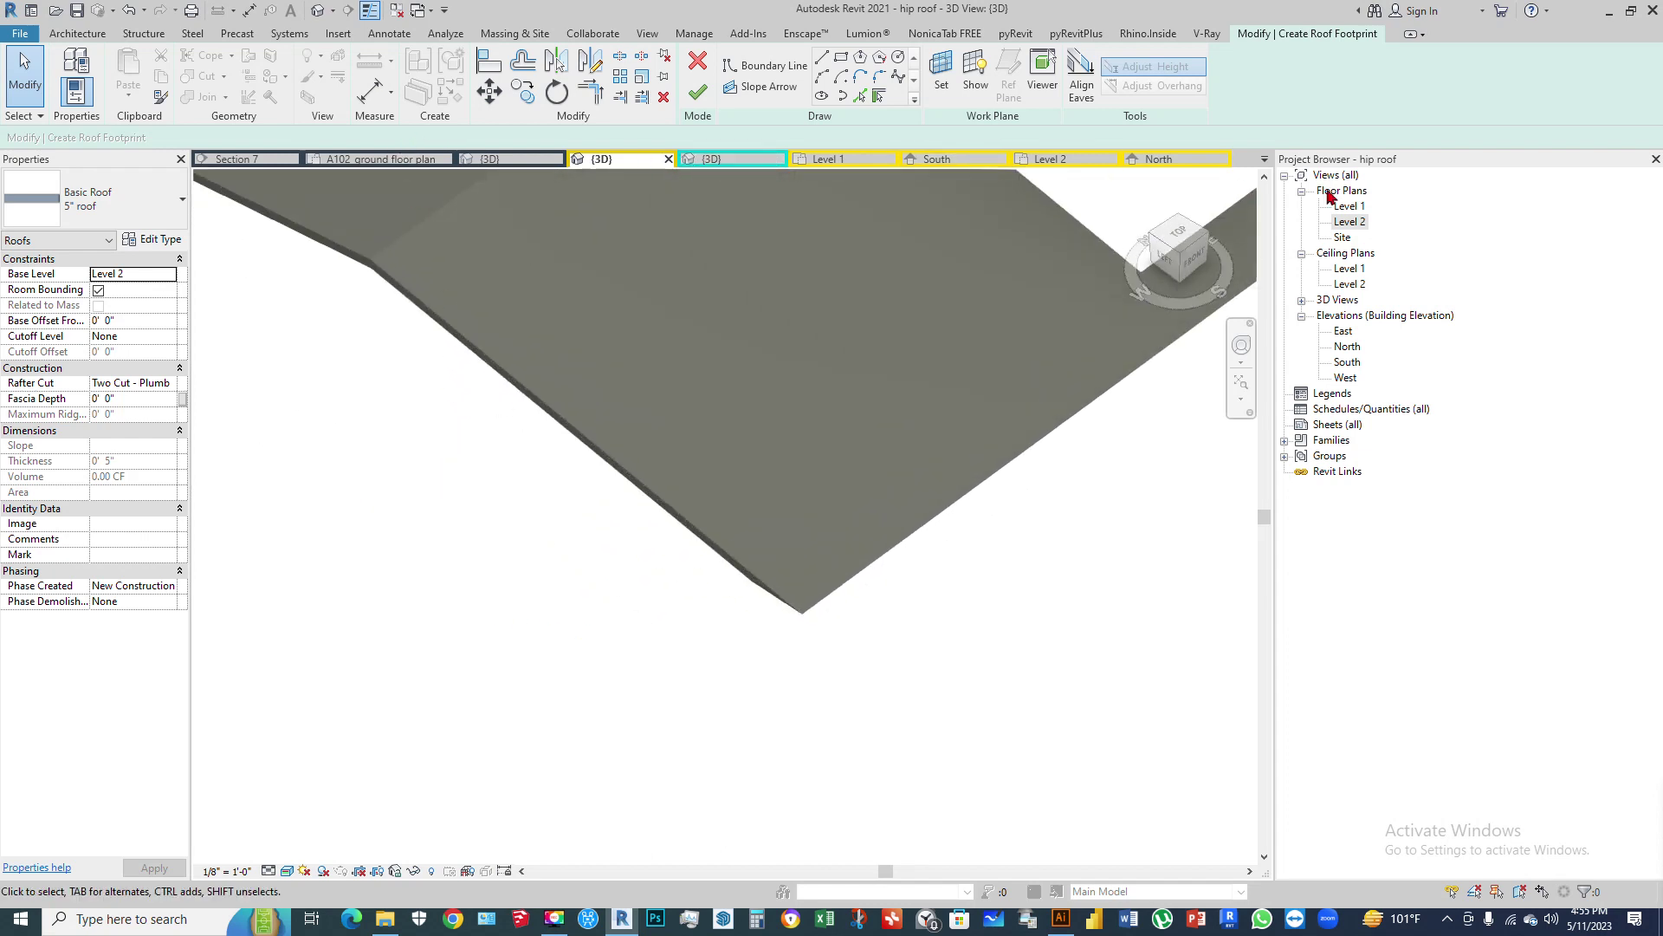
pyautogui.doubleClick(1349, 222)
pyautogui.scroll(-2, 746, 733)
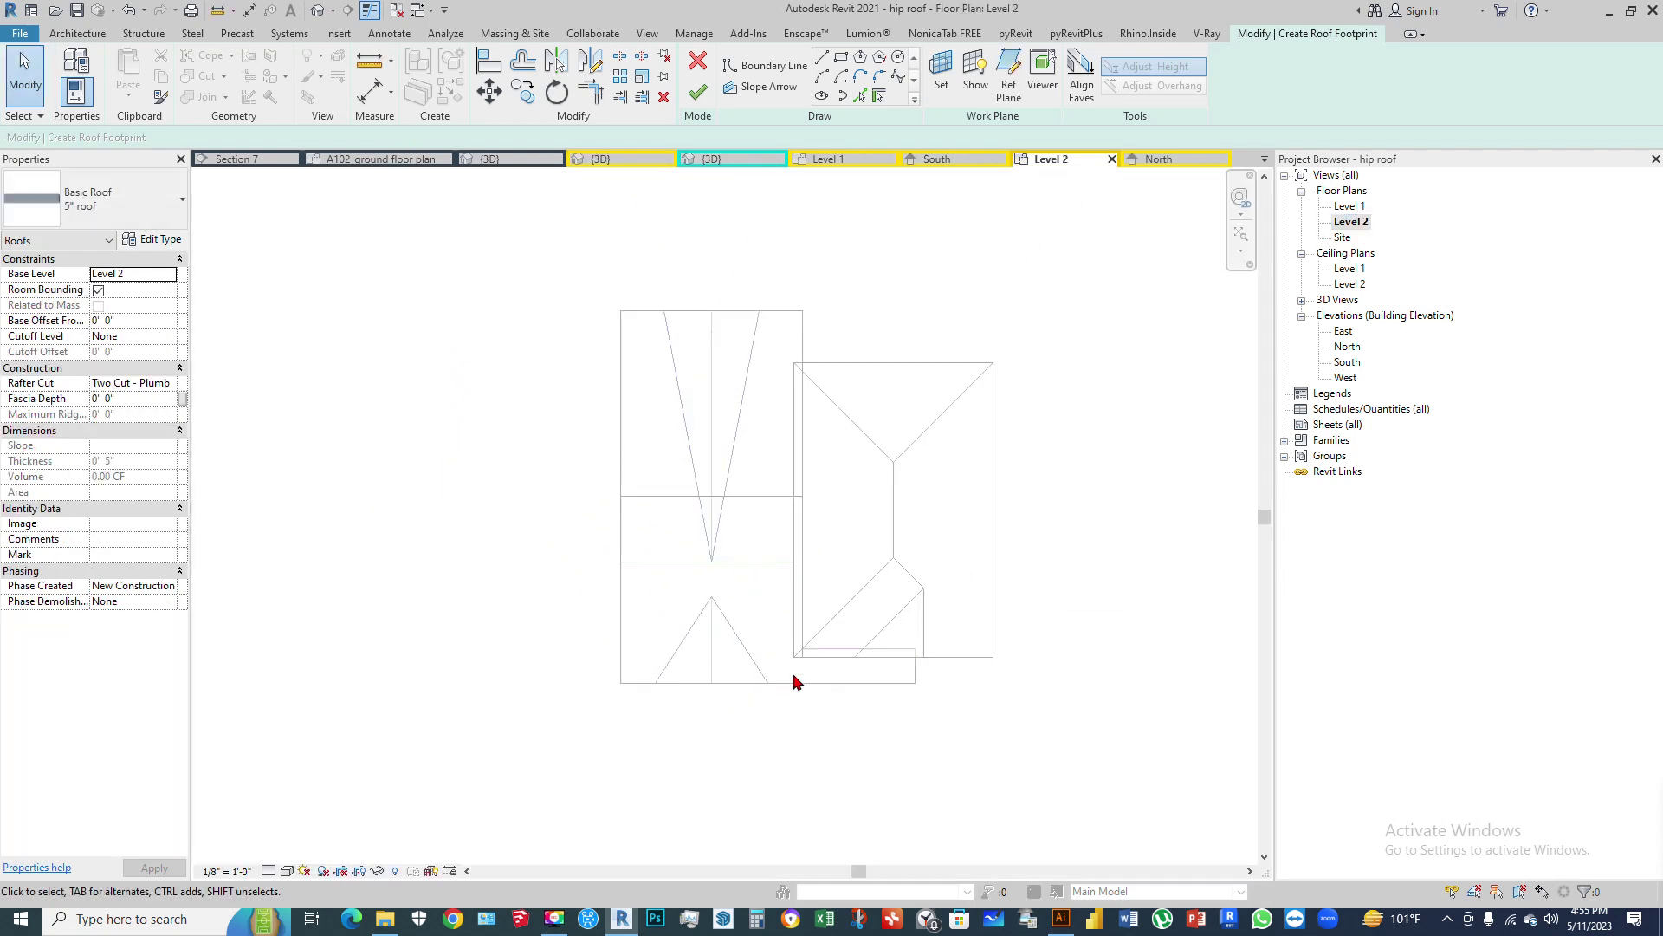
pyautogui.scroll(-1, 750, 572)
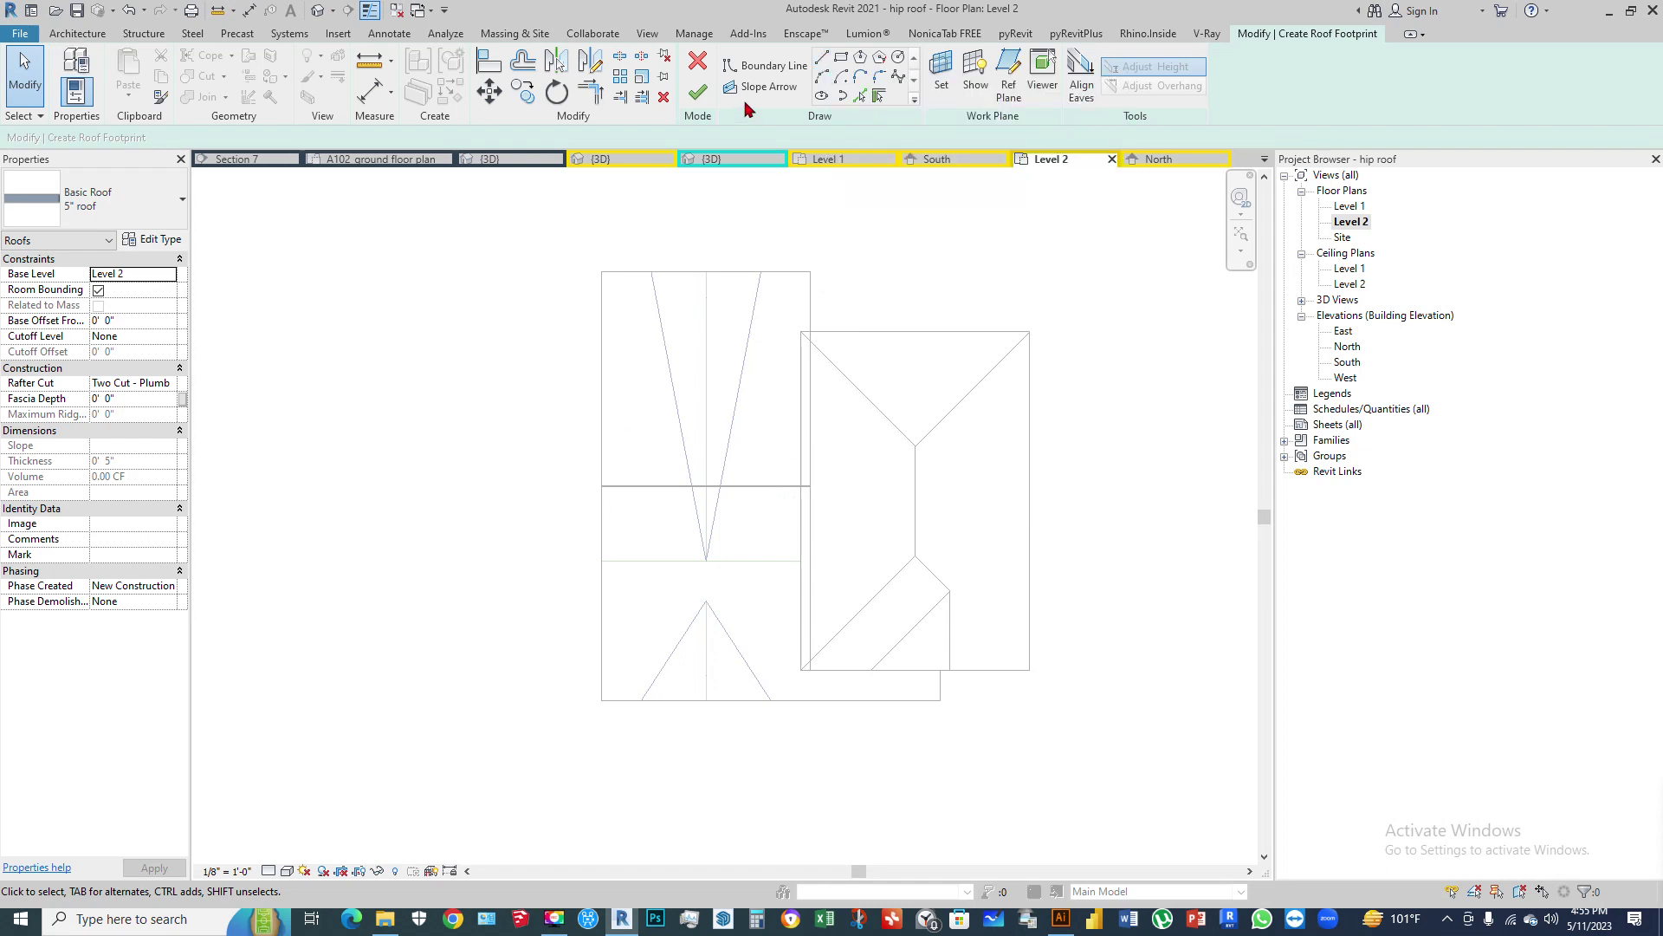
# Step: Finish the open roof sketch, inspect the lower roof's left footprint edge, and view the roofs in 3D
pyautogui.click(698, 91)
pyautogui.scroll(2, 658, 472)
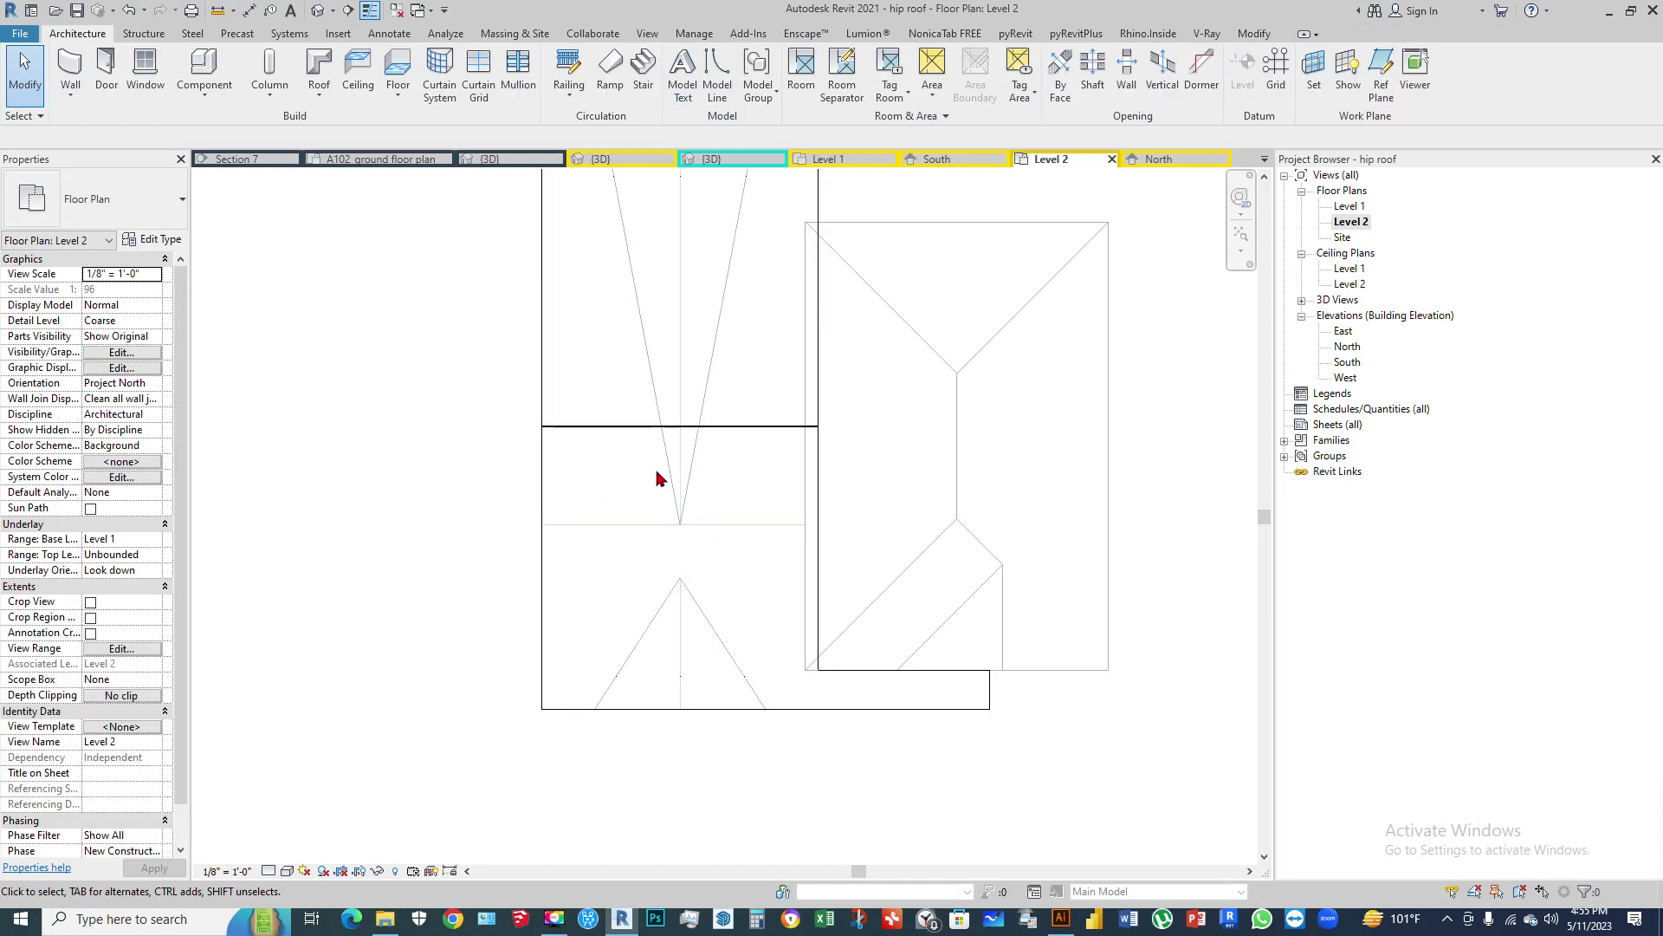
pyautogui.doubleClick(700, 428)
pyautogui.scroll(-3, 682, 549)
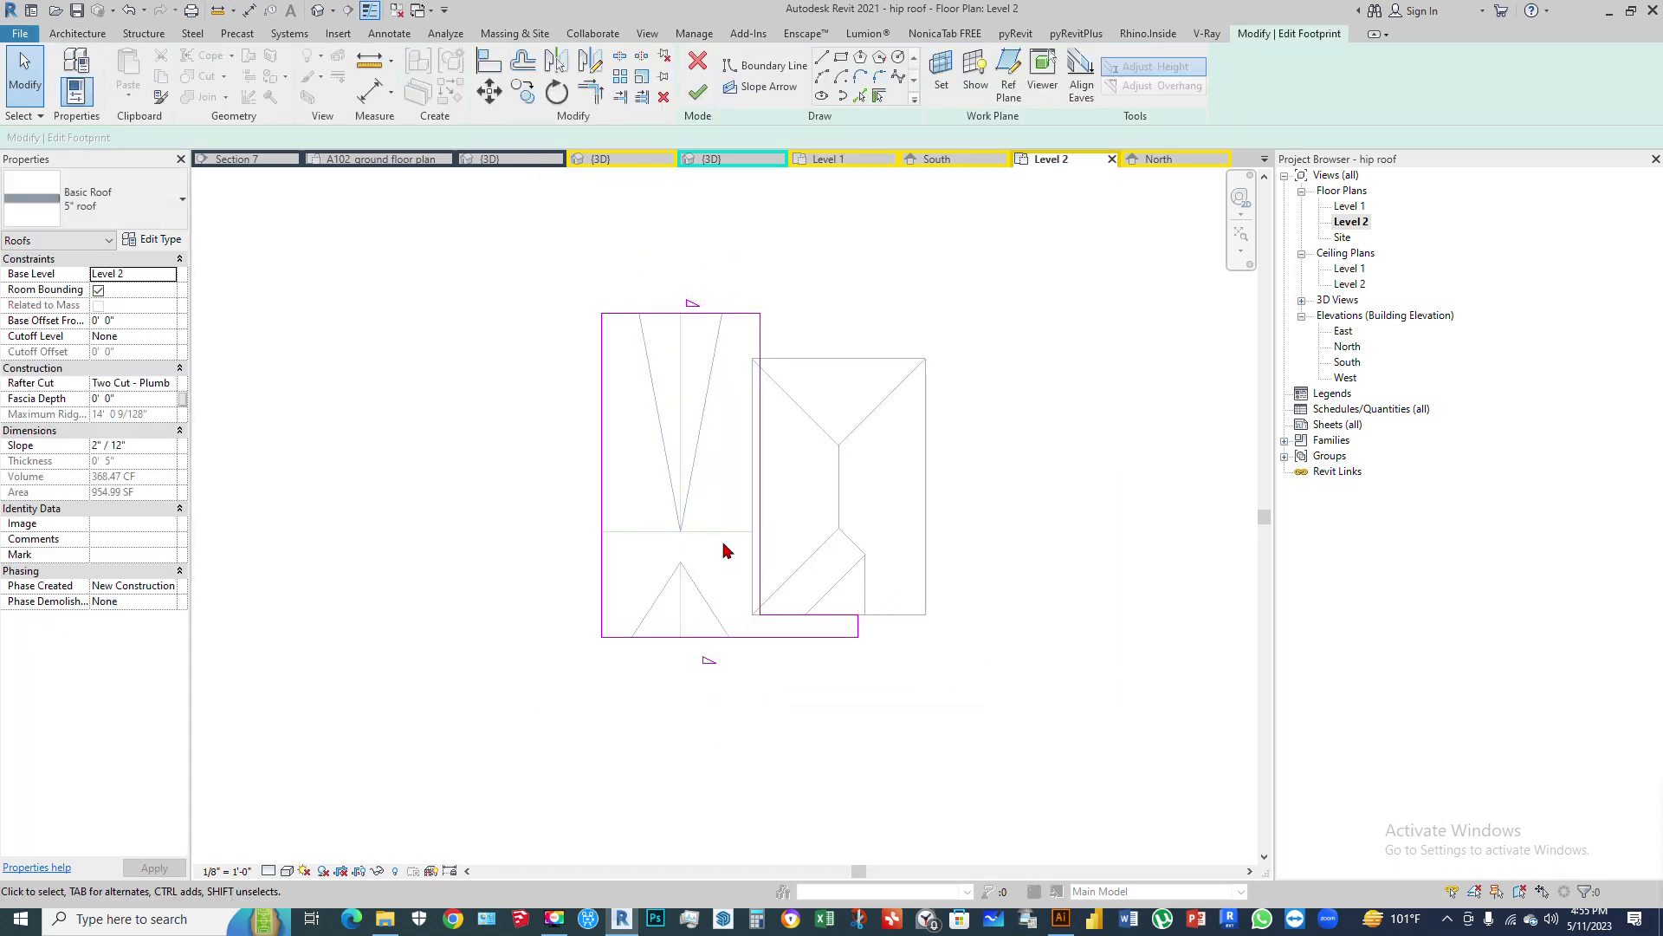
pyautogui.click(604, 468)
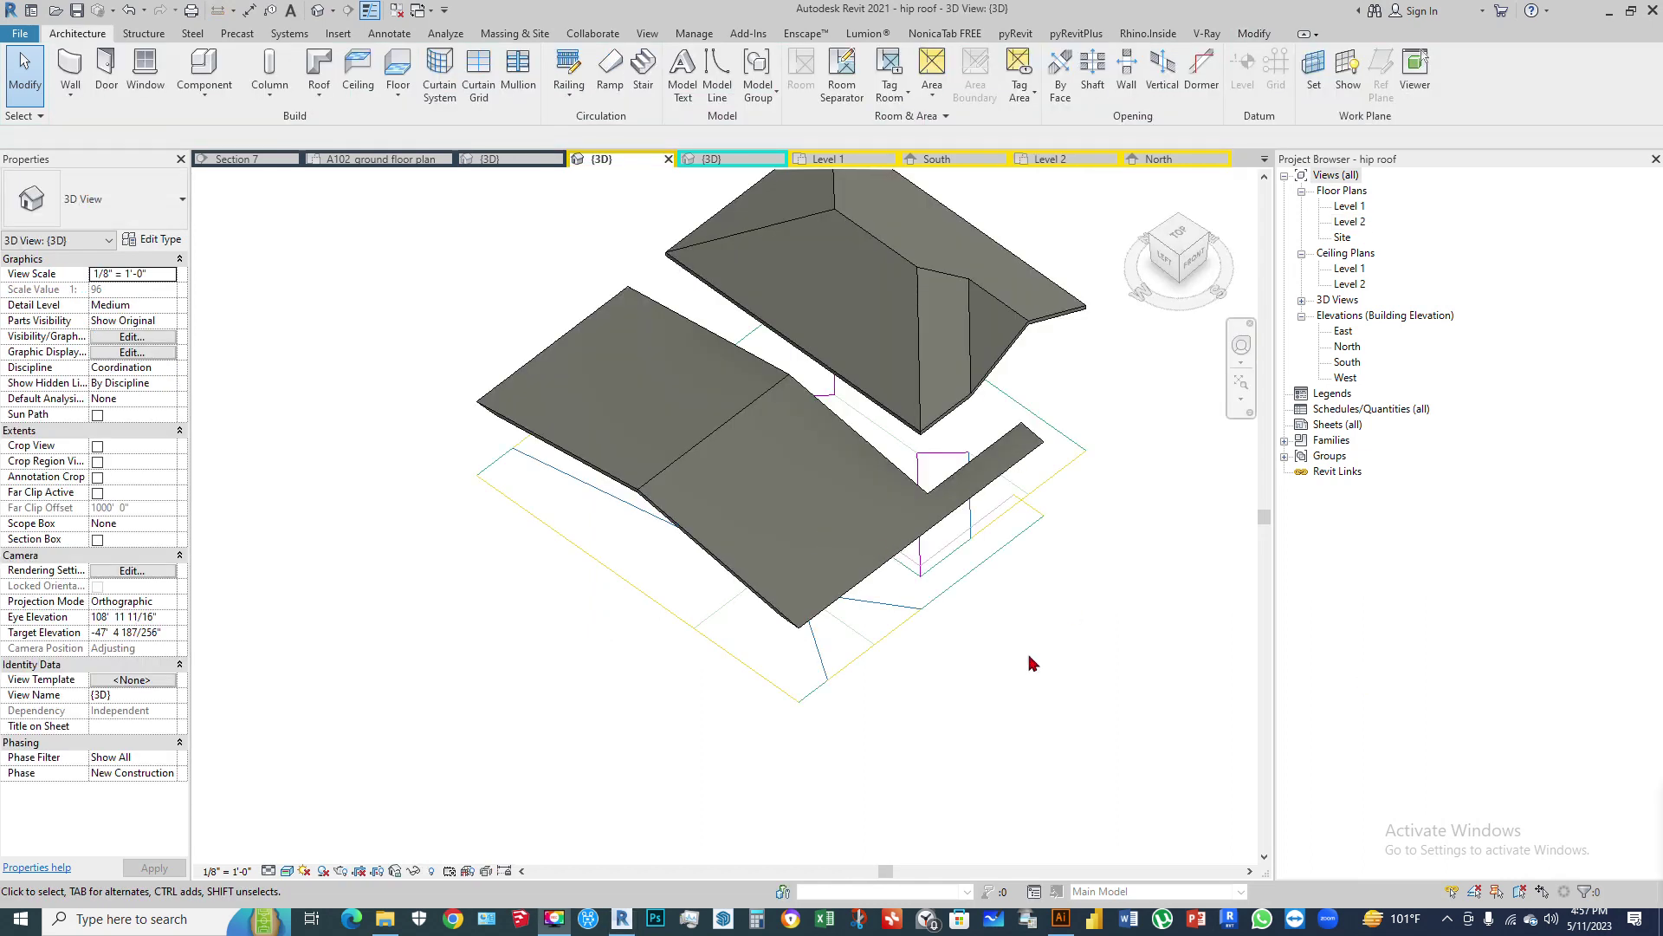
pyautogui.scroll(2, 1030, 662)
pyautogui.keyDown('shift'); pyautogui.moveTo(840, 567); pyautogui.dragTo(728, 383, button='middle'); pyautogui.keyUp('shift')
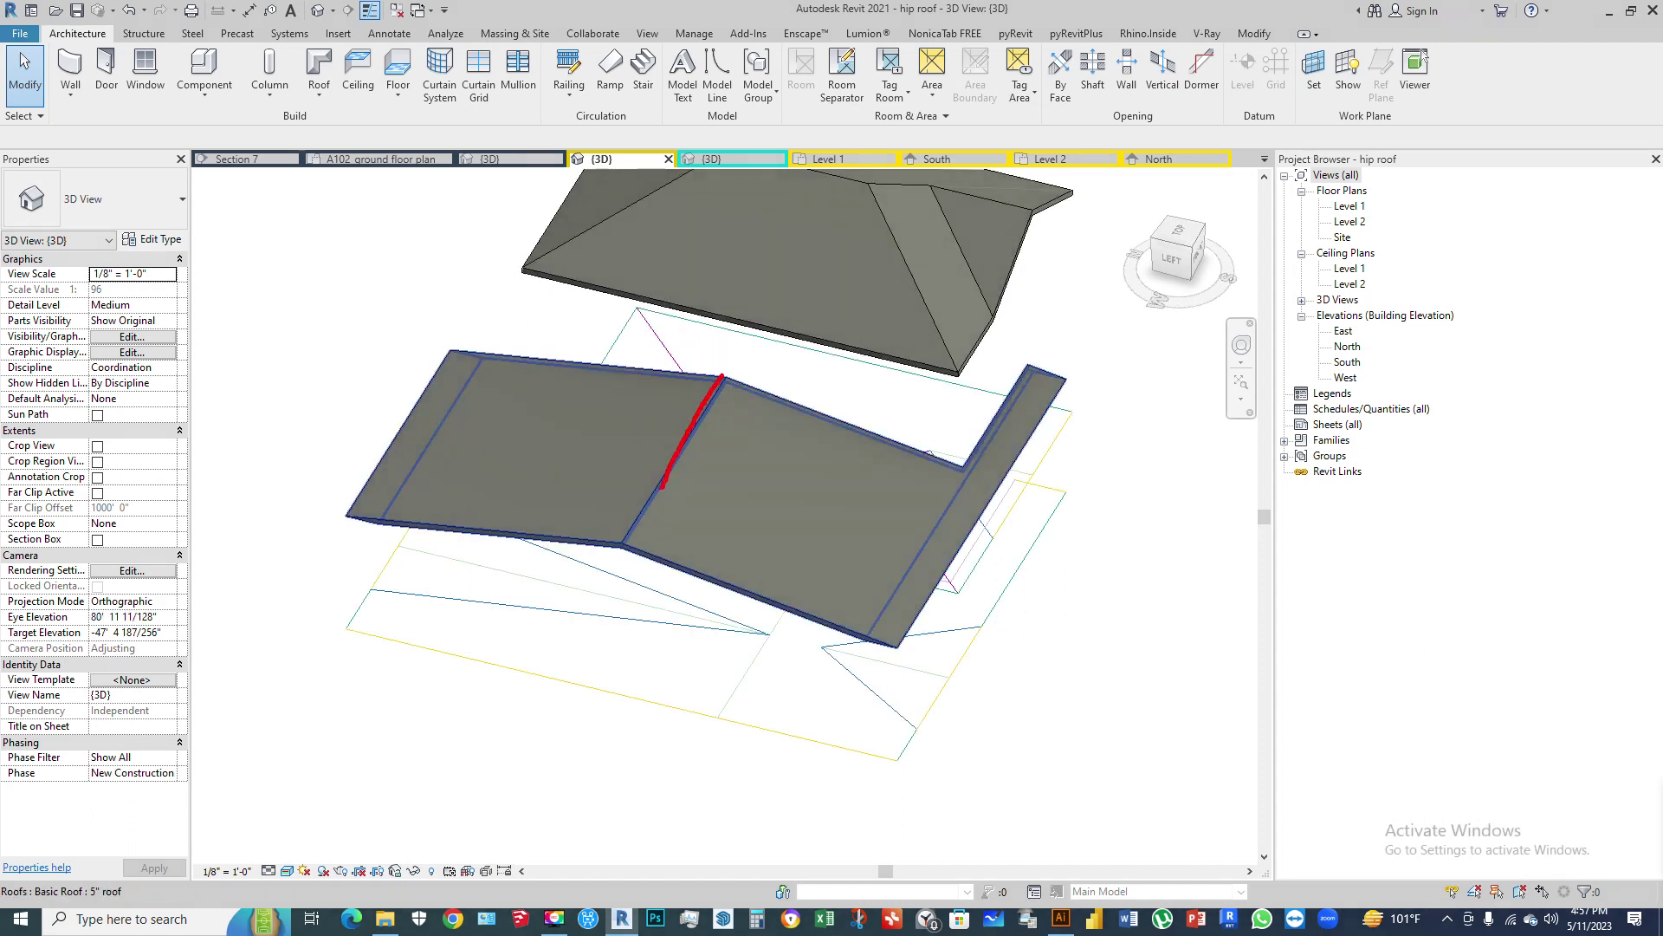
# Step: Orbit to a lower angle and select the lower roof to check its 2"/12" slope
pyautogui.moveTo(688, 447); pyautogui.dragTo(784, 482)
pyautogui.press('Escape')
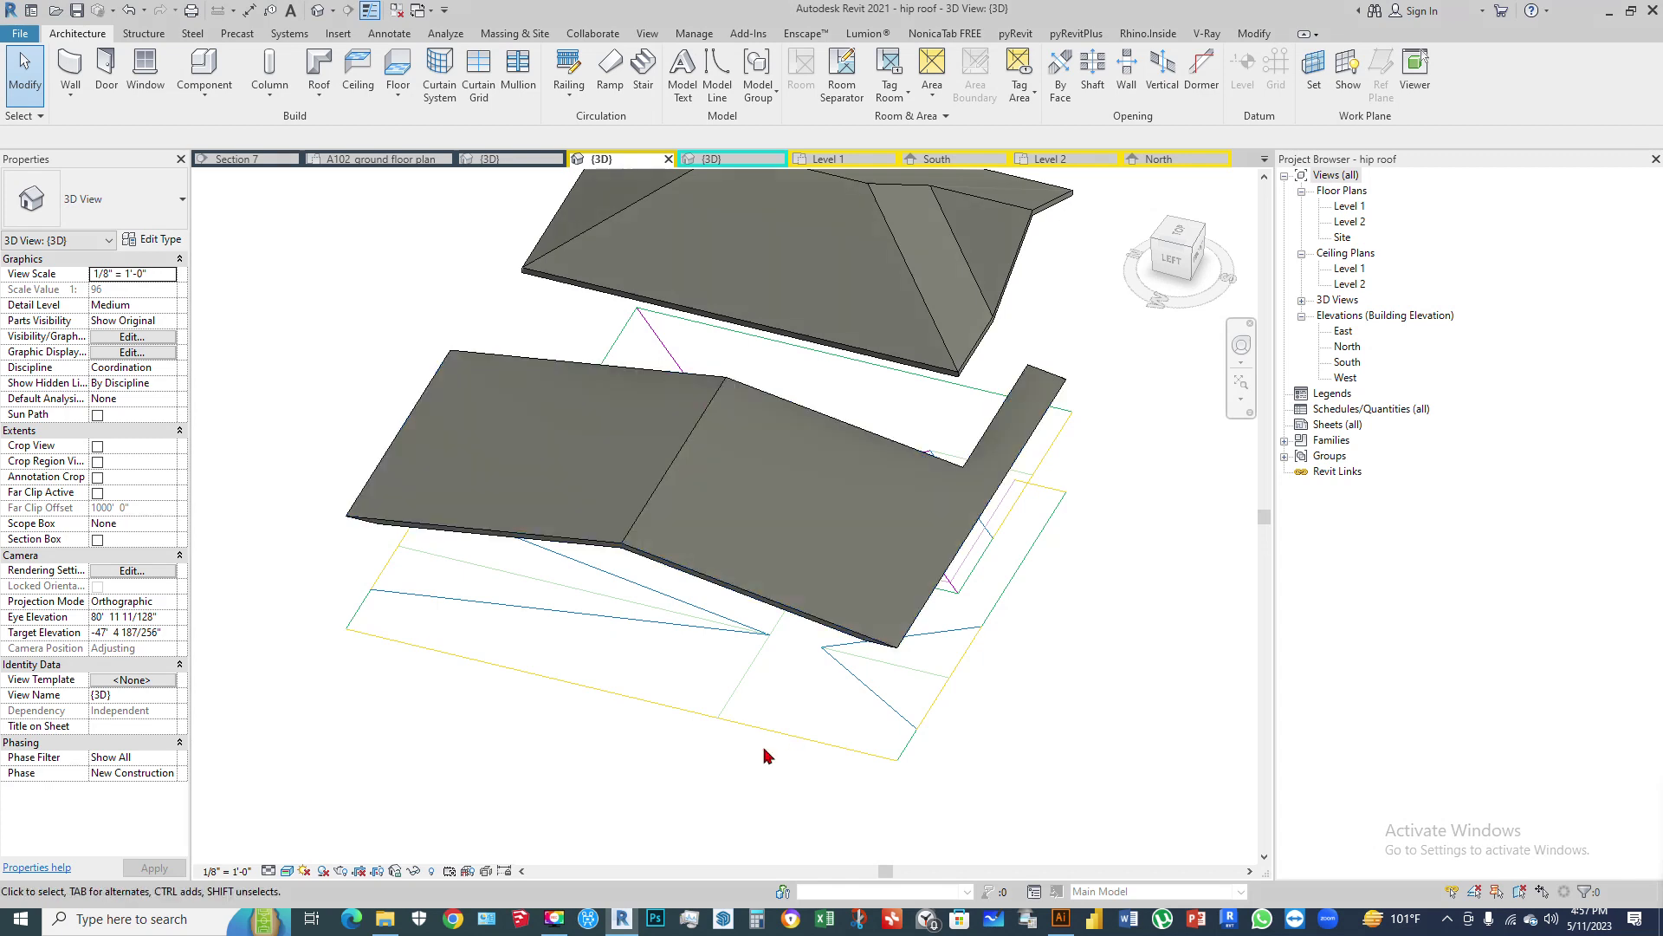
pyautogui.keyDown('shift'); pyautogui.moveTo(795, 671); pyautogui.dragTo(790, 728, button='middle'); pyautogui.keyUp('shift')
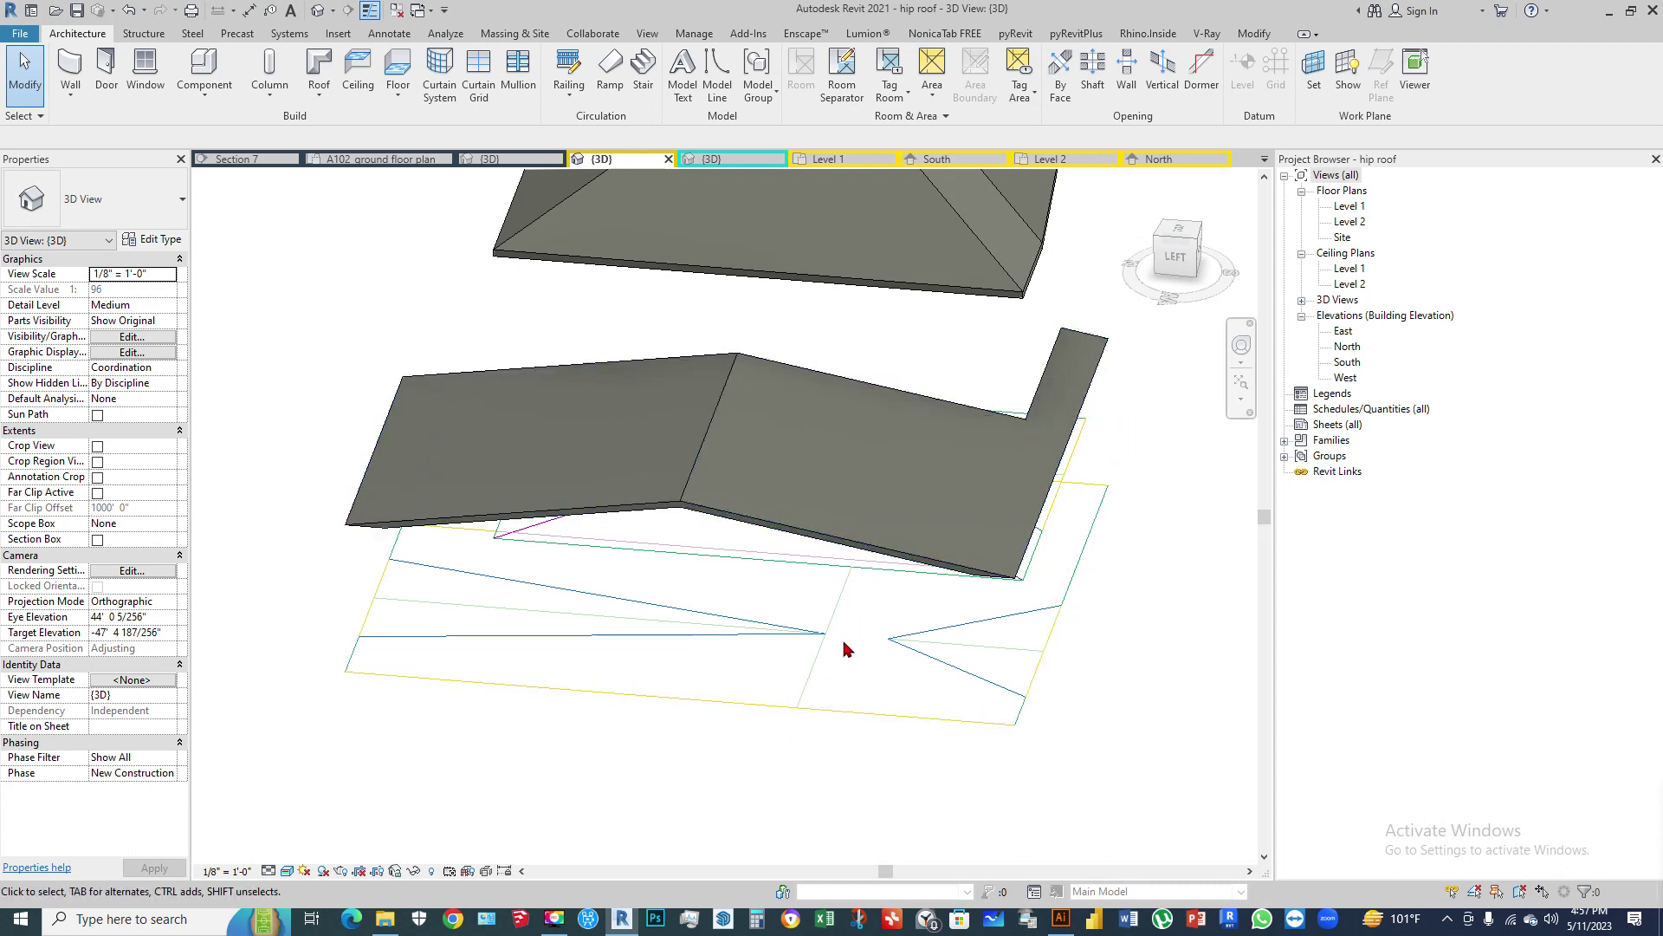
pyautogui.click(709, 450)
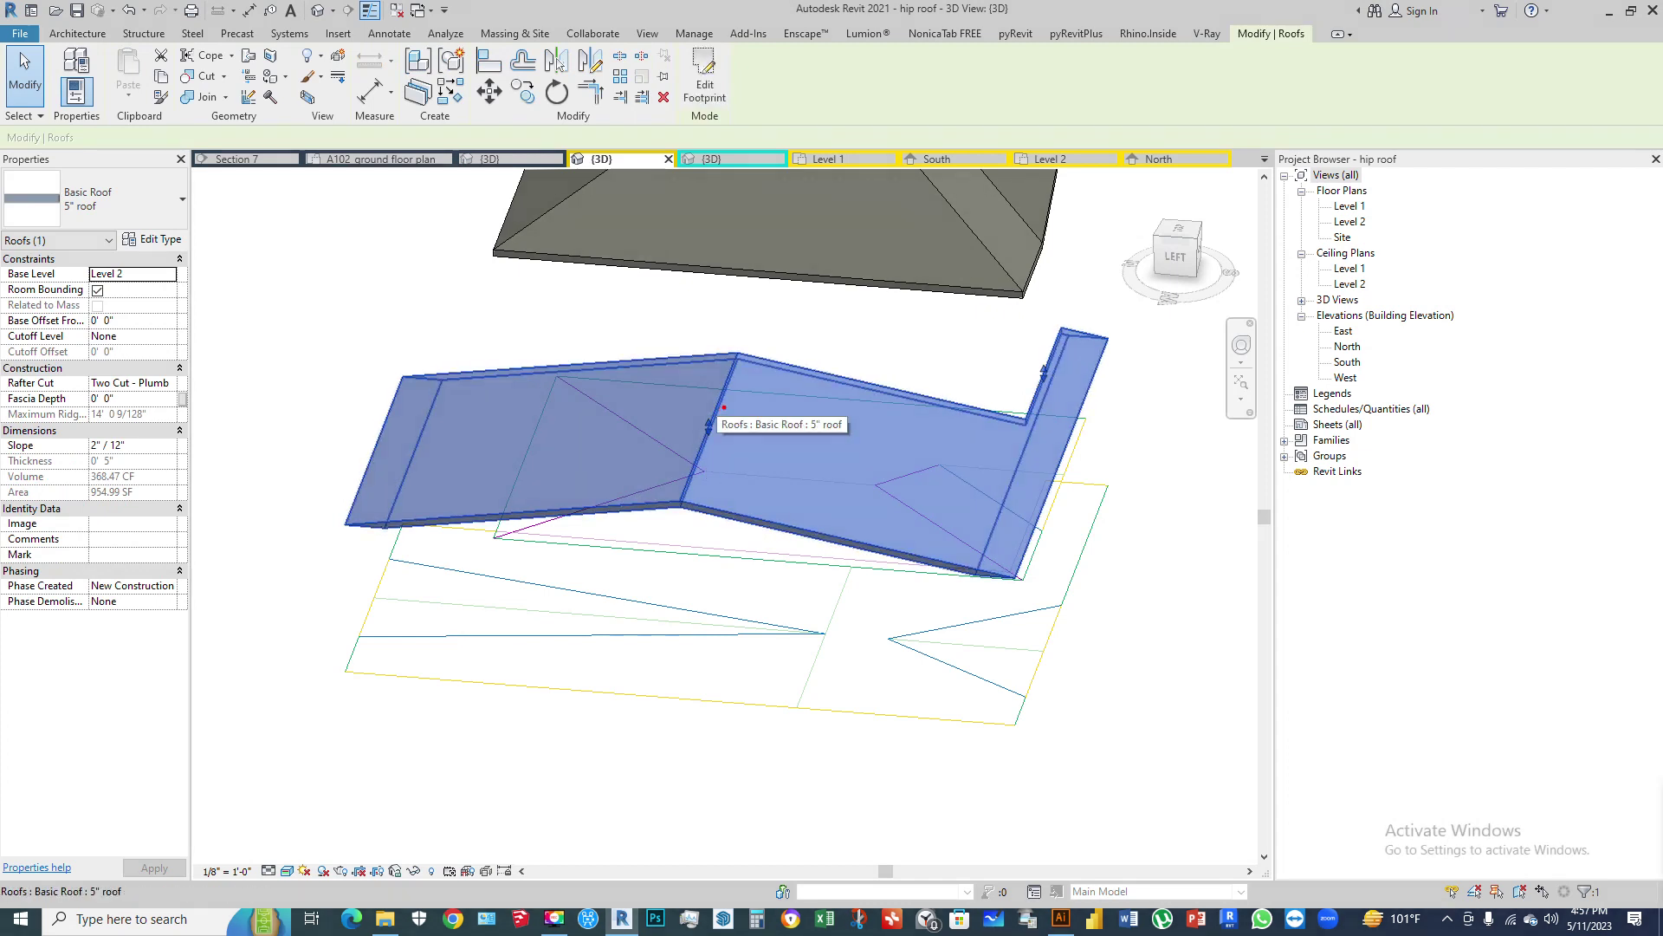
# Step: Edit the lower roof's footprint to give its short end edge a 5"/12" slope
pyautogui.moveTo(723, 407); pyautogui.dragTo(864, 428)
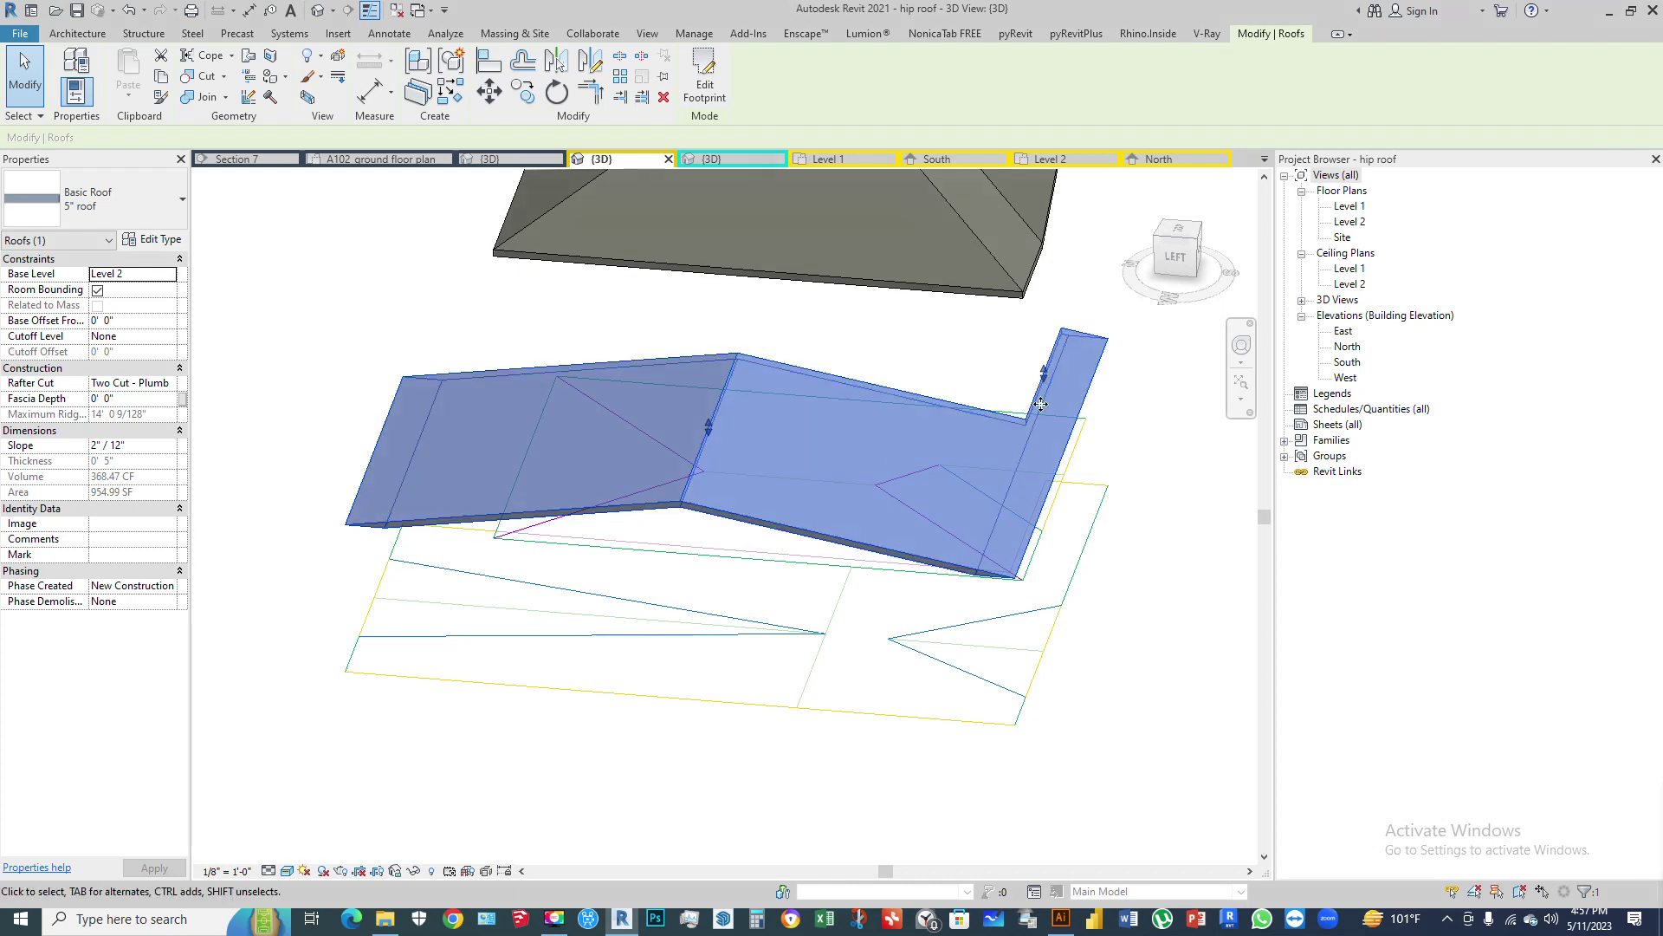
pyautogui.click(732, 531)
pyautogui.doubleClick(755, 523)
pyautogui.moveTo(979, 520)
pyautogui.keyDown('shift'); pyautogui.mouseDown(button='middle')
pyautogui.moveTo(925, 661)
pyautogui.moveTo(947, 568)
pyautogui.mouseUp(button='middle'); pyautogui.keyUp('shift')
pyautogui.click(943, 573)
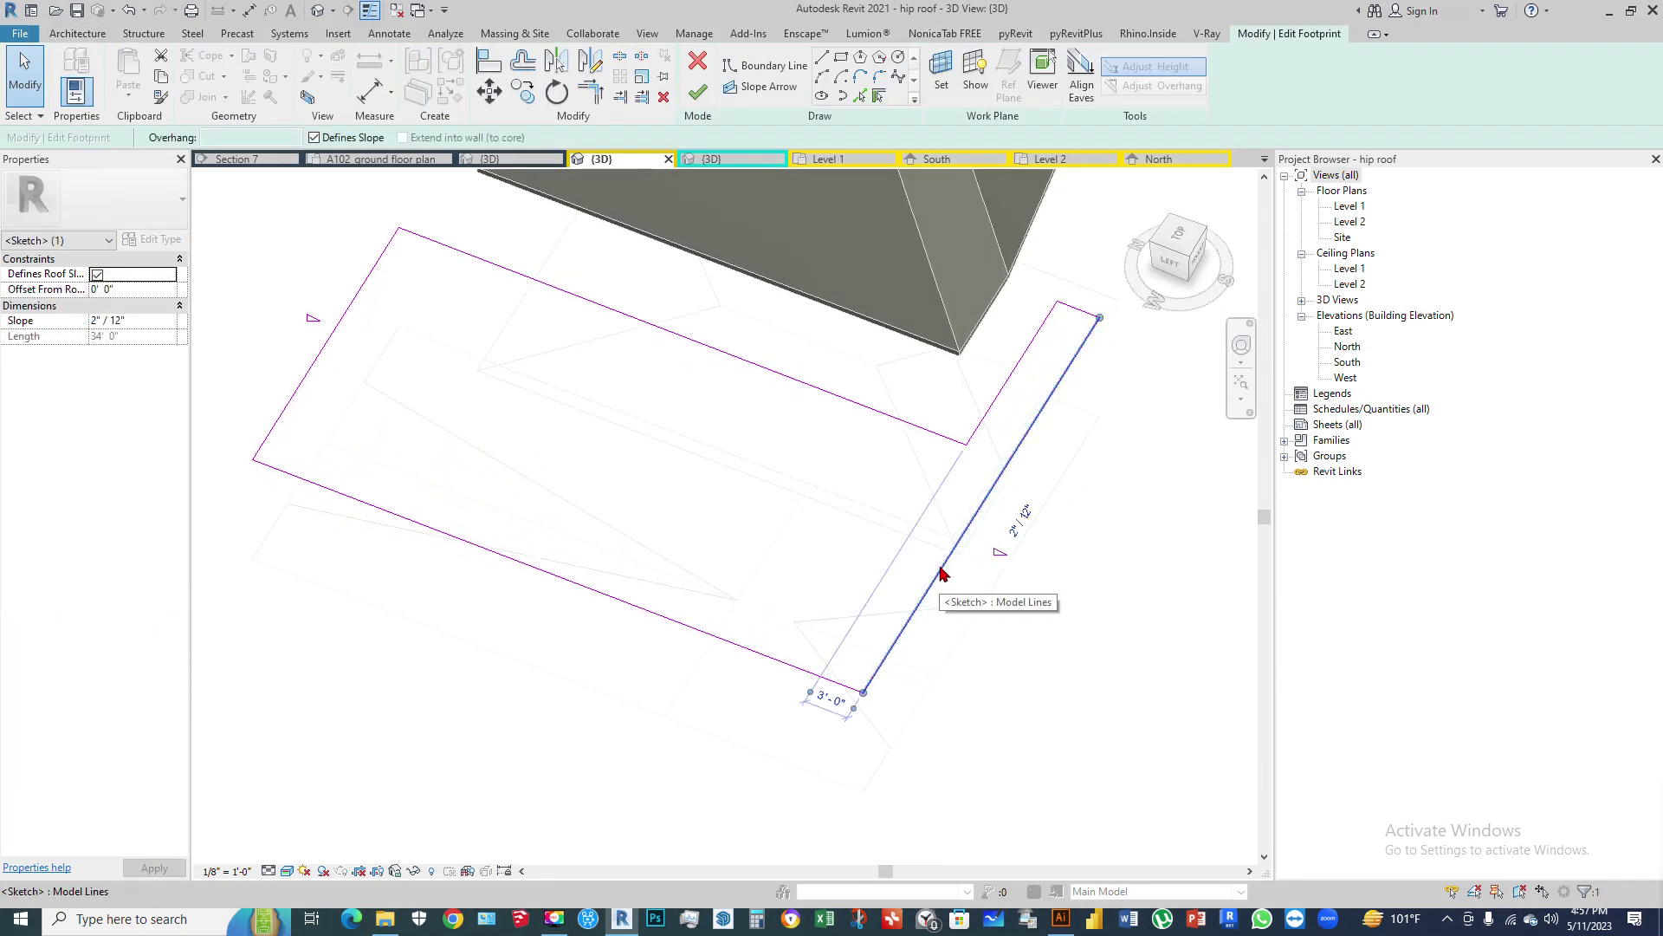
pyautogui.click(97, 320)
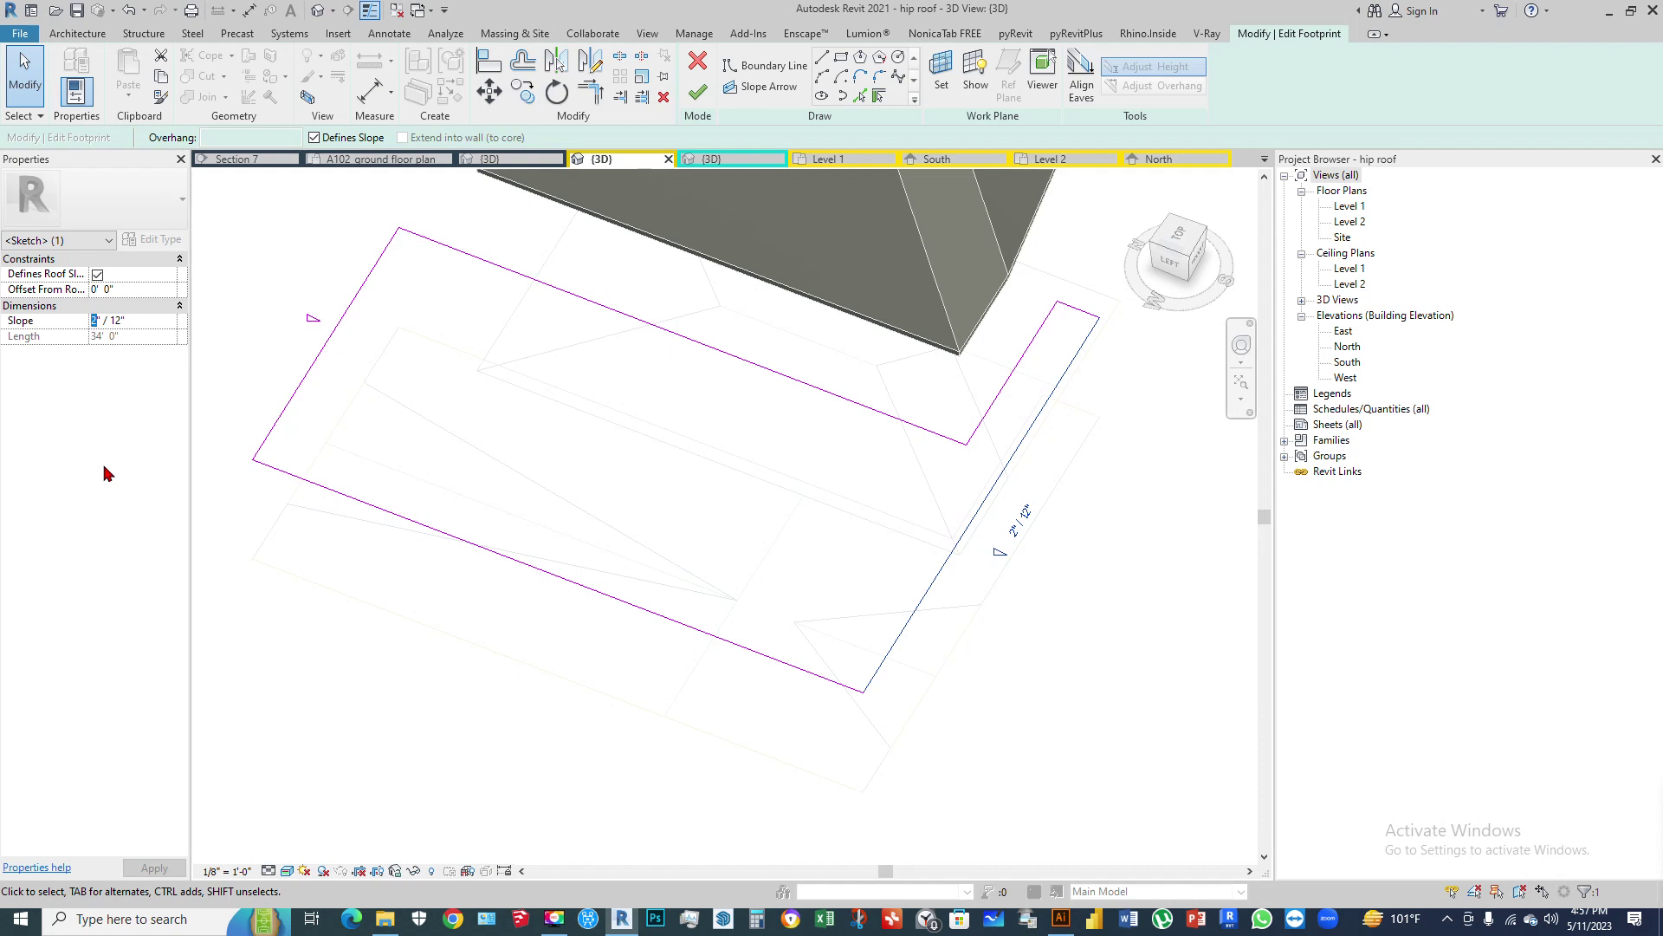
pyautogui.write('5')
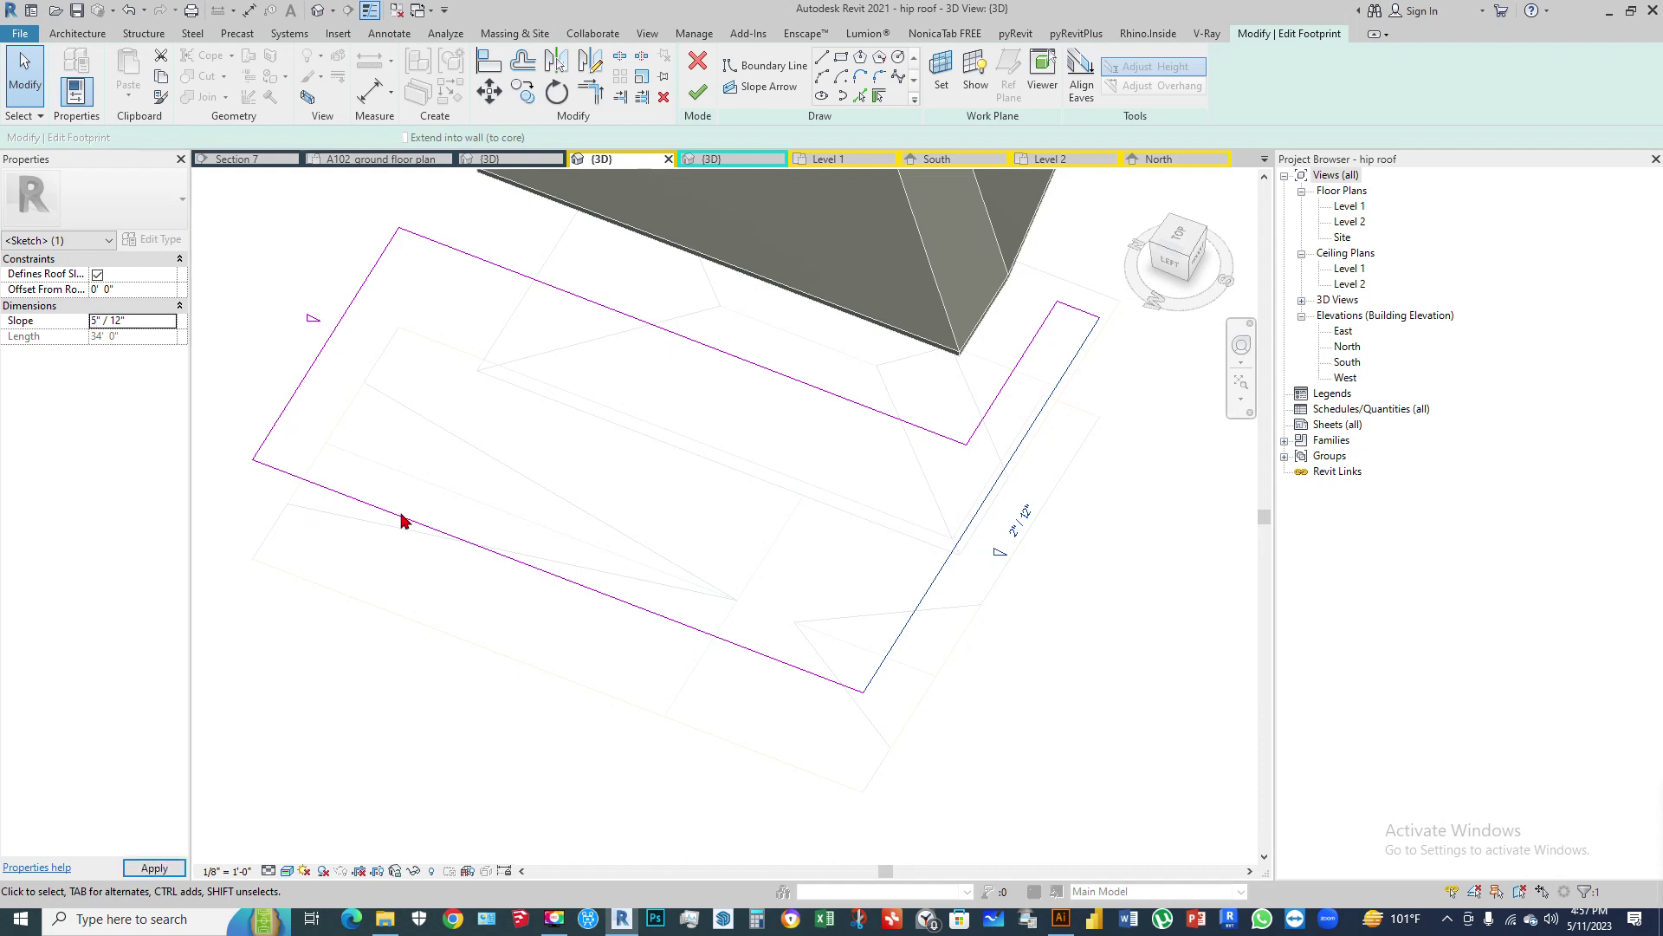
pyautogui.click(700, 93)
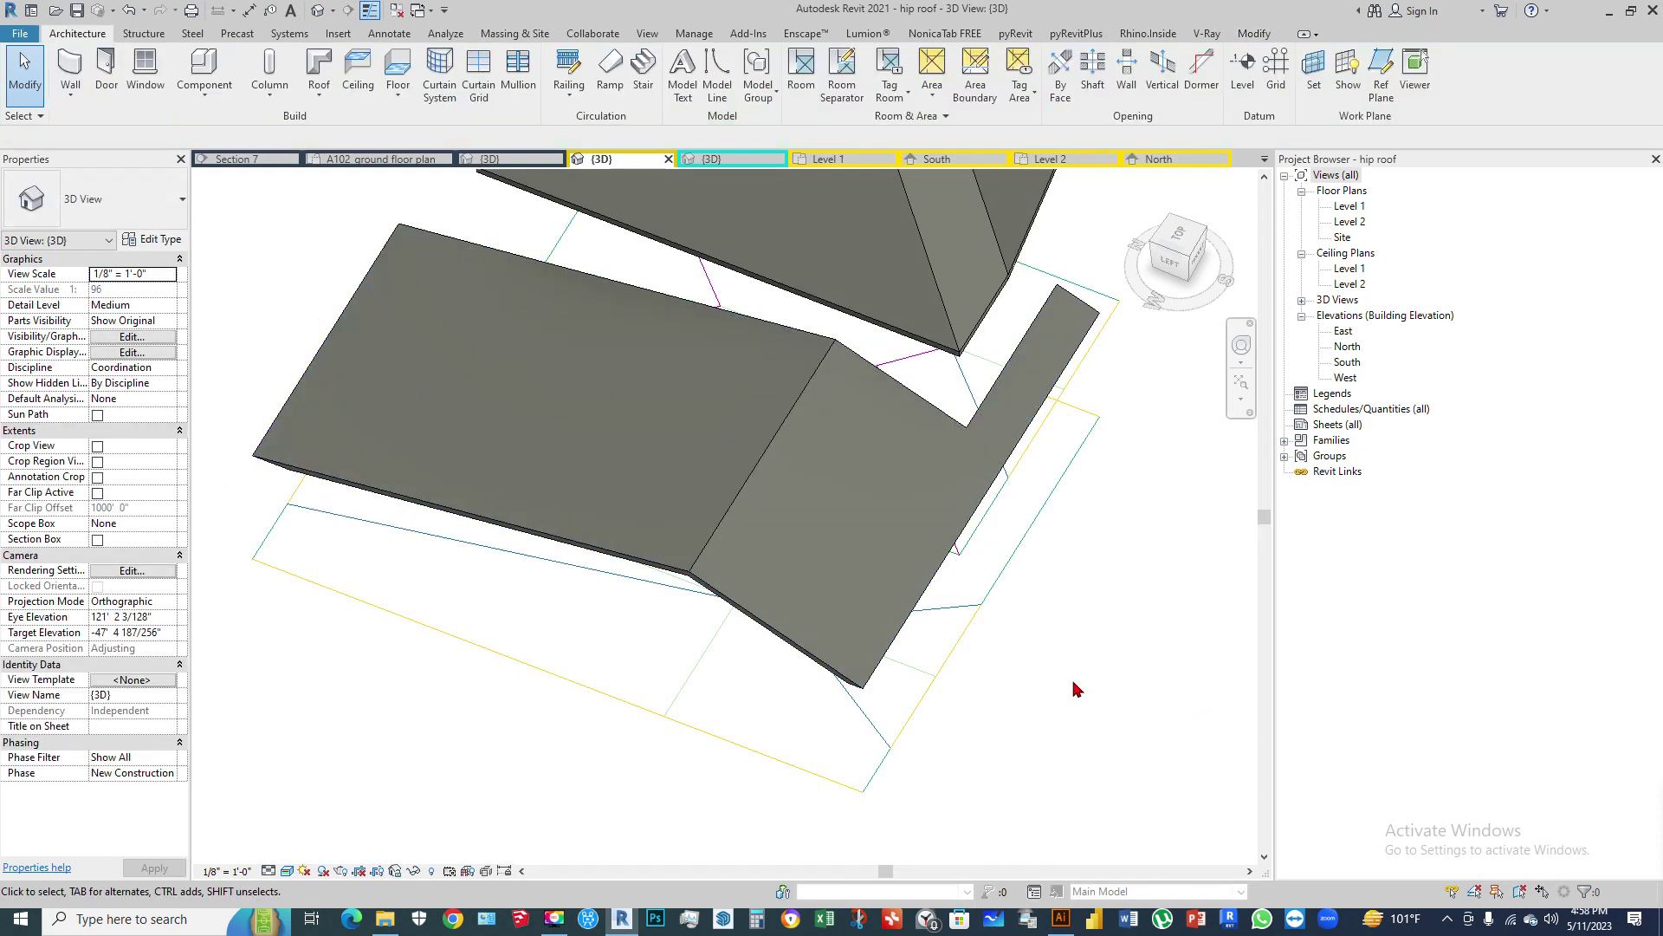
# Step: Orbit around the steepened roof end, then open the Level 2 plan
pyautogui.keyDown('shift'); pyautogui.moveTo(892, 669); pyautogui.dragTo(1016, 411, button='middle'); pyautogui.keyUp('shift')
pyautogui.keyDown('shift'); pyautogui.moveTo(994, 516); pyautogui.dragTo(855, 667, button='middle'); pyautogui.keyUp('shift')
pyautogui.keyDown('shift'); pyautogui.moveTo(1029, 549); pyautogui.dragTo(1089, 434, button='middle'); pyautogui.keyUp('shift')
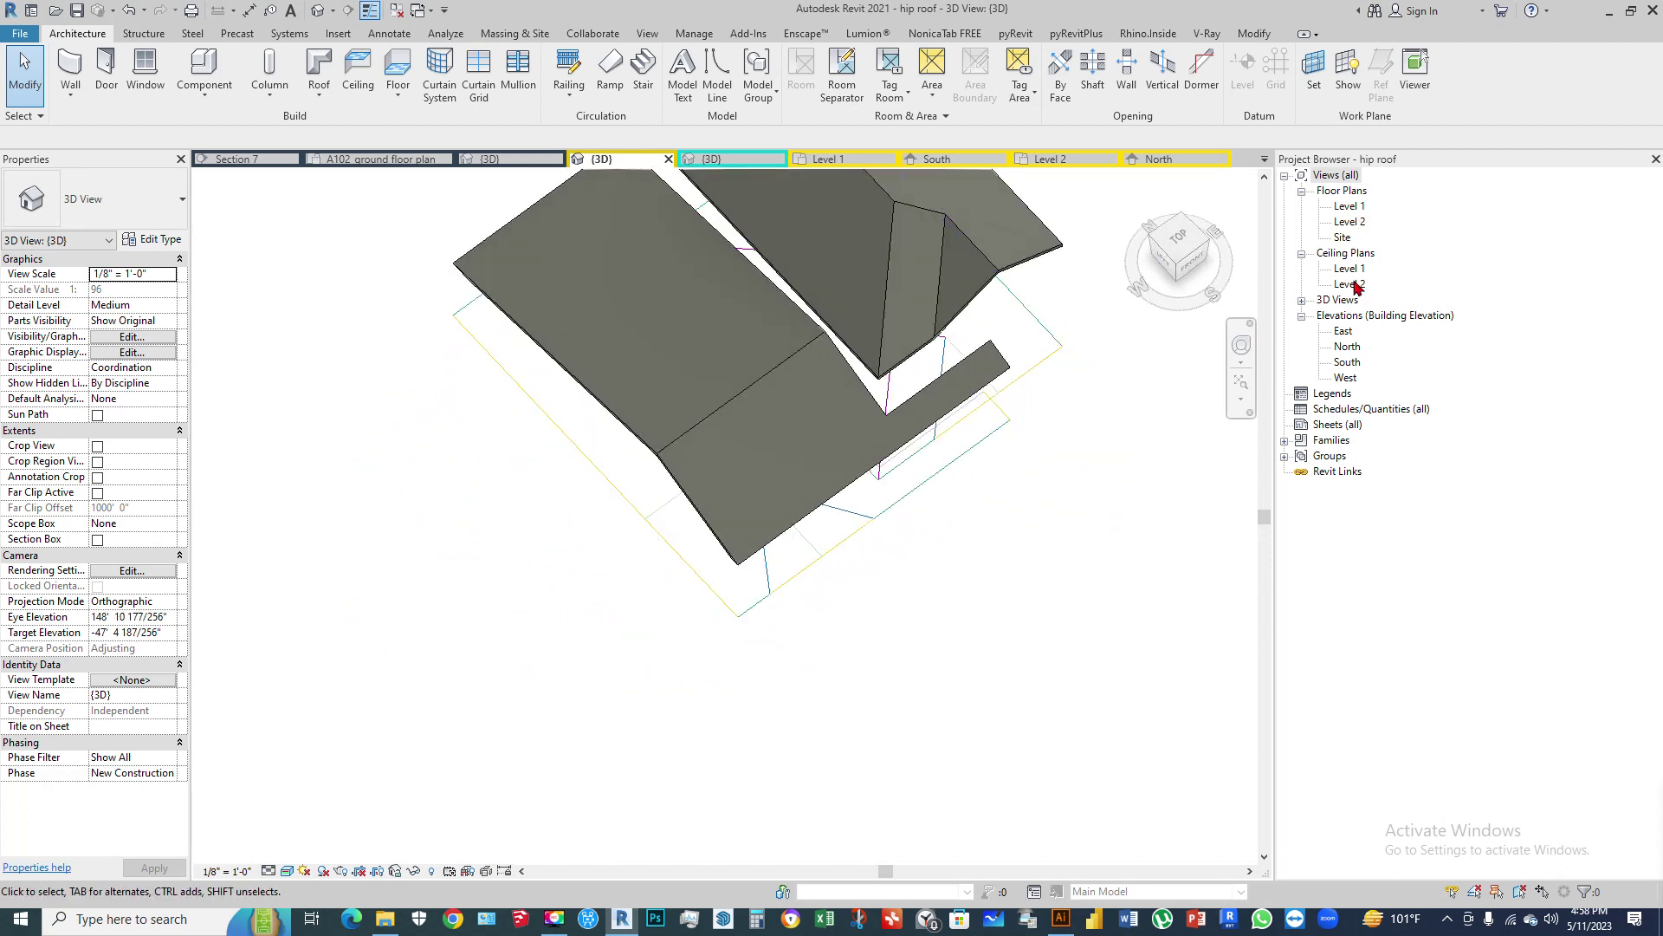
pyautogui.doubleClick(1349, 222)
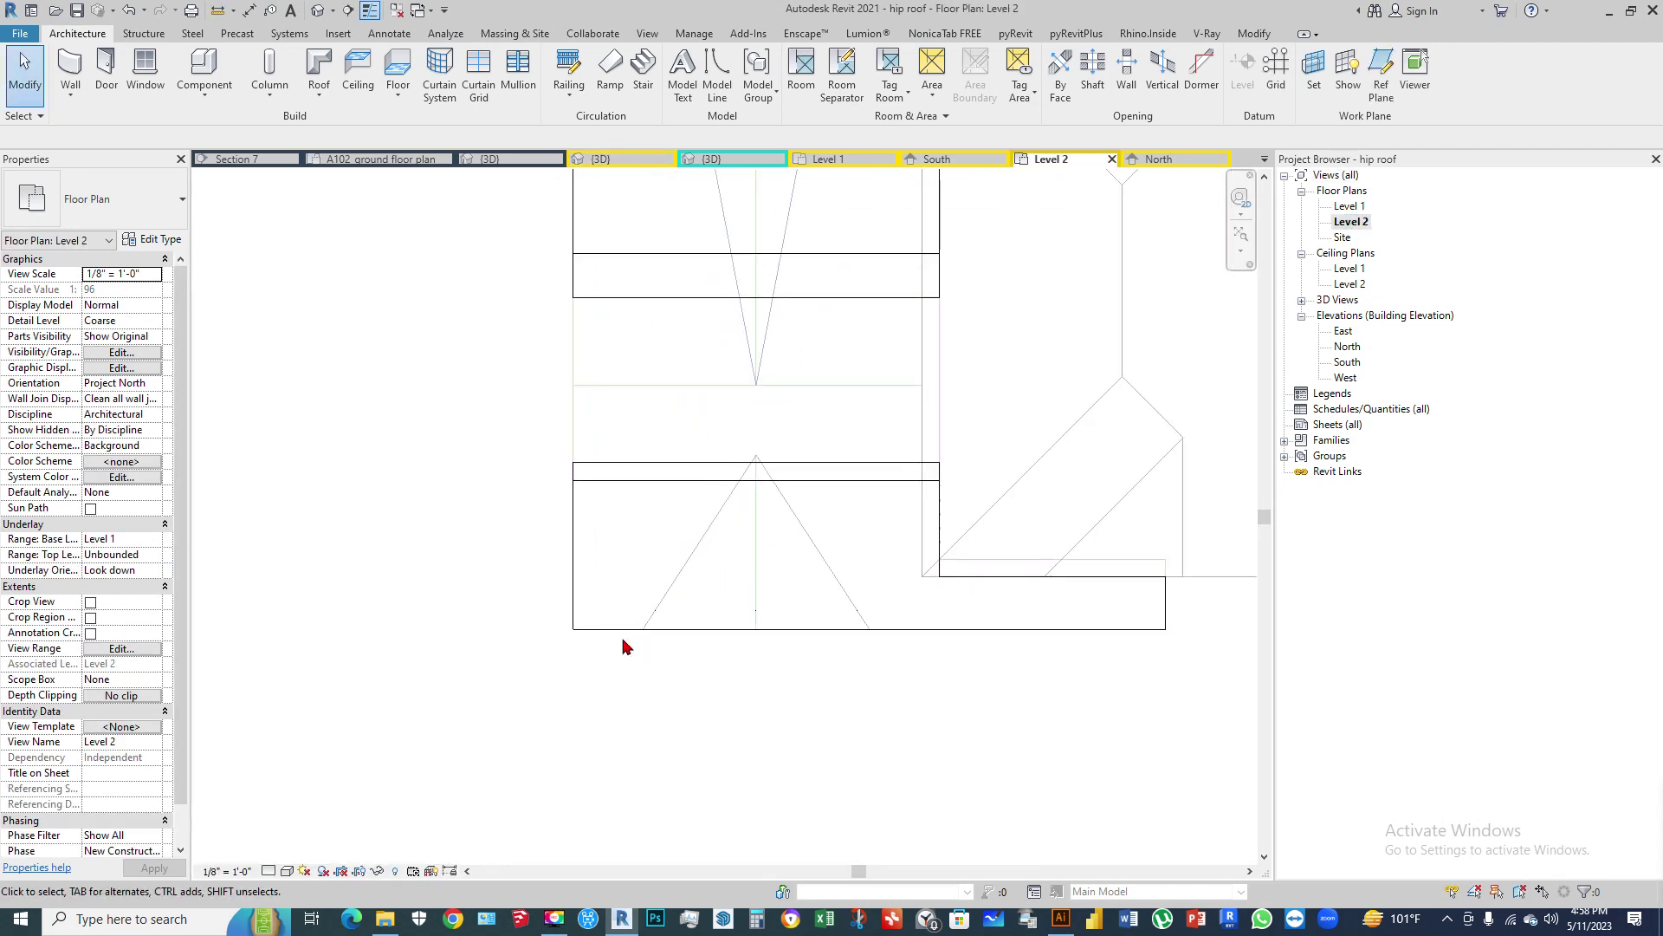
# Step: Sketch a rectangular roof footprint over the bottom gable area
pyautogui.scroll(-2, 631, 555)
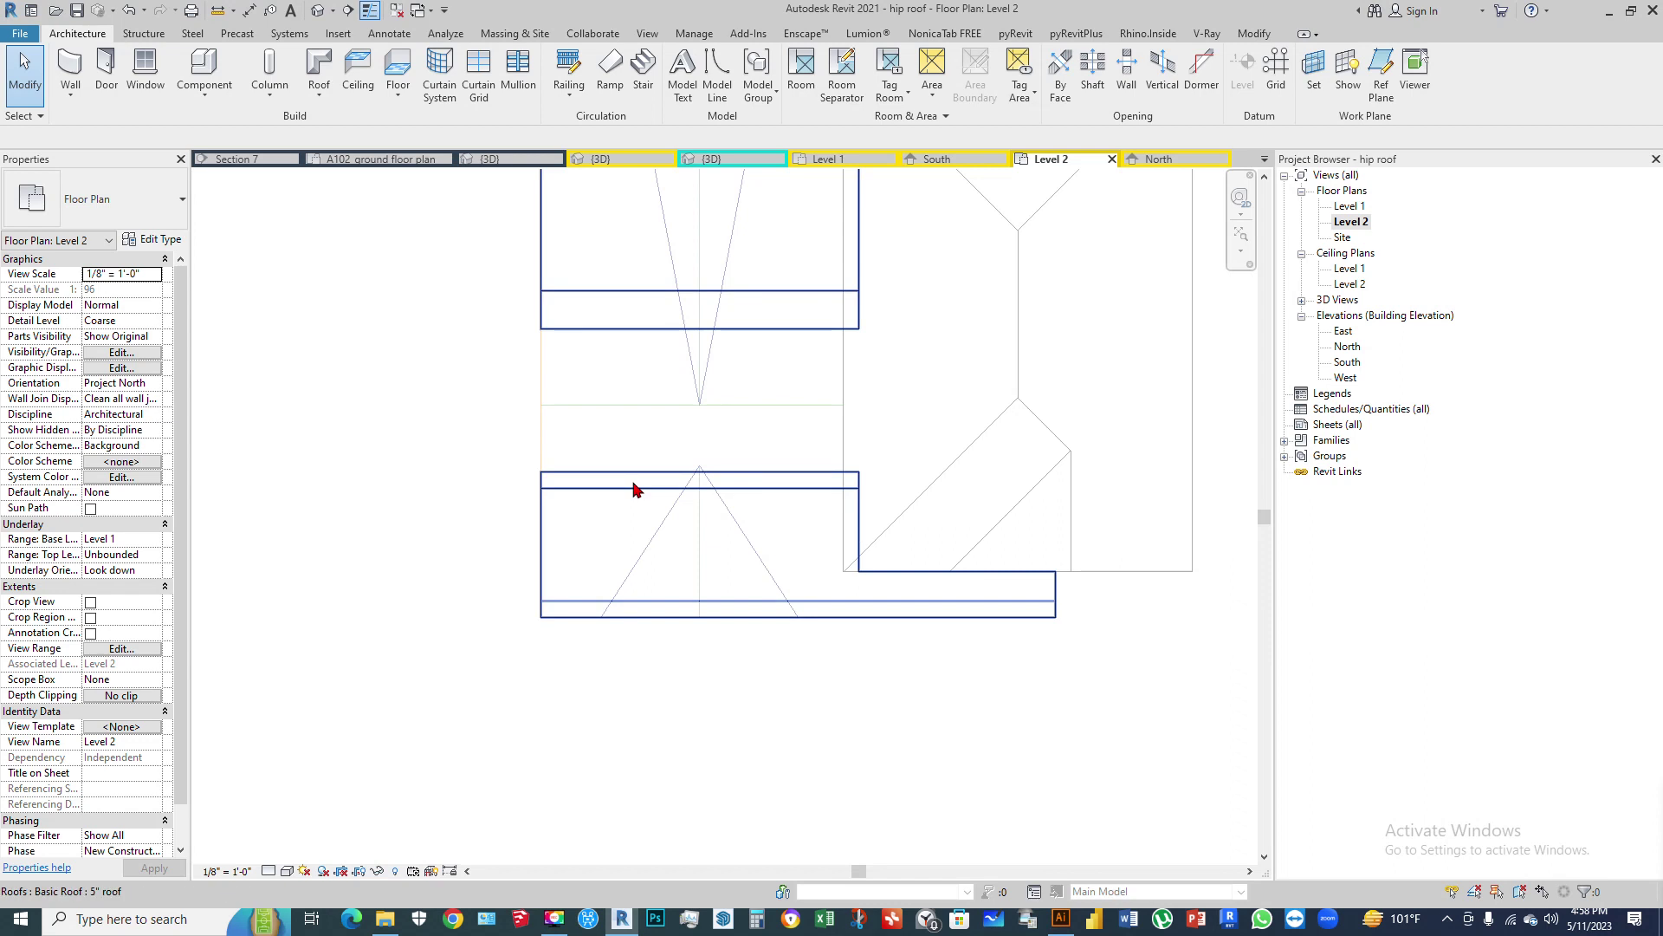
pyautogui.click(320, 63)
pyautogui.click(846, 58)
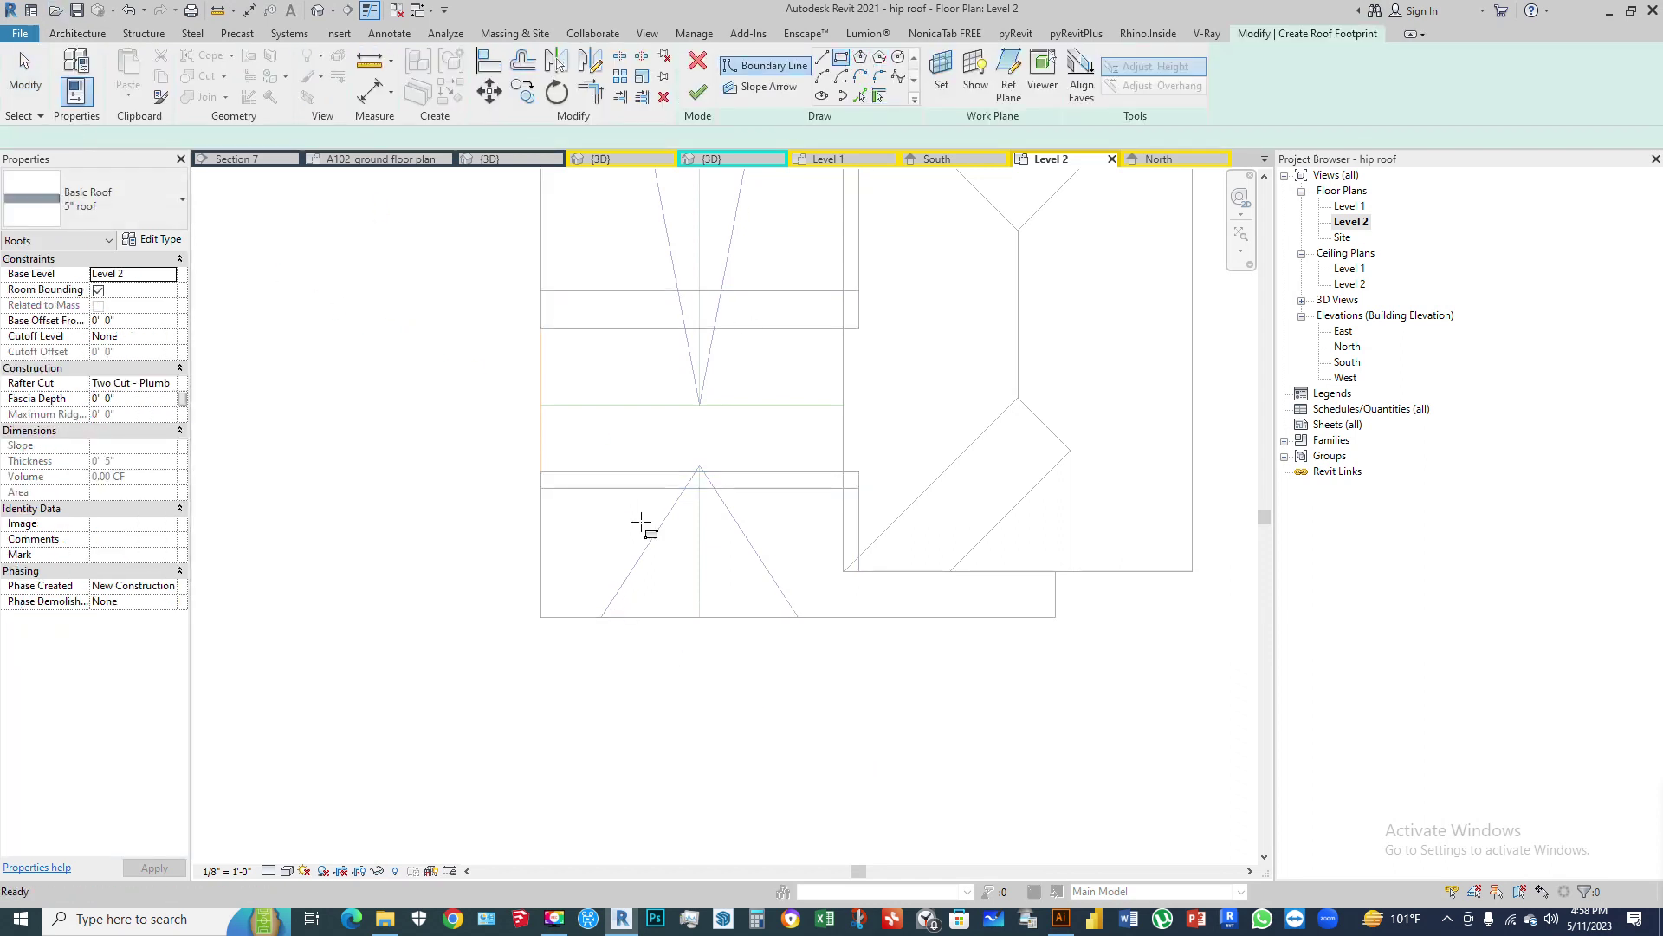
pyautogui.click(602, 616)
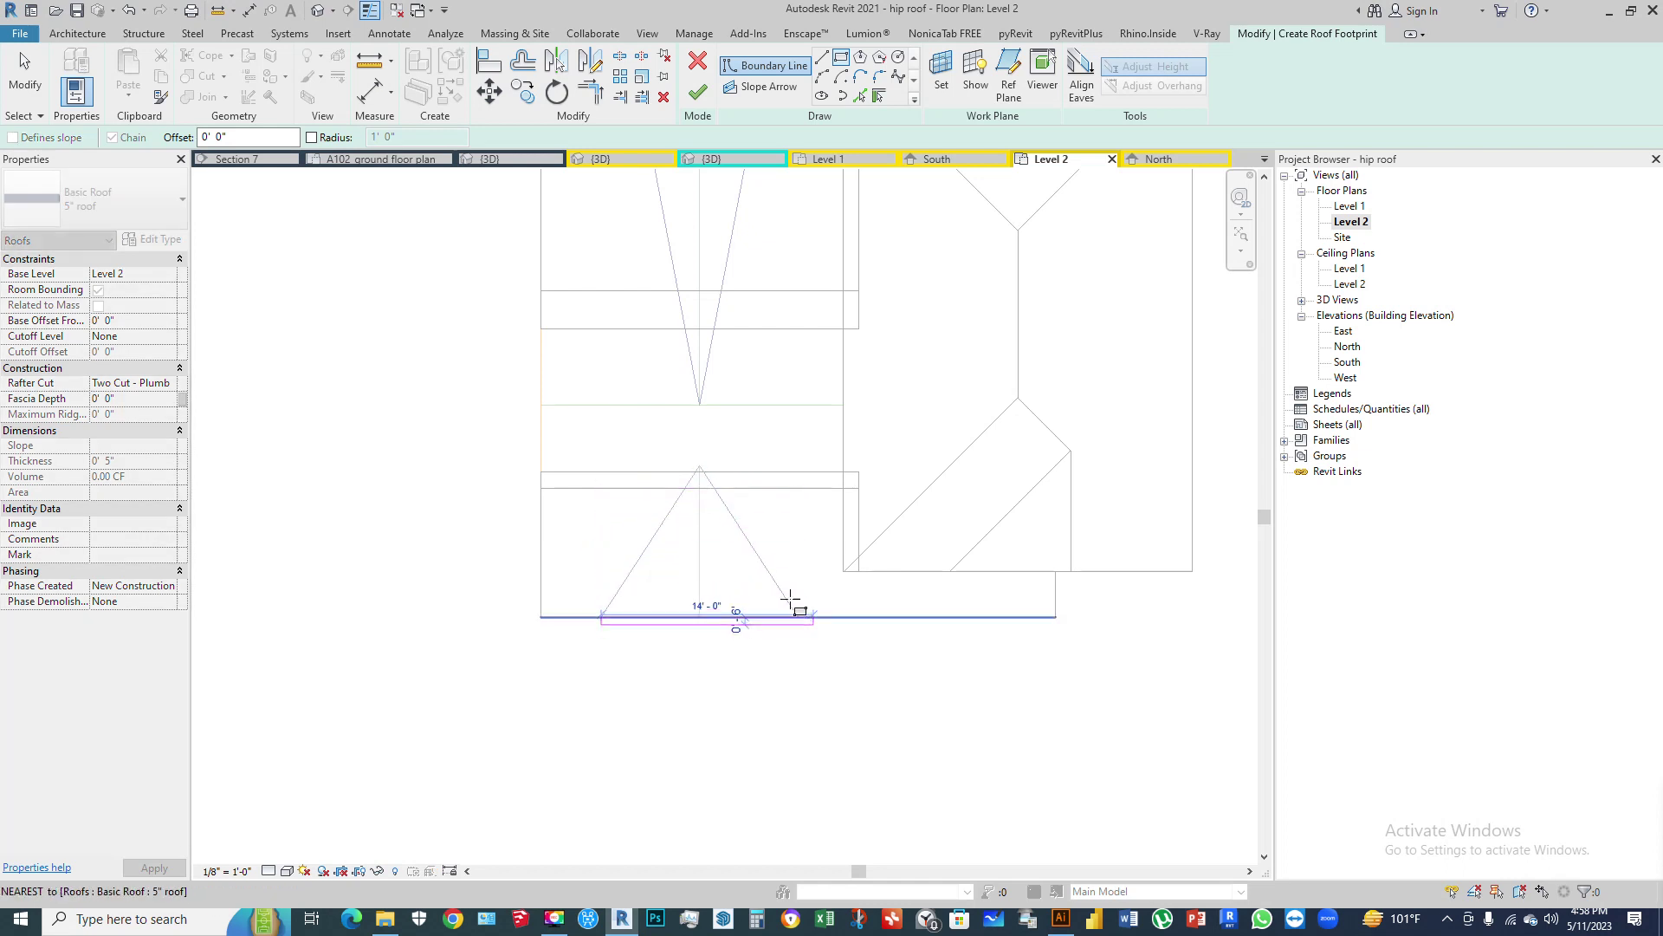
pyautogui.click(790, 522)
pyautogui.scroll(3, 793, 622)
pyautogui.press('Escape')
pyautogui.scroll(-5, 818, 637)
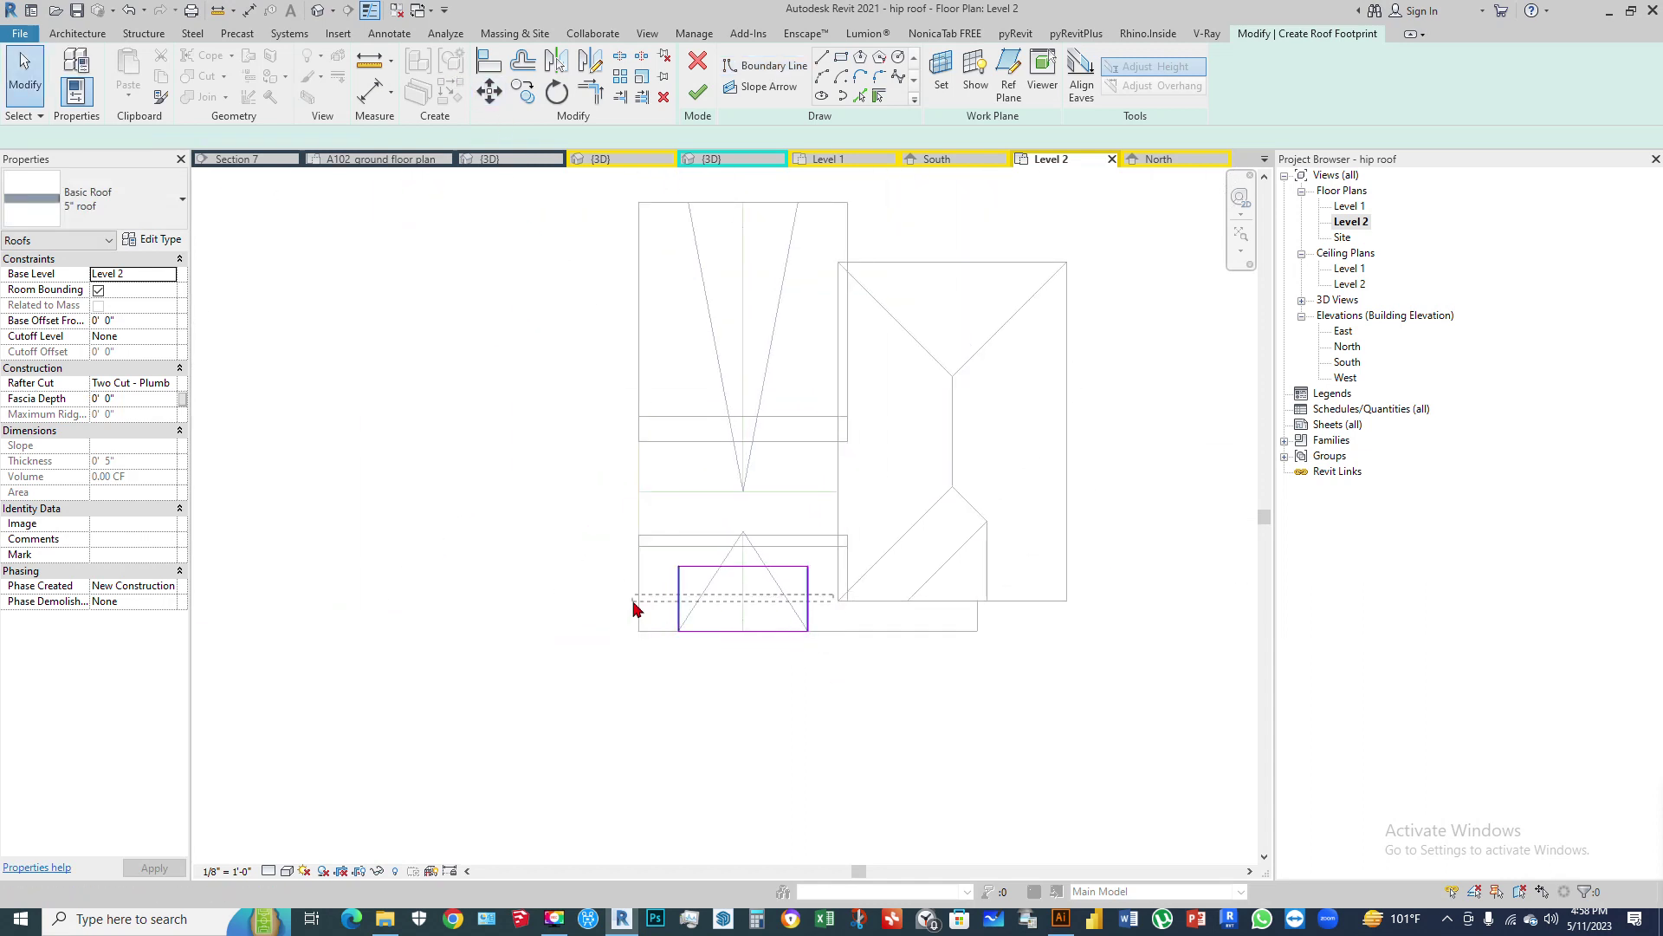
# Step: Make the two side edges define a 5"/12" slope and finish the roof
pyautogui.click(634, 609)
pyautogui.click(371, 139)
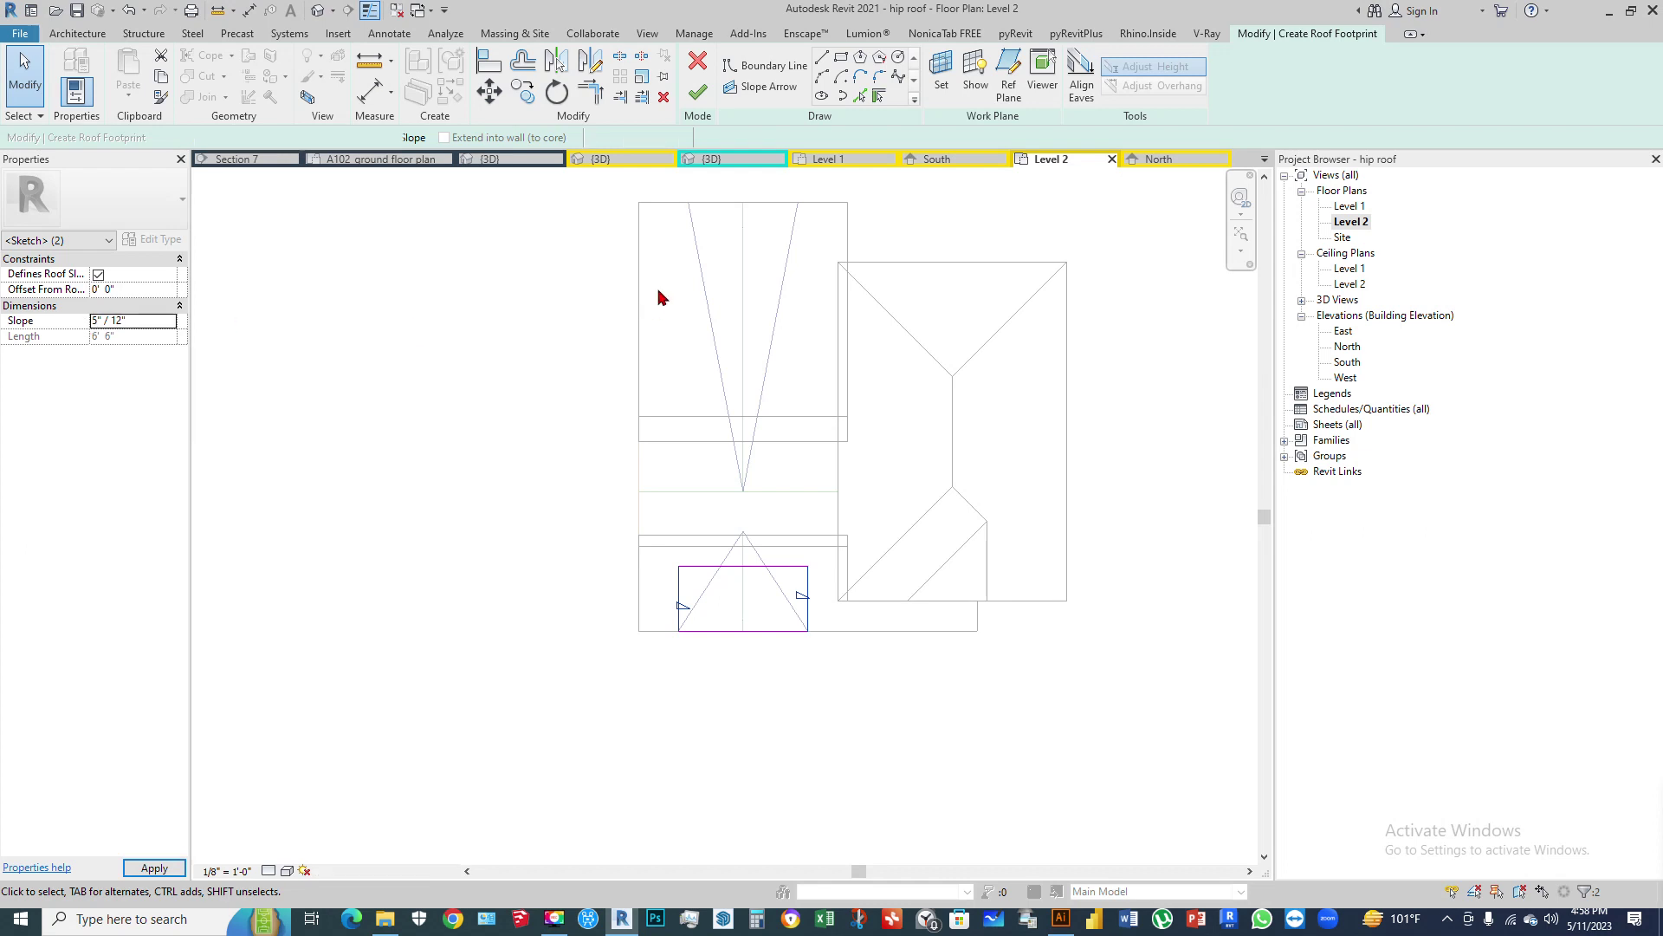
pyautogui.click(698, 90)
pyautogui.click(440, 496)
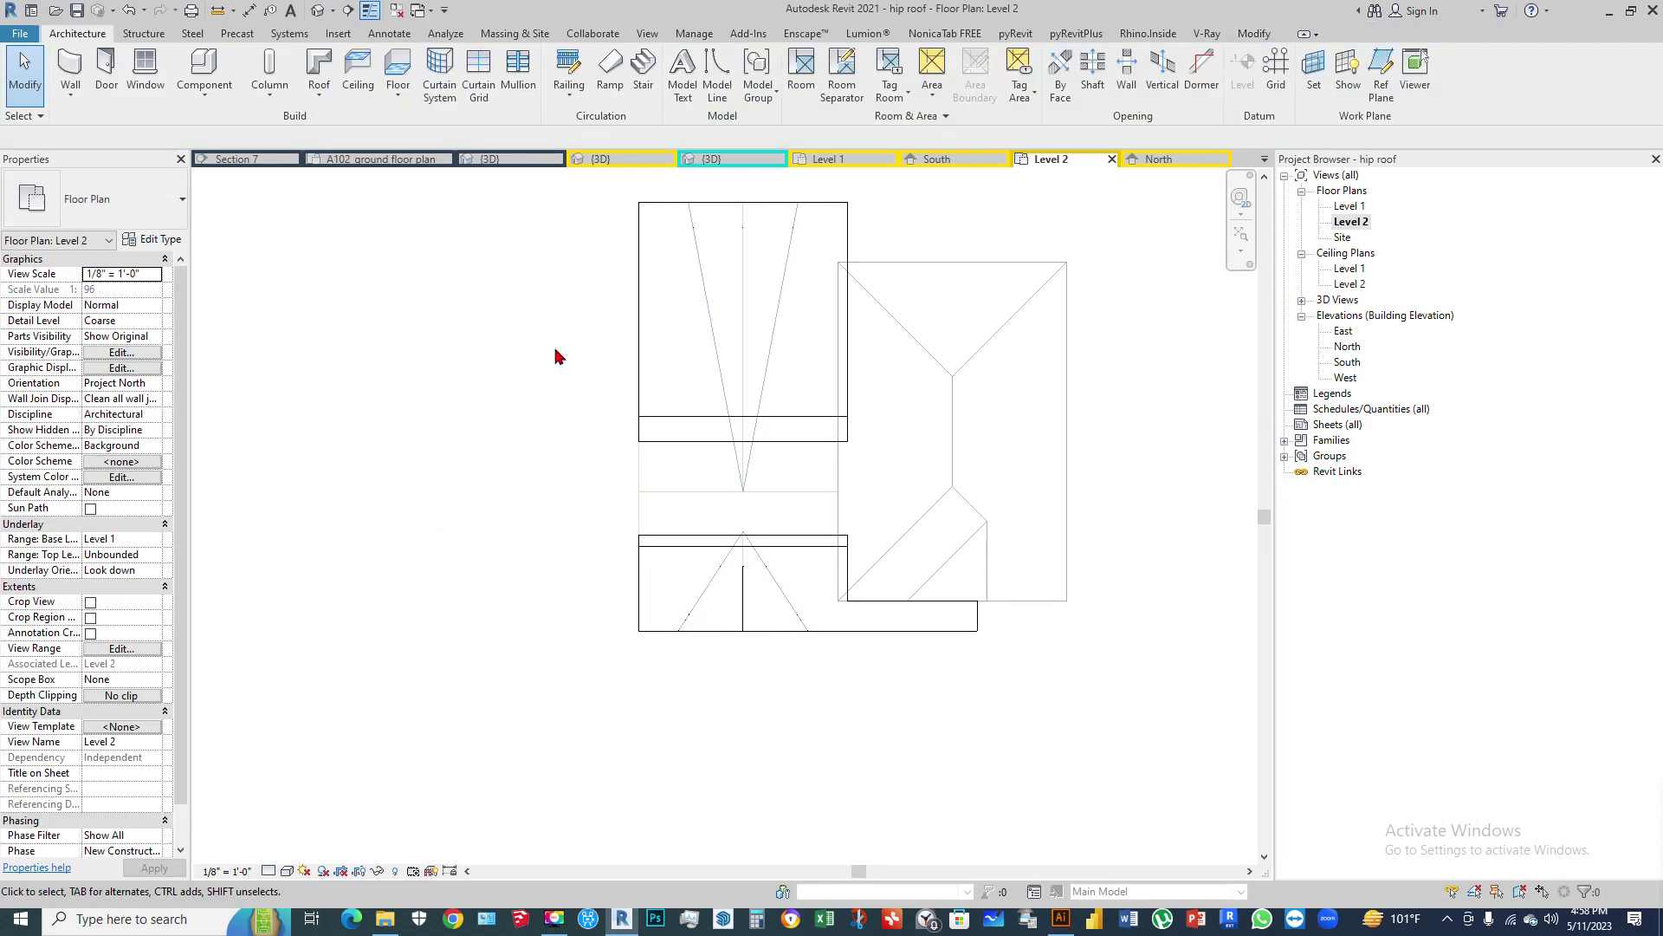
# Step: Open the default 3D view and orbit around the new small roof
pyautogui.click(329, 12)
pyautogui.keyDown('shift'); pyautogui.moveTo(802, 564); pyautogui.dragTo(921, 625, button='middle'); pyautogui.keyUp('shift')
pyautogui.scroll(5, 892, 501)
pyautogui.keyDown('shift'); pyautogui.moveTo(899, 520); pyautogui.dragTo(563, 403, button='middle'); pyautogui.keyUp('shift')
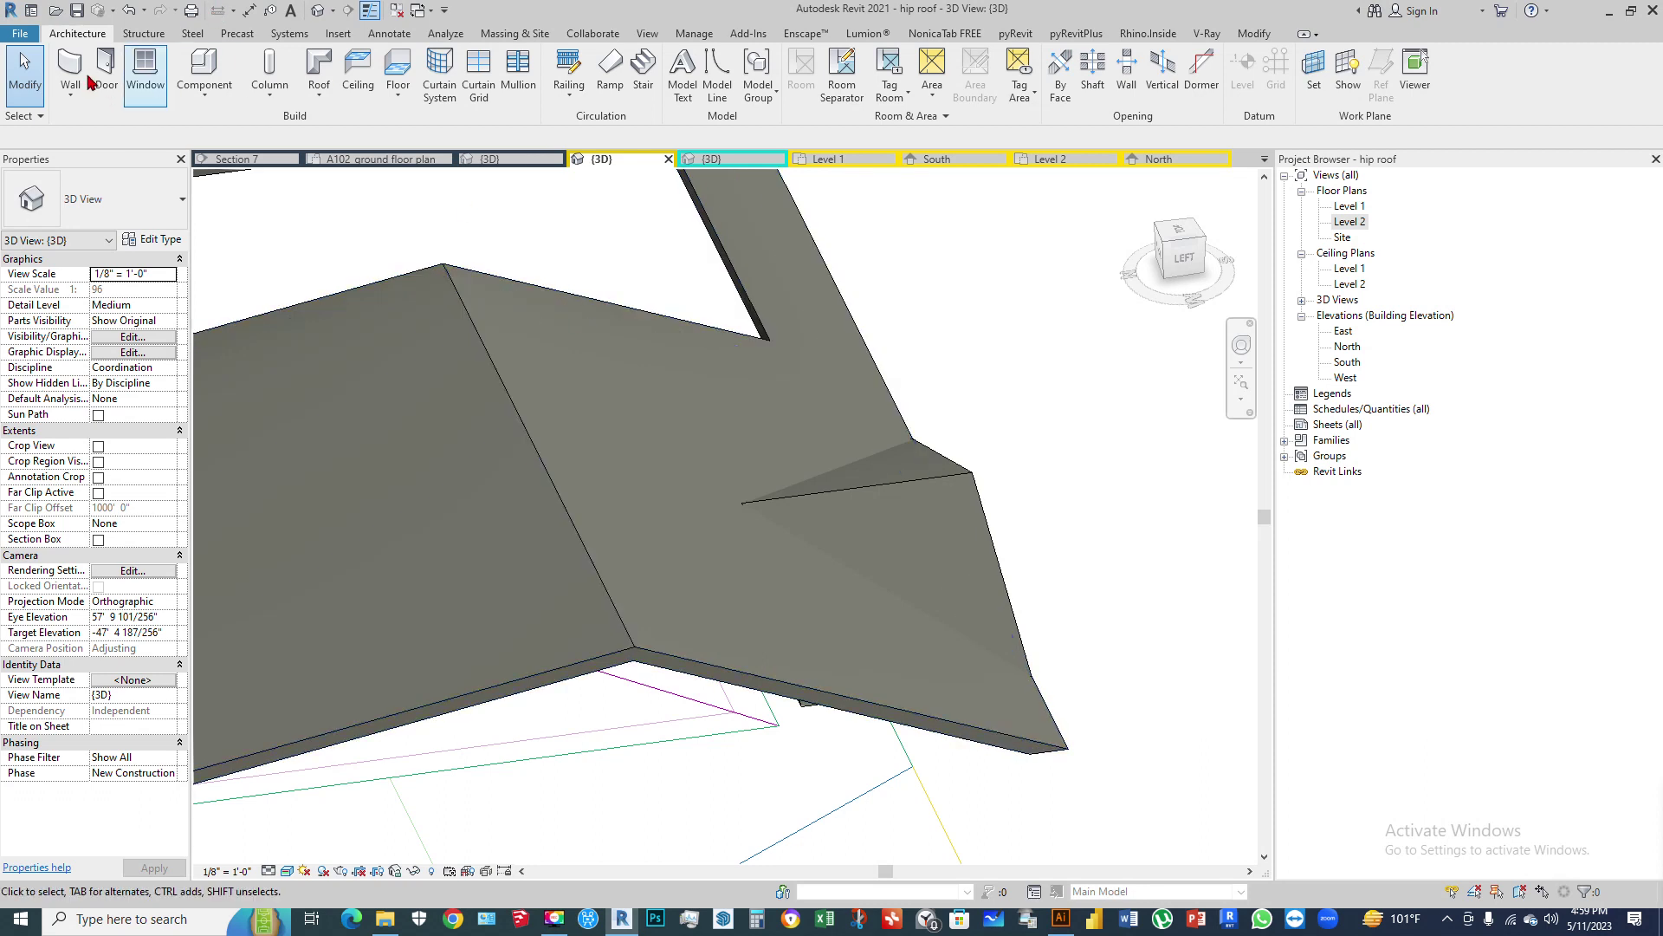
# Step: Join the small gable roof's edge onto the lower roof's face with Join/Unjoin Roof
pyautogui.click(1254, 34)
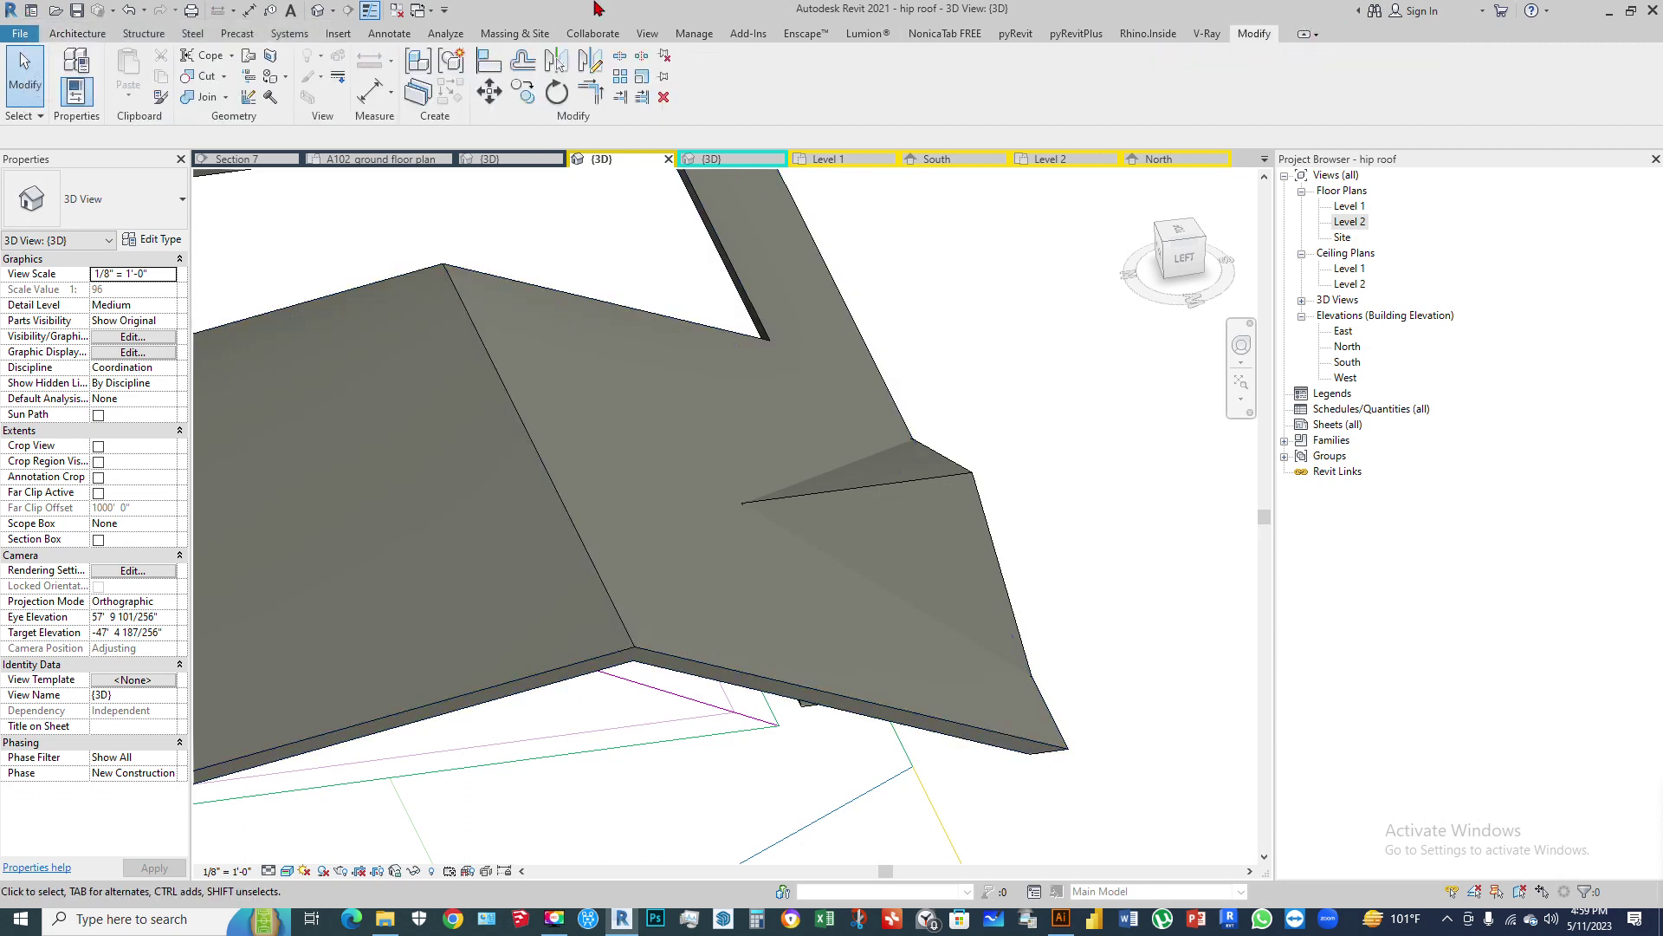
pyautogui.click(249, 58)
pyautogui.keyDown('shift'); pyautogui.moveTo(798, 723); pyautogui.dragTo(780, 393, button='middle'); pyautogui.keyUp('shift')
pyautogui.click(825, 307)
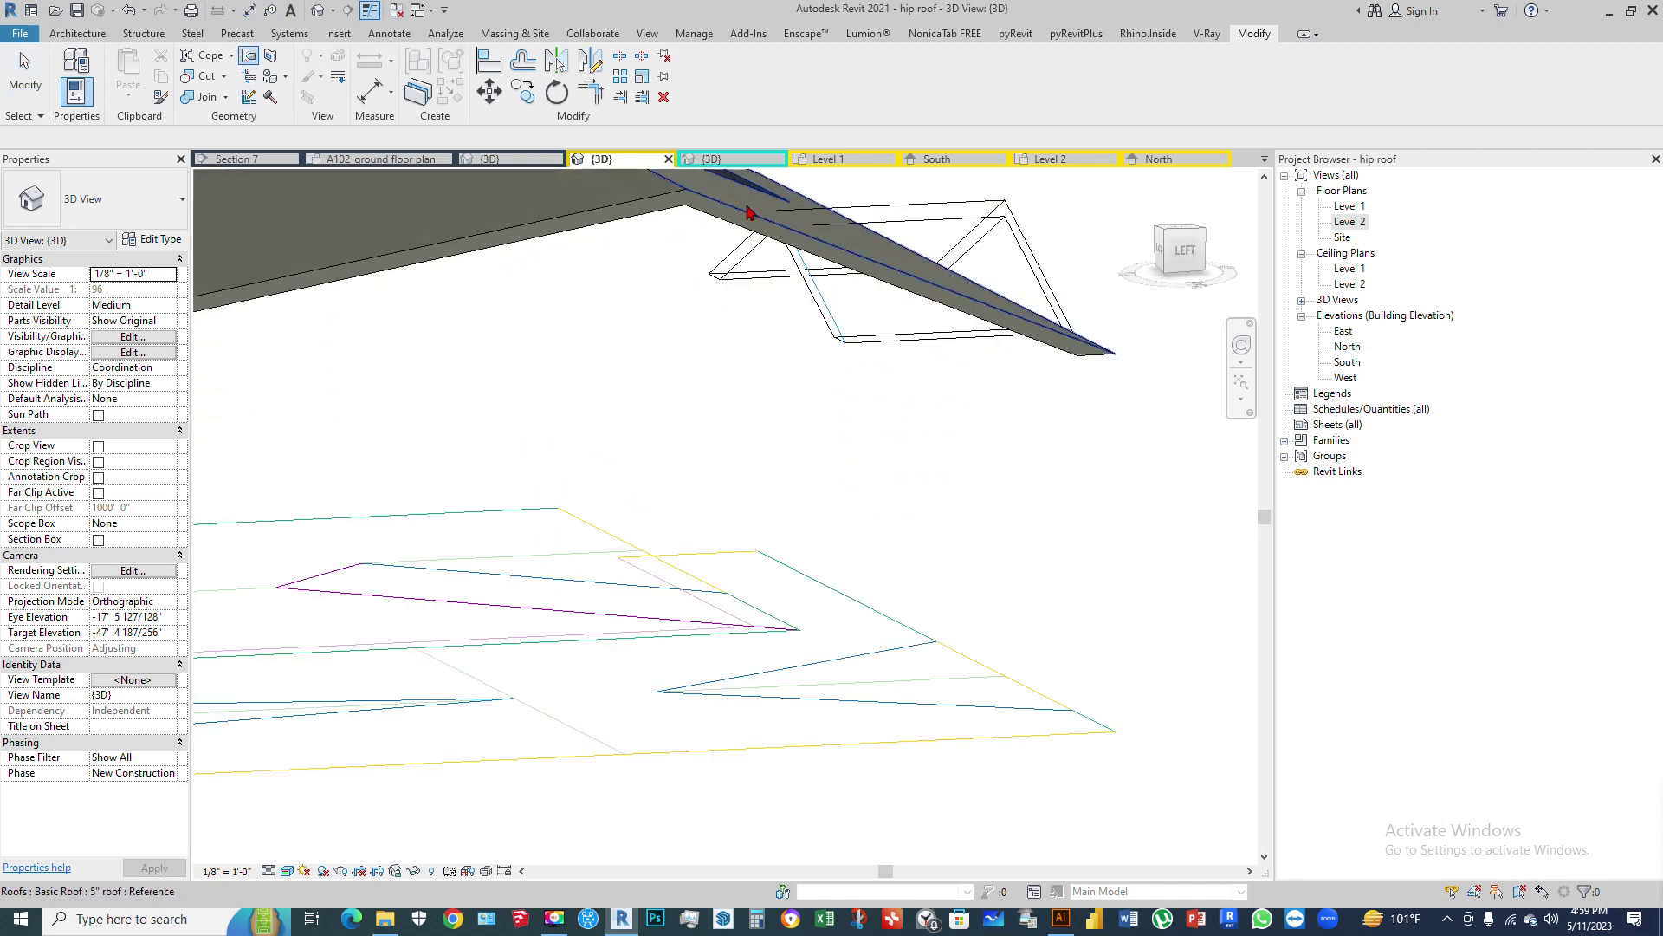
pyautogui.click(750, 204)
pyautogui.keyDown('shift'); pyautogui.moveTo(907, 316); pyautogui.dragTo(851, 606, button='middle'); pyautogui.keyUp('shift')
pyautogui.scroll(4, 563, 364)
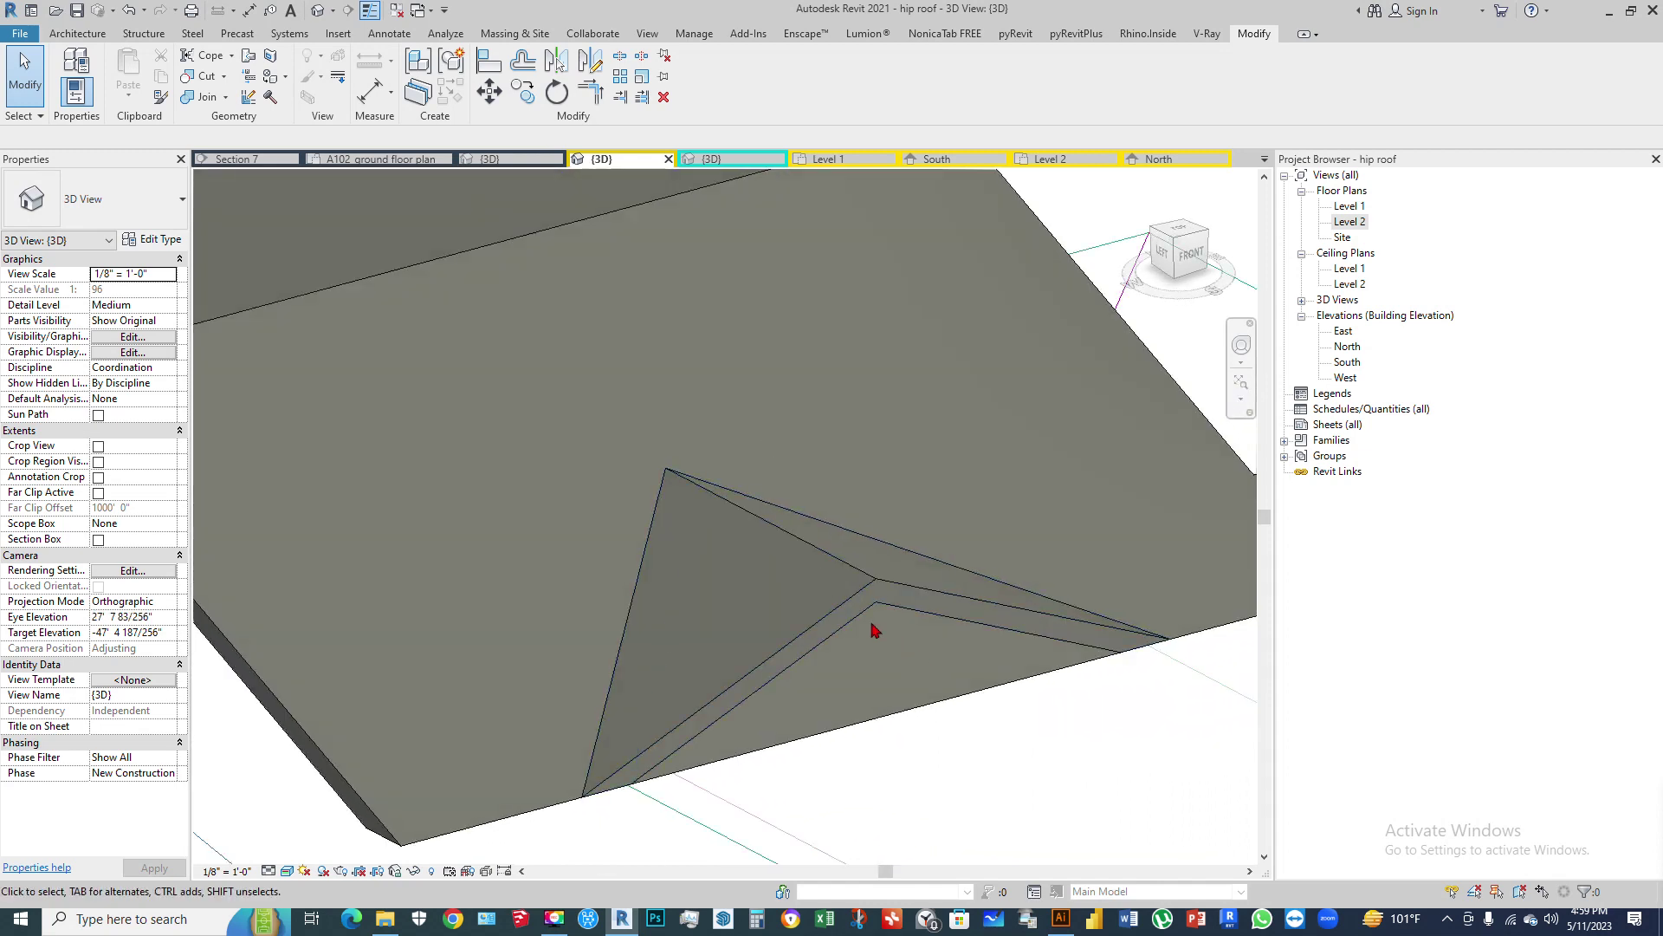
pyautogui.scroll(-3, 779, 468)
pyautogui.scroll(3, 806, 468)
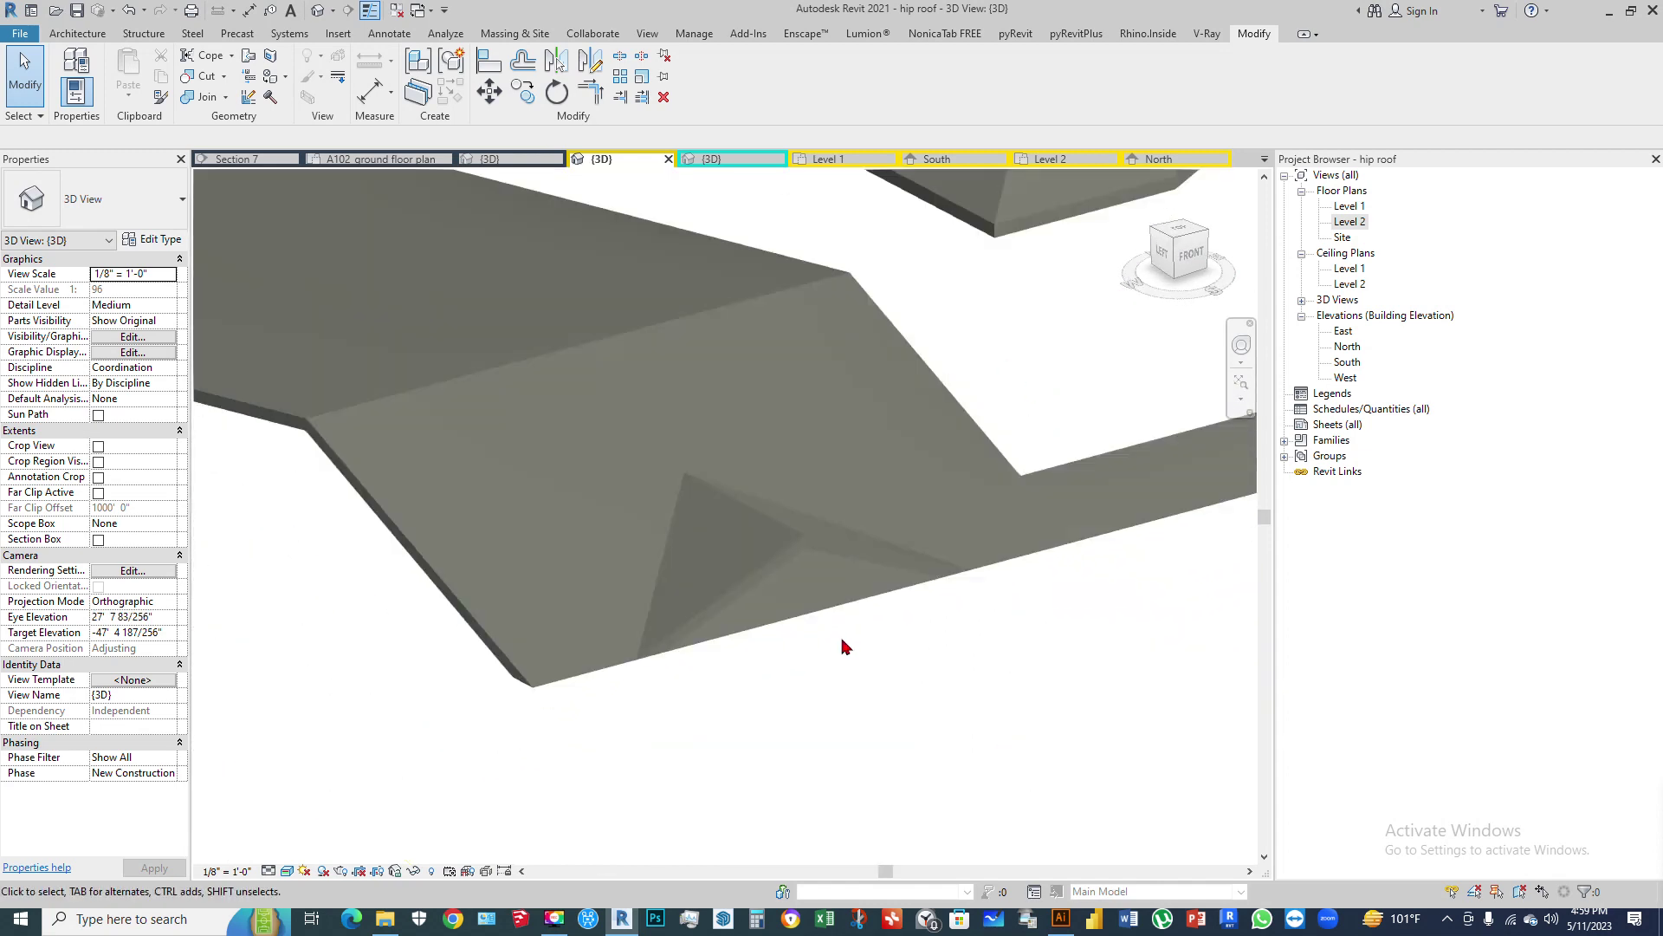
pyautogui.click(79, 34)
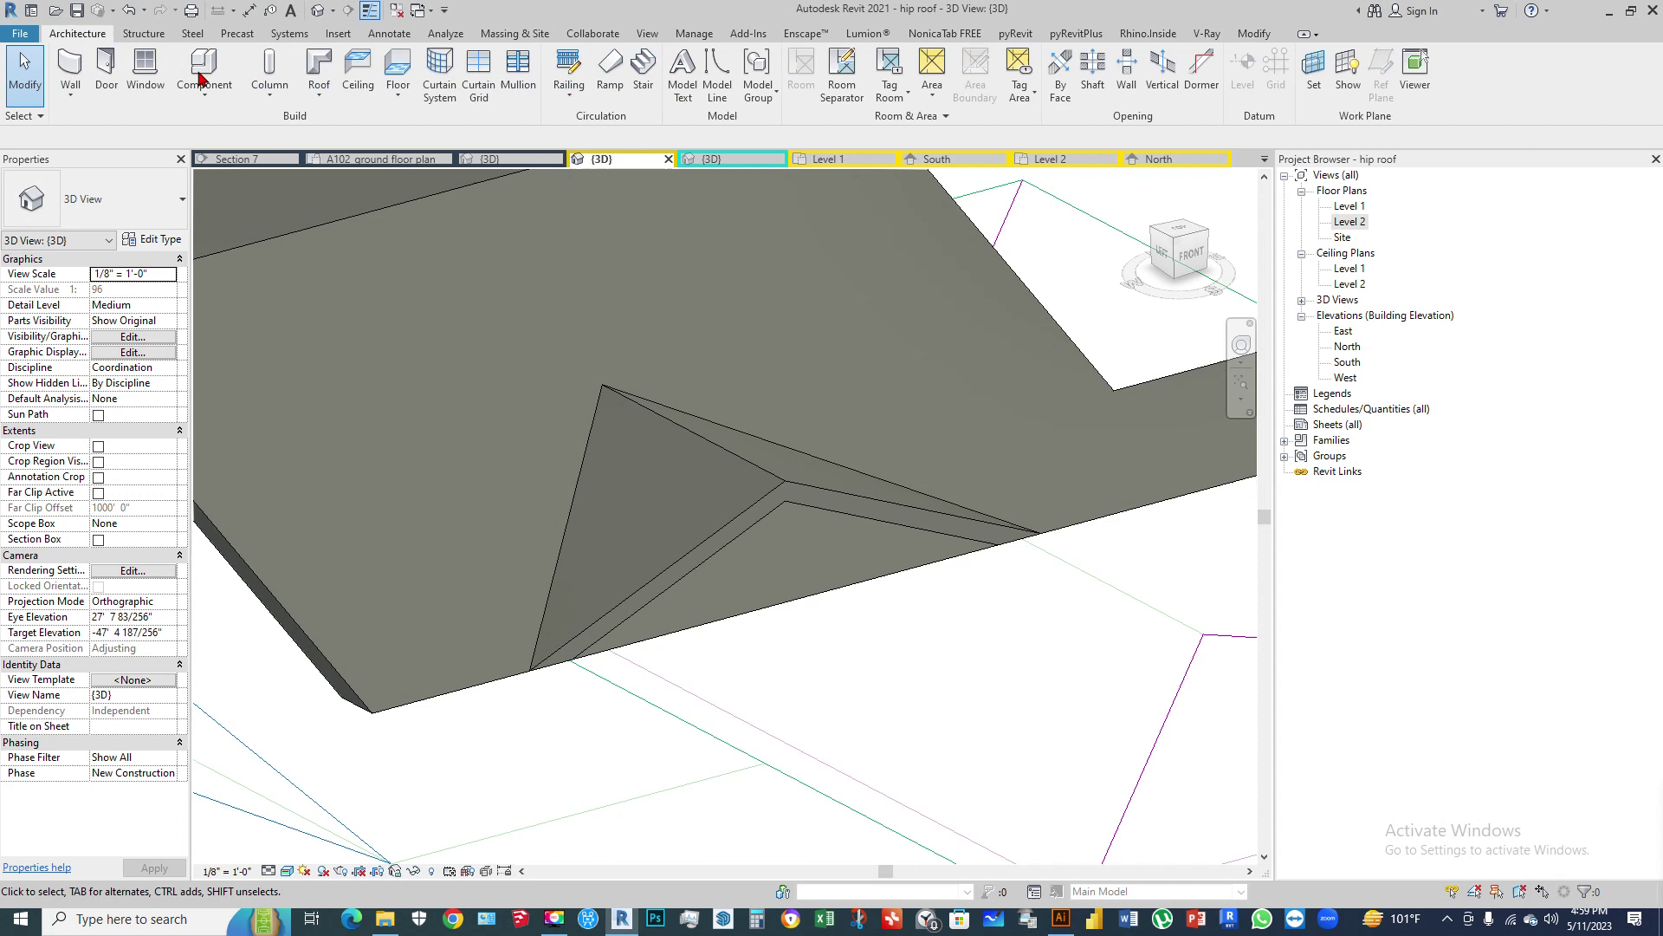
# Step: Outline a dormer opening on the low roof from the dormer's left face and roof edge
pyautogui.click(1204, 68)
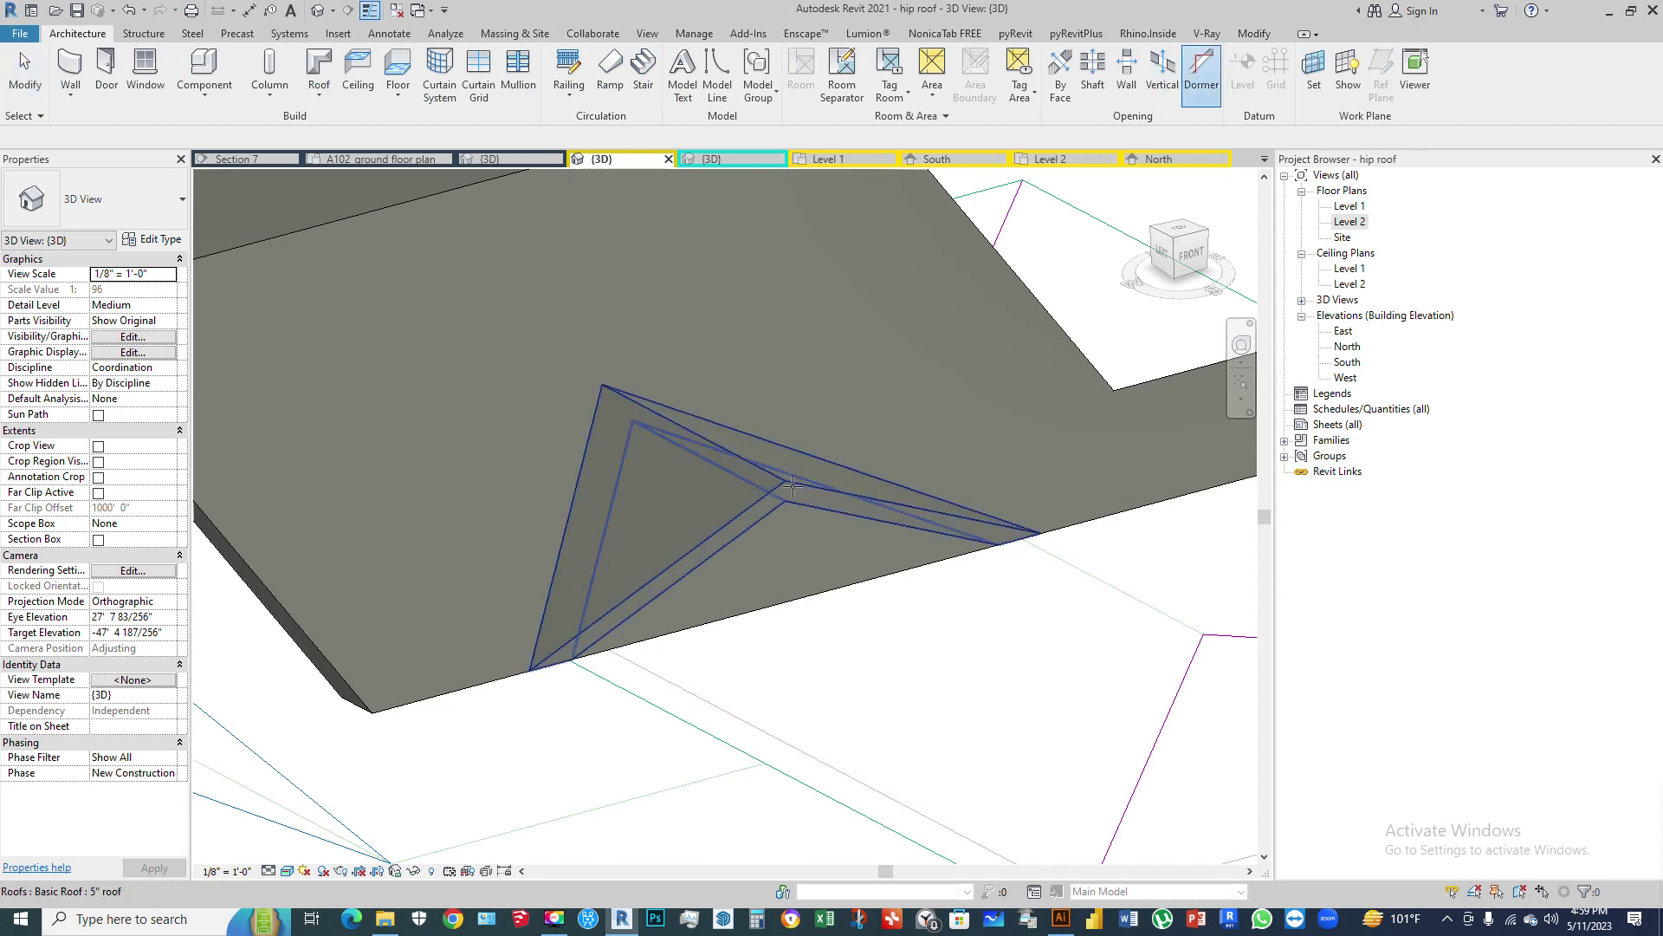
pyautogui.click(731, 621)
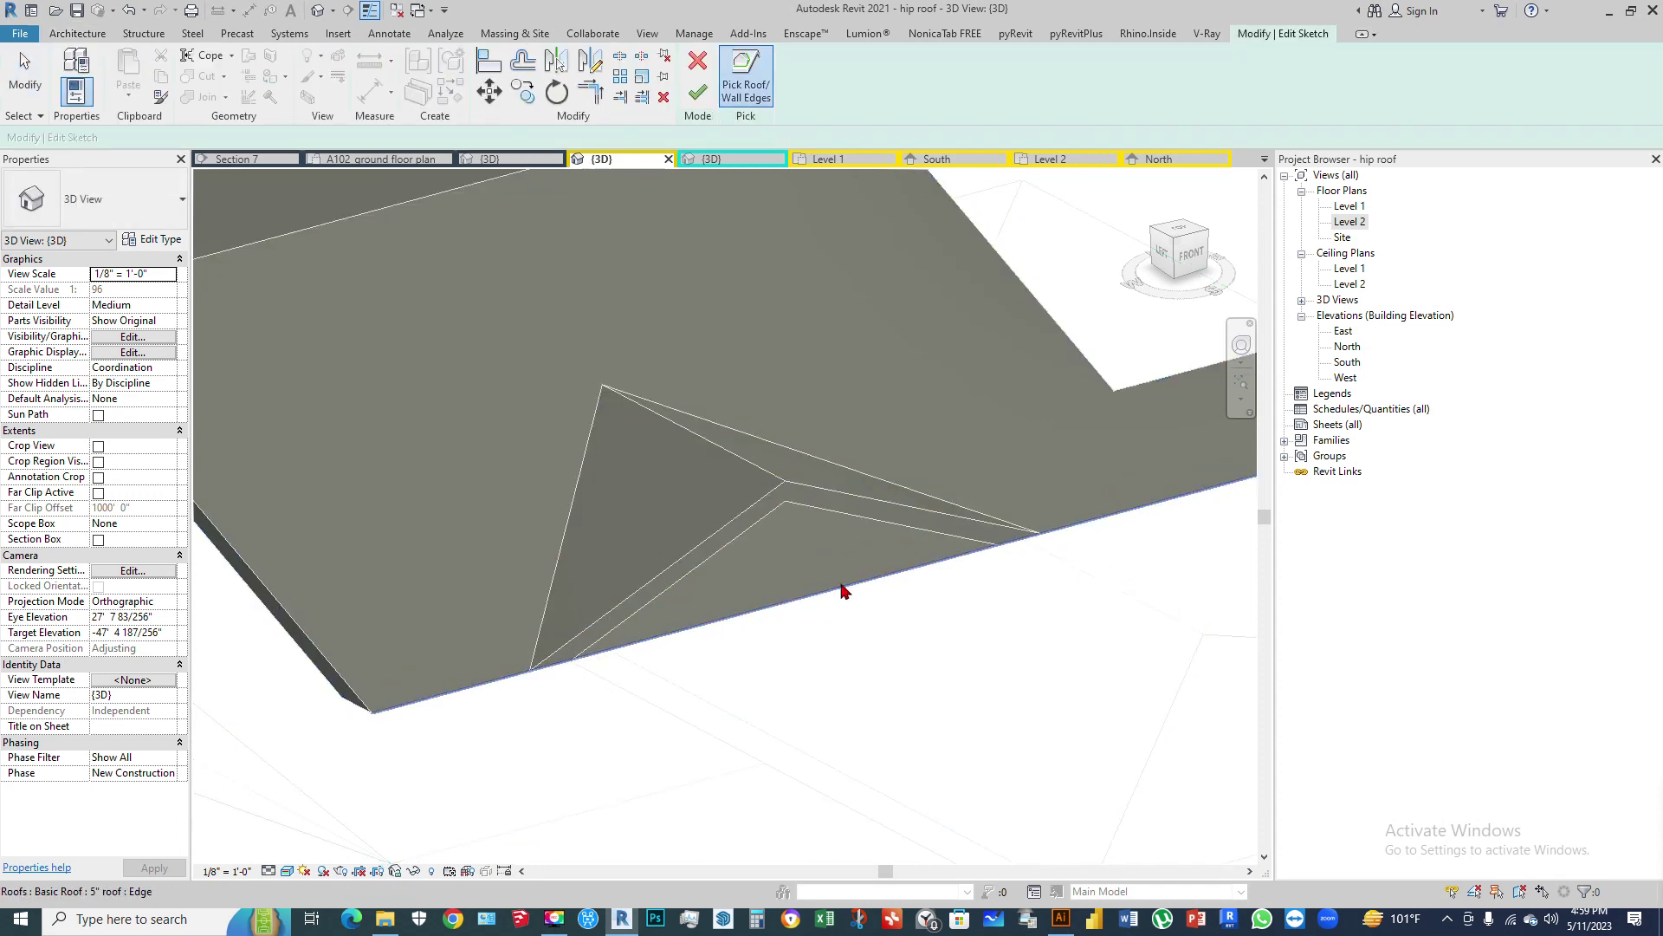
pyautogui.keyDown('shift'); pyautogui.moveTo(575, 420); pyautogui.dragTo(715, 471, button='middle'); pyautogui.keyUp('shift')
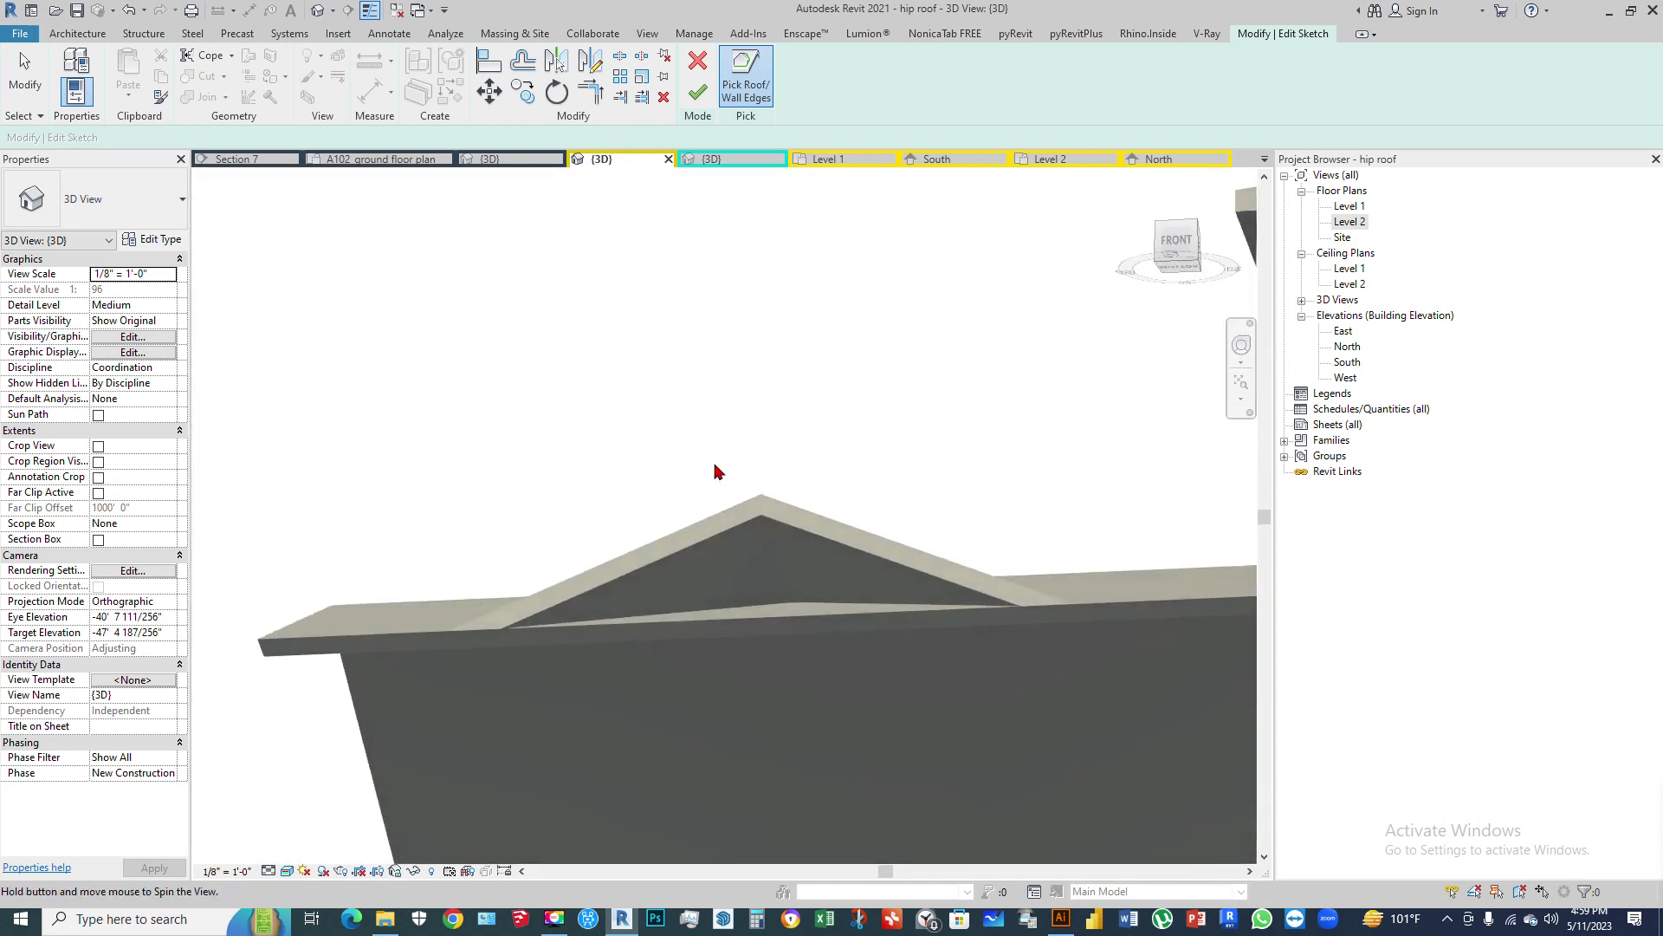
pyautogui.click(719, 557)
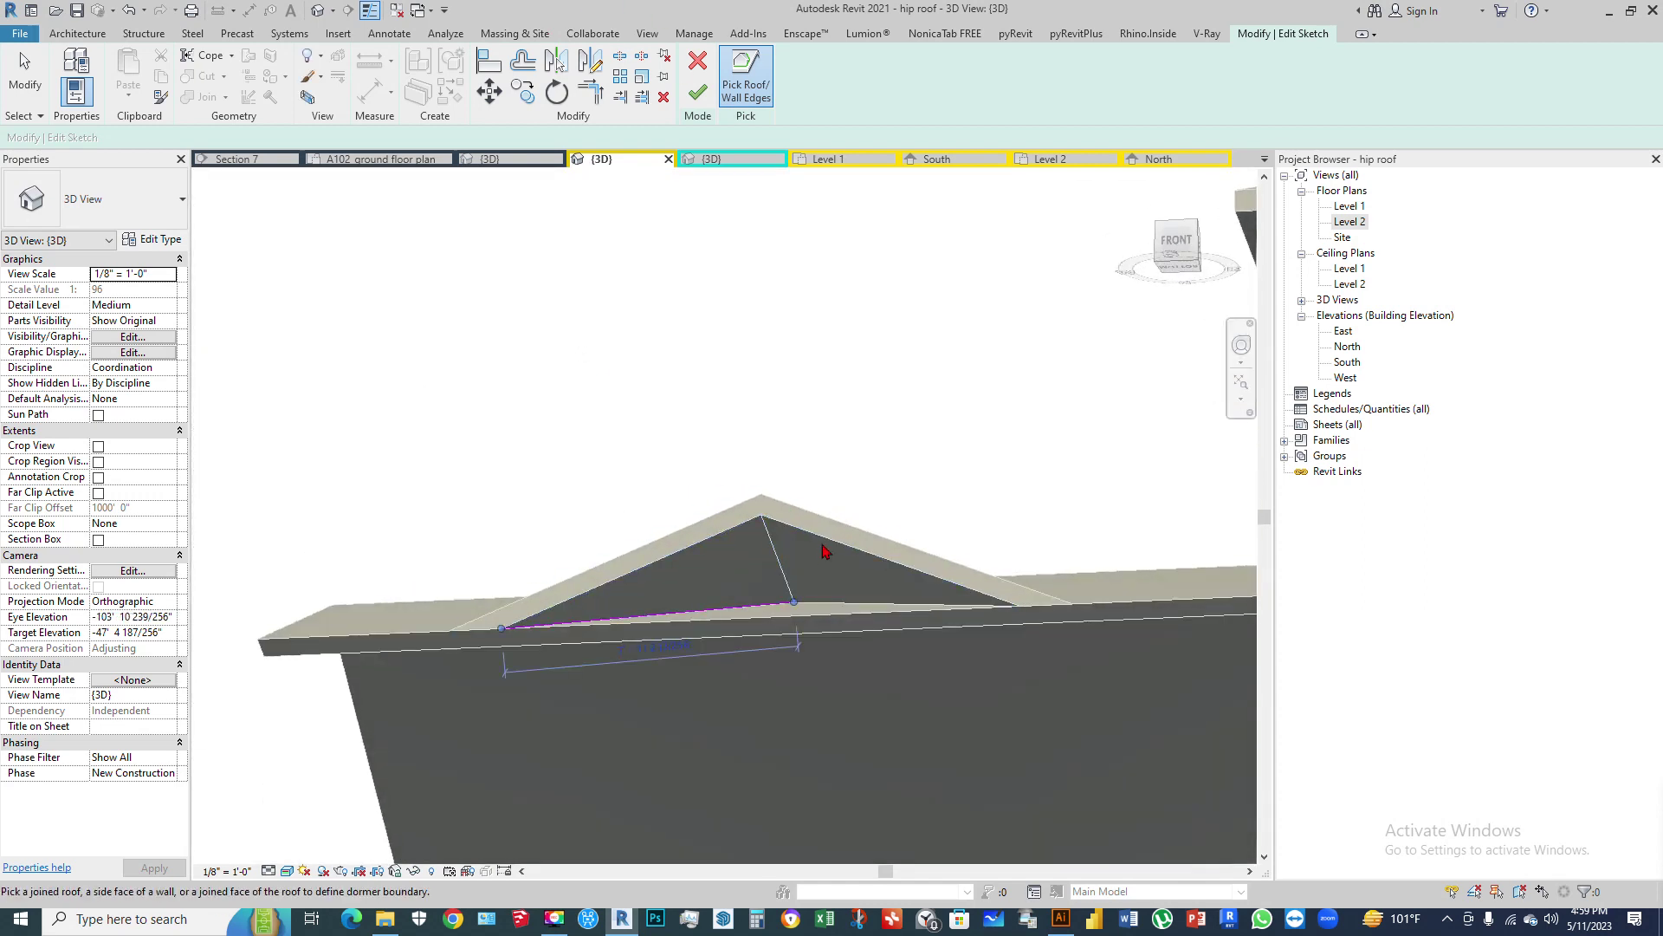
pyautogui.scroll(-3, 787, 522)
pyautogui.moveTo(786, 522)
pyautogui.keyDown('shift'); pyautogui.mouseDown(button='middle')
pyautogui.moveTo(988, 791)
pyautogui.moveTo(760, 521)
pyautogui.mouseUp(button='middle'); pyautogui.keyUp('shift')
pyautogui.click(760, 521)
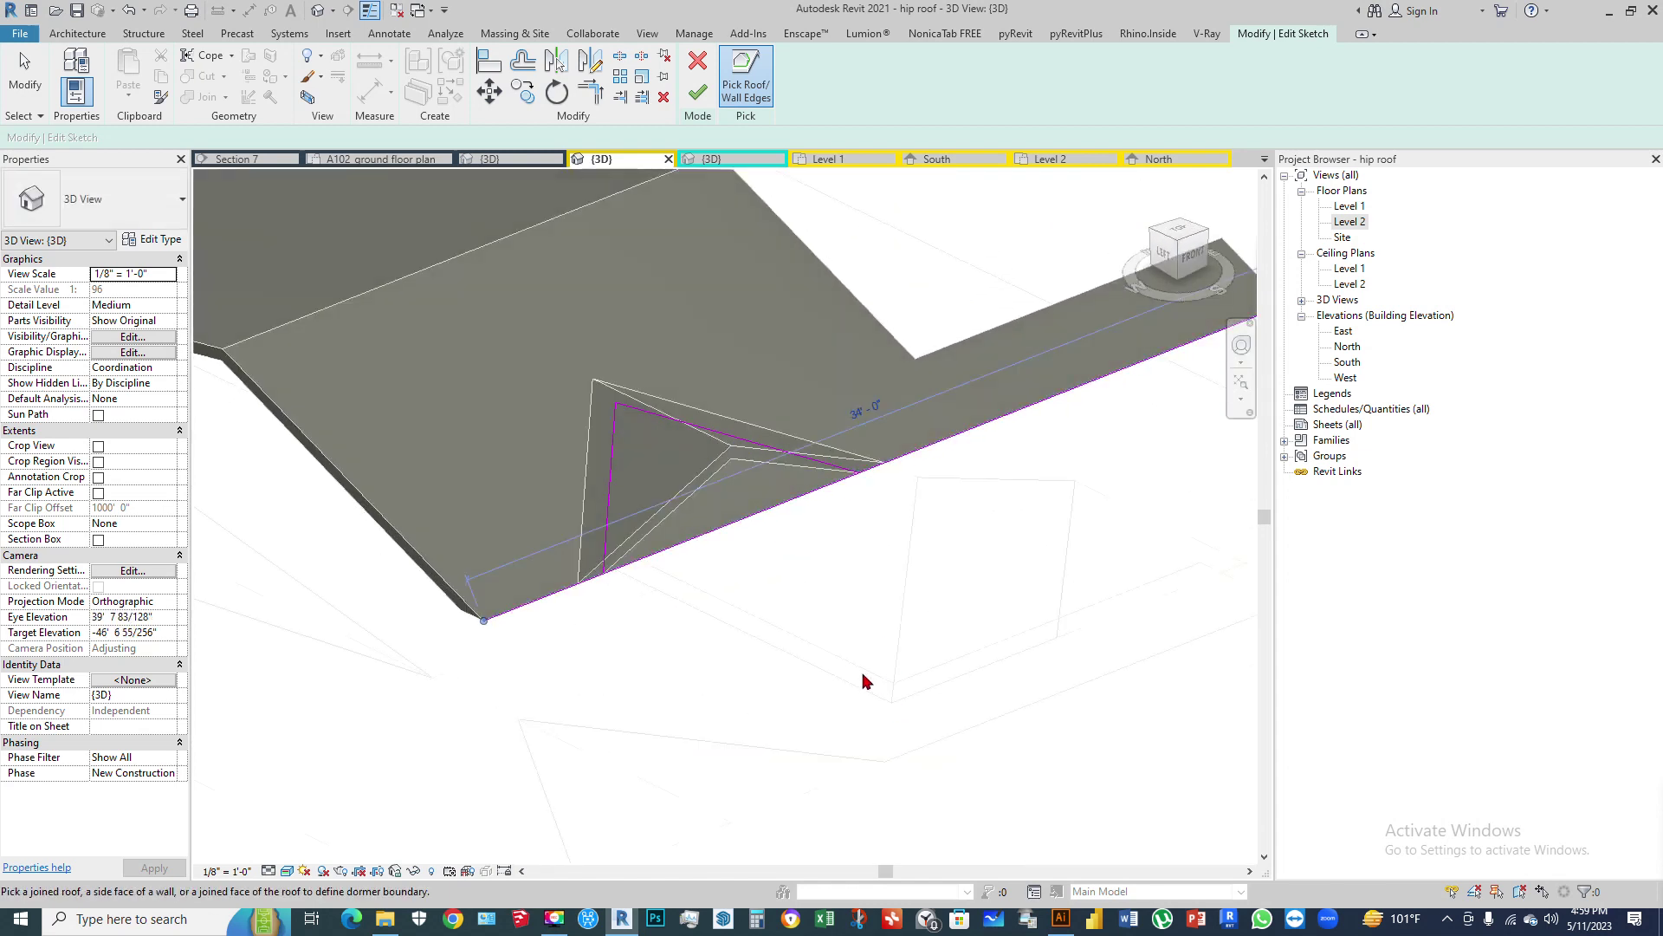
pyautogui.click(705, 90)
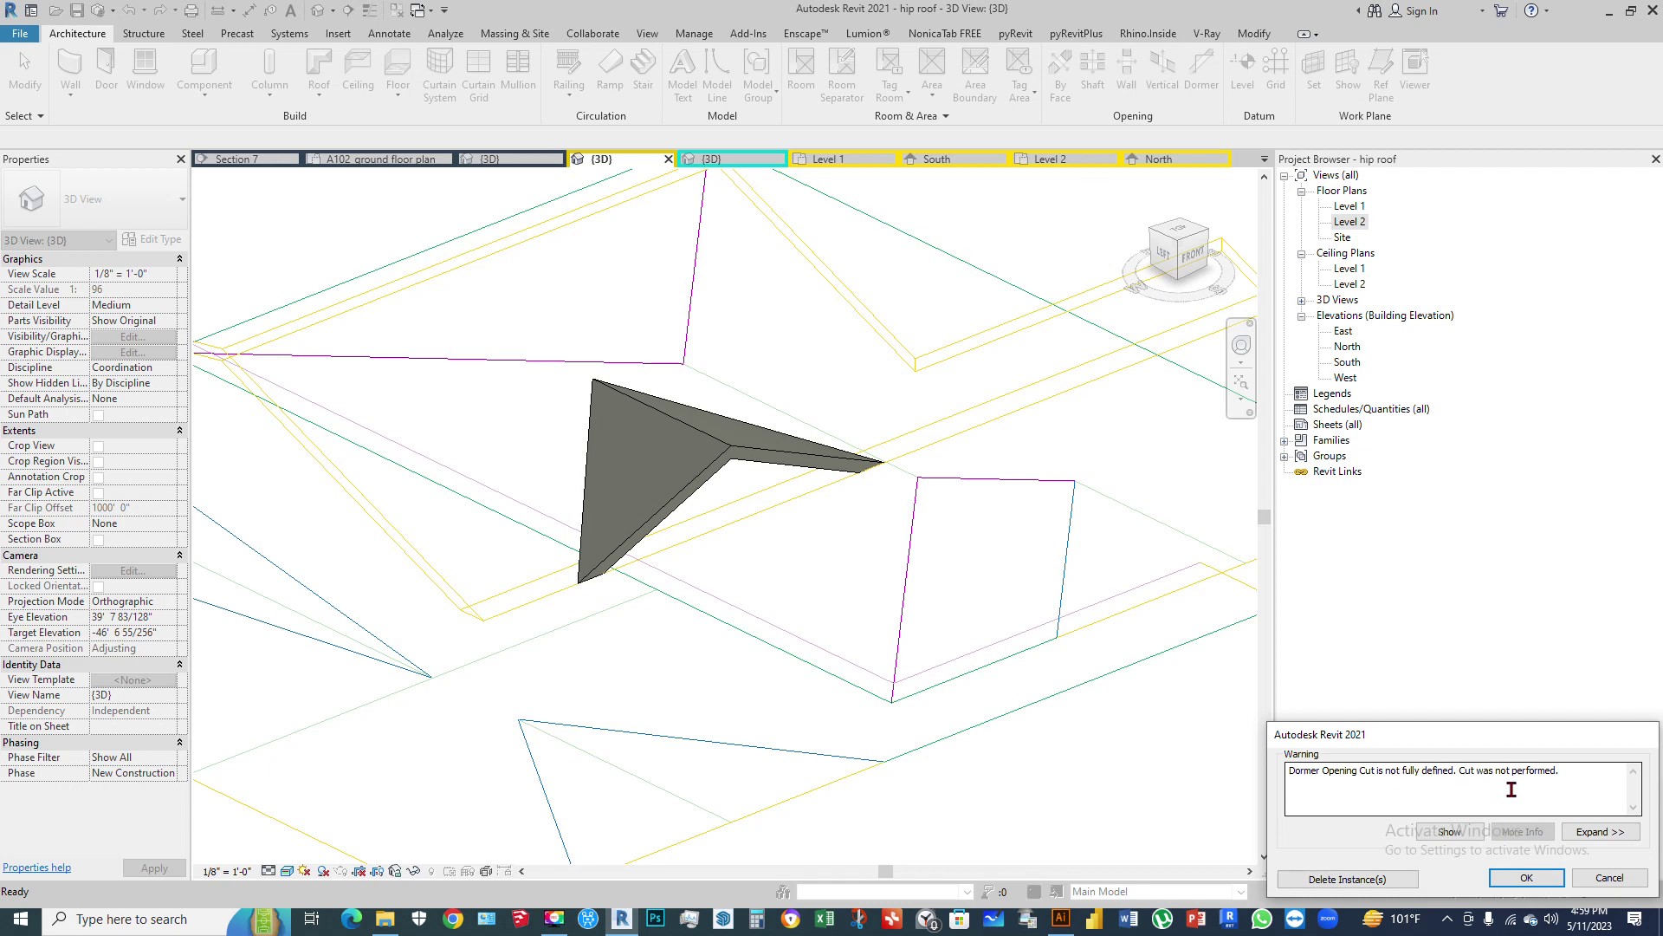
# Step: Dismiss the warning and change the dormer roof's rafter cut to Two Cut - Square
pyautogui.click(1541, 881)
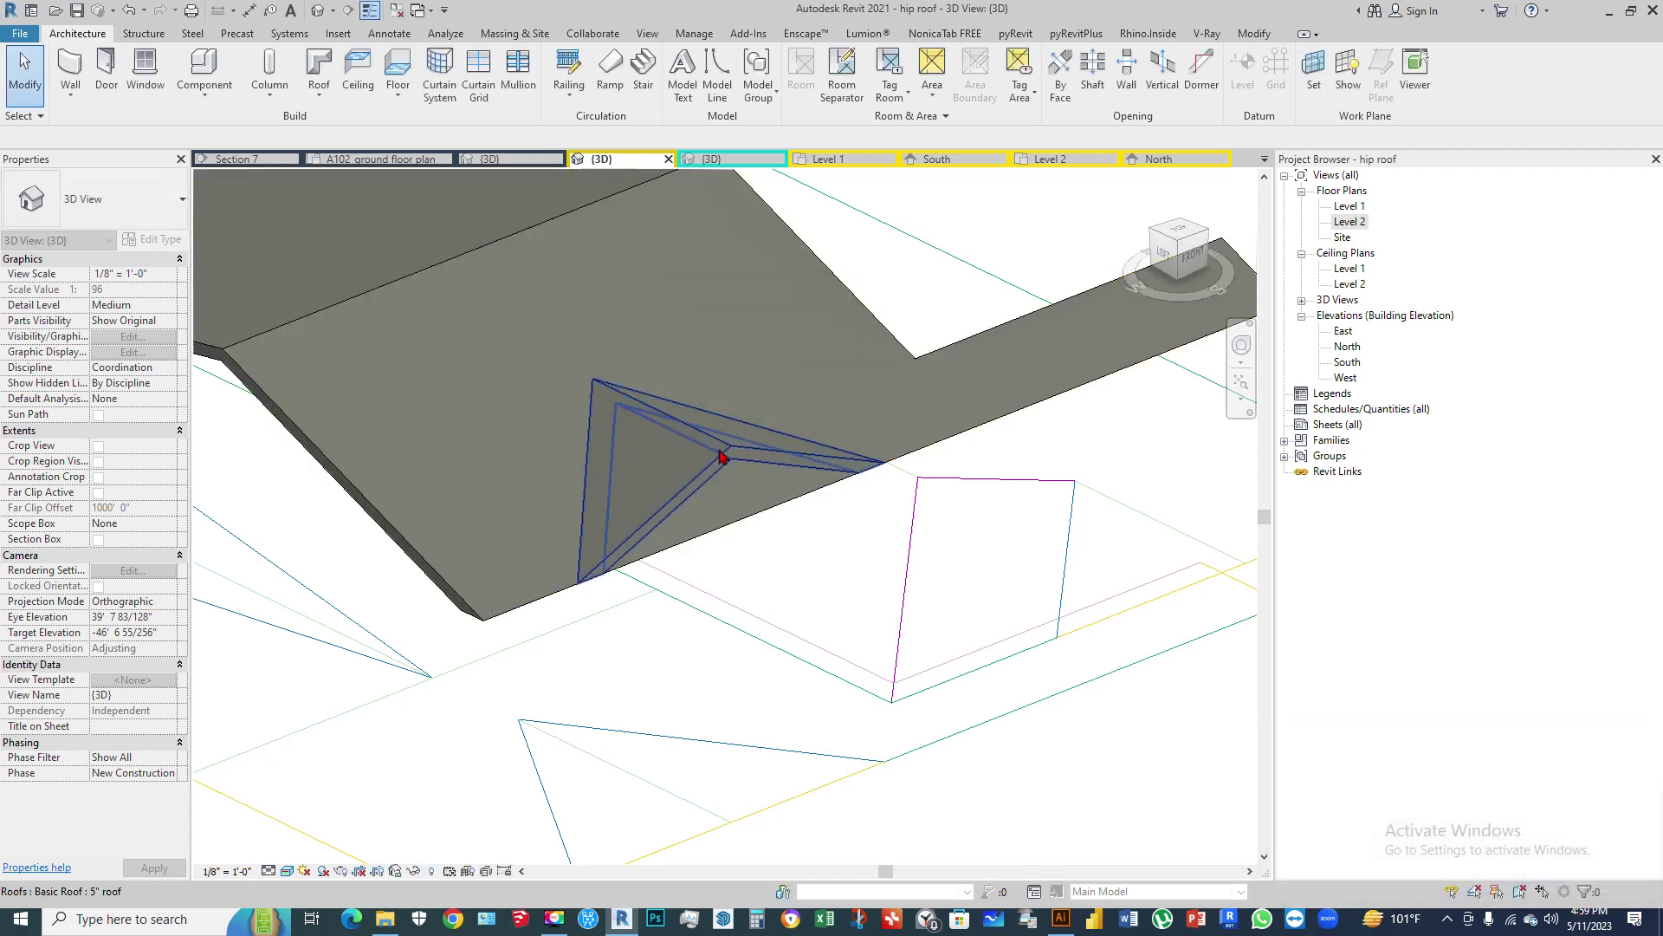
pyautogui.scroll(4, 647, 583)
pyautogui.keyDown('shift'); pyautogui.moveTo(743, 580); pyautogui.dragTo(731, 427, button='middle'); pyautogui.keyUp('shift')
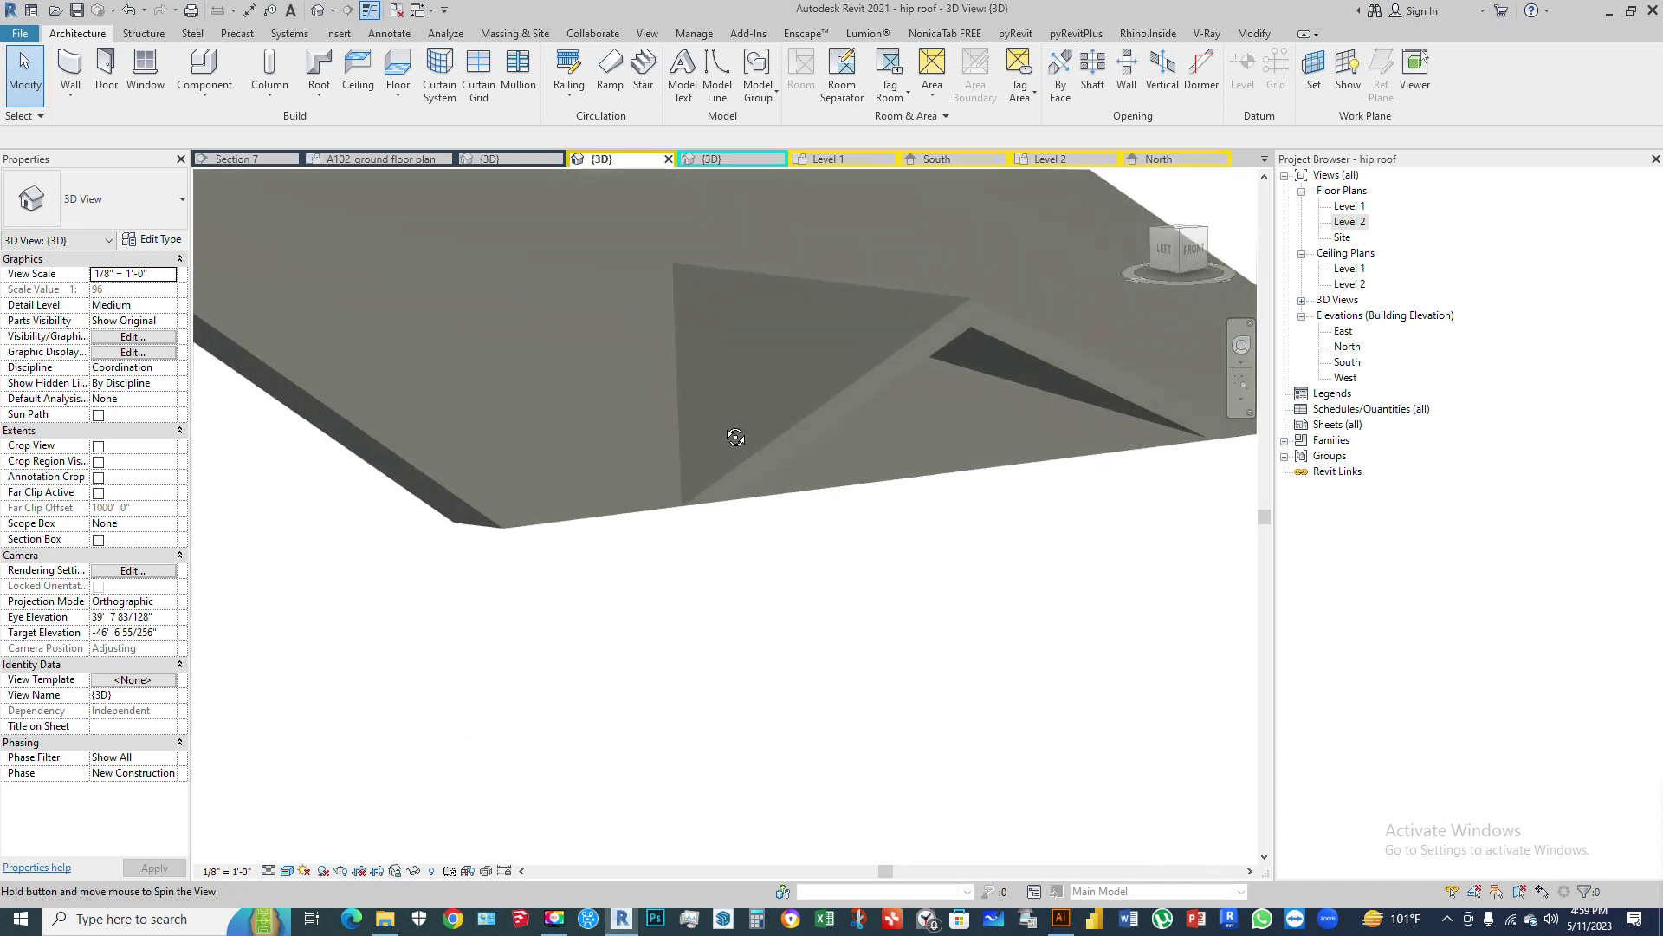
pyautogui.scroll(2, 732, 427)
pyautogui.click(751, 468)
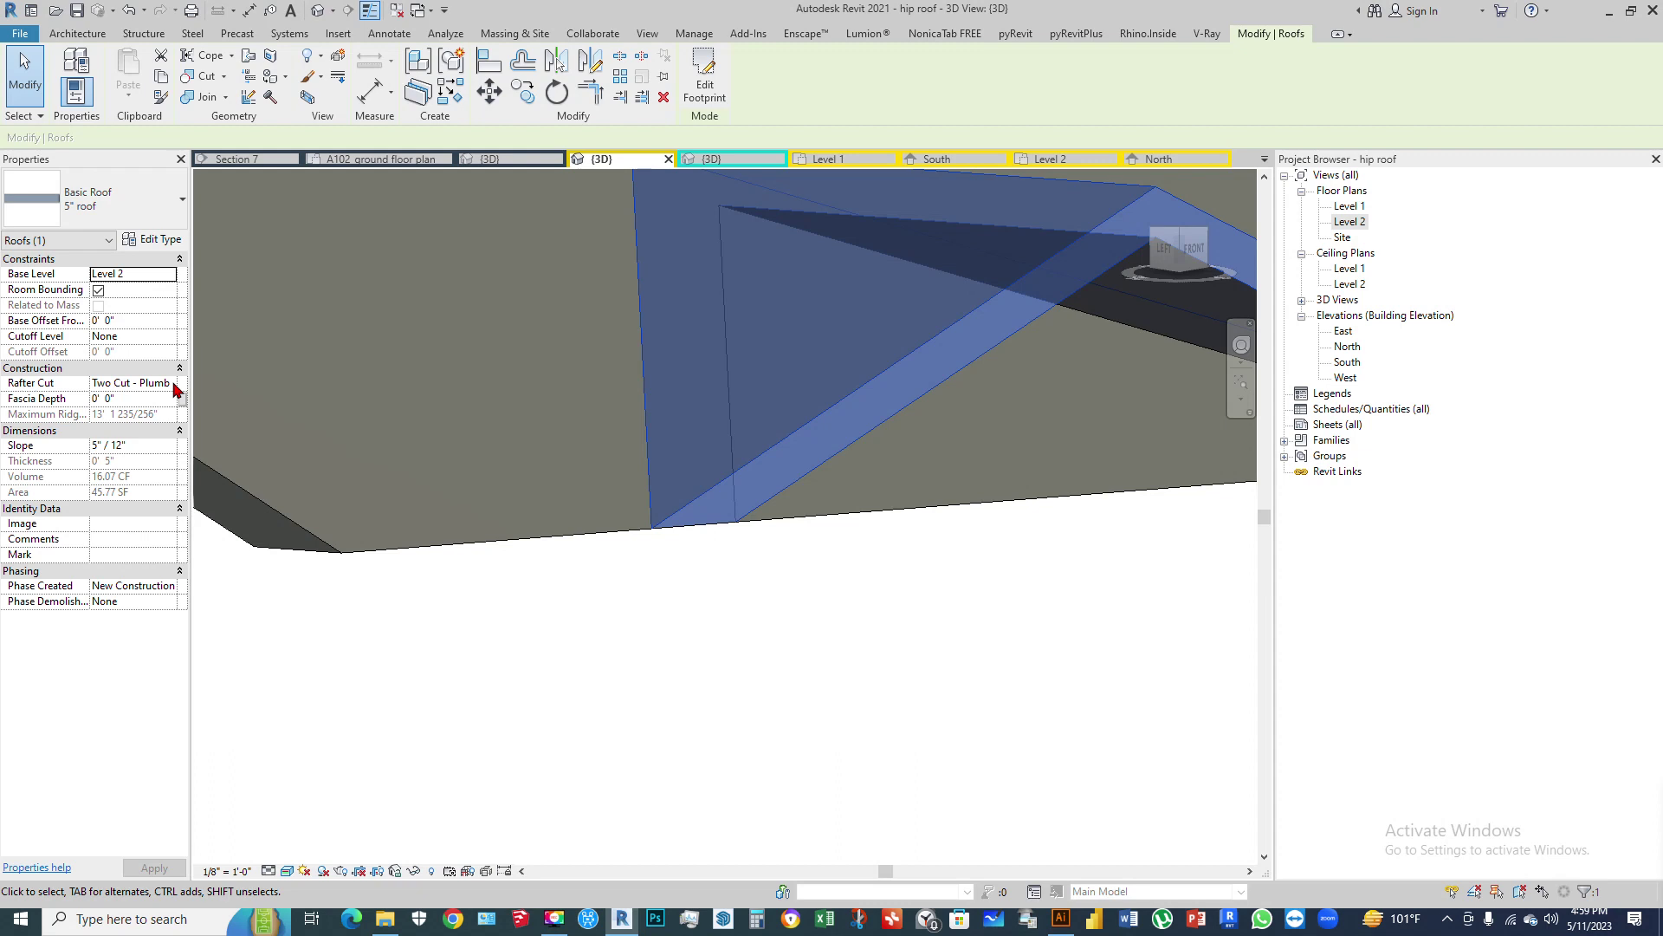
pyautogui.click(168, 384)
pyautogui.click(165, 429)
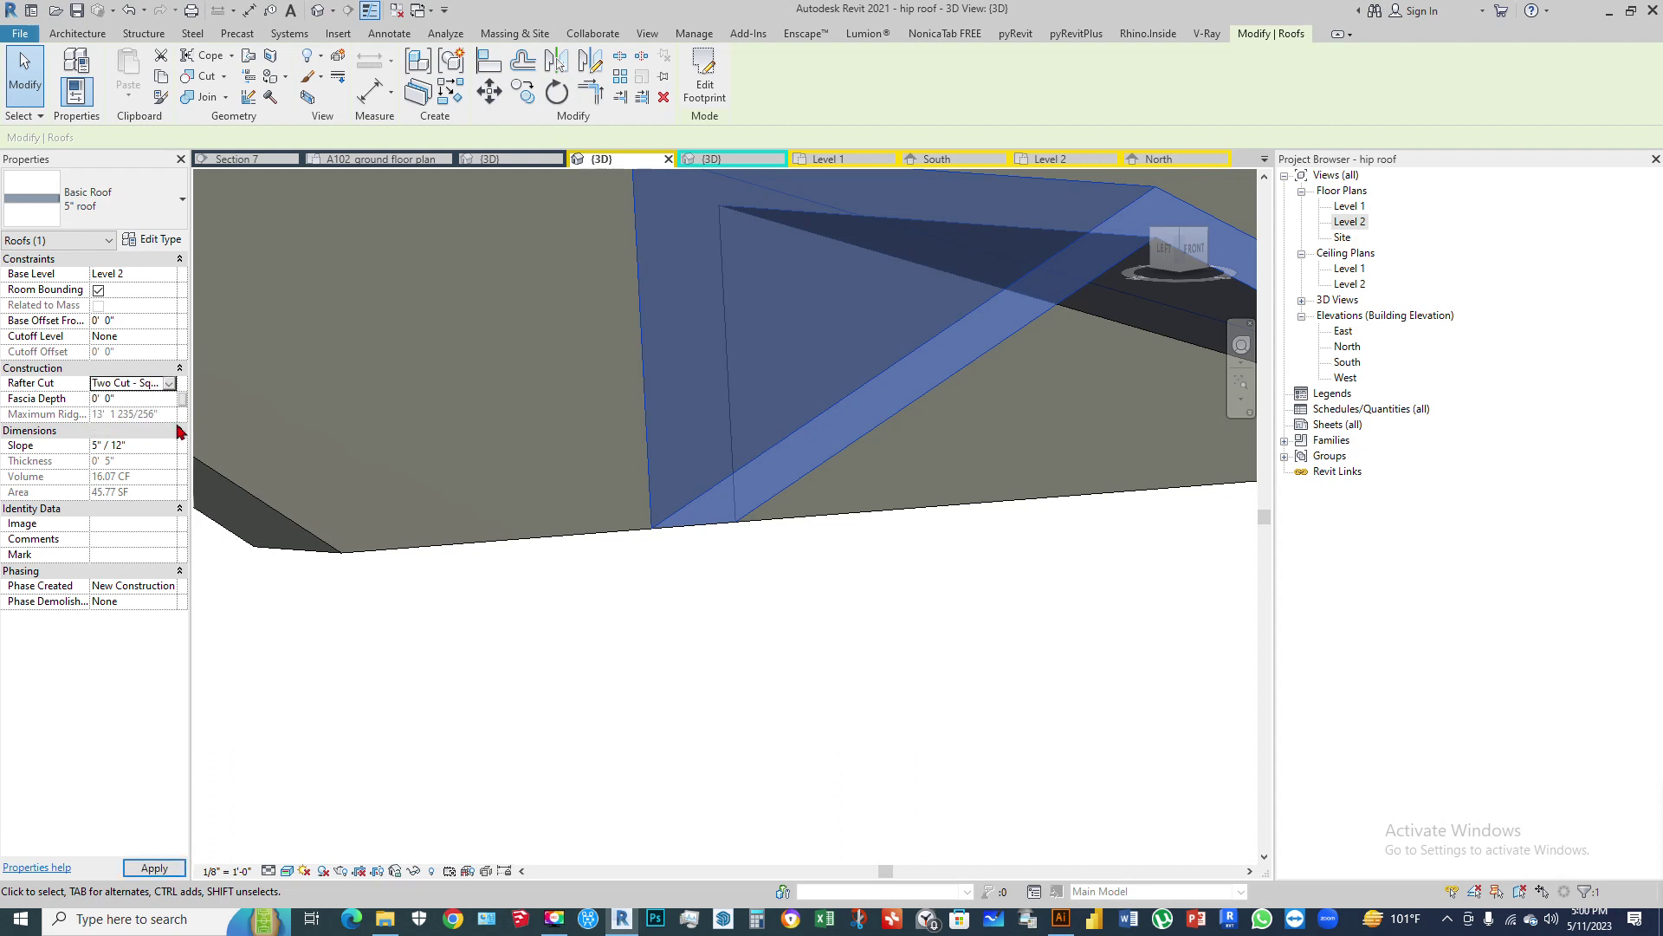
pyautogui.click(873, 624)
# Step: Try a new dormer fascia depth and Two Cut - Plumb, cancelling both after the join error
pyautogui.click(691, 490)
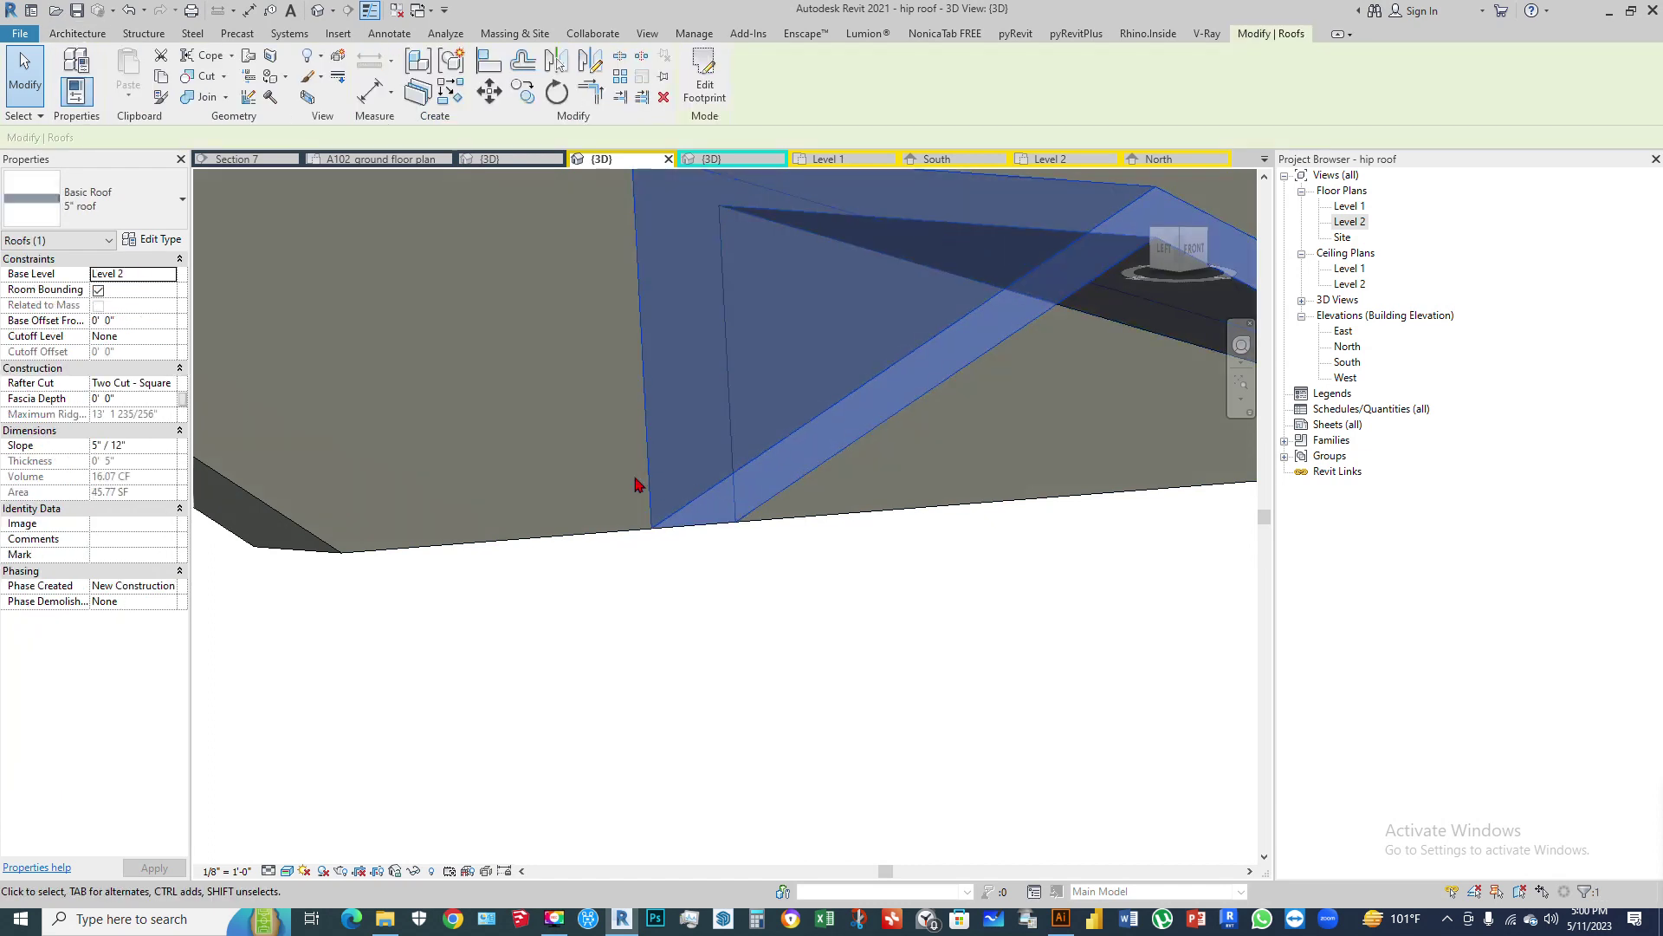
pyautogui.click(144, 400)
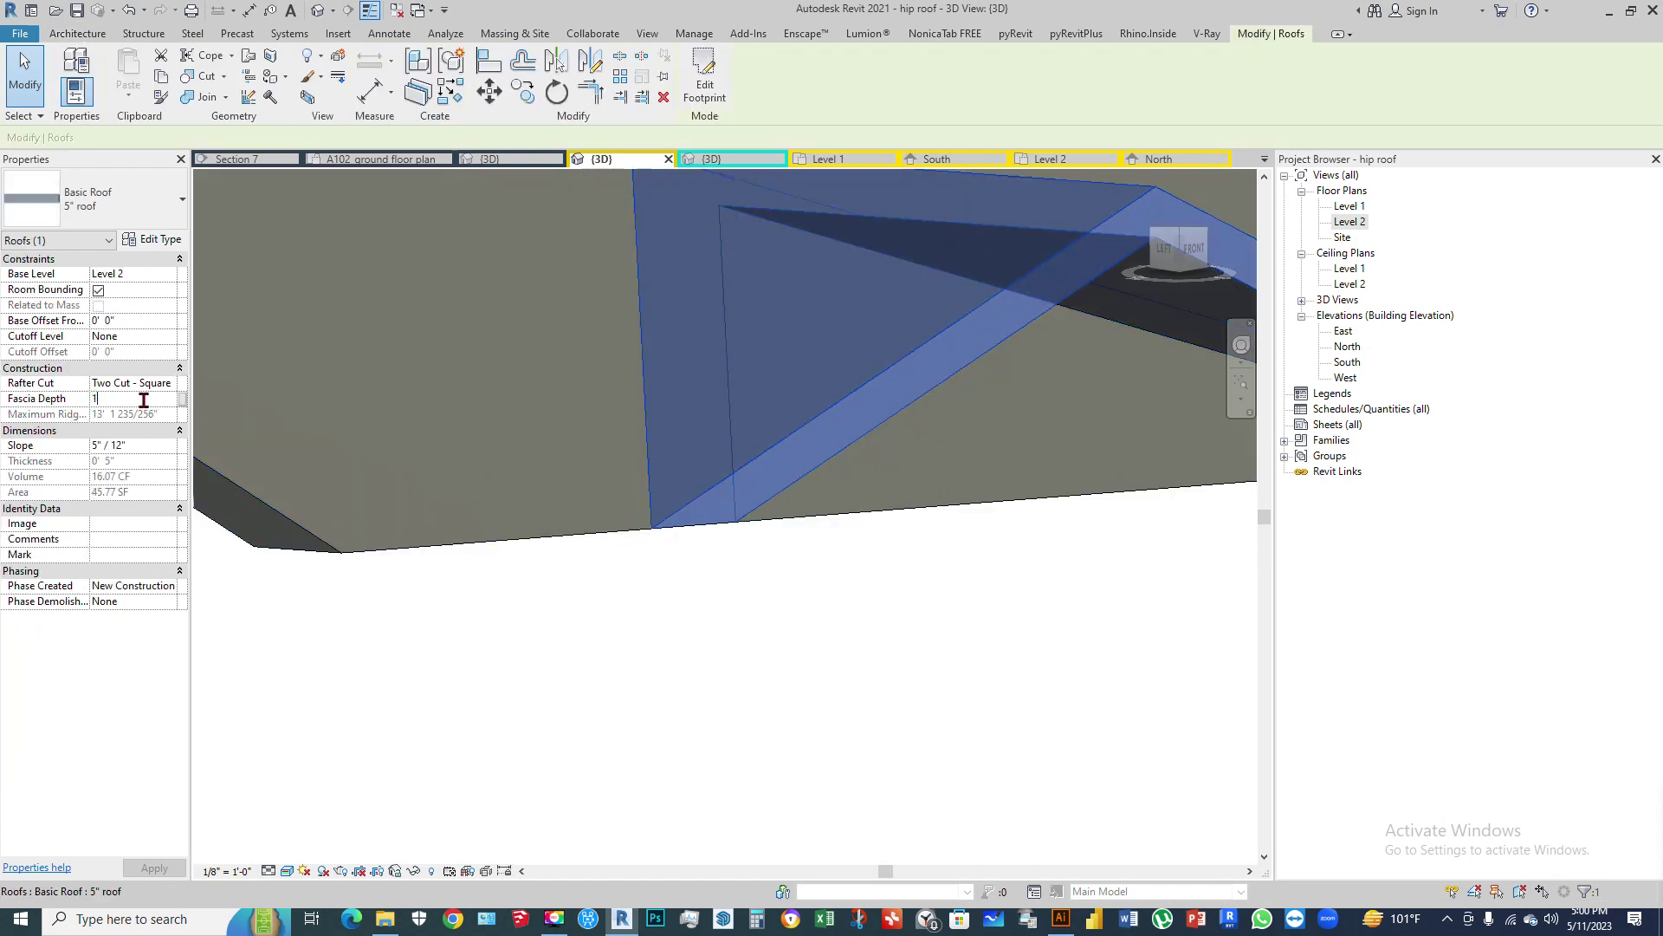
pyautogui.click(923, 627)
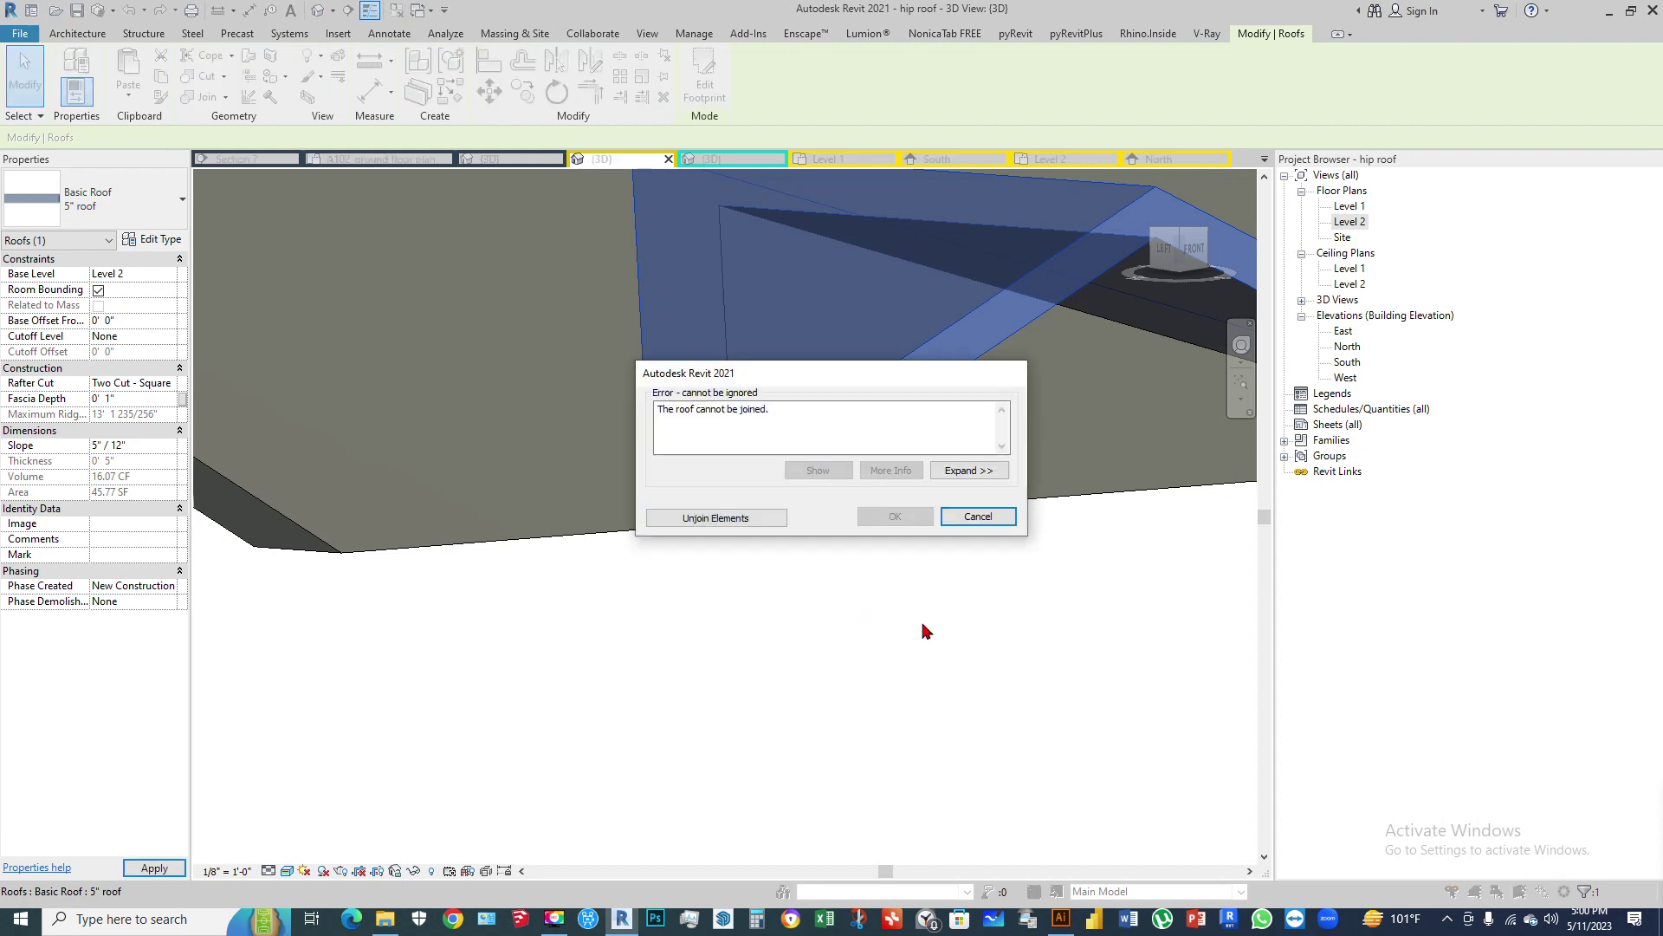
pyautogui.click(733, 517)
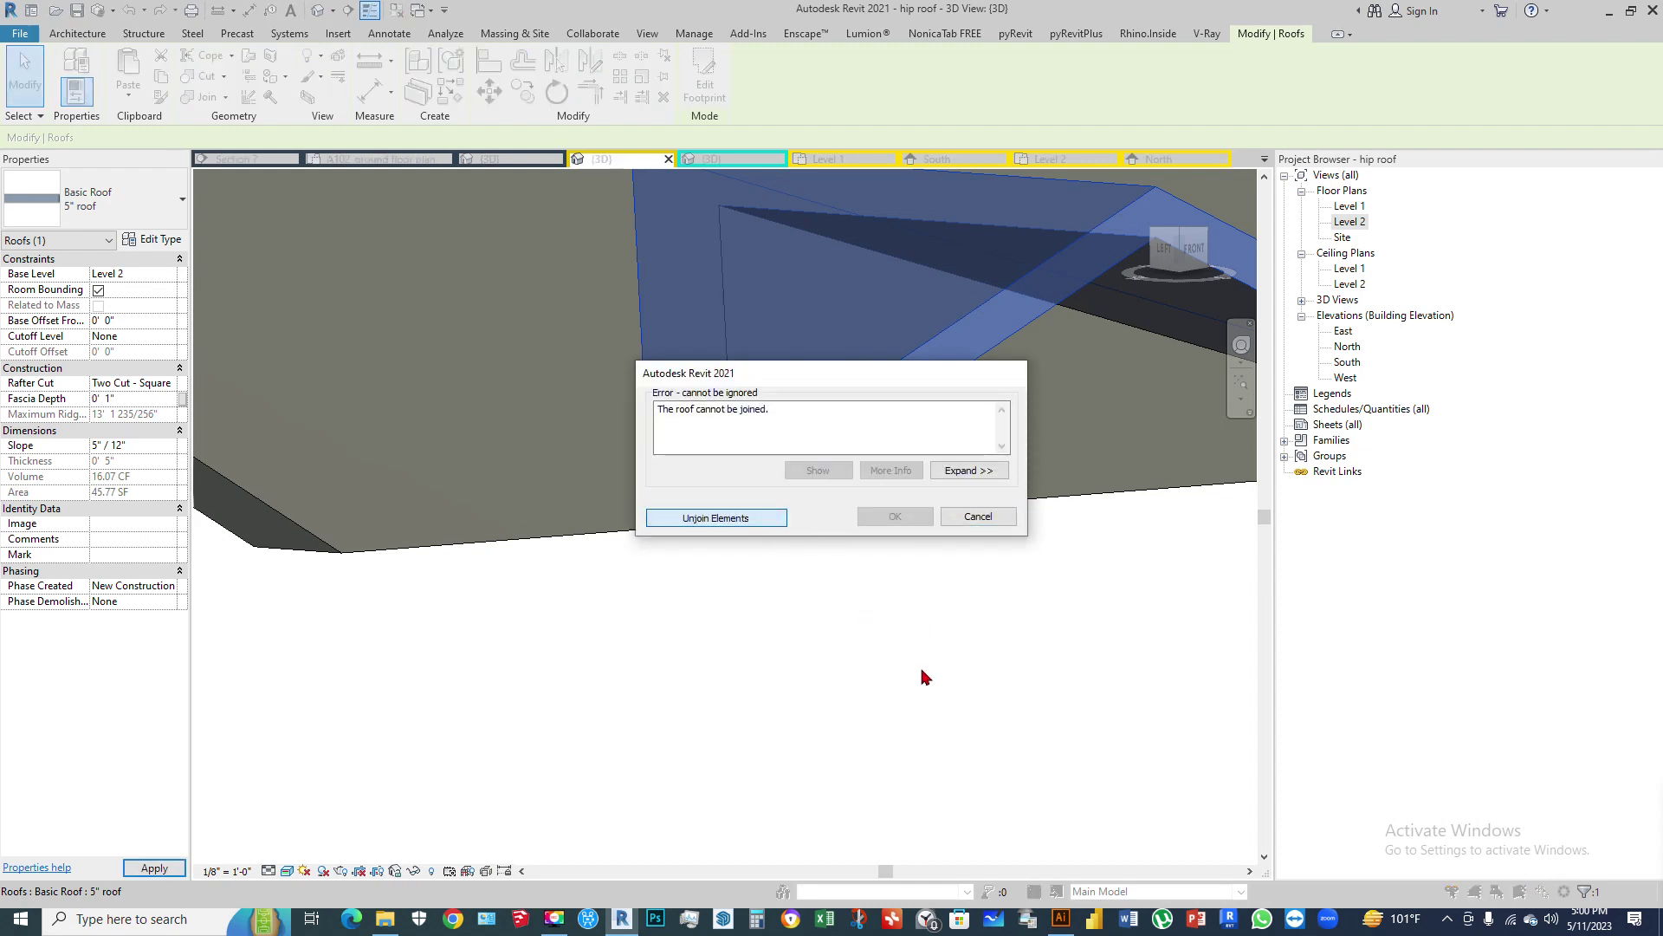
pyautogui.click(978, 516)
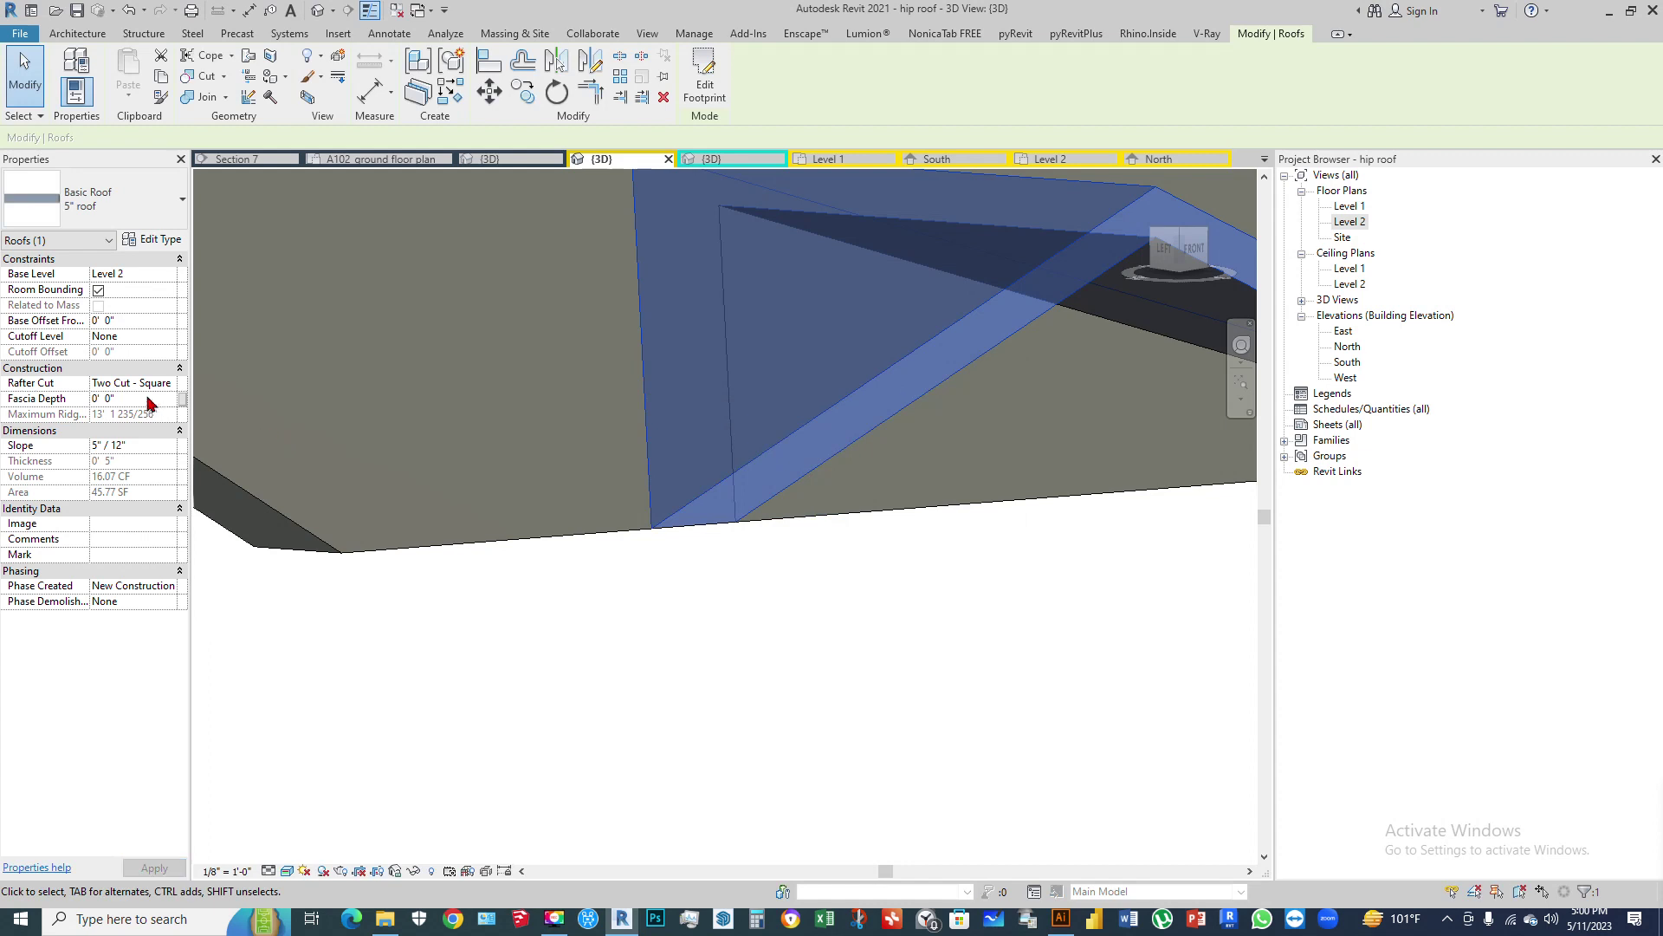
pyautogui.click(171, 384)
pyautogui.click(130, 413)
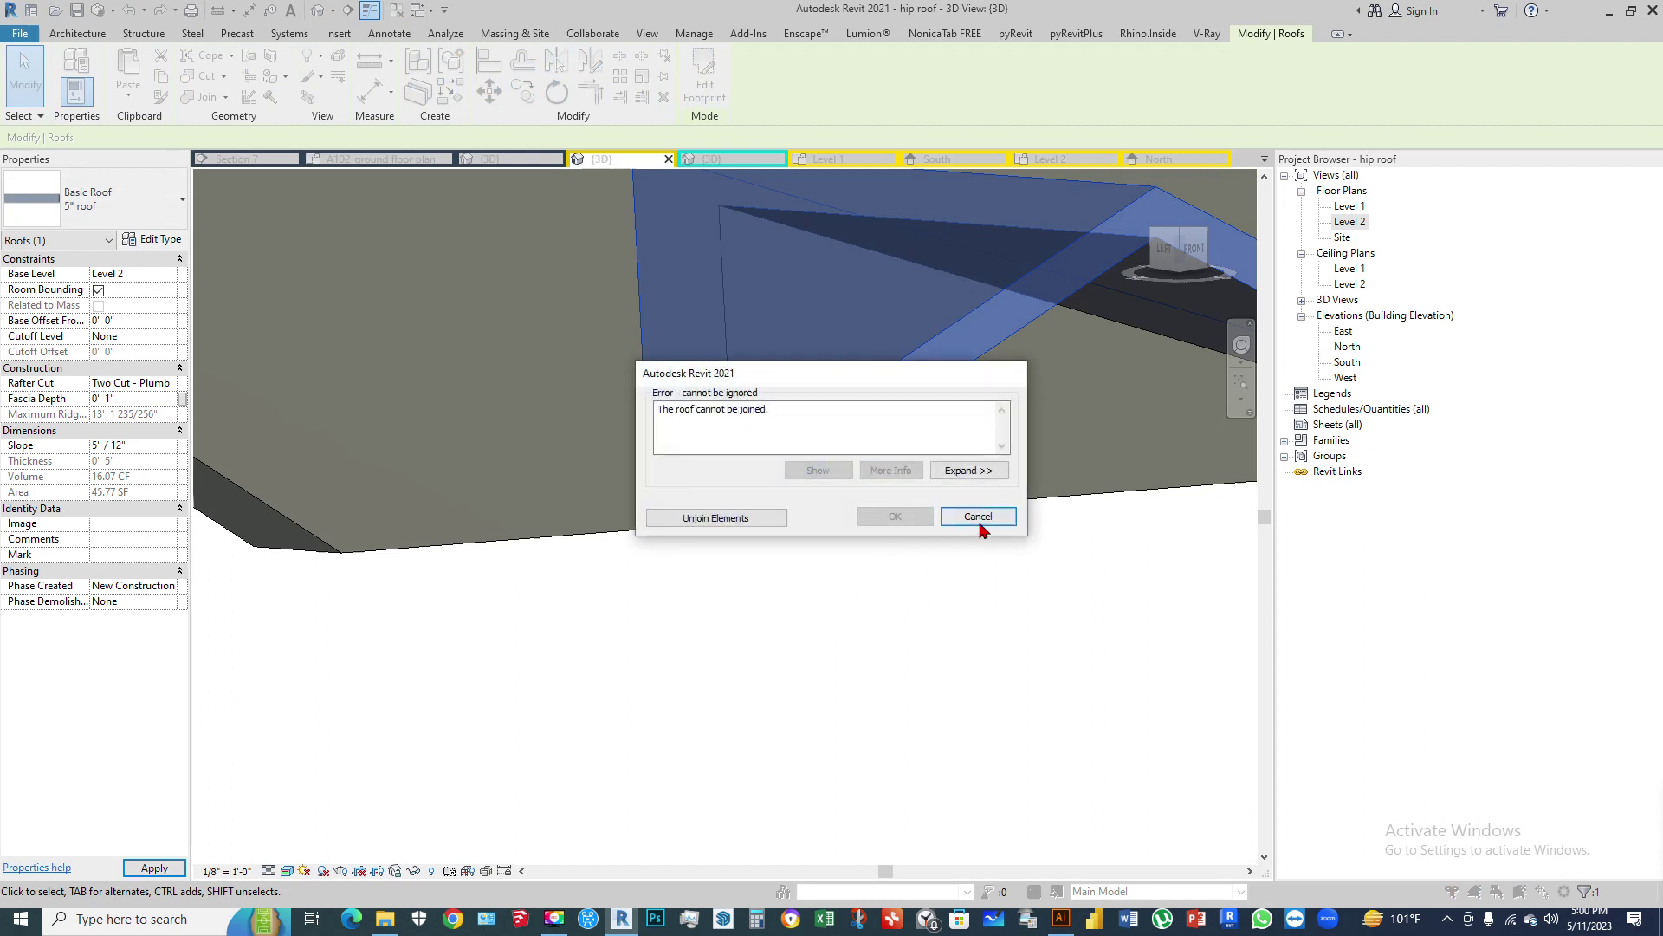
pyautogui.click(971, 513)
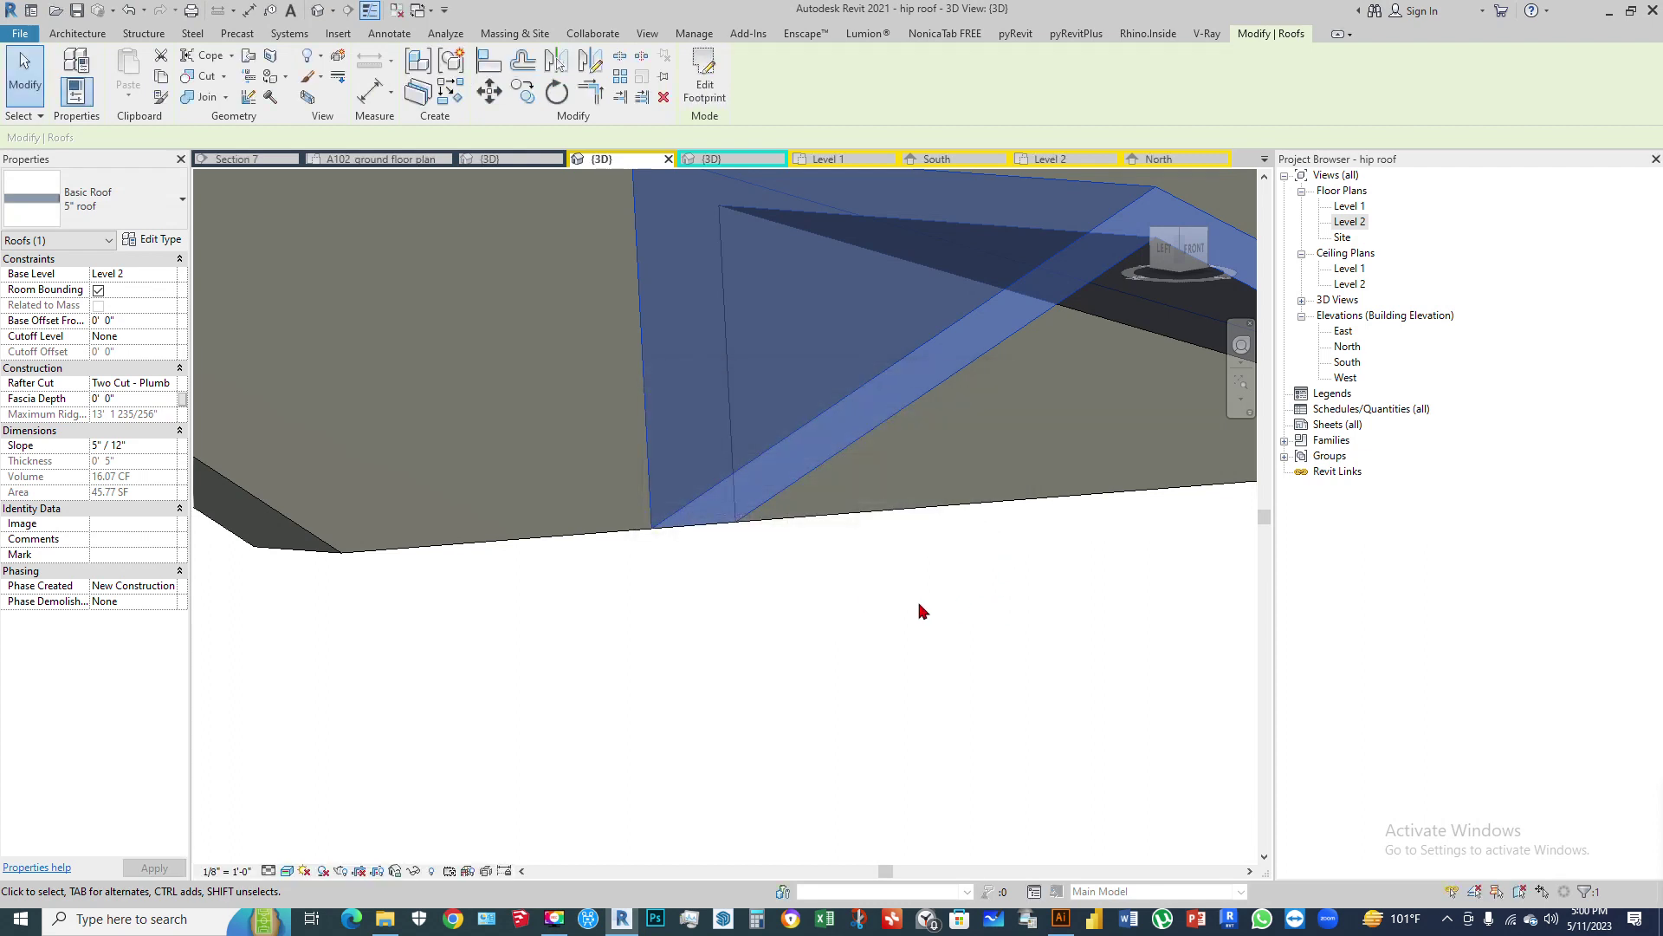
pyautogui.scroll(-1, 604, 654)
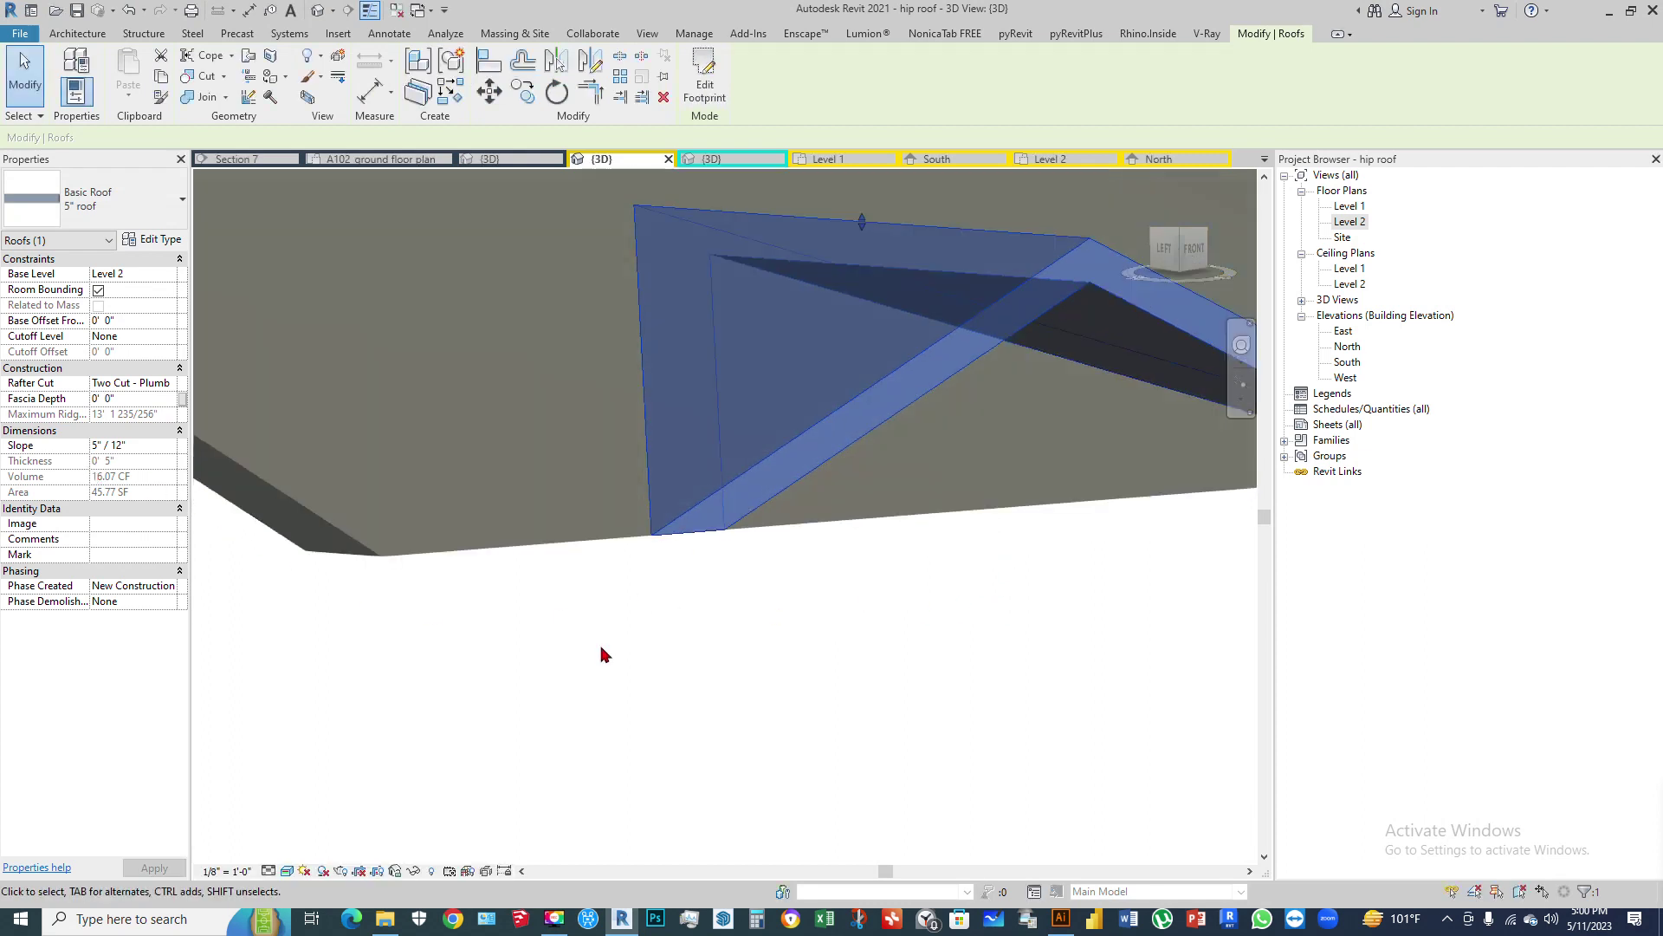
pyautogui.scroll(-2, 604, 654)
pyautogui.press('Escape')
# Step: Set the large roof's rafter cut to Plumb Cut
pyautogui.keyDown('shift'); pyautogui.moveTo(751, 472); pyautogui.dragTo(740, 550, button='middle'); pyautogui.keyUp('shift')
pyautogui.press('Tab')
pyautogui.click(476, 666)
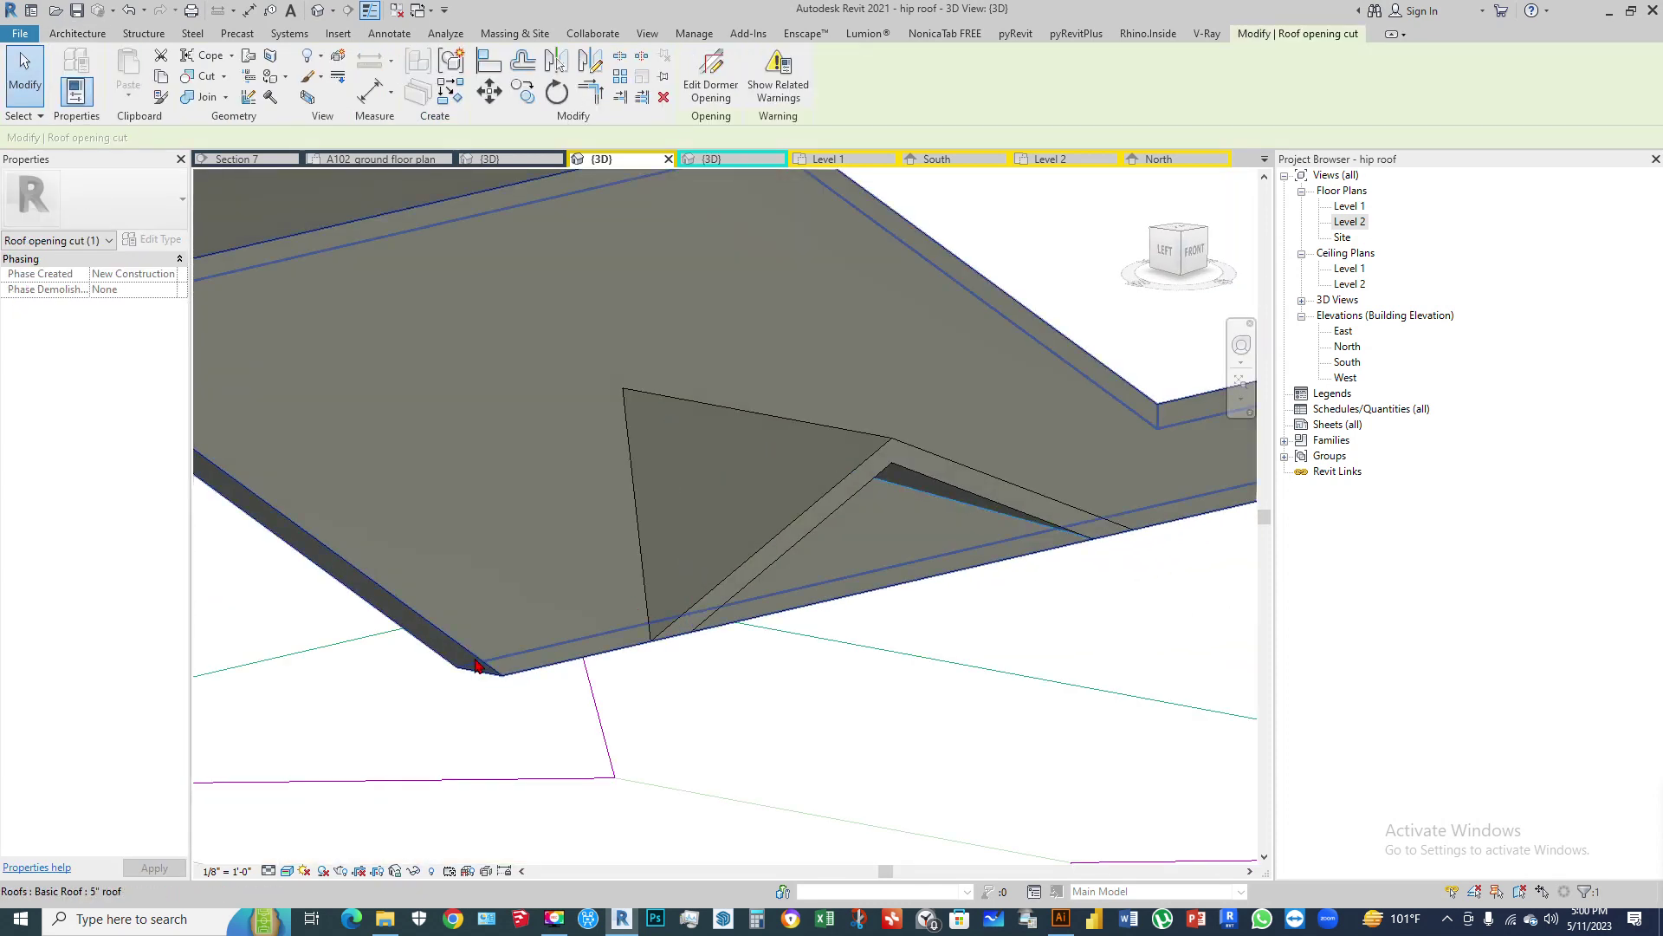
pyautogui.click(475, 665)
pyautogui.click(173, 386)
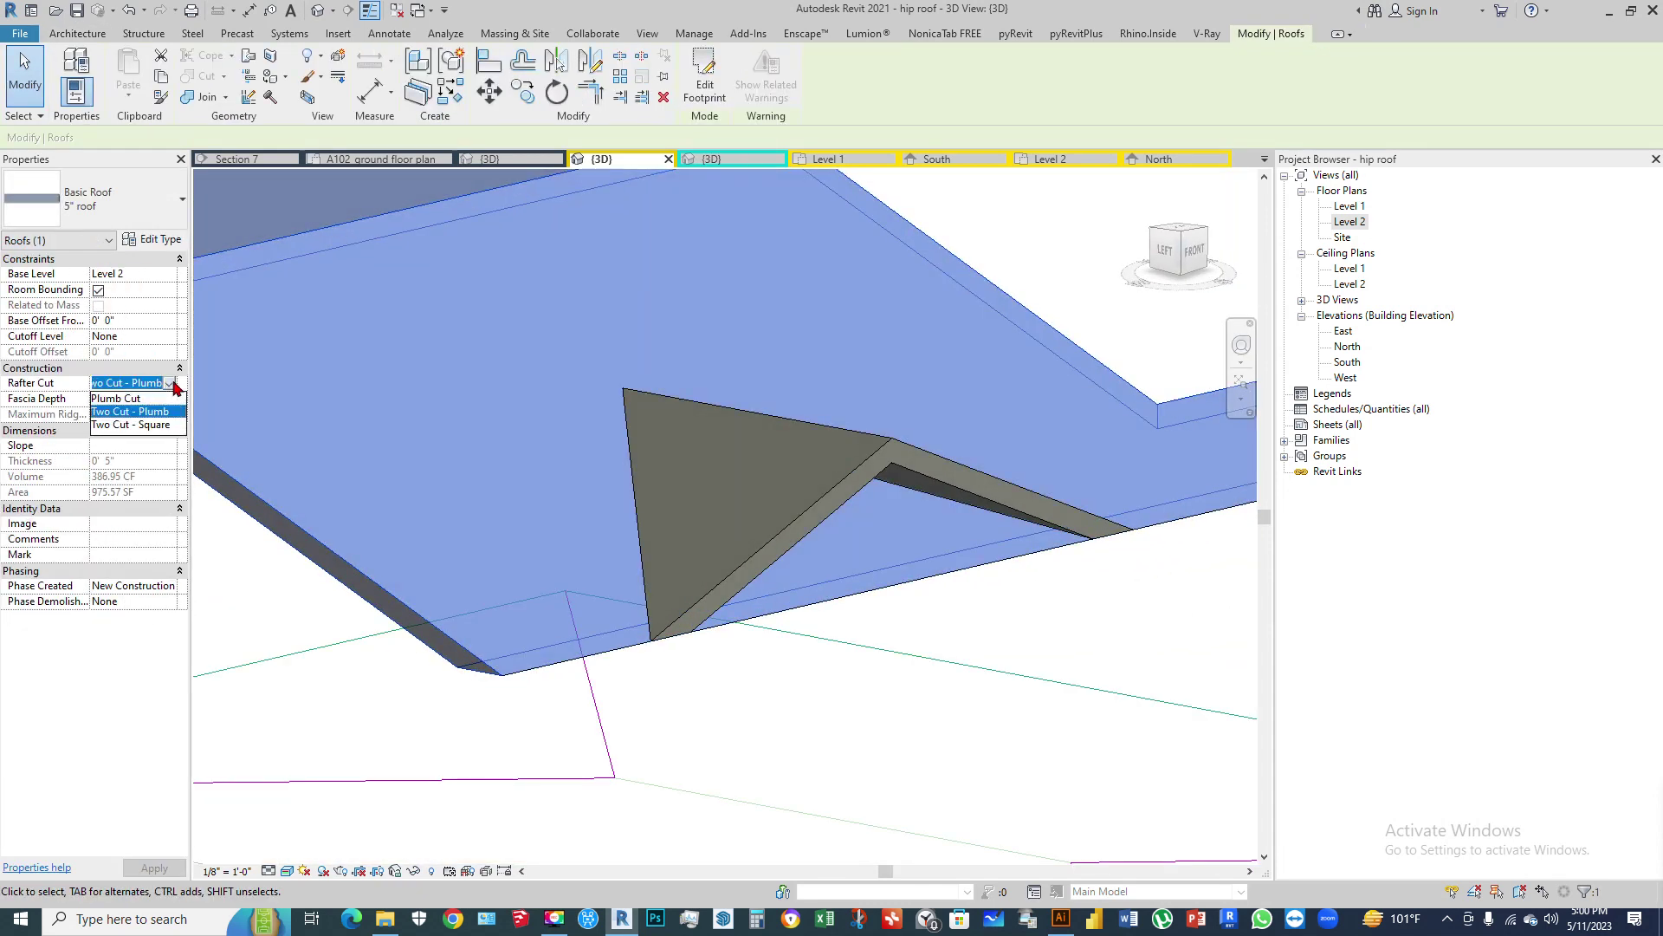
pyautogui.click(129, 410)
pyautogui.click(754, 710)
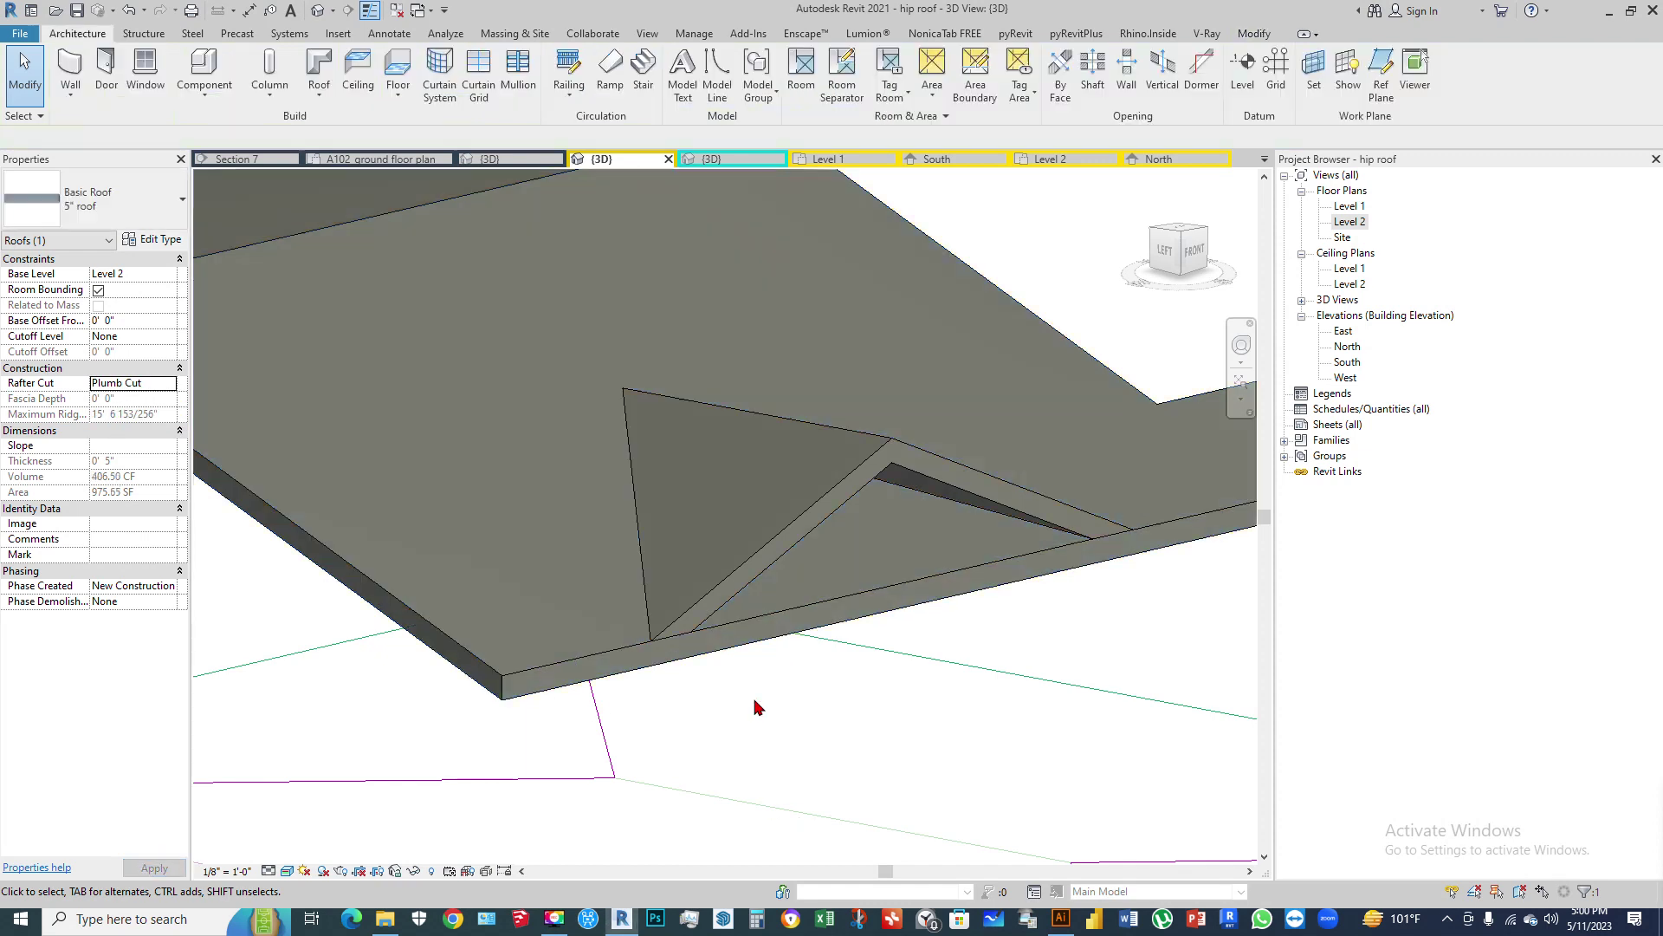
pyautogui.click(732, 608)
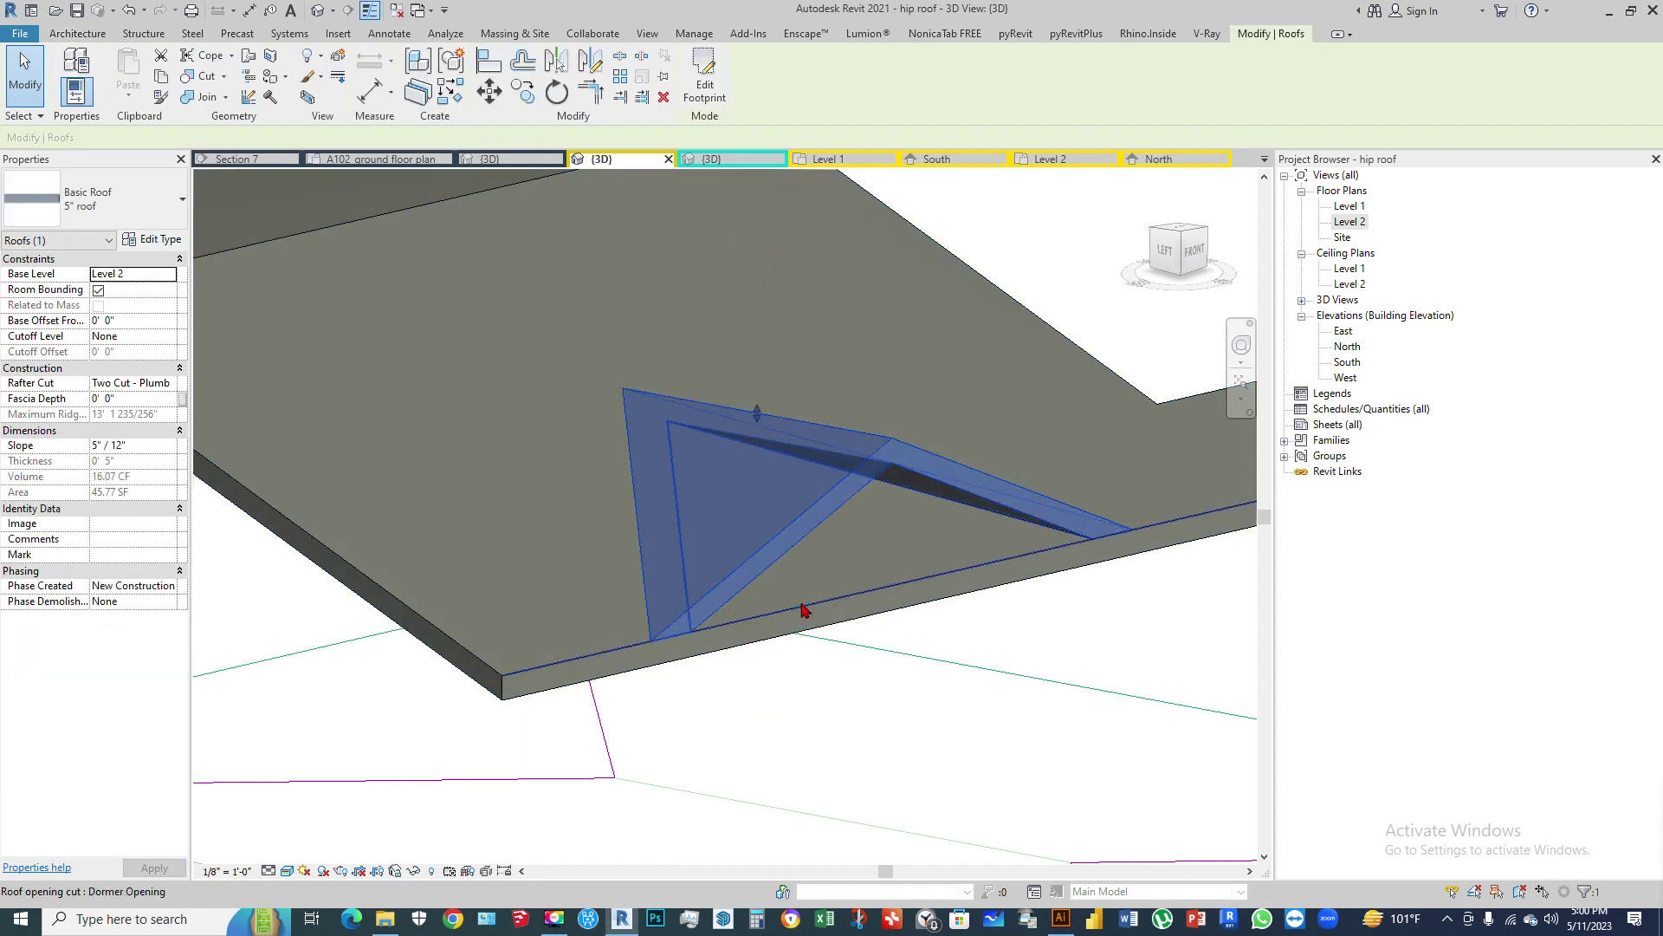
pyautogui.click(877, 633)
pyautogui.keyDown('shift'); pyautogui.moveTo(876, 632); pyautogui.dragTo(732, 605, button='middle'); pyautogui.keyUp('shift')
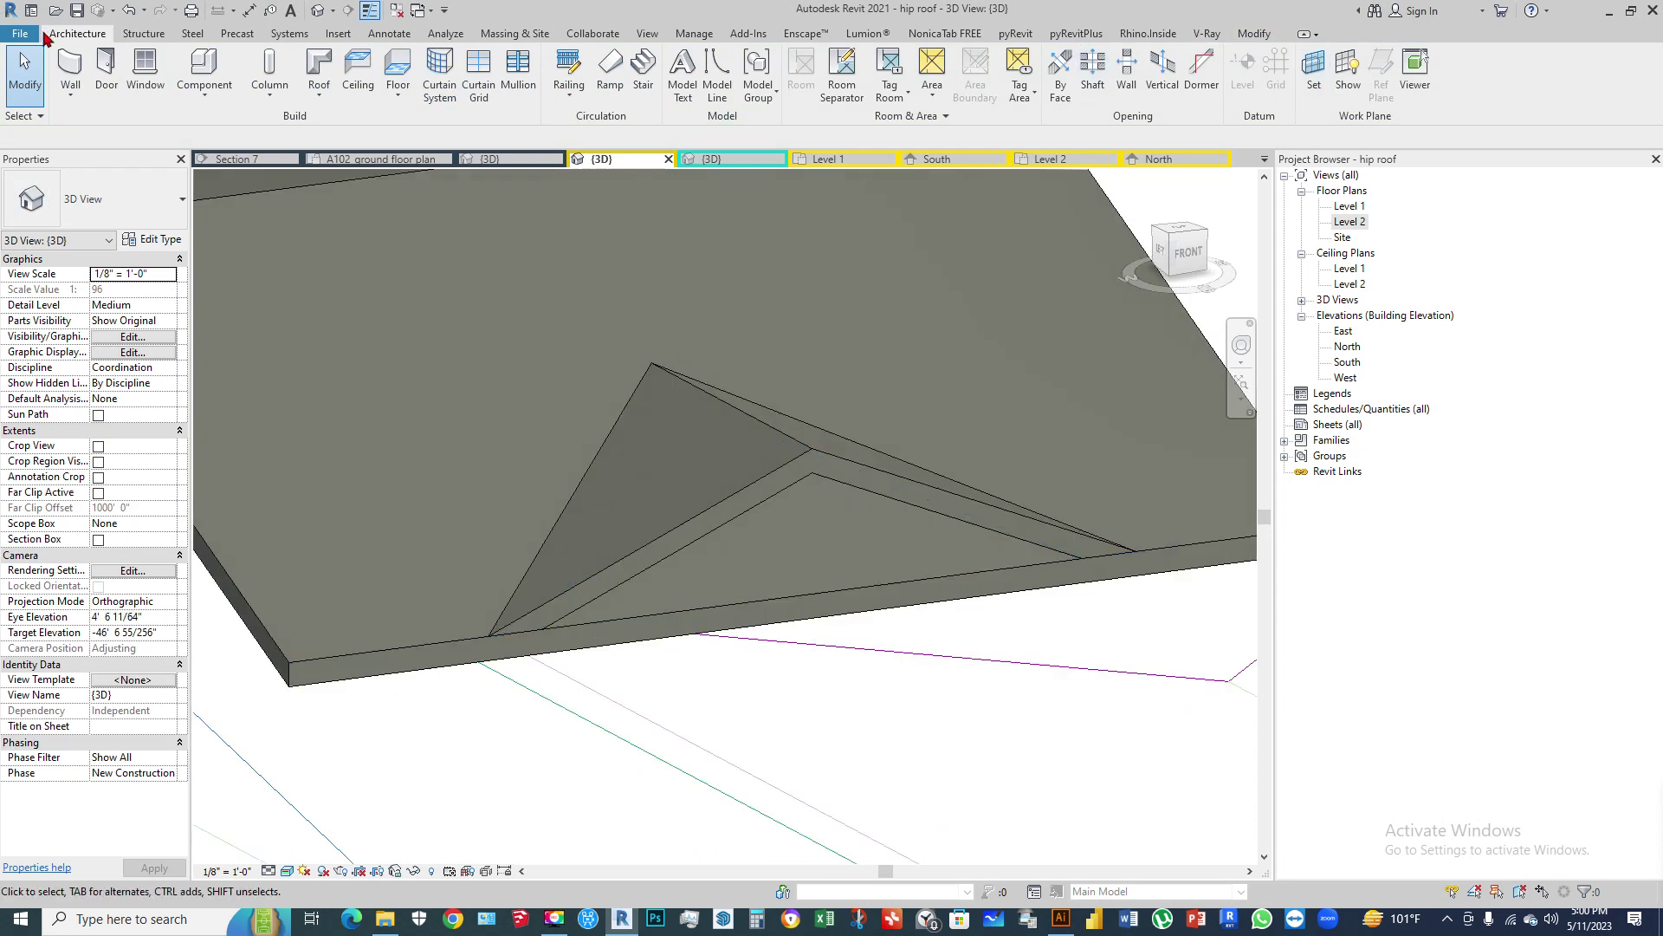
# Step: Start a dormer opening on the large roof, picking both dormer edges and the roof's bottom edge
pyautogui.click(1205, 83)
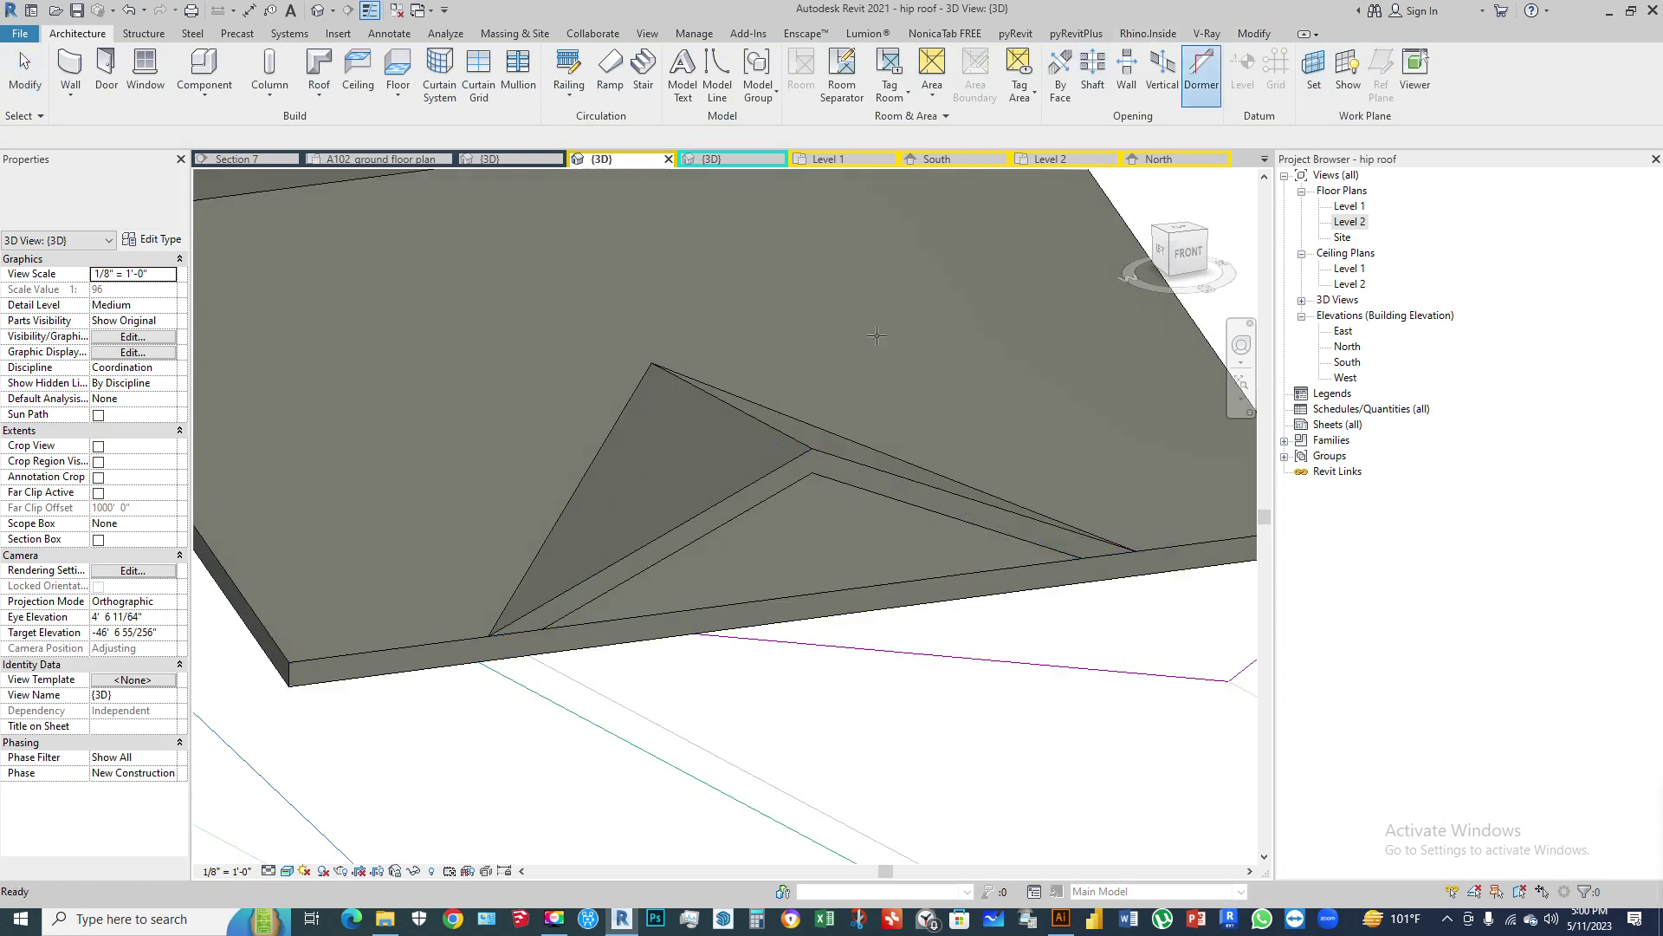
pyautogui.click(766, 606)
pyautogui.click(635, 581)
pyautogui.click(907, 510)
pyautogui.click(885, 594)
pyautogui.press('Escape')
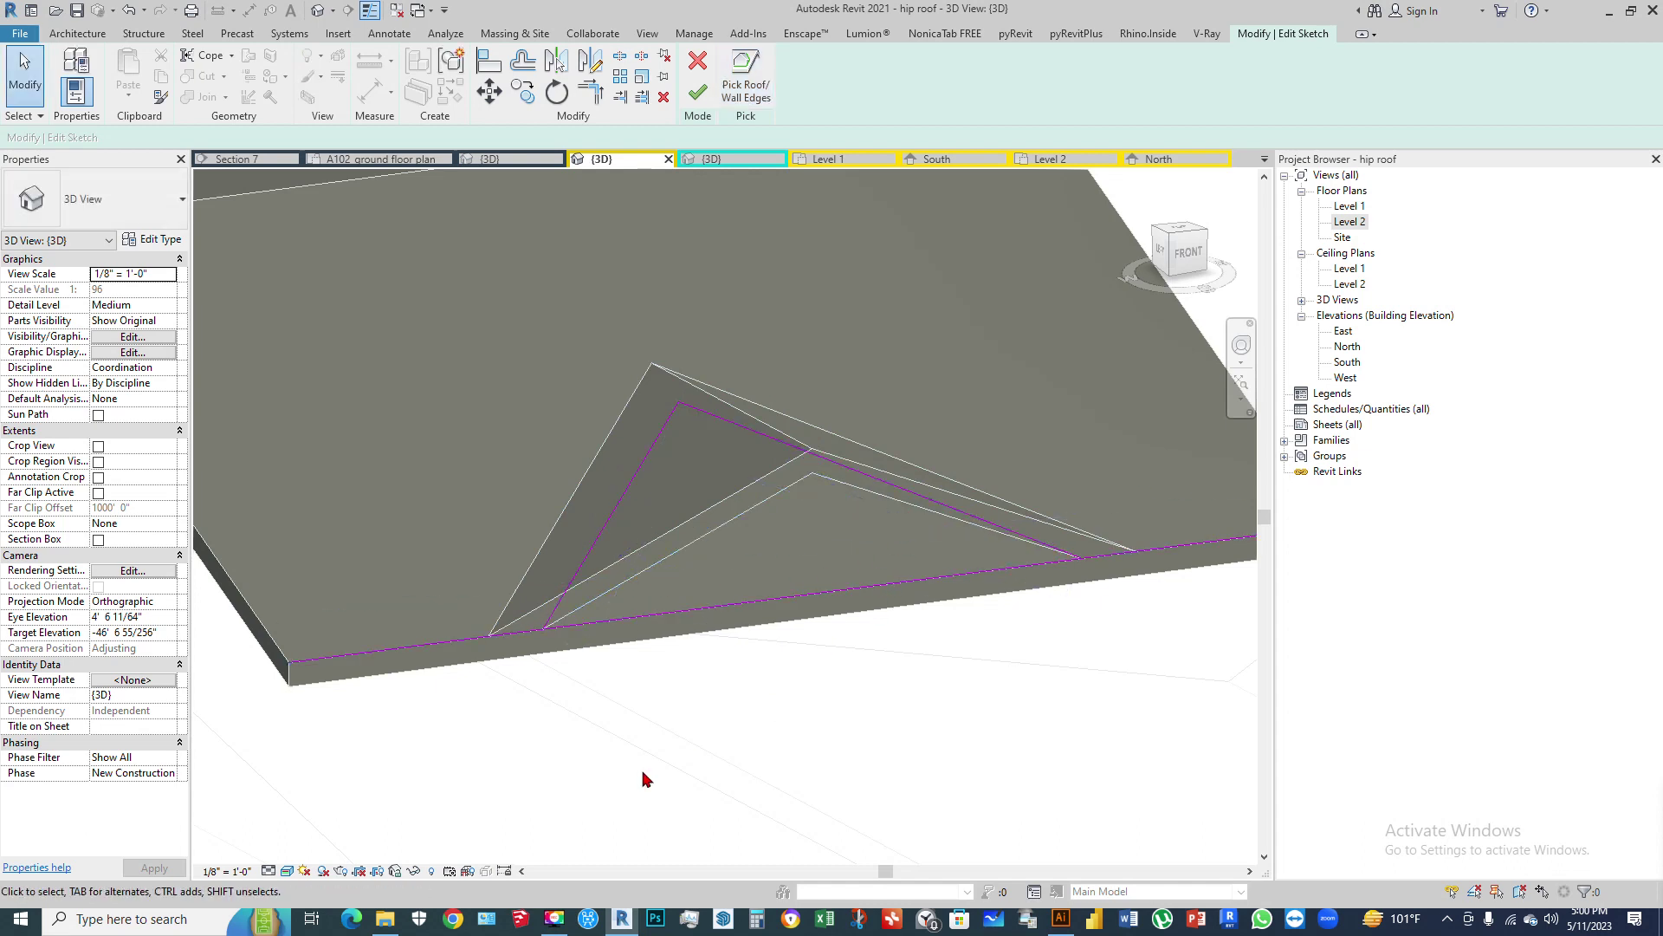
# Step: Trim the sketch lines into a closed triangle, finish the opening, and orbit the whole roof
pyautogui.press('t')
pyautogui.press('r')
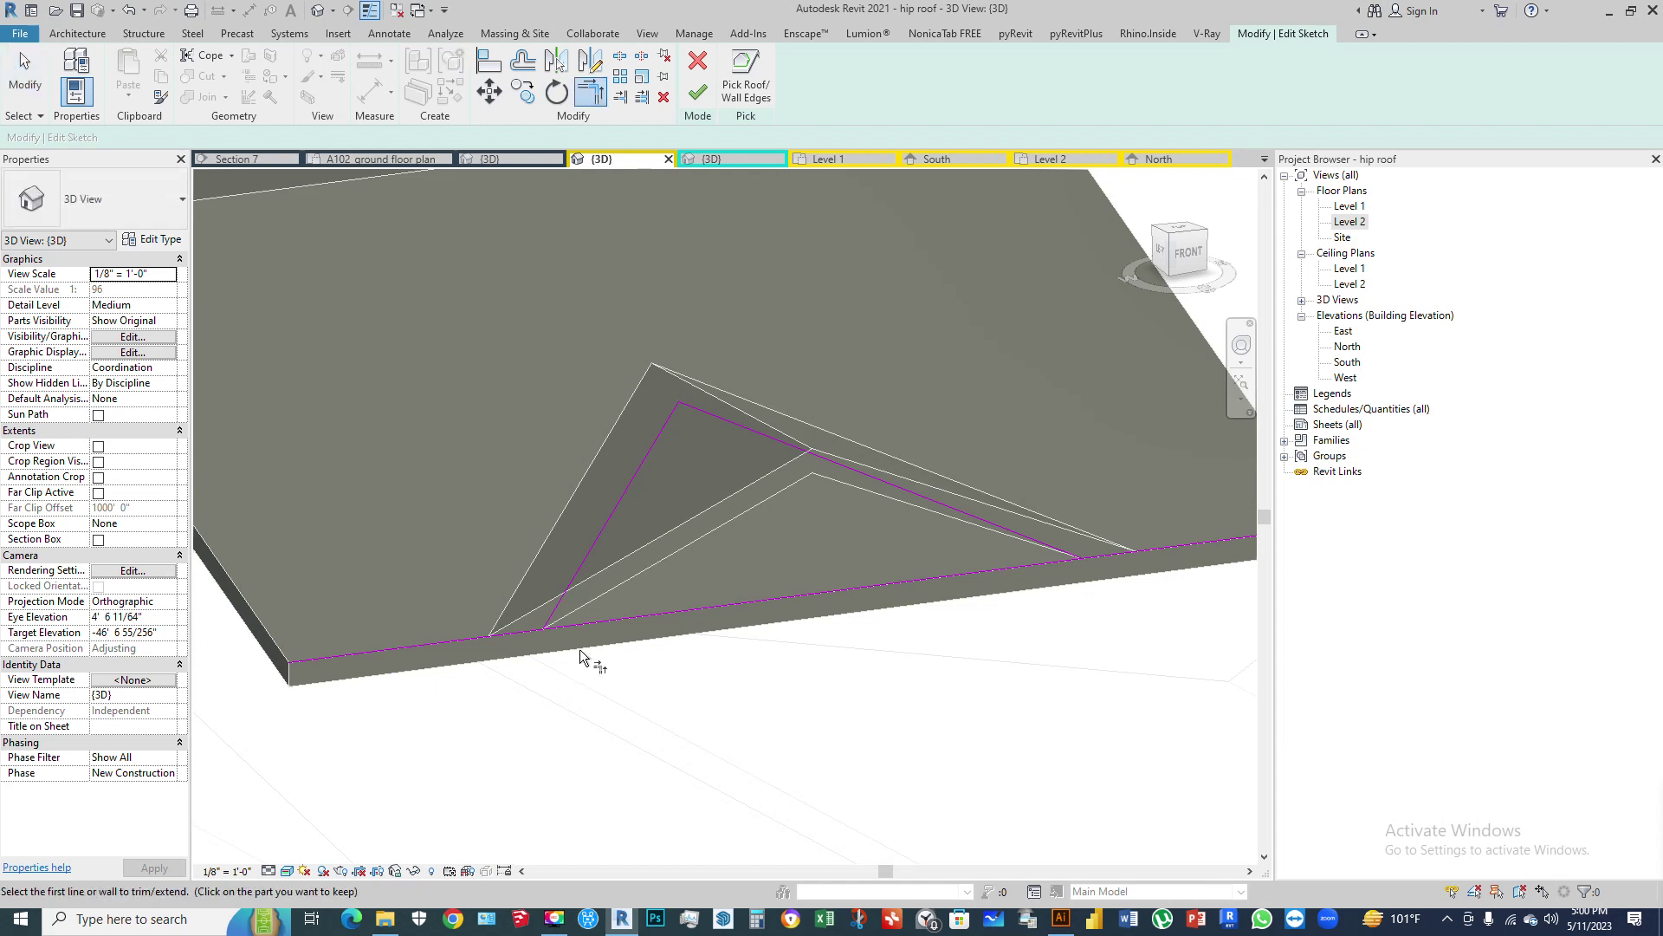
pyautogui.click(573, 575)
pyautogui.click(623, 619)
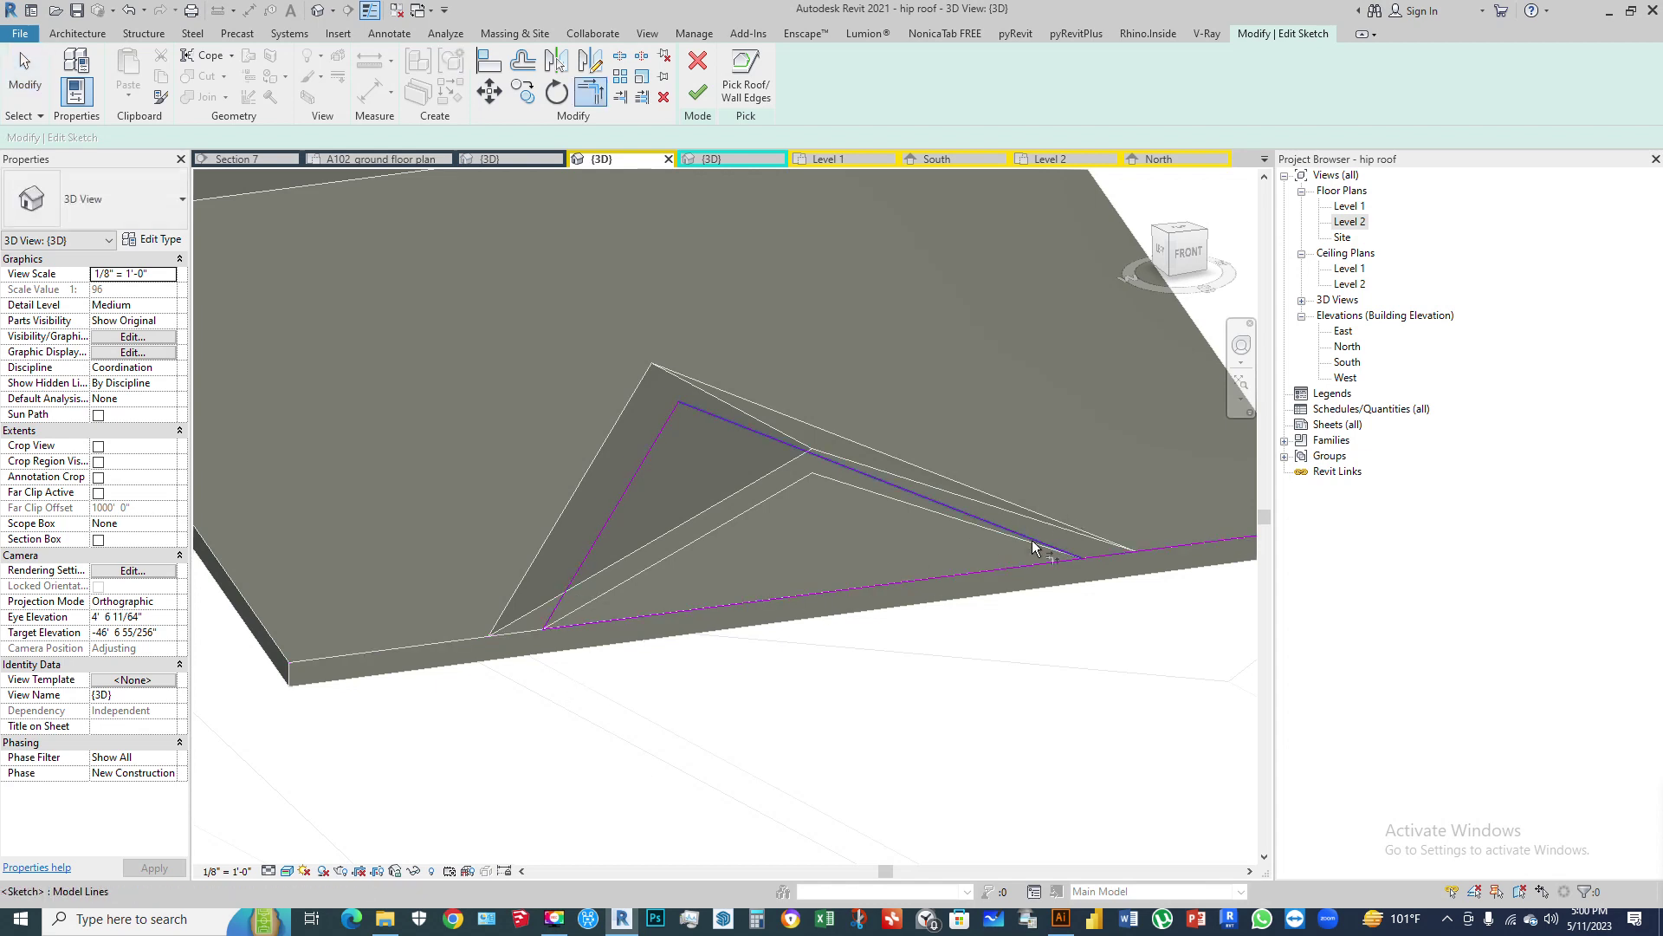
pyautogui.click(1038, 567)
pyautogui.press('Escape')
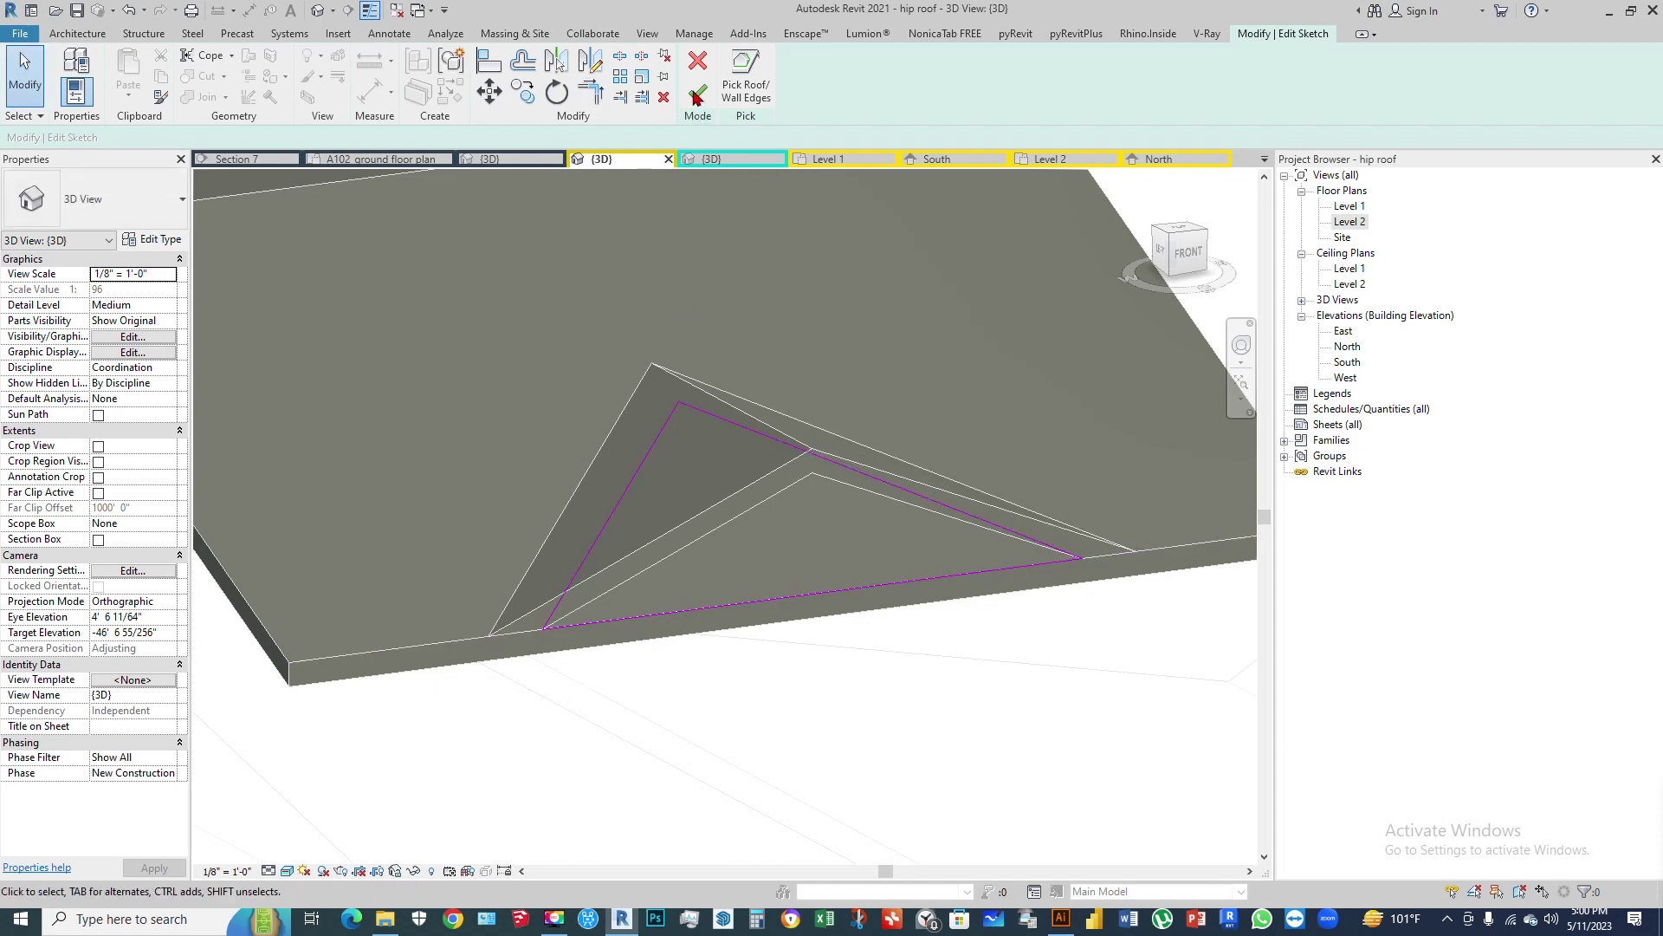
pyautogui.click(698, 95)
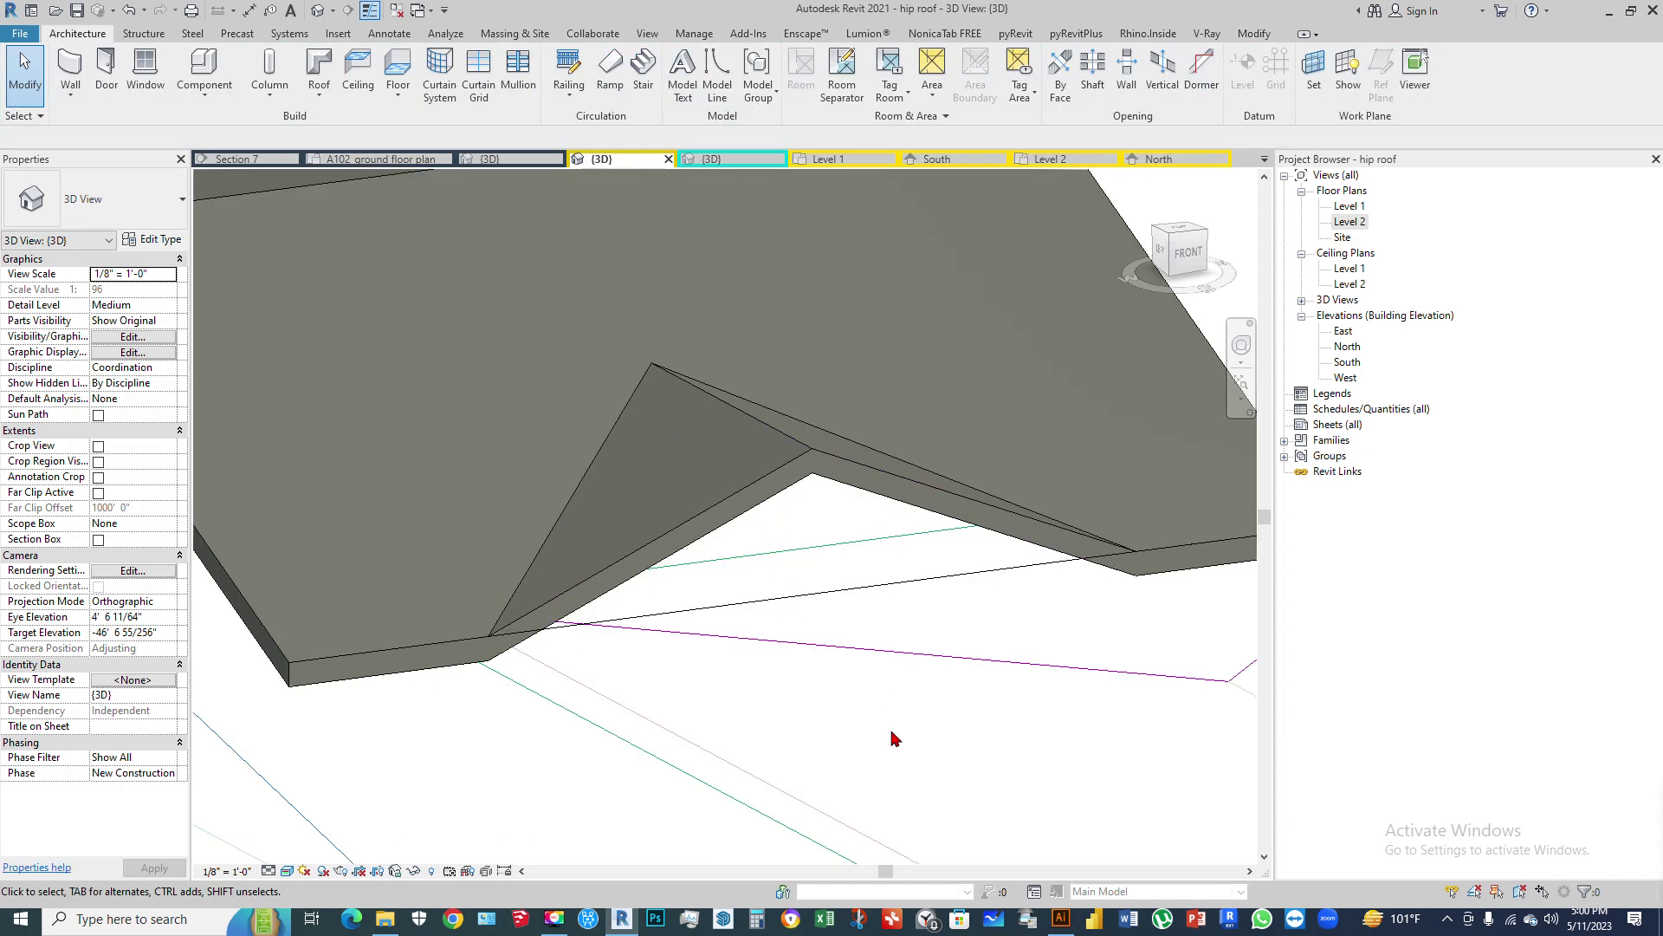
pyautogui.keyDown('shift'); pyautogui.moveTo(732, 672); pyautogui.dragTo(1005, 585, button='middle'); pyautogui.keyUp('shift')
# Step: On Level 2, sketch an 11' x 27' rectangular roof footprint from the plan corner
pyautogui.doubleClick(1353, 222)
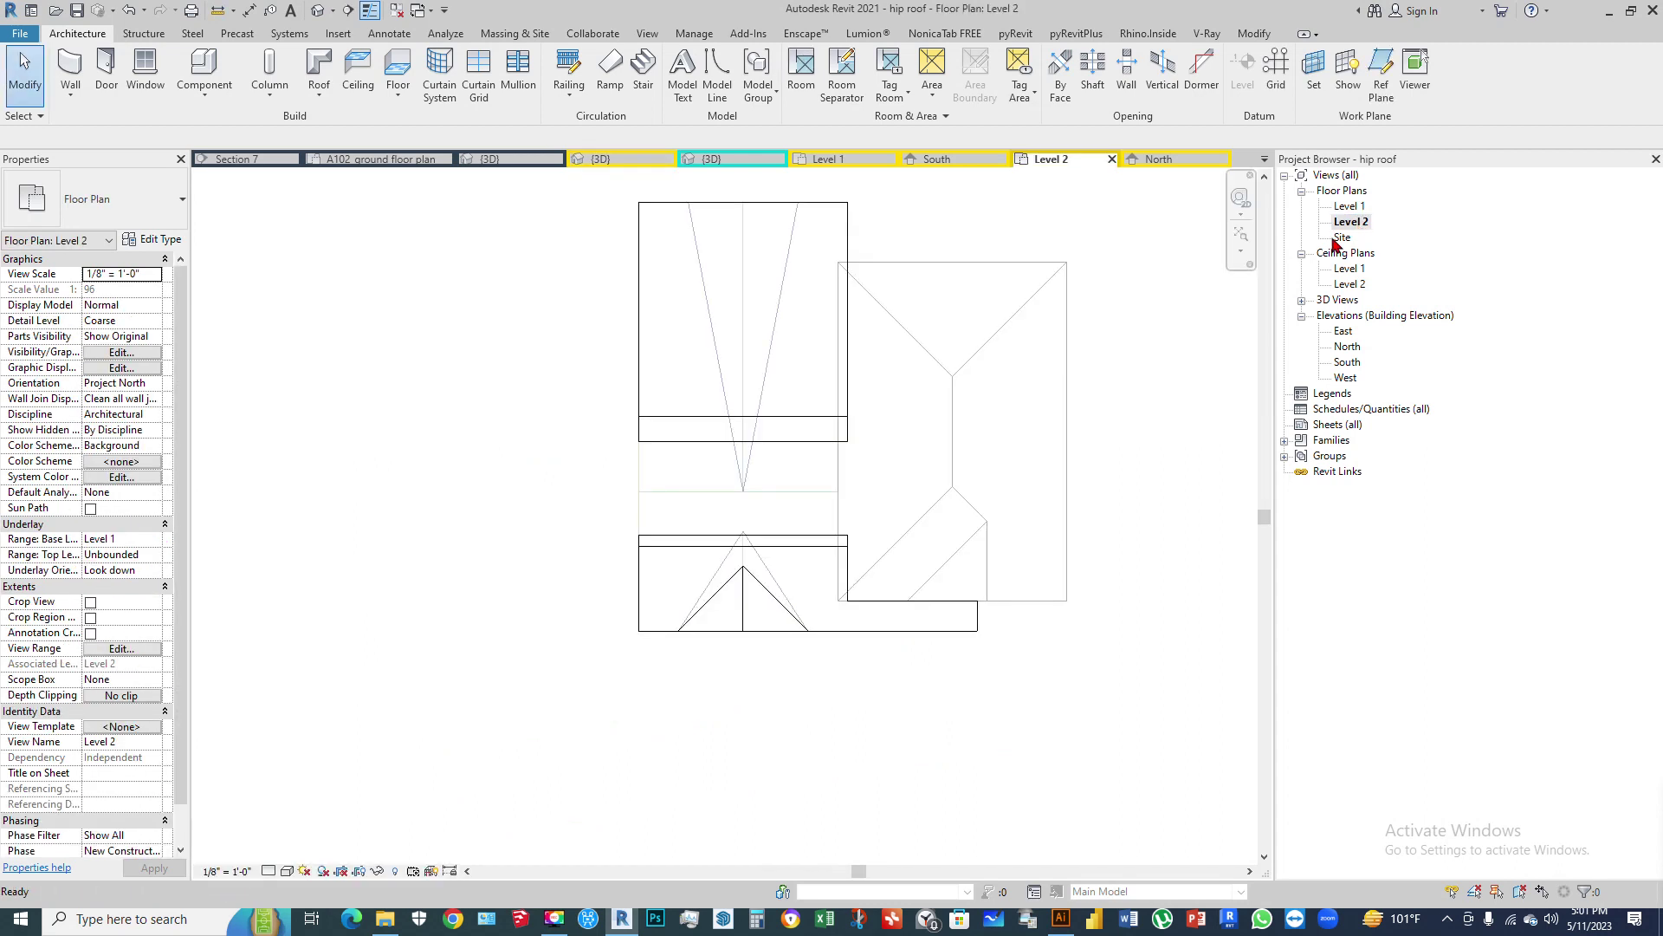
pyautogui.click(319, 63)
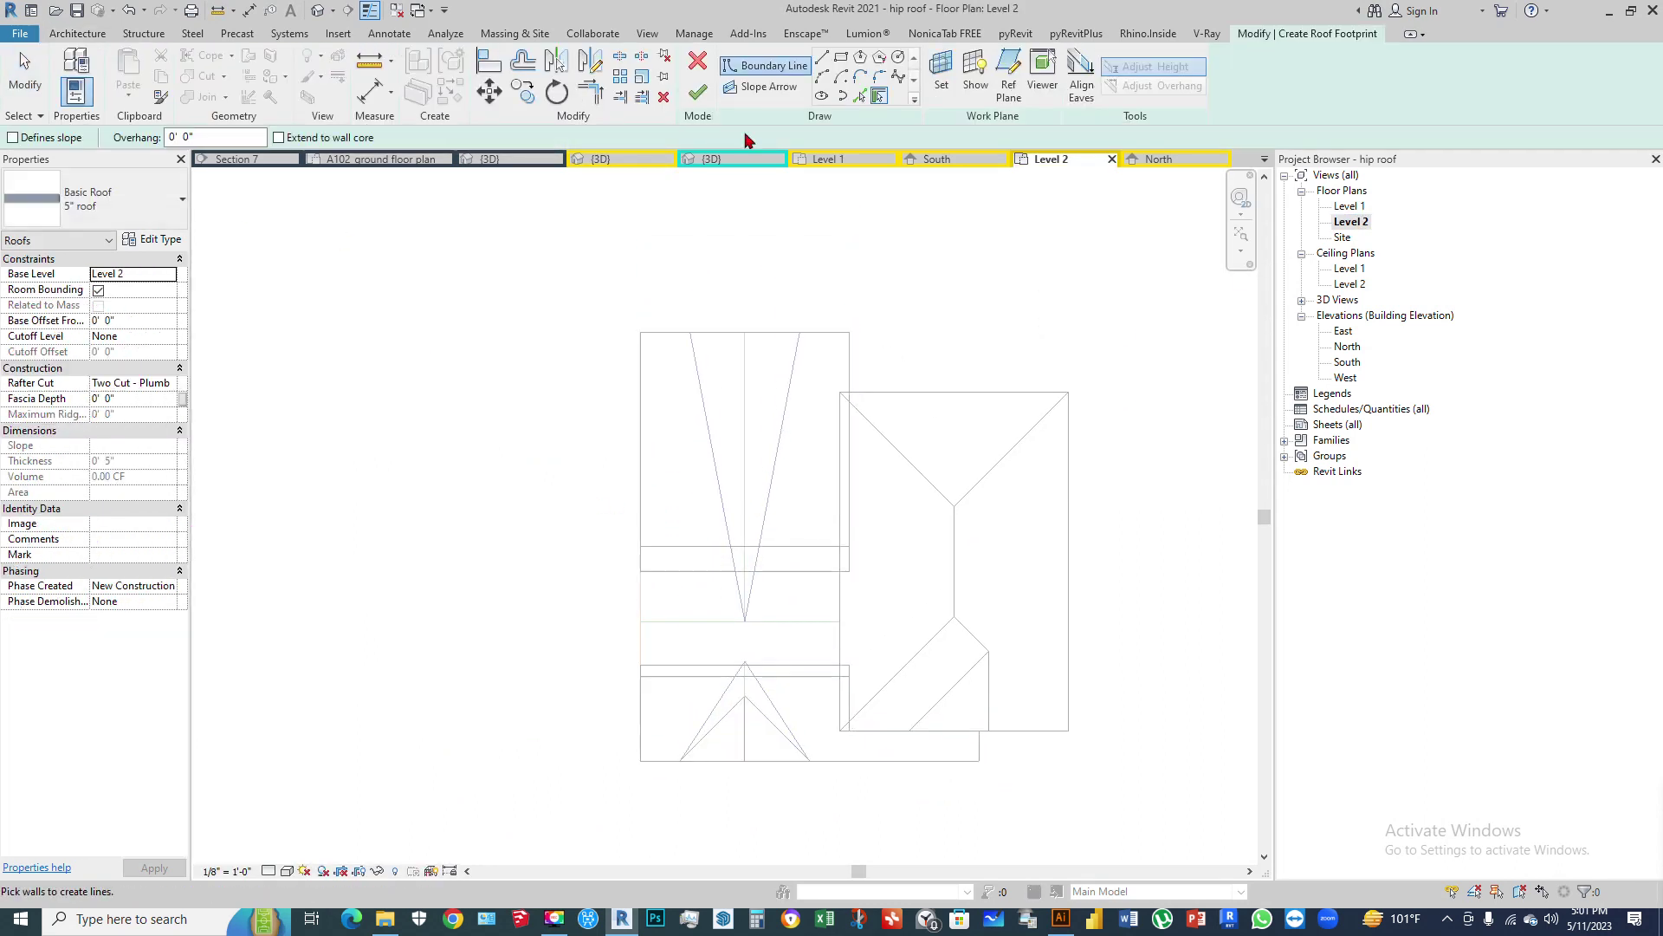
pyautogui.click(825, 63)
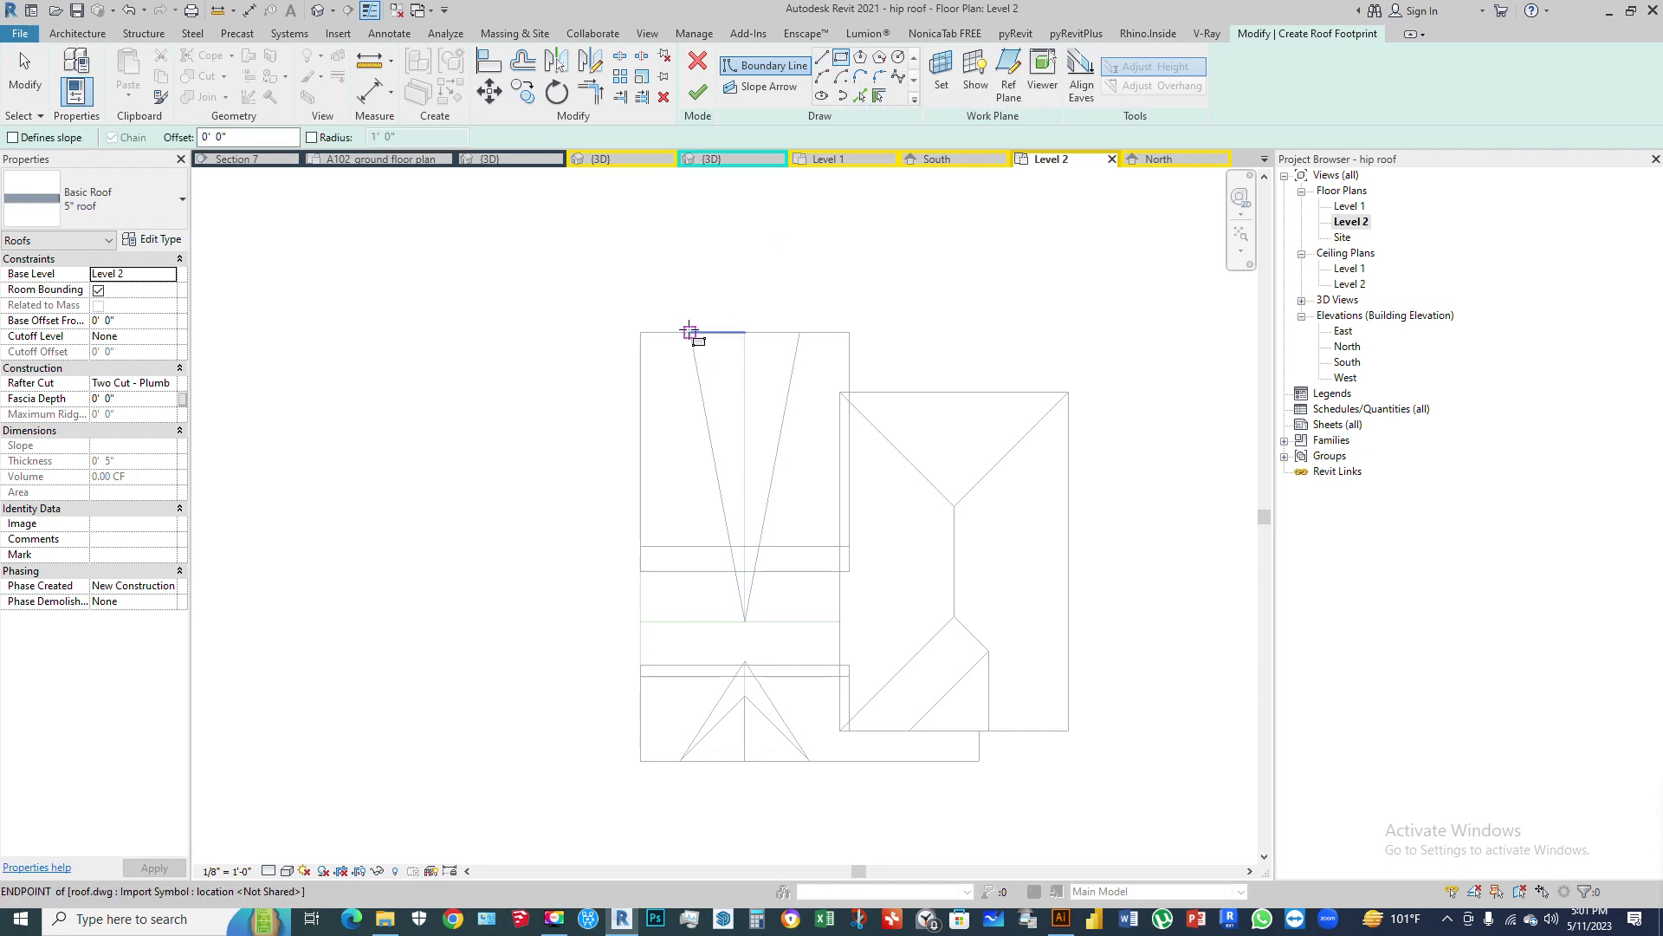
pyautogui.click(690, 332)
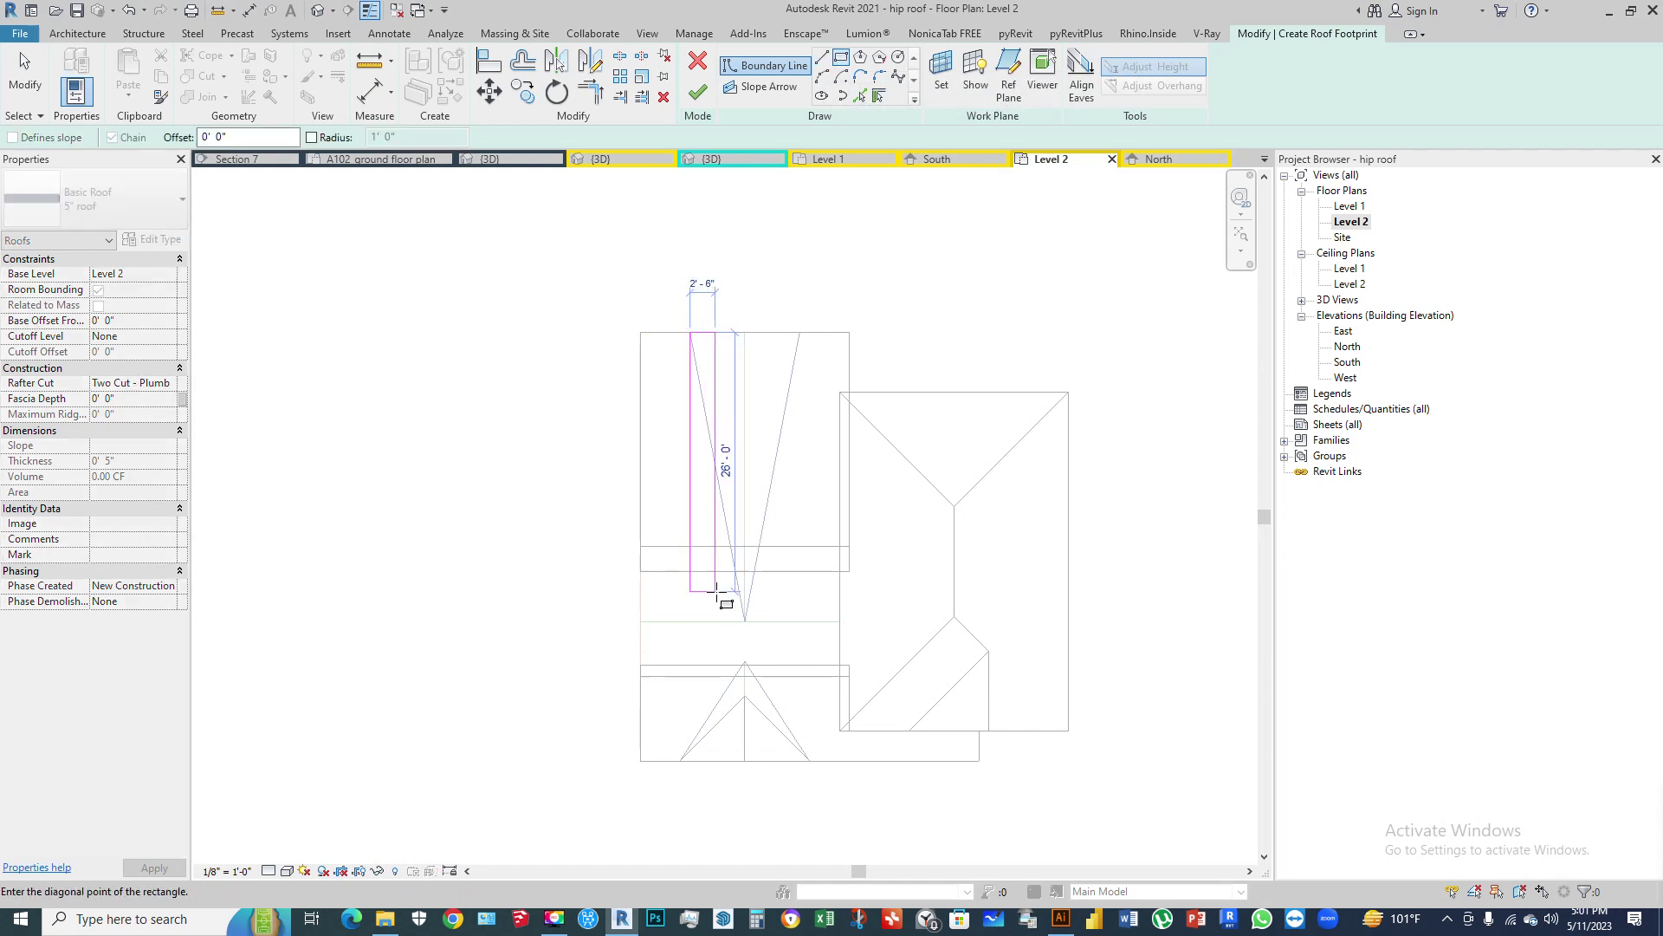
pyautogui.click(802, 600)
# Step: Drag the footprint's bottom boundary line further down the plan
pyautogui.scroll(3, 754, 615)
pyautogui.press('Escape')
pyautogui.click(784, 587)
pyautogui.scroll(2, 766, 607)
pyautogui.moveTo(759, 575); pyautogui.dragTo(757, 647)
pyautogui.click(694, 710)
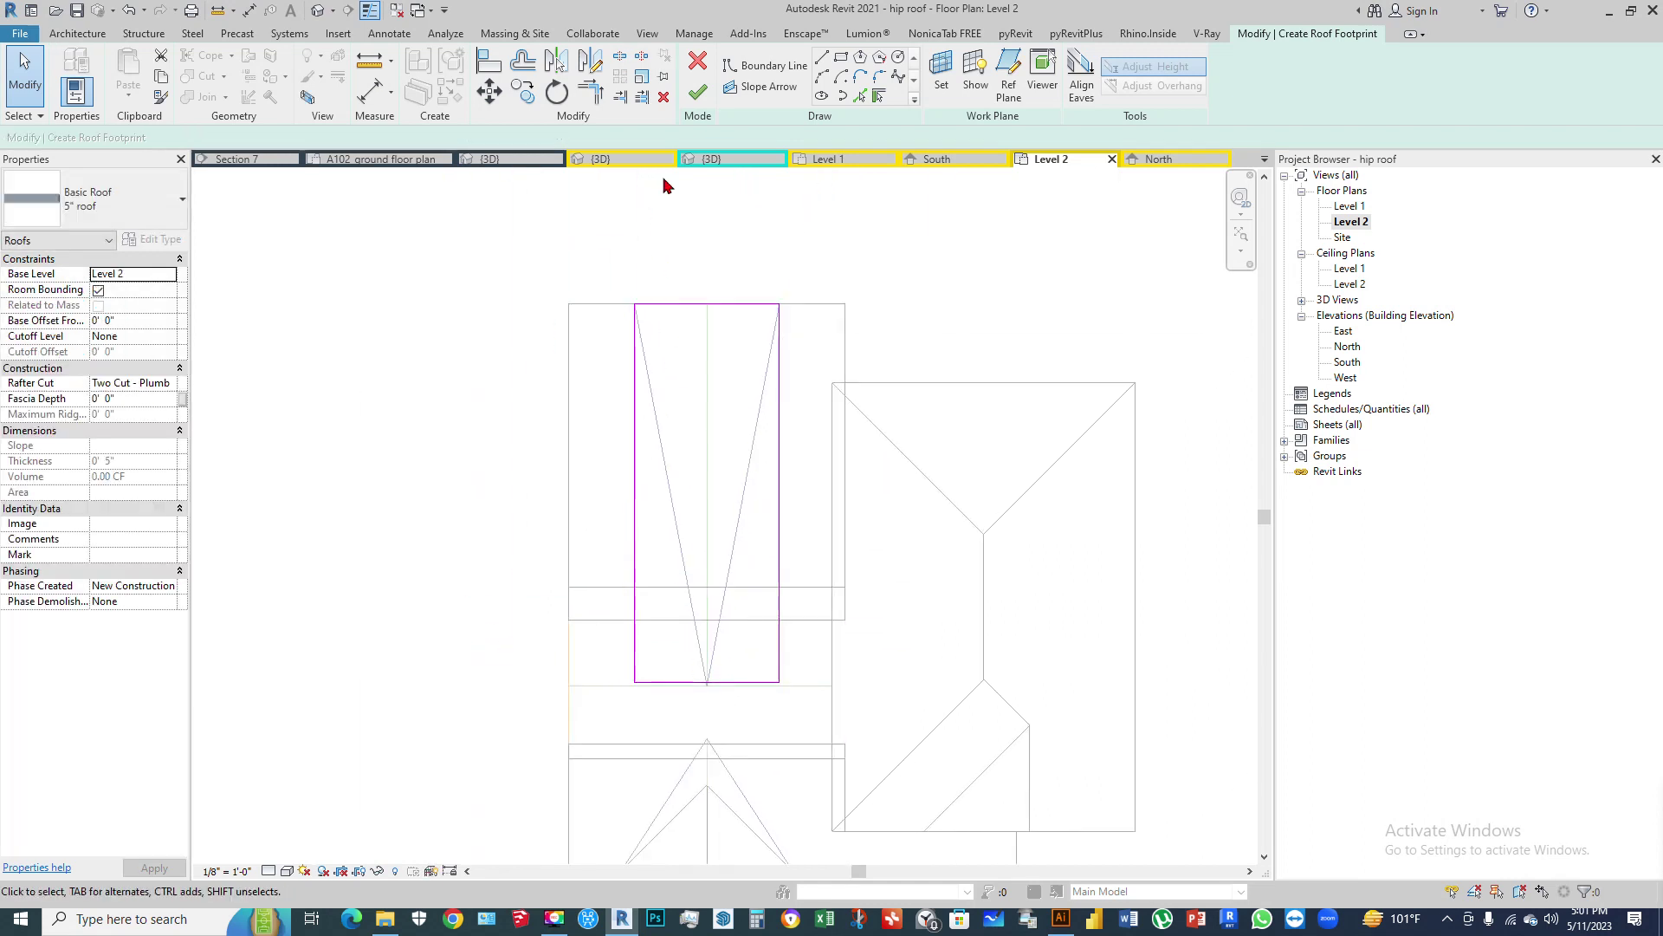
pyautogui.scroll(-2, 798, 412)
# Step: Make the two long sides define a 10" / 12" slope and finish the roof
pyautogui.moveTo(784, 420)
pyautogui.mouseDown()
pyautogui.moveTo(612, 445)
pyautogui.moveTo(626, 437)
pyautogui.mouseUp()
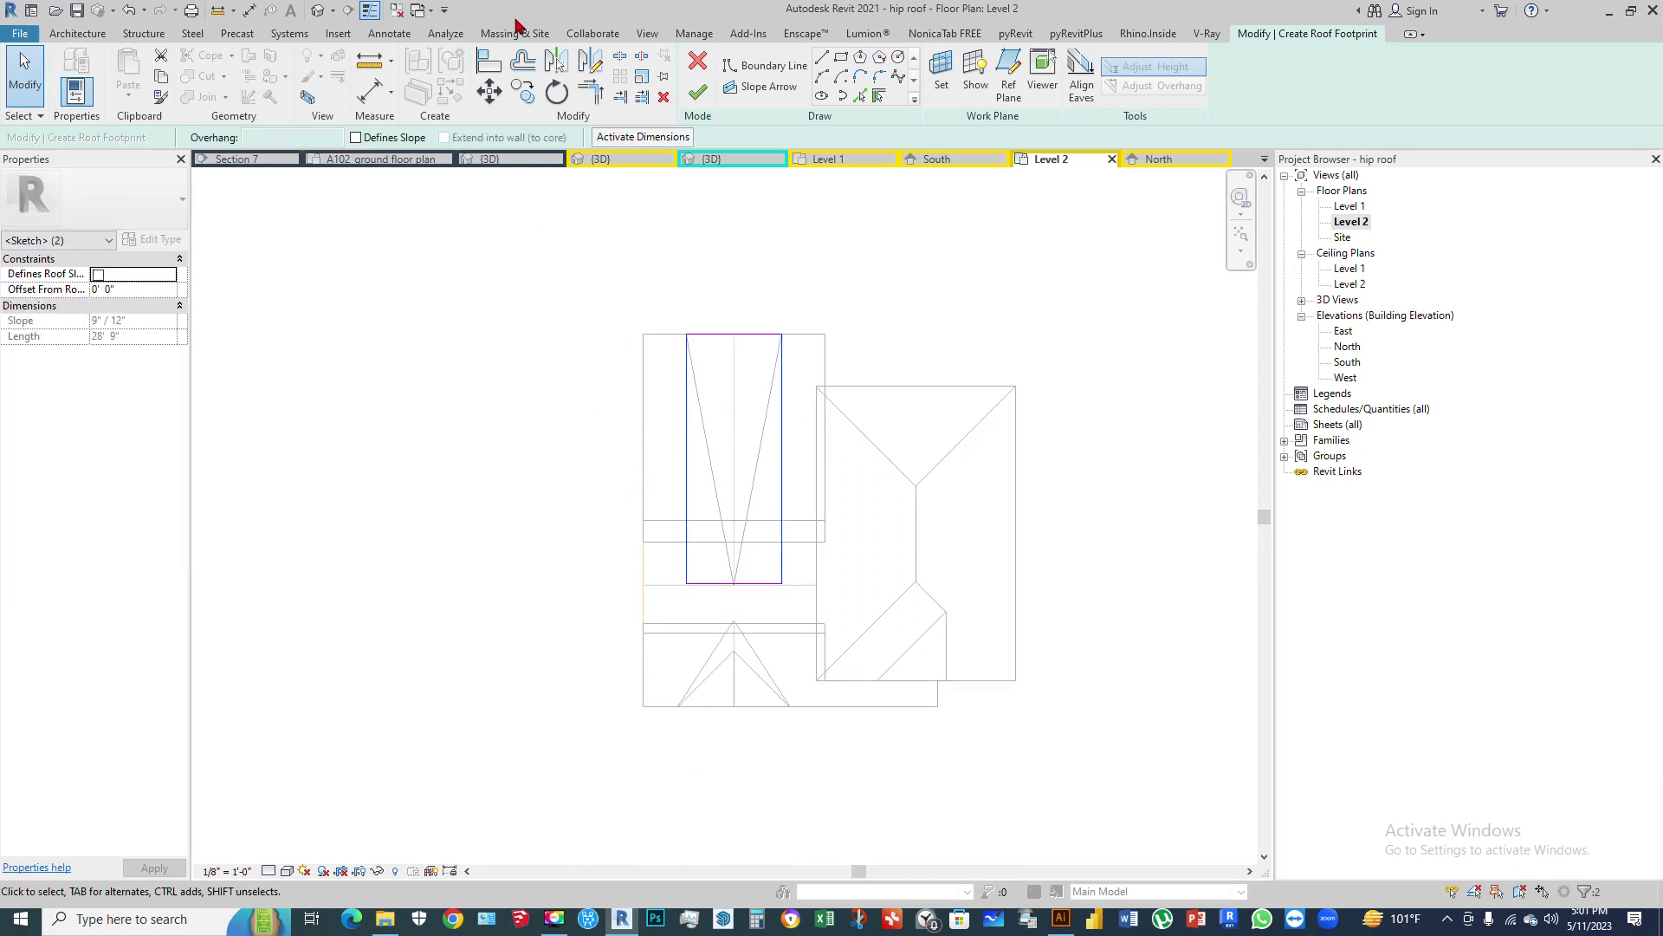
pyautogui.click(394, 138)
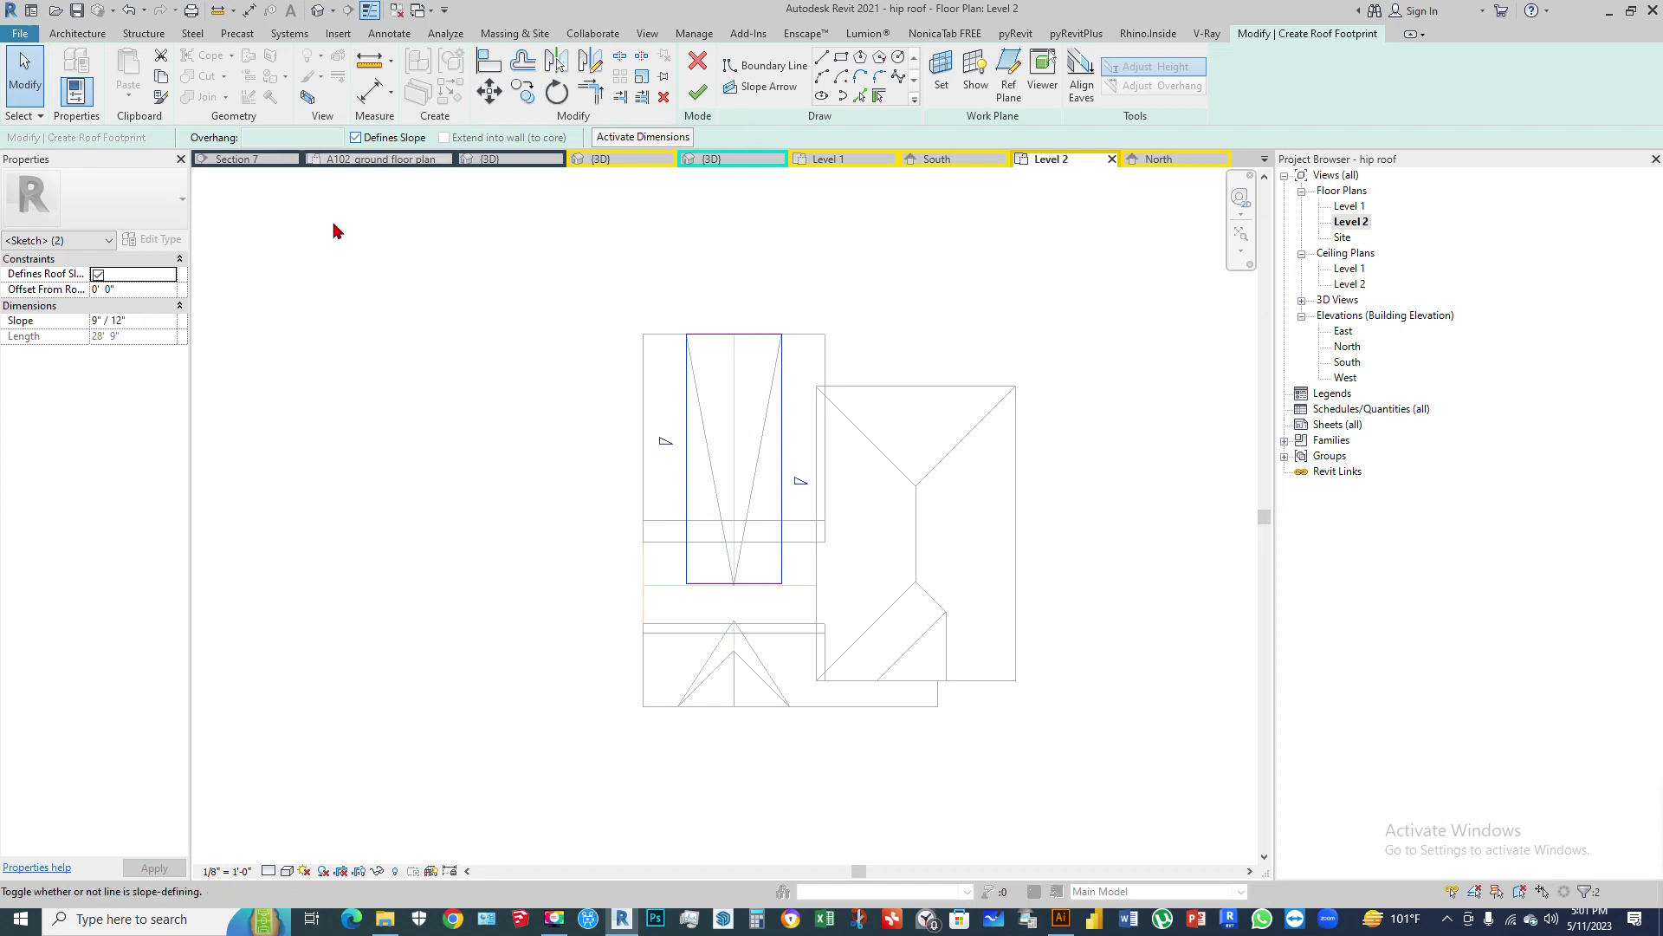
pyautogui.click(98, 322)
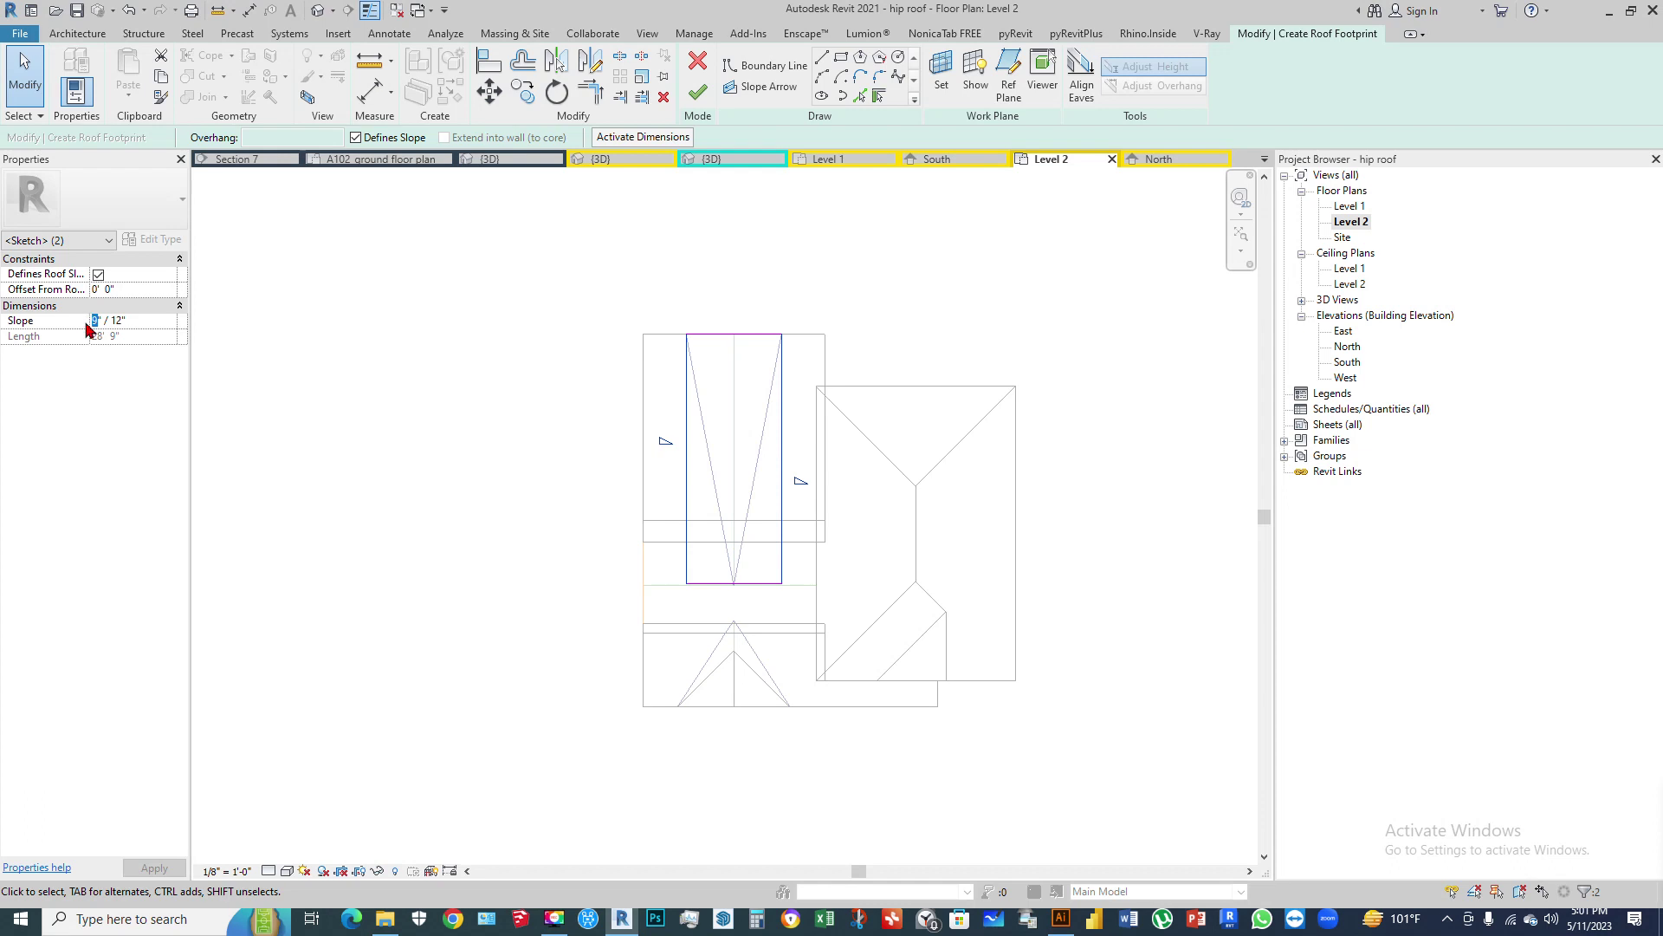
pyautogui.click(106, 325)
pyautogui.write('10')
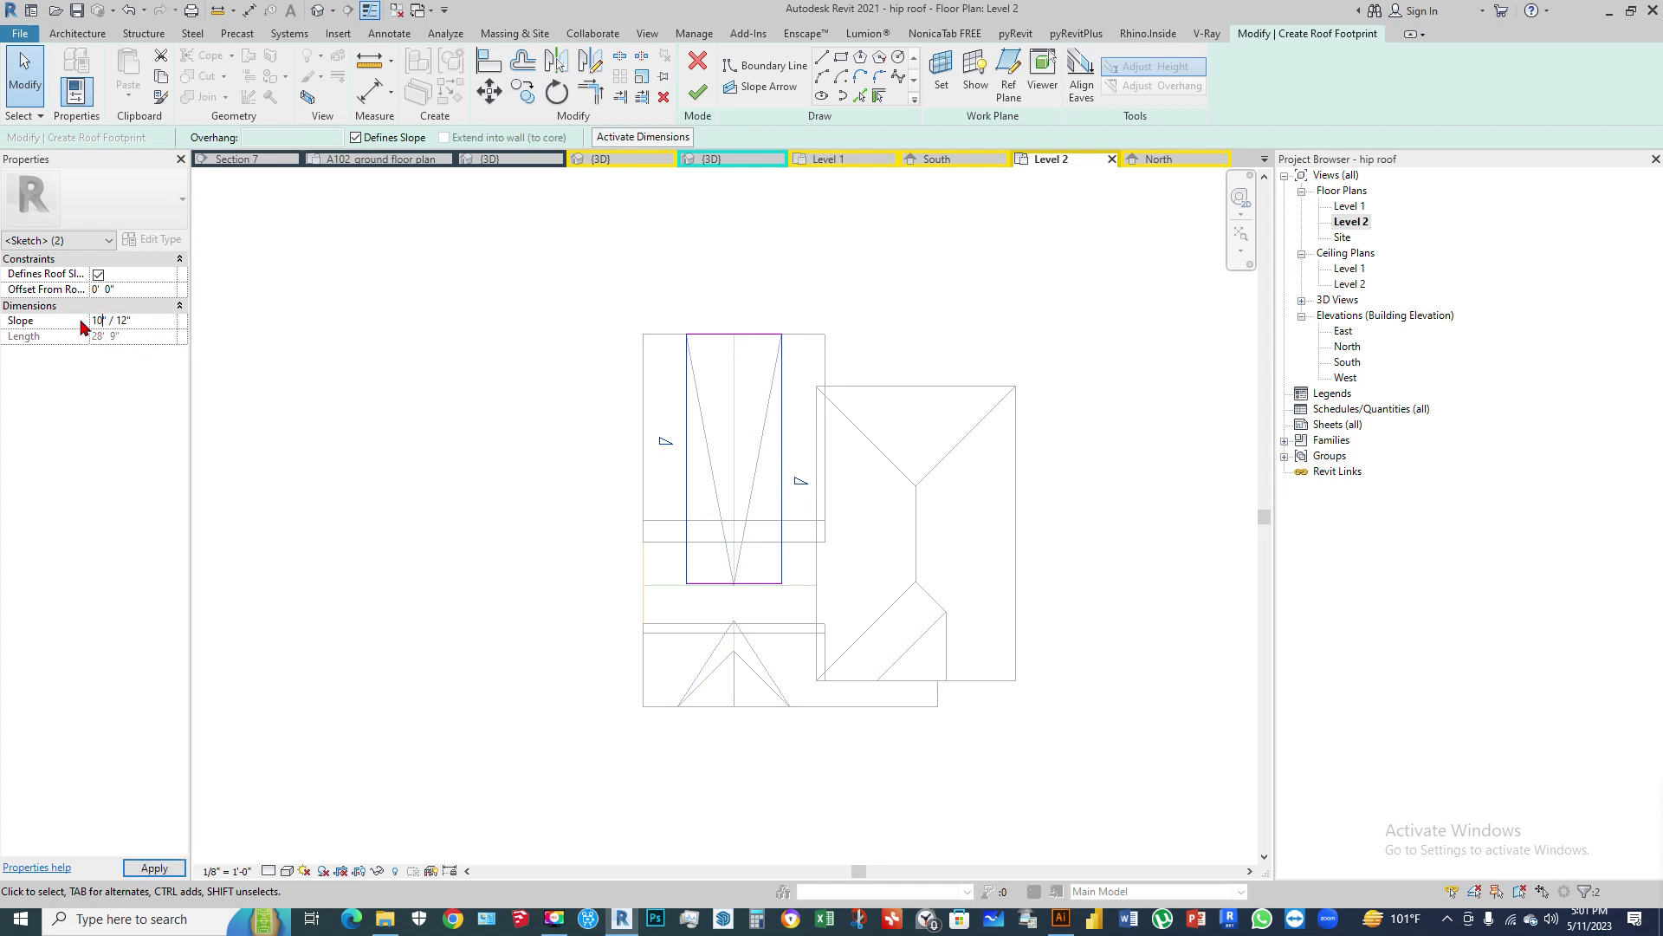
pyautogui.click(698, 98)
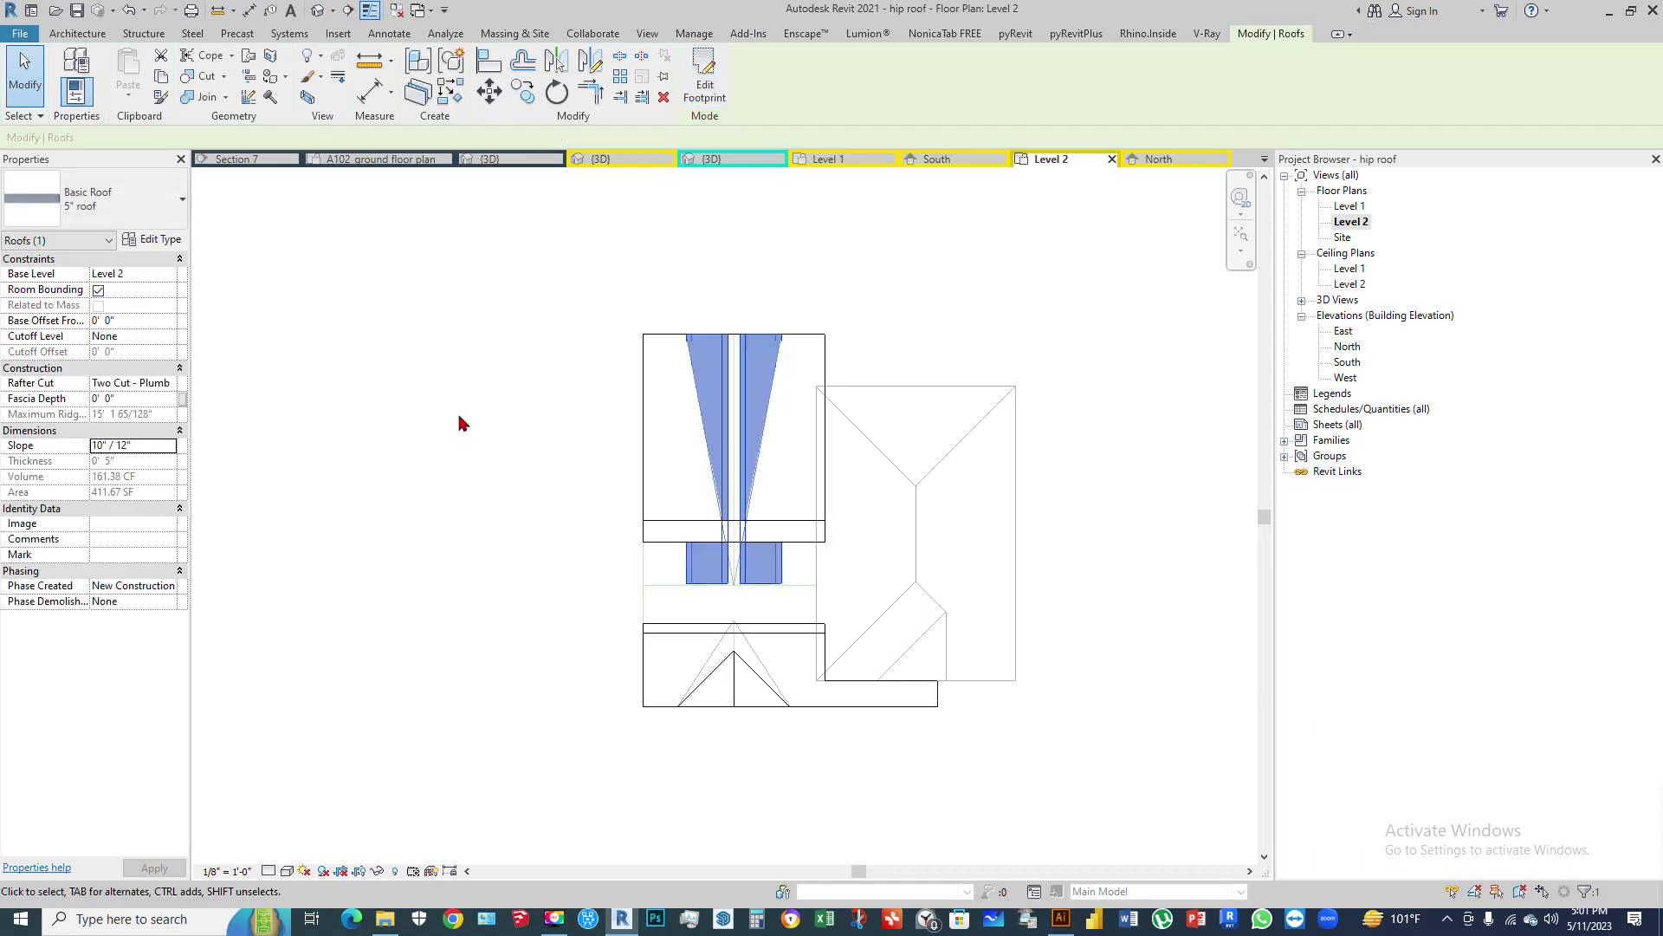
# Step: Orbit the new narrow roof in the default 3D view
pyautogui.click(416, 400)
pyautogui.click(317, 10)
pyautogui.keyDown('shift'); pyautogui.moveTo(761, 621); pyautogui.dragTo(735, 427, button='middle'); pyautogui.keyUp('shift')
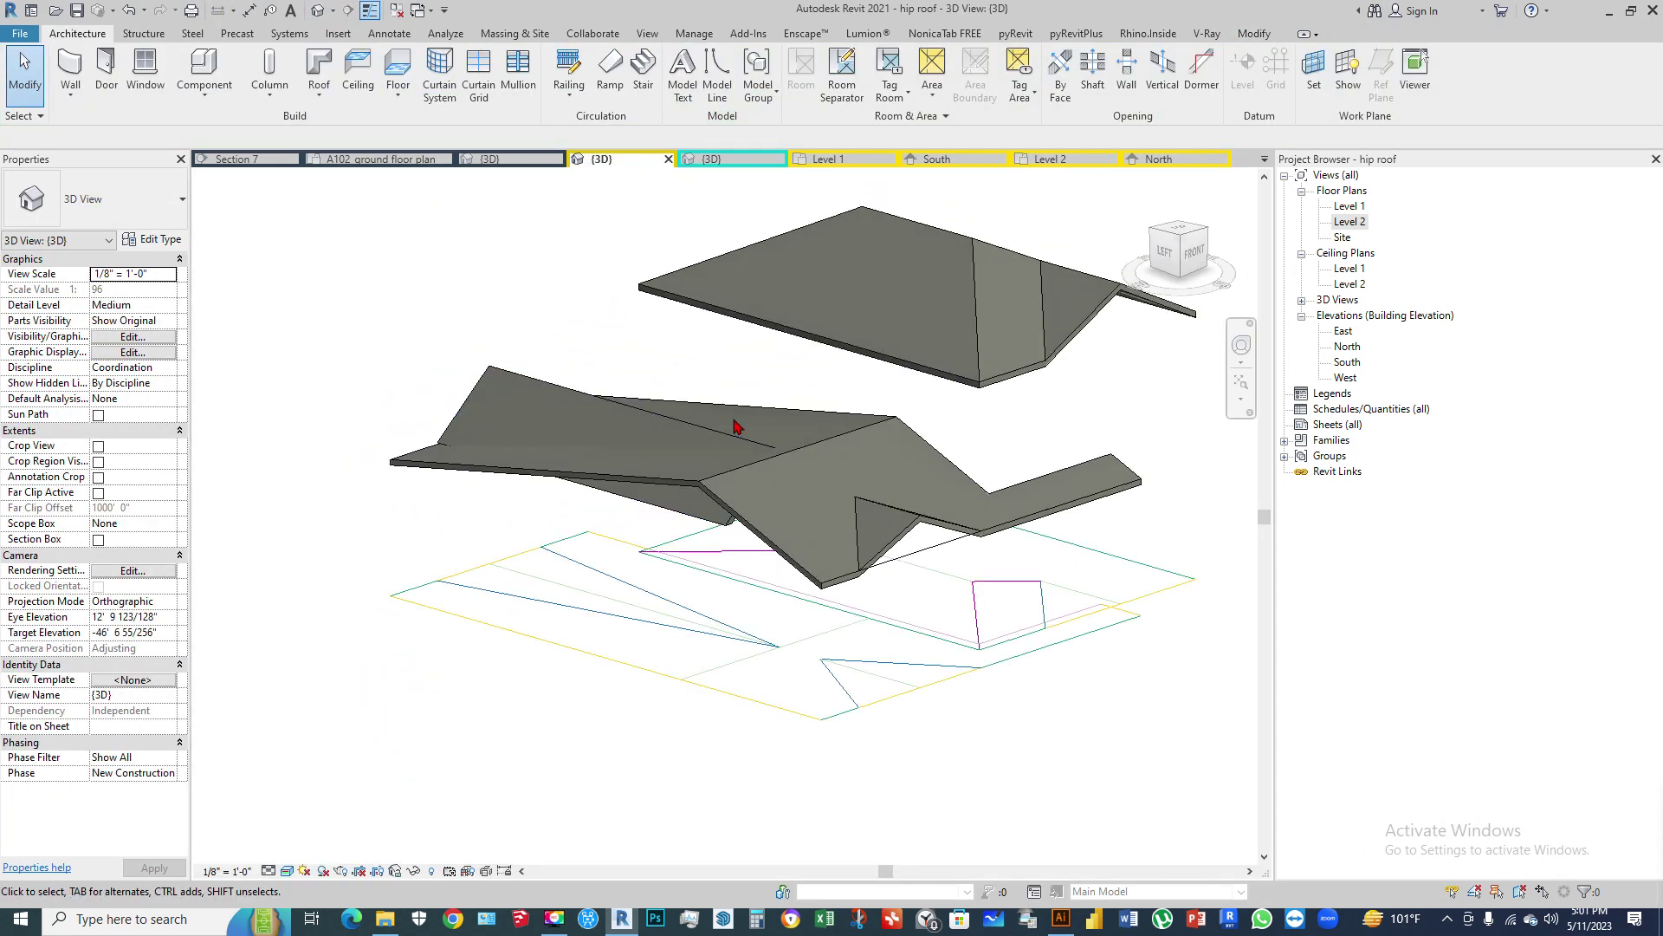
# Step: Join the gable roof's end edge onto the face of the sloped lower roof
pyautogui.scroll(5, 736, 427)
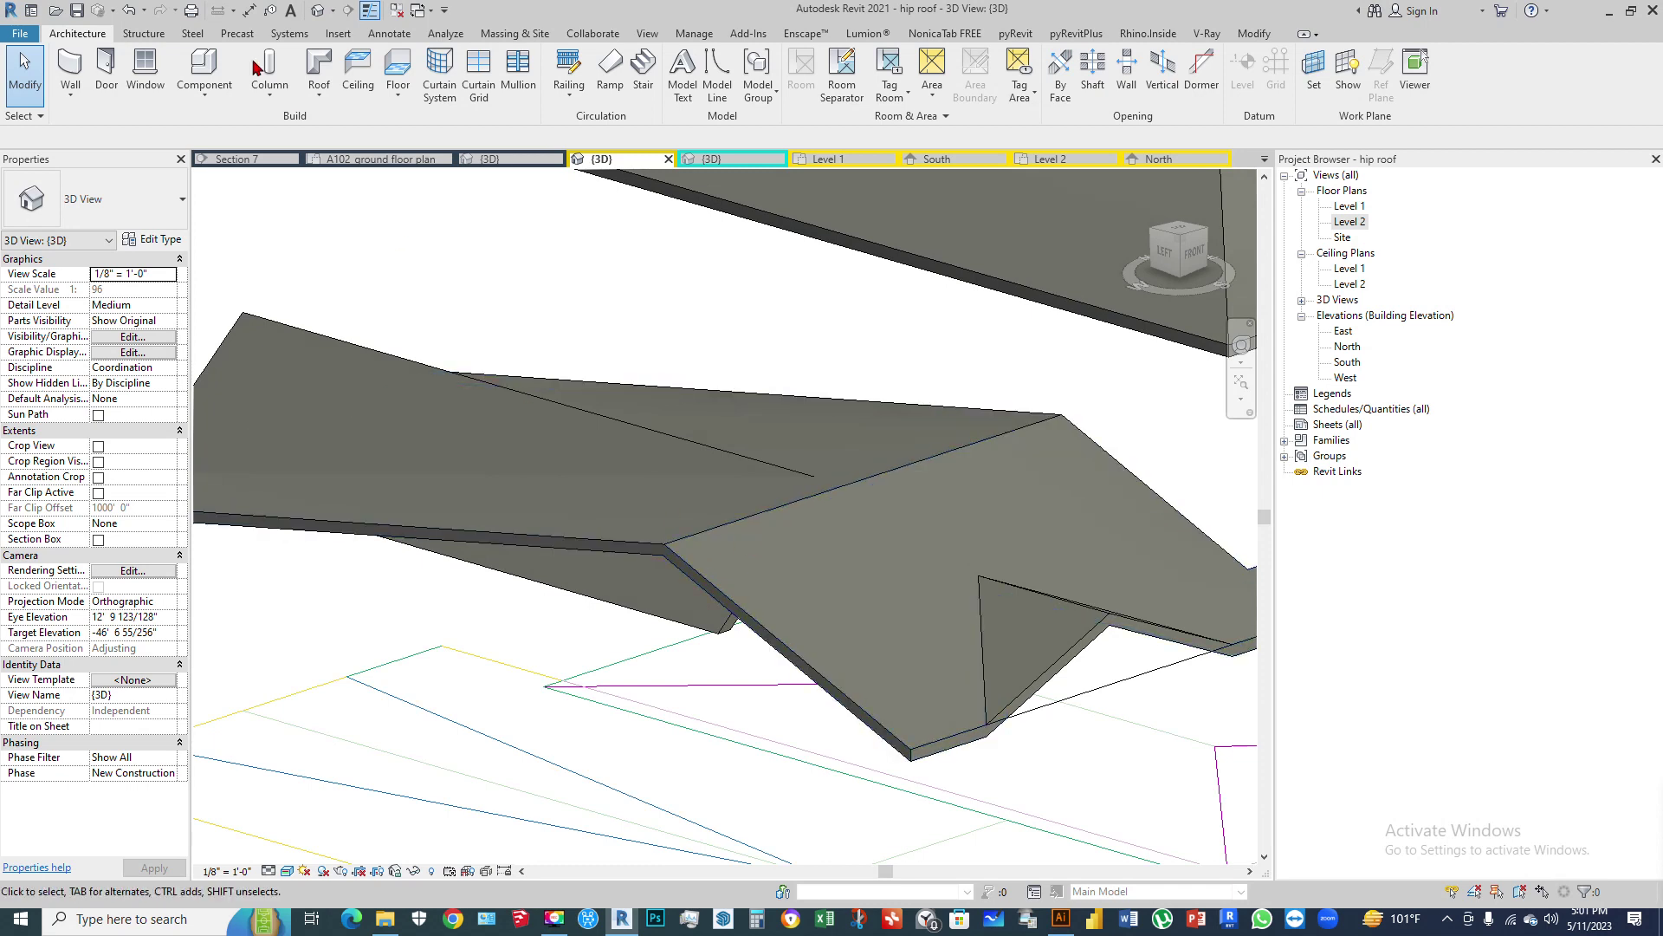
pyautogui.scroll(2, 579, 676)
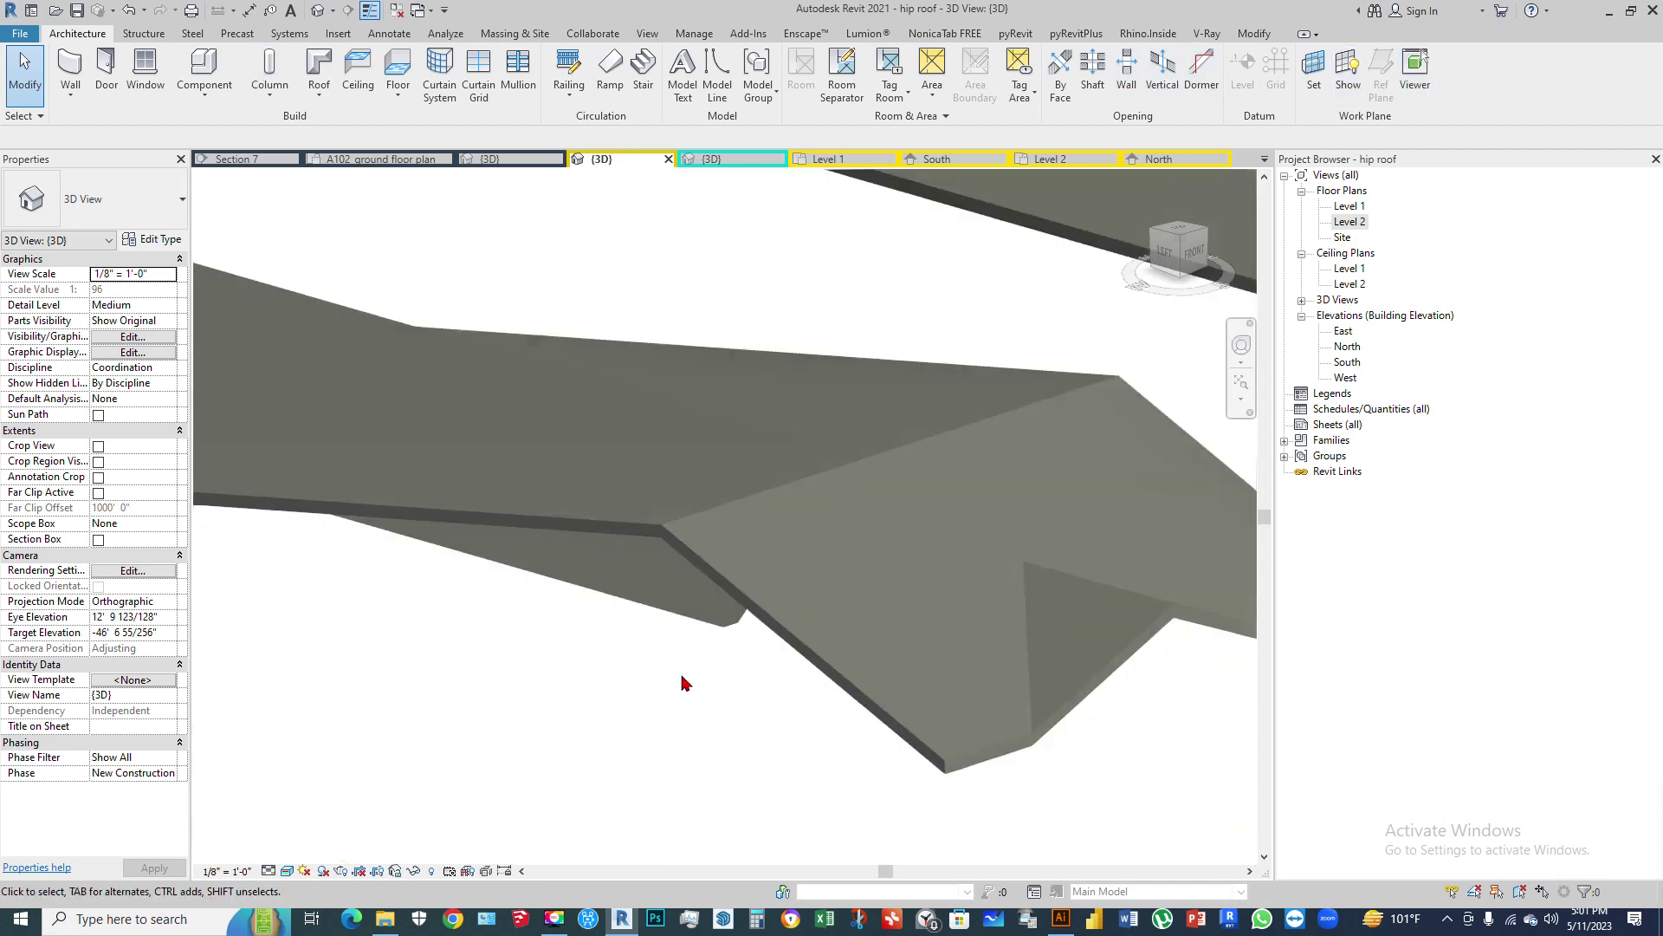
pyautogui.click(1253, 33)
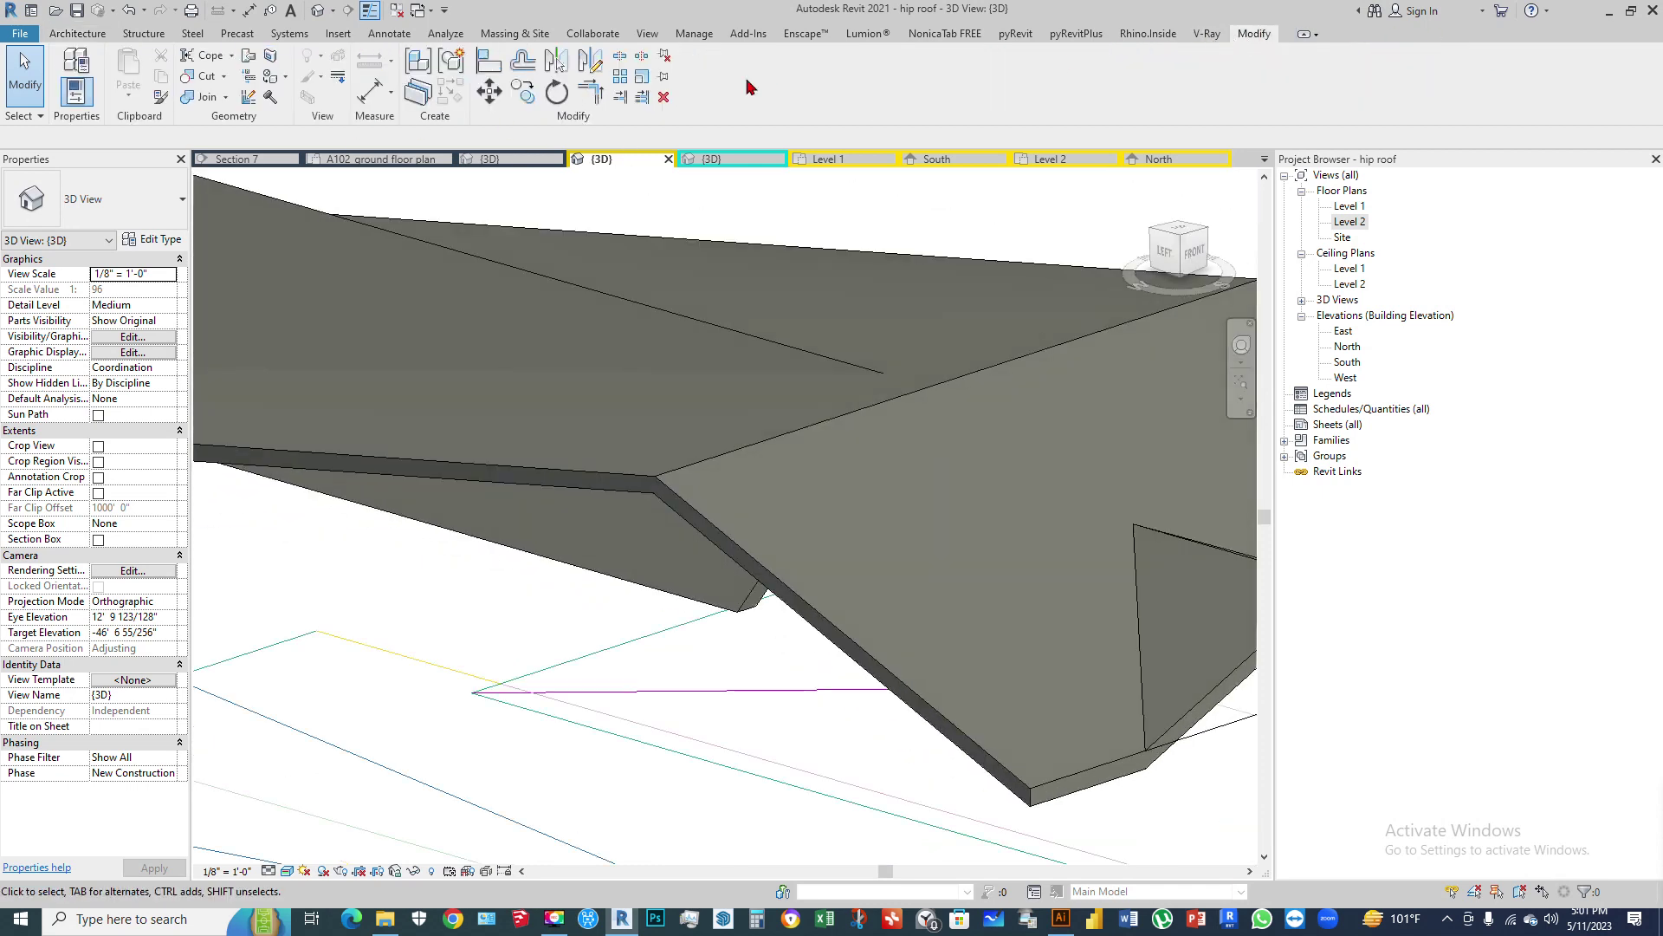
pyautogui.click(249, 56)
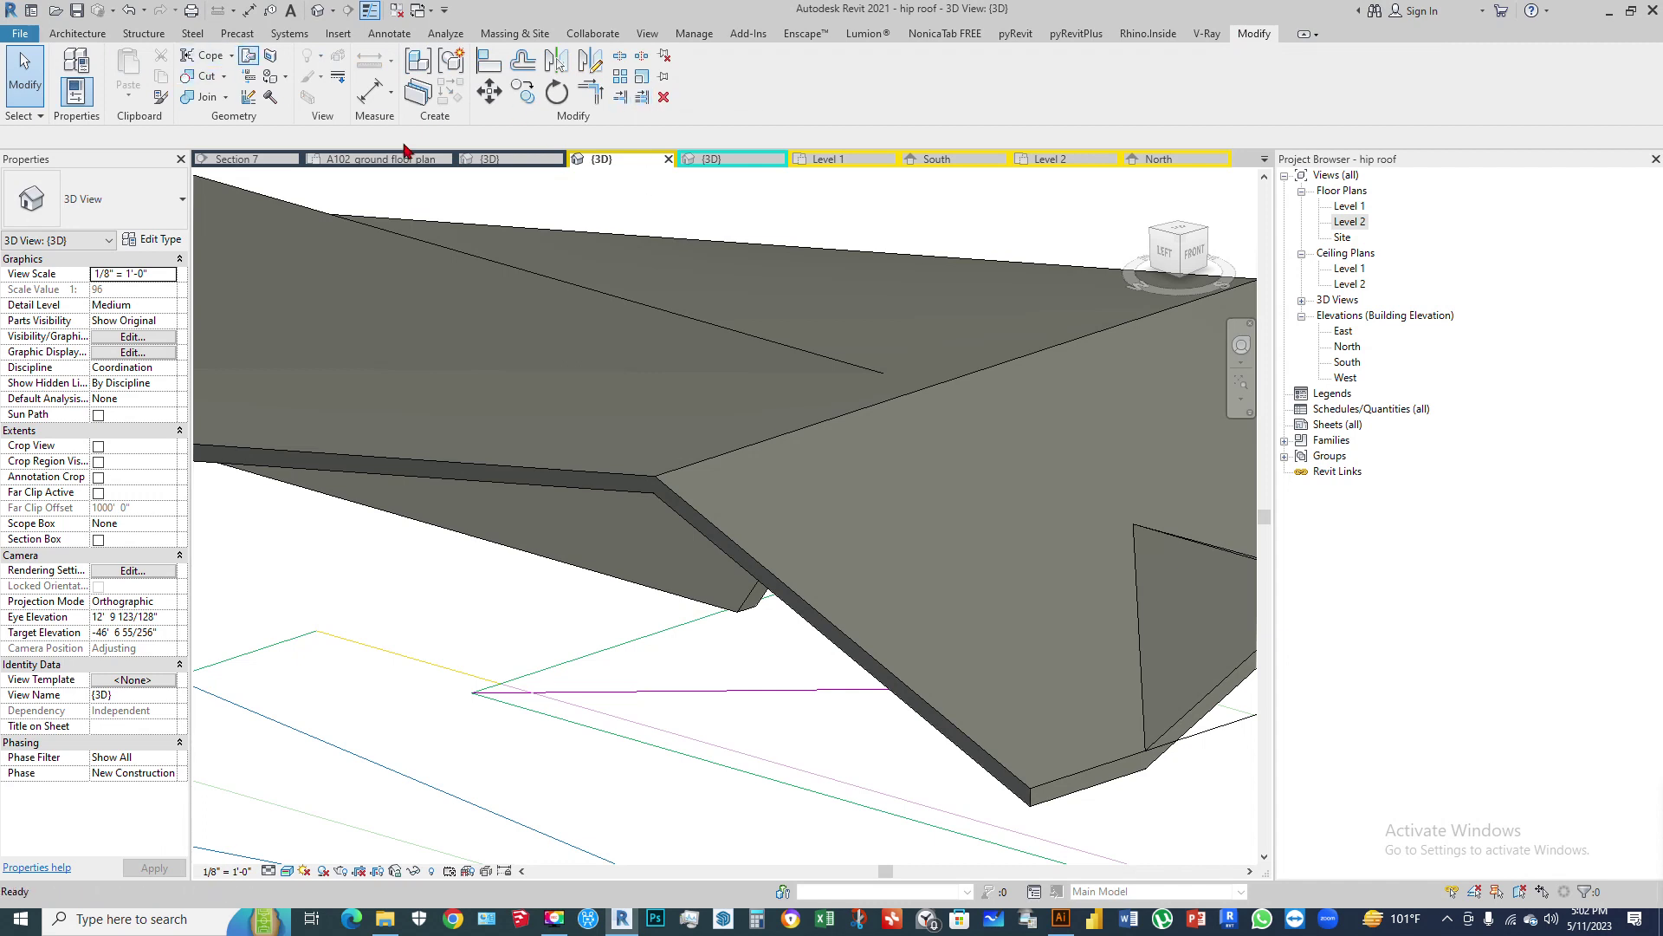
pyautogui.click(747, 596)
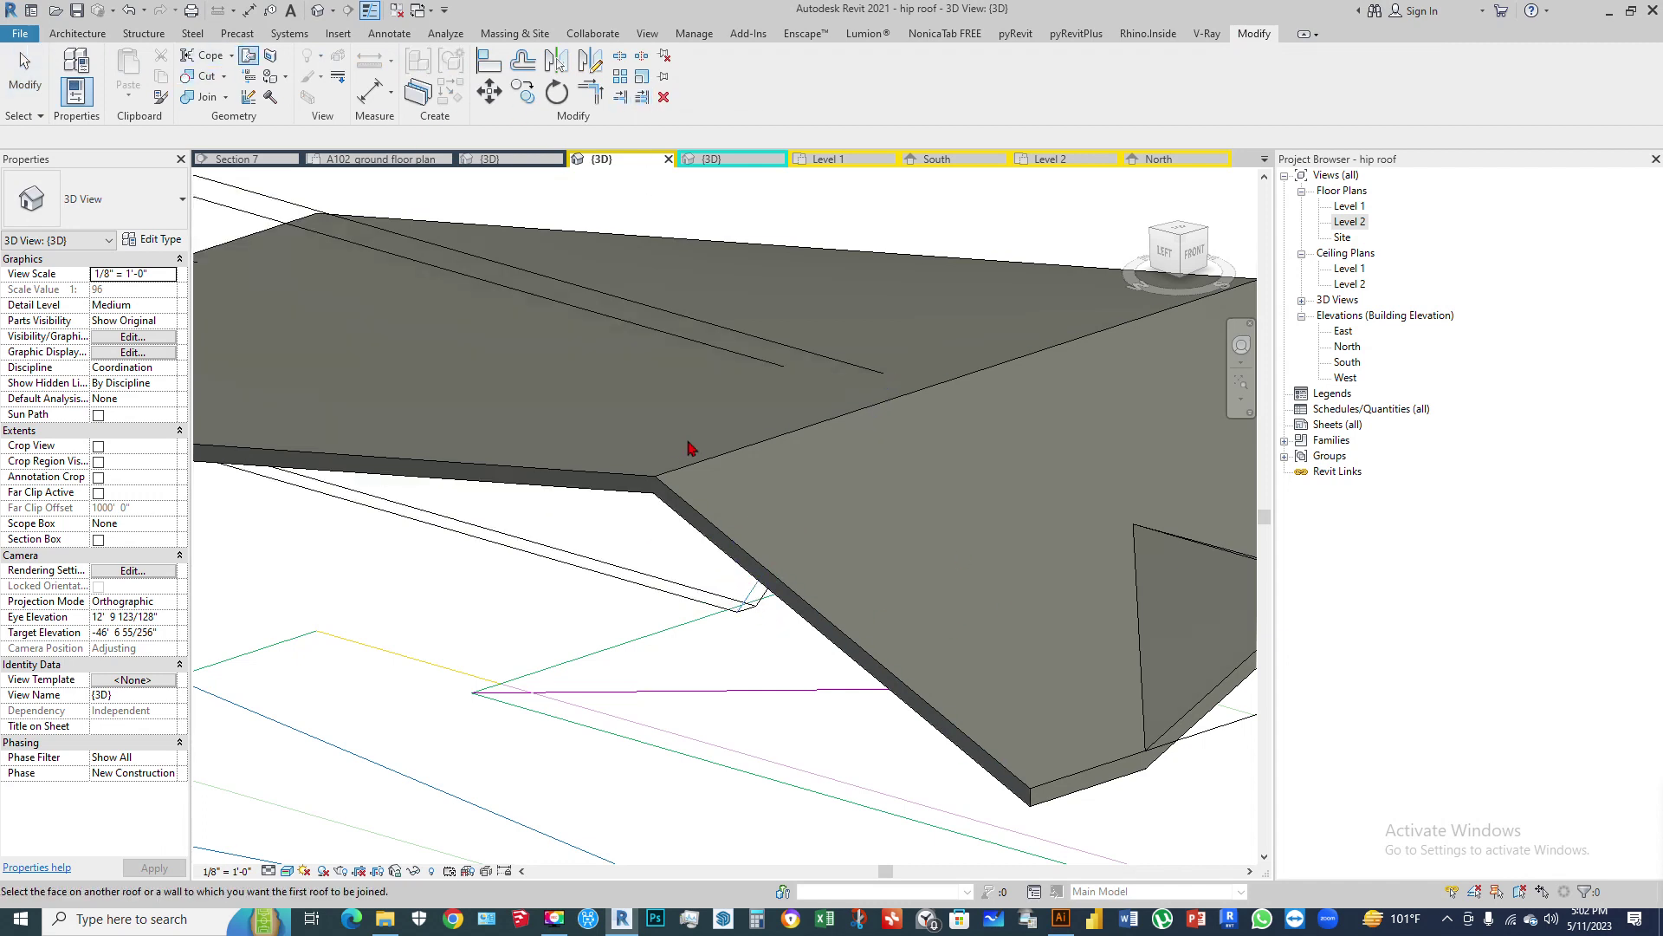
pyautogui.click(650, 480)
# Step: Orbit and zoom to inspect the joined roofs from above
pyautogui.scroll(-5, 751, 507)
pyautogui.keyDown('shift'); pyautogui.moveTo(824, 483); pyautogui.dragTo(776, 672, button='middle'); pyautogui.keyUp('shift')
pyautogui.scroll(6, 705, 662)
pyautogui.scroll(-5, 702, 684)
pyautogui.scroll(3, 702, 495)
pyautogui.scroll(-4, 702, 495)
pyautogui.keyDown('shift'); pyautogui.moveTo(617, 520); pyautogui.dragTo(761, 624, button='middle'); pyautogui.keyUp('shift')
pyautogui.scroll(4, 866, 668)
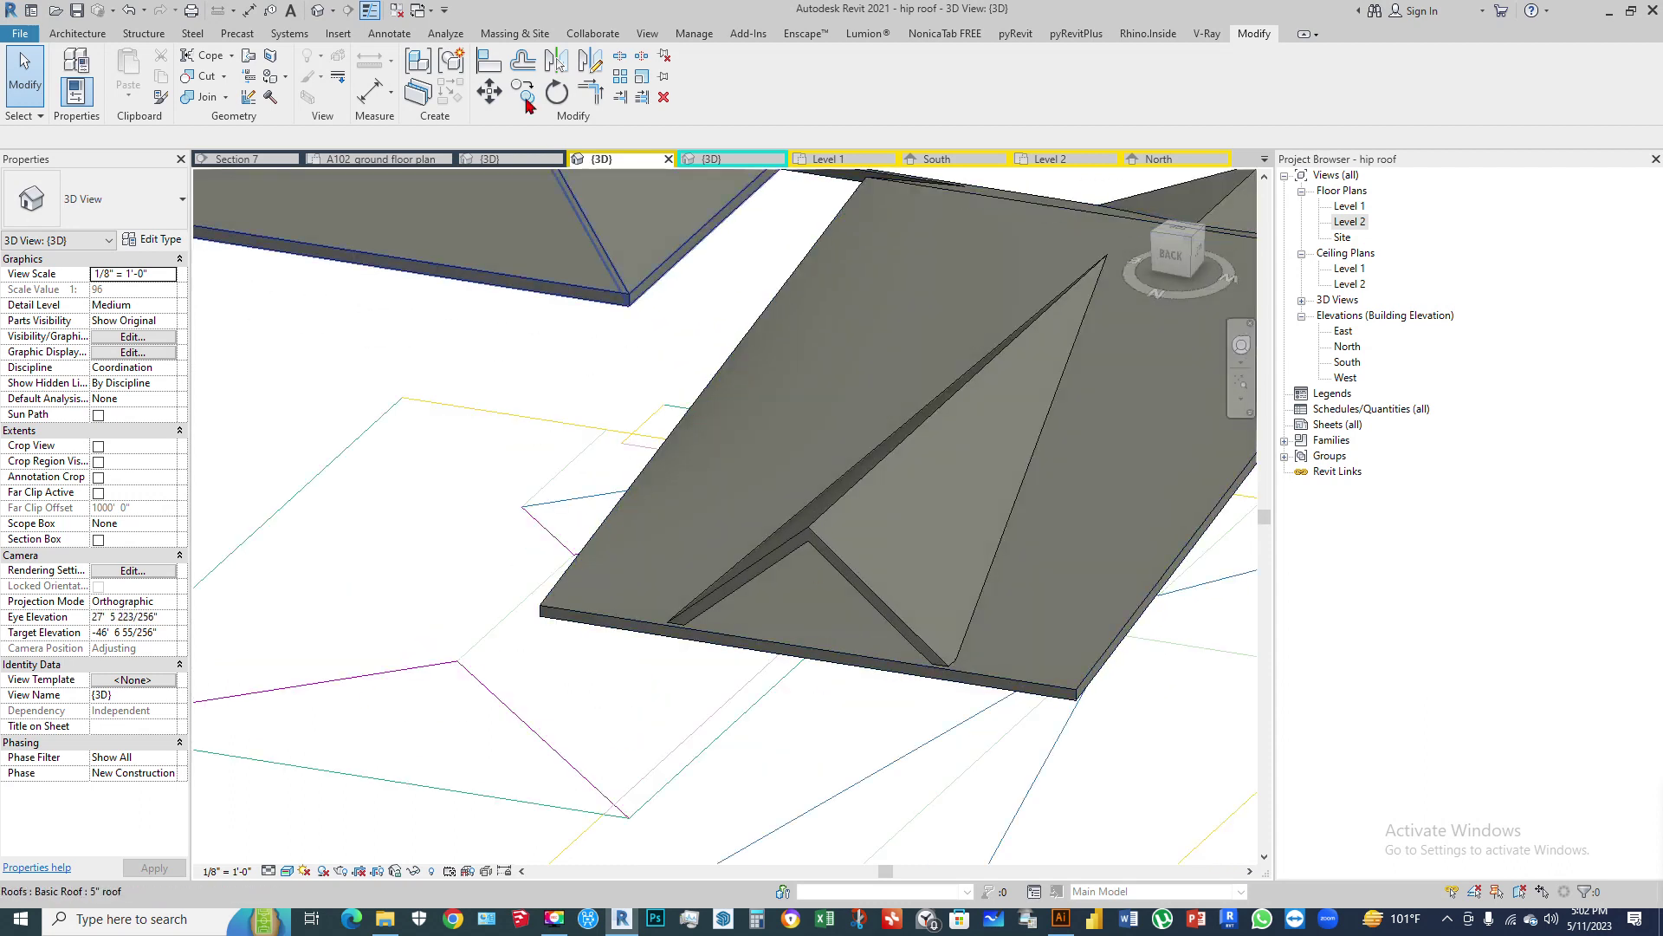
# Step: Start a dormer opening on the lower roof
pyautogui.click(60, 34)
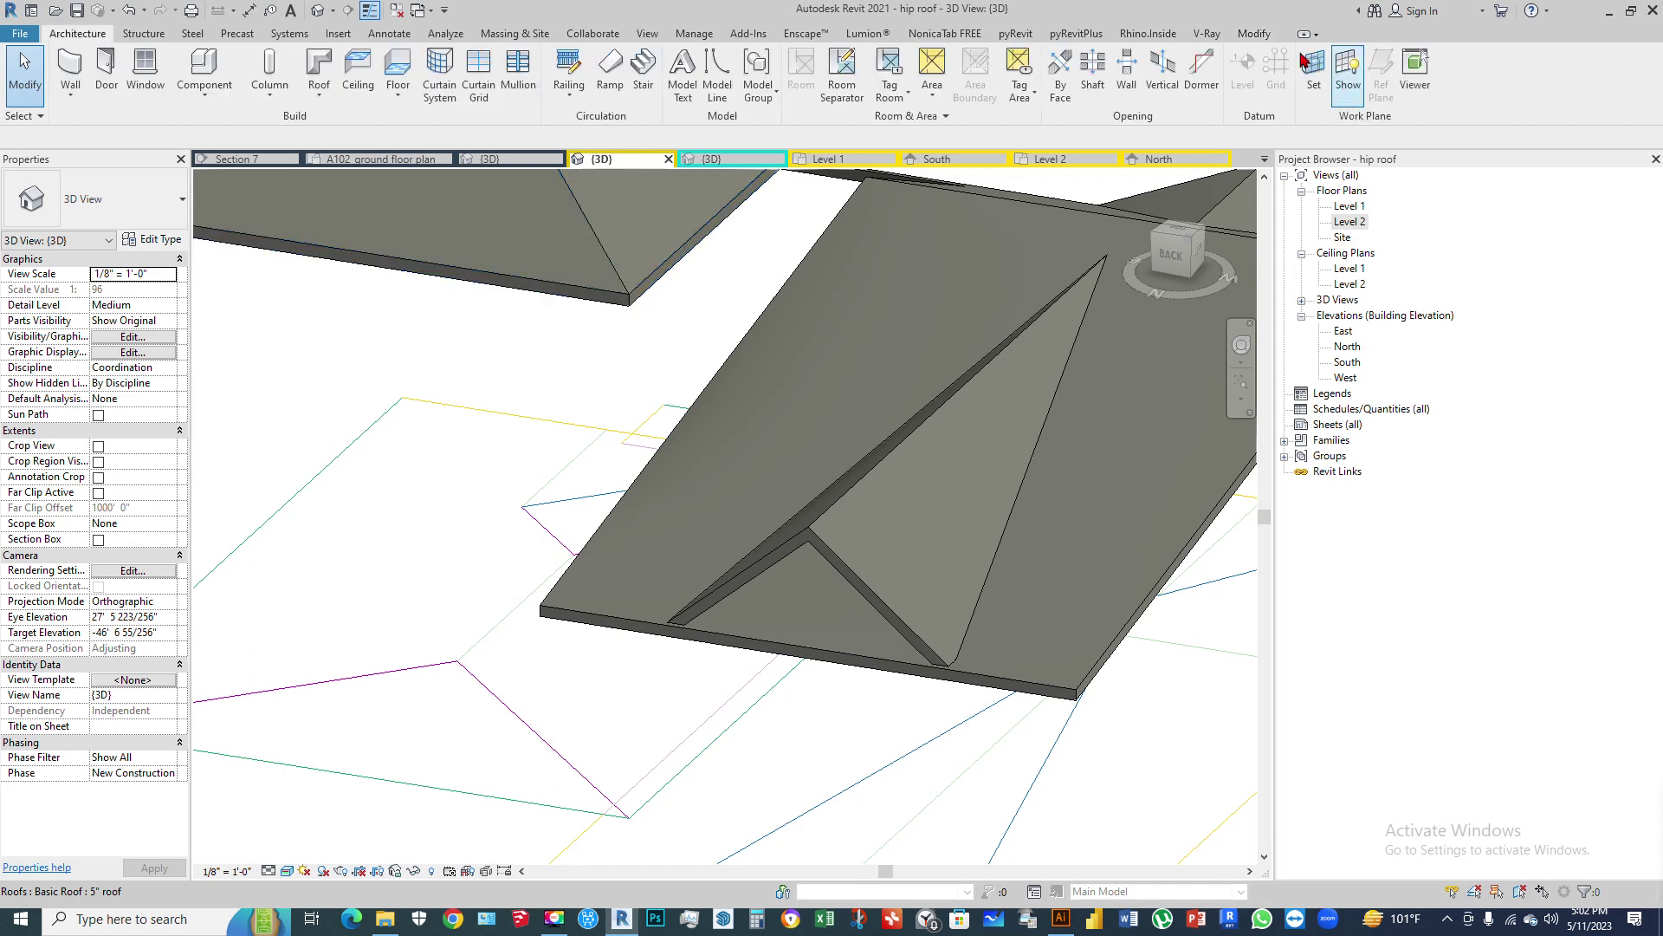
pyautogui.click(1254, 34)
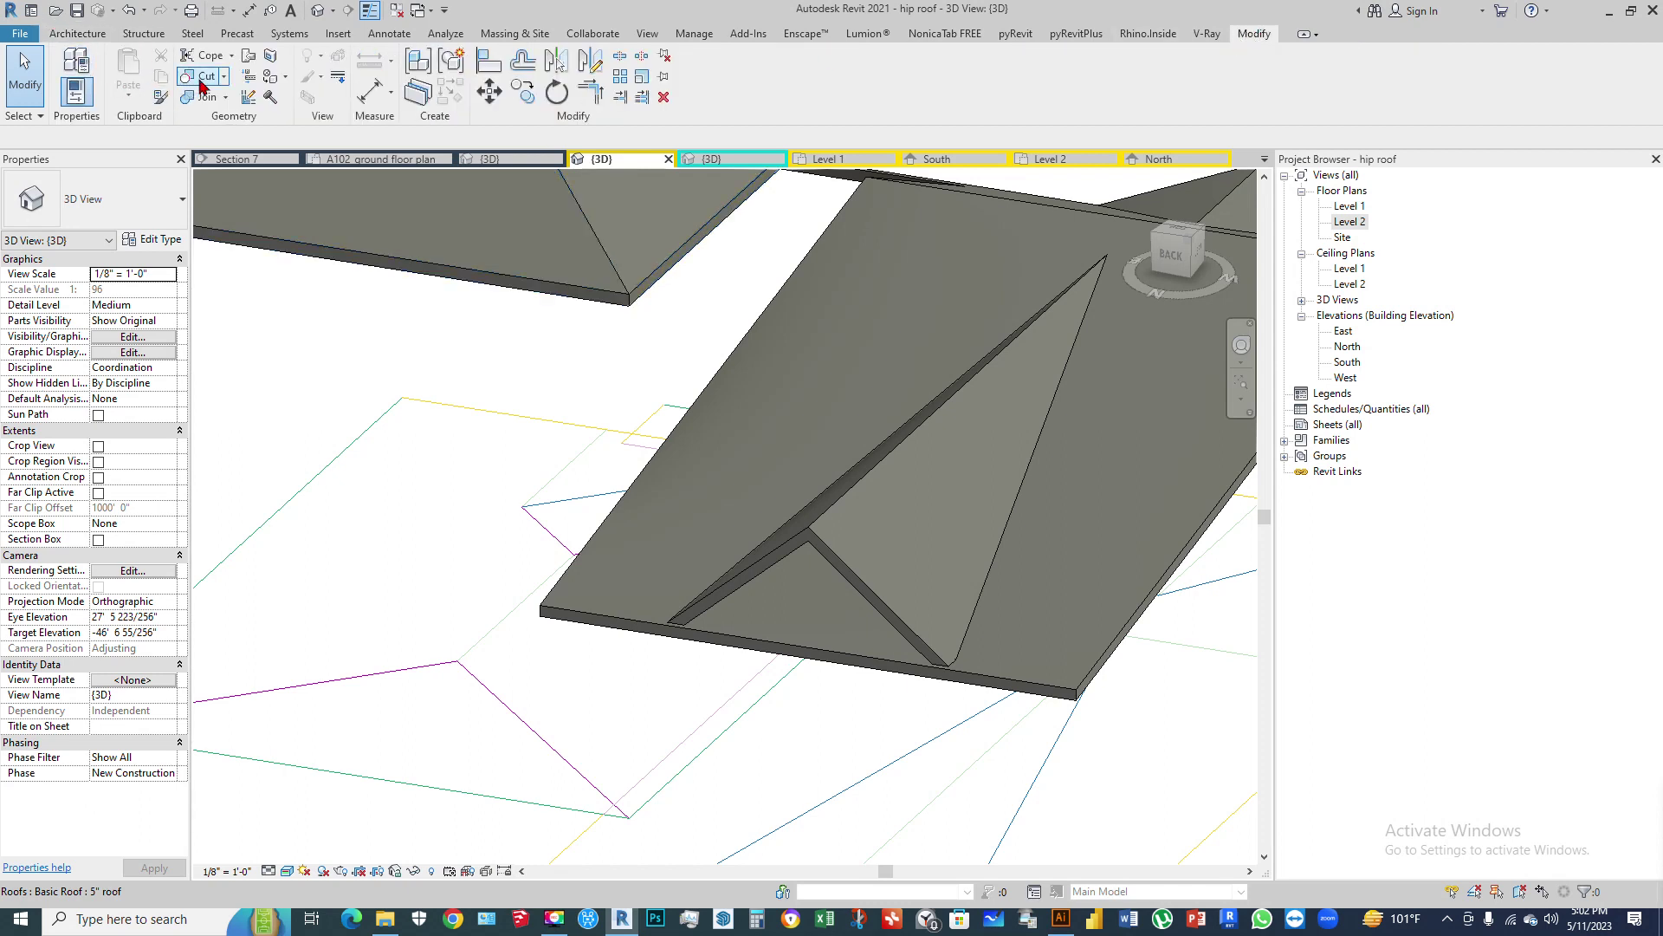
pyautogui.click(70, 34)
pyautogui.click(1201, 71)
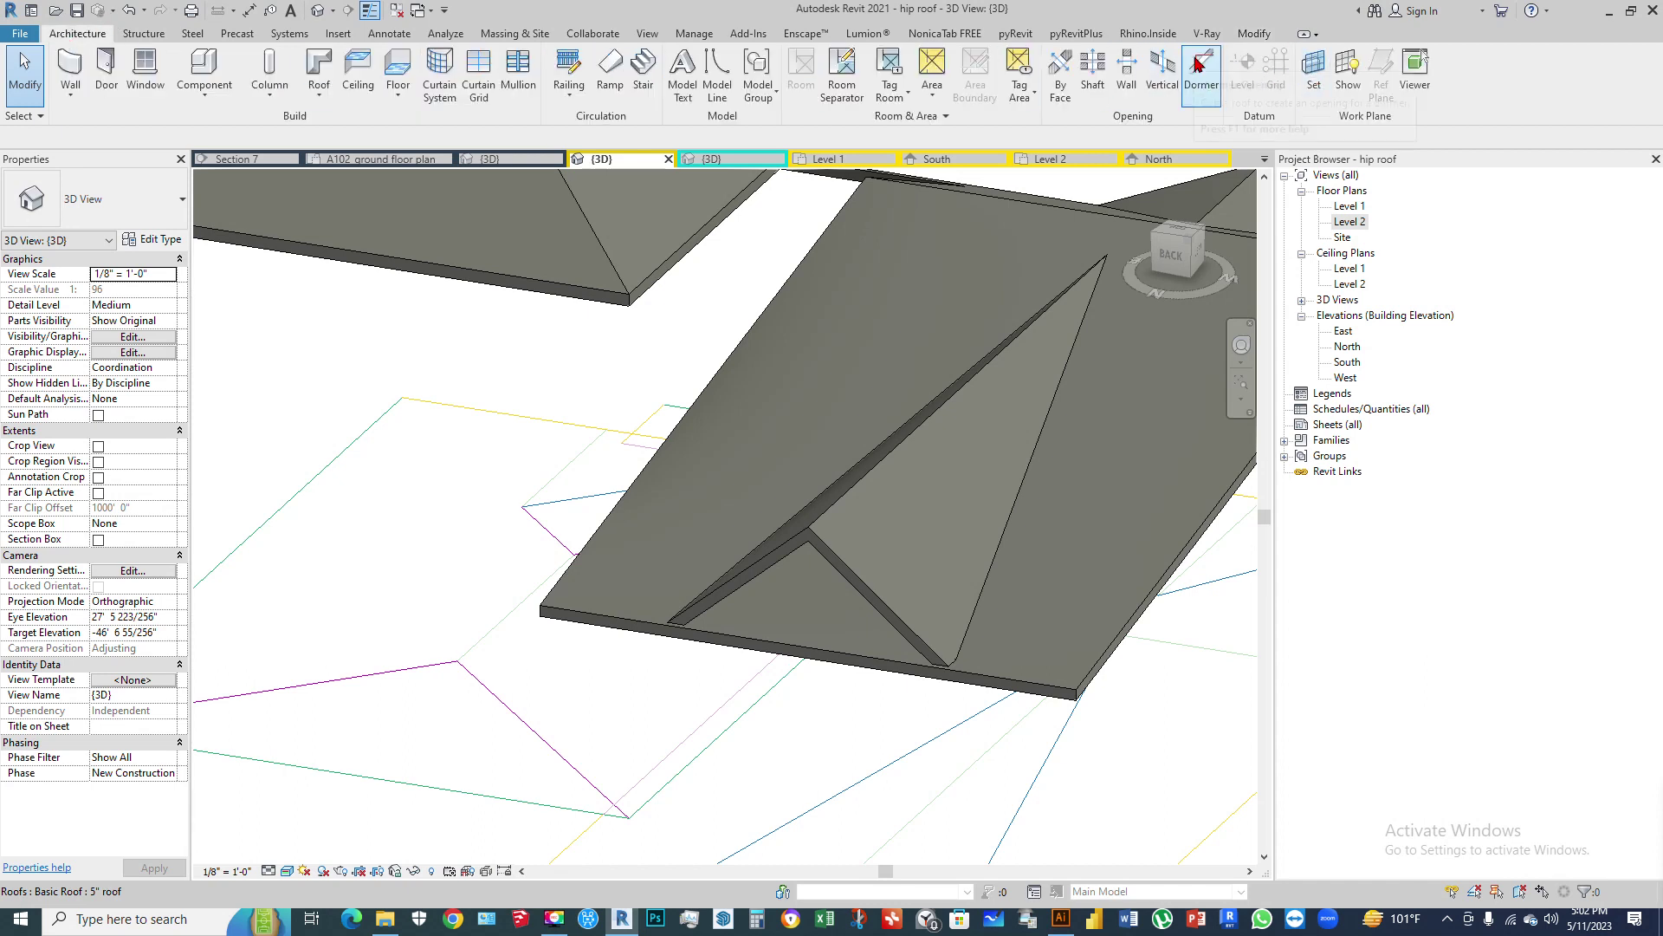
pyautogui.click(830, 652)
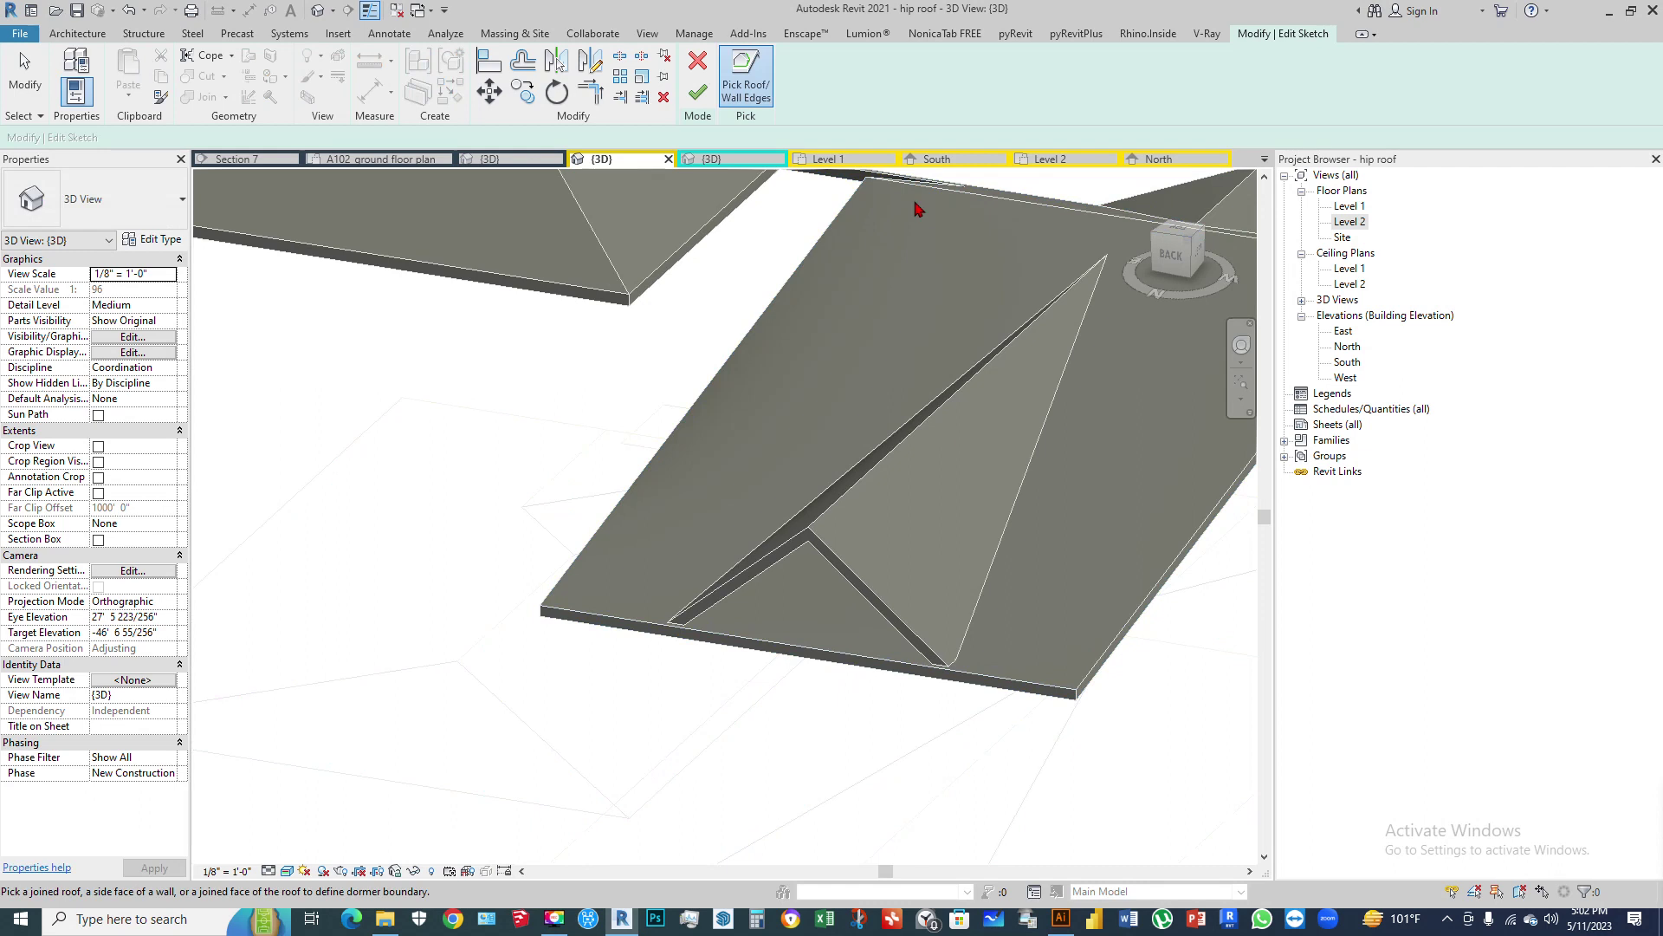
# Step: Pick the two gable roof edges and the lower roof's eave as the opening boundary
pyautogui.keyDown('shift'); pyautogui.moveTo(787, 583); pyautogui.dragTo(741, 497, button='middle'); pyautogui.keyUp('shift')
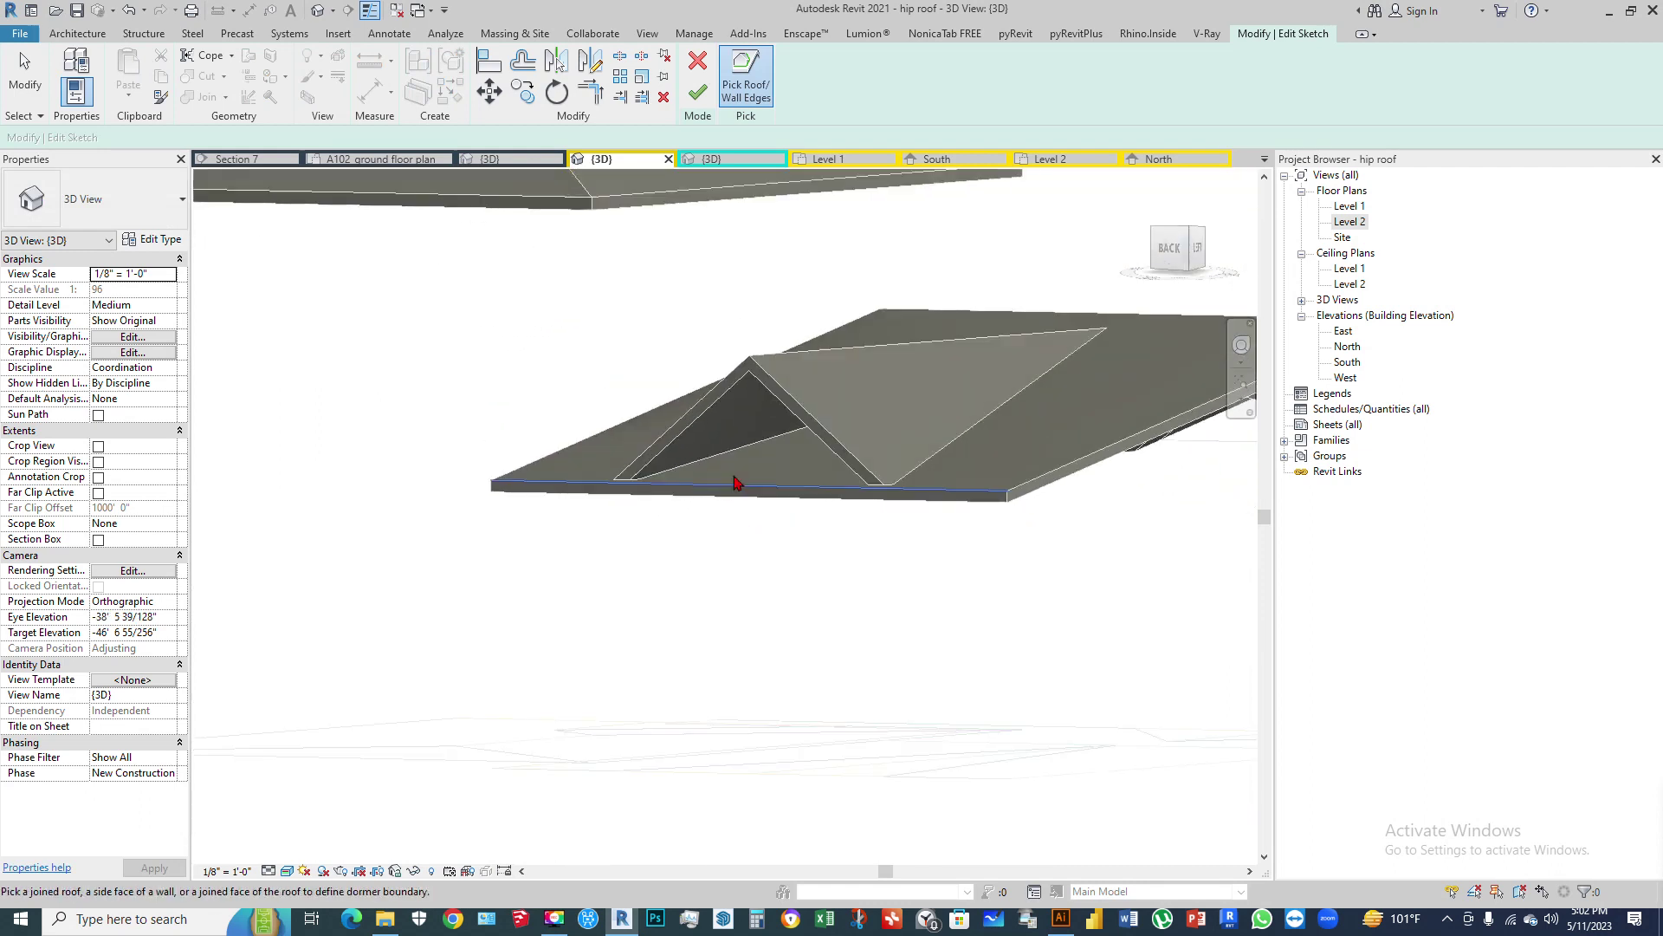
pyautogui.click(780, 435)
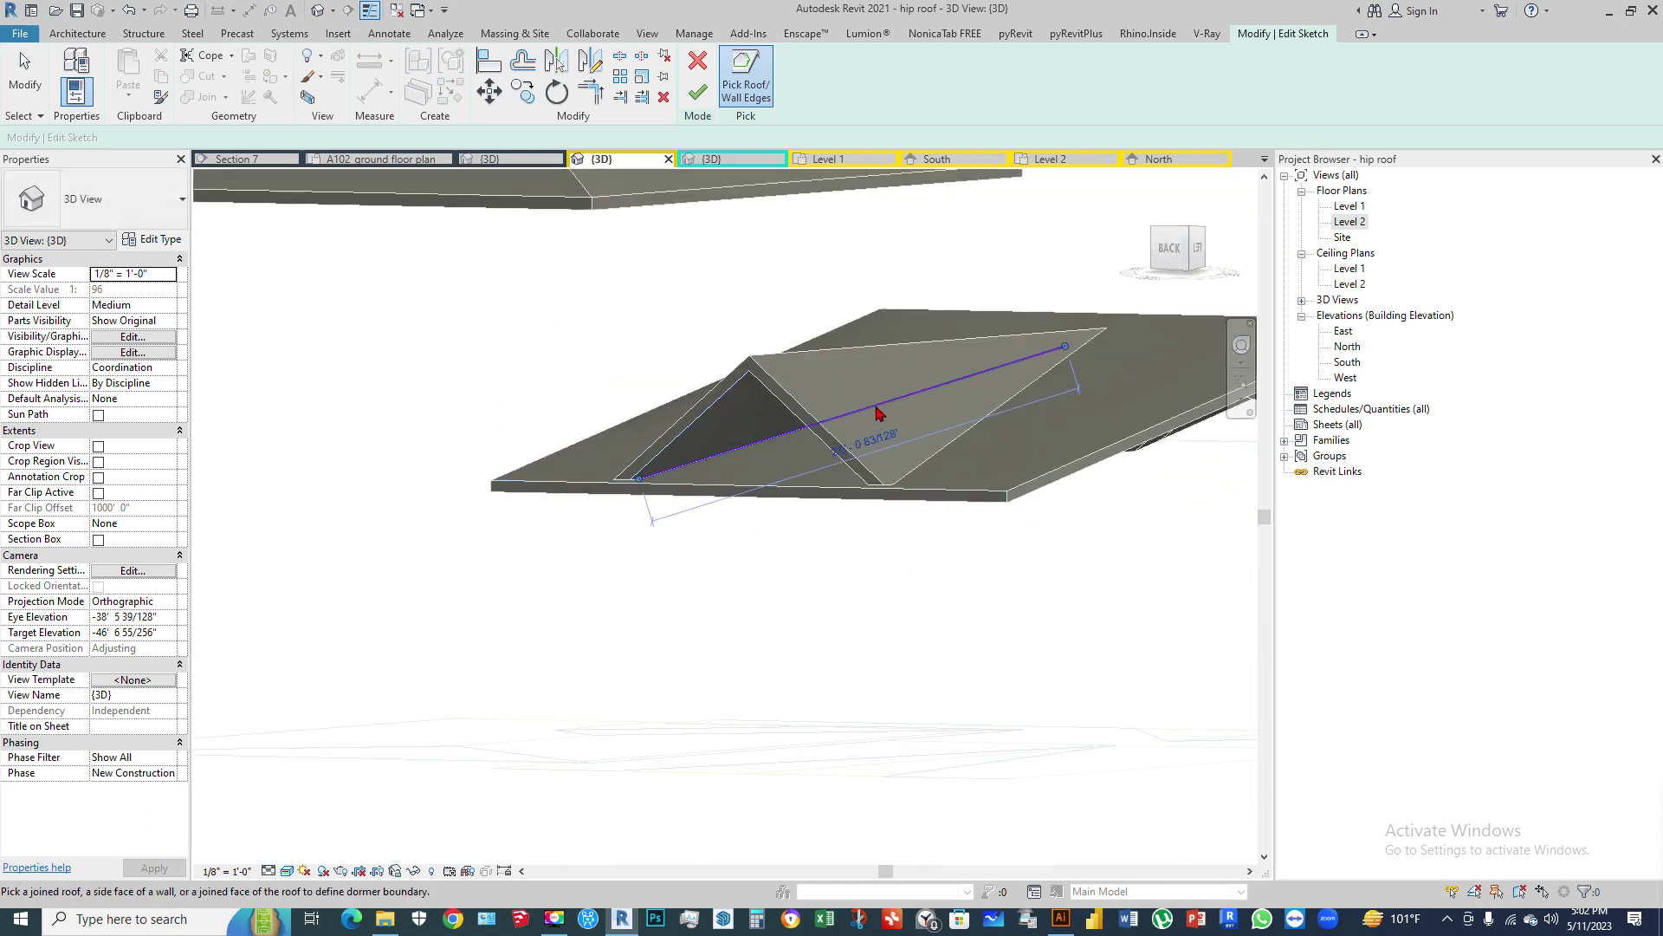
pyautogui.moveTo(1051, 450)
pyautogui.keyDown('shift'); pyautogui.mouseDown(button='middle')
pyautogui.moveTo(1066, 468)
pyautogui.moveTo(1113, 355)
pyautogui.moveTo(920, 682)
pyautogui.moveTo(704, 617)
pyautogui.mouseUp(button='middle'); pyautogui.keyUp('shift')
pyautogui.click(1113, 362)
pyautogui.click(920, 682)
pyautogui.press('Escape')
# Step: Extend the right boundary line to the eave with TR and finish the opening
pyautogui.scroll(3, 703, 617)
pyautogui.press('t')
pyautogui.press('r')
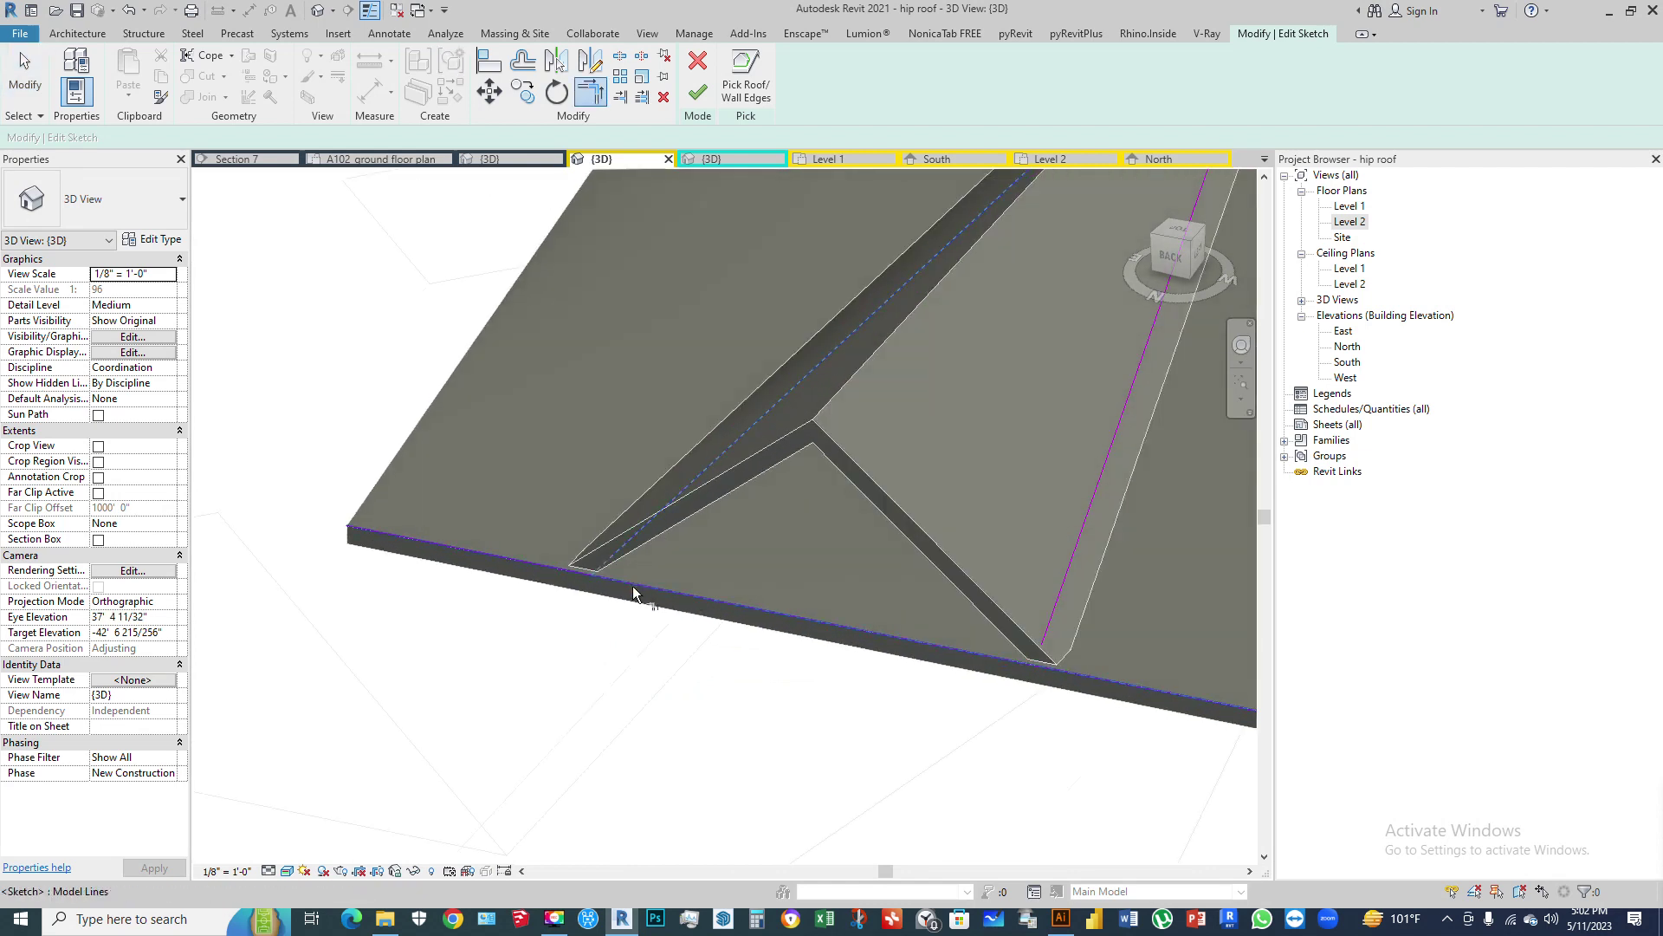
pyautogui.click(1062, 586)
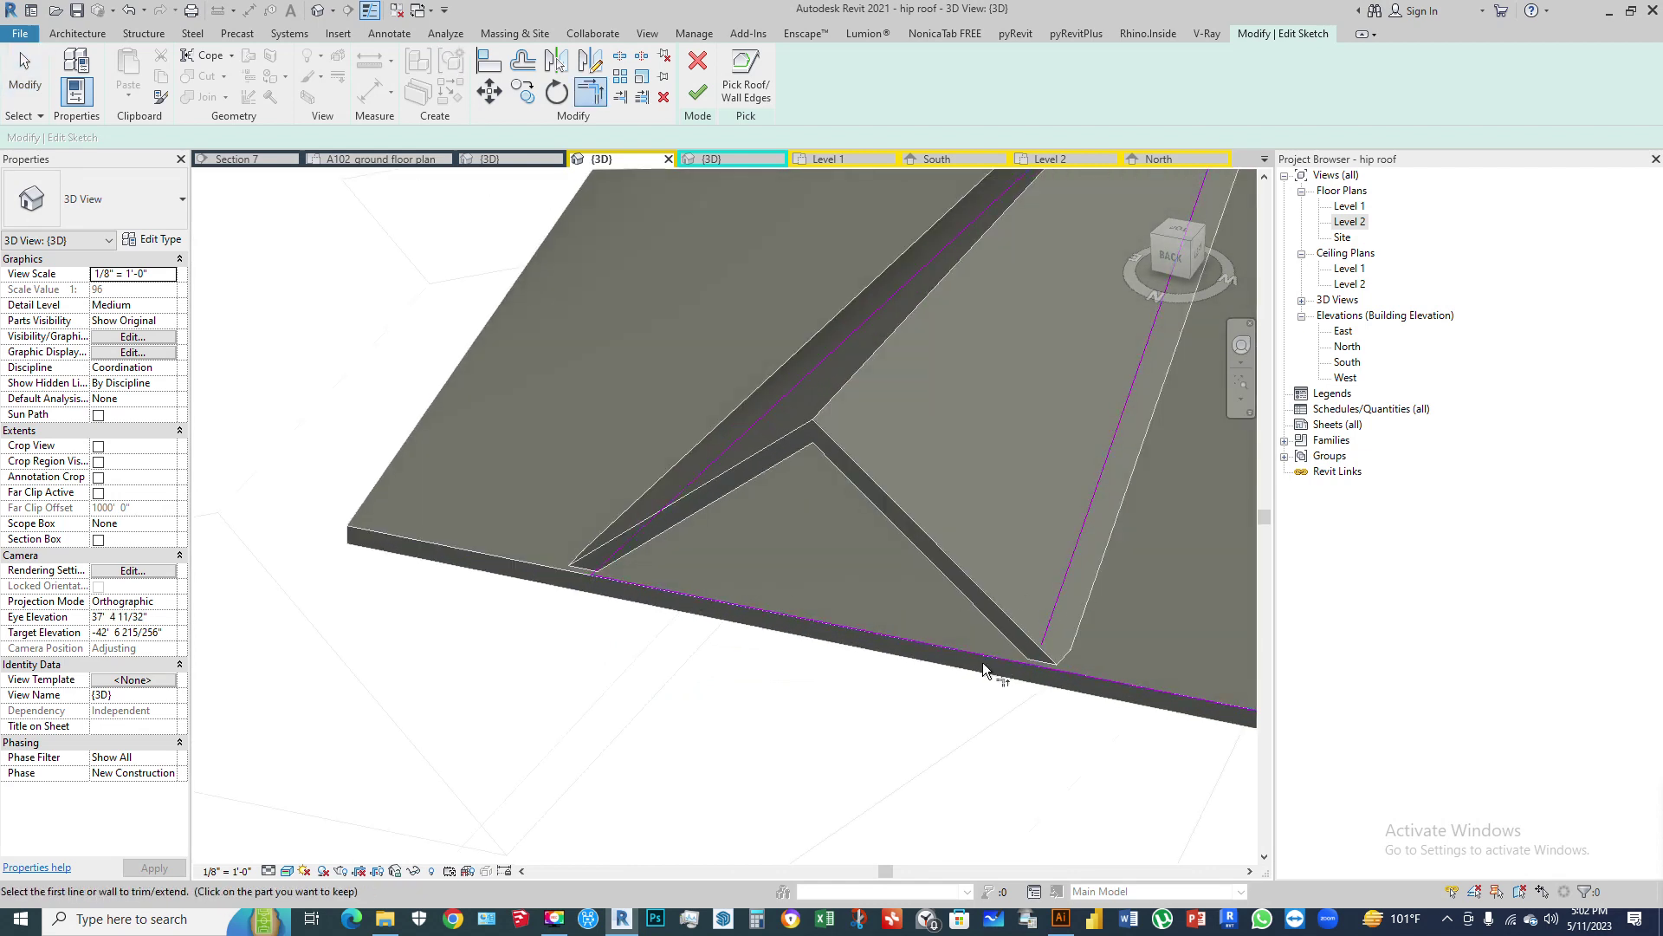
pyautogui.click(1022, 658)
pyautogui.press('Escape')
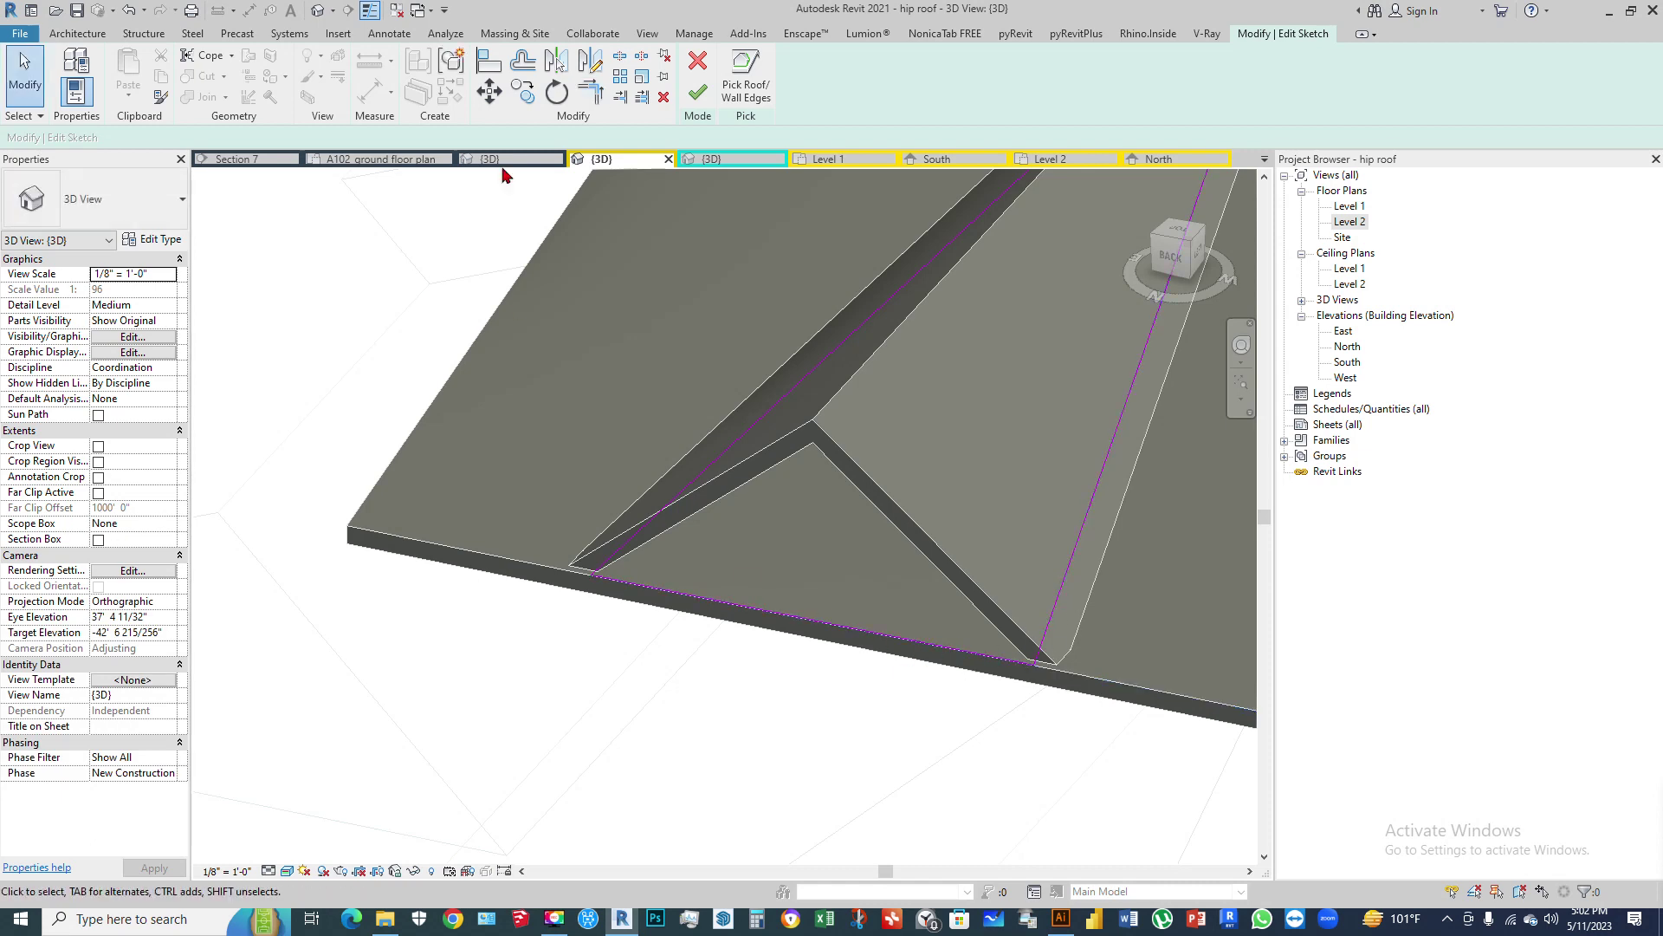
pyautogui.click(698, 92)
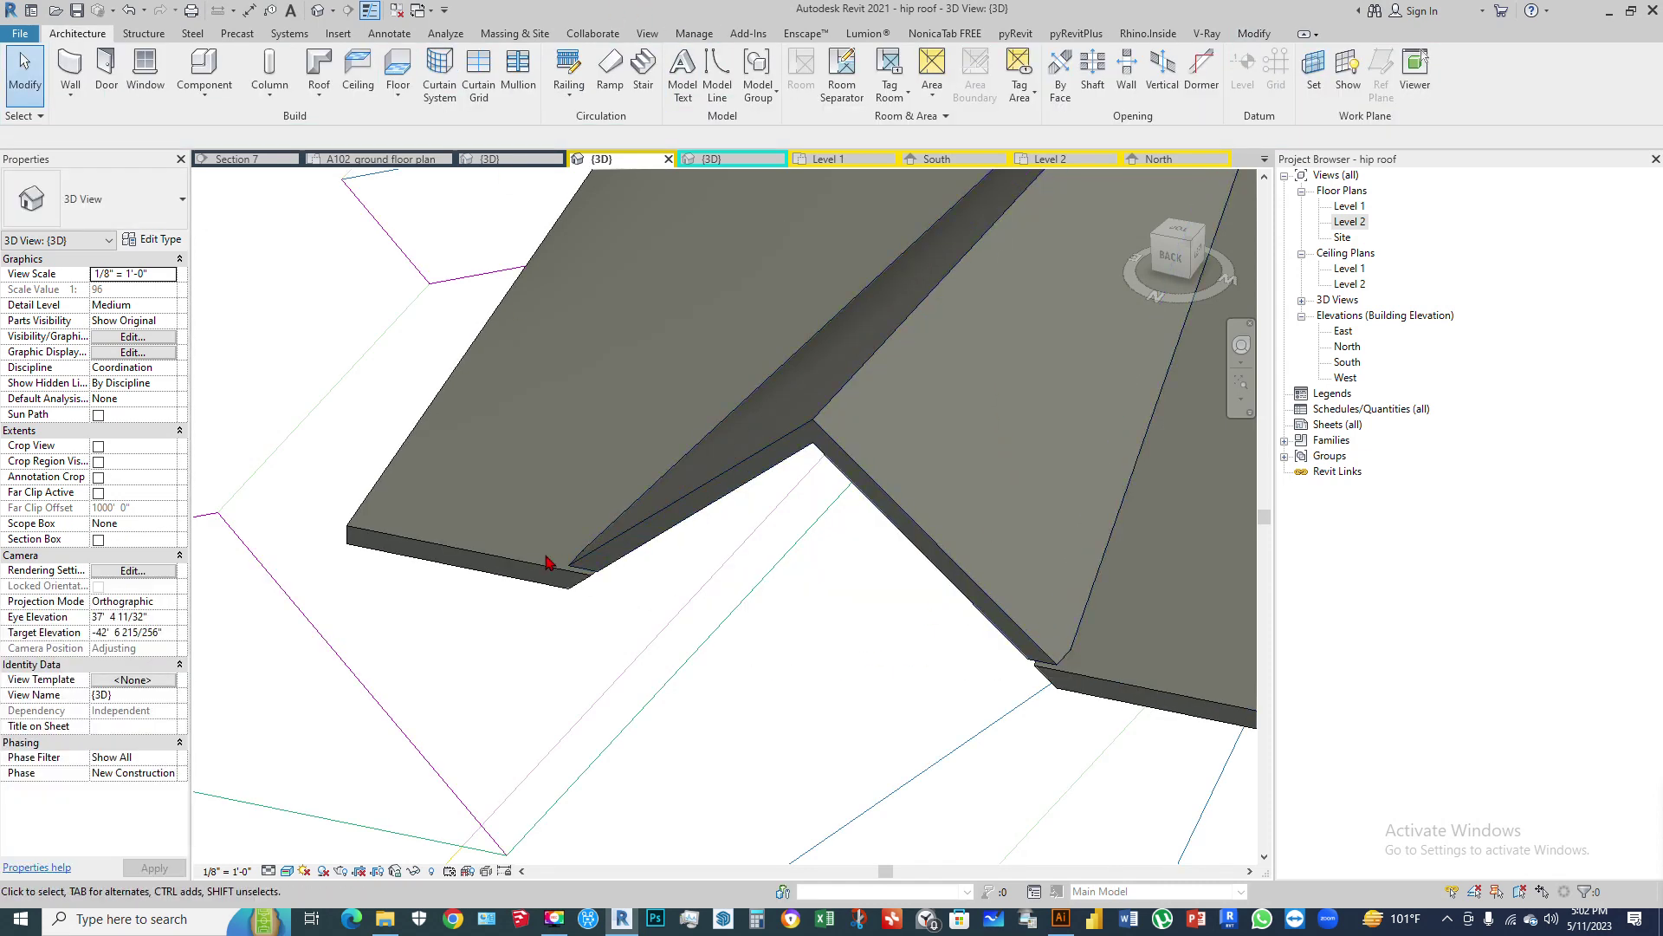
pyautogui.scroll(3, 546, 559)
pyautogui.keyDown('shift'); pyautogui.moveTo(778, 530); pyautogui.dragTo(802, 433, button='middle'); pyautogui.keyUp('shift')
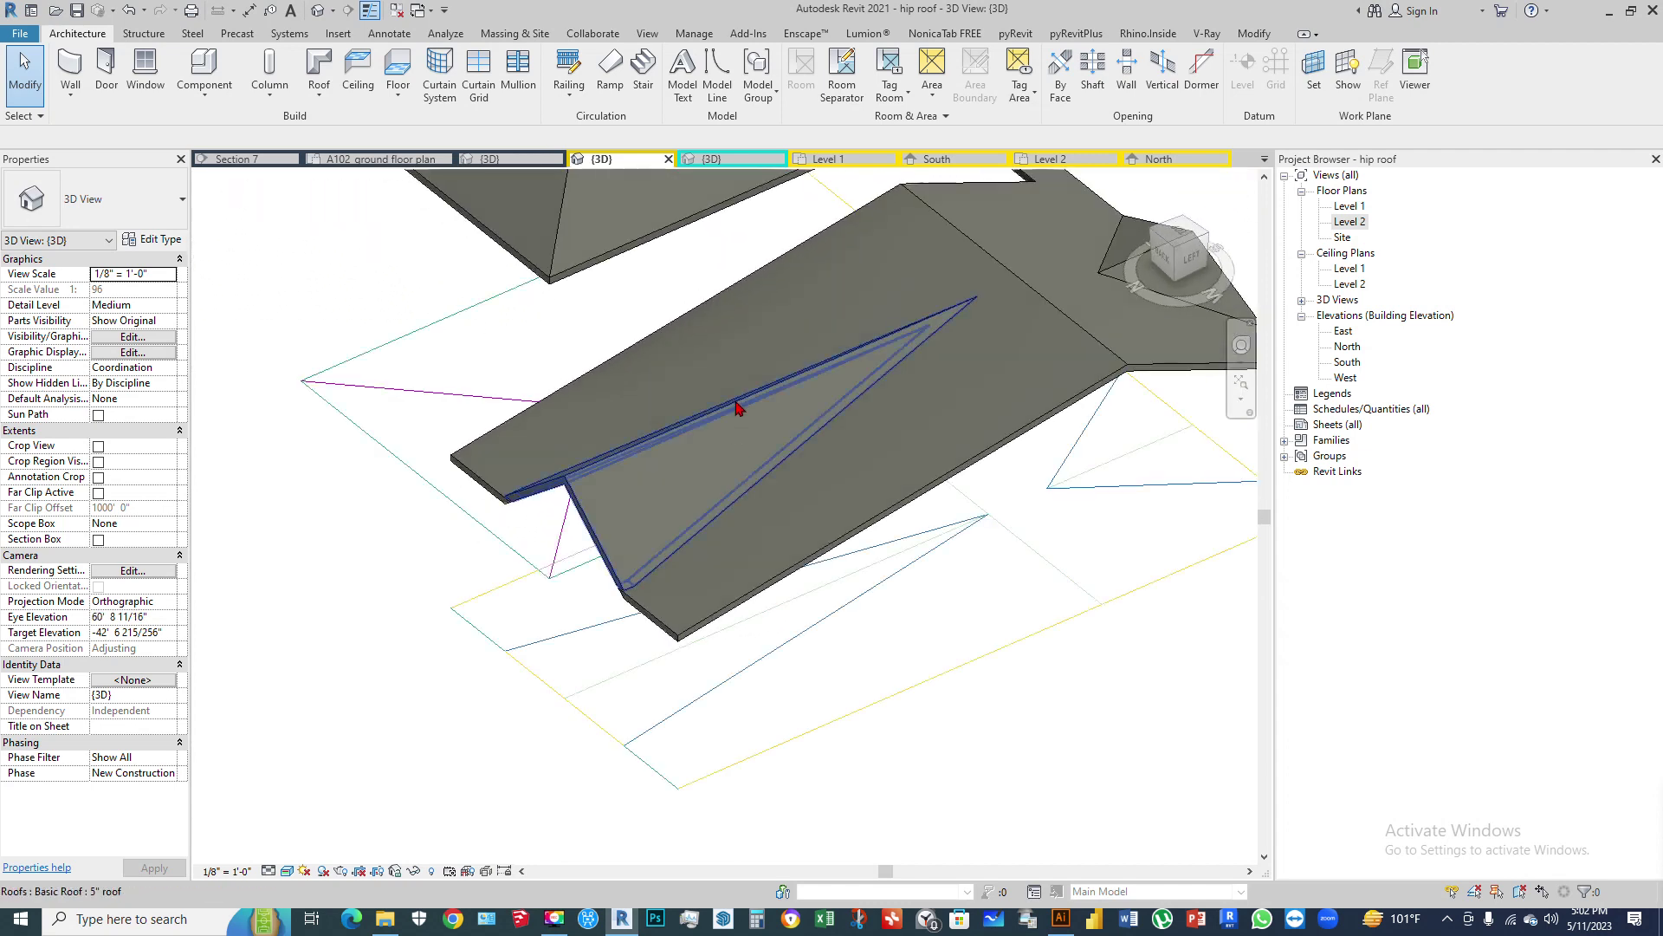
pyautogui.keyDown('shift'); pyautogui.moveTo(951, 452); pyautogui.dragTo(671, 594, button='middle'); pyautogui.keyUp('shift')
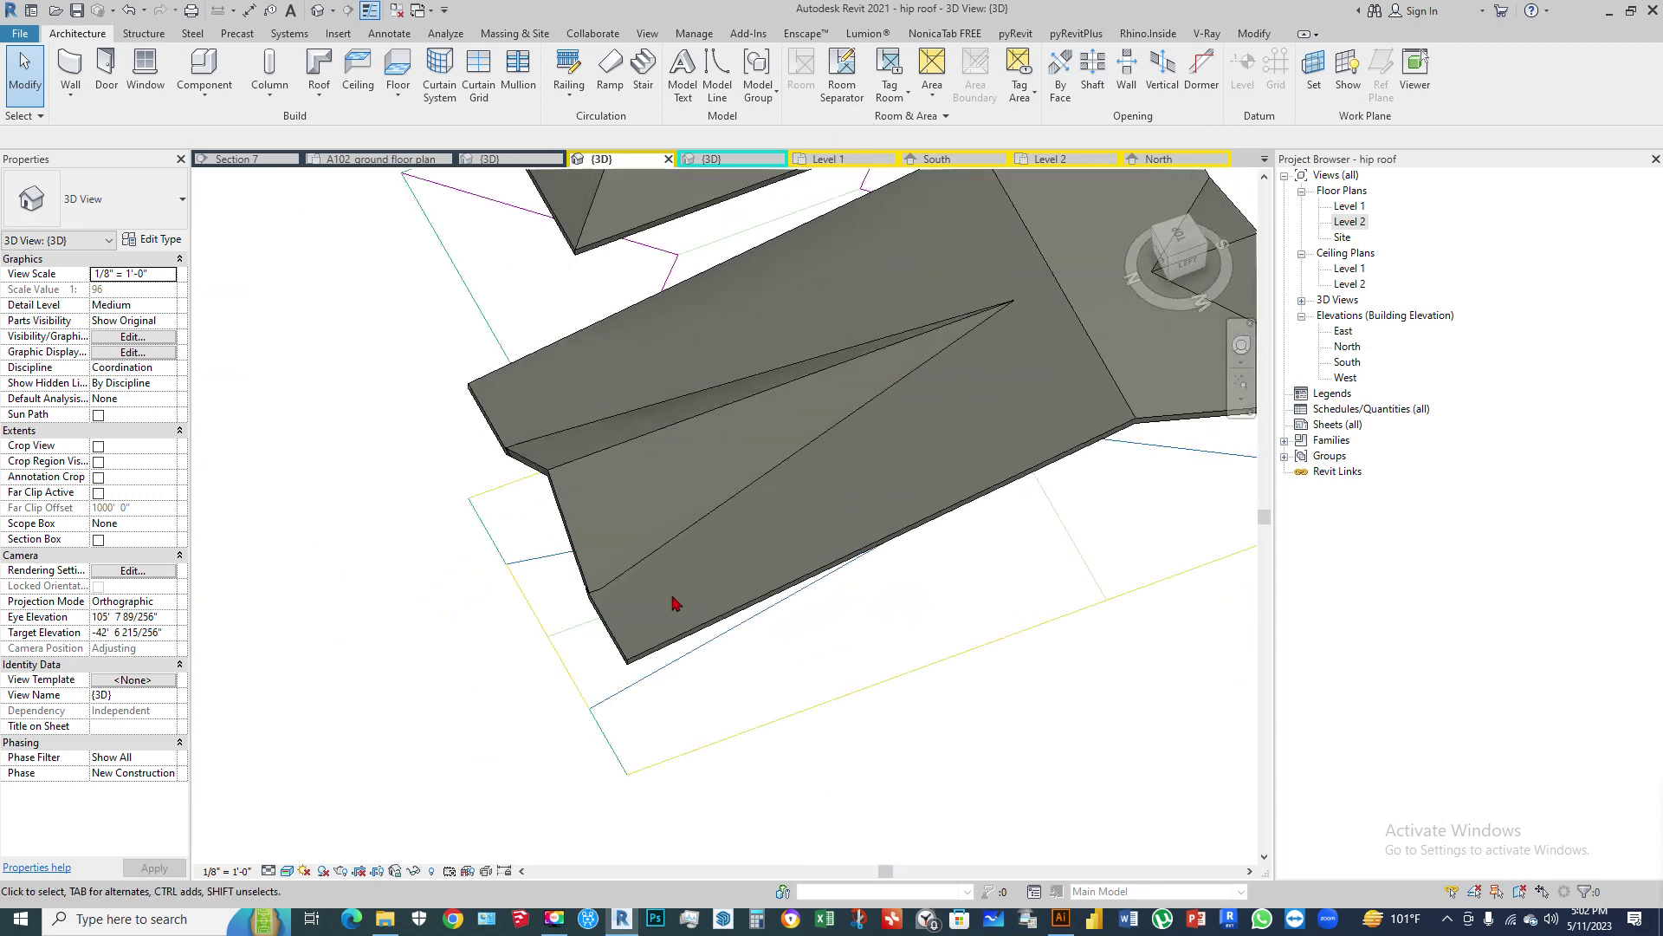
pyautogui.scroll(-5, 671, 594)
pyautogui.keyDown('shift'); pyautogui.moveTo(1084, 468); pyautogui.dragTo(1010, 624, button='middle'); pyautogui.keyUp('shift')
pyautogui.keyDown('shift'); pyautogui.moveTo(652, 606); pyautogui.dragTo(876, 386, button='middle'); pyautogui.keyUp('shift')
pyautogui.scroll(4, 876, 386)
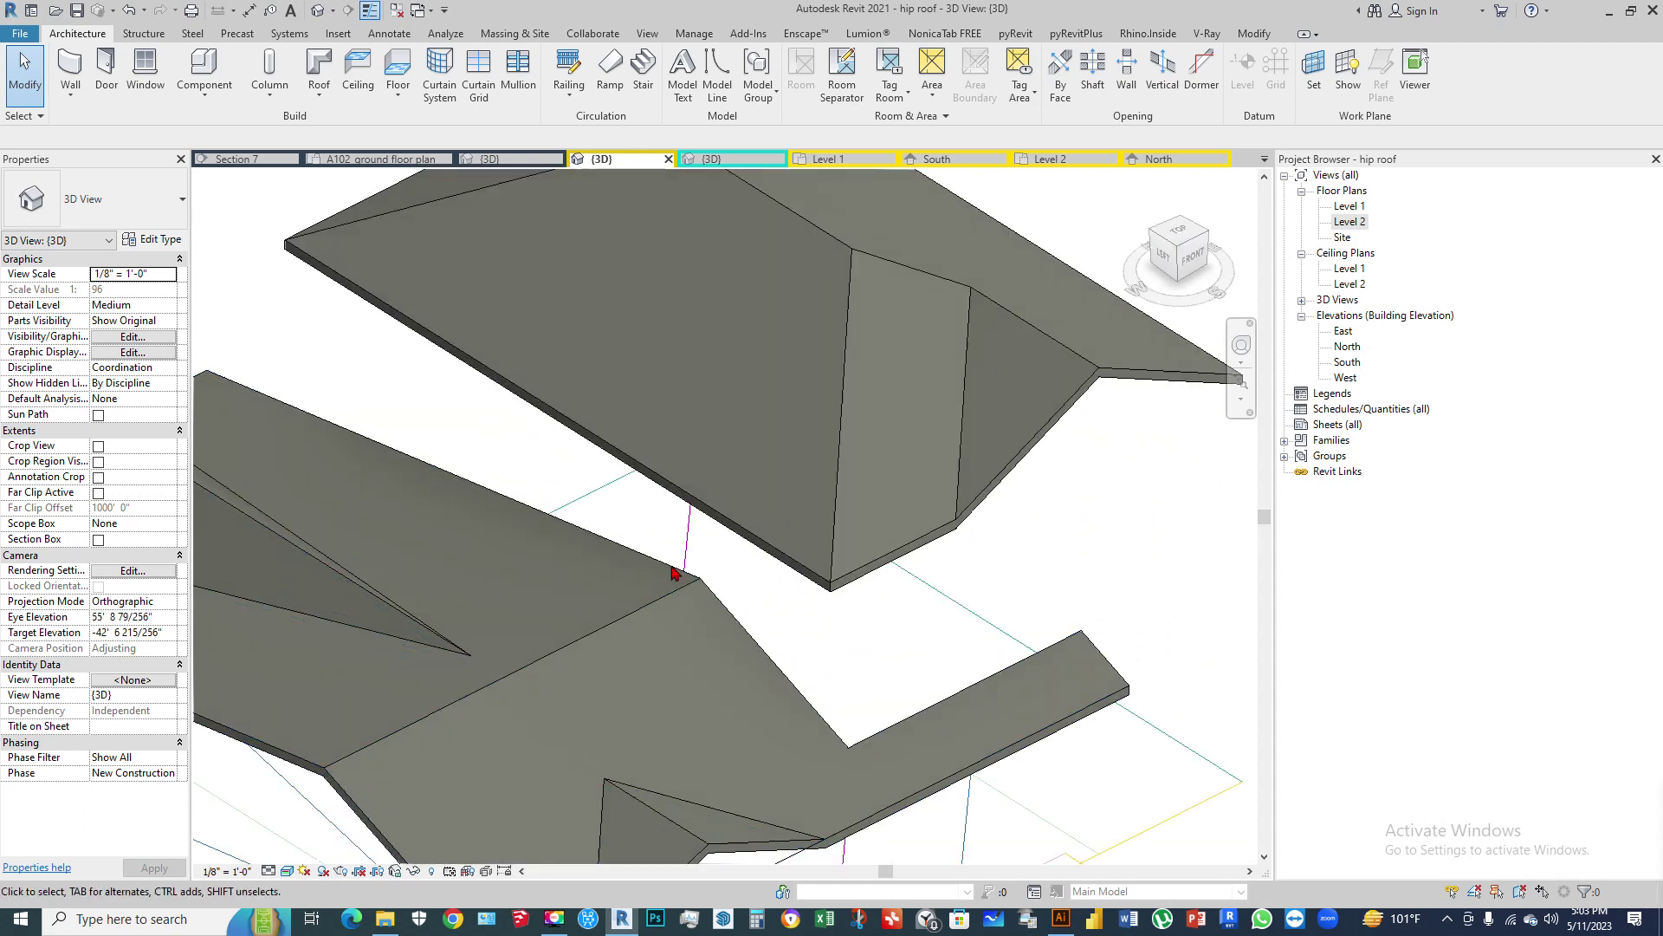
pyautogui.scroll(-5, 700, 571)
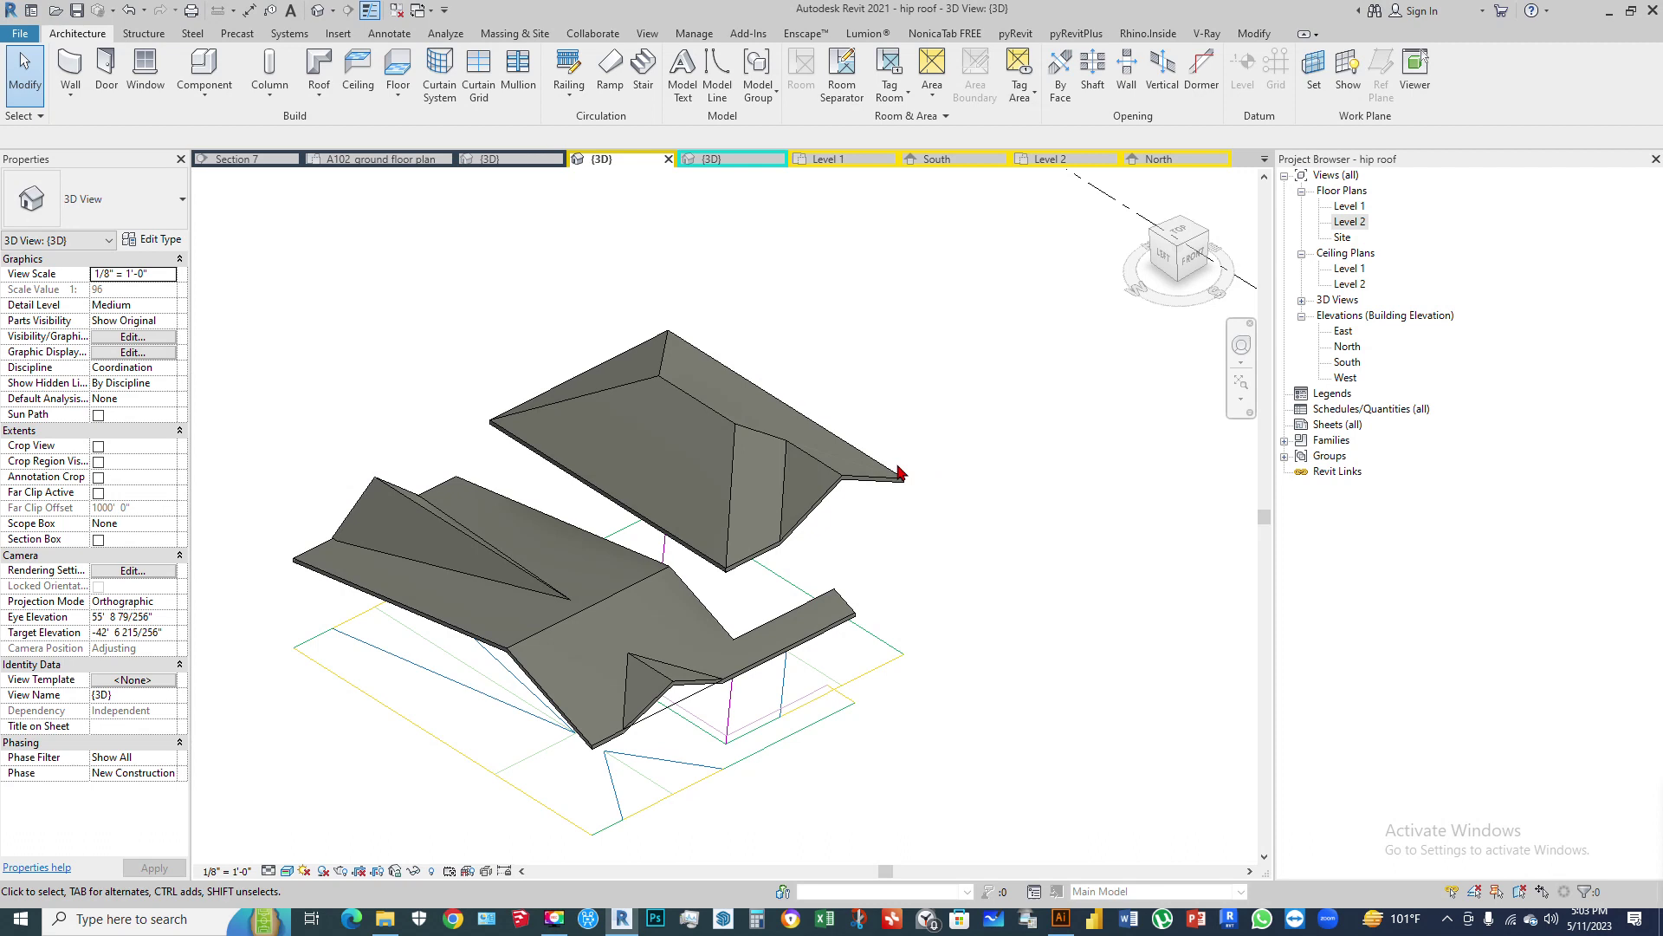
pyautogui.moveTo(898, 472); pyautogui.dragTo(966, 471, button='middle')
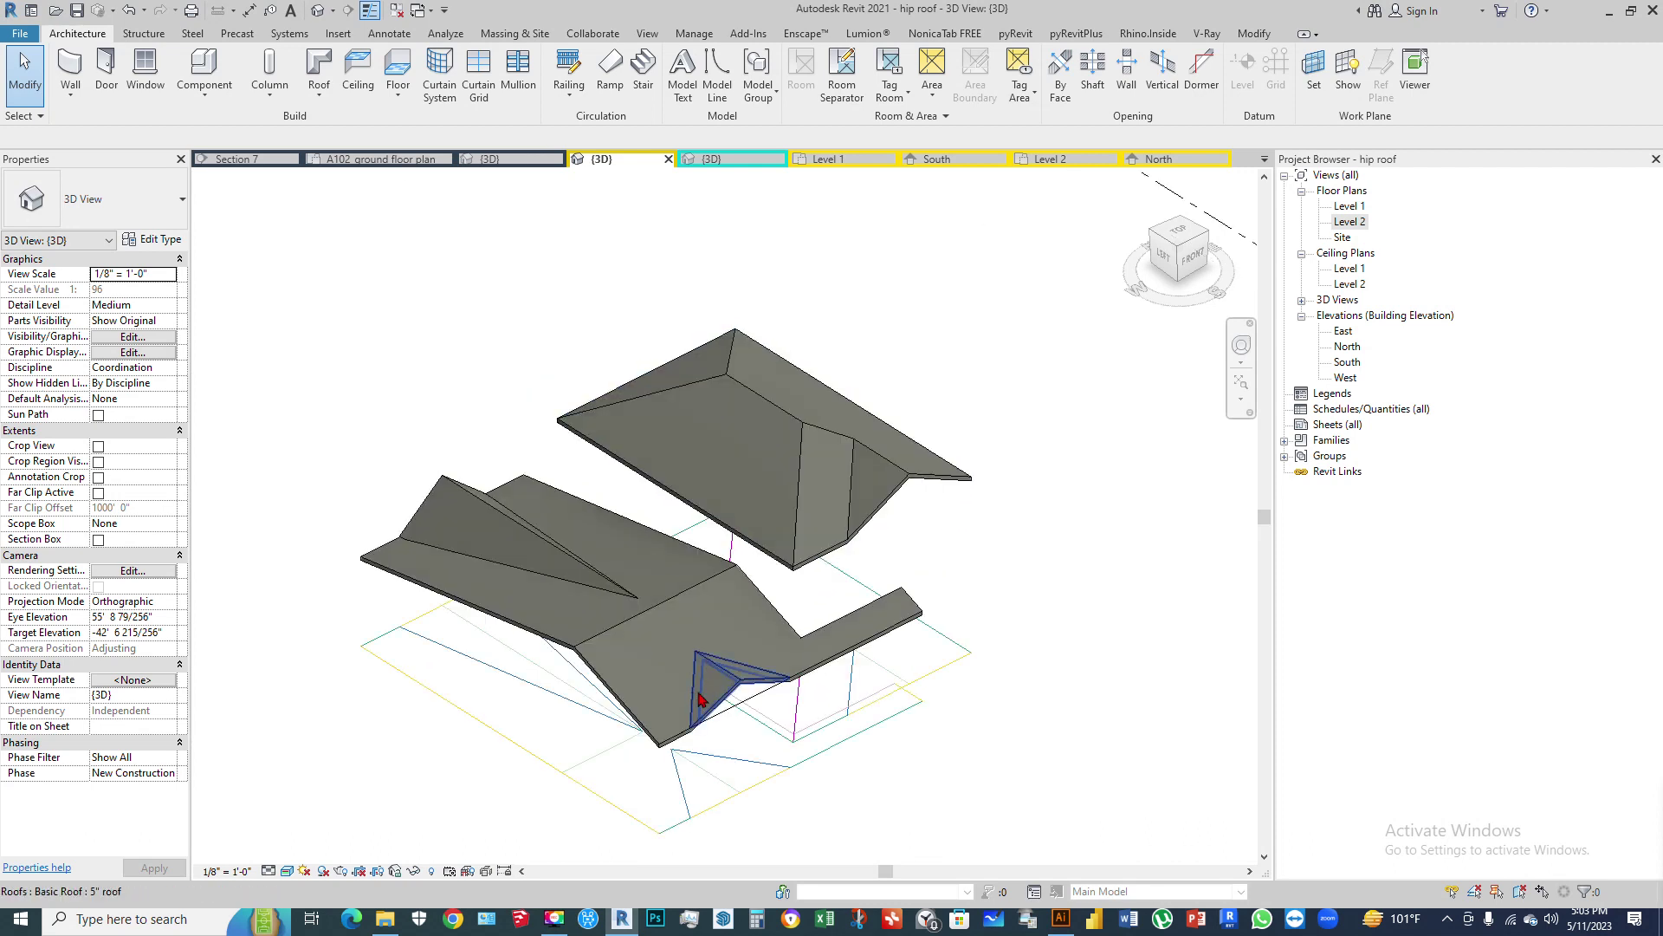